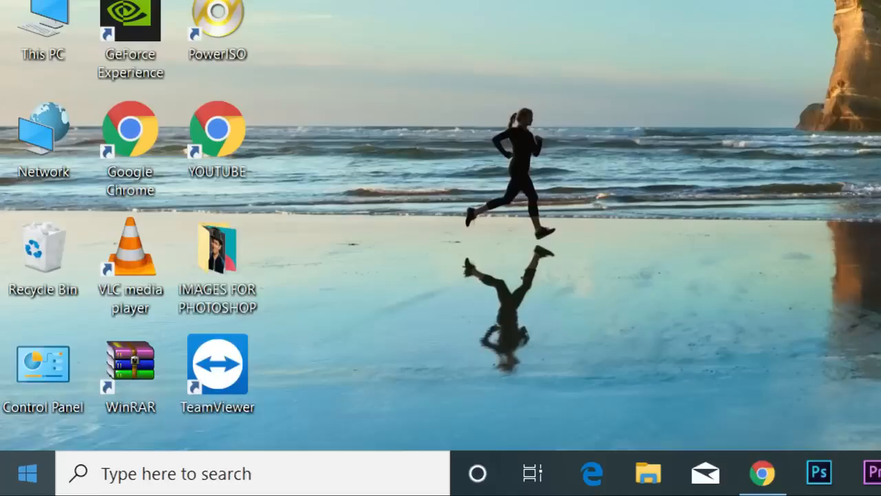
# Open the Run dialog, clear the old entry and enter EXCEL in the Open box
pyautogui.press('super+r')
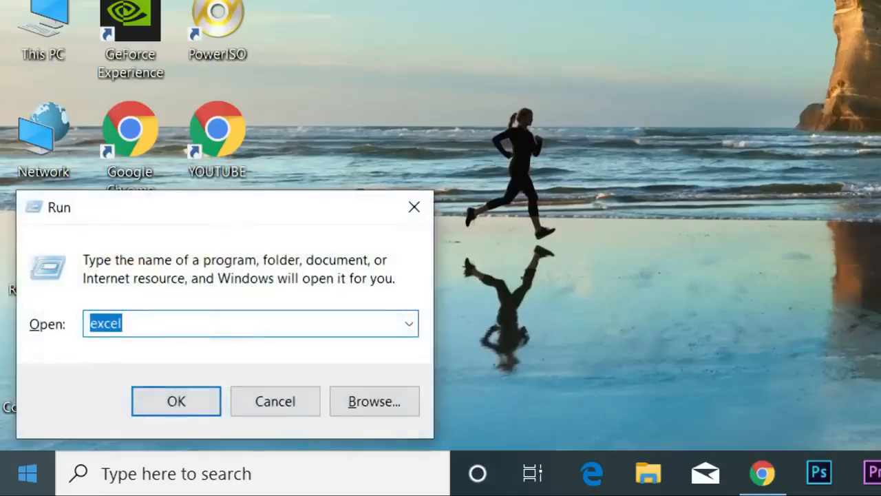
pyautogui.press('BackSpace')
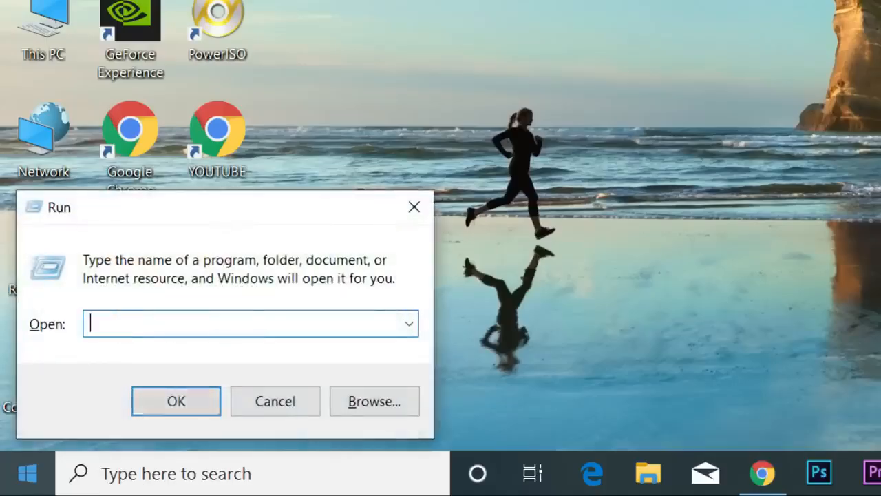
pyautogui.write('W')
pyautogui.press('BackSpace')
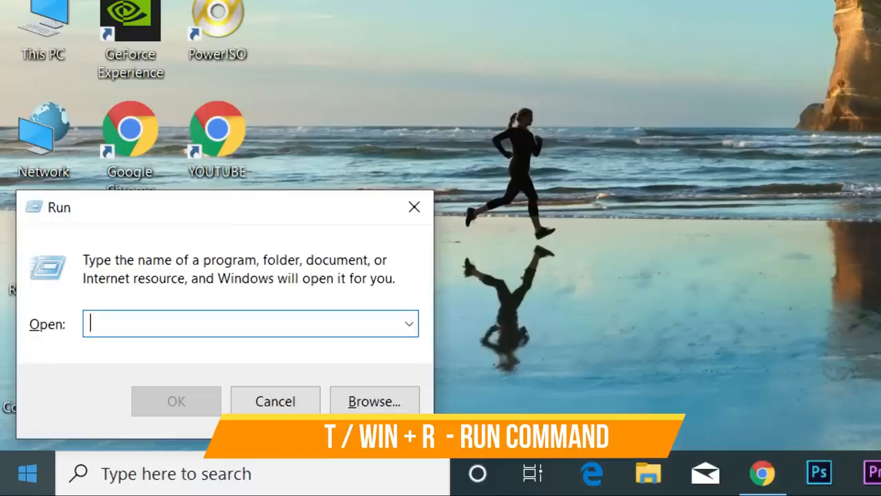
pyautogui.write('EXCEL')
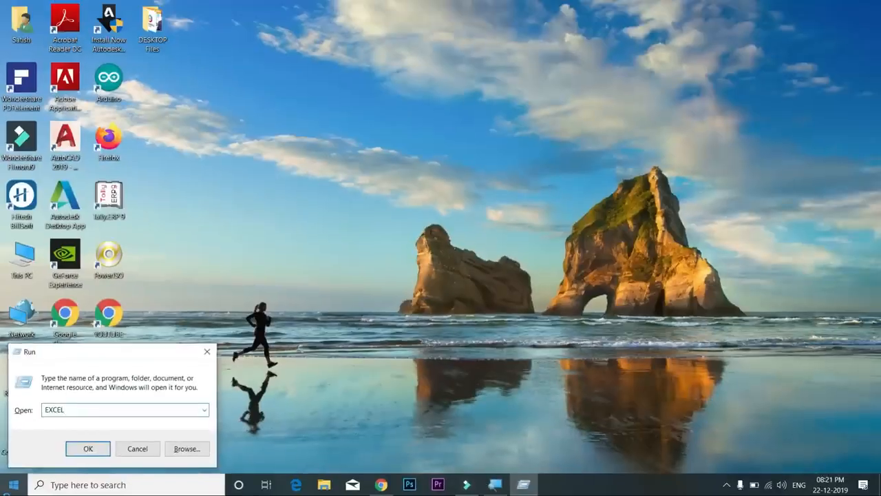
# Launch Excel and start a new blank workbook from the start screen
pyautogui.press('Return')
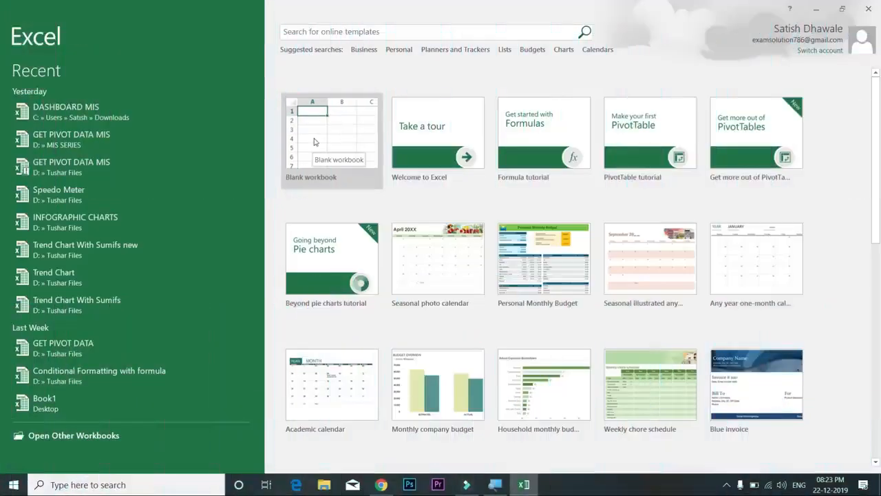
pyautogui.click(314, 139)
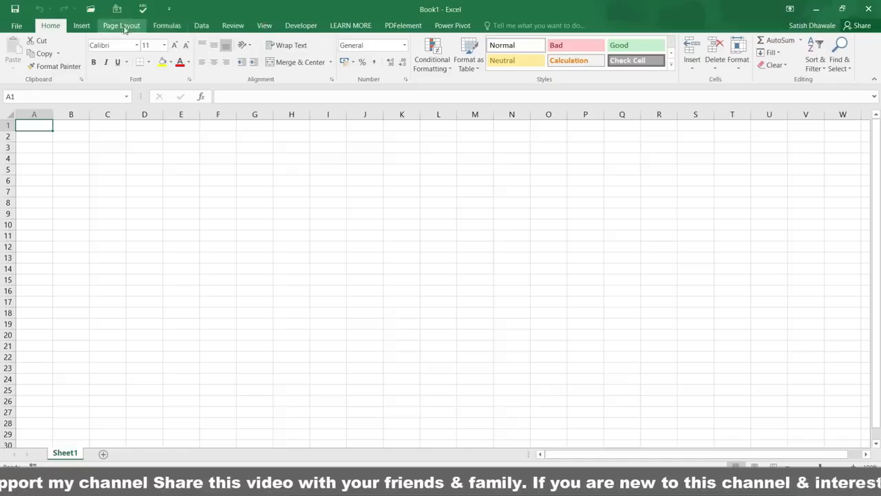
# Switch the ribbon to Insert, then back to Home in the empty Book1
pyautogui.click(86, 26)
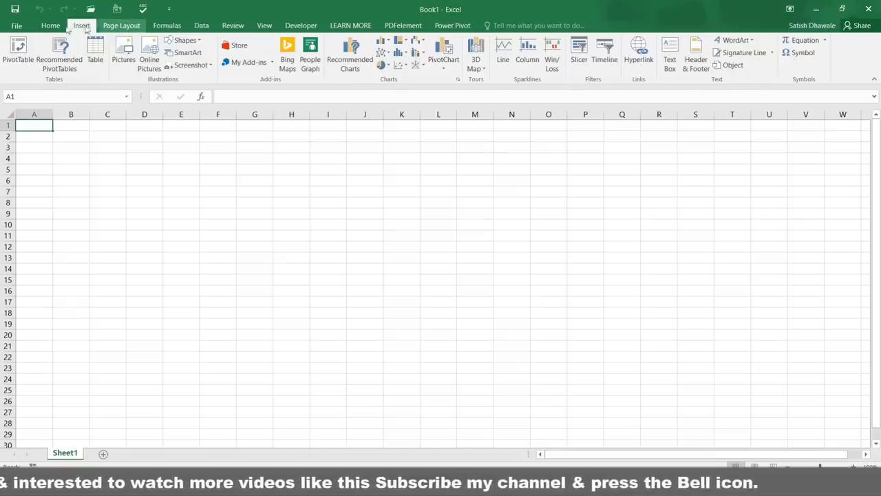
pyautogui.click(43, 28)
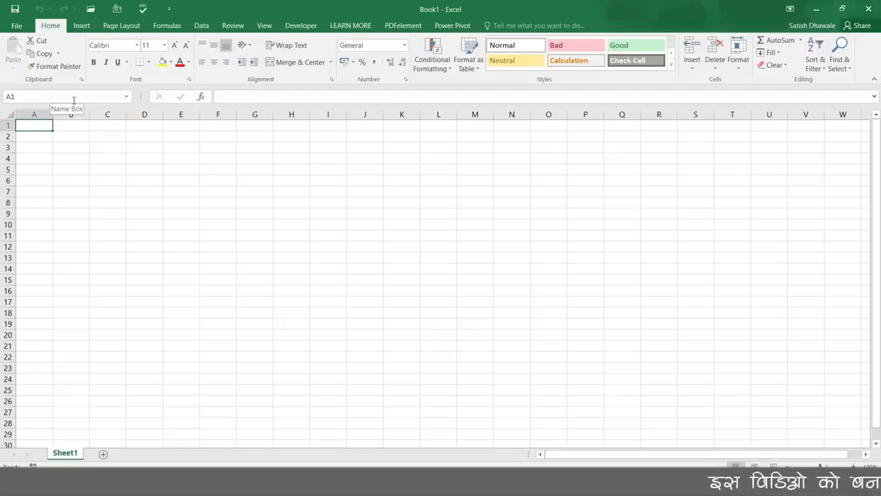
pyautogui.click(213, 204)
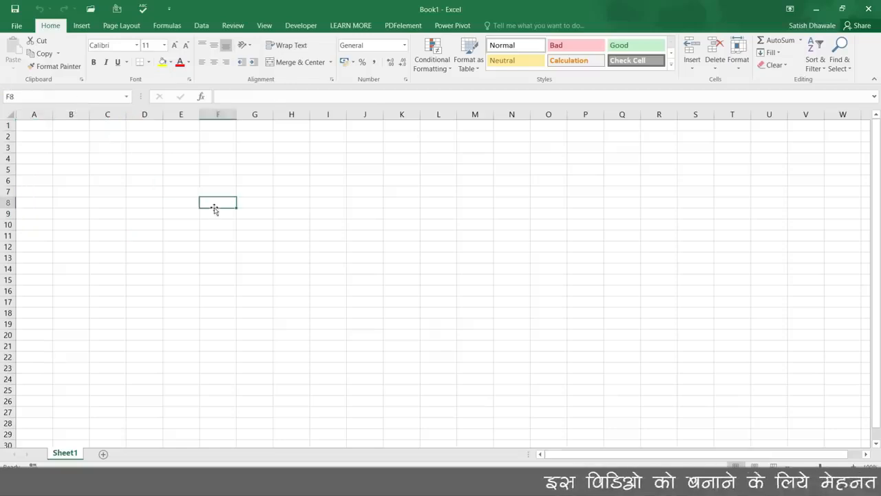
pyautogui.click(354, 214)
pyautogui.click(313, 288)
pyautogui.click(335, 234)
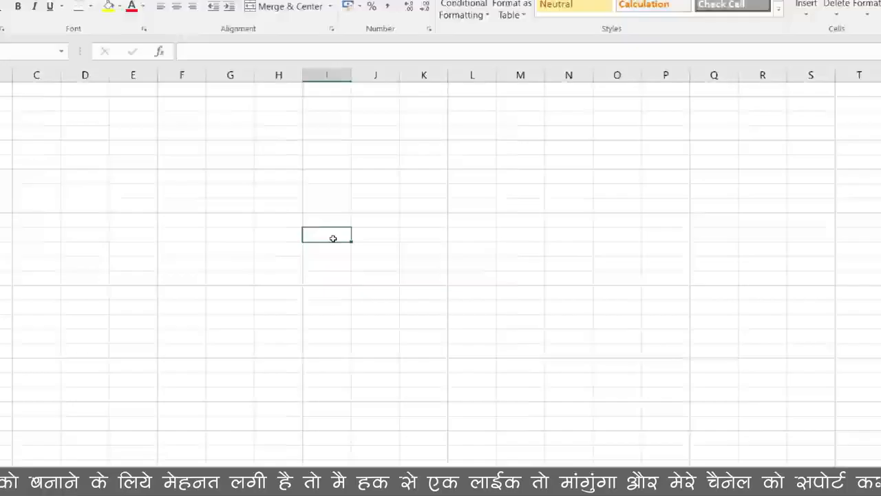
pyautogui.write('CELL')
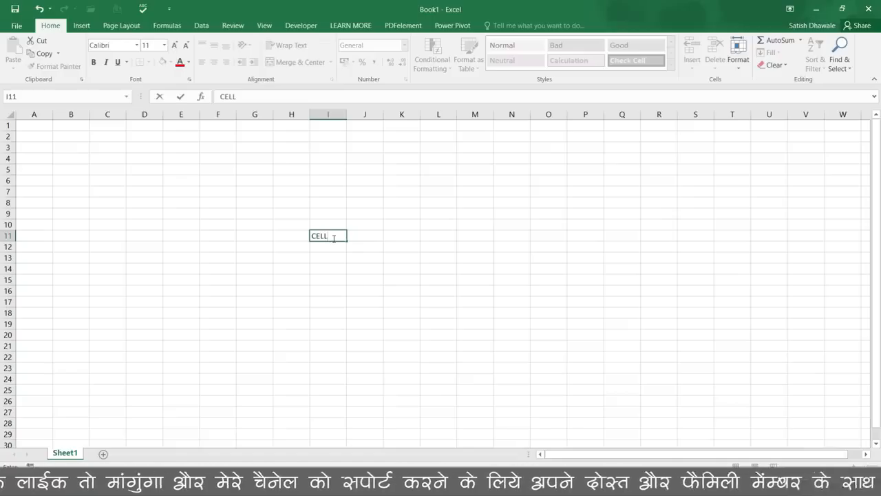
pyautogui.press('Escape')
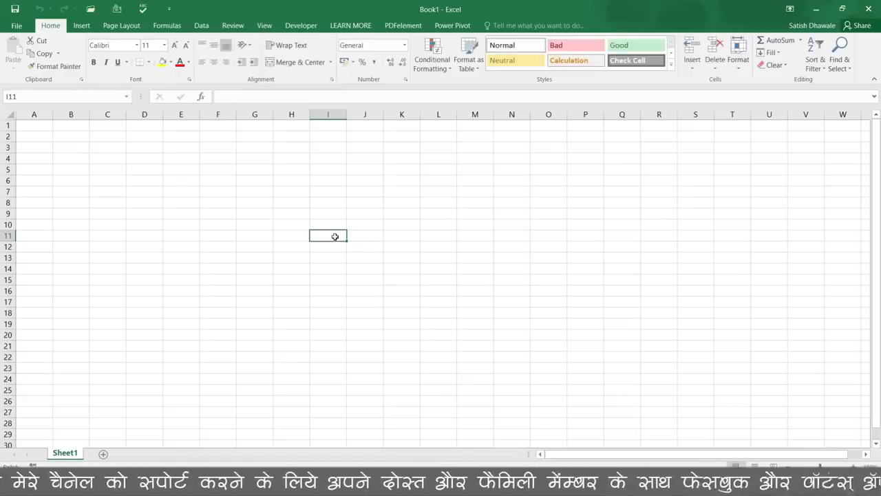
pyautogui.click(338, 110)
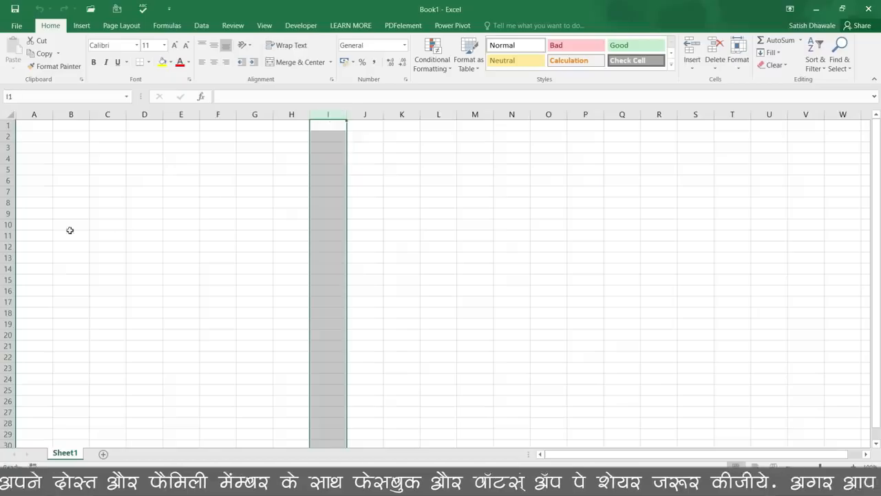
pyautogui.click(8, 235)
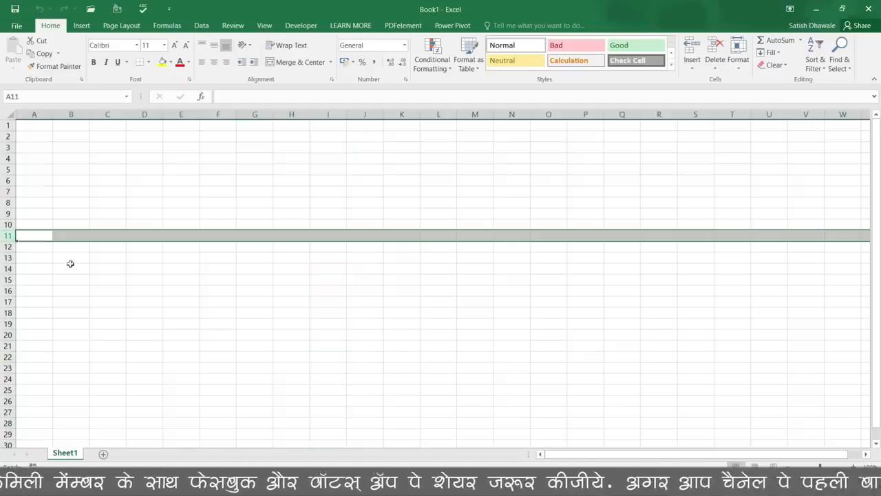
pyautogui.click(373, 236)
pyautogui.click(342, 234)
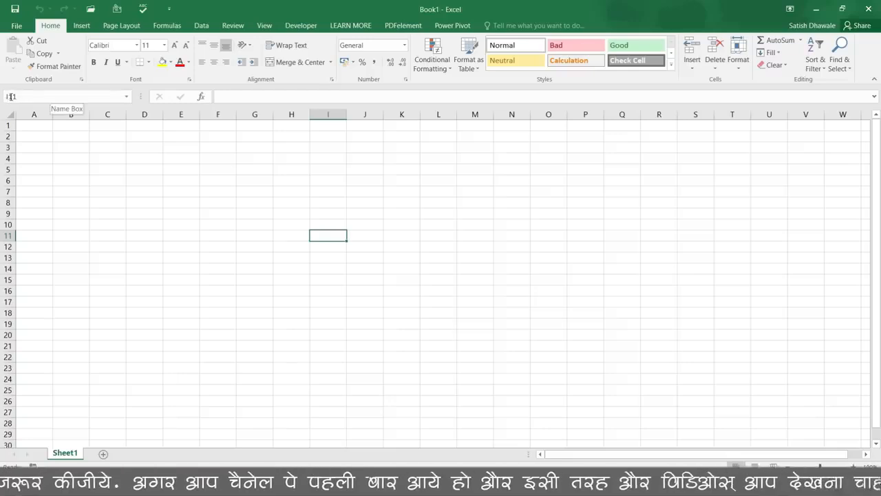
pyautogui.click(39, 147)
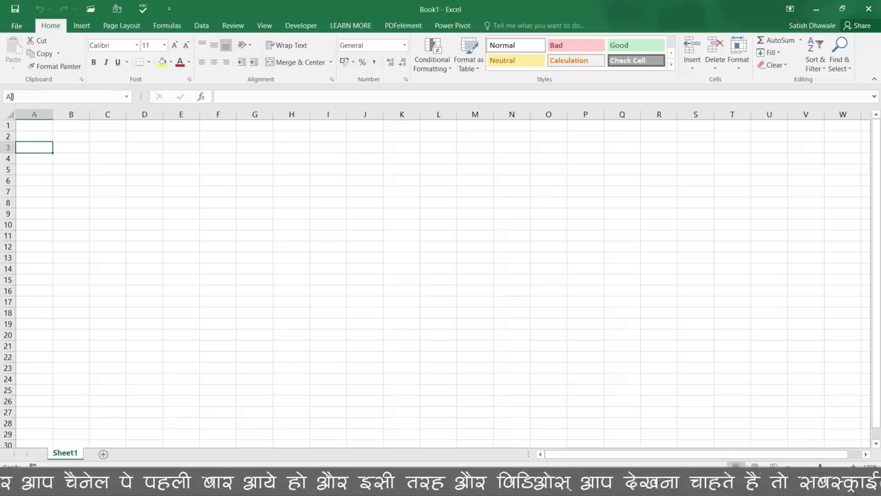
pyautogui.click(76, 146)
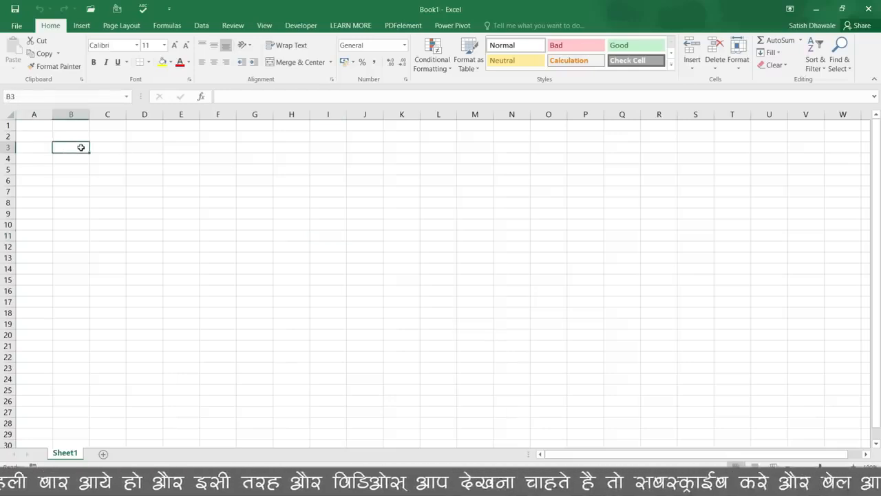
pyautogui.click(122, 149)
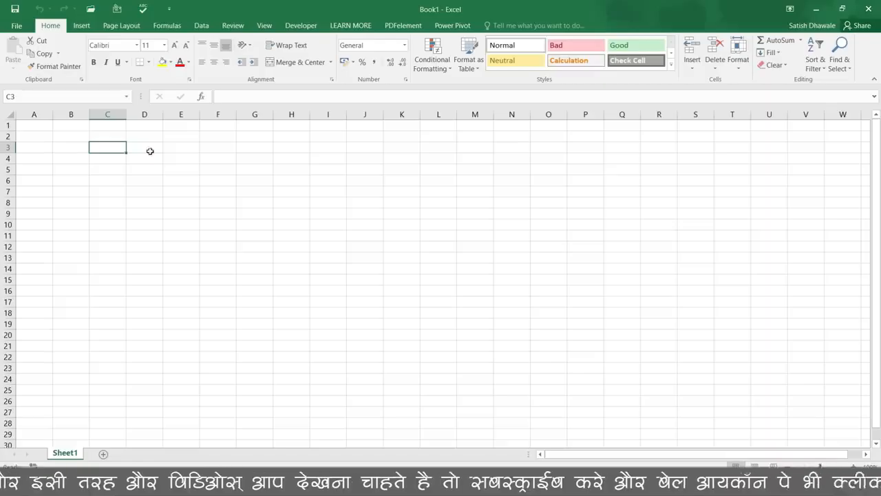
pyautogui.click(150, 151)
pyautogui.click(106, 171)
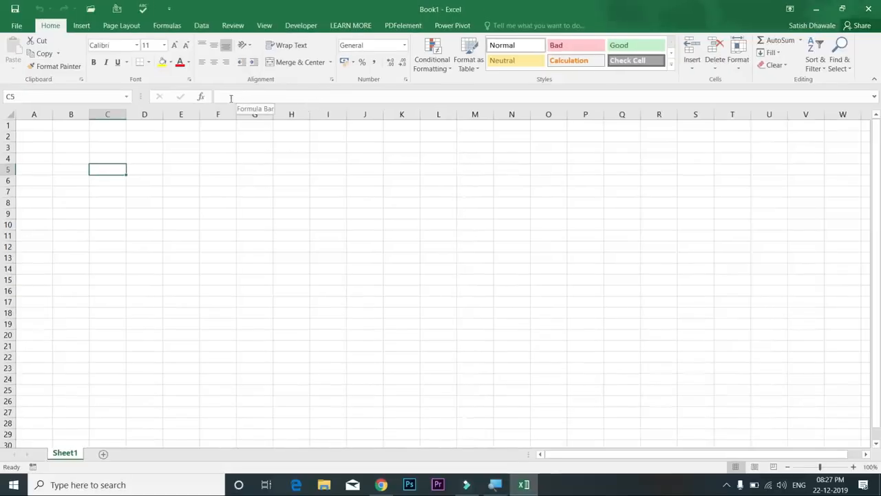
pyautogui.click(182, 171)
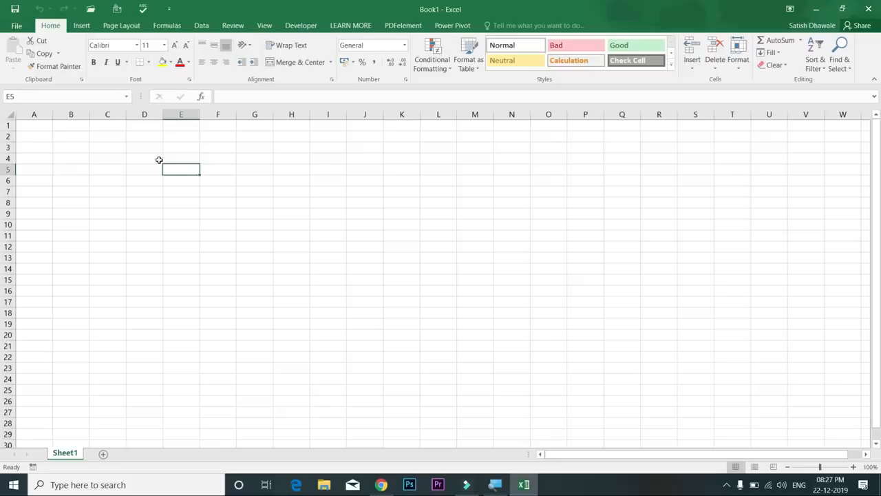
pyautogui.press('alt')
pyautogui.press('v')
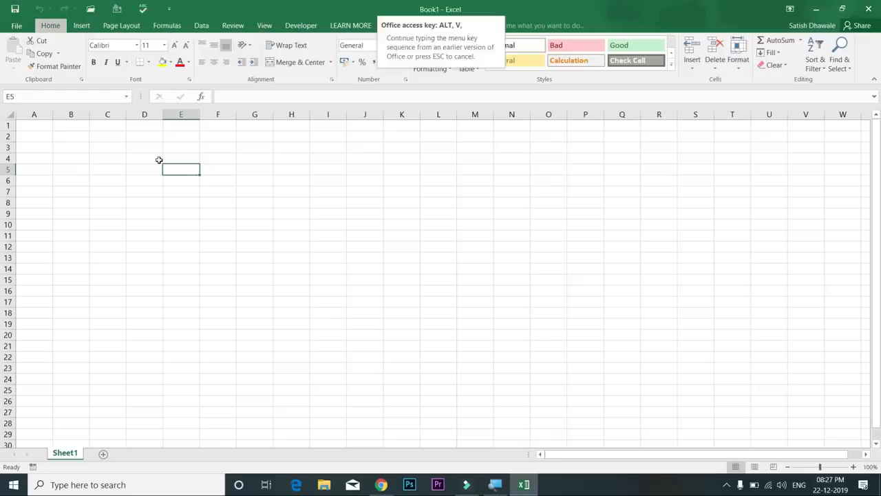
pyautogui.press('z')
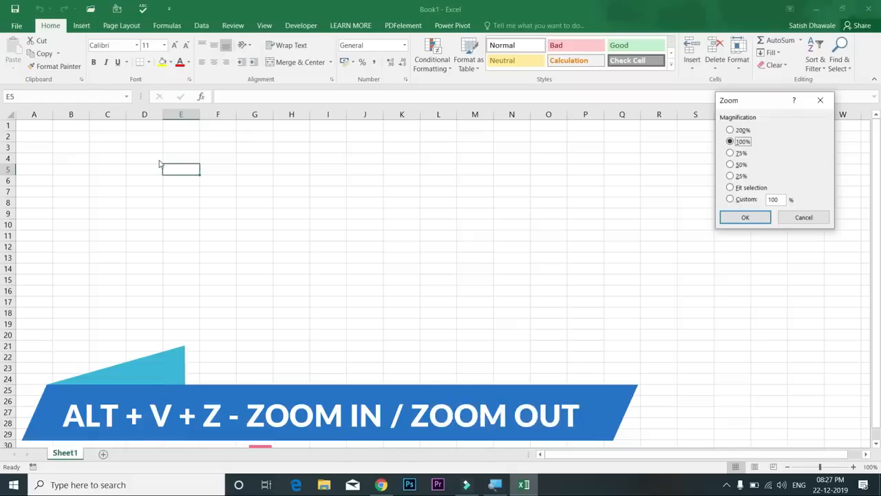
pyautogui.press('Escape')
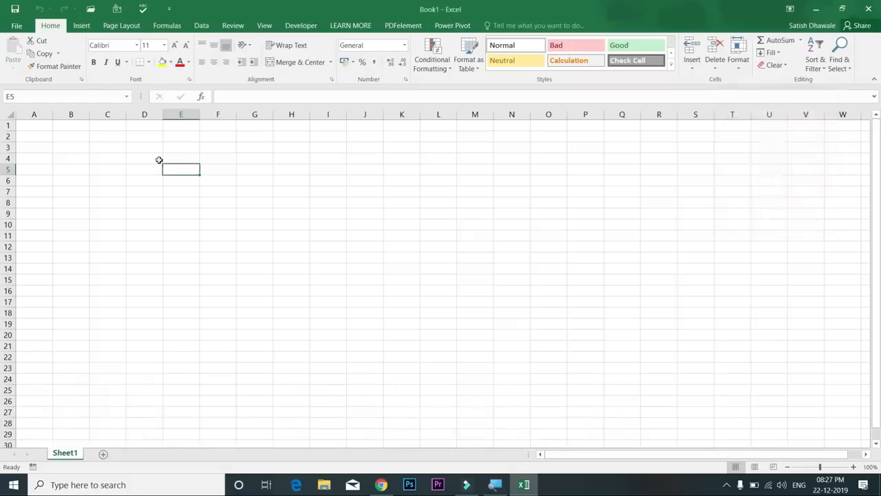
pyautogui.hotkey('alt', 'v')
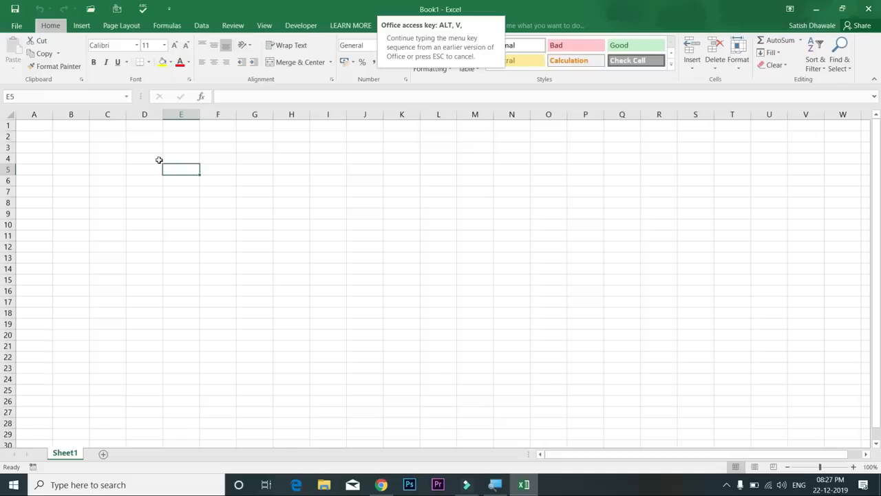
pyautogui.press('z')
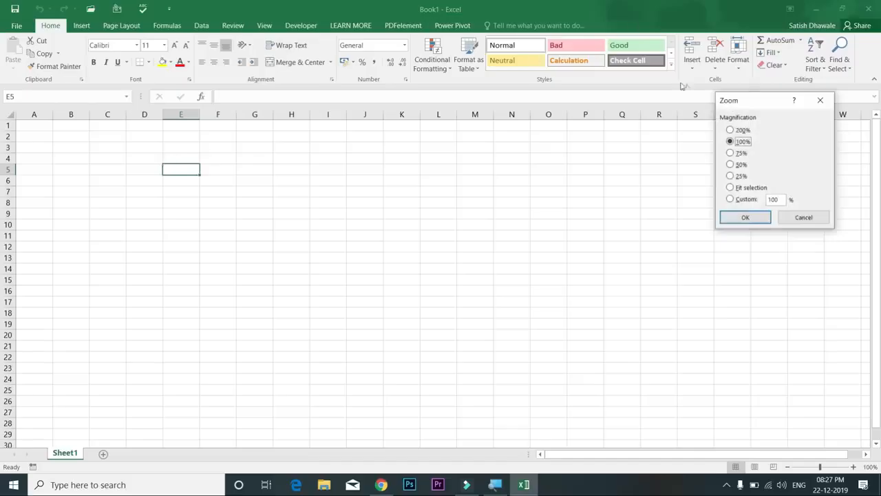
pyautogui.moveTo(746, 100); pyautogui.dragTo(345, 135)
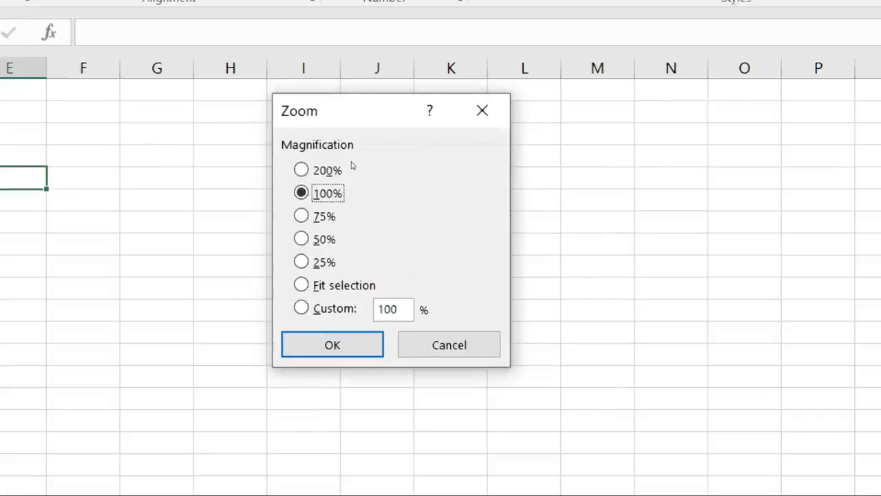
pyautogui.press('Up')
pyautogui.press('Down')
pyautogui.press('Down')
pyautogui.press('Down')
pyautogui.press('Down')
pyautogui.press('Down')
pyautogui.press('Up')
pyautogui.press('Up')
pyautogui.press('Up')
pyautogui.press('Up')
pyautogui.press('Up')
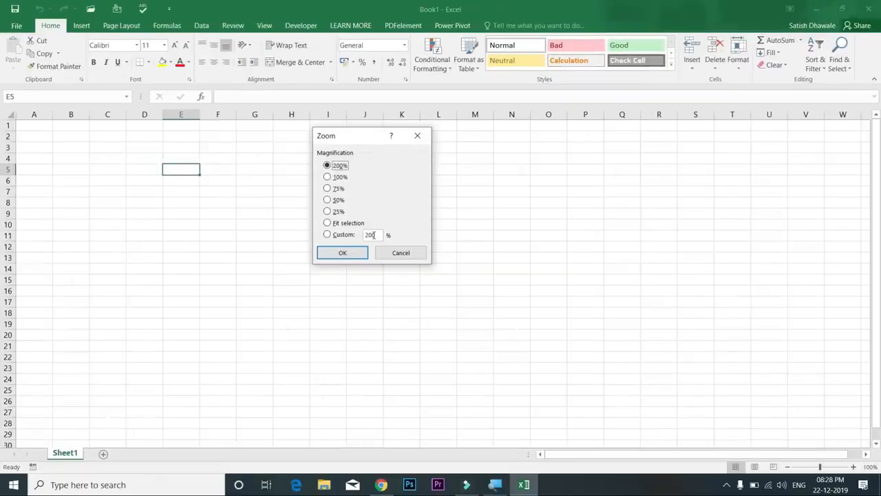
pyautogui.moveTo(376, 234); pyautogui.dragTo(361, 236)
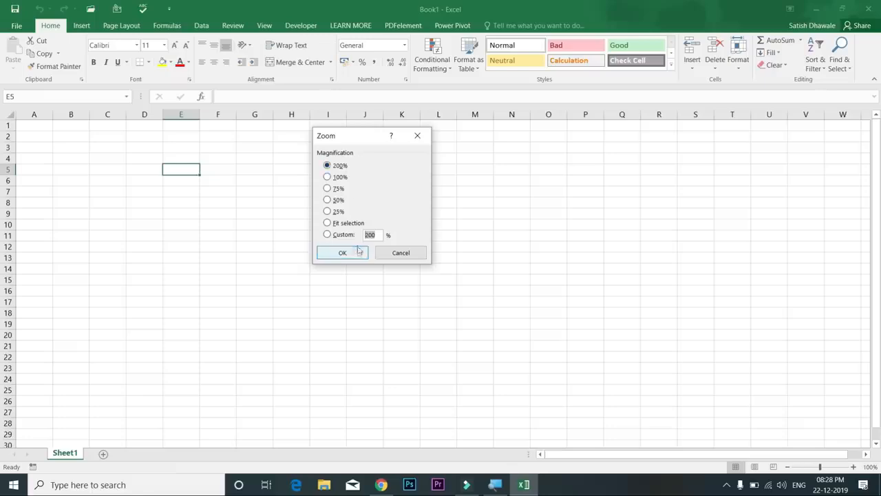
pyautogui.click(358, 257)
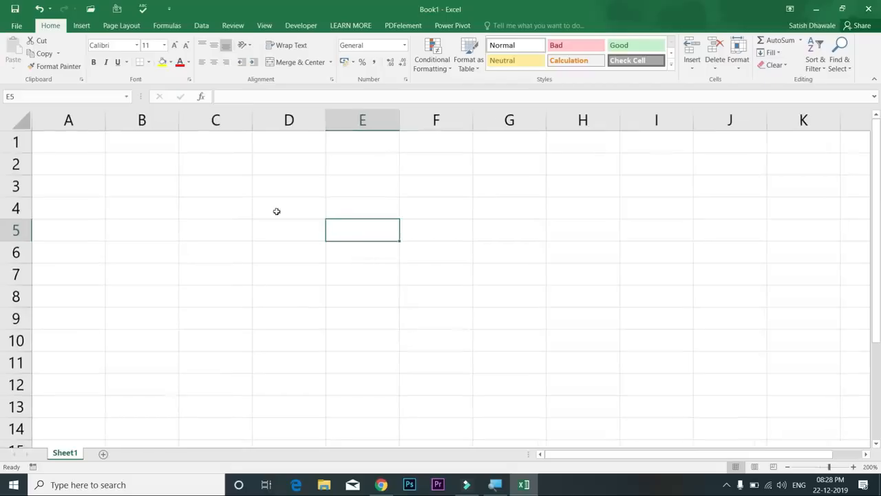
pyautogui.click(292, 193)
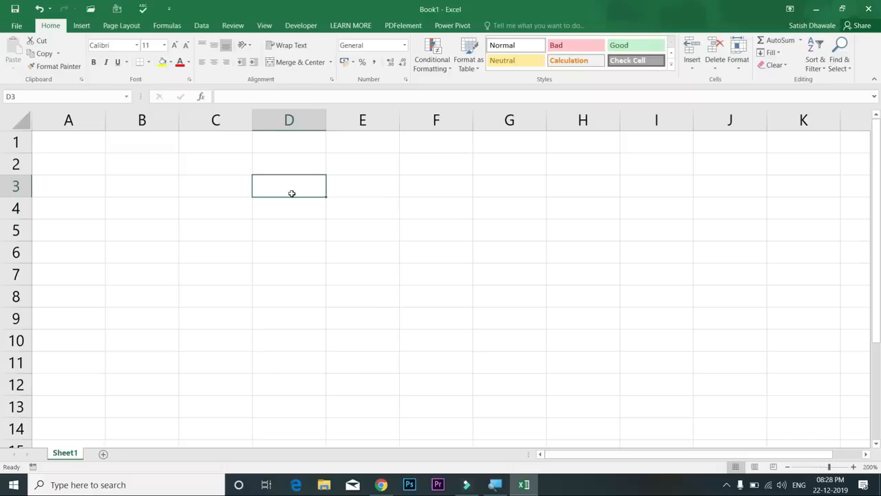
# Adjust the sheet zoom with the slider and +/− buttons, finishing at 150%
pyautogui.moveTo(829, 467)
pyautogui.mouseDown()
pyautogui.moveTo(849, 469)
pyautogui.moveTo(826, 470)
pyautogui.mouseUp()
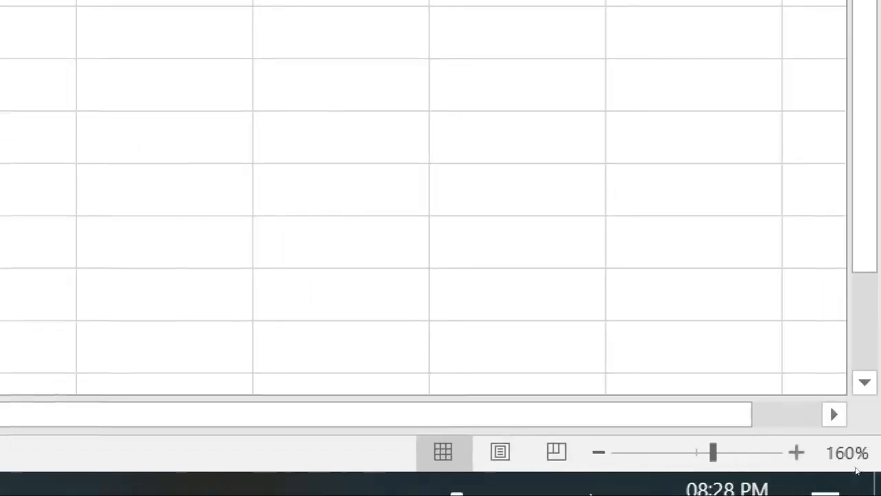
pyautogui.click(796, 452)
pyautogui.click(796, 452)
pyautogui.click(796, 453)
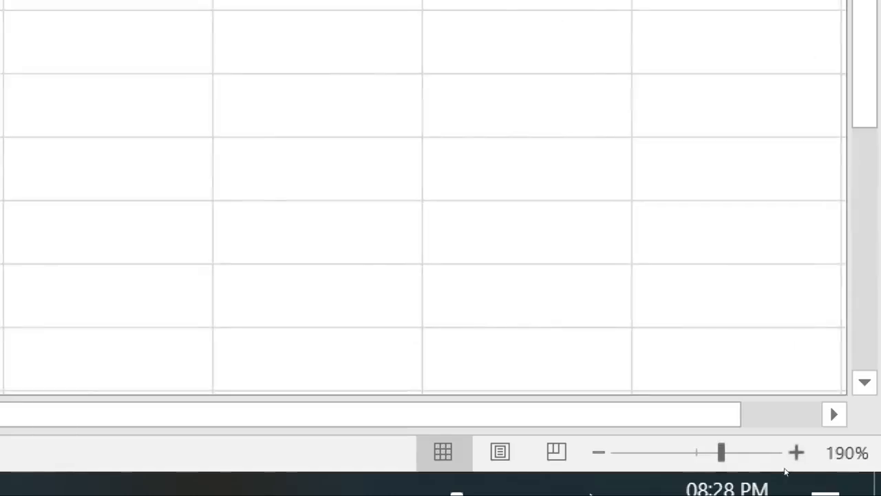
pyautogui.click(598, 453)
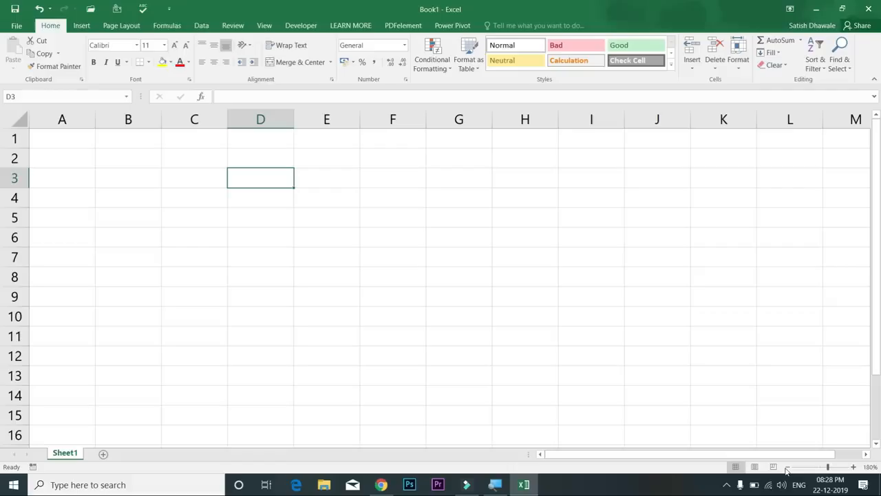
pyautogui.click(787, 468)
pyautogui.click(787, 468)
pyautogui.click(787, 468)
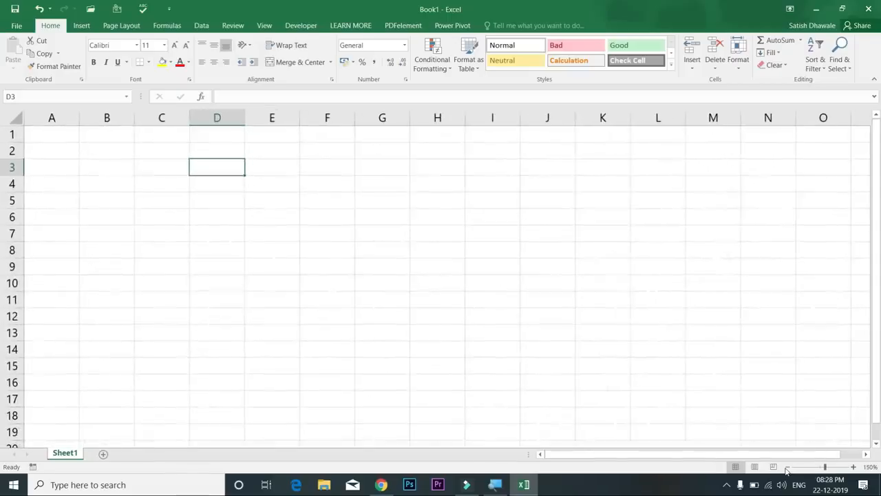
# Set the zoom to 200% via the Alt+V, Z Zoom dialog, then select cell C4
pyautogui.hotkey('alt', 'v')
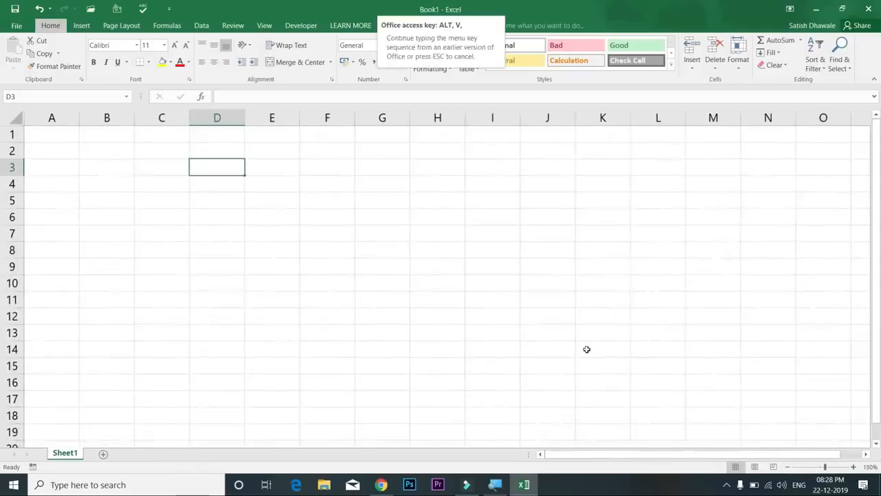
pyautogui.press('z')
pyautogui.press('Up')
pyautogui.press('Up')
pyautogui.press('Up')
pyautogui.press('Up')
pyautogui.press('Up')
pyautogui.press('Up')
pyautogui.press('Return')
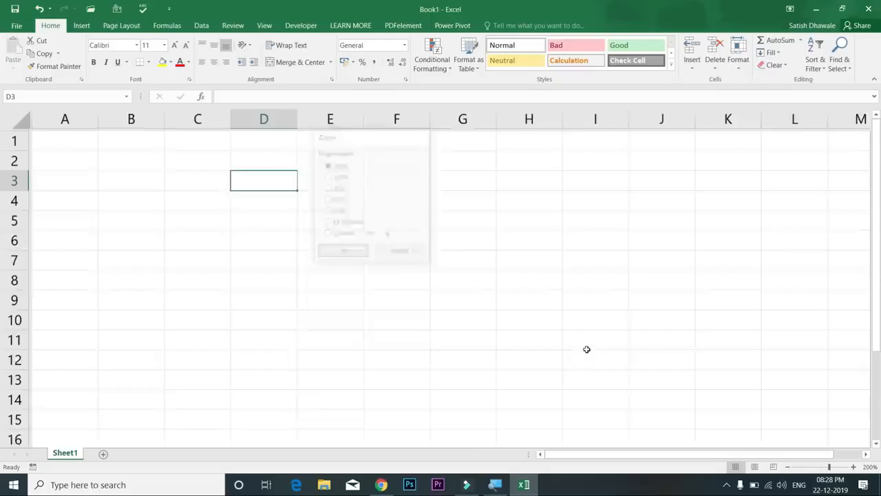
pyautogui.click(60, 150)
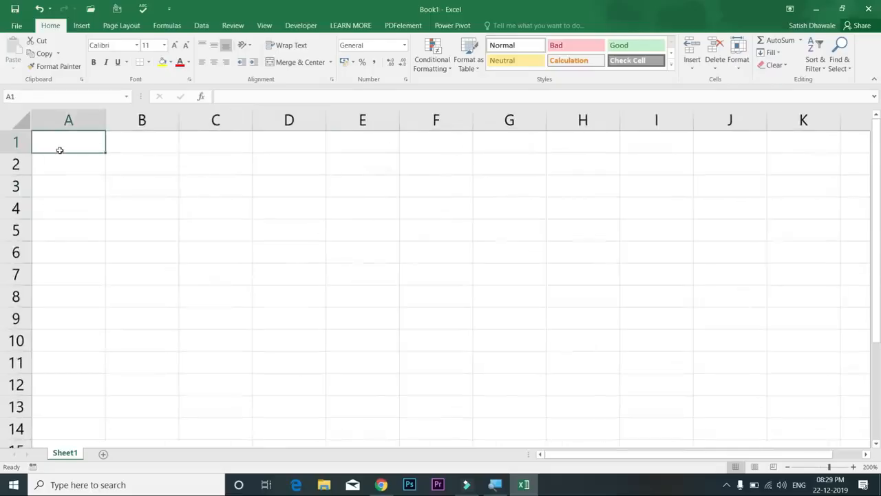
pyautogui.click(248, 214)
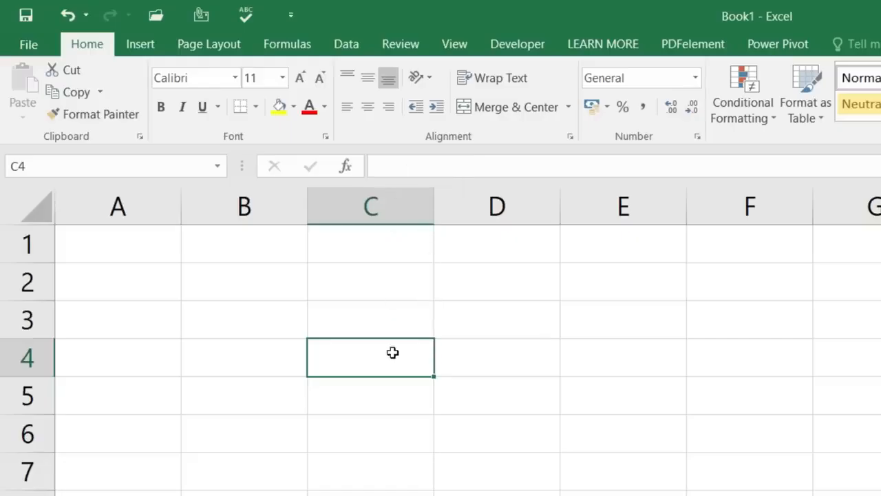
# Enter the formula =50+30 in C4 and the plain value 80 in C5, then compare them
pyautogui.write('=')
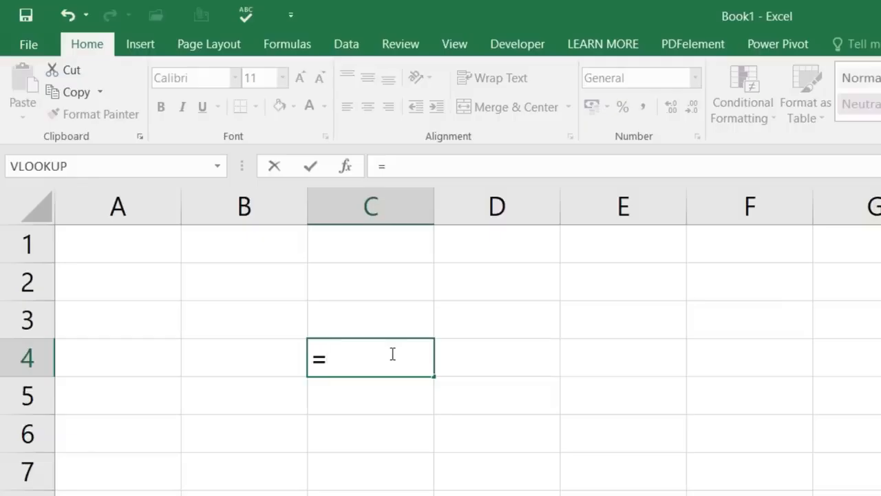
pyautogui.write('50')
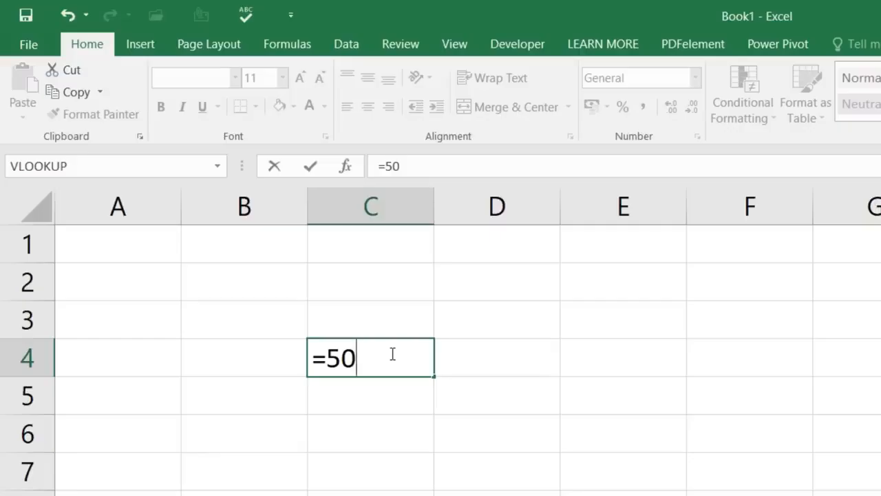
pyautogui.write('+30')
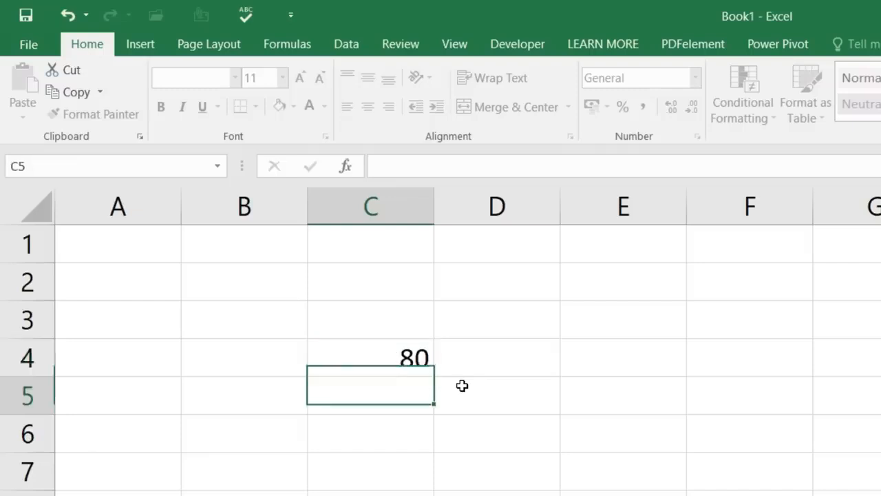
pyautogui.press('Return')
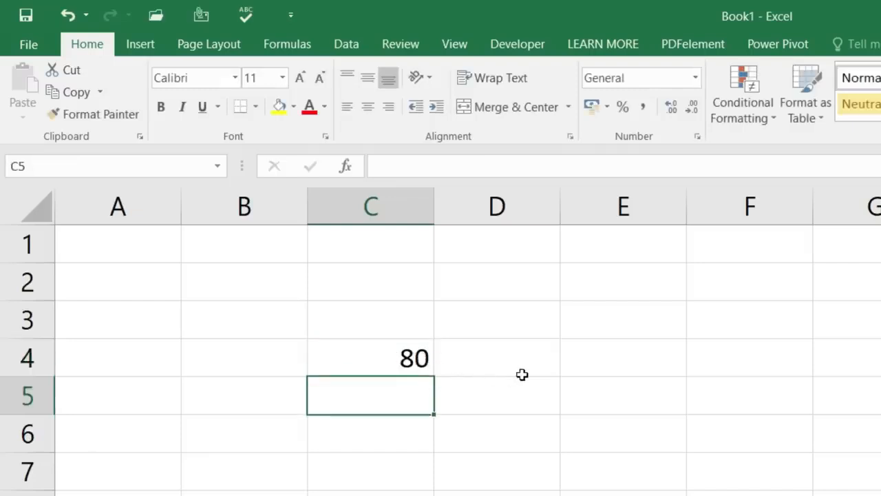
pyautogui.write('80')
pyautogui.press('Return')
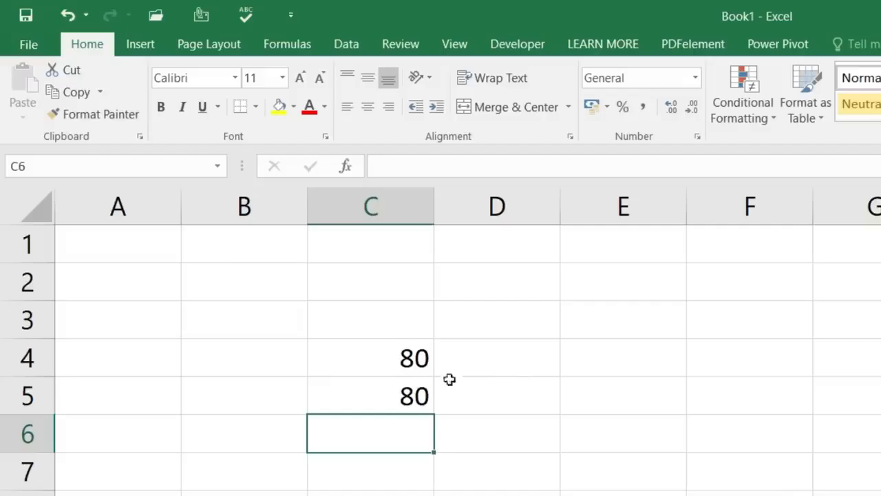
pyautogui.click(408, 396)
pyautogui.click(410, 363)
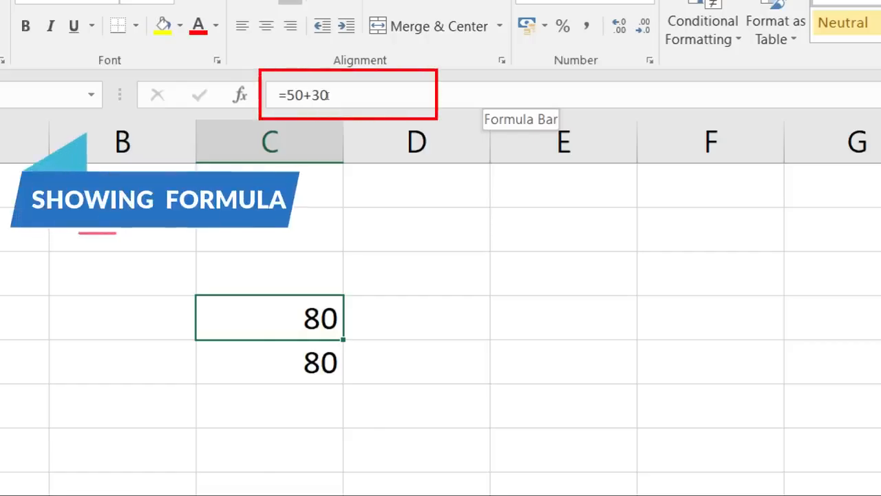
pyautogui.press('Down')
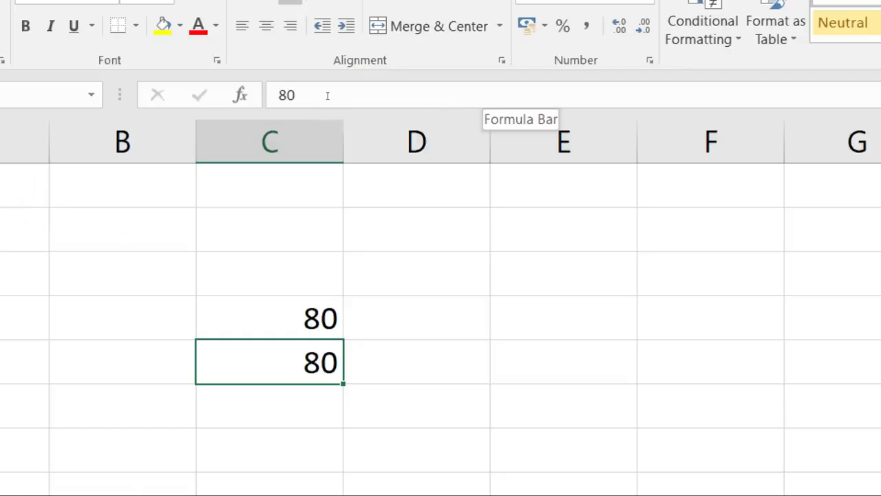
pyautogui.press('Up')
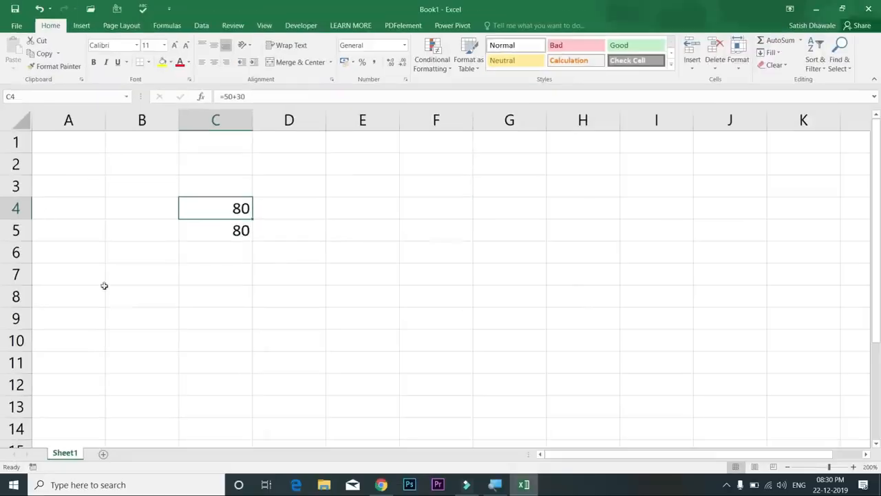
pyautogui.click(213, 230)
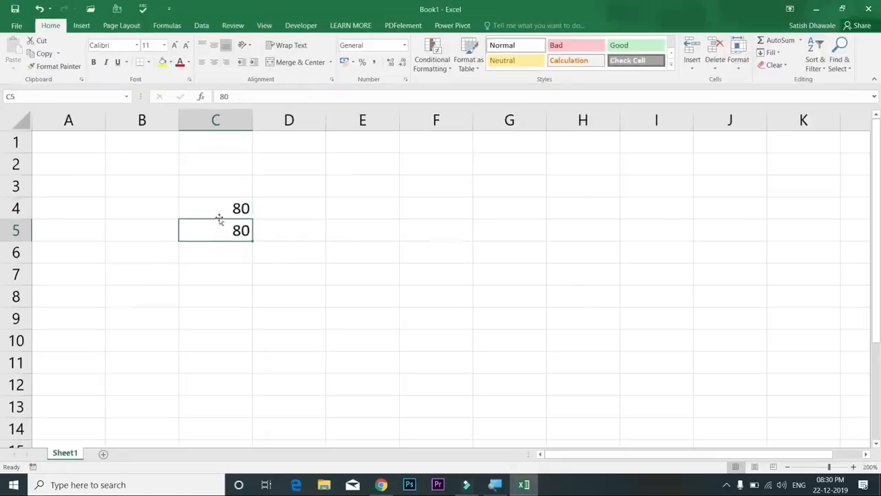
pyautogui.click(220, 212)
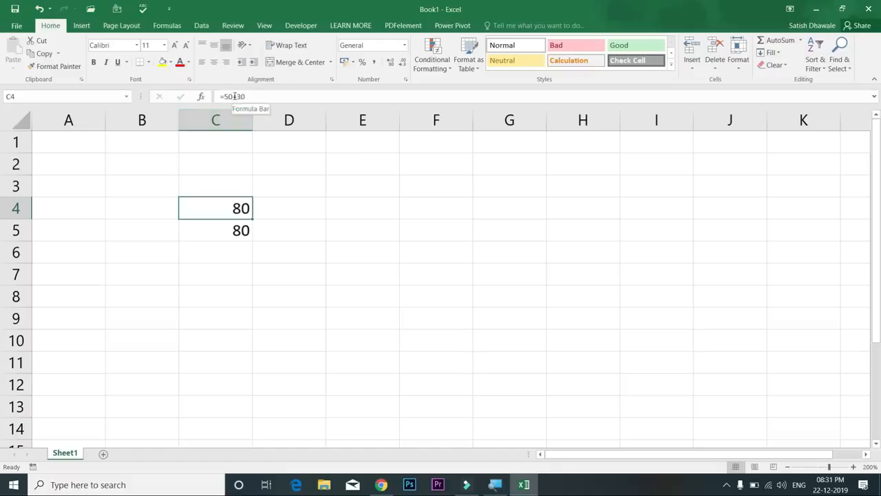
pyautogui.click(233, 230)
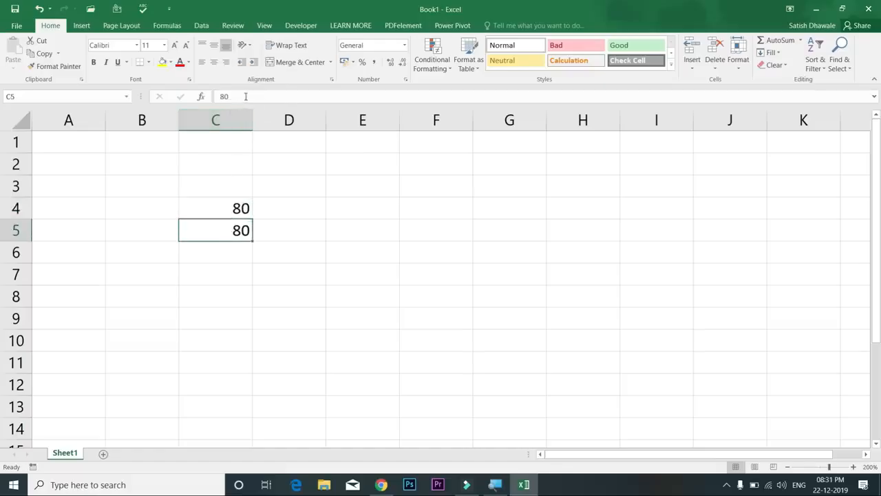
pyautogui.click(236, 256)
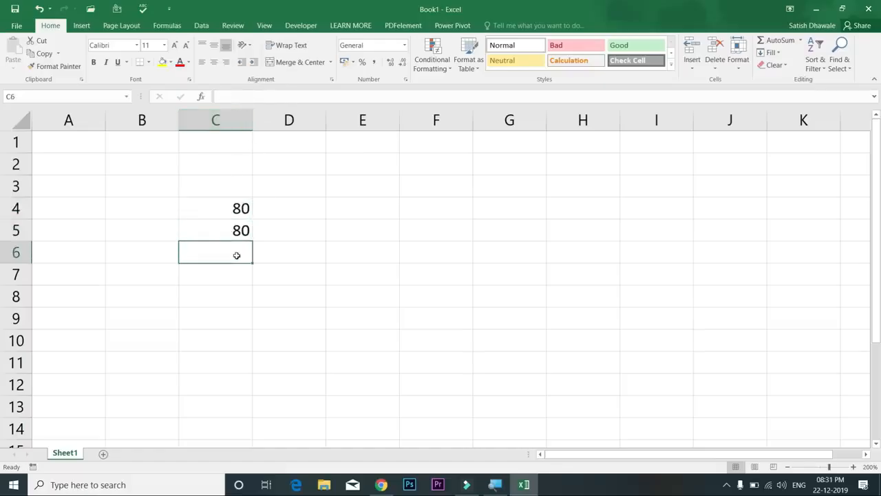
# Enter DSFSD, DF, DSFSD and LEARN MORE into cells C6 through C9
pyautogui.write('DSFSD')
pyautogui.press('Return')
pyautogui.write('DF')
pyautogui.press('Return')
pyautogui.write('DSFSD')
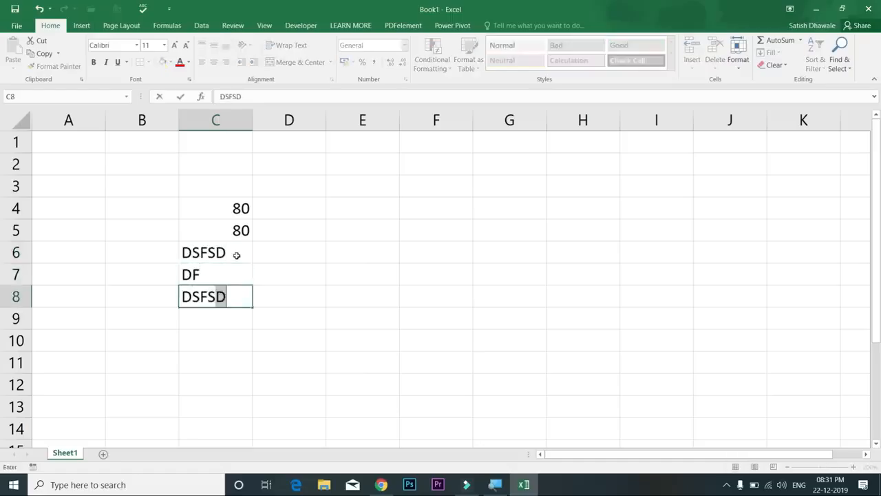
pyautogui.press('Return')
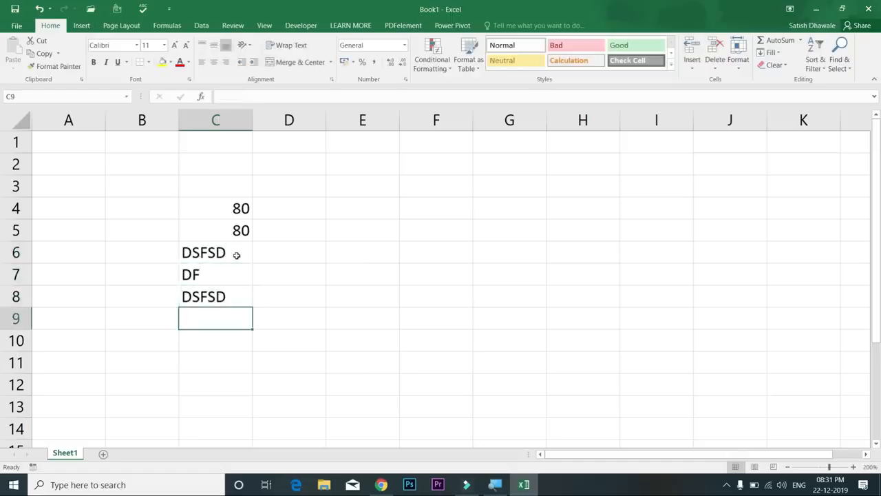
pyautogui.write('LEARN MORE')
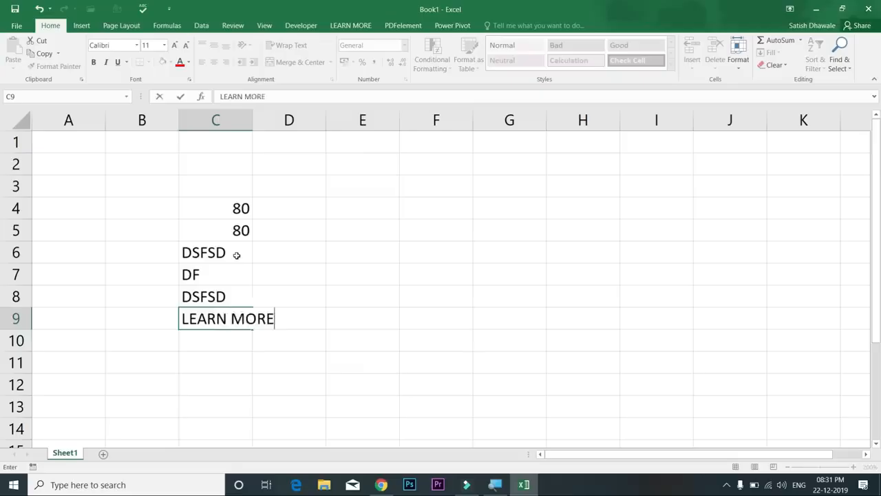
pyautogui.press('Return')
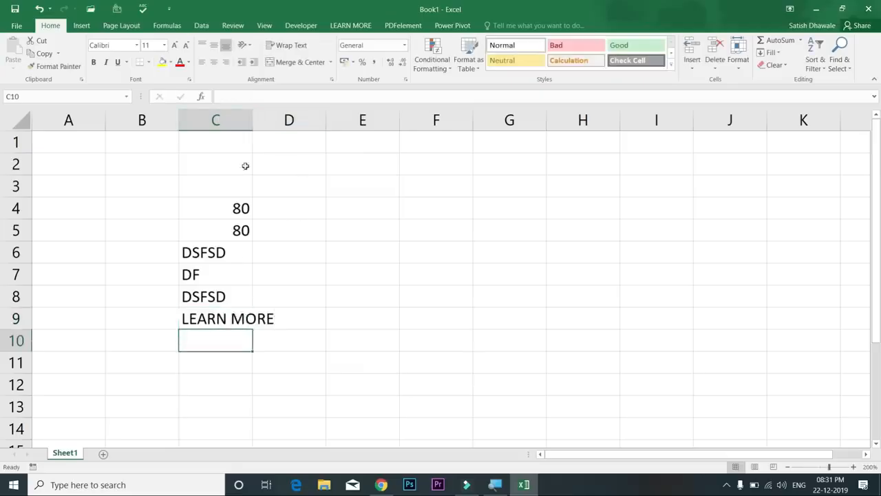
# Widen column C to fit LEARN MORE and select the range C4:C9
pyautogui.moveTo(253, 124); pyautogui.dragTo(327, 127)
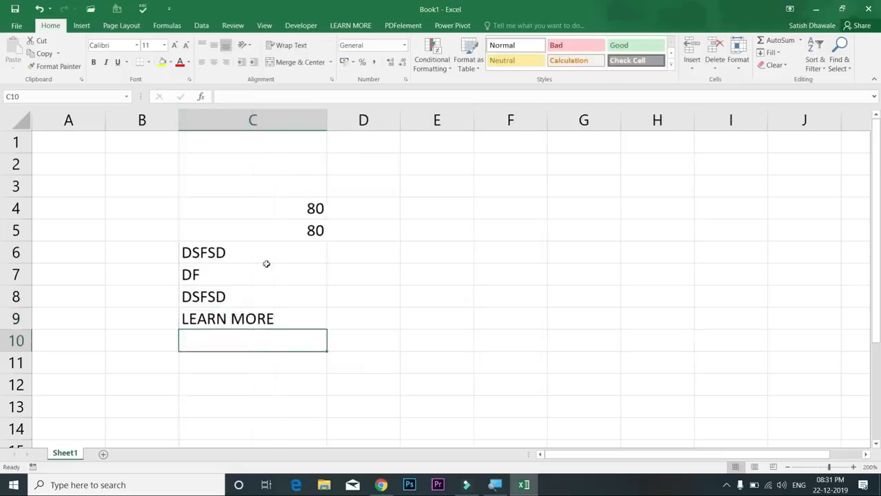
pyautogui.click(248, 316)
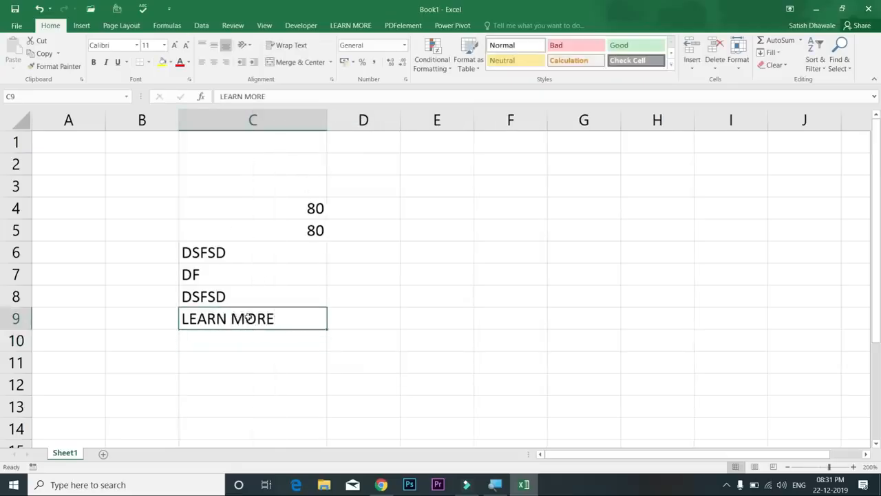
pyautogui.click(289, 206)
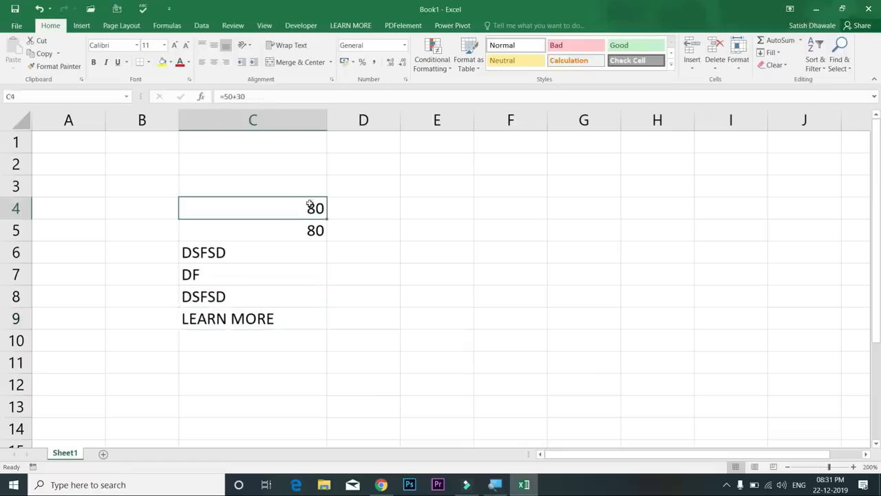
pyautogui.moveTo(310, 208); pyautogui.dragTo(301, 320)
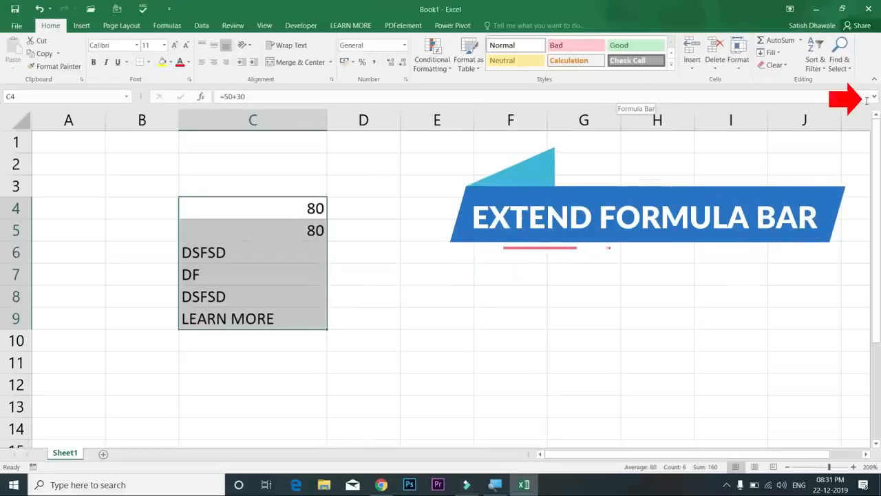
# Return the formula bar to a single line and clear the contents of C4:C9
pyautogui.click(874, 98)
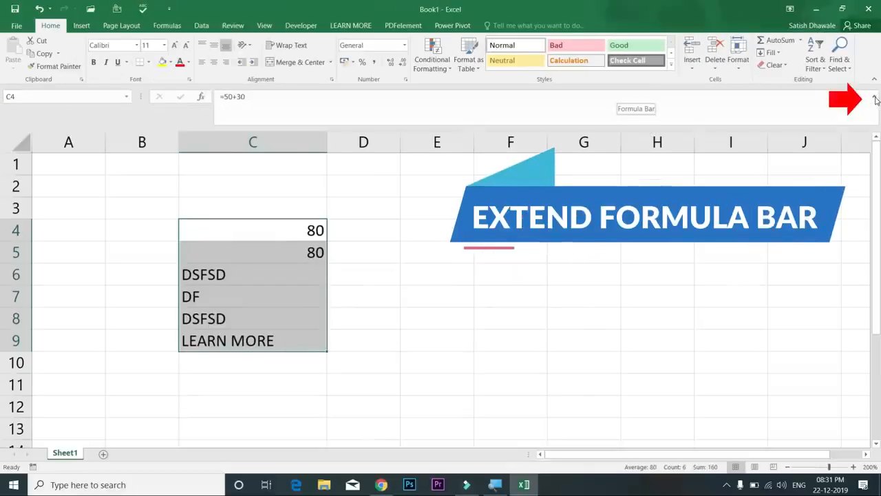
pyautogui.click(876, 100)
pyautogui.click(876, 99)
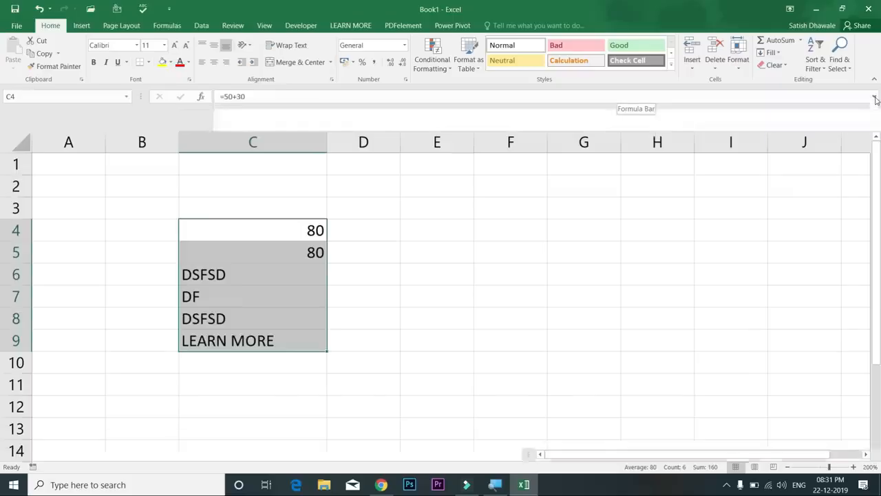
pyautogui.click(876, 100)
pyautogui.click(876, 100)
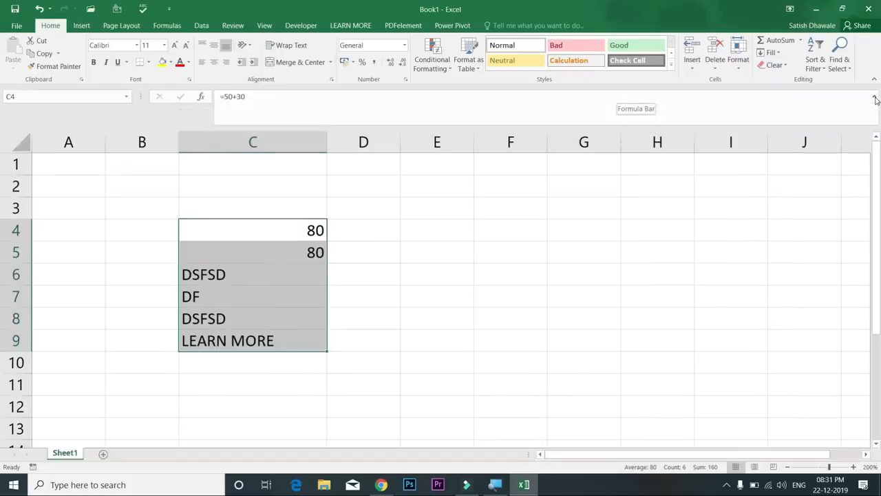
pyautogui.click(876, 99)
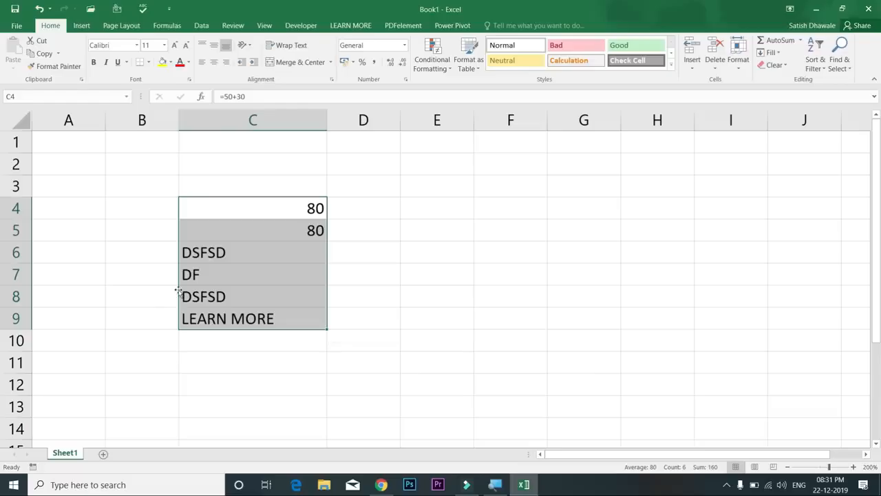
pyautogui.press('Delete')
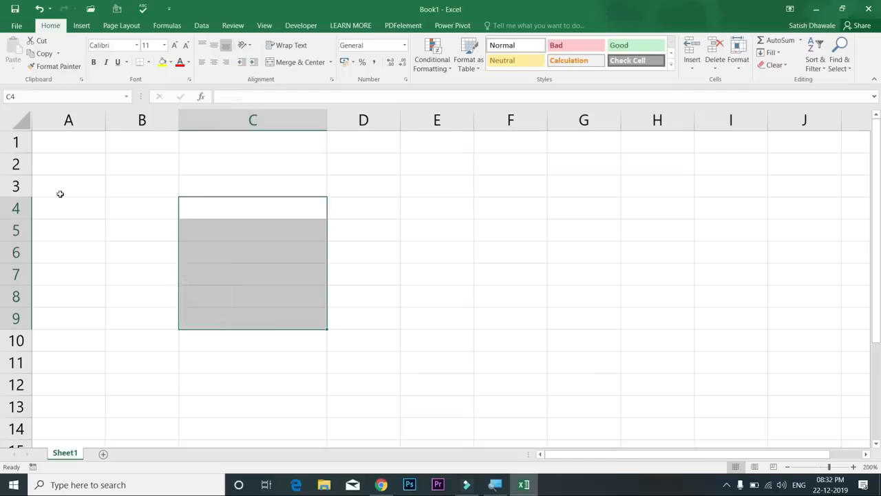
pyautogui.click(73, 140)
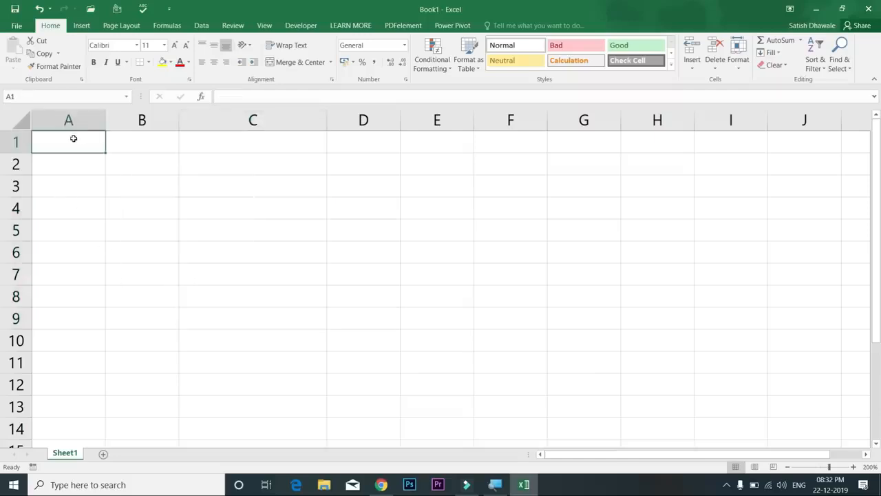
pyautogui.click(73, 118)
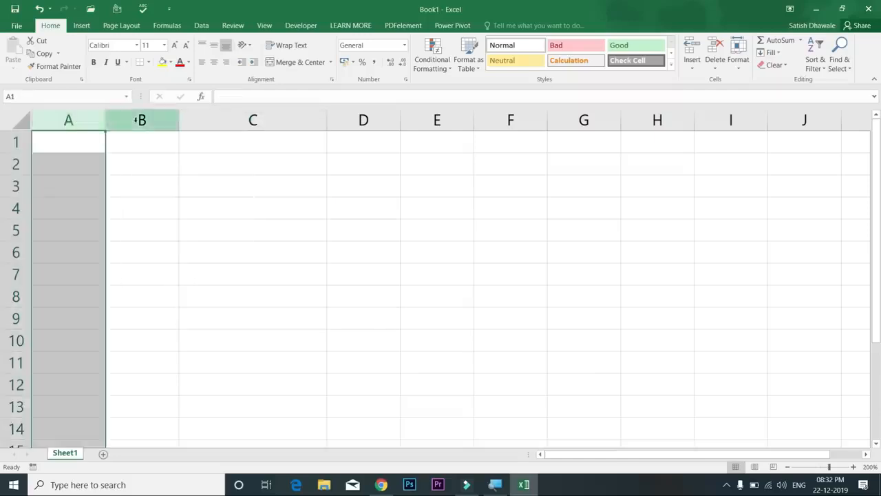
pyautogui.click(140, 119)
pyautogui.click(217, 120)
pyautogui.click(349, 119)
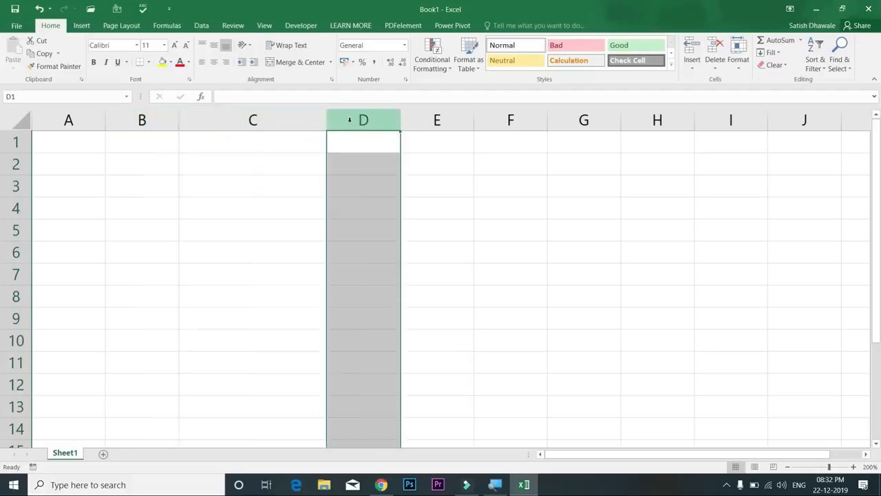
# Step along row 1 with the arrow keys, out to column BO
pyautogui.press('Right')
pyautogui.press('Right')
pyautogui.press('Right')
pyautogui.press('Right')
pyautogui.press('Right')
pyautogui.press('Right')
pyautogui.press('Right')
pyautogui.press('Right')
pyautogui.press('Right')
pyautogui.press('Right')
pyautogui.press('Right')
pyautogui.press('Right')
pyautogui.press('Right')
pyautogui.press('Right')
pyautogui.press('Right')
pyautogui.press('Right')
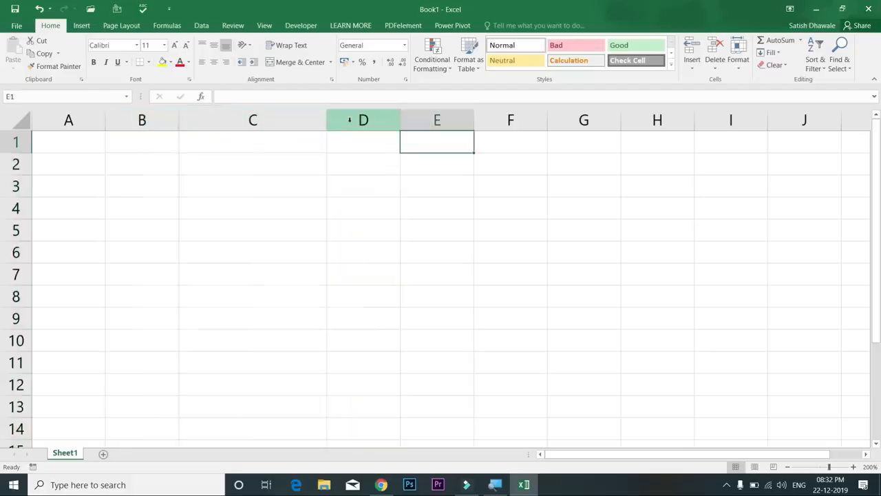
pyautogui.press('Right')
pyautogui.press('Right')
pyautogui.press('Right')
pyautogui.press('Right')
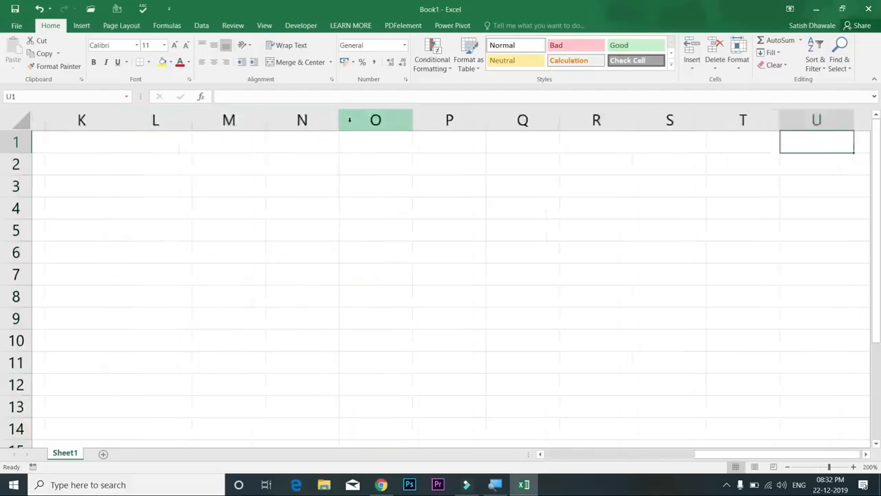
pyautogui.press('Right')
pyautogui.press('Right')
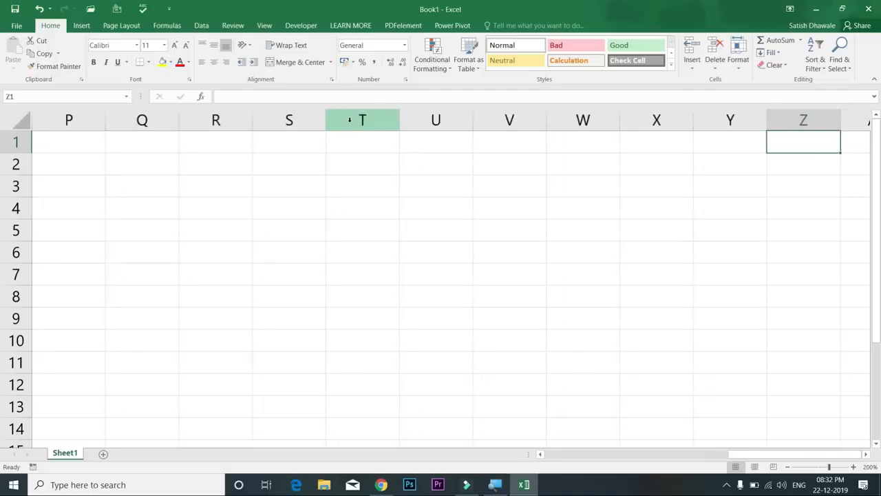
pyautogui.press('Right')
pyautogui.press('Right')
pyautogui.press('Right')
pyautogui.press('Right')
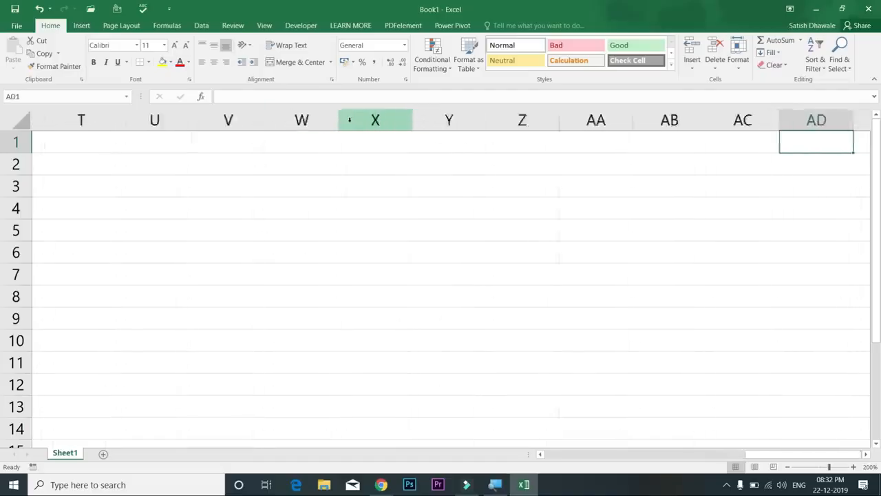
pyautogui.press('Left')
pyautogui.press('Right')
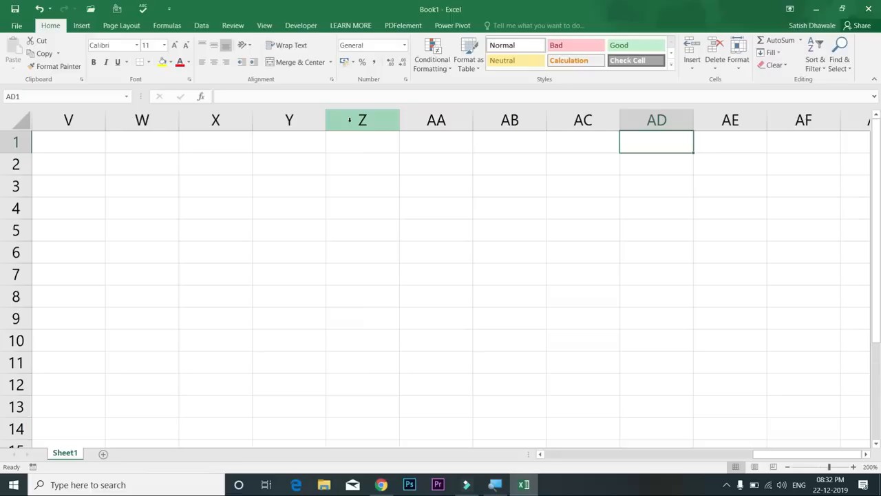
pyautogui.press('Right')
pyautogui.press('Right')
pyautogui.press('Right')
pyautogui.press('Right')
pyautogui.press('Right')
pyautogui.press('Right')
pyautogui.press('Right')
pyautogui.press('Right')
pyautogui.press('Right')
pyautogui.press('Right')
pyautogui.press('Right')
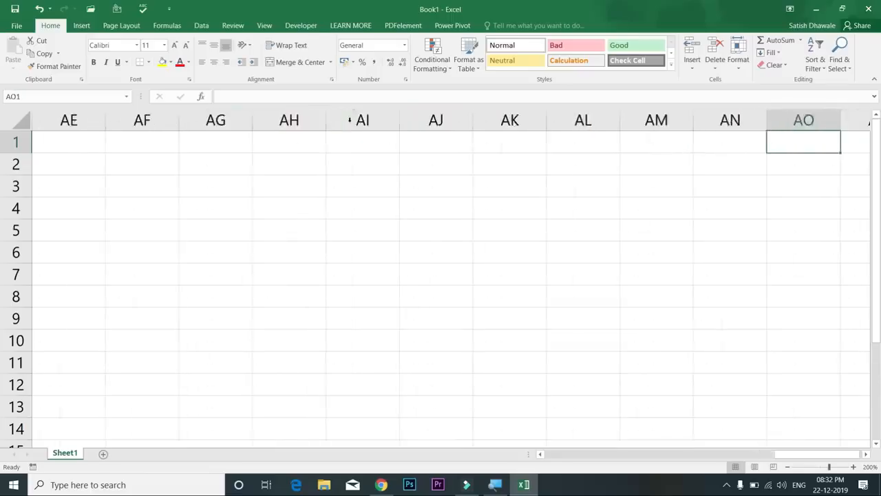
pyautogui.press('Right')
pyautogui.press('Right')
pyautogui.press('Right')
pyautogui.press('Right')
pyautogui.press('Right')
pyautogui.press('Right')
pyautogui.press('Right')
pyautogui.press('Right')
pyautogui.press('Right')
pyautogui.press('Right')
pyautogui.press('Right')
pyautogui.press('Right')
pyautogui.press('Right')
pyautogui.press('Right')
pyautogui.press('Right')
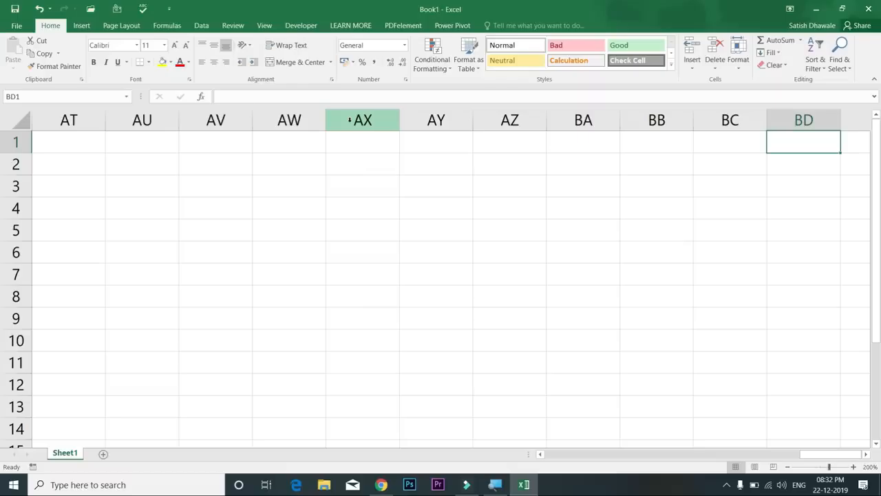
pyautogui.press('Right')
pyautogui.press('Right')
pyautogui.press('Right')
pyautogui.press('Right')
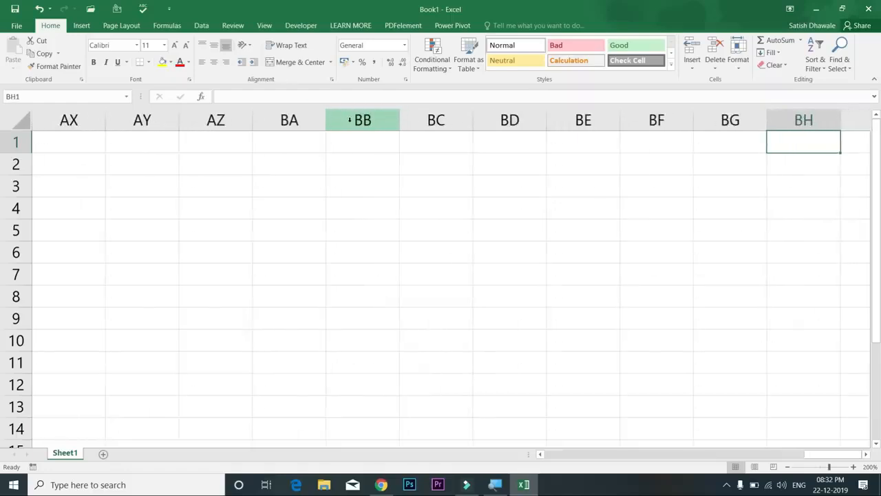
pyautogui.press('Left')
pyautogui.press('Left')
pyautogui.press('Left')
pyautogui.press('Right')
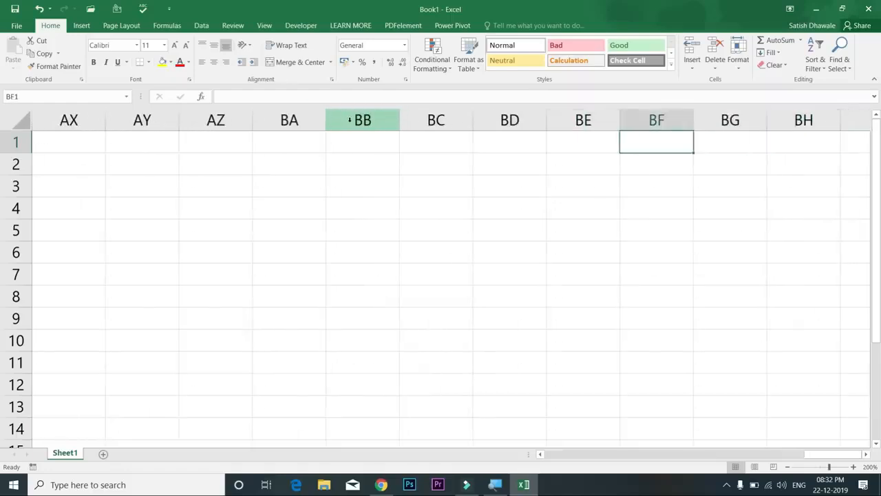
pyautogui.press('Right')
pyautogui.press('Right')
pyautogui.press('Right')
pyautogui.press('Right')
pyautogui.press('Right')
pyautogui.press('Right')
pyautogui.press('Right')
pyautogui.press('Right')
pyautogui.press('Right')
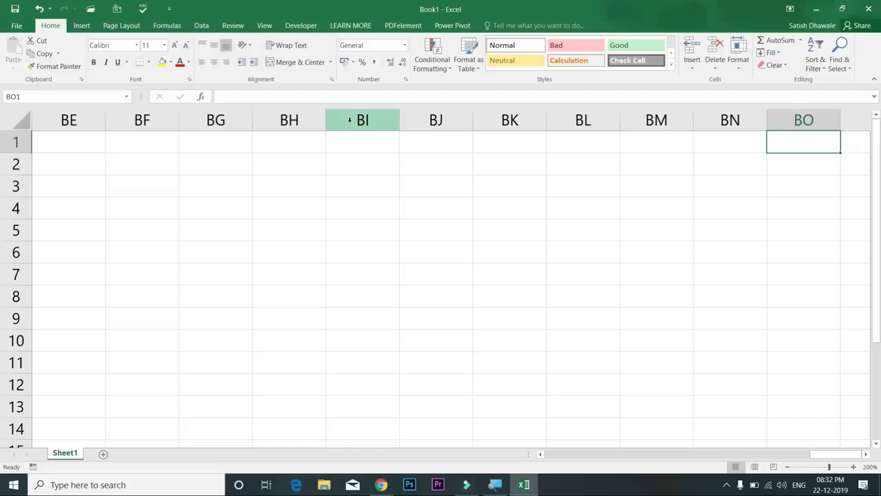
# Jump between A1 and the last column XFD1 with Ctrl+Right/Left, ending at XFD1
pyautogui.hotkey('ctrl', 'Right')
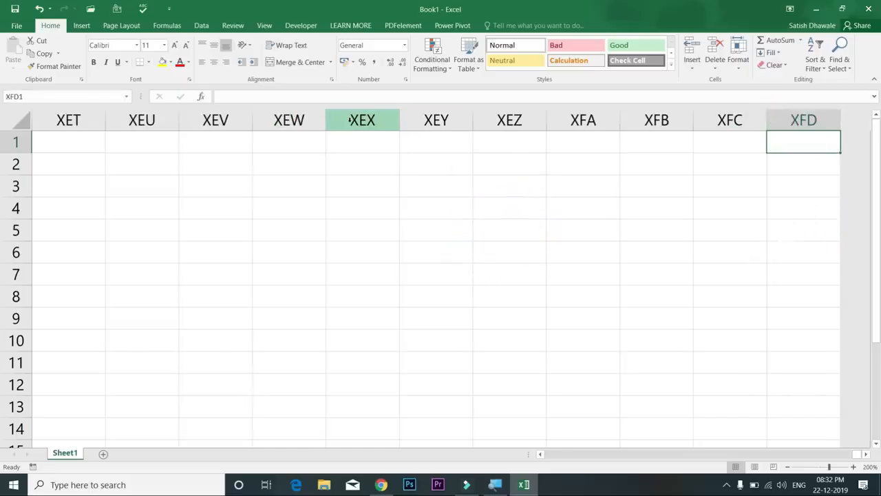
pyautogui.hotkey('ctrl', 'Left')
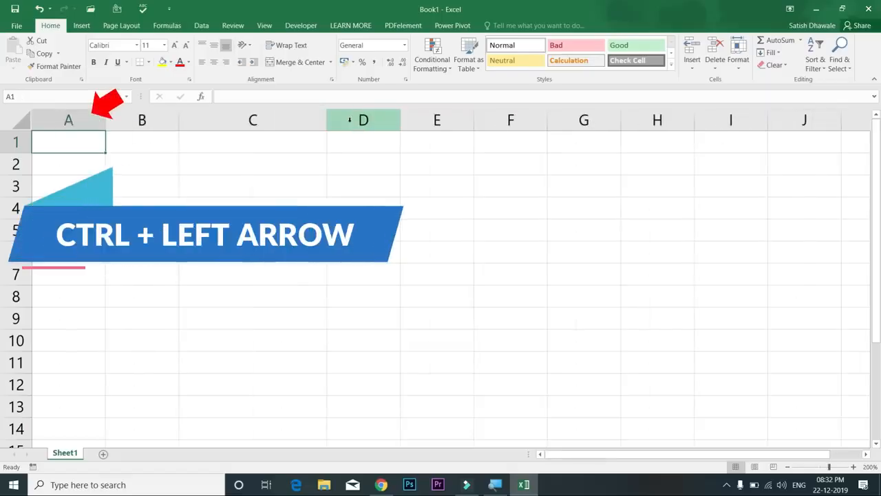
pyautogui.hotkey('ctrl', 'Right')
pyautogui.hotkey('ctrl', 'Left')
pyautogui.hotkey('ctrl', 'Right')
pyautogui.hotkey('ctrl', 'Left')
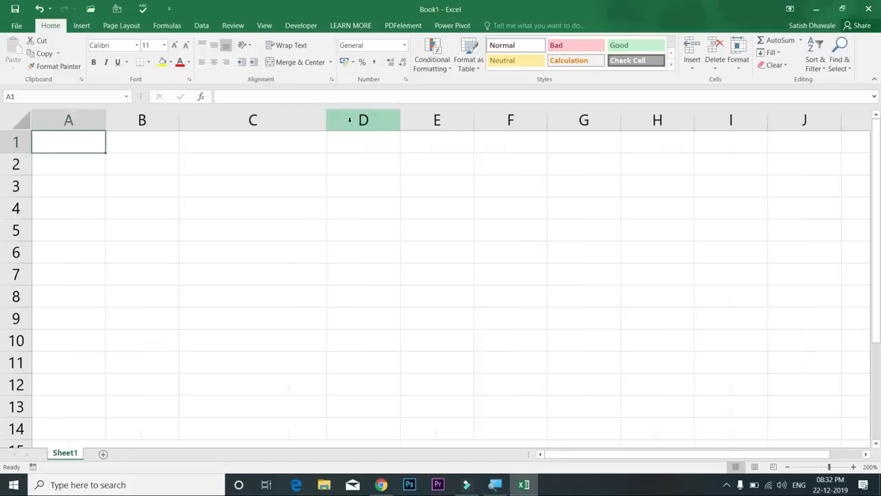
pyautogui.hotkey('ctrl', 'Right')
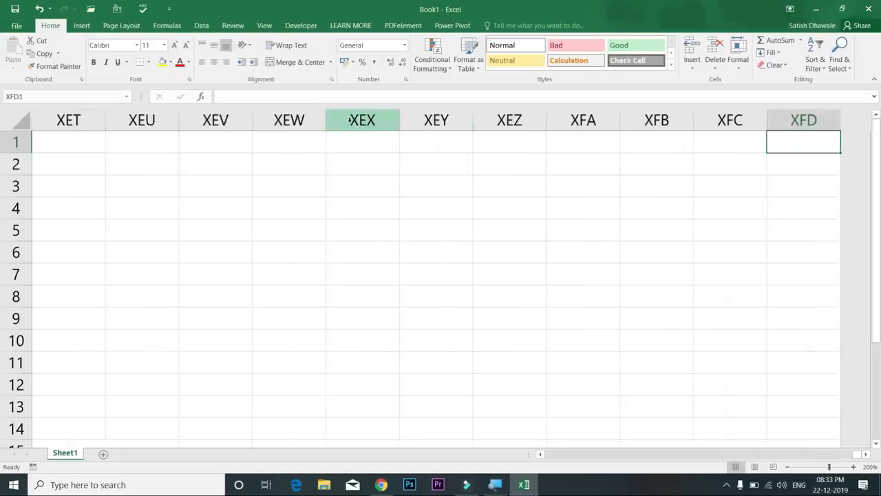
pyautogui.write('16384')
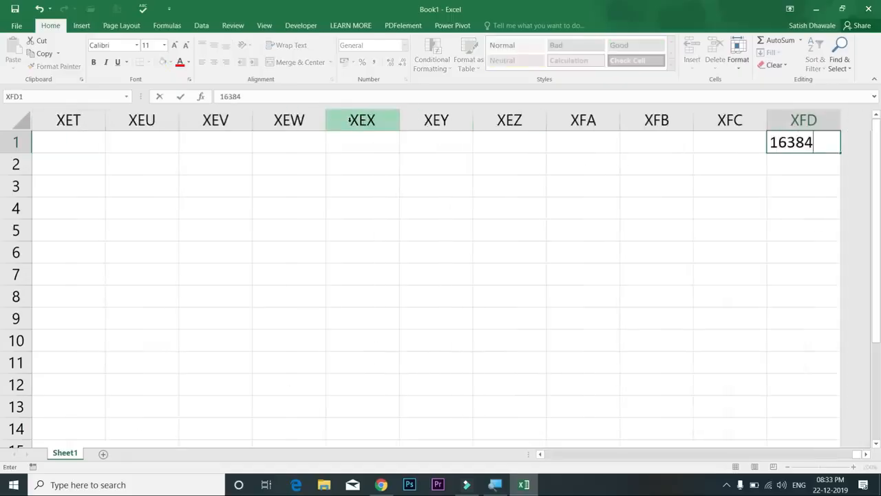
pyautogui.press('Return')
pyautogui.press('Up')
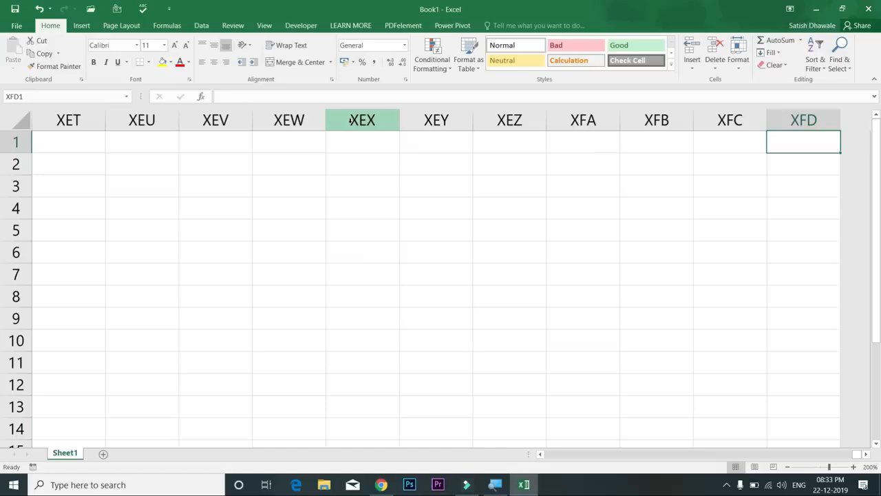
# Return to A1, move down column A, and jump to row 1048576 and back with Ctrl+Down/Up
pyautogui.hotkey('ctrl', 'Home')
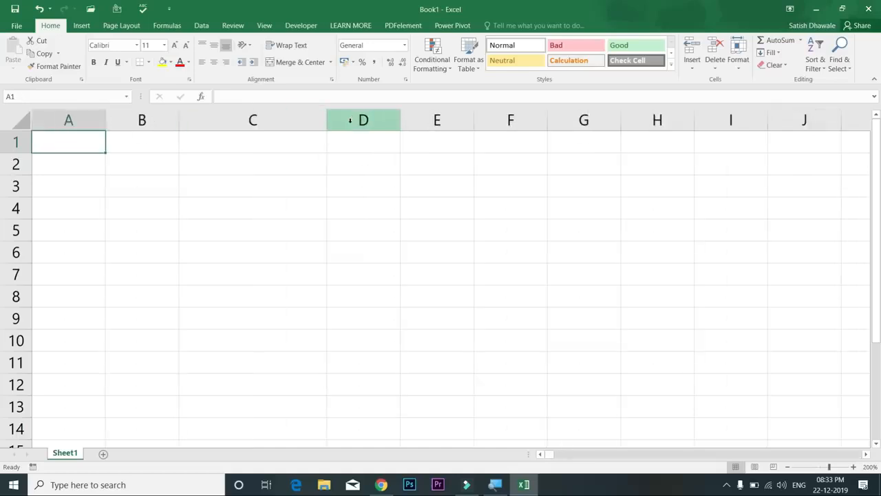
pyautogui.hotkey('ctrl', 'Right')
pyautogui.hotkey('ctrl', 'Home')
pyautogui.press('Down')
pyautogui.press('Down')
pyautogui.press('Down')
pyautogui.press('Down')
pyautogui.press('Down')
pyautogui.press('Down')
pyautogui.press('Down')
pyautogui.press('Down')
pyautogui.press('Down')
pyautogui.press('Down')
pyautogui.press('Down')
pyautogui.press('Down')
pyautogui.press('Down')
pyautogui.press('Down')
pyautogui.press('Down')
pyautogui.press('Down')
pyautogui.press('Down')
pyautogui.press('Down')
pyautogui.press('Down')
pyautogui.press('Down')
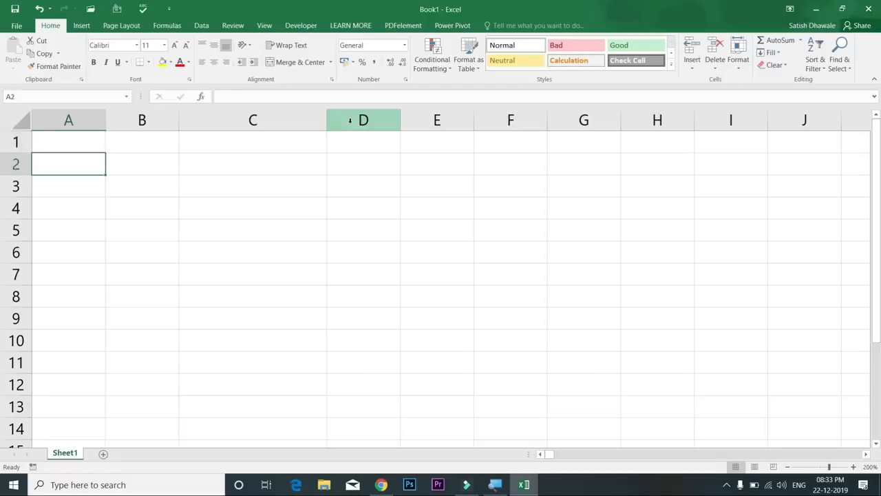
pyautogui.press('Down')
pyautogui.press('Down')
pyautogui.press('Down')
pyautogui.press('Down')
pyautogui.press('Down')
pyautogui.press('Down')
pyautogui.press('Down')
pyautogui.press('Down')
pyautogui.press('Down')
pyautogui.press('Down')
pyautogui.press('Down')
pyautogui.press('Down')
pyautogui.press('Down')
pyautogui.press('Down')
pyautogui.press('Down')
pyautogui.press('Down')
pyautogui.press('Down')
pyautogui.press('Down')
pyautogui.press('Down')
pyautogui.press('Down')
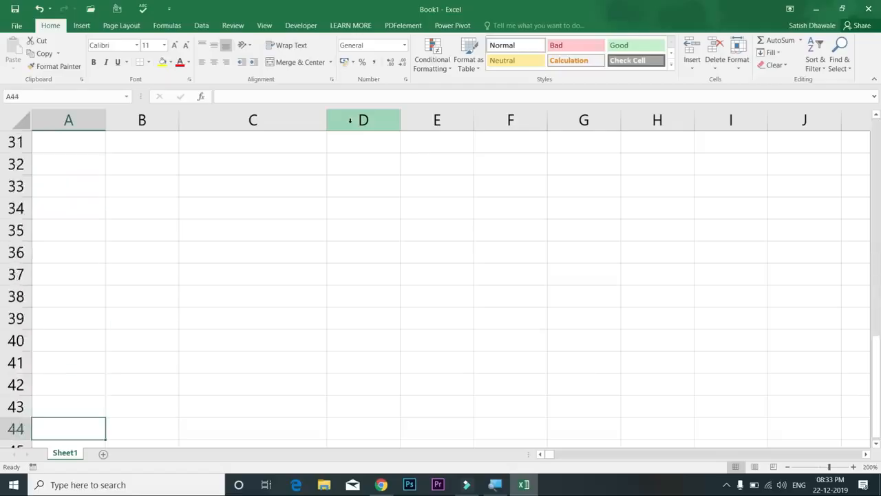
pyautogui.press('Down')
pyautogui.press('Down')
pyautogui.press('Down')
pyautogui.press('Down')
pyautogui.press('Down')
pyautogui.press('Down')
pyautogui.press('Down')
pyautogui.press('Down')
pyautogui.press('Down')
pyautogui.press('Down')
pyautogui.press('Down')
pyautogui.press('Down')
pyautogui.press('Down')
pyautogui.press('Down')
pyautogui.press('Down')
pyautogui.press('Down')
pyautogui.press('Down')
pyautogui.press('Down')
pyautogui.press('Down')
pyautogui.press('Down')
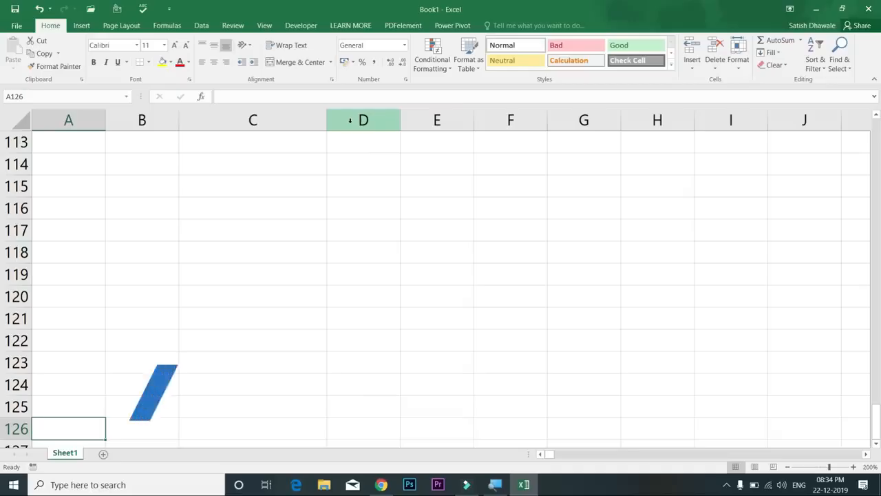
pyautogui.hotkey('ctrl', 'Down')
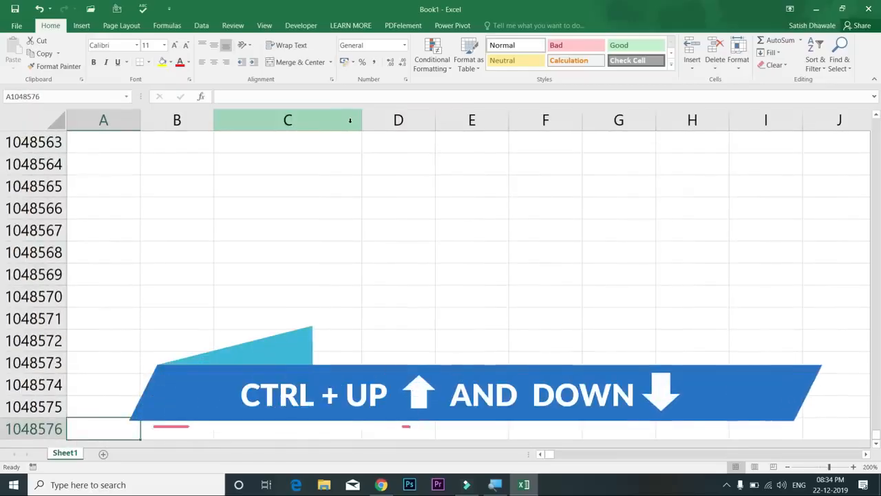
pyautogui.hotkey('ctrl', 'Up')
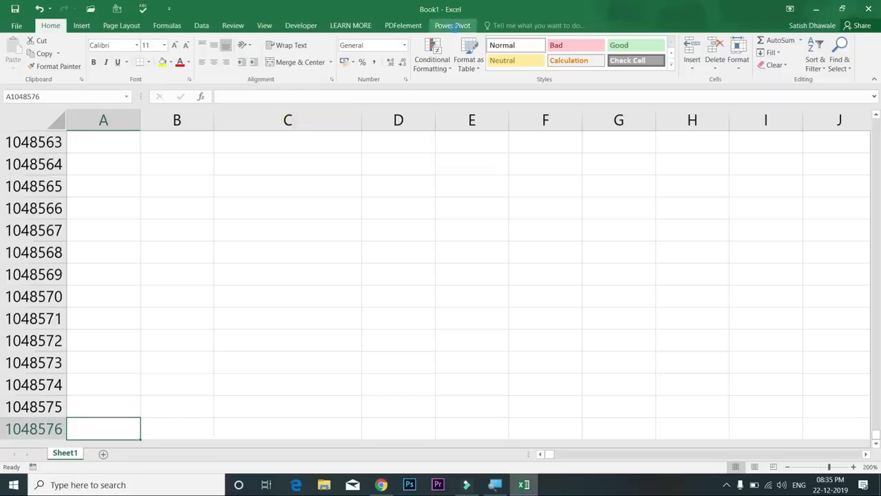
pyautogui.click(458, 29)
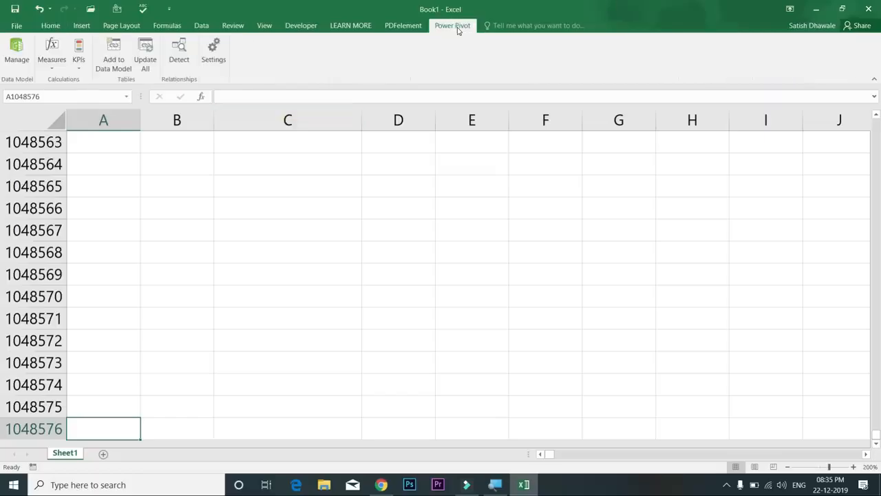
pyautogui.click(52, 28)
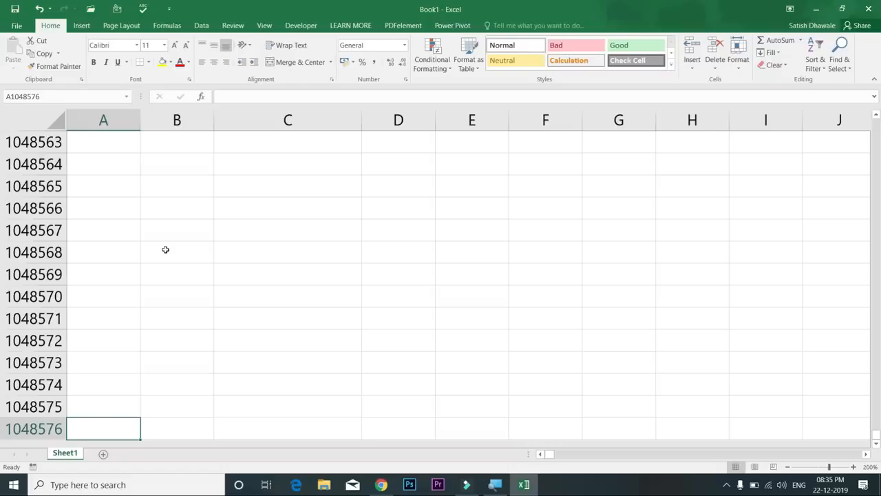
pyautogui.hotkey('ctrl', 'Home')
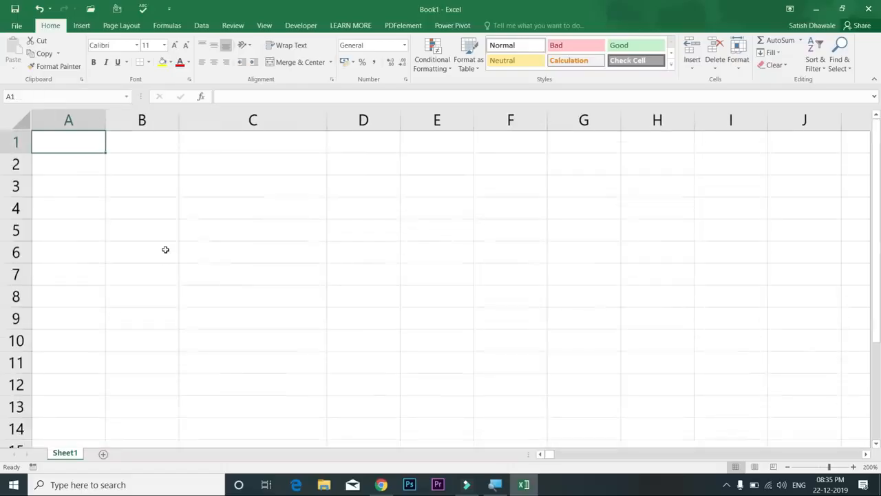
pyautogui.hotkey('ctrl', 'Down')
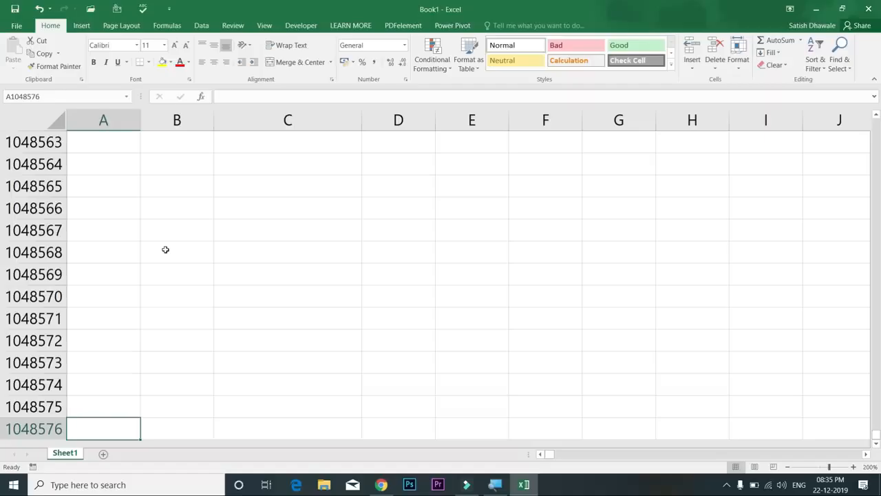
pyautogui.hotkey('ctrl', 'Up')
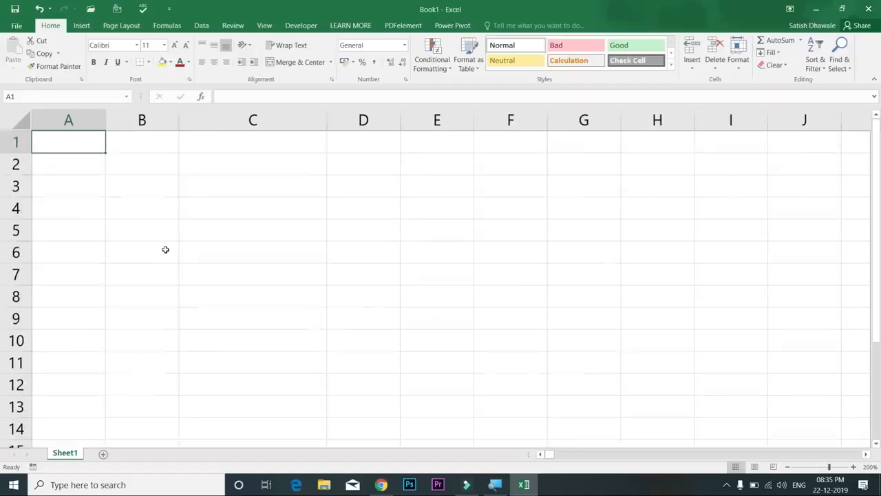
pyautogui.hotkey('ctrl', 'Down')
pyautogui.hotkey('ctrl', 'Up')
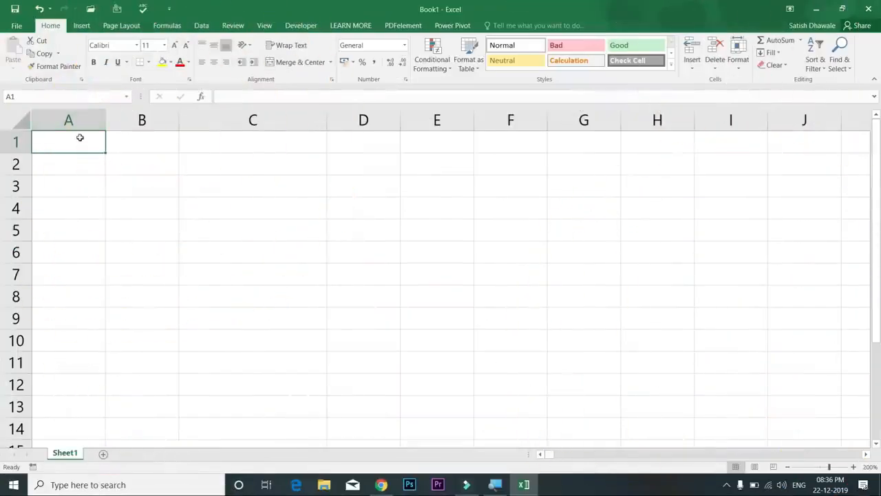
pyautogui.click(169, 122)
pyautogui.click(239, 127)
pyautogui.click(250, 204)
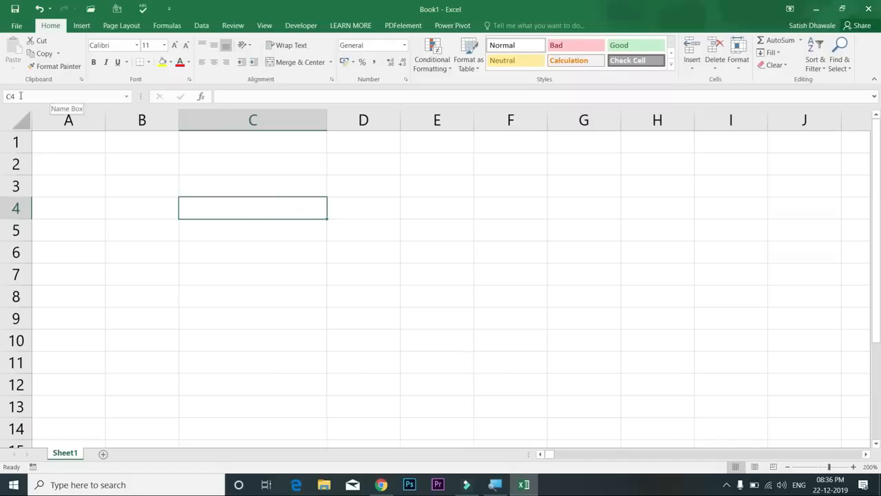
pyautogui.moveTo(295, 187); pyautogui.dragTo(536, 364)
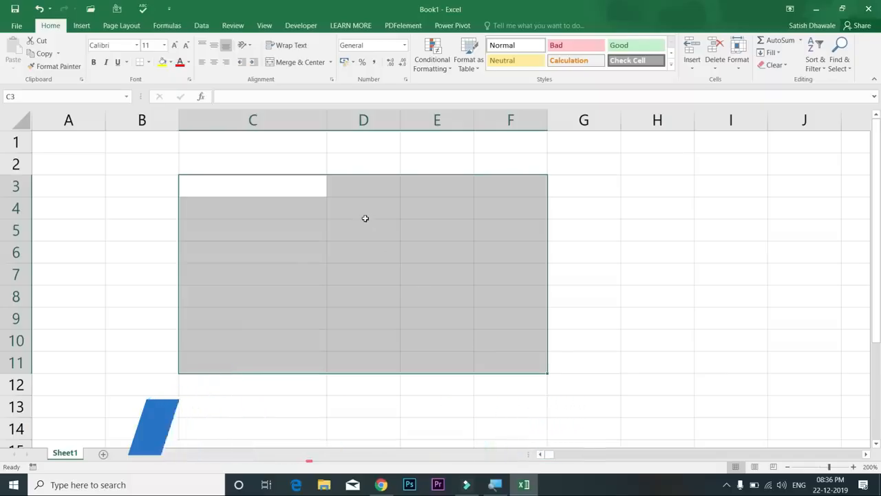
pyautogui.write('C3:F11')
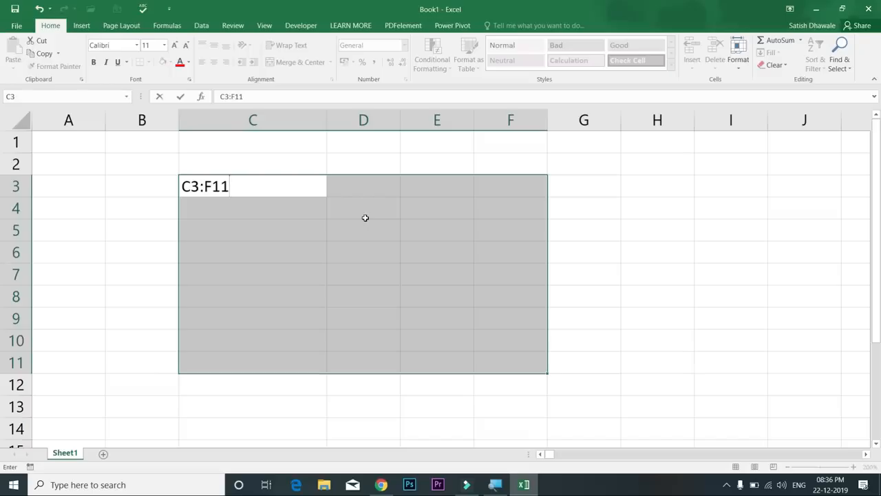
pyautogui.press('Escape')
pyautogui.moveTo(334, 190); pyautogui.dragTo(496, 354)
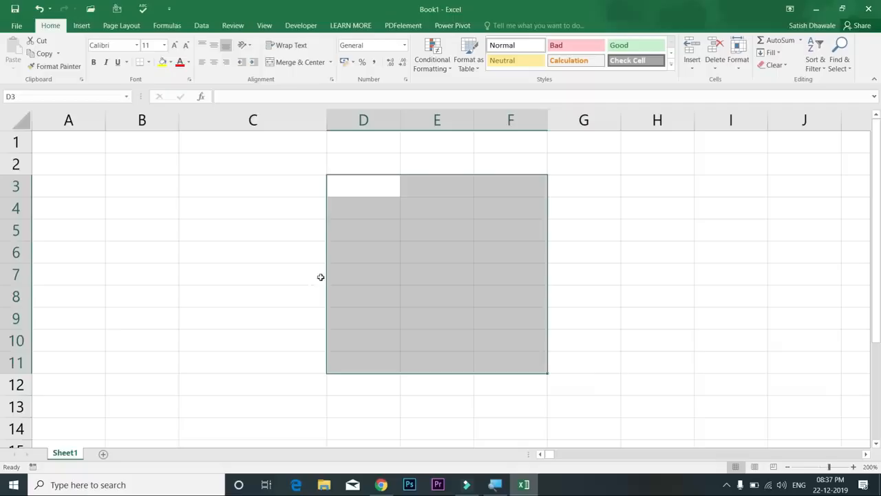
pyautogui.click(302, 250)
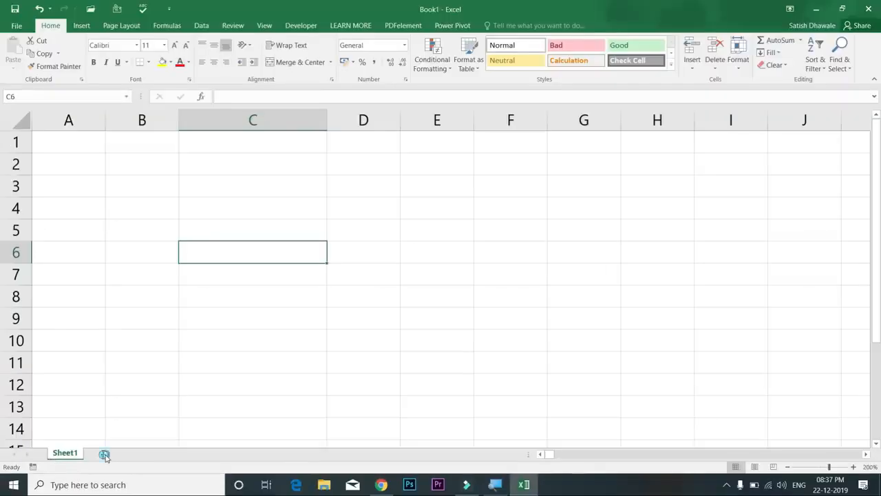
# Add nine blank sheets: six with the new-sheet button and three with Shift+F11
pyautogui.click(104, 455)
pyautogui.click(137, 455)
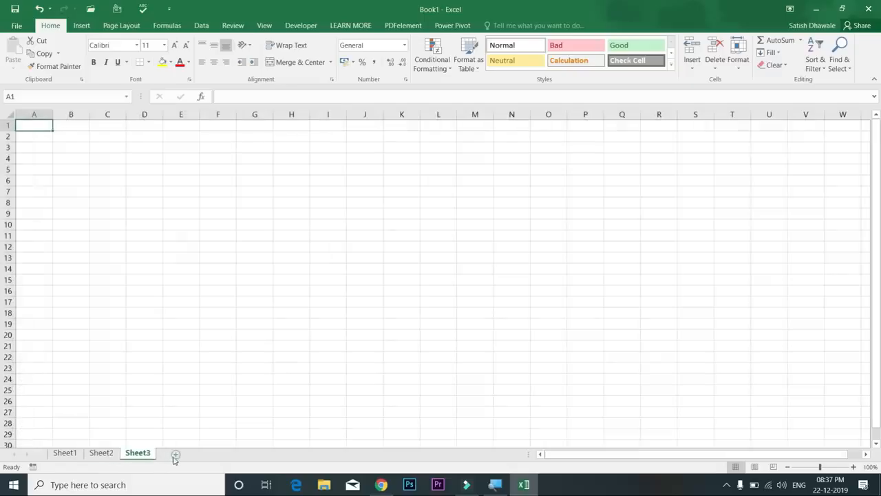
pyautogui.click(176, 455)
pyautogui.click(212, 455)
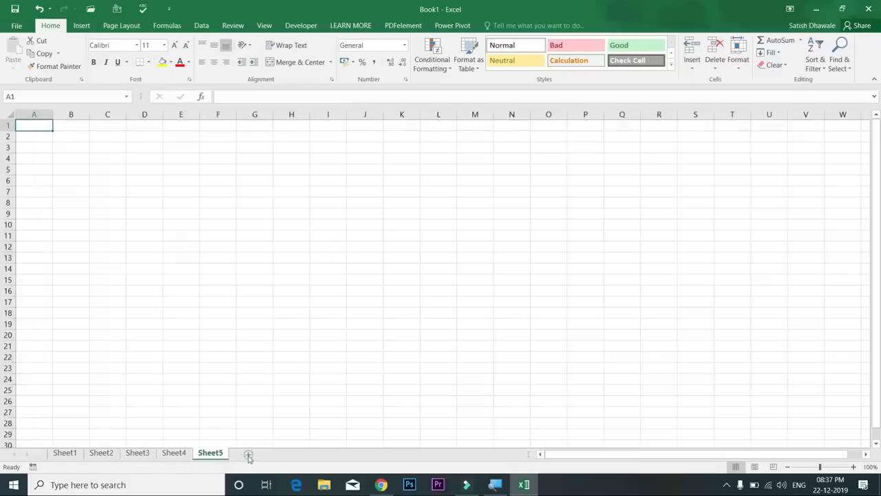
pyautogui.click(249, 456)
pyautogui.click(285, 455)
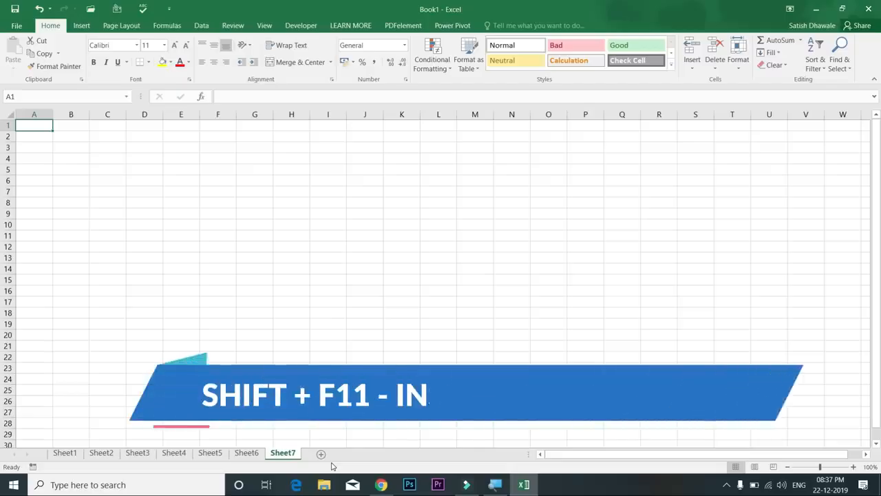
pyautogui.hotkey('shift', 'F11')
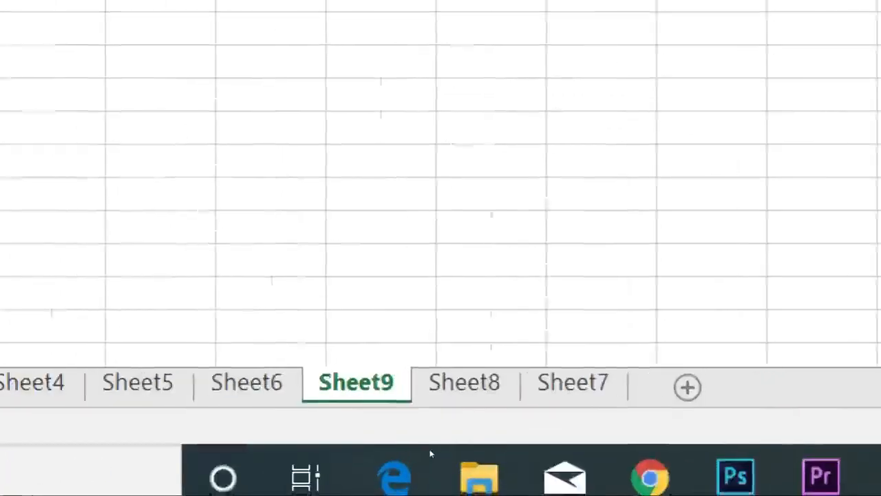
pyautogui.hotkey('shift', 'F11')
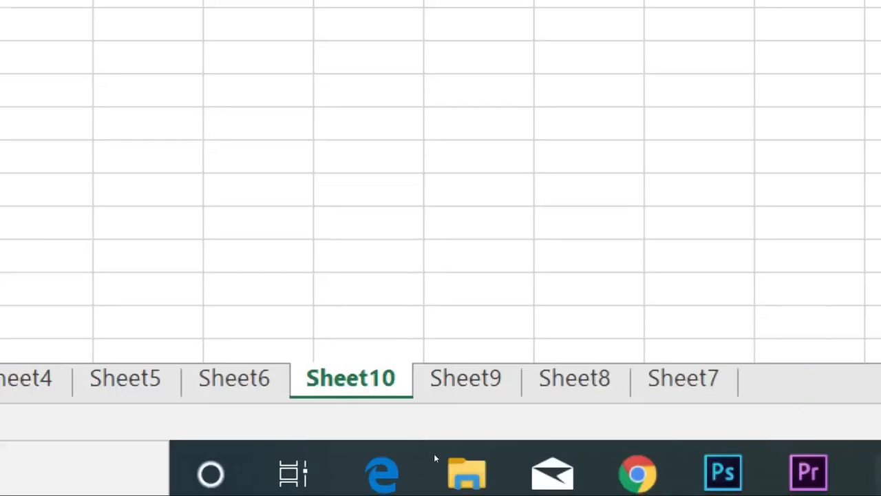
pyautogui.hotkey('shift', 'F11')
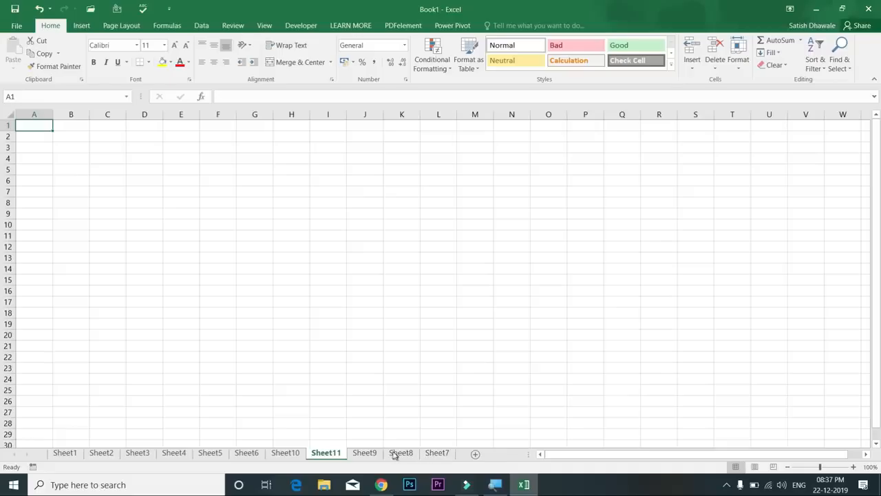
# Move the Sheet7, Sheet8 and Sheet9 tabs into numeric order after Sheet6
pyautogui.moveTo(437, 452); pyautogui.dragTo(268, 452)
pyautogui.moveTo(438, 454); pyautogui.dragTo(313, 451)
pyautogui.moveTo(438, 454); pyautogui.dragTo(344, 452)
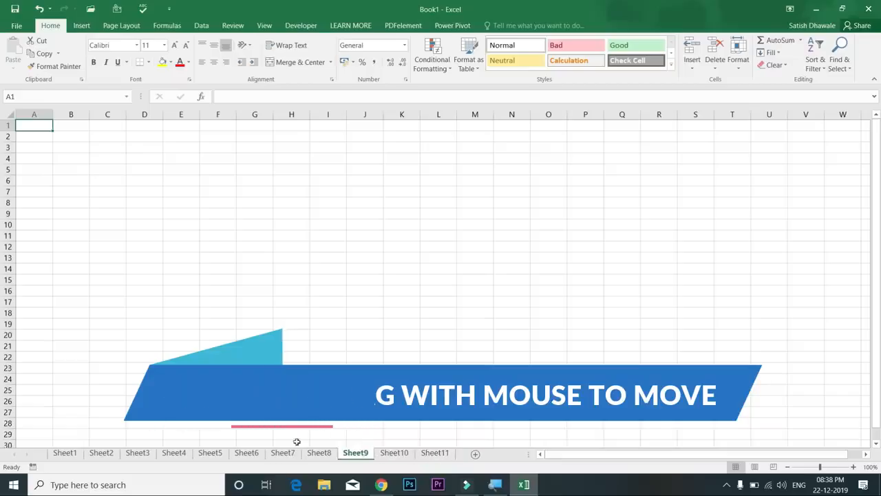
# Browse Sheet3 and Sheet4, then return to Sheet1 with cell A1 selected
pyautogui.click(72, 455)
pyautogui.click(137, 453)
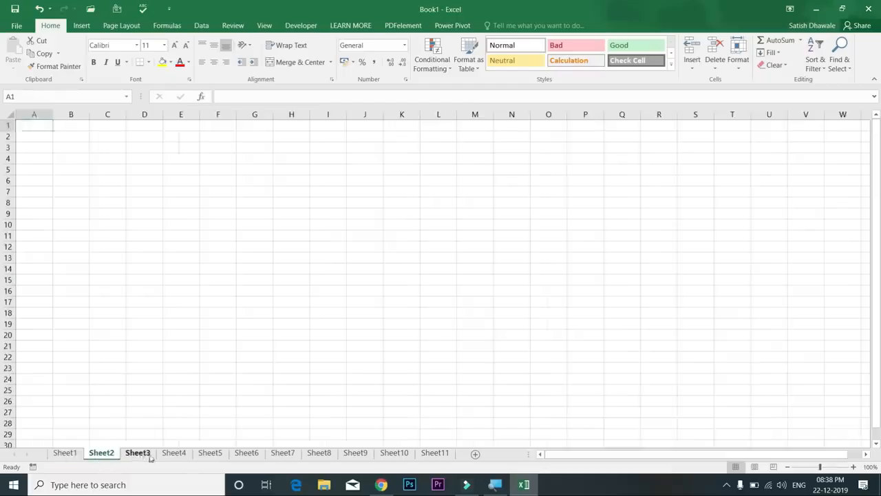
pyautogui.click(175, 453)
pyautogui.click(71, 455)
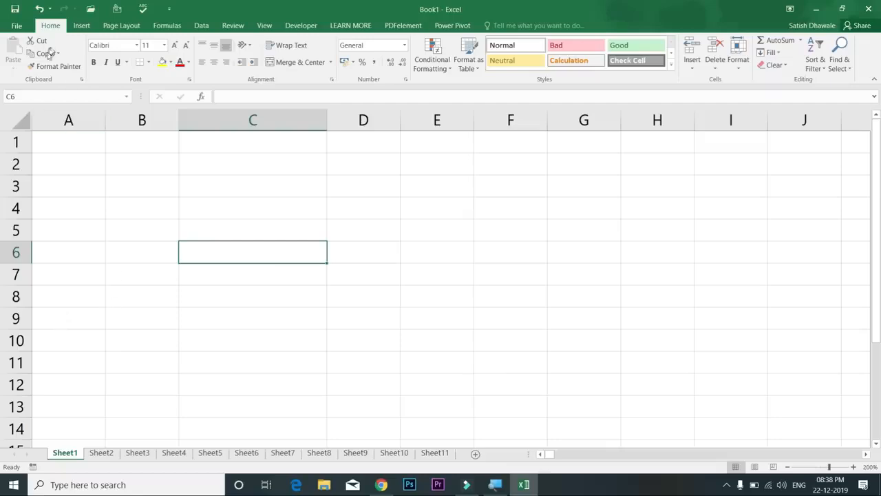
pyautogui.click(70, 147)
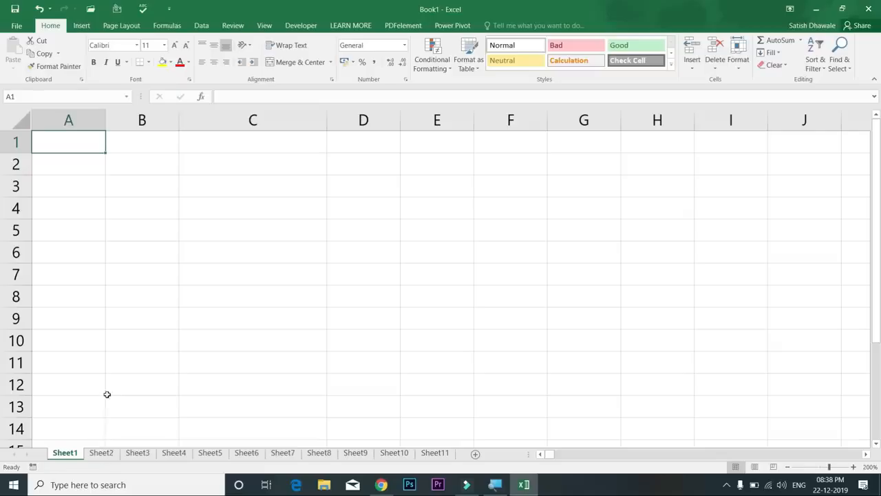
pyautogui.click(134, 397)
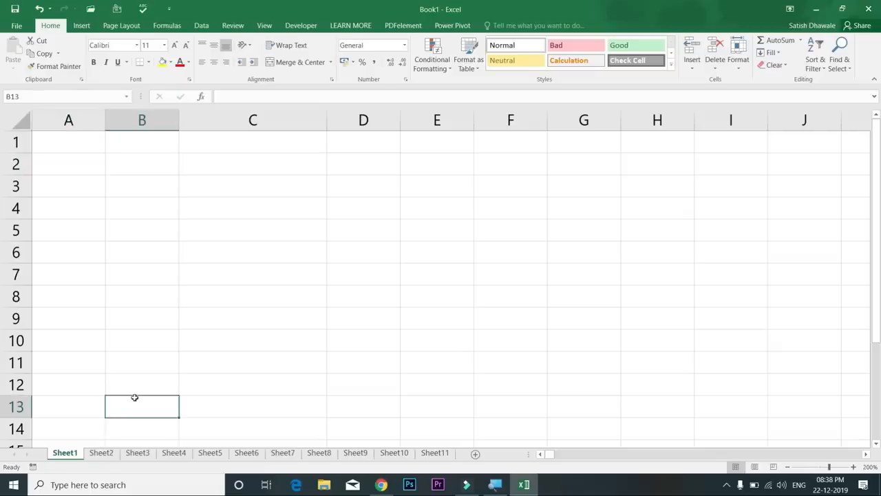
pyautogui.click(65, 144)
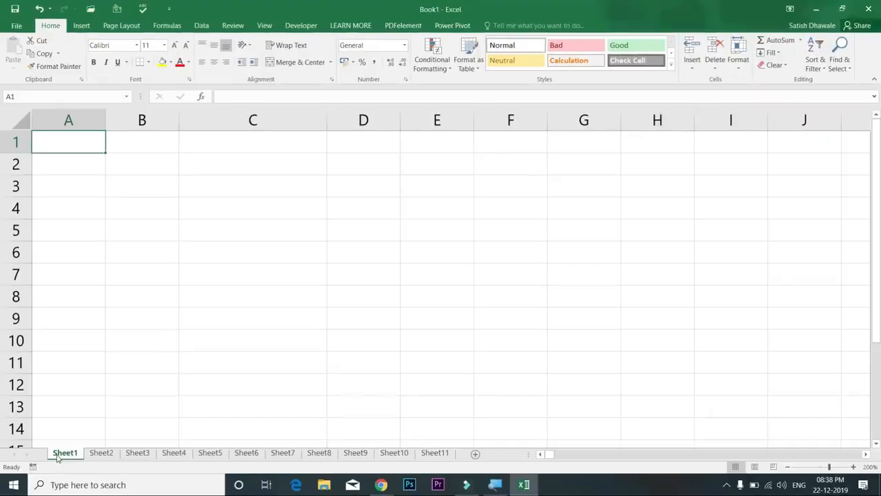
# Rename Sheet1 to 'Studnet_Data', then reopen the tab name to fix the misspelling
pyautogui.rightClick(57, 460)
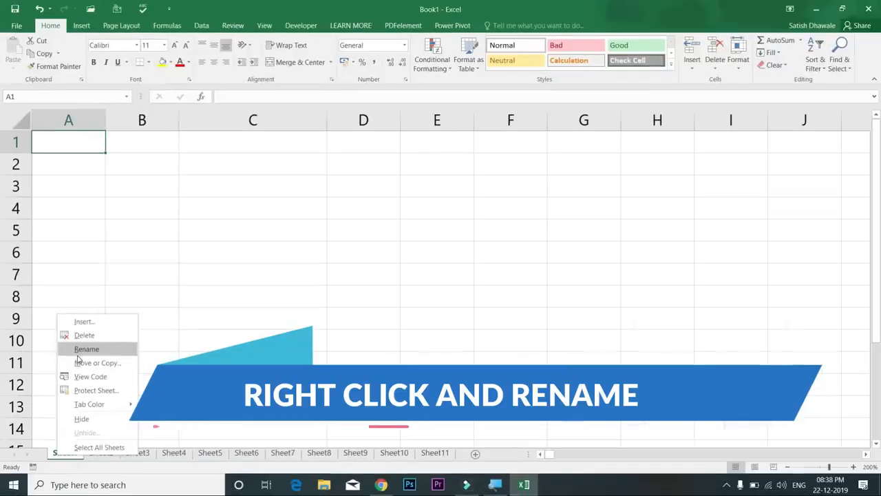
pyautogui.click(78, 352)
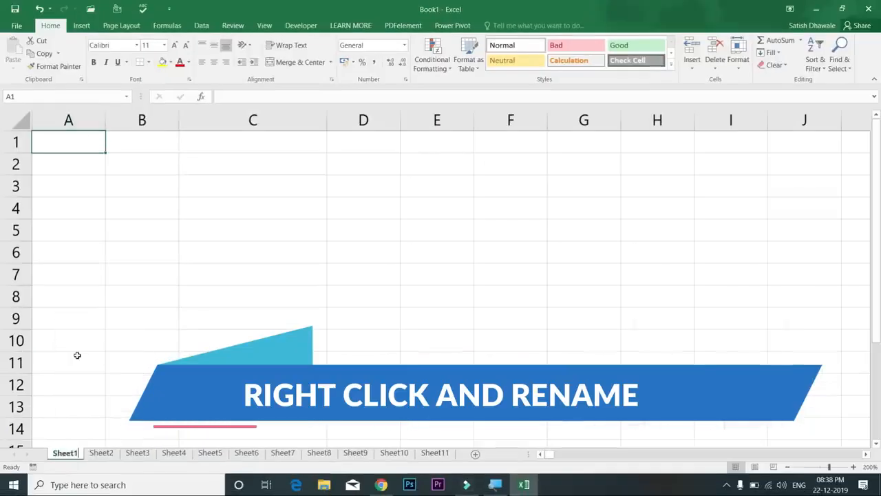
pyautogui.press('BackSpace')
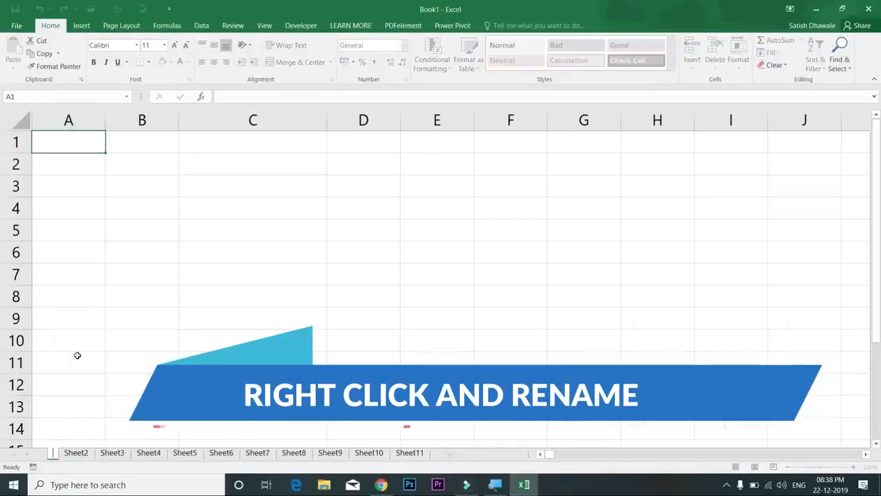
pyautogui.write('Studnet')
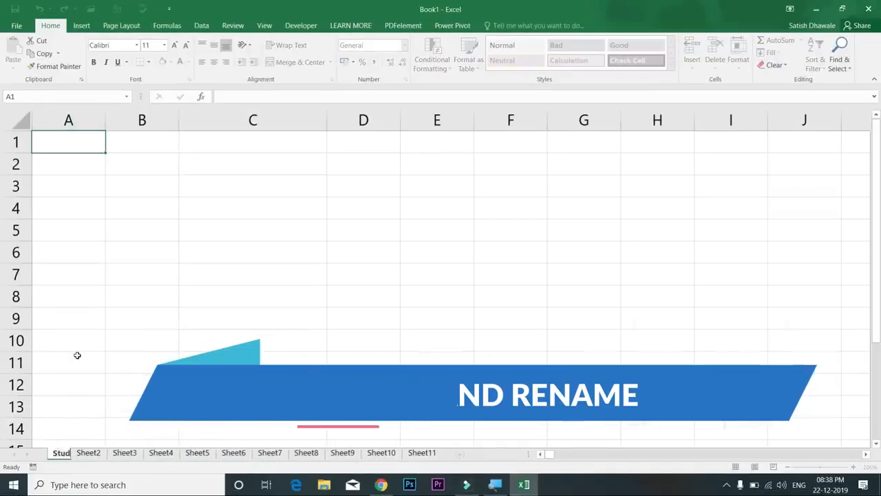
pyautogui.press('Return')
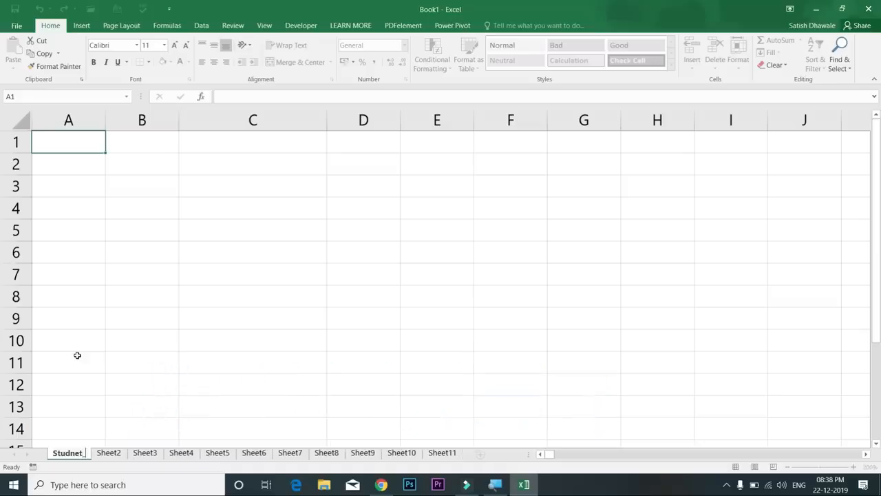
pyautogui.write('Data')
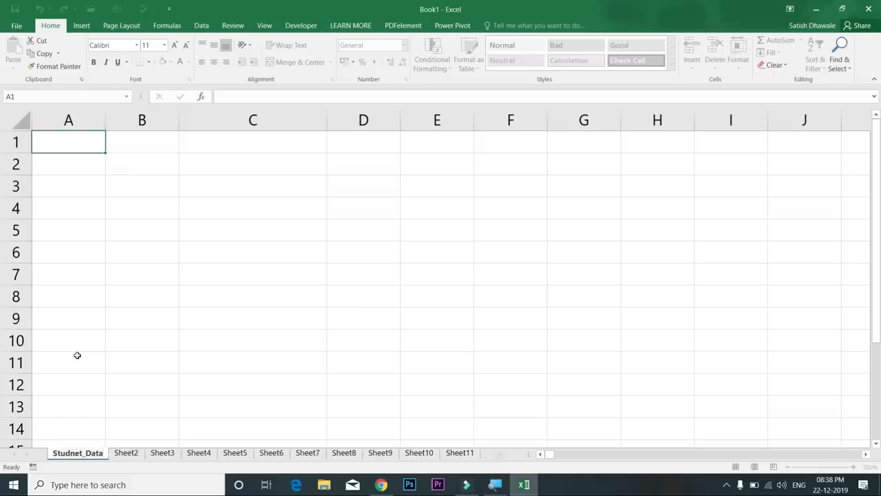
pyautogui.press('Return')
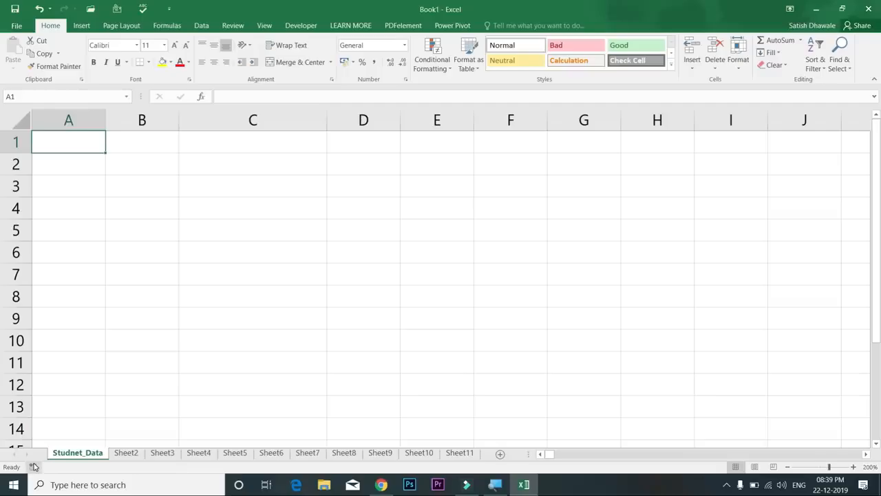
pyautogui.doubleClick(85, 456)
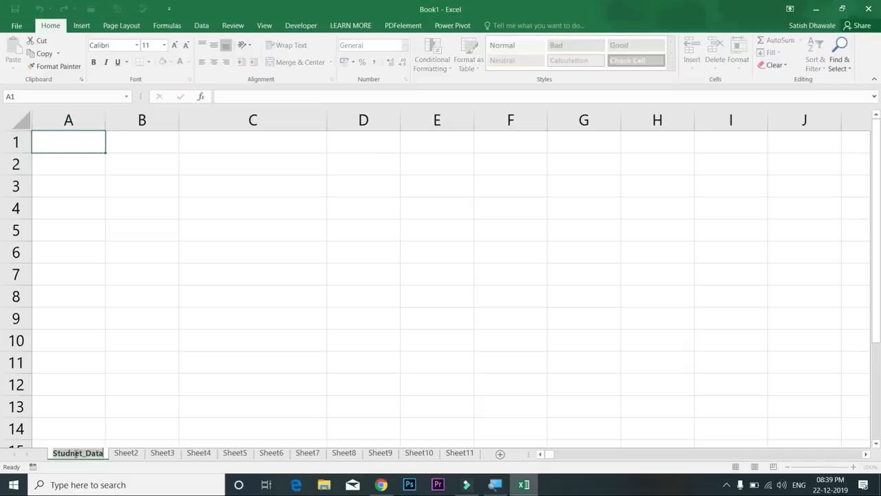
pyautogui.click(74, 454)
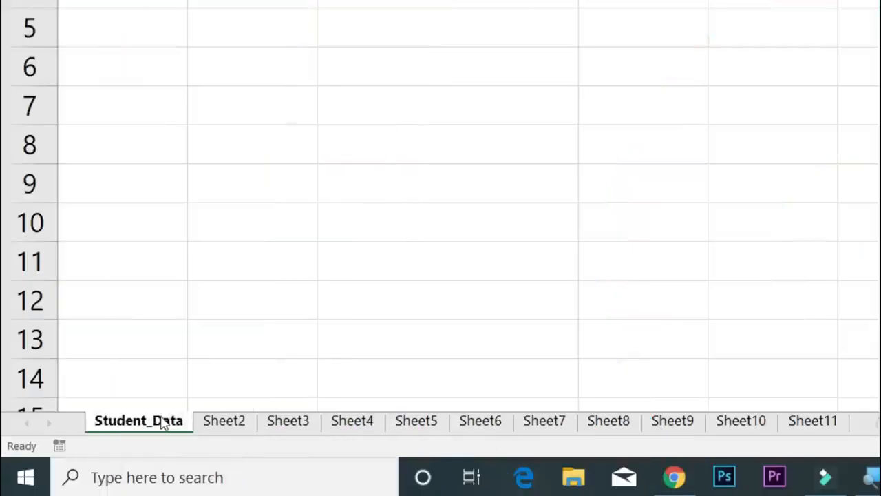
# Confirm the sheet name Student_Data and colour the Sheet2 tab red
pyautogui.press('Return')
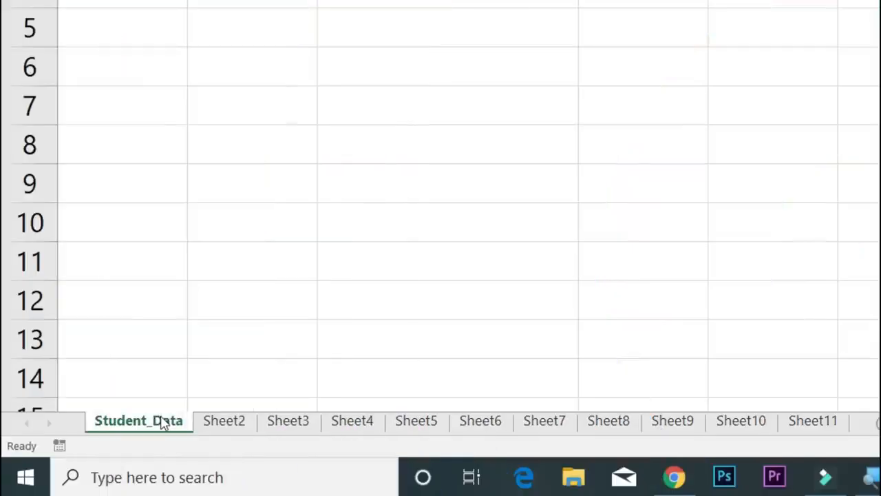
pyautogui.click(234, 423)
pyautogui.rightClick(232, 422)
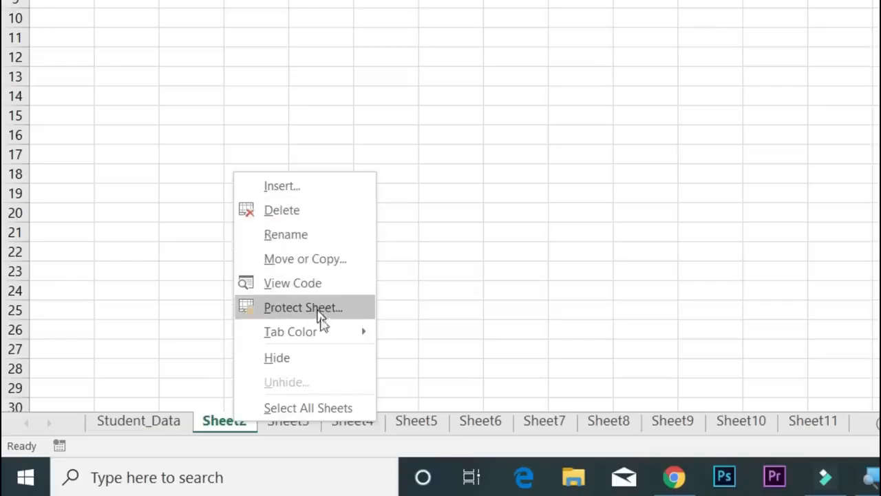
pyautogui.moveTo(330, 337)
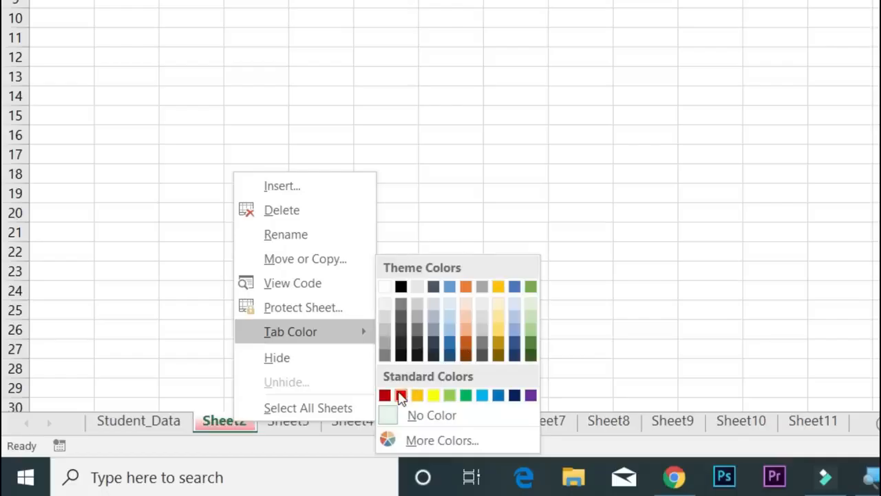
pyautogui.click(401, 396)
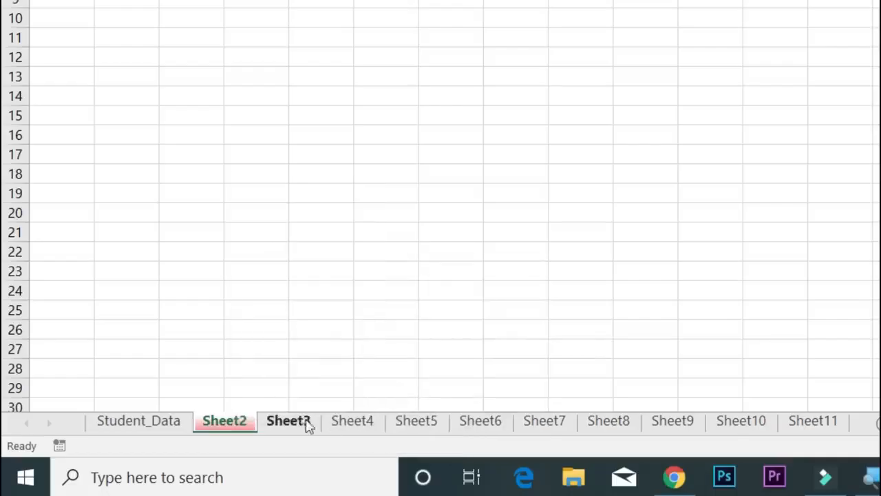
# Colour the Sheet3 tab dark blue and the Sheet4 tab purple
pyautogui.click(301, 422)
pyautogui.rightClick(301, 425)
pyautogui.moveTo(420, 332)
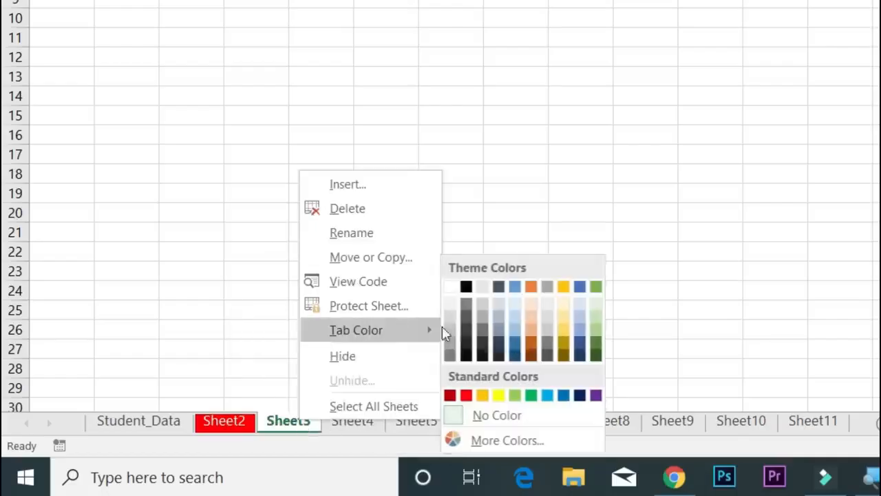
pyautogui.click(580, 396)
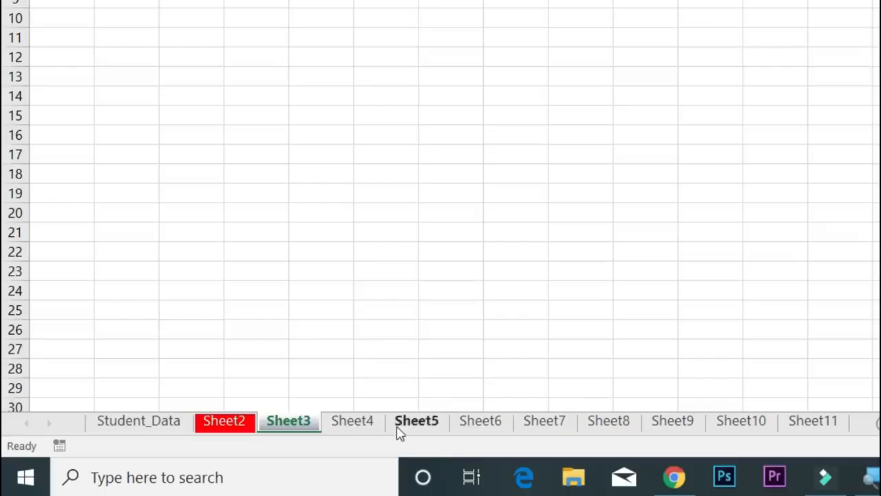
pyautogui.click(382, 421)
pyautogui.rightClick(382, 421)
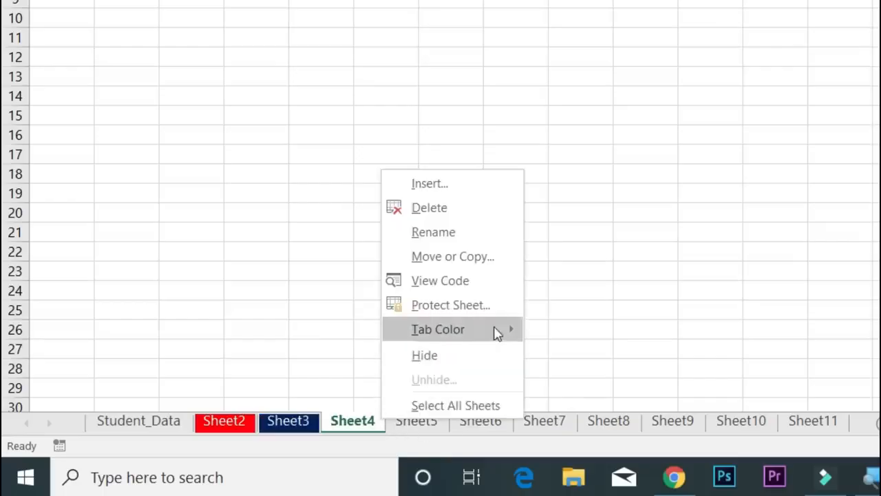
pyautogui.moveTo(494, 333)
pyautogui.click(679, 395)
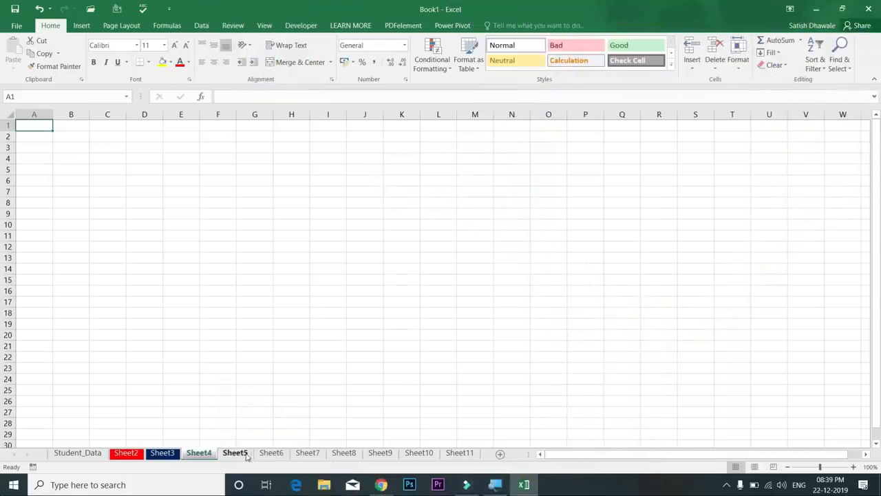
pyautogui.click(241, 452)
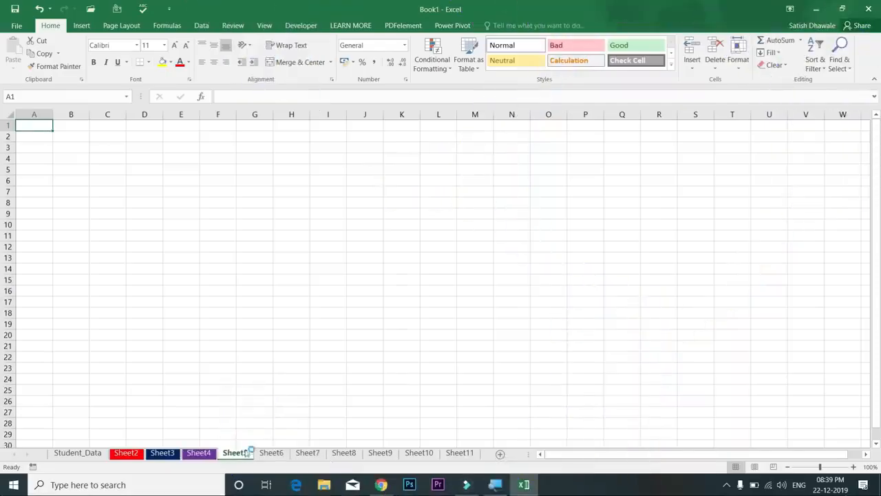
# On Sheet2, enter test text 'dfsd' in C10 and 'sdf' in E14
pyautogui.click(78, 452)
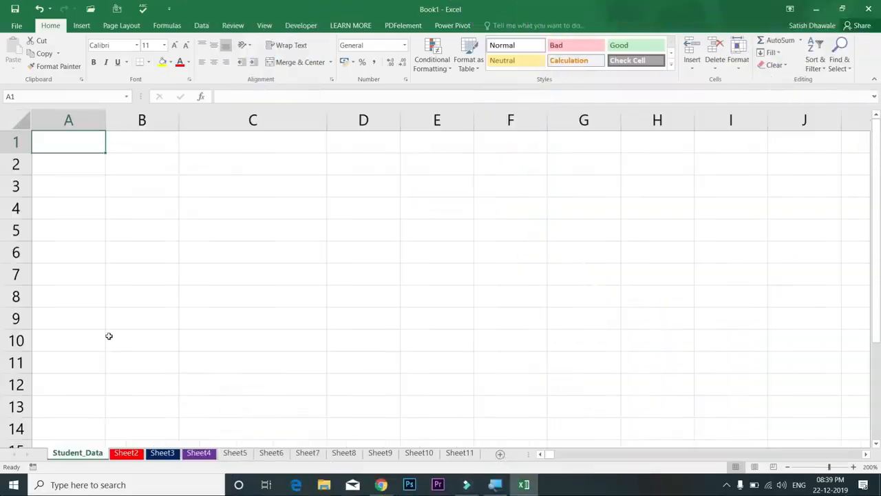
pyautogui.click(132, 452)
pyautogui.click(112, 223)
pyautogui.write('dfsd')
pyautogui.click(167, 270)
pyautogui.write('sdf')
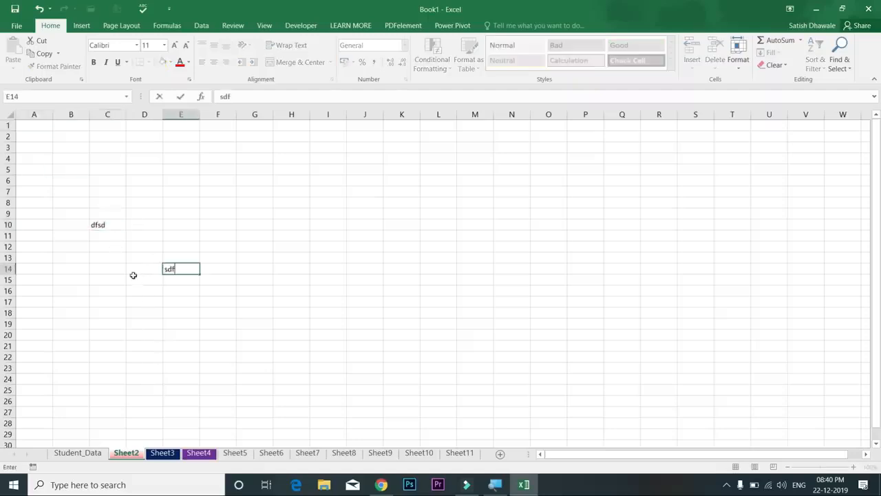
pyautogui.click(132, 275)
# Delete Sheet2 permanently from the workbook
pyautogui.rightClick(129, 458)
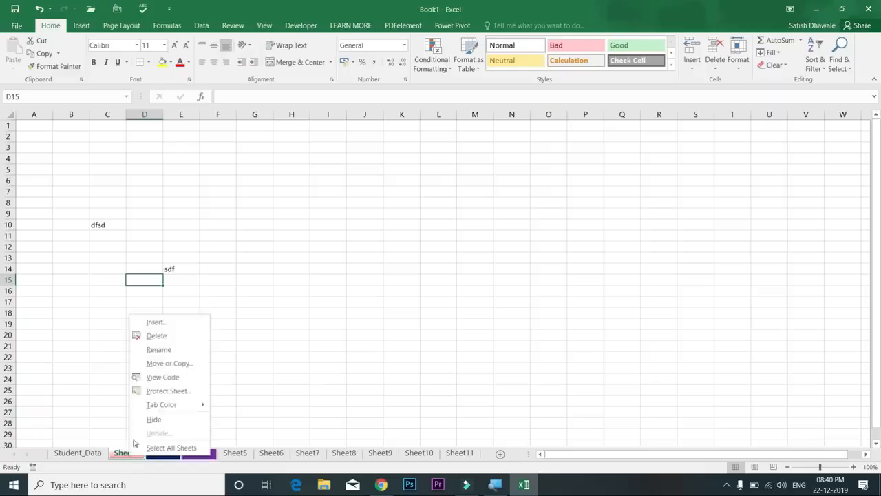
pyautogui.click(161, 336)
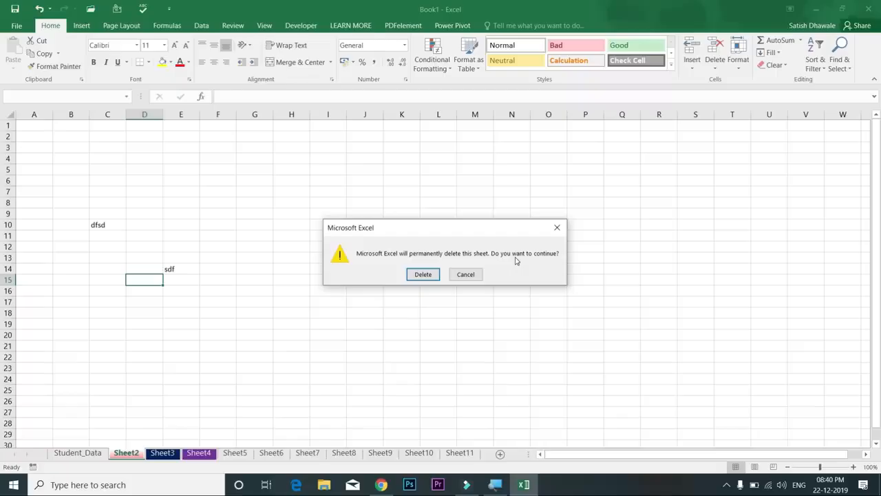
pyautogui.click(422, 275)
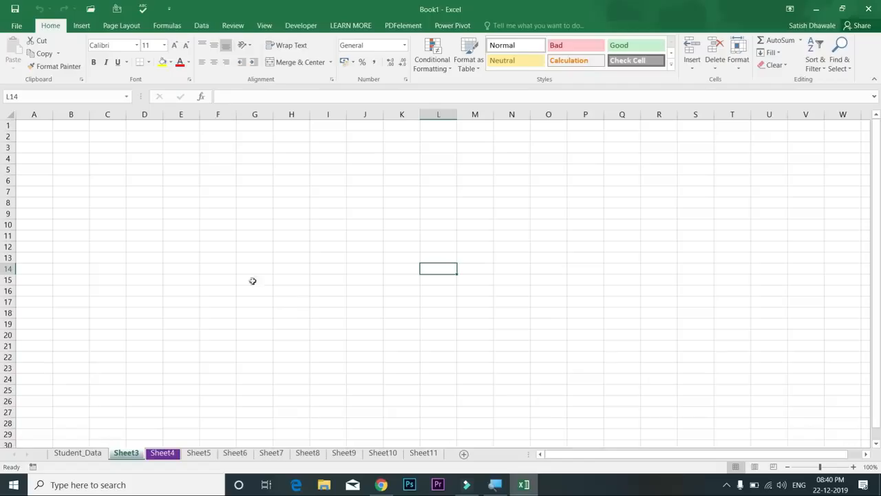
pyautogui.moveTo(181, 202); pyautogui.dragTo(313, 287)
pyautogui.write('sdfsf')
pyautogui.click(299, 302)
pyautogui.write('dfsd')
pyautogui.click(181, 237)
pyautogui.write('sfds')
pyautogui.moveTo(167, 282); pyautogui.dragTo(170, 290)
pyautogui.write('dsfds')
pyautogui.click(215, 248)
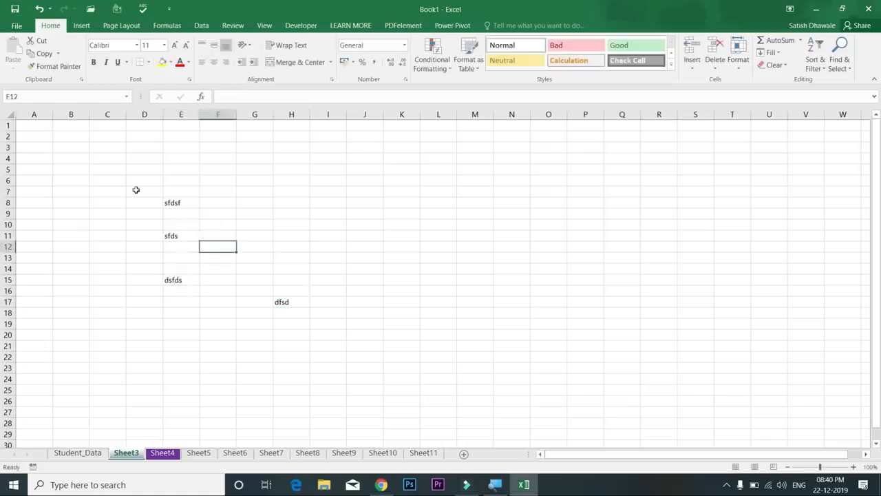
pyautogui.moveTo(138, 180); pyautogui.dragTo(360, 334)
pyautogui.press('Delete')
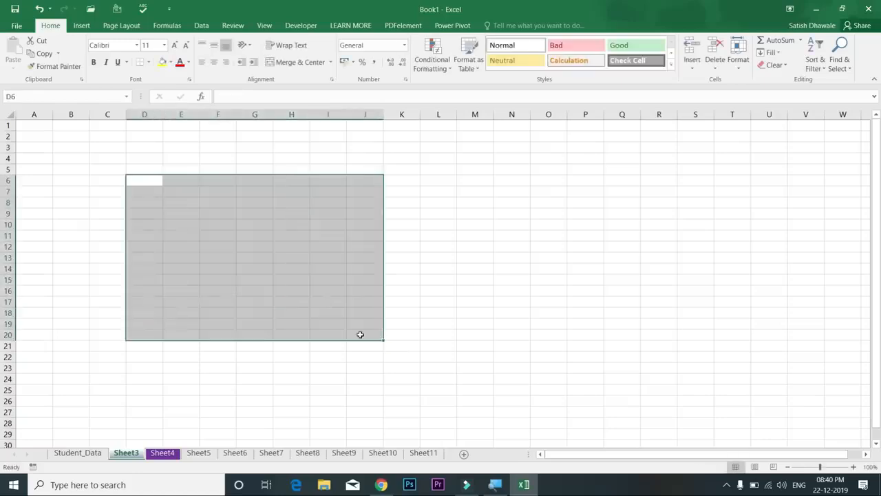
pyautogui.hotkey('ctrl', 'z')
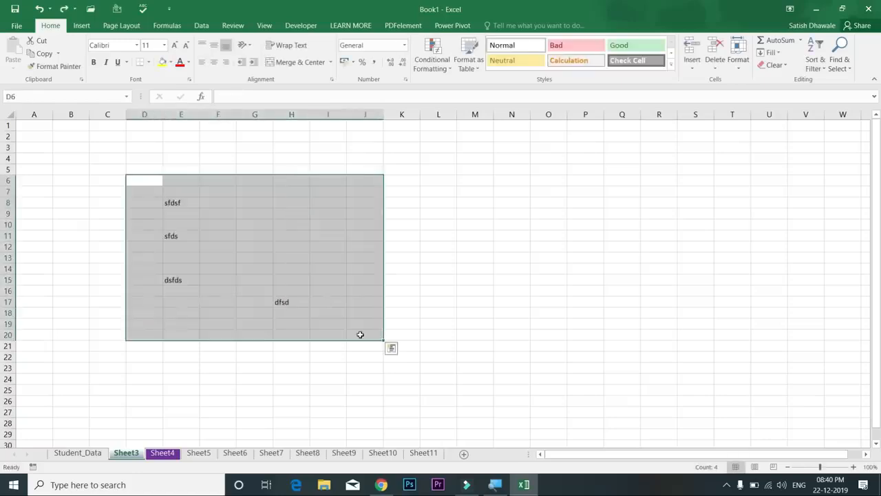
pyautogui.moveTo(173, 204); pyautogui.dragTo(323, 353)
pyautogui.press('Delete')
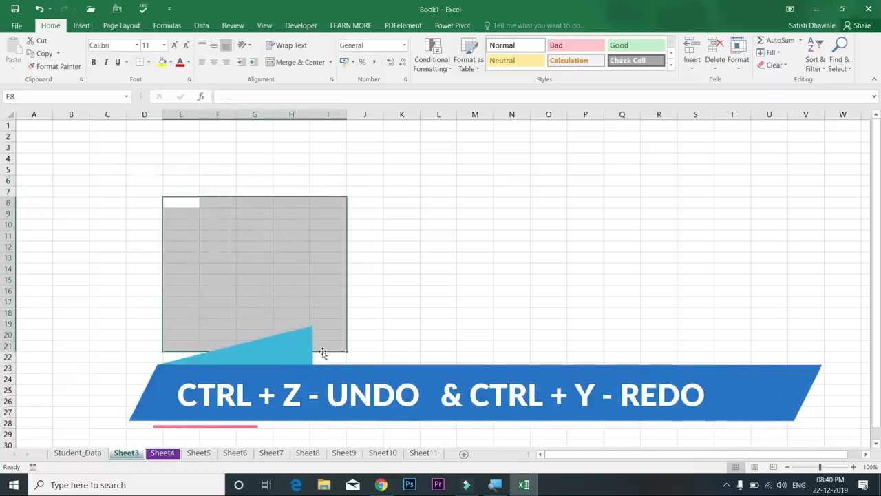
pyautogui.click(99, 200)
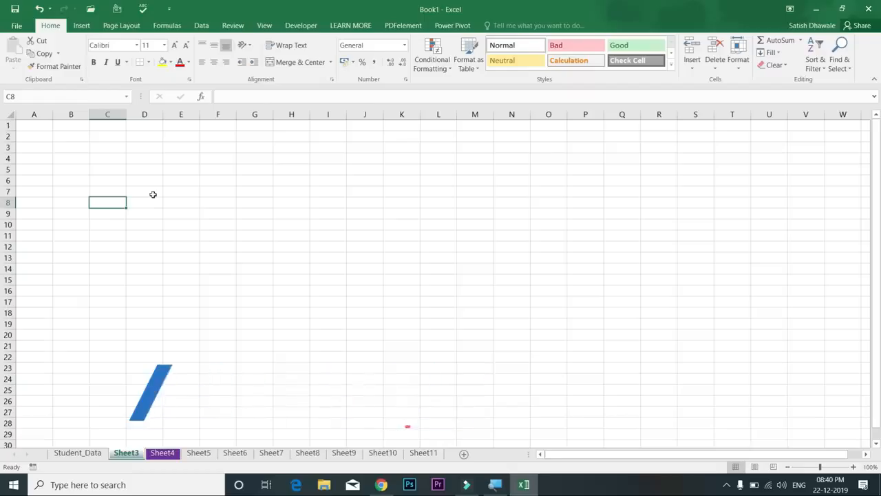
# Cancel the deletion of Sheet3 and switch to the Student_Data sheet
pyautogui.rightClick(128, 456)
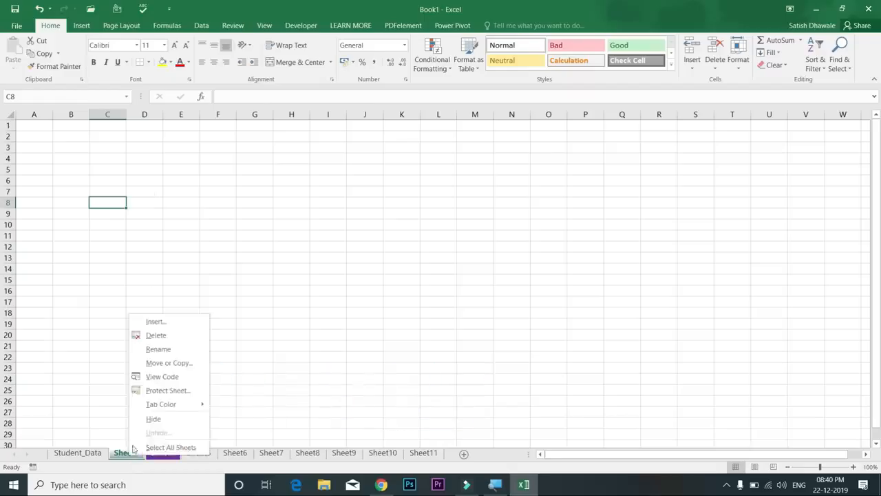
pyautogui.click(144, 335)
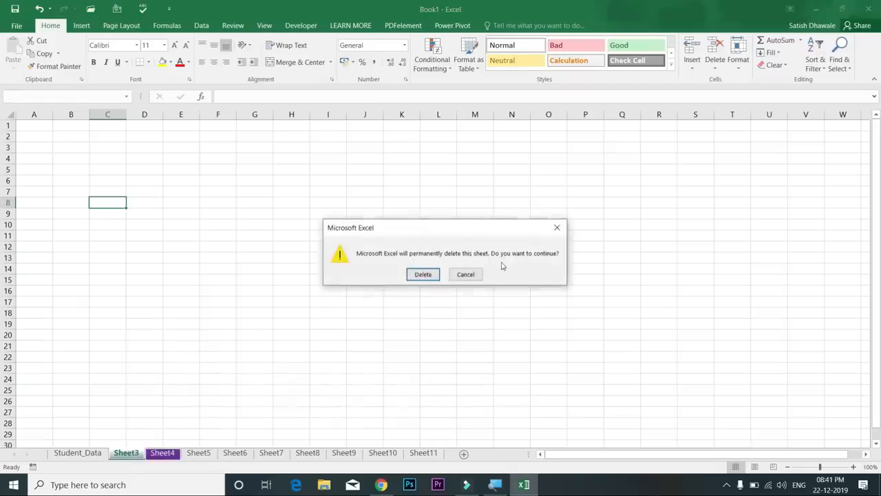
pyautogui.click(467, 276)
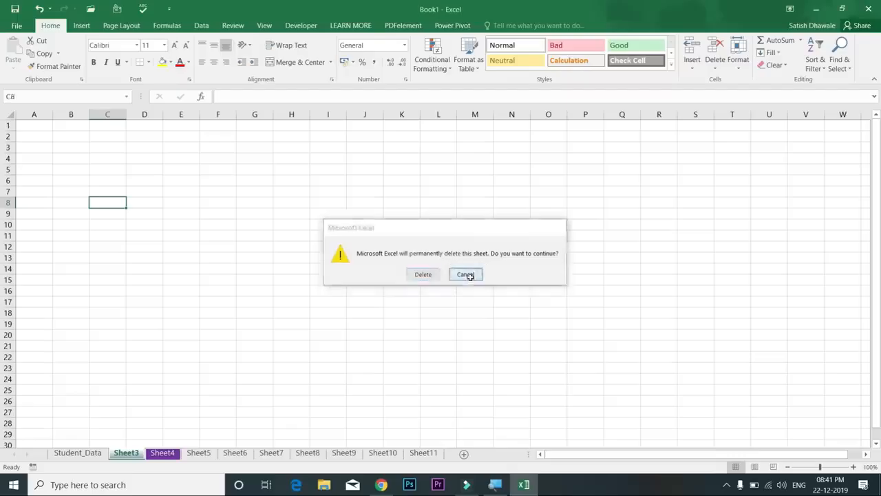
pyautogui.click(470, 276)
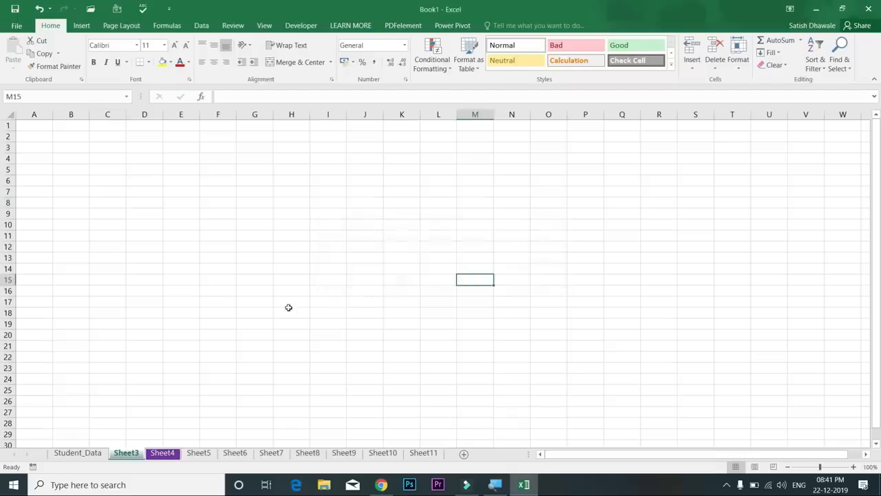
pyautogui.click(88, 452)
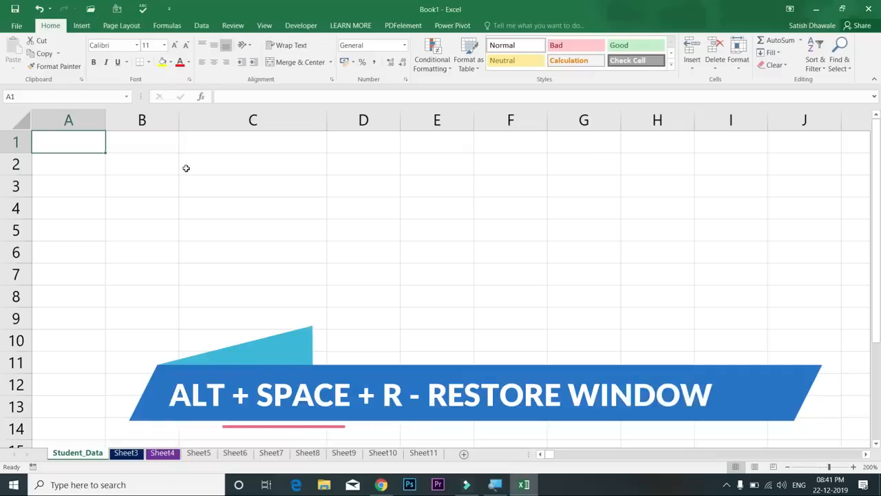
pyautogui.hotkey('alt', 'space')
pyautogui.press('r')
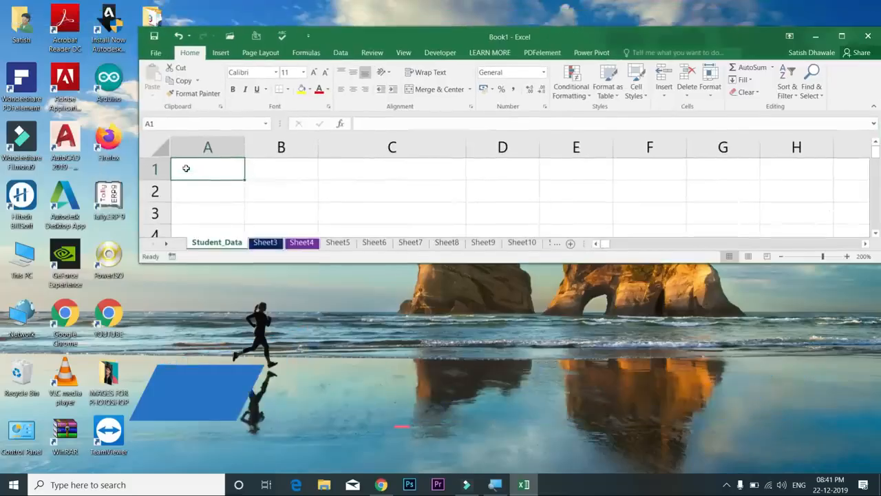
pyautogui.hotkey('alt', 'space')
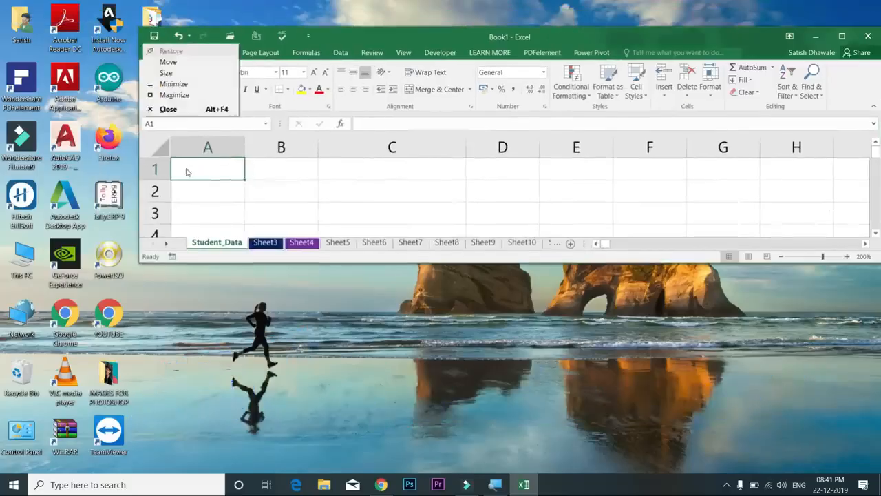
pyautogui.press('x')
pyautogui.hotkey('alt', 'space')
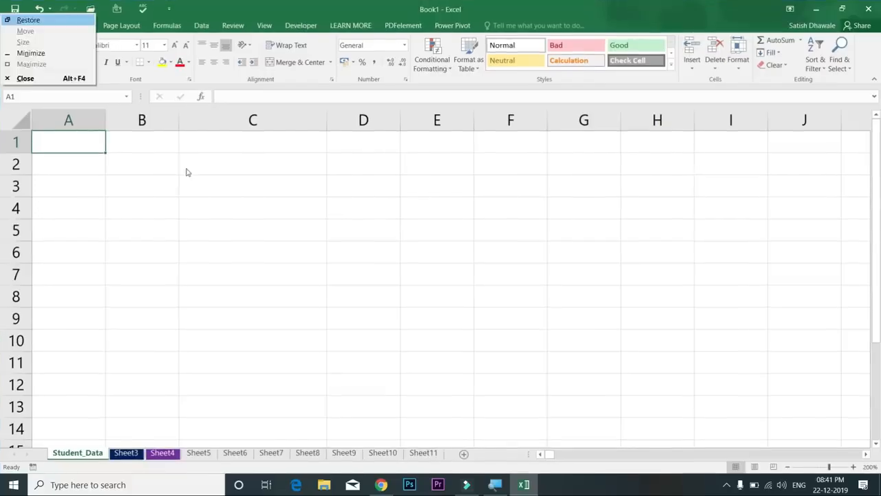
pyautogui.press('r')
pyautogui.hotkey('alt', 'space')
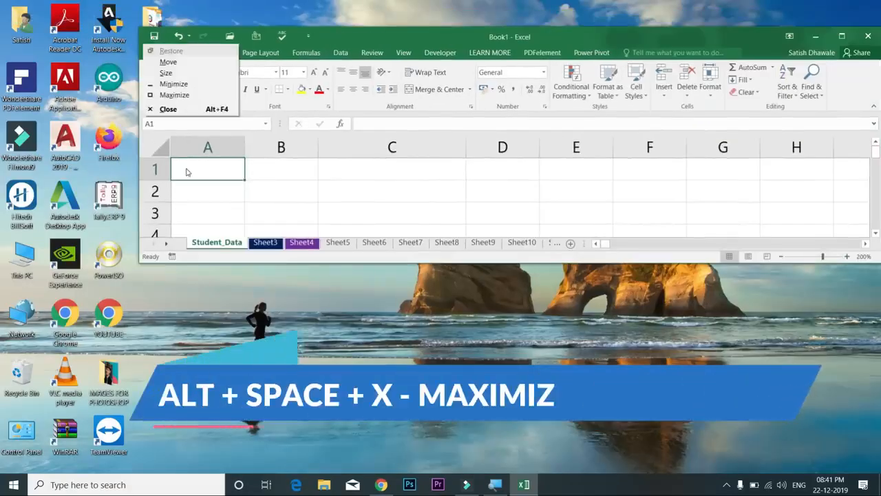
pyautogui.press('x')
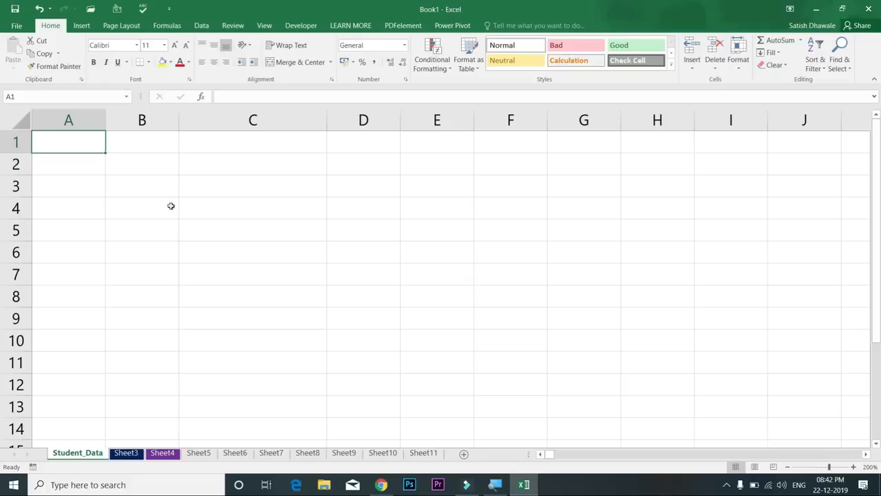
# Close Book1 without saving and create a new blank workbook with Ctrl+N
pyautogui.hotkey('alt', 'F4')
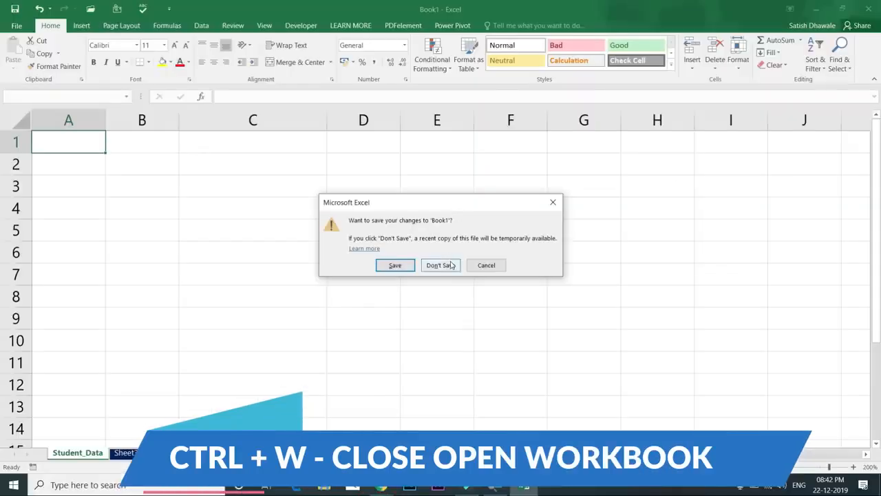
pyautogui.click(451, 265)
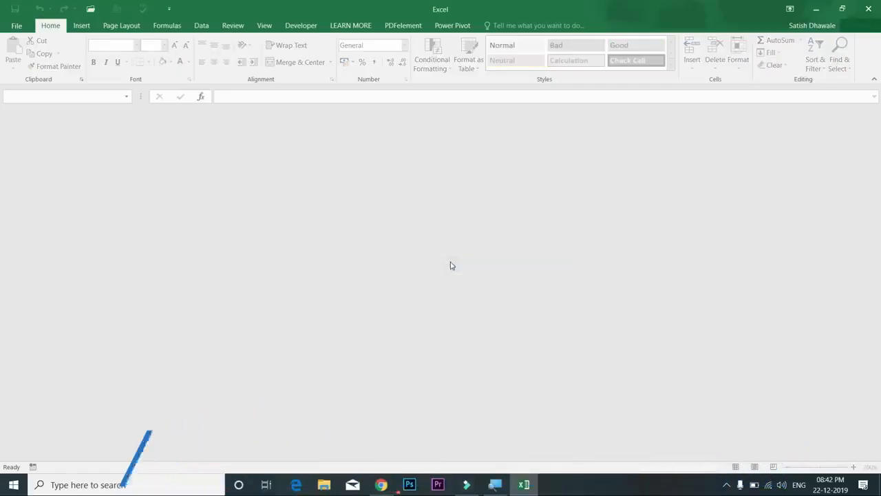
pyautogui.hotkey('ctrl', 'n')
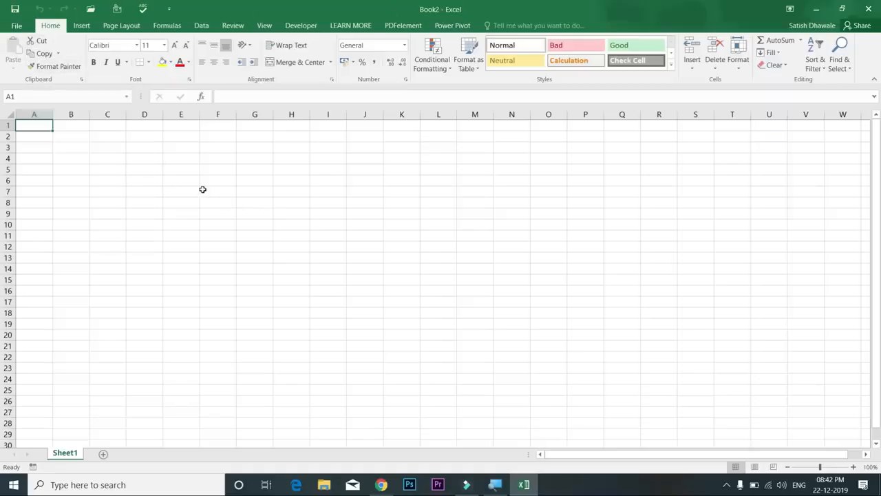
# Set the sheet zoom to 200%
pyautogui.hotkey('alt', 'v')
pyautogui.press('z')
pyautogui.press('Up')
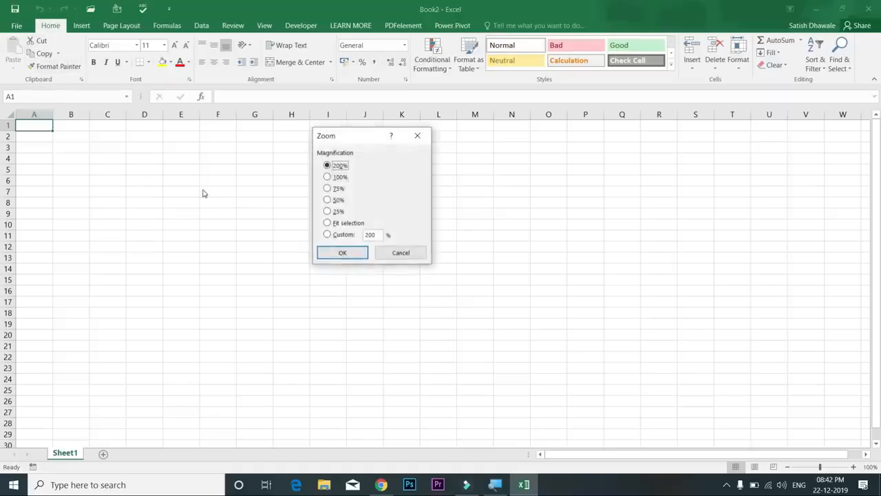
pyautogui.press('Return')
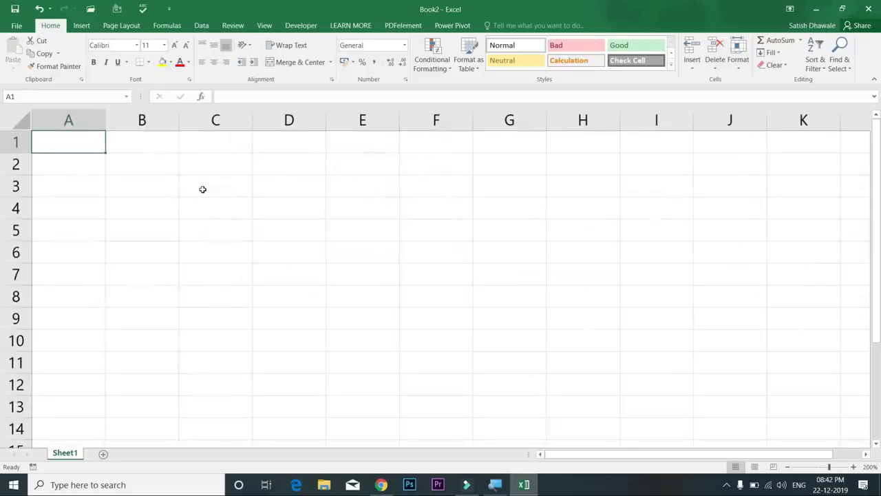
# Enter the headers 'SR NO' in A1 and 'NAME OF STUDENT' in B1
pyautogui.write('Sr')
pyautogui.press('BackSpace')
pyautogui.write('R NO')
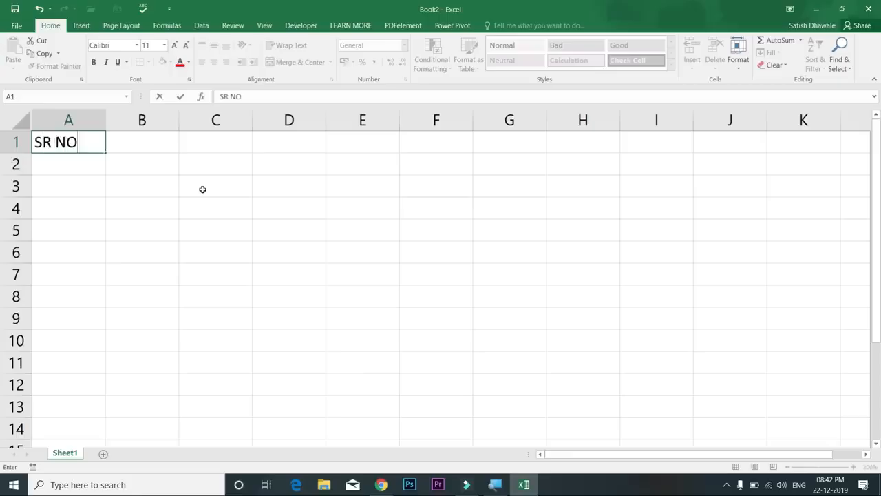
pyautogui.press('Tab')
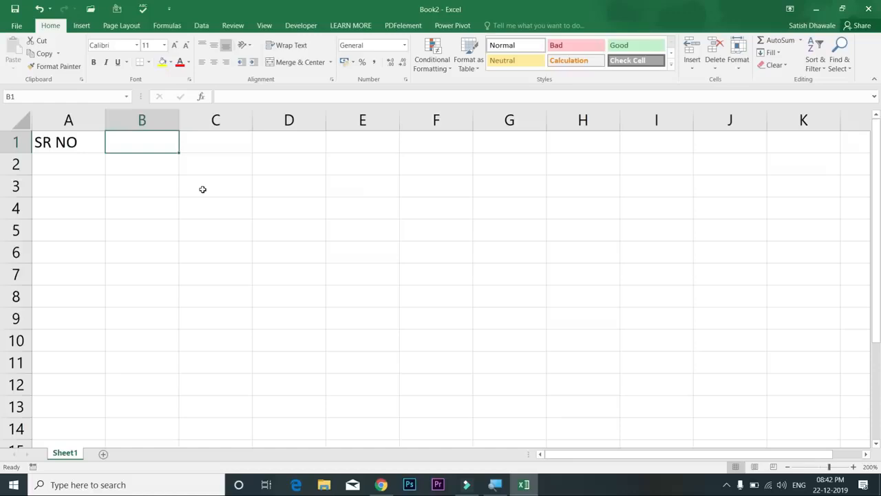
pyautogui.write('NAME O')
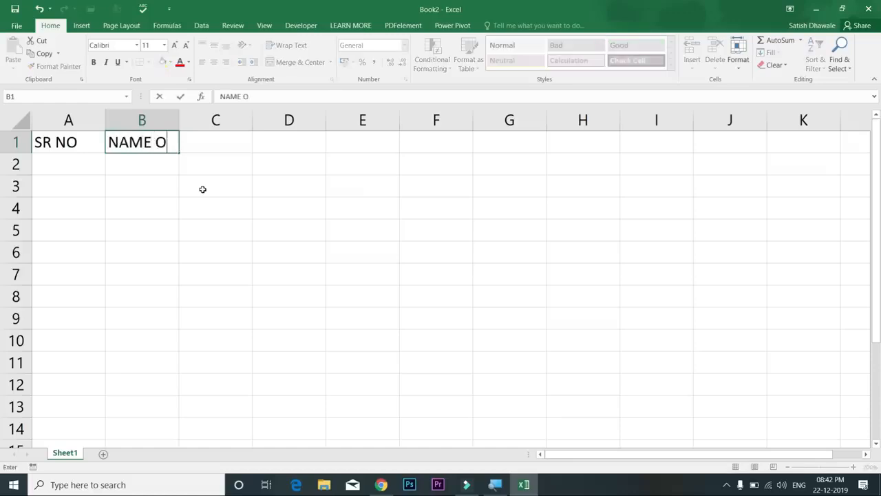
pyautogui.write('F STUDENT')
pyautogui.press('Return')
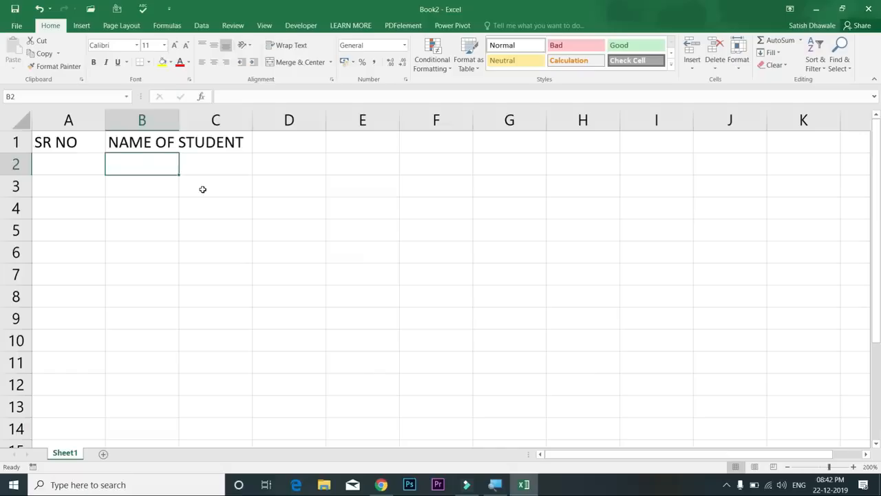
pyautogui.click(149, 143)
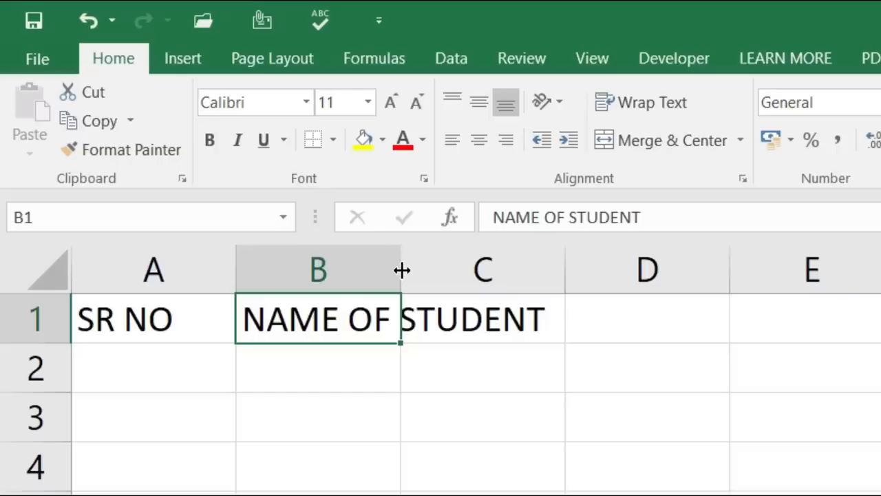
# Resize column B so the NAME OF STUDENT header fits, finishing with autofit
pyautogui.moveTo(401, 270); pyautogui.dragTo(589, 281)
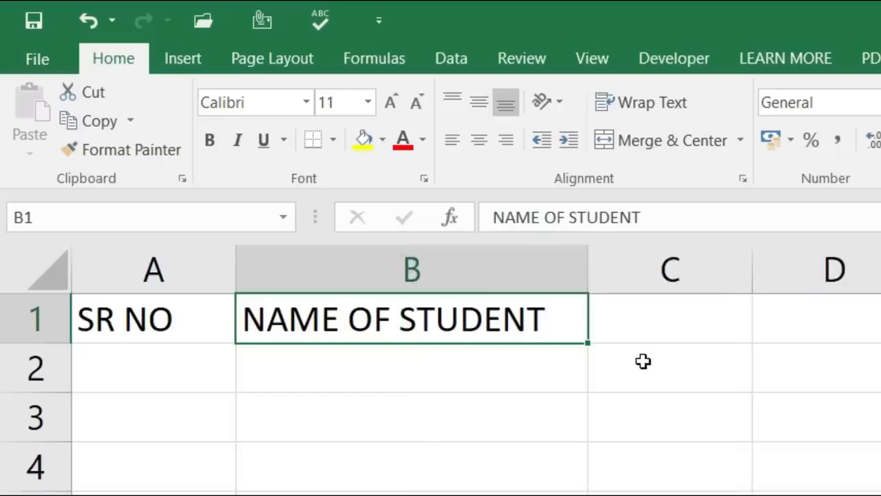
pyautogui.hotkey('ctrl', 'z')
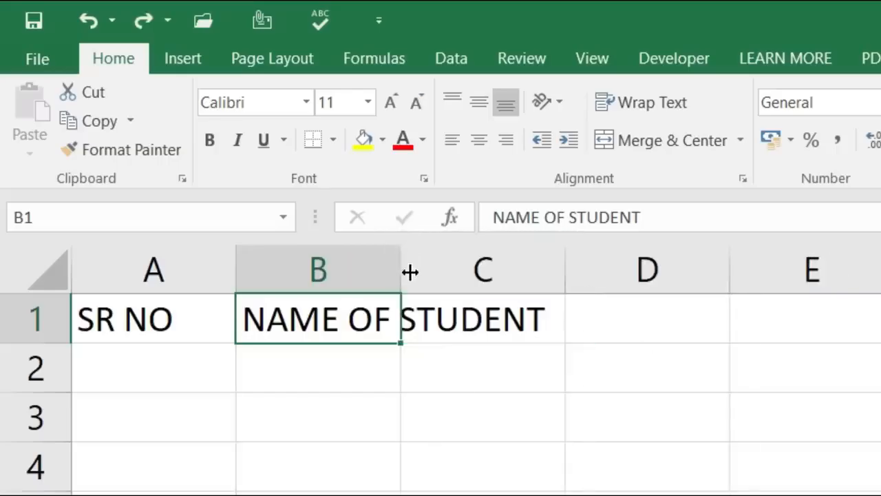
pyautogui.doubleClick(408, 272)
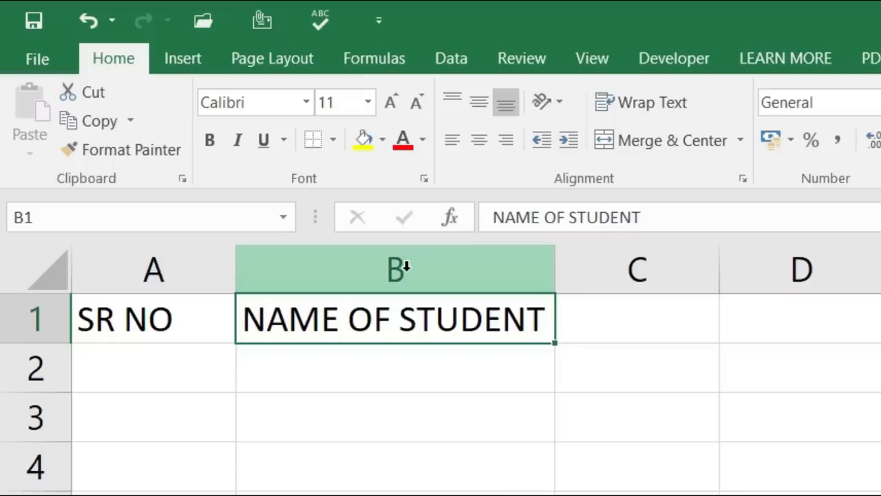
pyautogui.hotkey('ctrl', 'z')
pyautogui.moveTo(401, 268); pyautogui.dragTo(582, 282)
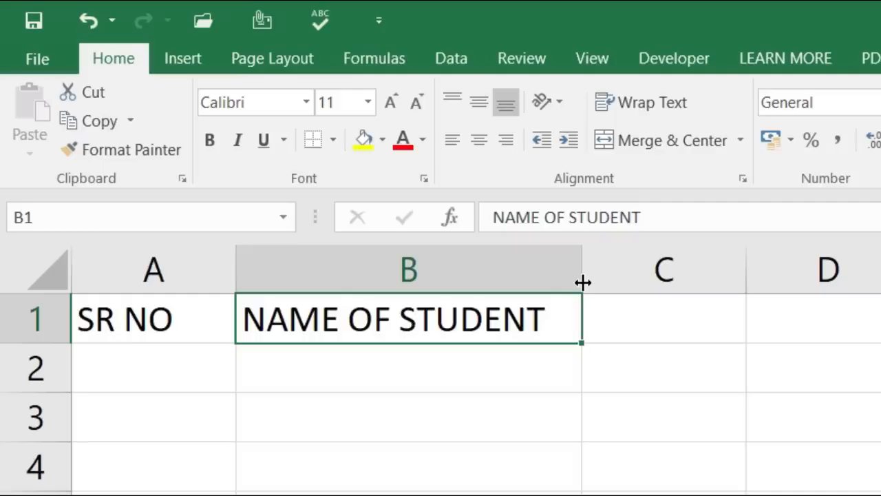
pyautogui.moveTo(583, 282); pyautogui.dragTo(750, 292)
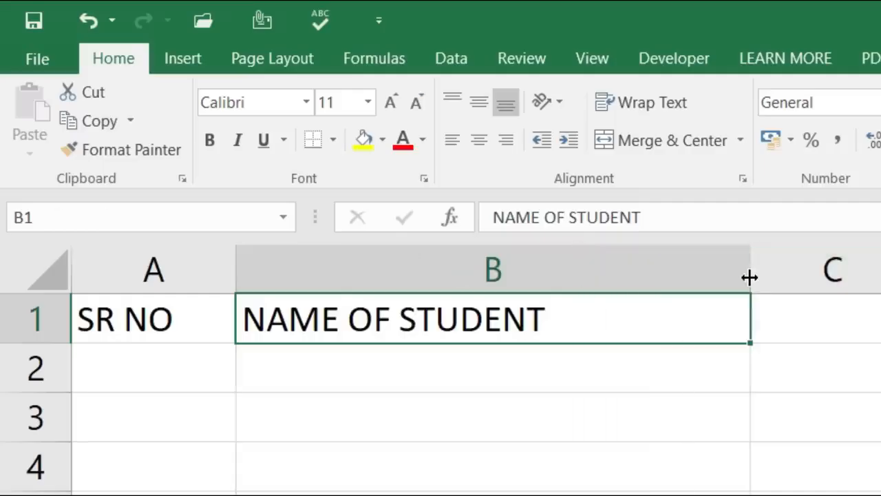
pyautogui.doubleClick(749, 275)
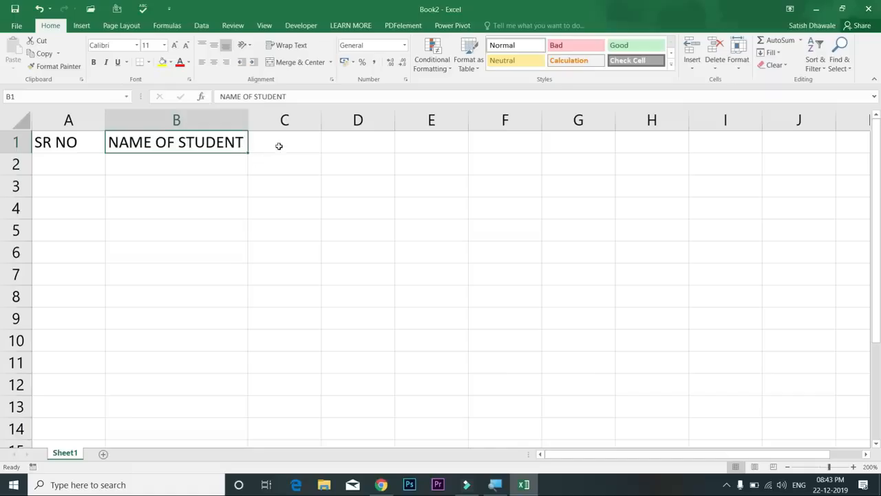
pyautogui.click(626, 327)
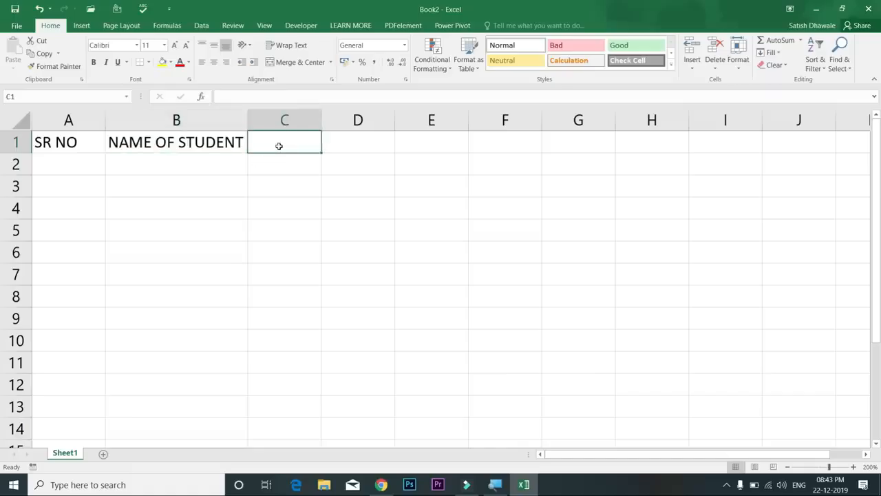
# Enter headers SUB1, SUB2, SUB3, TOTAL, MAX and MIN in C1:H1
pyautogui.write('SUB1')
pyautogui.press('Tab')
pyautogui.write('SUB')
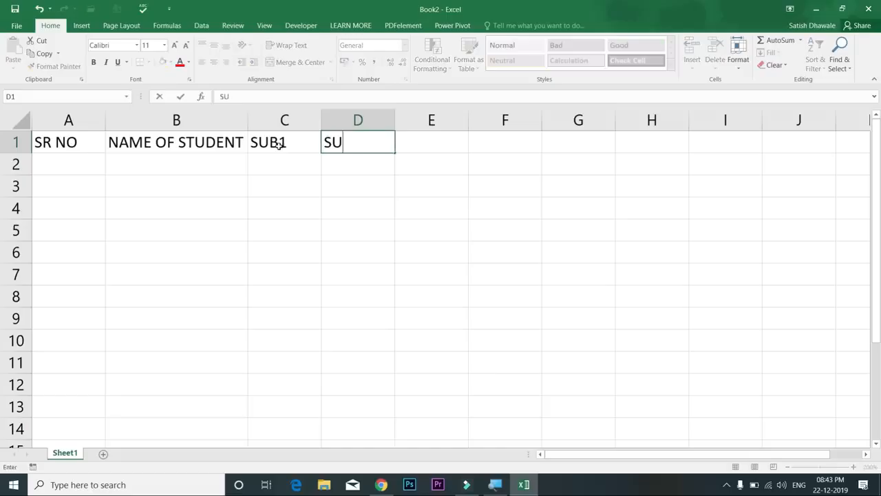
pyautogui.write('2')
pyautogui.press('Tab')
pyautogui.write('SUB3')
pyautogui.press('Tab')
pyautogui.write('TOTAL')
pyautogui.press('Tab')
pyautogui.write('MAX')
pyautogui.press('Tab')
pyautogui.write('MIN')
pyautogui.press('Tab')
# Enter headers COUNT, AVG, %AGE, RESULT and GRADE in I1:M1
pyautogui.write('COUNT')
pyautogui.press('Tab')
pyautogui.write('AVG')
pyautogui.hotkey('ctrl', 'Return')
pyautogui.press('Tab')
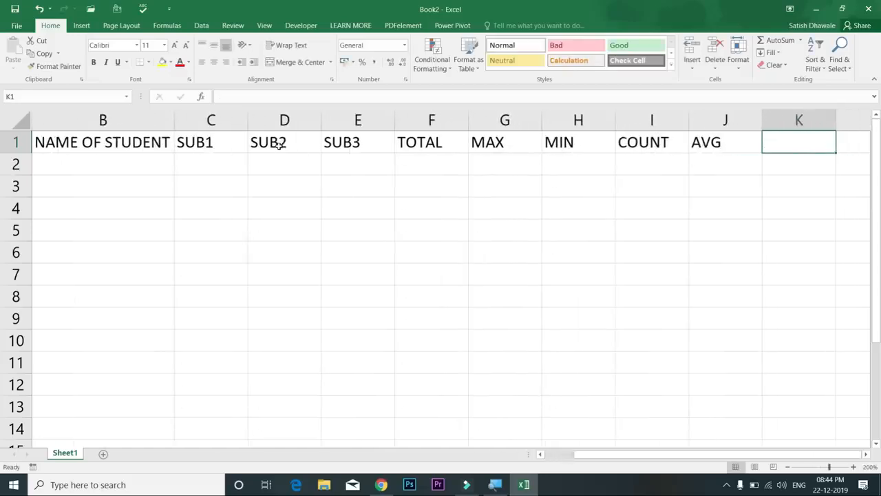
pyautogui.write('%AGE')
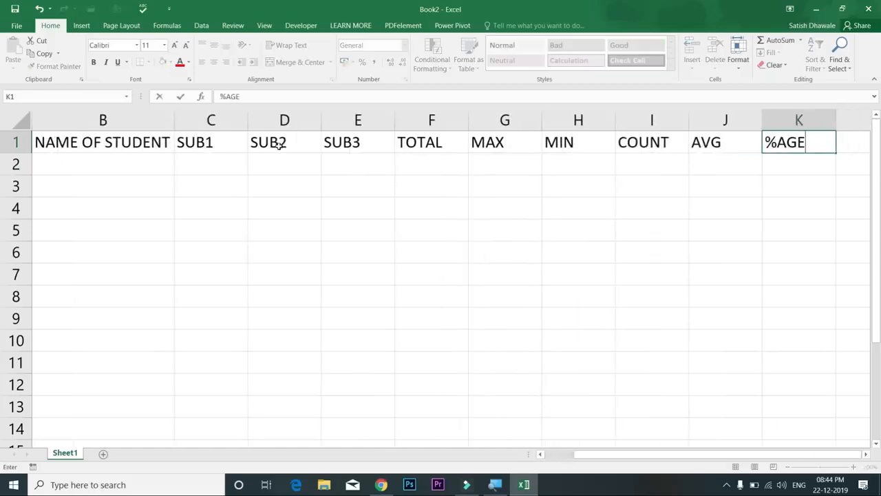
pyautogui.press('Tab')
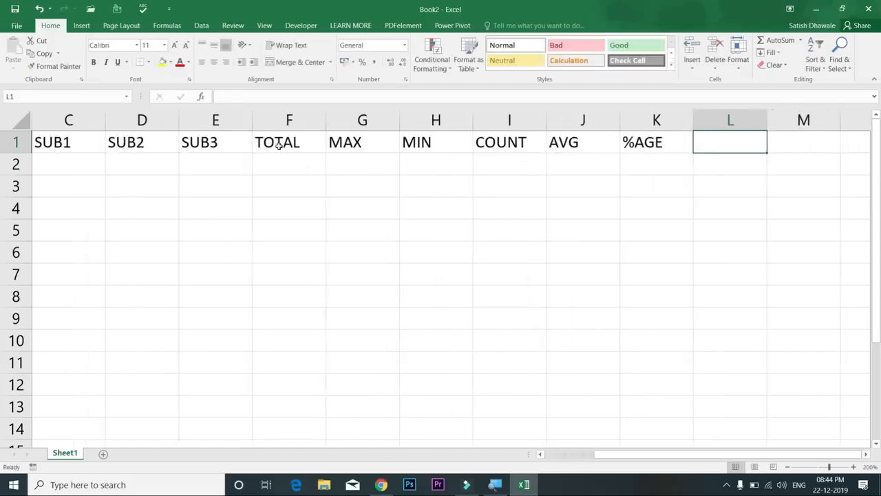
pyautogui.write('RESULT')
pyautogui.press('Tab')
pyautogui.write('GRADE')
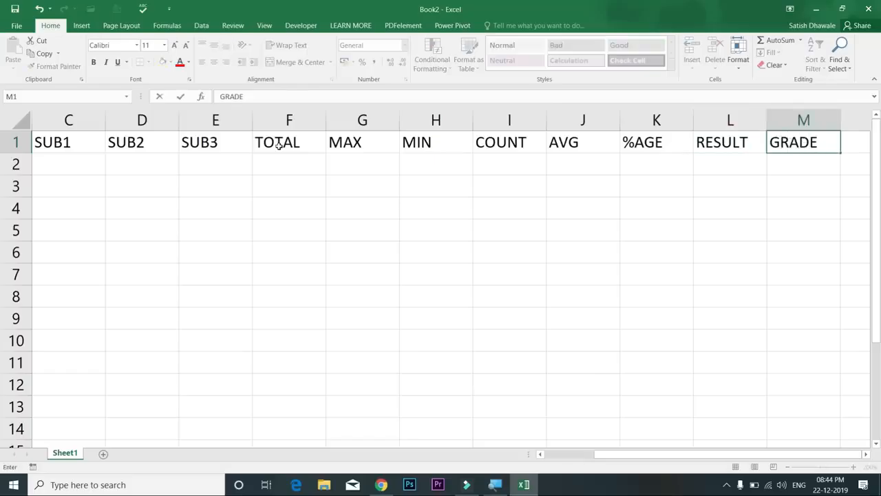
pyautogui.press('Left')
pyautogui.press('Left')
pyautogui.press('Left')
pyautogui.press('Left')
pyautogui.press('Left')
pyautogui.press('Left')
pyautogui.press('Left')
pyautogui.press('Left')
pyautogui.press('Left')
pyautogui.press('Left')
pyautogui.press('Left')
pyautogui.press('Left')
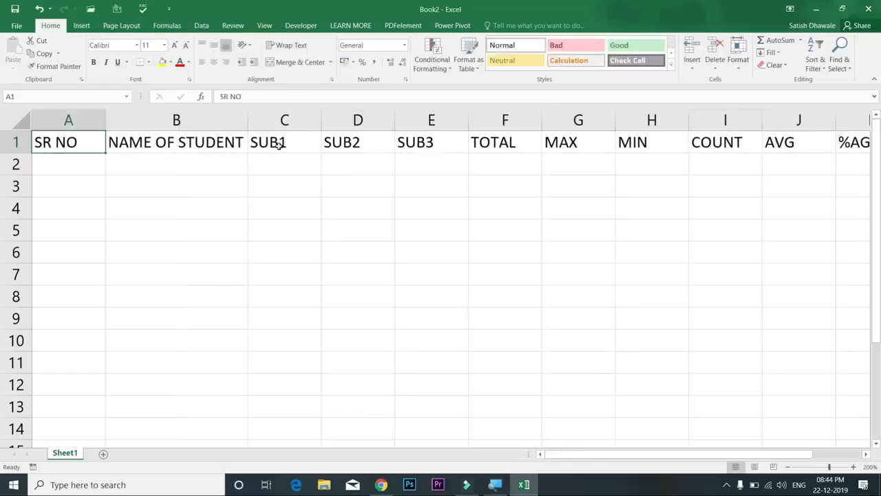
pyautogui.press('Down')
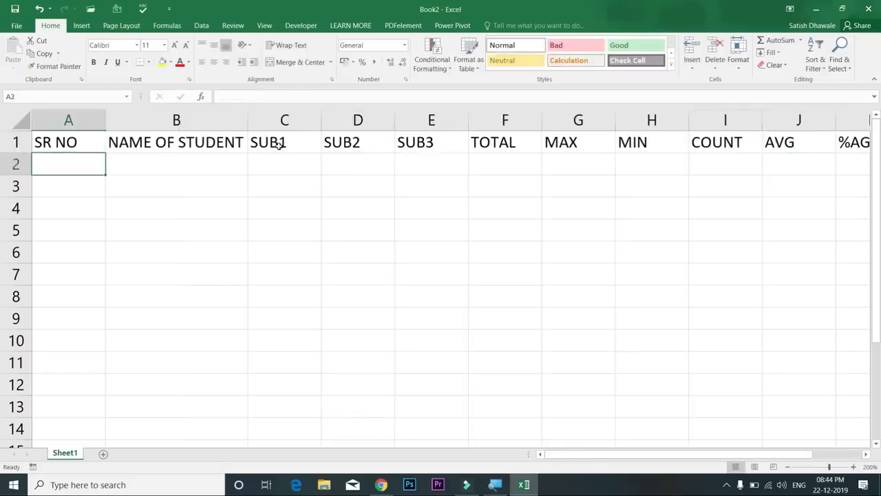
# Enter 1 and 2 in A2:A3, fill the series to row 11, then undo it
pyautogui.write('1')
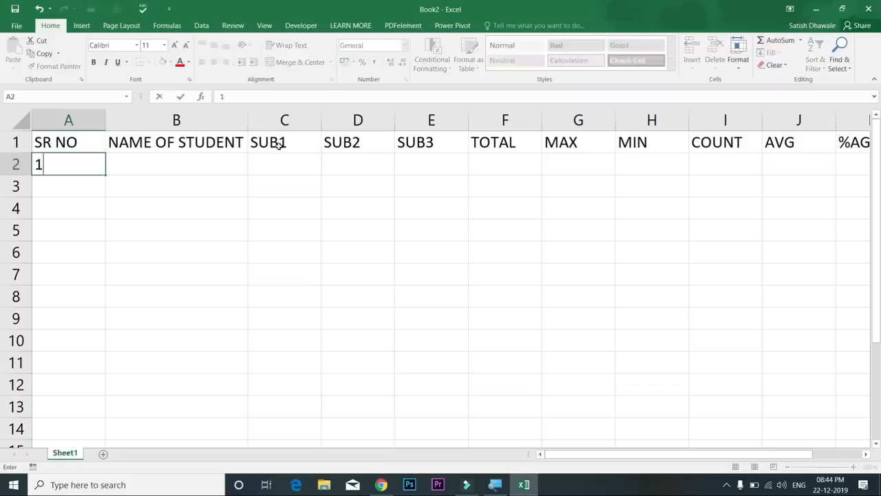
pyautogui.press('Return')
pyautogui.write('2')
pyautogui.press('Return')
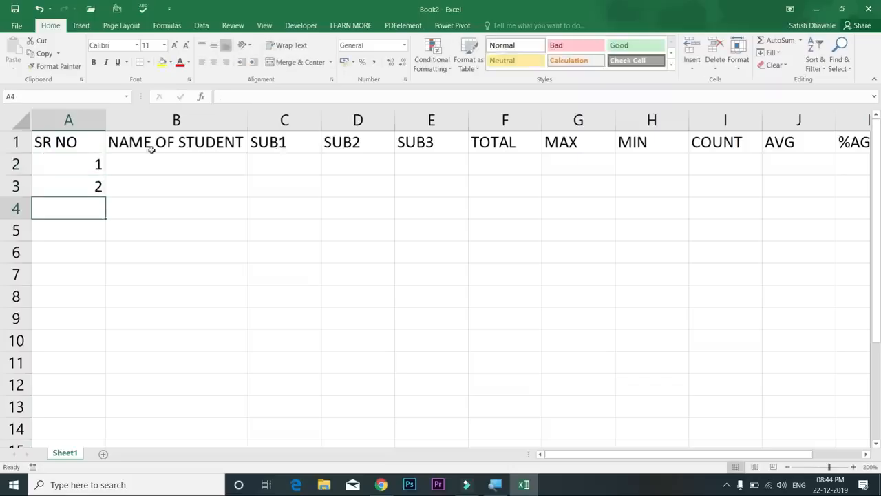
pyautogui.moveTo(89, 165); pyautogui.dragTo(90, 181)
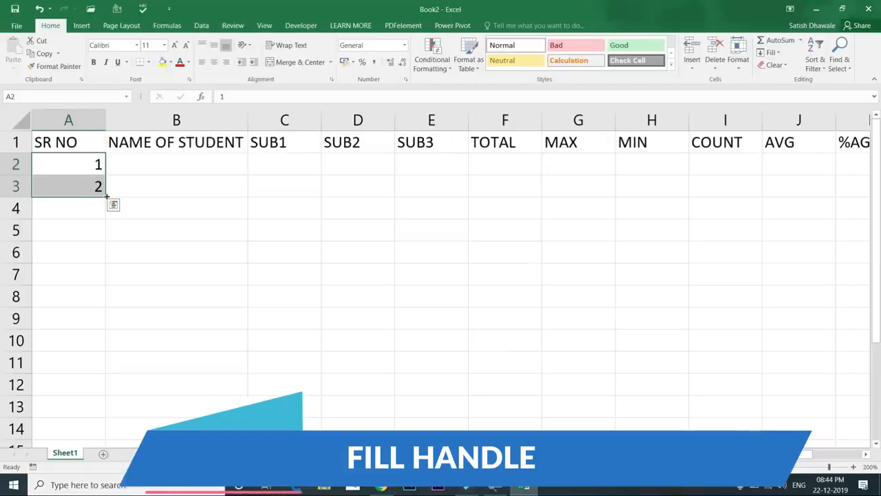
pyautogui.moveTo(107, 196); pyautogui.dragTo(116, 372)
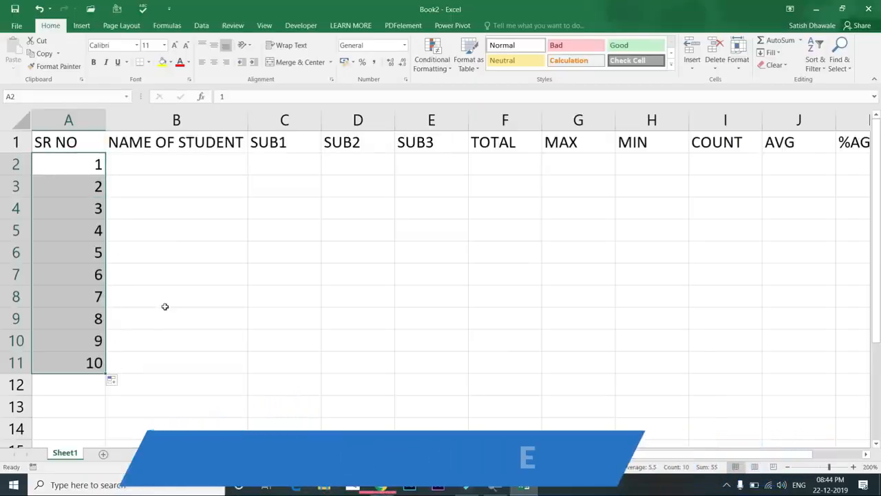
pyautogui.hotkey('ctrl', 'z')
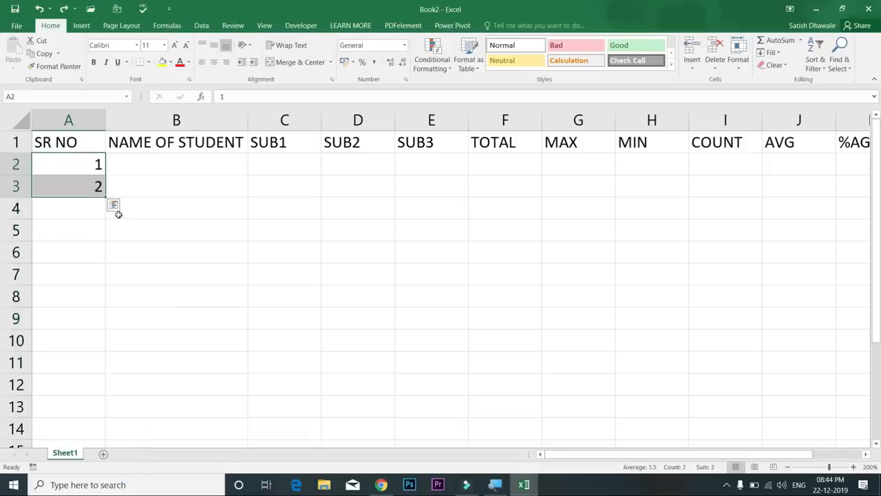
# Change A3 to 5, fill downward, then undo the resulting 1, 5, 9 sequence
pyautogui.click(89, 188)
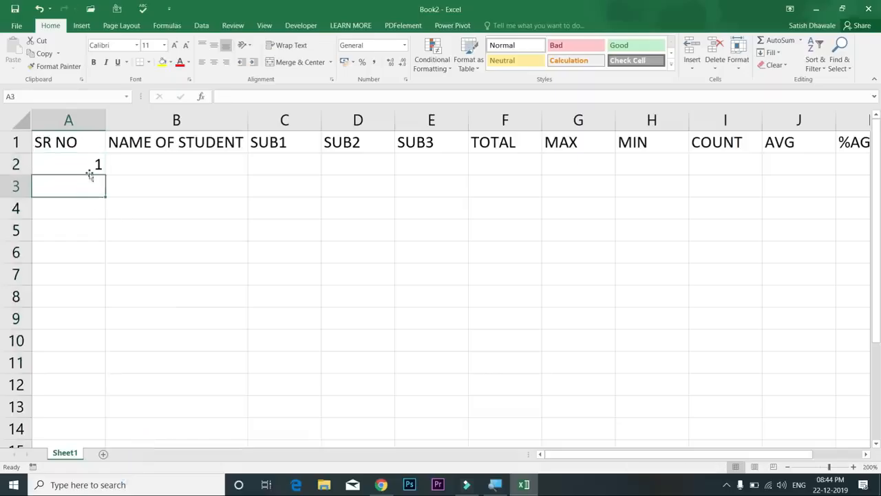
pyautogui.click(89, 162)
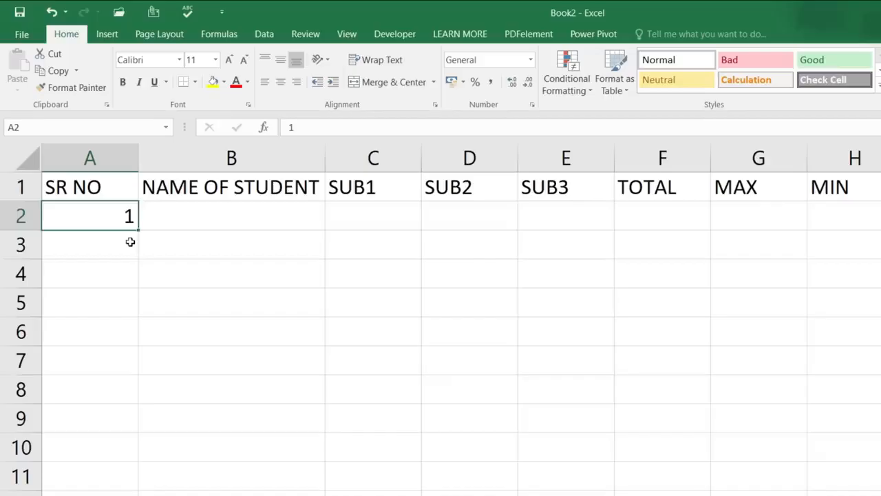
pyautogui.click(102, 181)
pyautogui.write('5')
pyautogui.press('Return')
pyautogui.moveTo(129, 222); pyautogui.dragTo(165, 439)
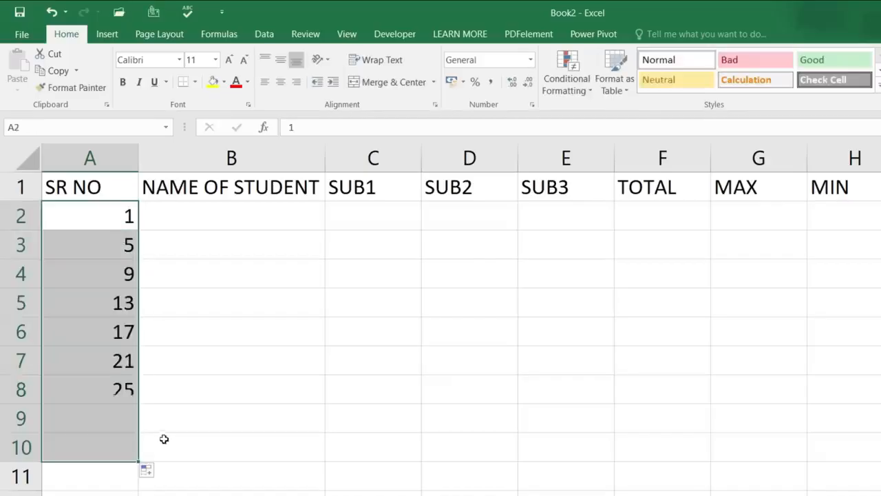
pyautogui.hotkey('ctrl', 'z')
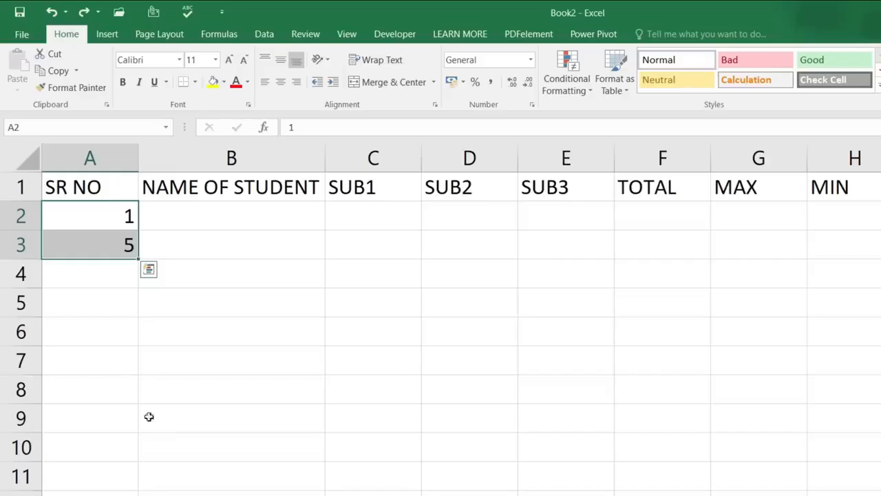
# Clear A3 and copy the 1 from A2 down to A11
pyautogui.click(109, 246)
pyautogui.press('Delete')
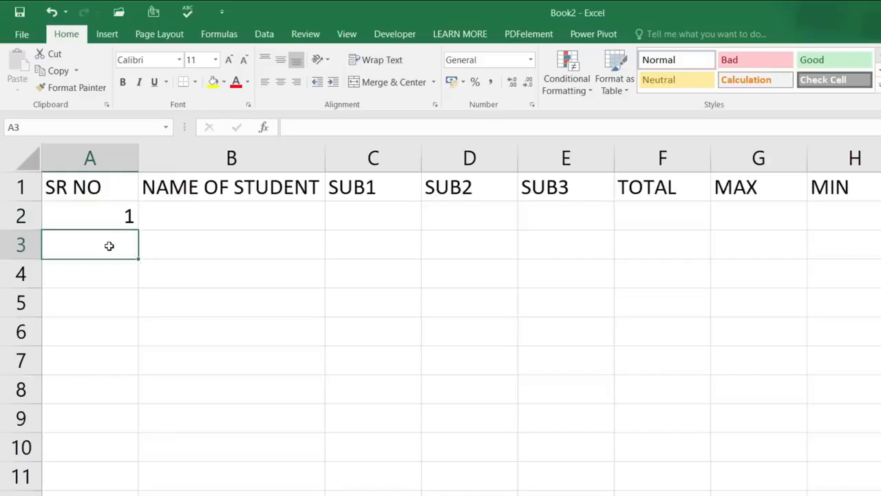
pyautogui.click(116, 215)
pyautogui.moveTo(133, 233); pyautogui.dragTo(144, 490)
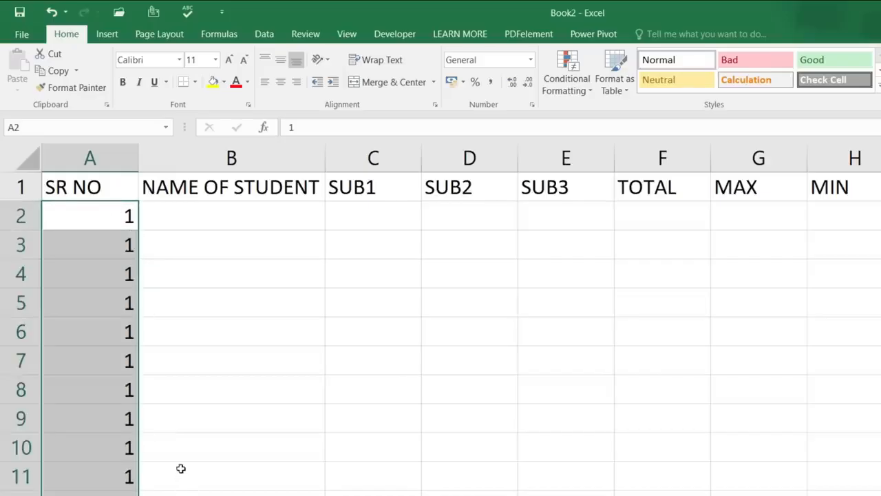
# Replace the repeated 1s in A2:A6 with a 1 to 5 fill series
pyautogui.hotkey('ctrl', 'z')
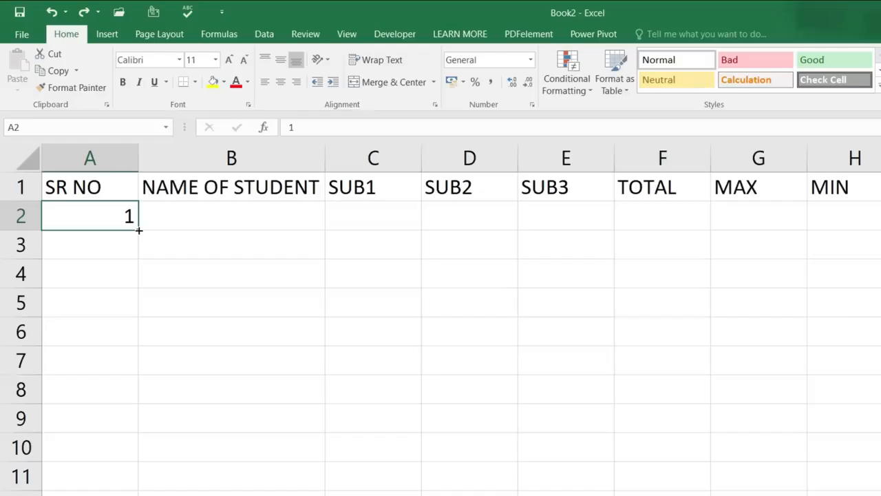
pyautogui.moveTo(139, 267); pyautogui.dragTo(138, 462)
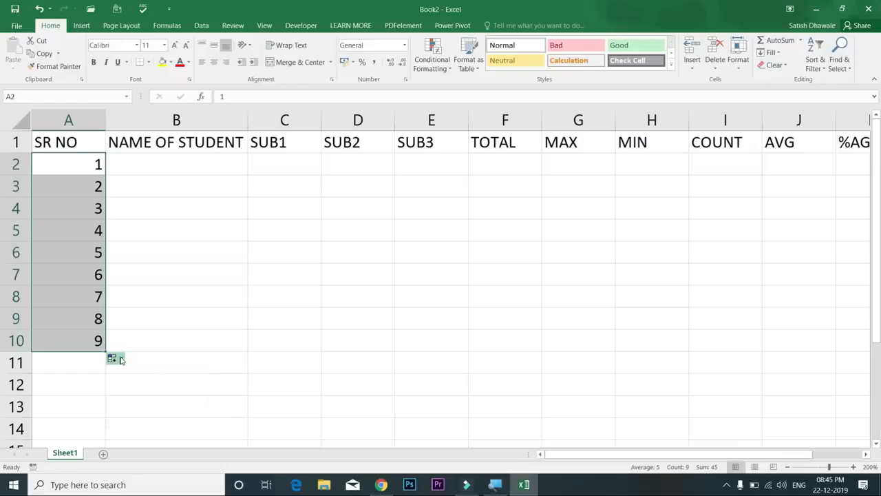
pyautogui.click(116, 359)
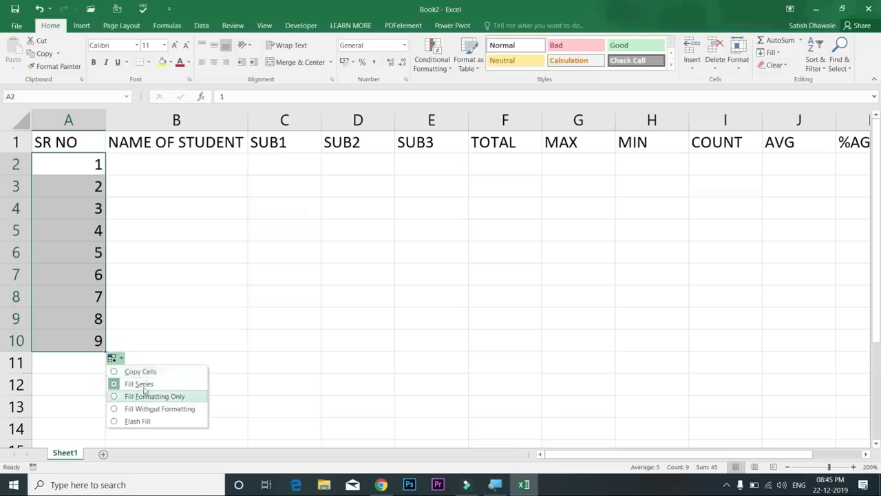
pyautogui.click(141, 371)
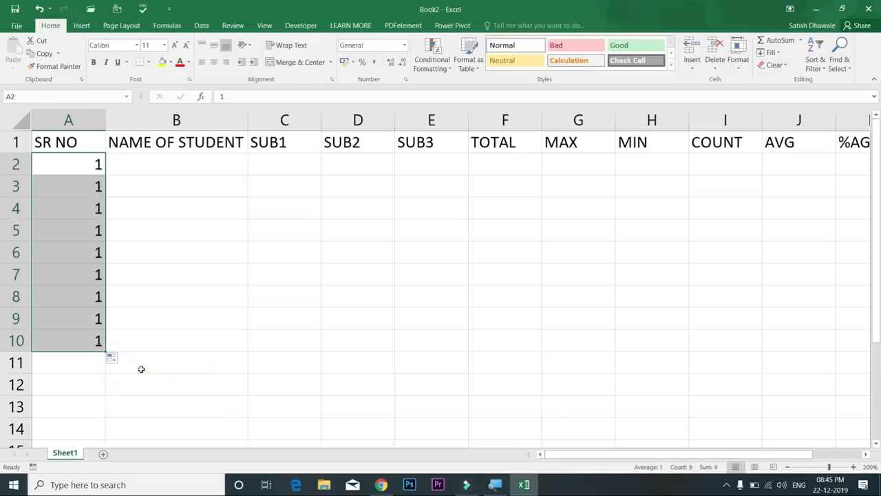
pyautogui.hotkey('ctrl', 'z')
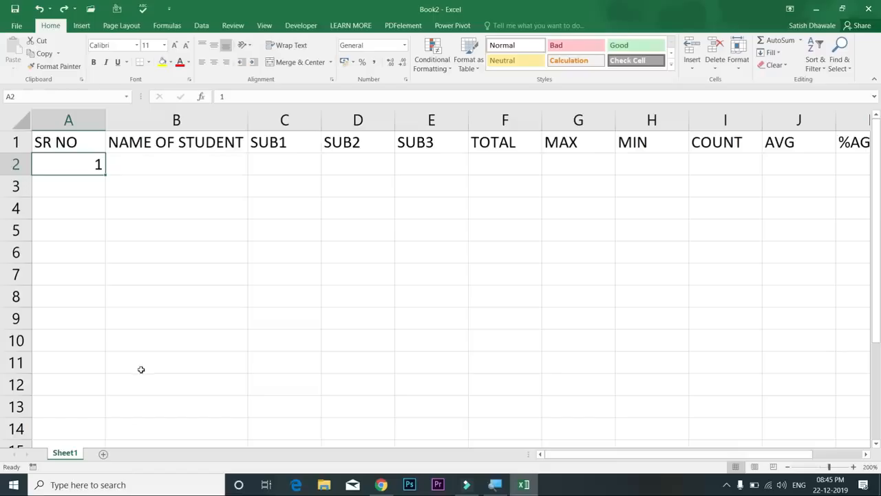
pyautogui.moveTo(104, 175); pyautogui.dragTo(106, 274)
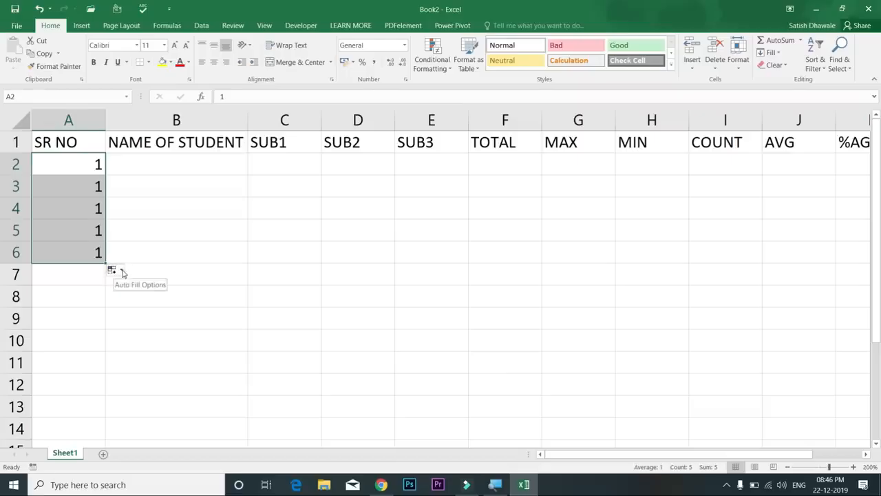
pyautogui.click(121, 271)
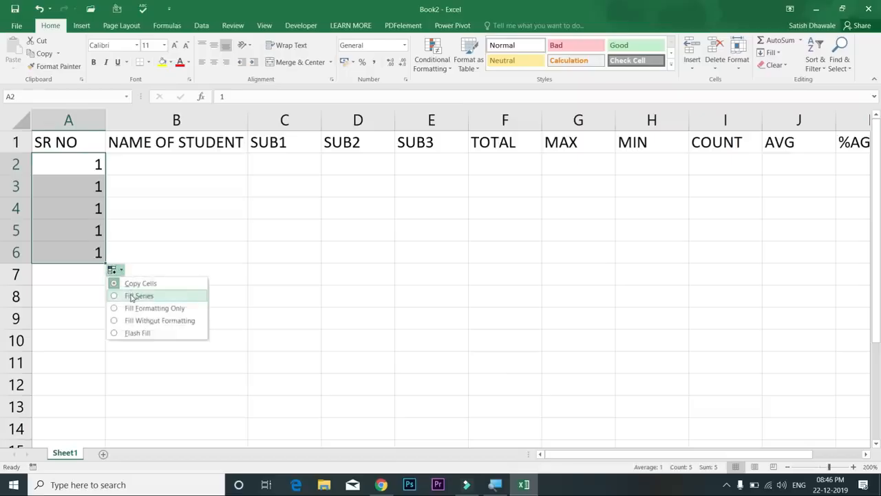
pyautogui.click(132, 296)
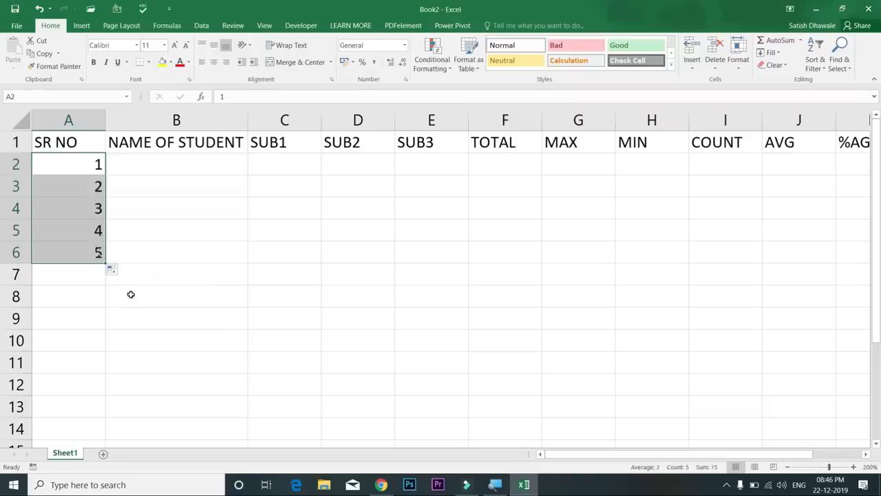
pyautogui.click(161, 167)
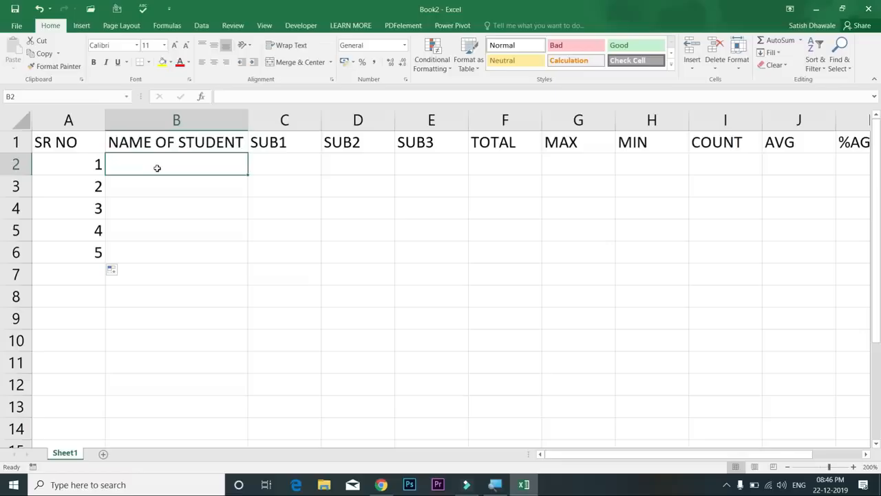
# Enter student names A, B, C, D and E down B2:B6
pyautogui.write('A')
pyautogui.press('Return')
pyautogui.write('B')
pyautogui.press('Return')
pyautogui.write('C')
pyautogui.press('Return')
pyautogui.write('D')
pyautogui.press('Return')
pyautogui.write('E')
pyautogui.press('Return')
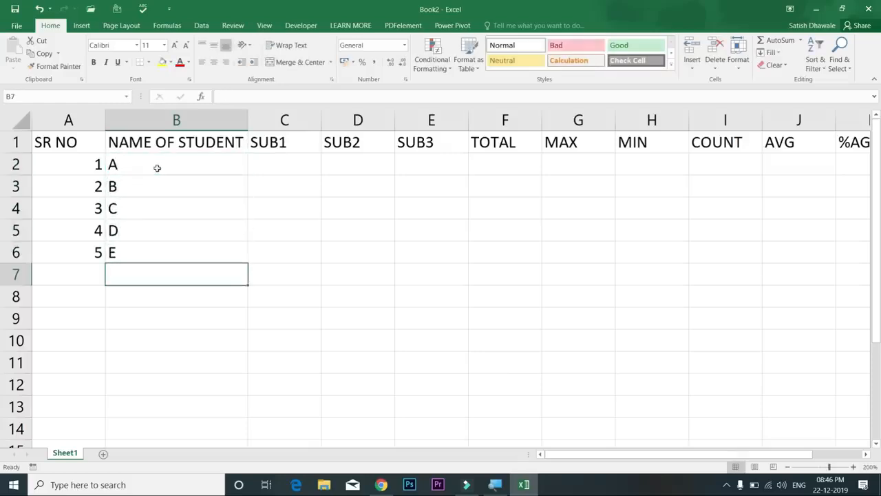
# Narrow column H and autofit columns A onward by double-clicking a border, then undo it
pyautogui.click(667, 120)
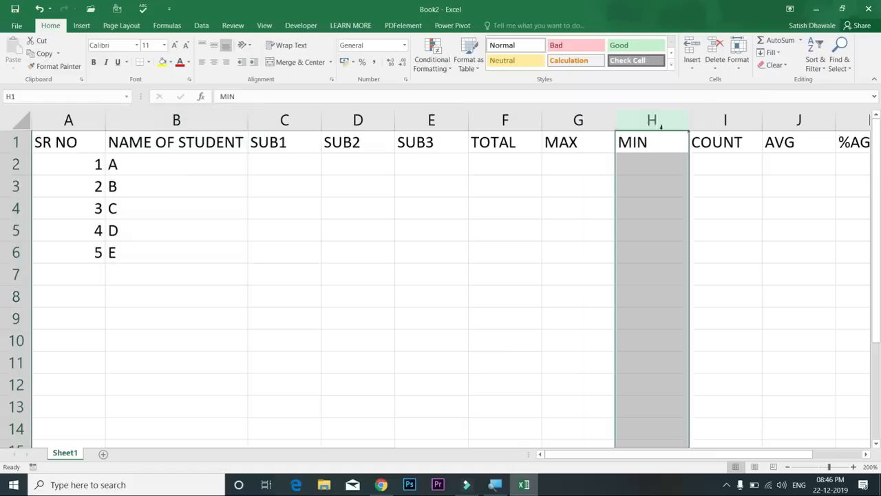
pyautogui.moveTo(688, 120); pyautogui.dragTo(615, 129)
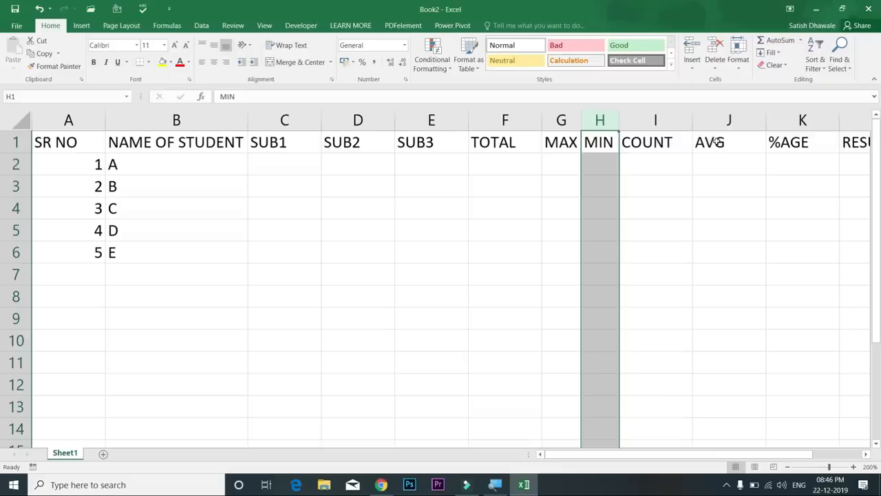
pyautogui.moveTo(86, 118); pyautogui.dragTo(728, 147)
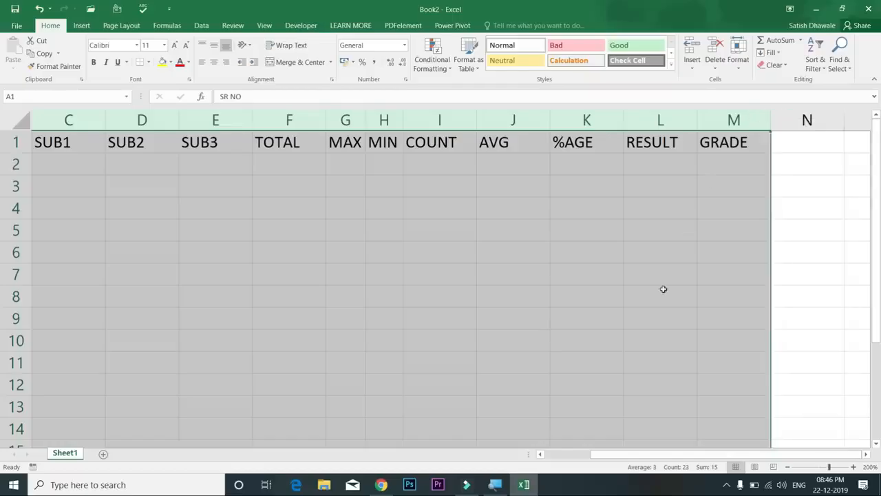
pyautogui.click(567, 455)
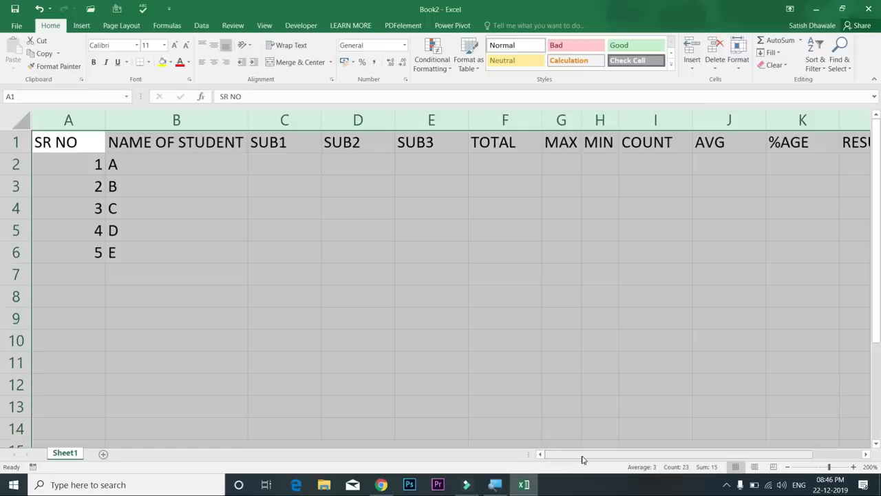
pyautogui.click(68, 119)
pyautogui.moveTo(69, 120); pyautogui.dragTo(792, 115)
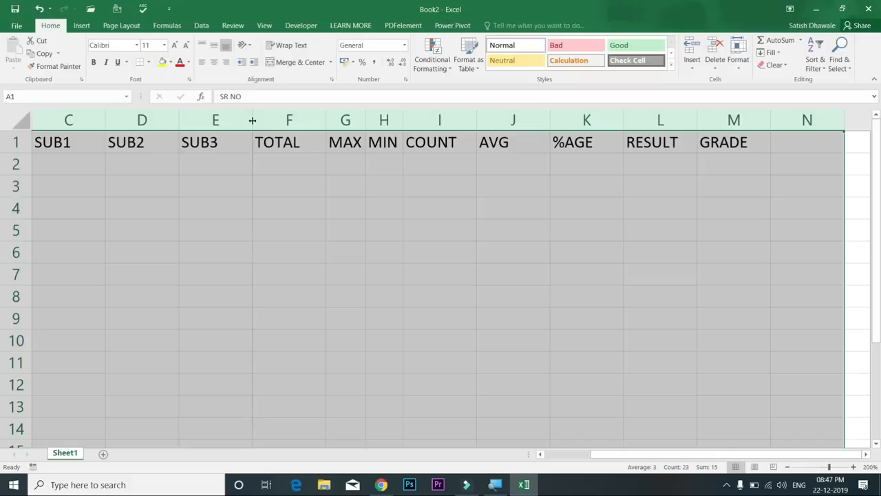
pyautogui.doubleClick(252, 121)
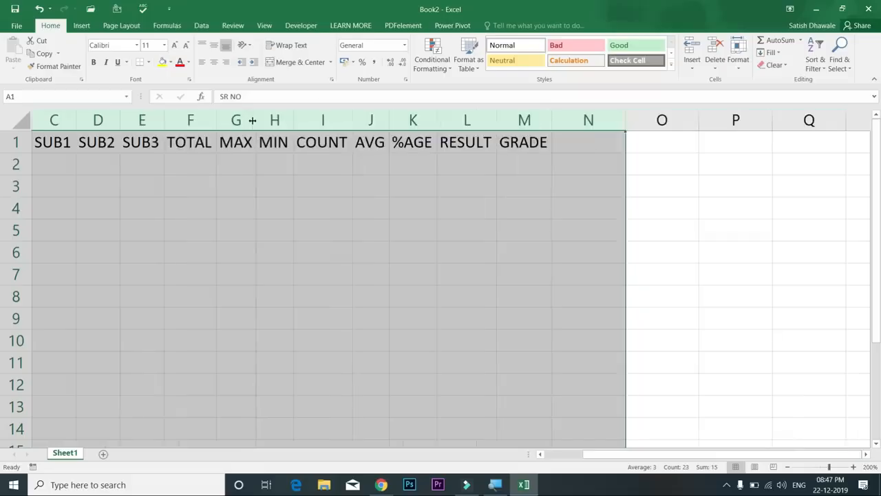
pyautogui.click(379, 185)
pyautogui.hotkey('ctrl', 'shift', 'Home')
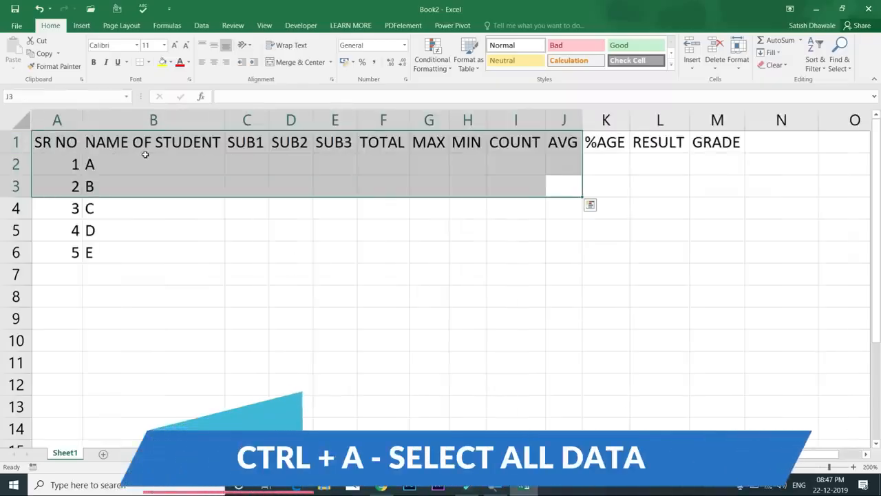
pyautogui.hotkey('ctrl', 'z')
pyautogui.hotkey('ctrl', 'z')
# Select the table A1:M6 with Ctrl+A and AutoFit its column widths via Alt, H, O, I
pyautogui.click(80, 143)
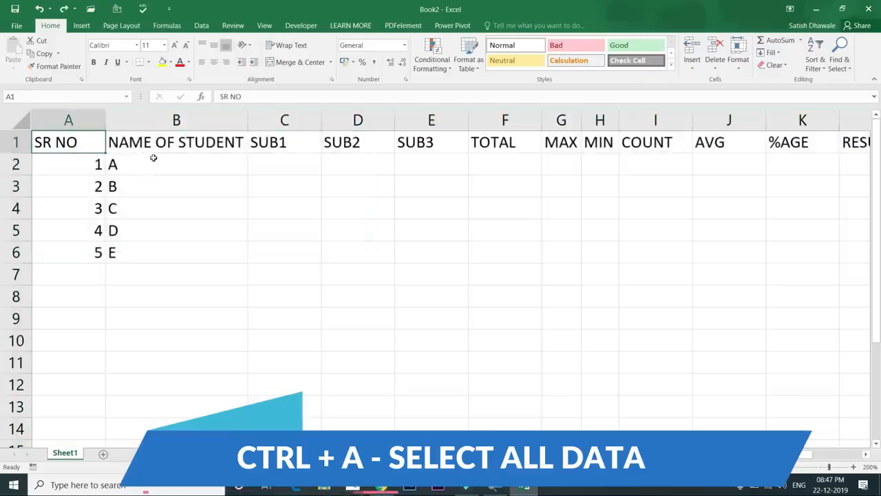
pyautogui.hotkey('ctrl', 'a')
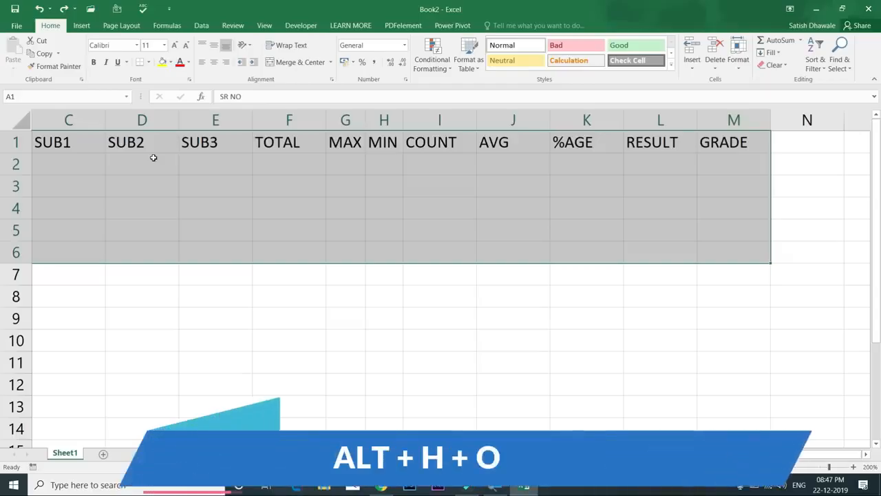
pyautogui.press('alt')
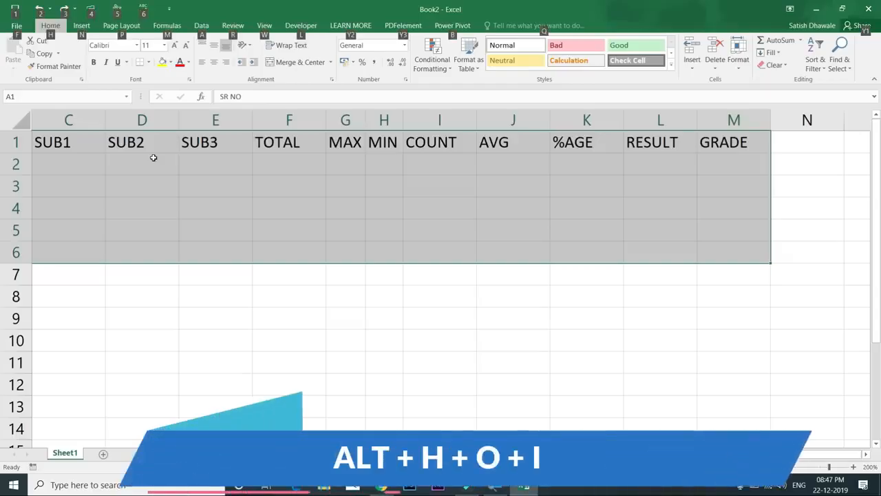
pyautogui.press('h')
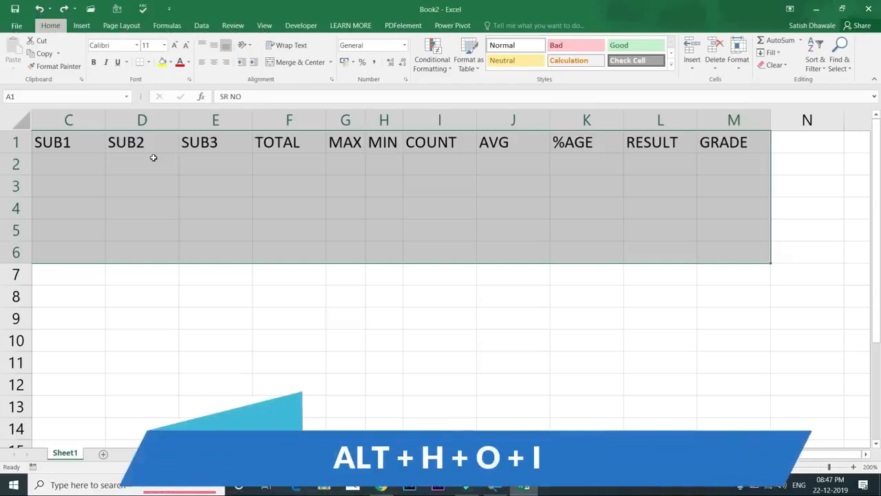
pyautogui.press('o')
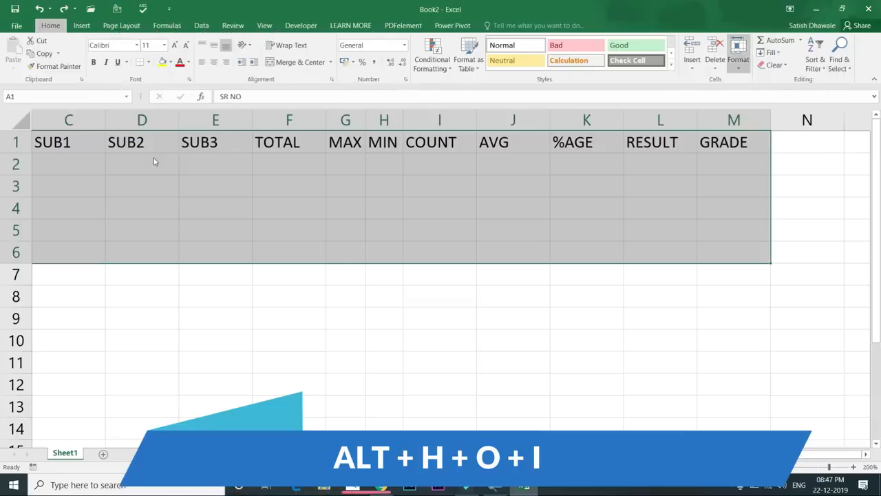
pyautogui.press('i')
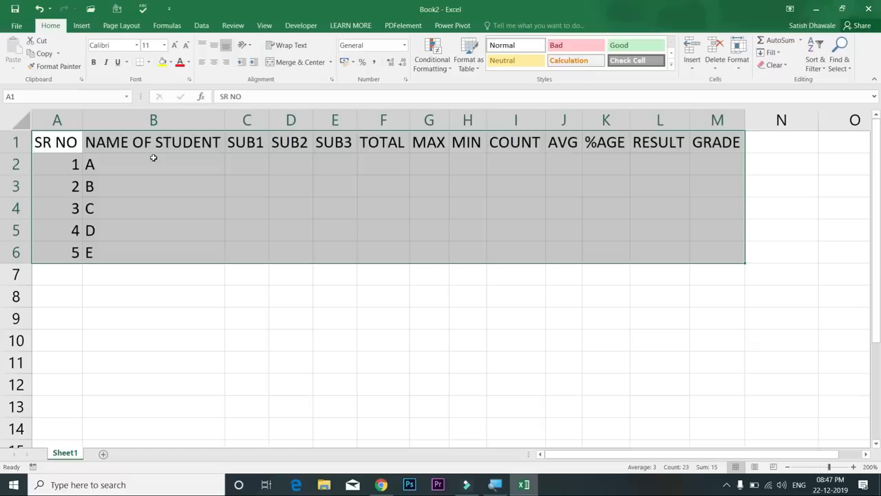
pyautogui.hotkey('ctrl', 'z')
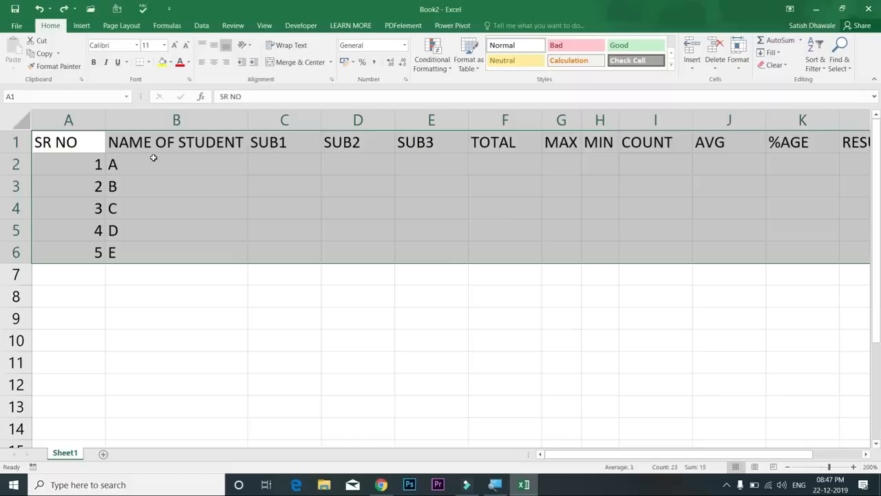
pyautogui.hotkey('ctrl', 'y')
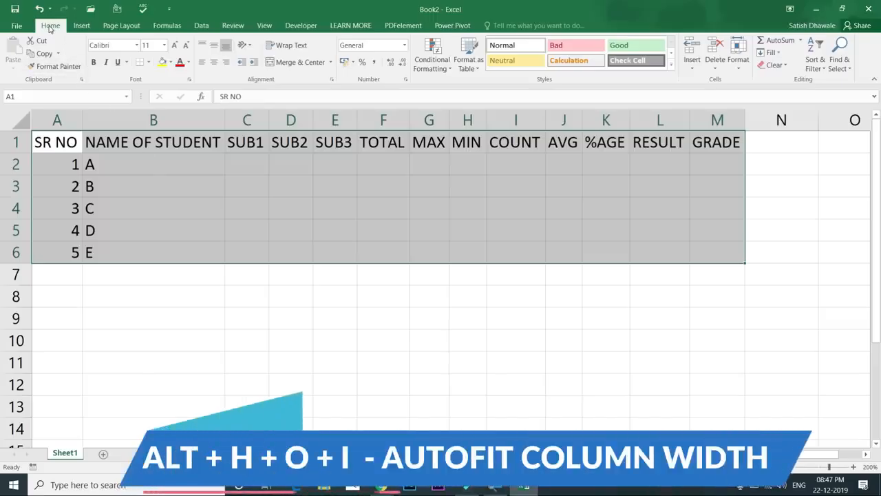
pyautogui.press('alt')
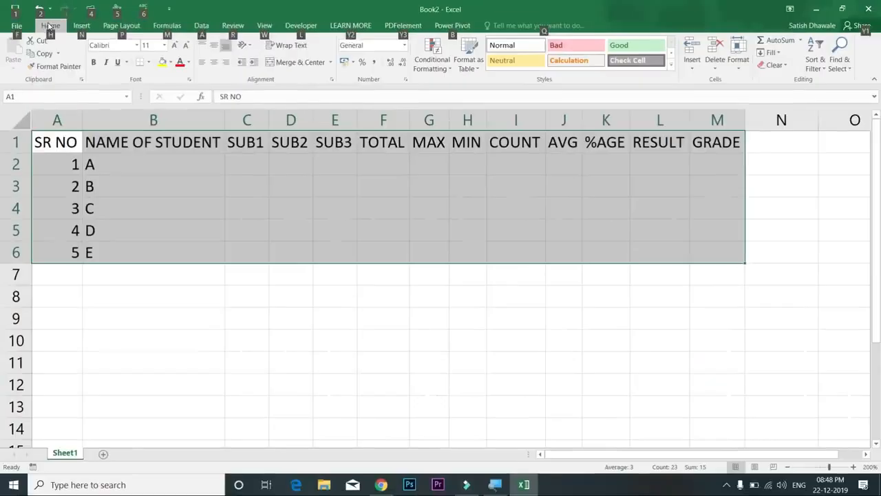
pyautogui.press('h')
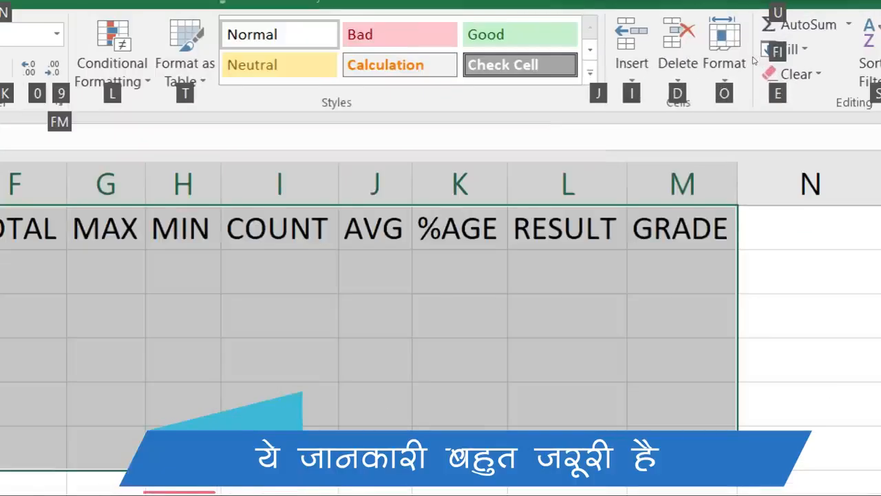
pyautogui.press('o')
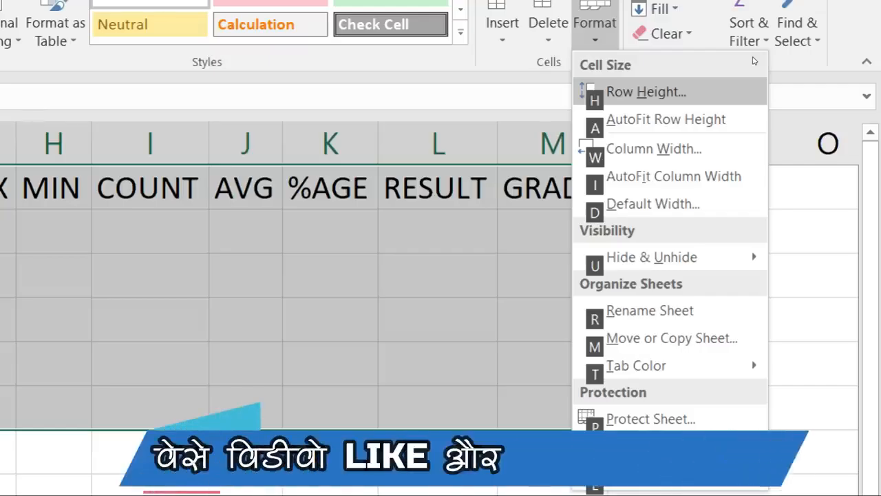
pyautogui.press('i')
pyautogui.press('super+minus')
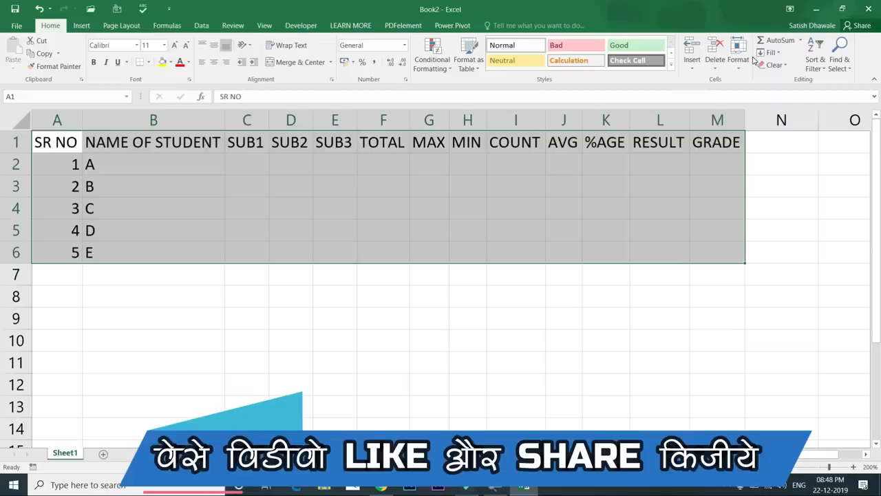
pyautogui.press('alt')
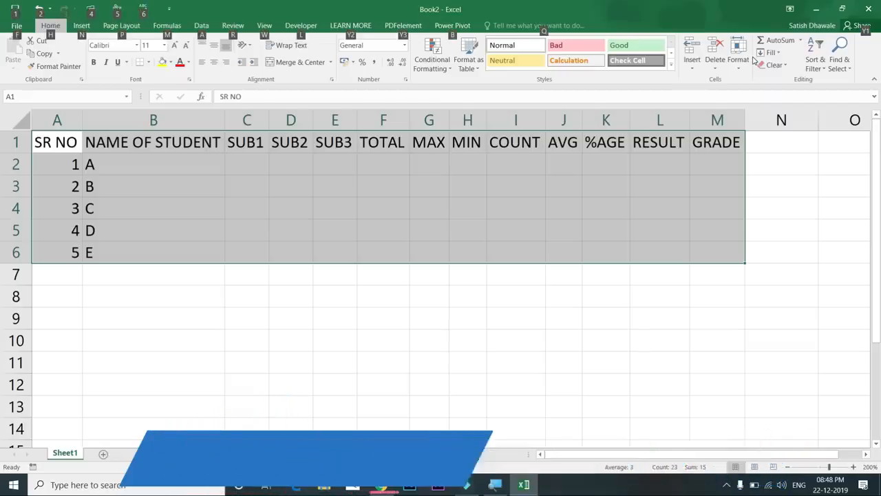
pyautogui.press('alt')
pyautogui.hotkey('alt', 'h')
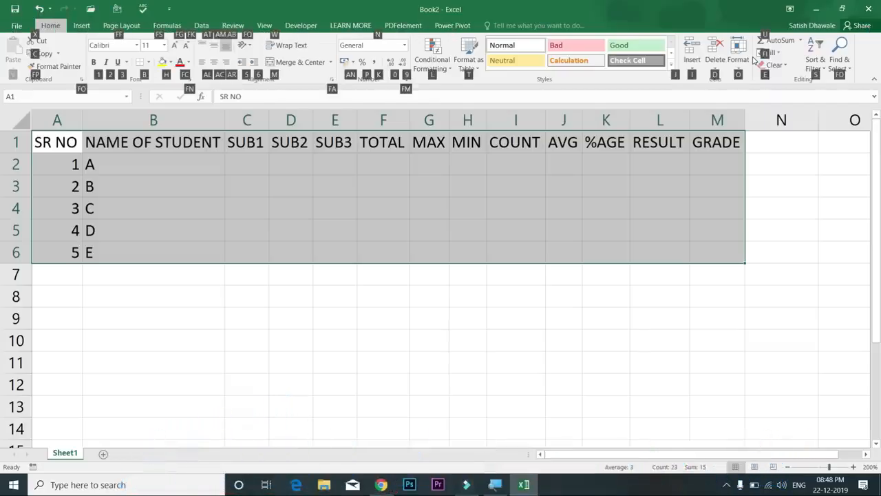
pyautogui.press('alt')
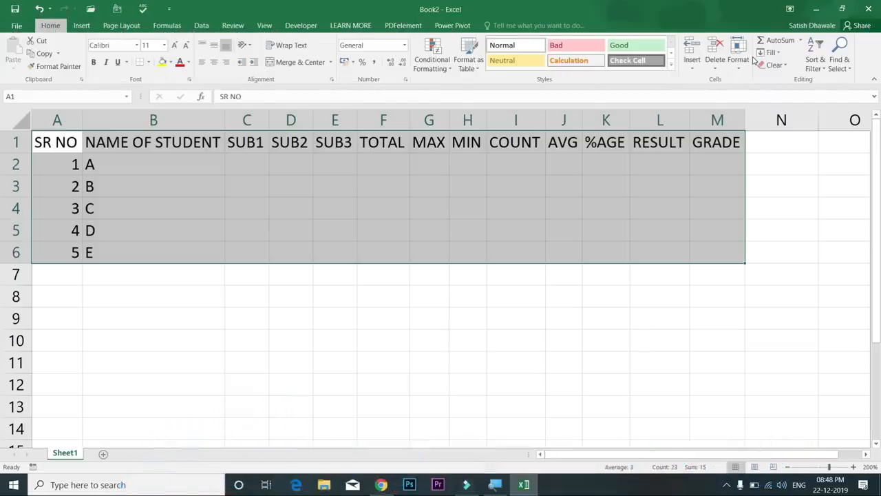
# Select C2:E6 and enter SUB1 marks 45, 65, 32, 21 and 65
pyautogui.press('alt')
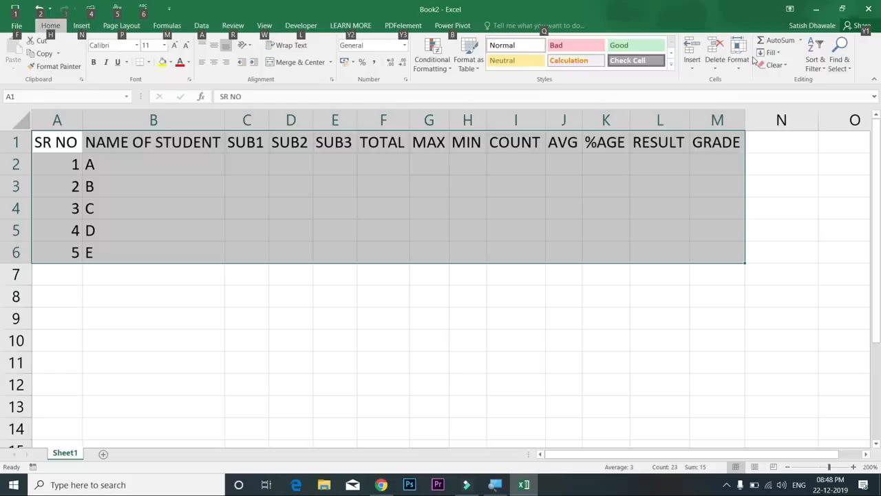
pyautogui.click(189, 157)
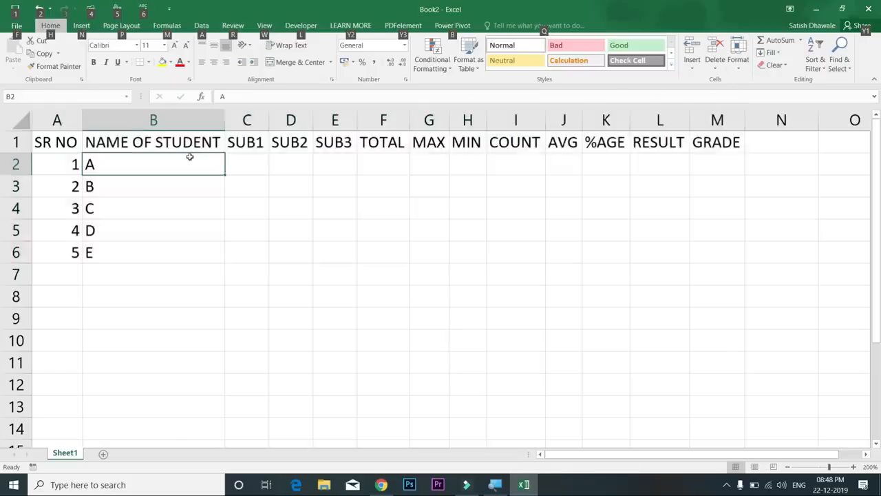
pyautogui.click(253, 159)
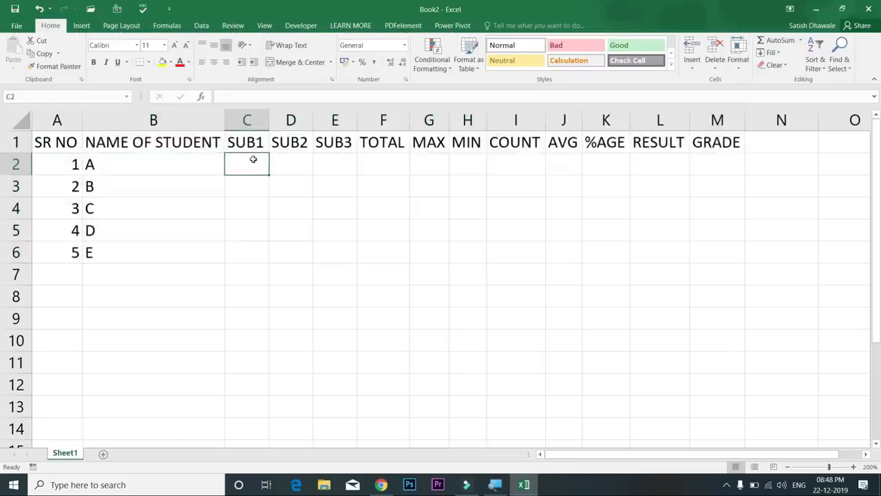
pyautogui.moveTo(254, 162); pyautogui.dragTo(354, 252)
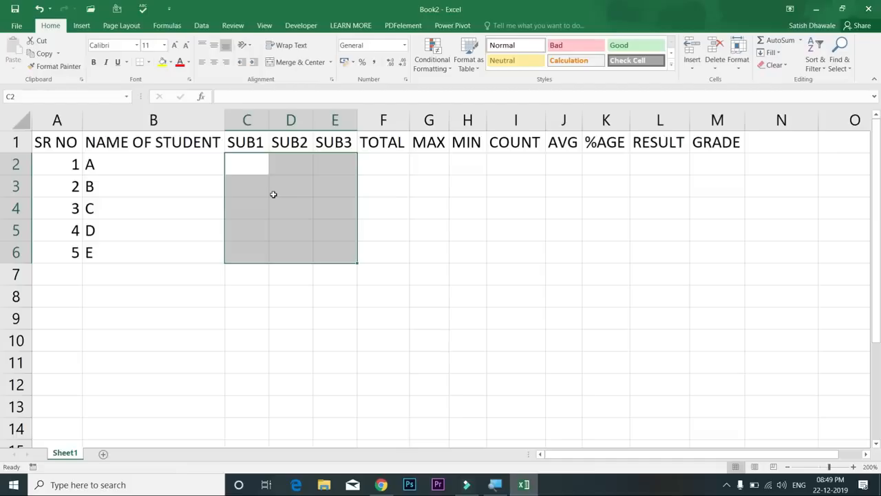
pyautogui.write('45')
pyautogui.press('Return')
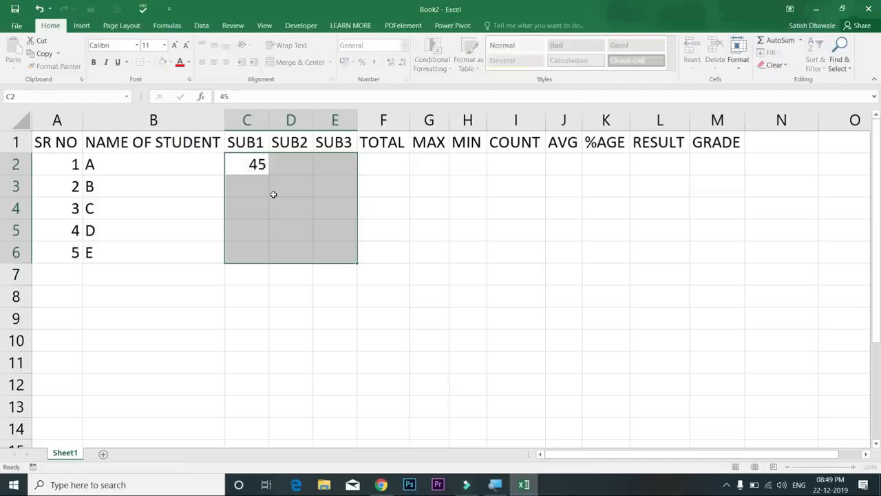
pyautogui.write('65')
pyautogui.press('Return')
pyautogui.write('32')
pyautogui.press('Return')
pyautogui.write('21')
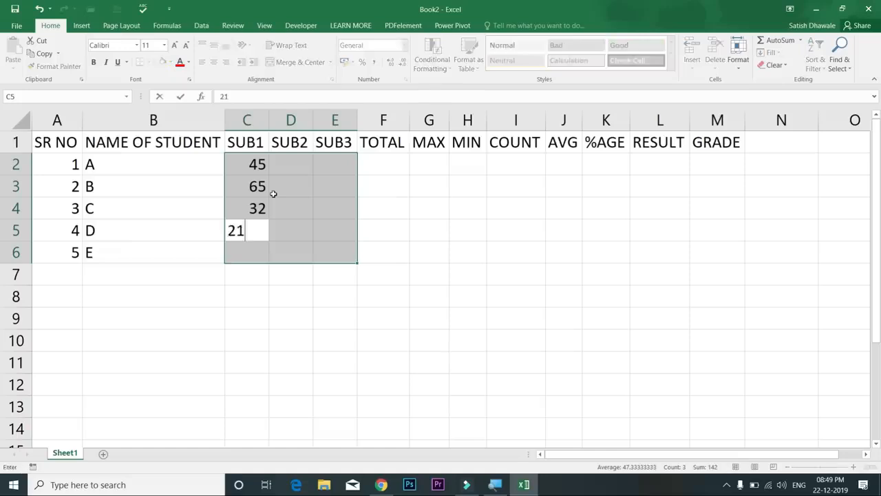
pyautogui.press('Return')
pyautogui.write('65')
pyautogui.press('Return')
# Enter SUB2 marks 32, 21, 32, 65 and 32
pyautogui.write('32')
pyautogui.press('Return')
pyautogui.write('21')
pyautogui.press('Return')
pyautogui.write('32')
pyautogui.press('Return')
pyautogui.write('65')
pyautogui.press('Return')
pyautogui.write('32')
pyautogui.press('Return')
# Enter SUB3 marks 65, 32, 12, 65 and 23
pyautogui.write('65')
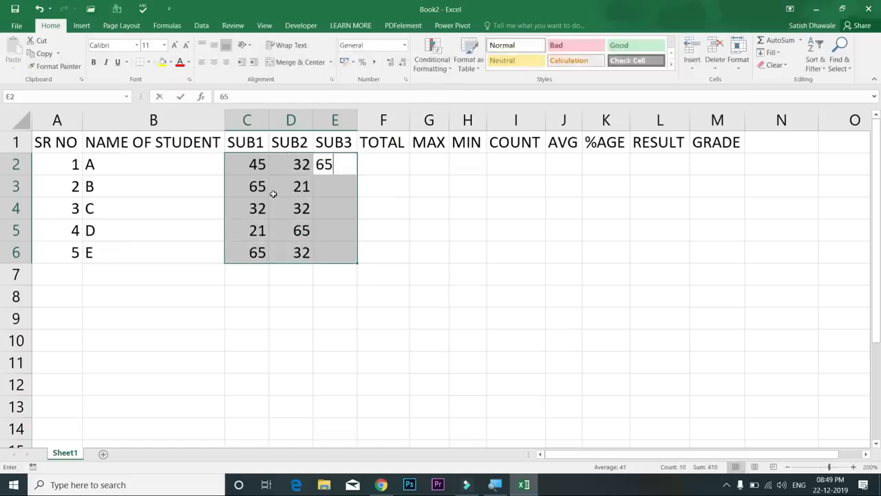
pyautogui.press('Return')
pyautogui.write('32')
pyautogui.press('Return')
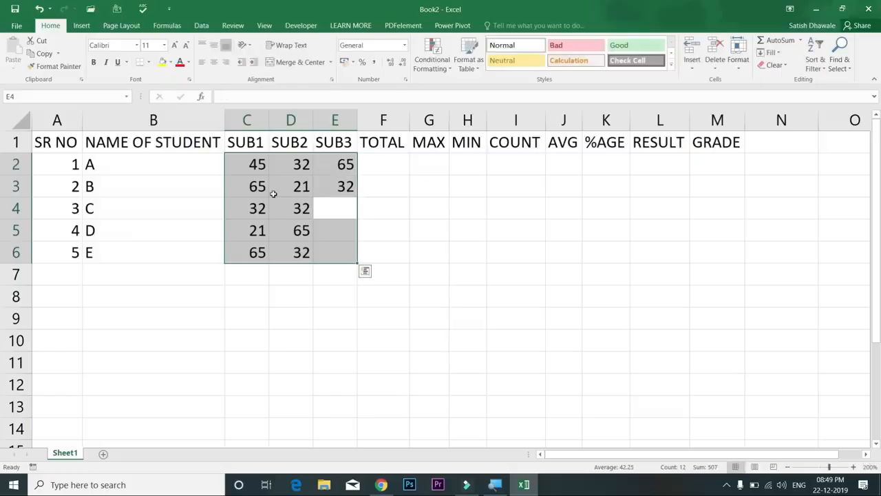
pyautogui.write('12')
pyautogui.press('Return')
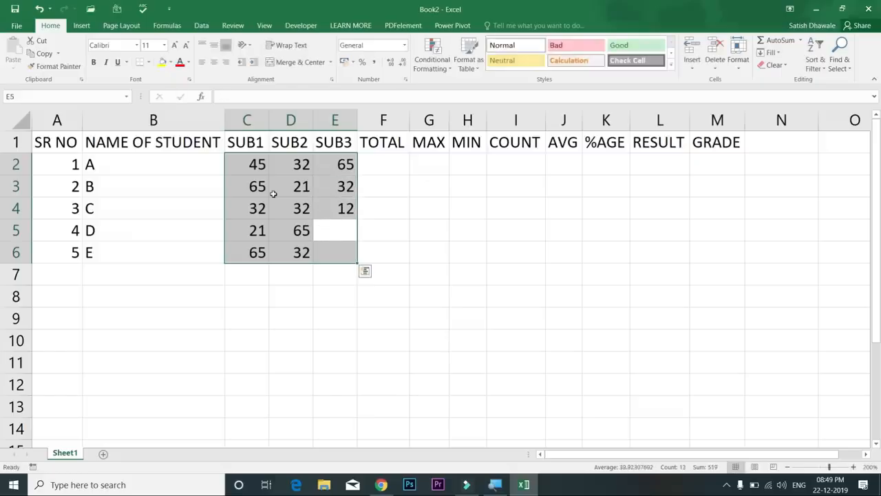
pyautogui.write('65')
pyautogui.press('Return')
pyautogui.write('23')
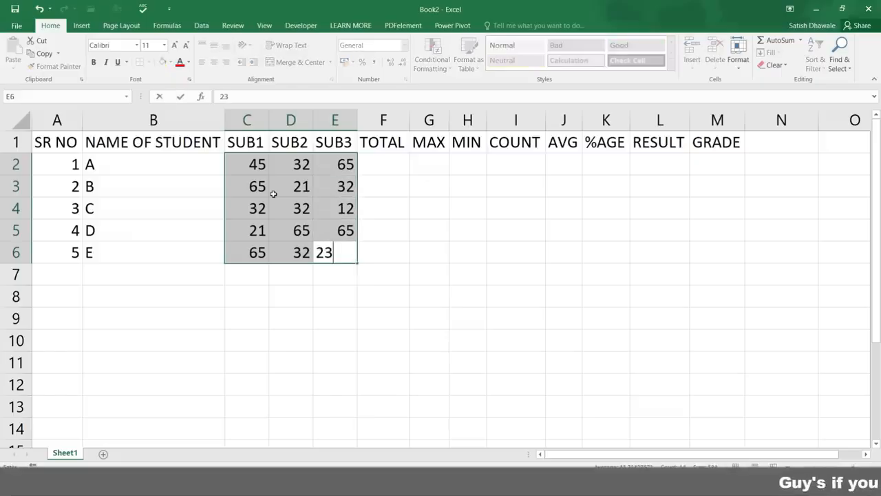
pyautogui.press('Return')
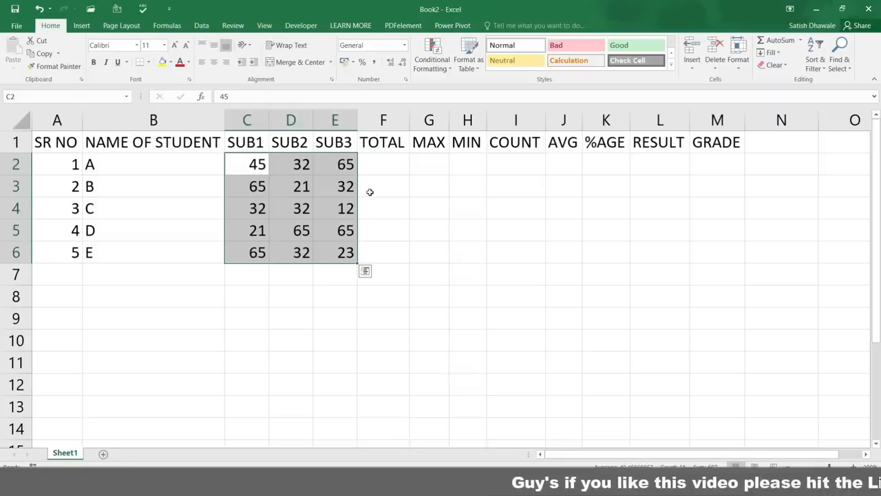
pyautogui.press('Return')
pyautogui.press('Return')
pyautogui.press('Return')
pyautogui.press('Return')
pyautogui.press('Return')
pyautogui.press('Return')
pyautogui.press('Return')
pyautogui.press('Return')
pyautogui.press('Return')
pyautogui.press('Return')
pyautogui.press('Return')
# Select each student's three marks in rows 2 to 5 in turn
pyautogui.press('Return')
pyautogui.press('Return')
pyautogui.press('Return')
pyautogui.press('Return')
pyautogui.press('Return')
pyautogui.press('Return')
pyautogui.press('Return')
pyautogui.press('Return')
pyautogui.press('Return')
pyautogui.press('Return')
pyautogui.press('Return')
pyautogui.press('Return')
pyautogui.press('Return')
pyautogui.press('Return')
pyautogui.press('Return')
pyautogui.press('Return')
pyautogui.press('Return')
pyautogui.press('Return')
pyautogui.press('Return')
pyautogui.press('Return')
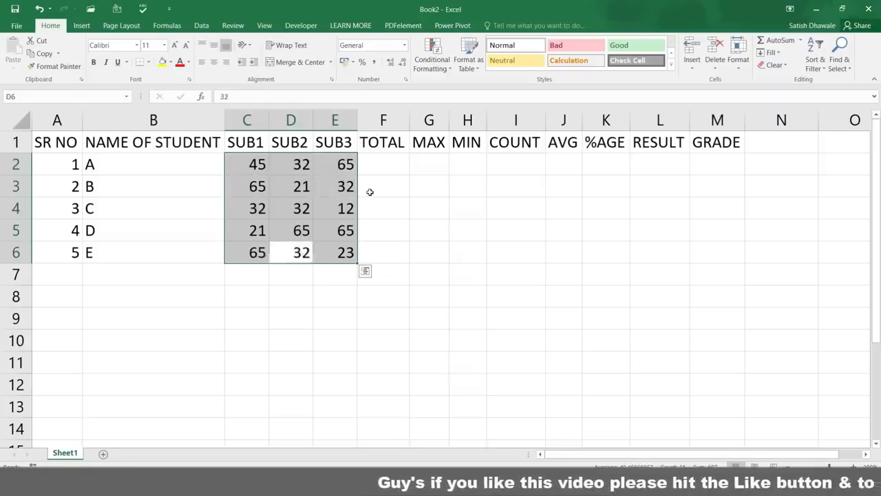
pyautogui.press('Return')
pyautogui.press('Return')
pyautogui.press('Return')
pyautogui.press('Return')
pyautogui.press('Return')
pyautogui.press('Return')
pyautogui.press('Return')
pyautogui.press('Return')
pyautogui.press('Return')
pyautogui.press('Return')
pyautogui.press('Return')
pyautogui.press('Return')
pyautogui.press('Return')
pyautogui.press('Return')
pyautogui.press('Return')
pyautogui.press('Return')
pyautogui.press('Return')
pyautogui.press('Return')
pyautogui.press('Return')
pyautogui.press('Return')
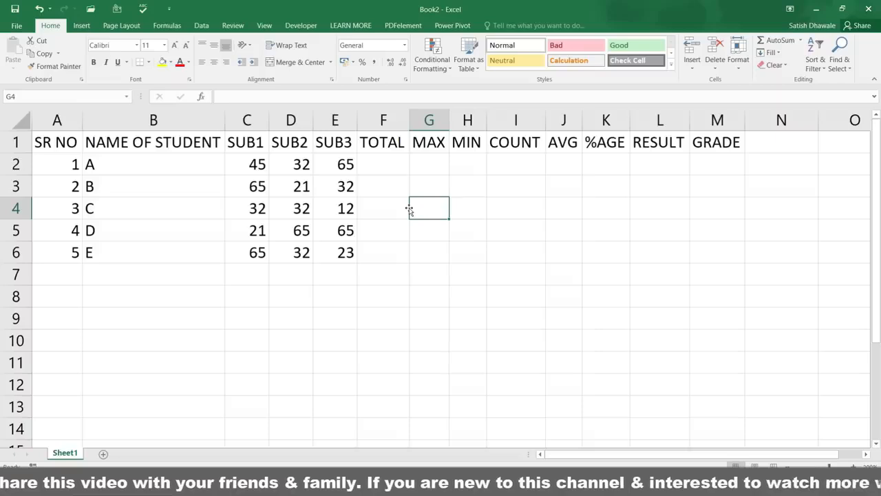
pyautogui.moveTo(248, 166); pyautogui.dragTo(339, 163)
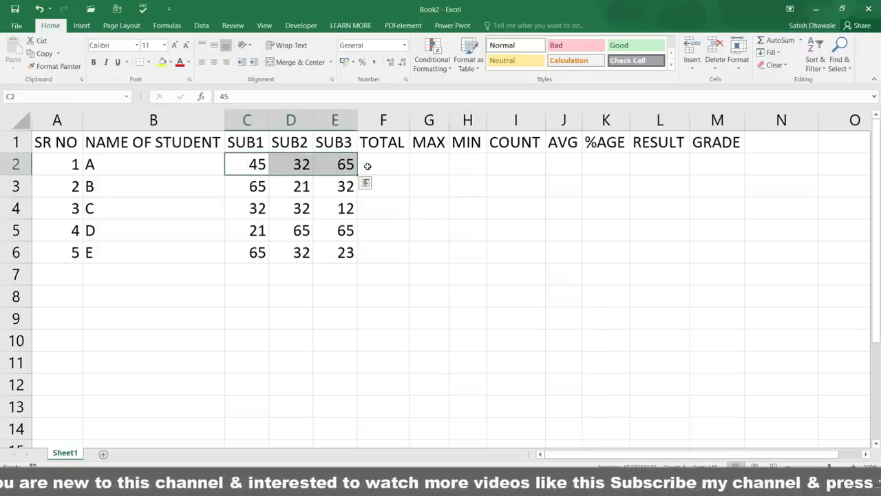
pyautogui.moveTo(249, 191); pyautogui.dragTo(341, 186)
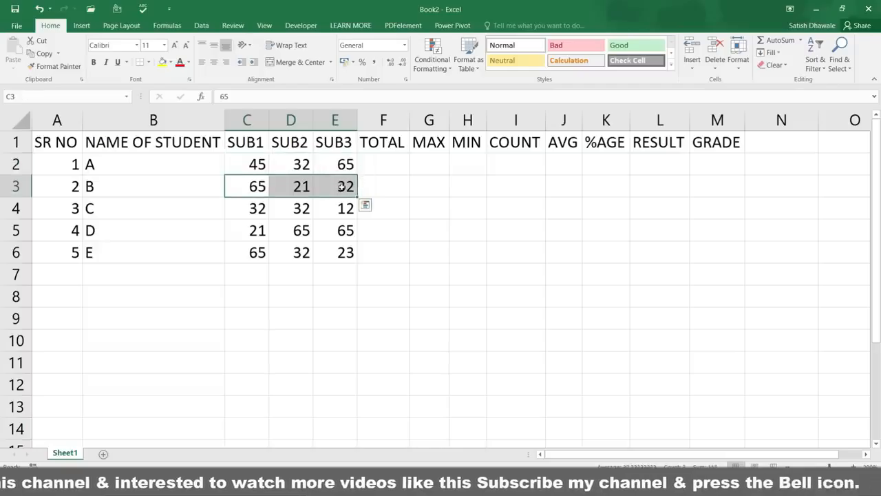
pyautogui.moveTo(261, 209); pyautogui.dragTo(344, 208)
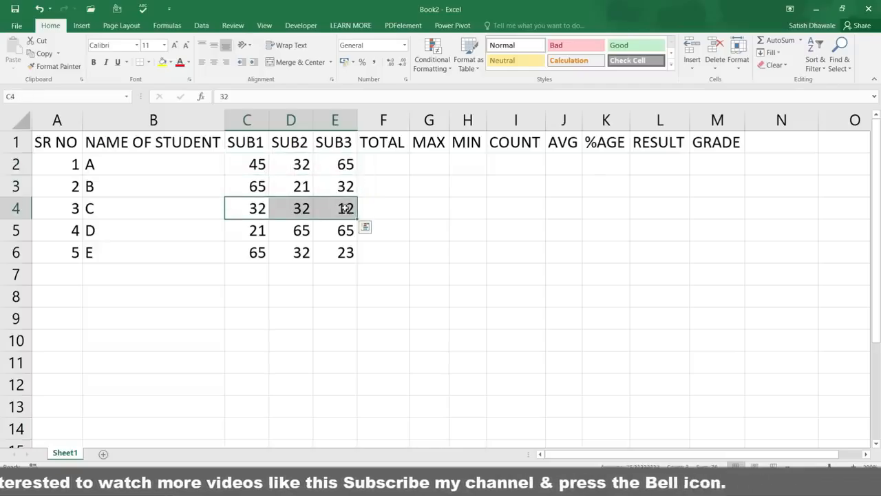
pyautogui.moveTo(240, 232); pyautogui.dragTo(338, 232)
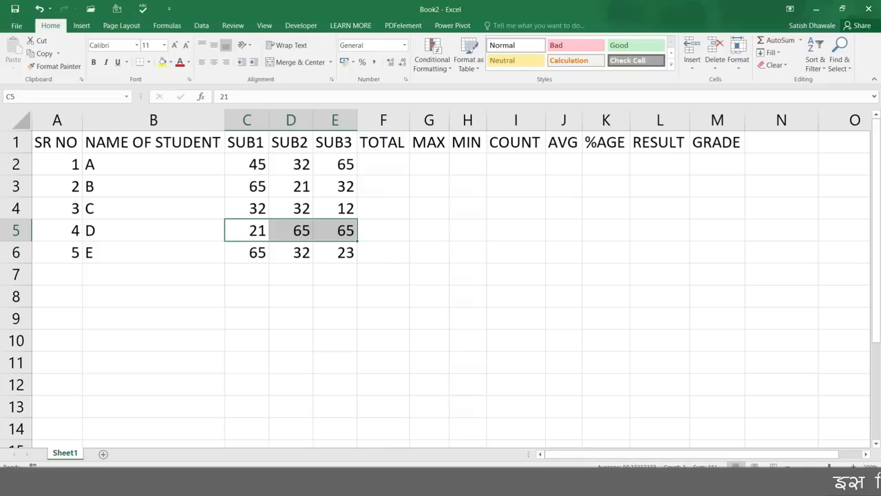
# AutoSum student A's marks C2:E2 into F2 and check the =SUM(C2:E2) formula giving 142
pyautogui.click(387, 168)
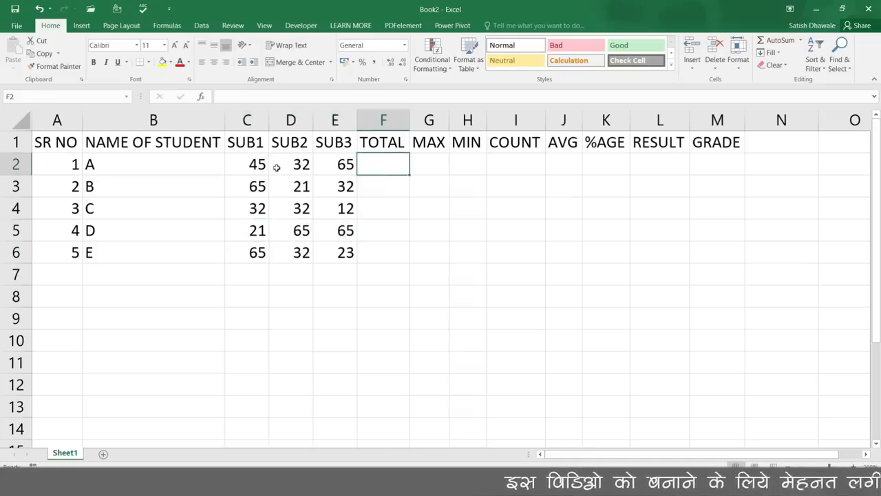
pyautogui.moveTo(248, 166); pyautogui.dragTo(347, 165)
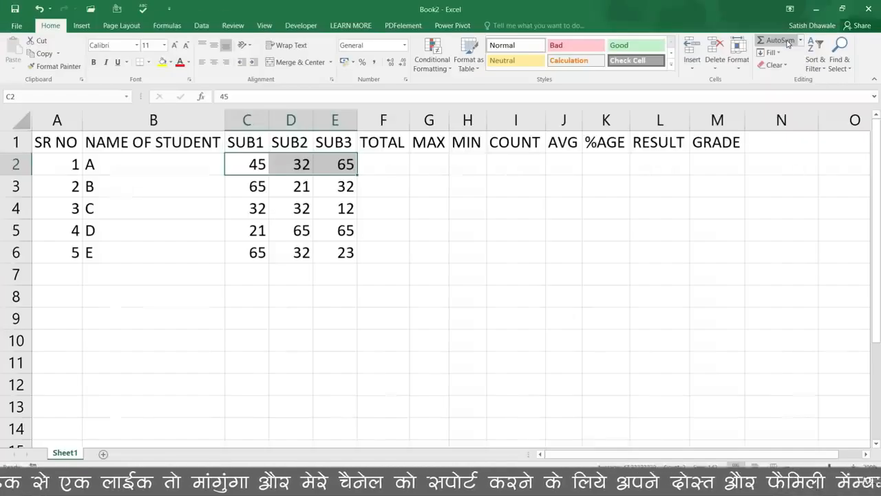
pyautogui.click(788, 41)
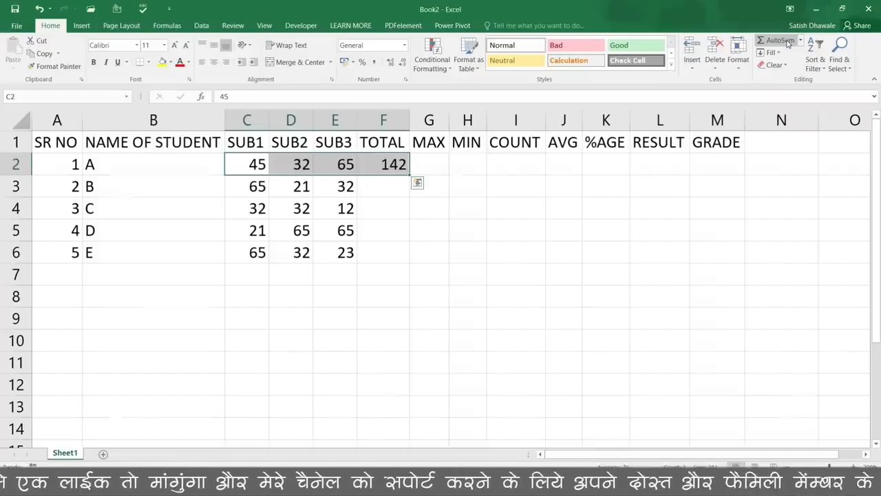
pyautogui.click(375, 163)
pyautogui.doubleClick(380, 161)
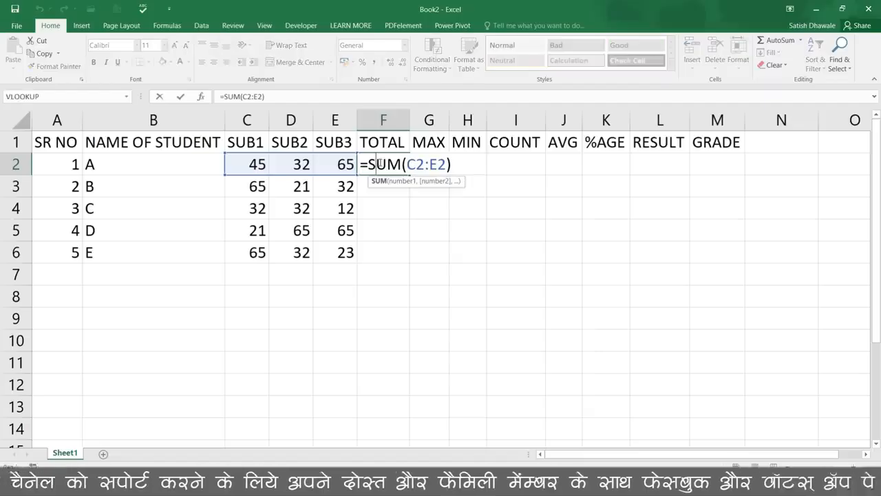
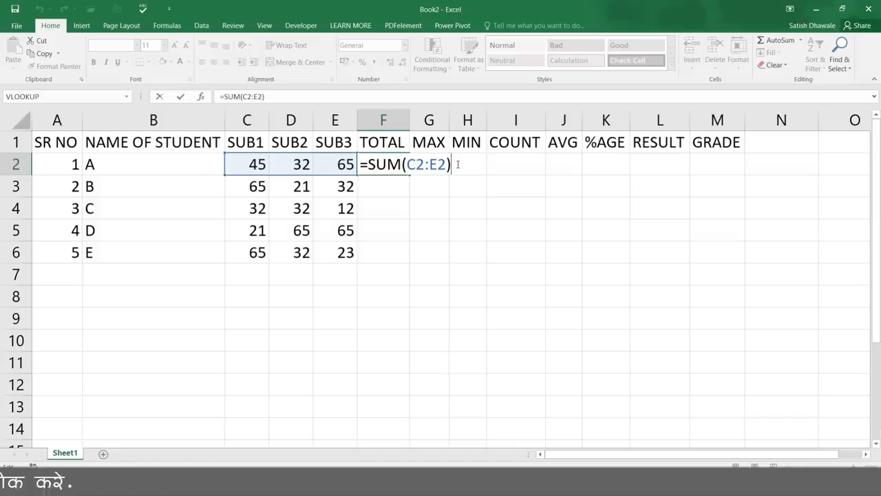
# Commit =SUM(C2:E2) in F2 and confirm it shows student A's total of 142
pyautogui.press('Return')
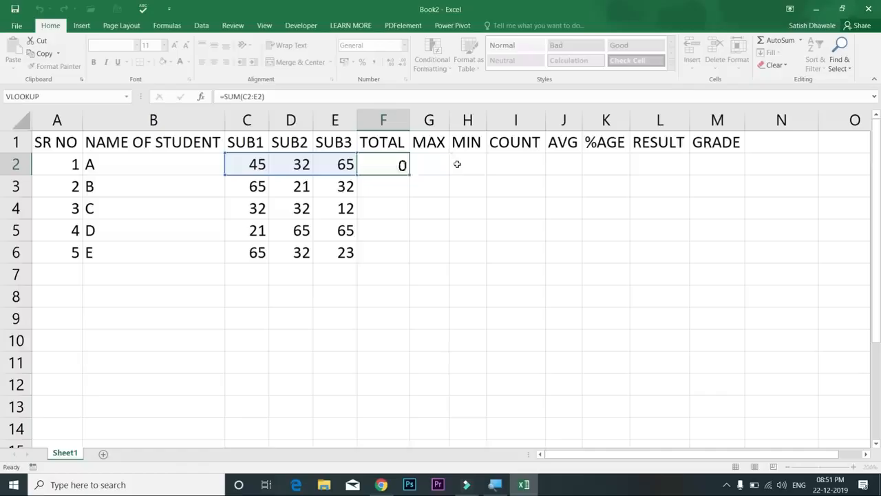
pyautogui.click(396, 167)
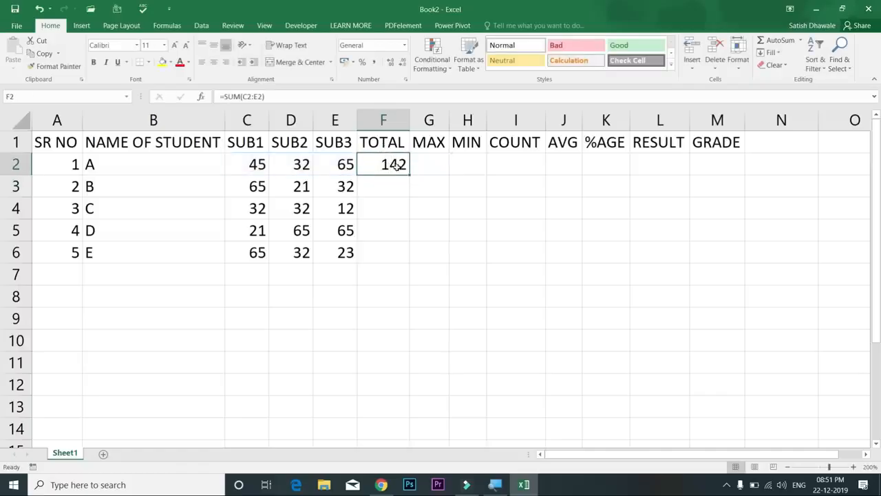
# Replace F2's total with the addition formula =C2+D2+E2
pyautogui.press('Delete')
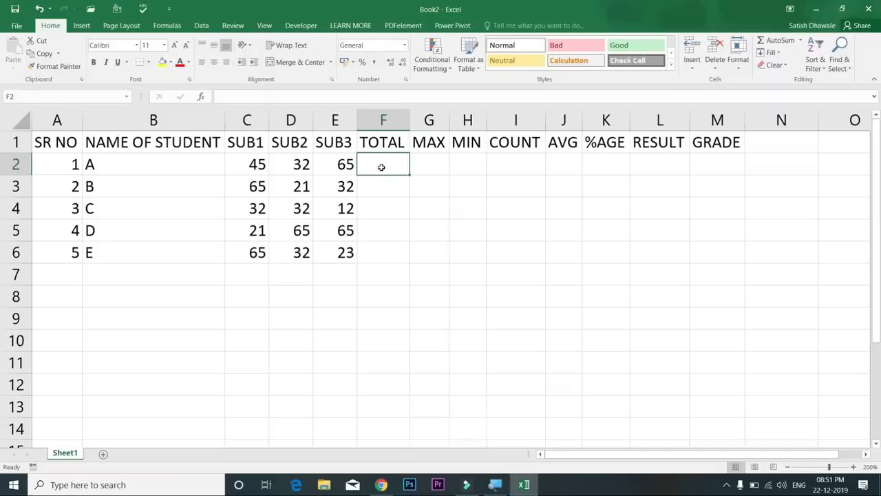
pyautogui.write('=')
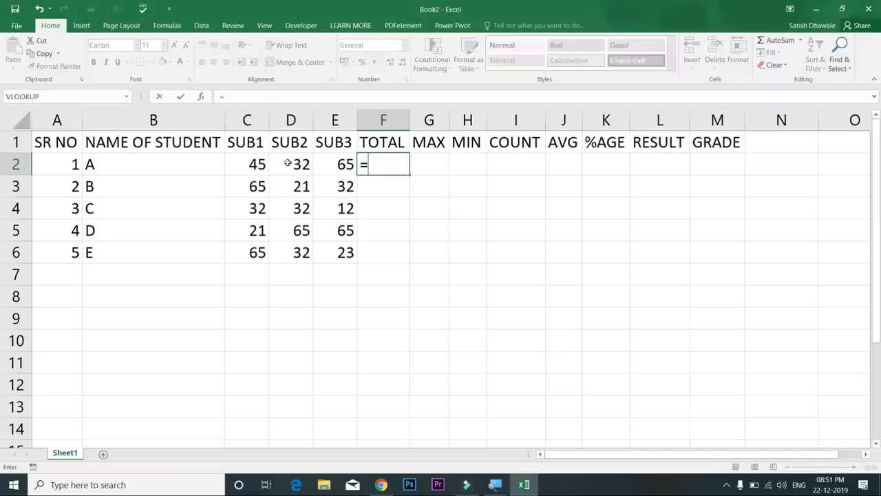
pyautogui.click(256, 165)
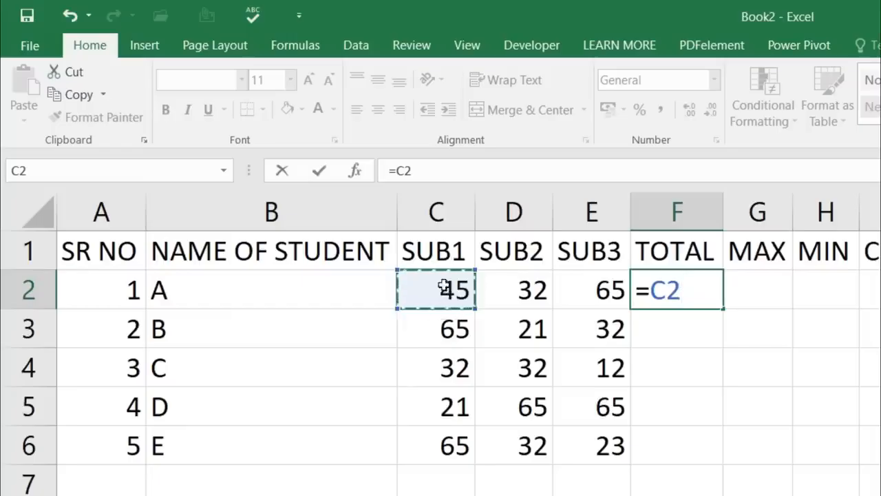
pyautogui.write('+')
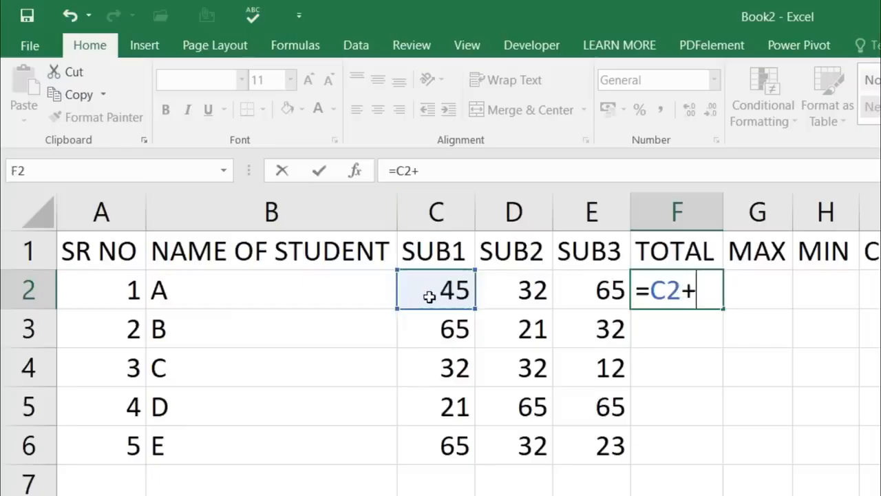
pyautogui.click(512, 292)
pyautogui.write('+')
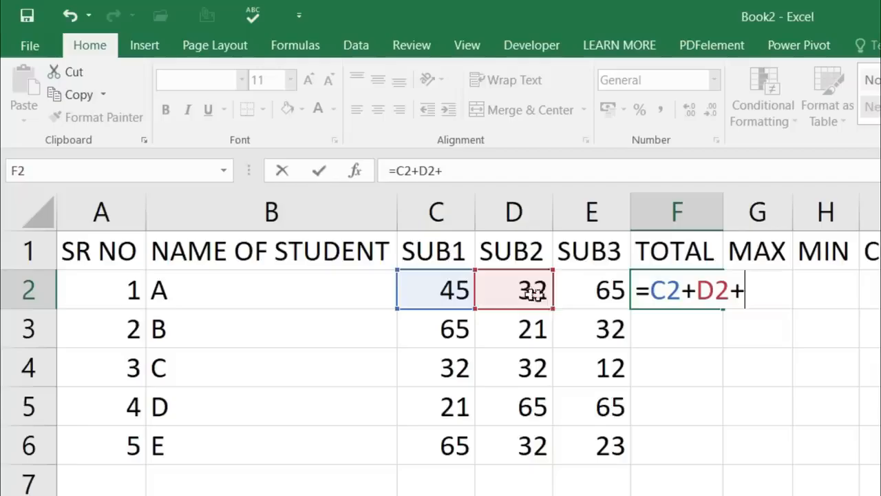
pyautogui.click(590, 294)
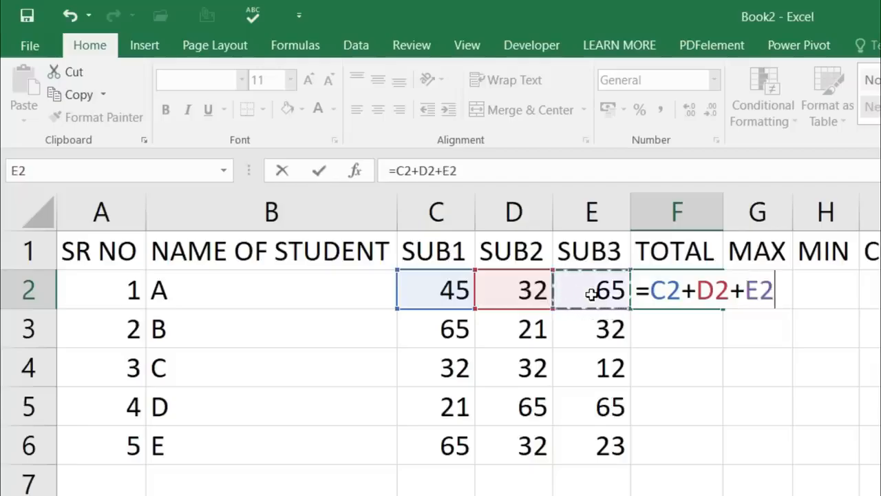
pyautogui.press('Return')
# Fill the =C2+D2+E2 total down to F6, giving 142, 118, 76, 151, 120
pyautogui.click(692, 292)
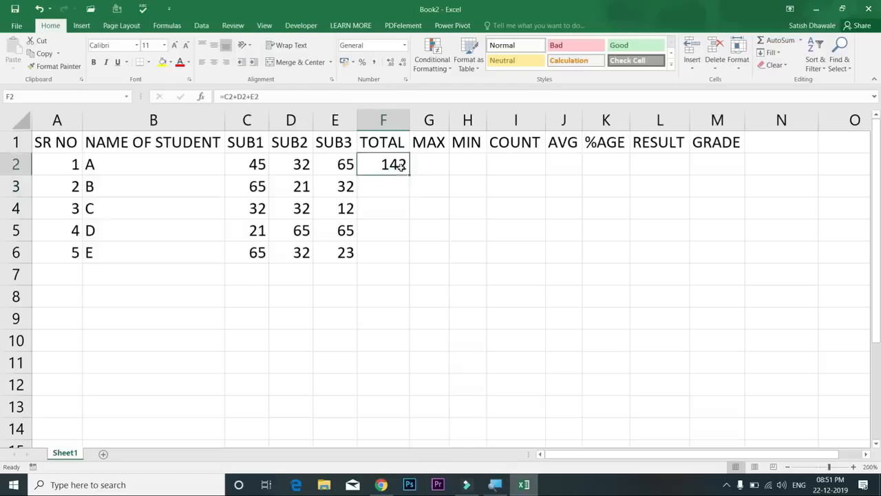
pyautogui.doubleClick(408, 175)
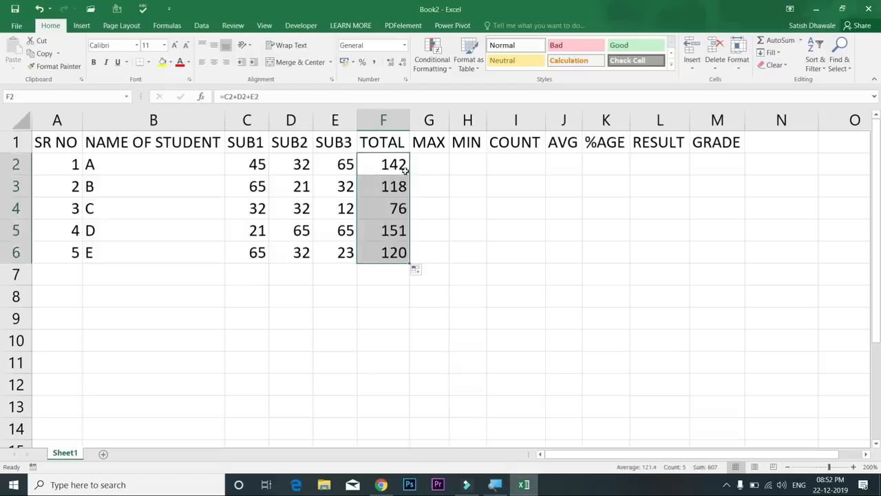
pyautogui.doubleClick(404, 165)
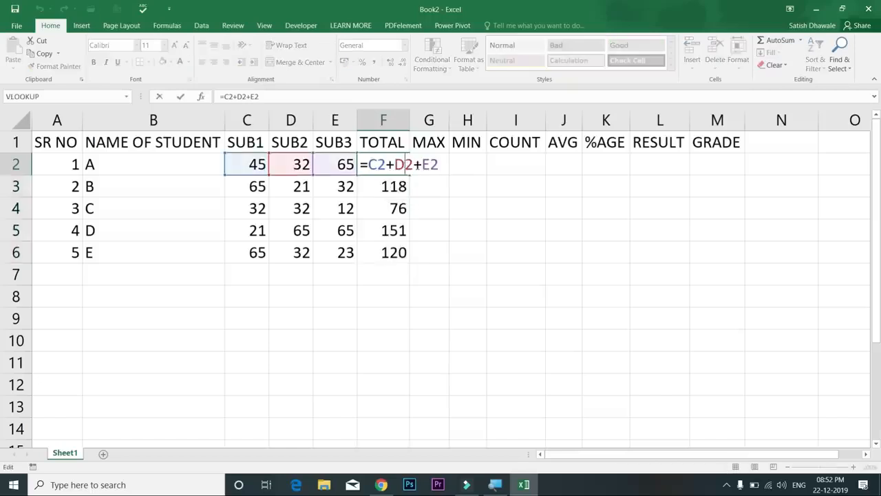
pyautogui.press('Escape')
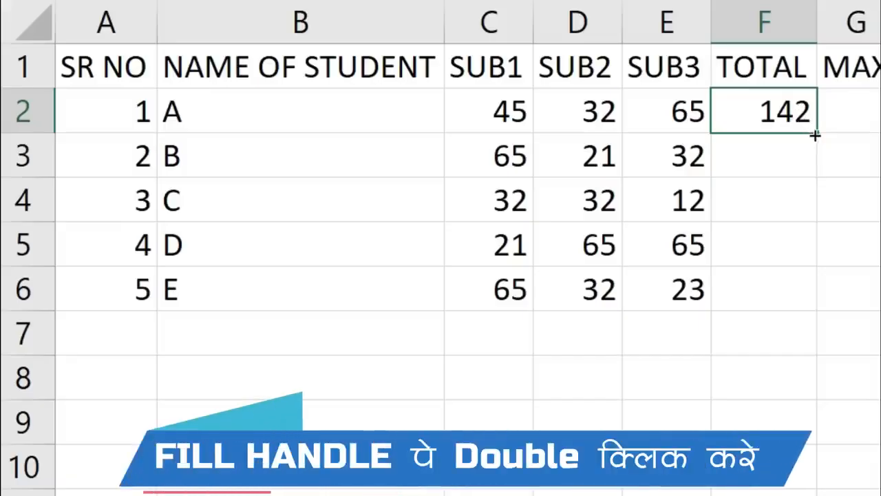
pyautogui.doubleClick(816, 132)
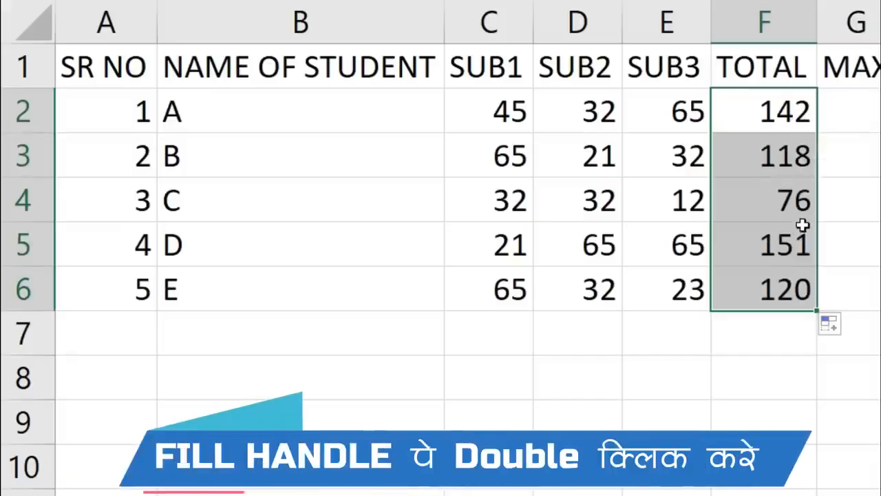
pyautogui.click(798, 163)
# Clear all the totals from F2:F6
pyautogui.click(793, 111)
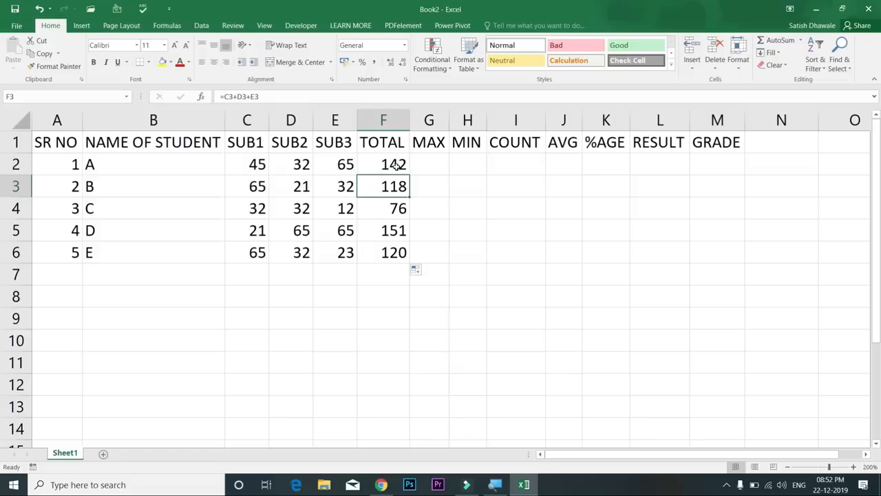
pyautogui.moveTo(397, 166); pyautogui.dragTo(400, 252)
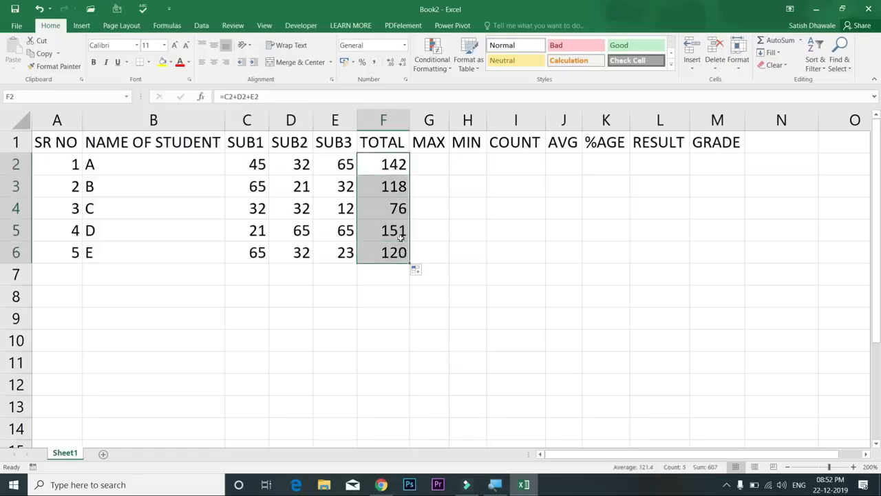
pyautogui.press('Delete')
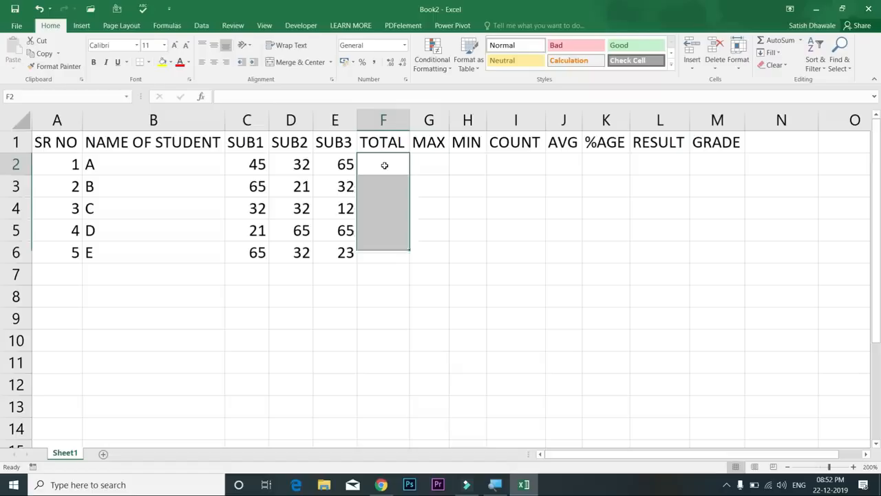
# Try AutoSum and Alt+= in F2 to sum C2:E2, then clear the result
pyautogui.click(384, 165)
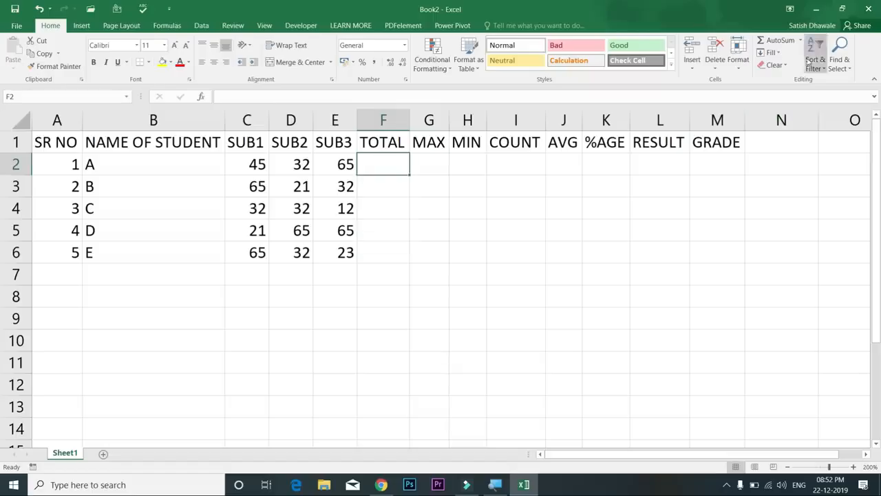
pyautogui.click(780, 40)
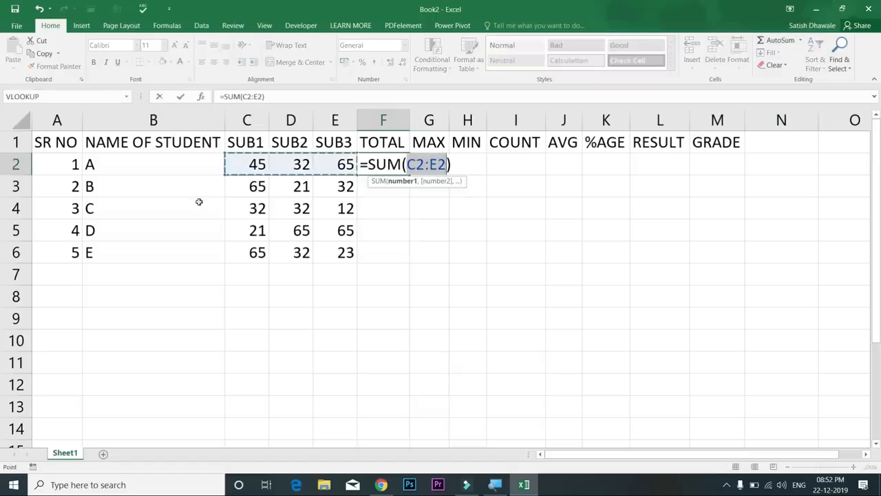
pyautogui.press('Escape')
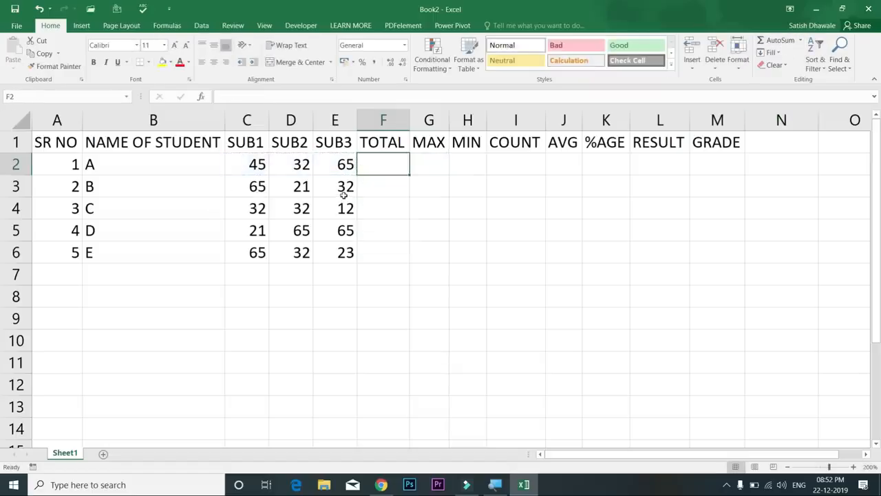
pyautogui.hotkey('alt', '=')
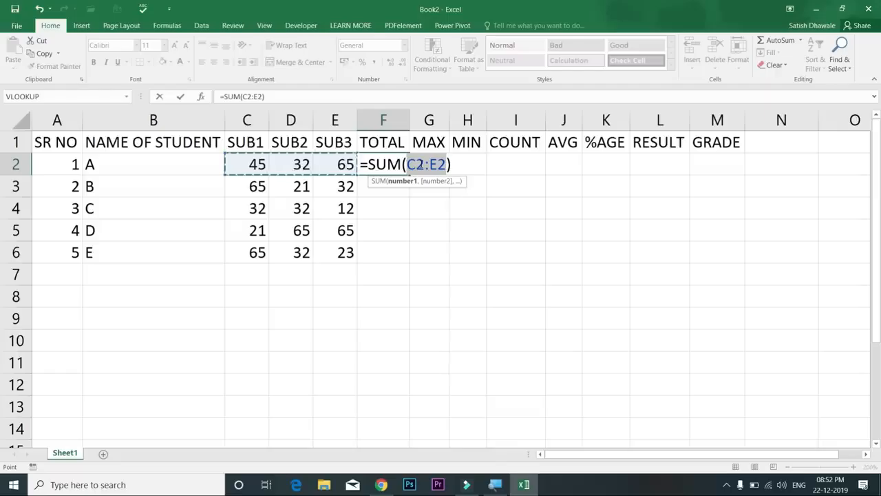
pyautogui.press('Return')
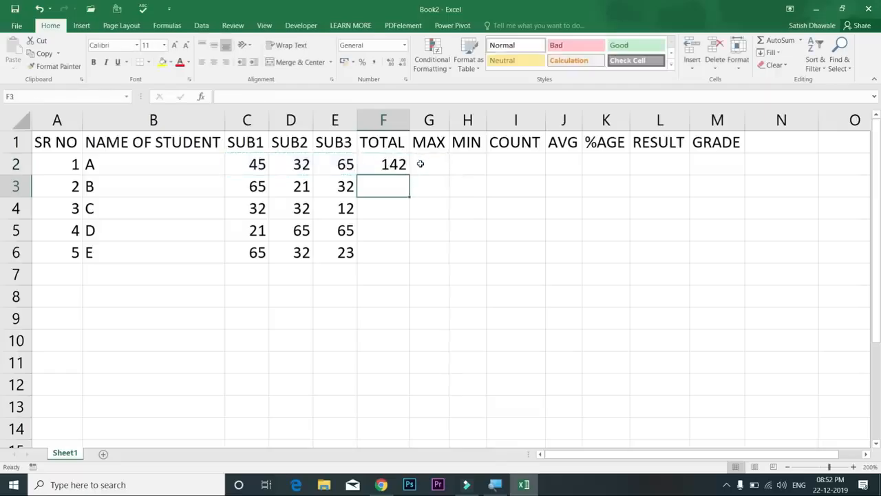
pyautogui.click(398, 163)
pyautogui.press('Delete')
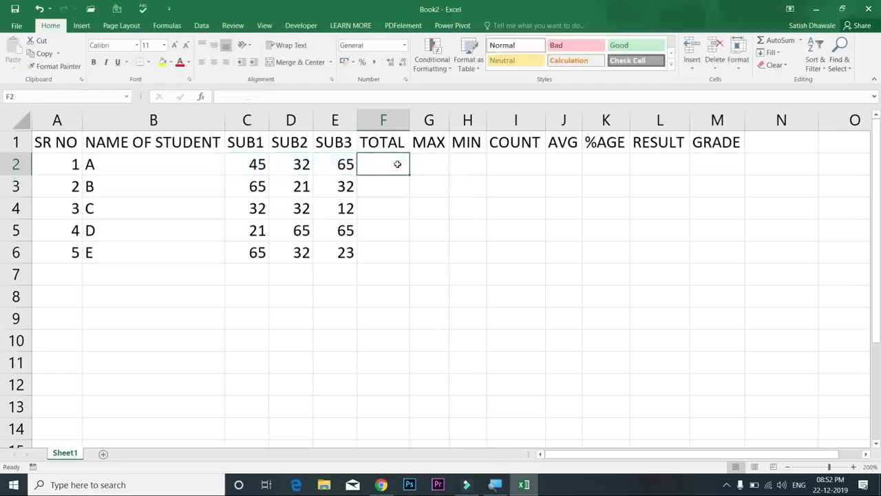
# Type =SUM( in F2 with the range C2:E2, giving 142
pyautogui.write('=')
pyautogui.write('SUM')
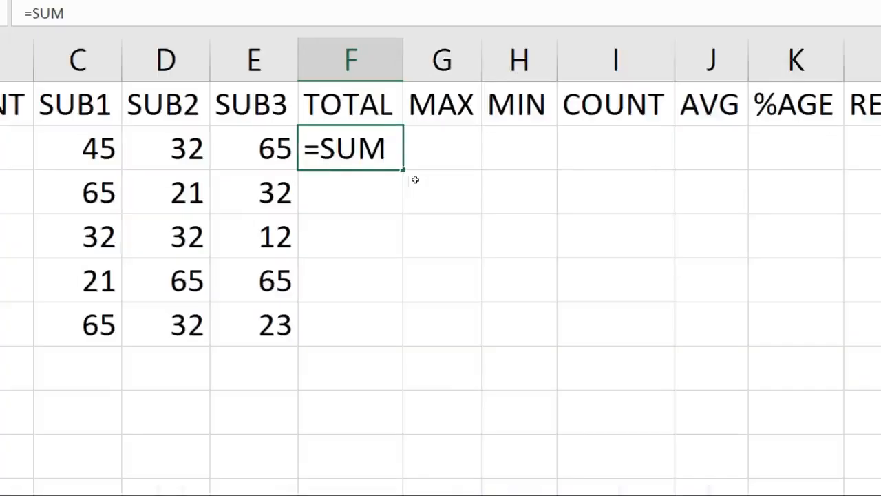
pyautogui.press('BackSpace')
pyautogui.write('M')
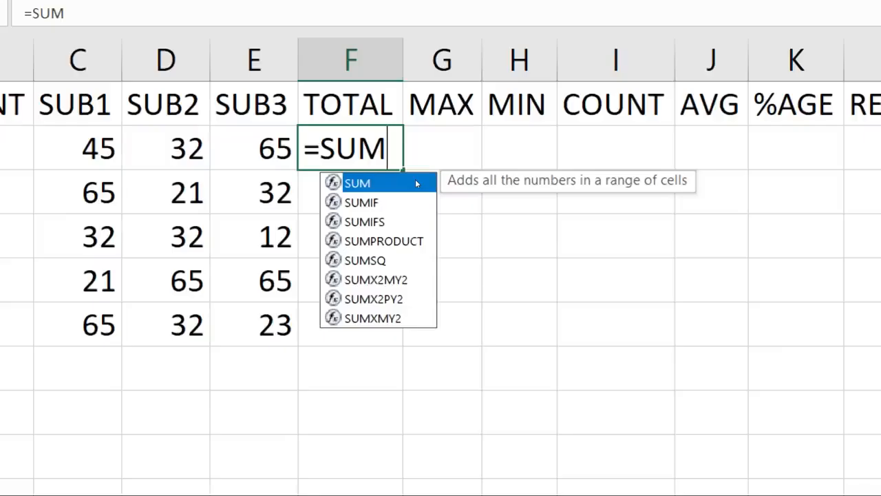
pyautogui.write('(')
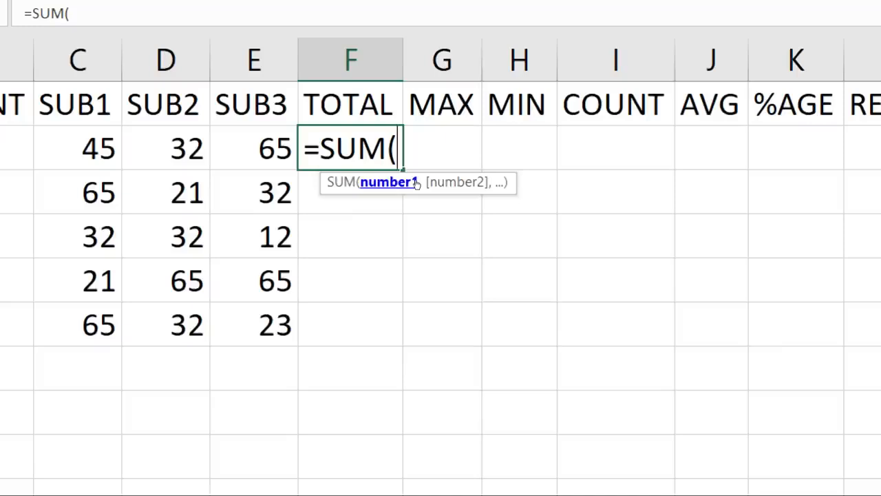
pyautogui.moveTo(90, 150); pyautogui.dragTo(182, 150)
pyautogui.moveTo(314, 165); pyautogui.dragTo(337, 163)
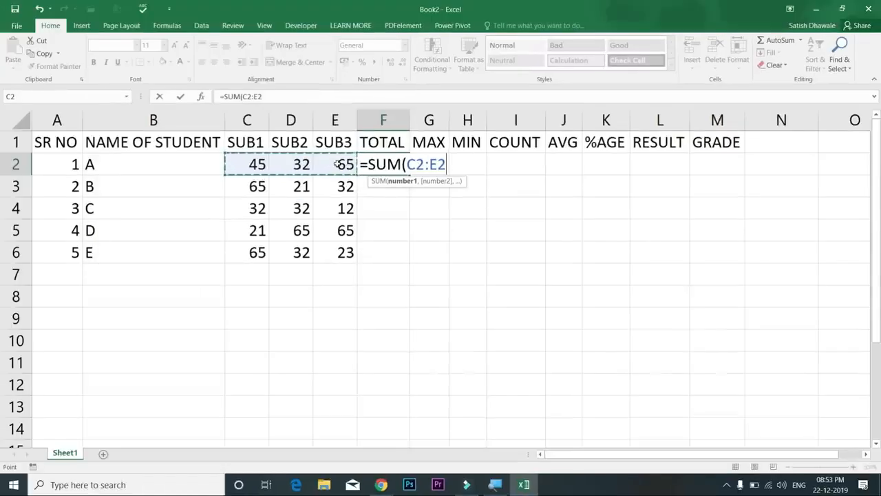
pyautogui.press('Return')
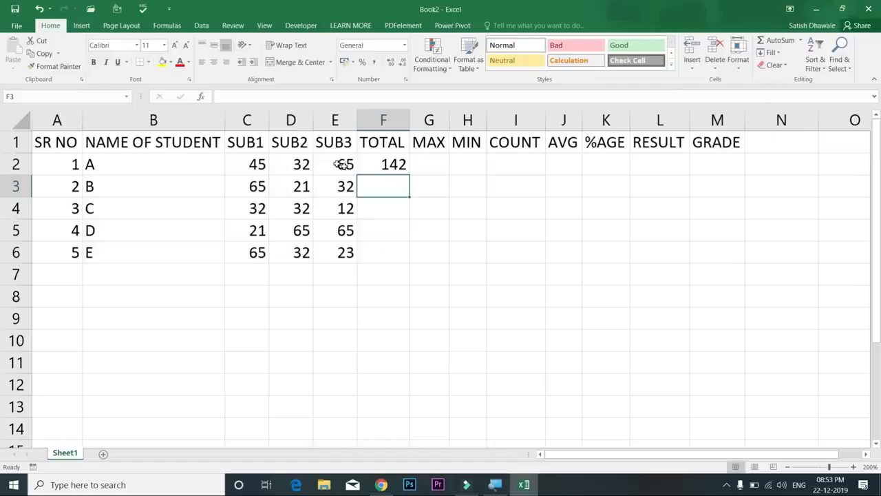
pyautogui.click(380, 166)
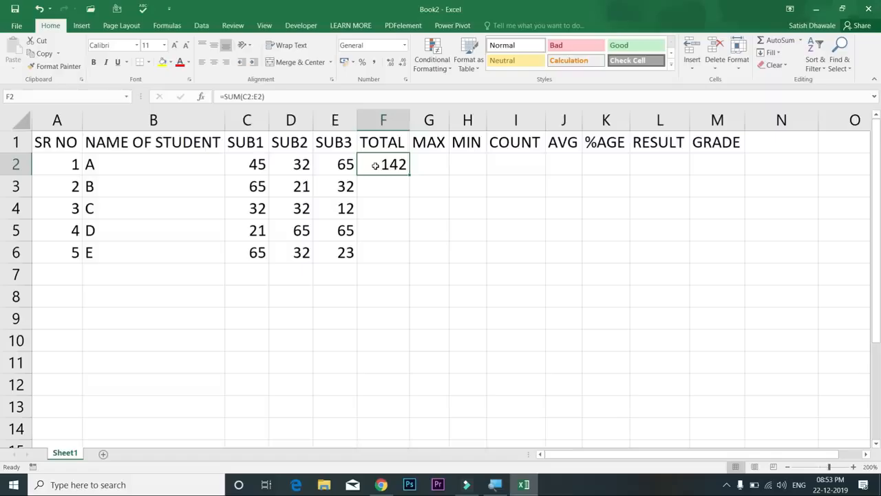
pyautogui.click(140, 162)
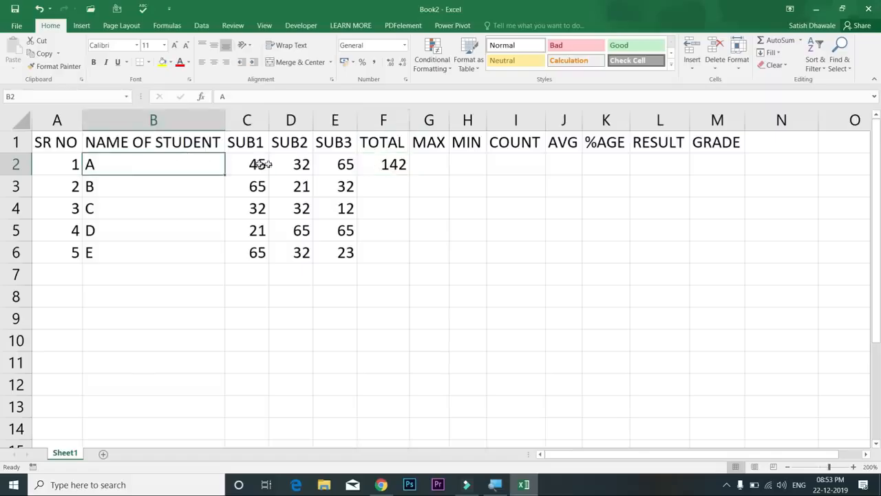
pyautogui.moveTo(263, 164); pyautogui.dragTo(345, 164)
pyautogui.doubleClick(363, 163)
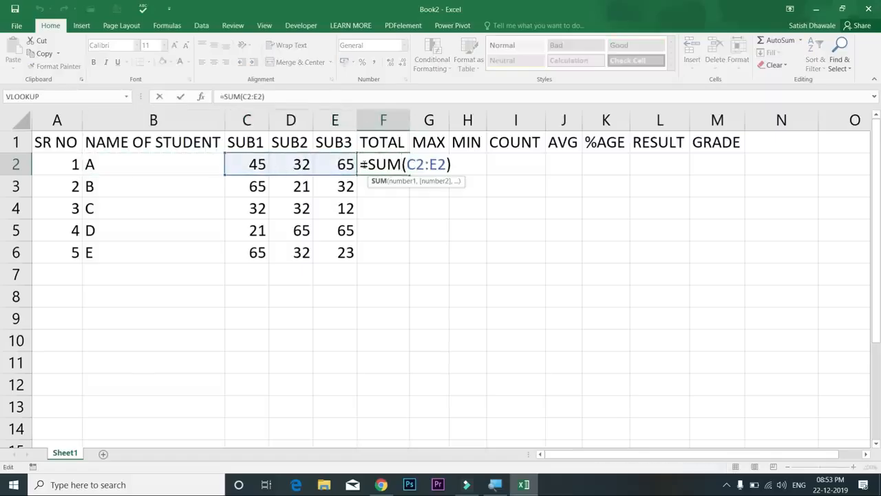
pyautogui.press('Escape')
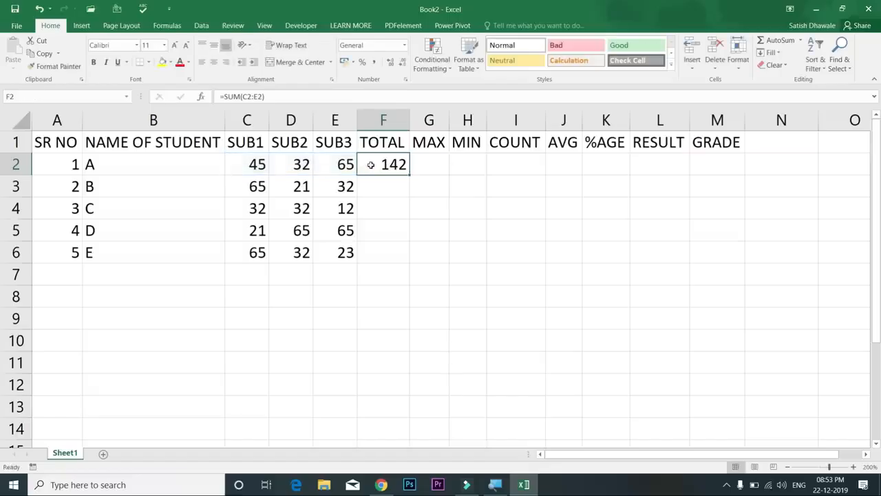
pyautogui.click(163, 163)
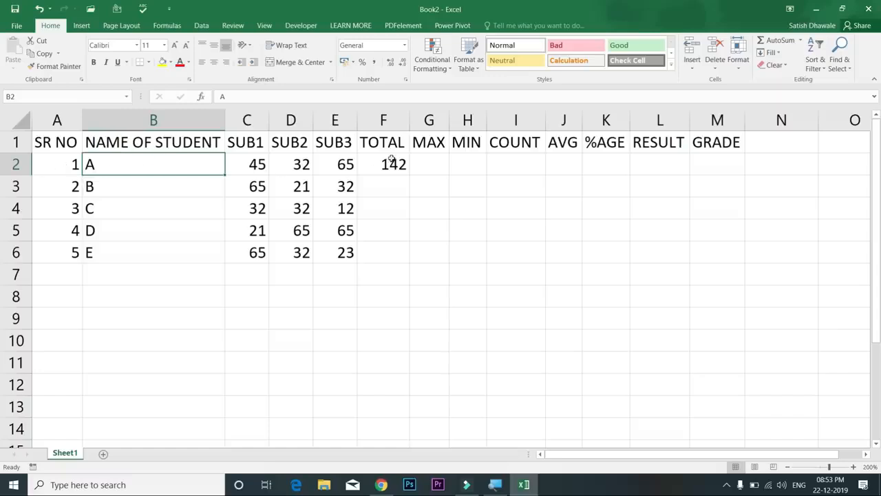
pyautogui.click(59, 162)
pyautogui.moveTo(93, 164); pyautogui.dragTo(322, 163)
pyautogui.click(401, 162)
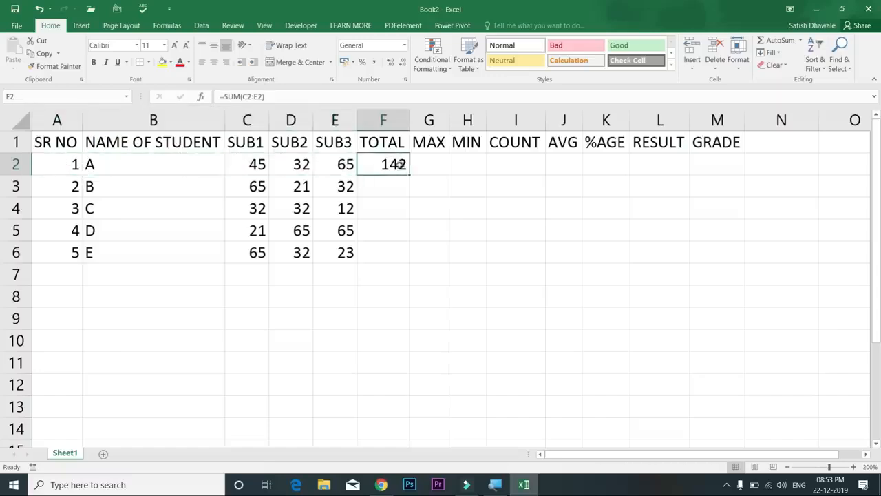
pyautogui.doubleClick(400, 163)
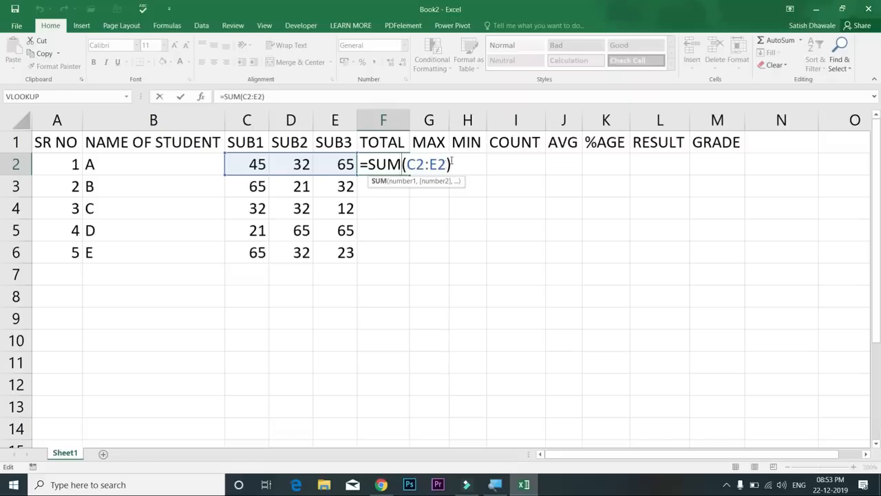
pyautogui.press('Return')
pyautogui.click(402, 163)
pyautogui.doubleClick(401, 164)
pyautogui.press('Return')
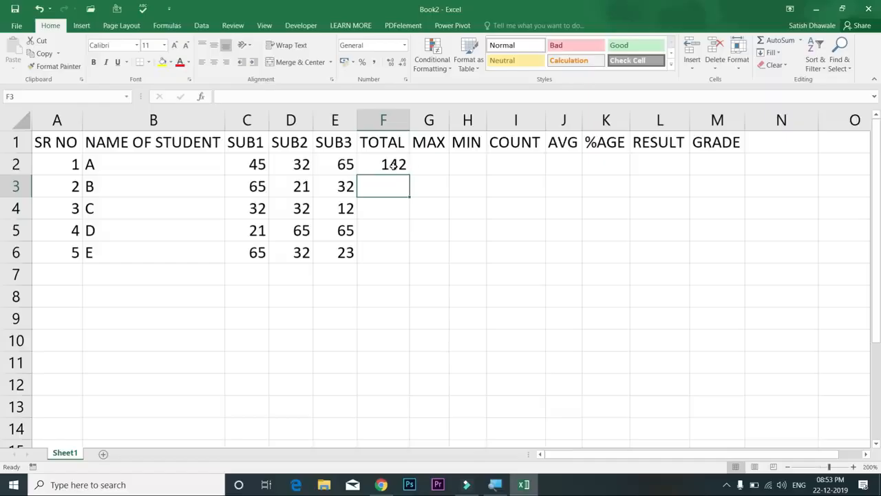
pyautogui.click(402, 168)
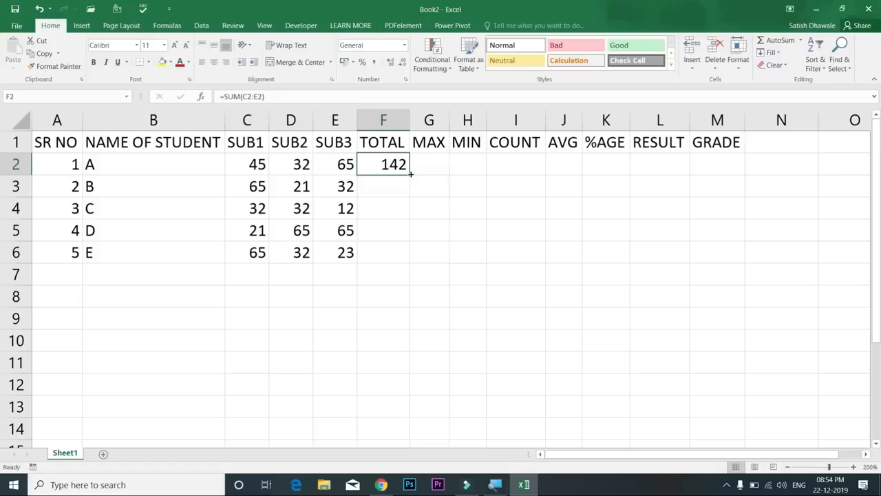
# Fill F2's SUM down via the fill handle, then Shift+Down and Ctrl+D, clearing F3:F6 each time
pyautogui.doubleClick(410, 174)
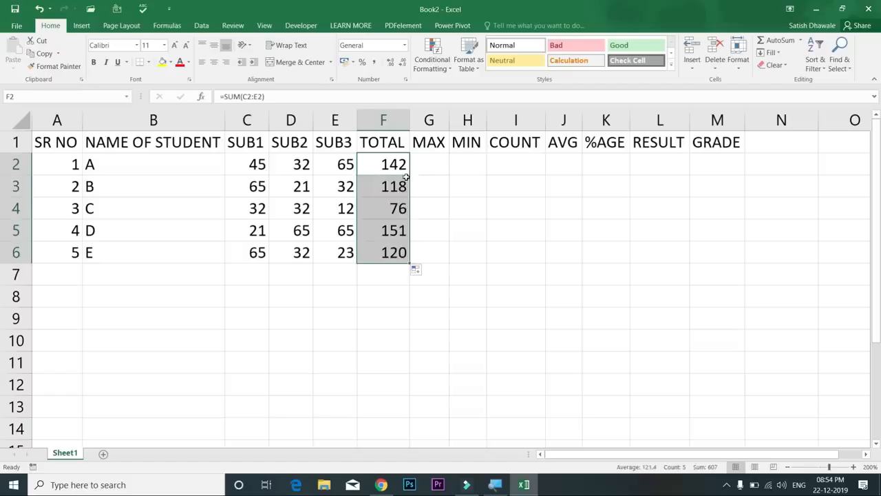
pyautogui.moveTo(396, 186); pyautogui.dragTo(391, 250)
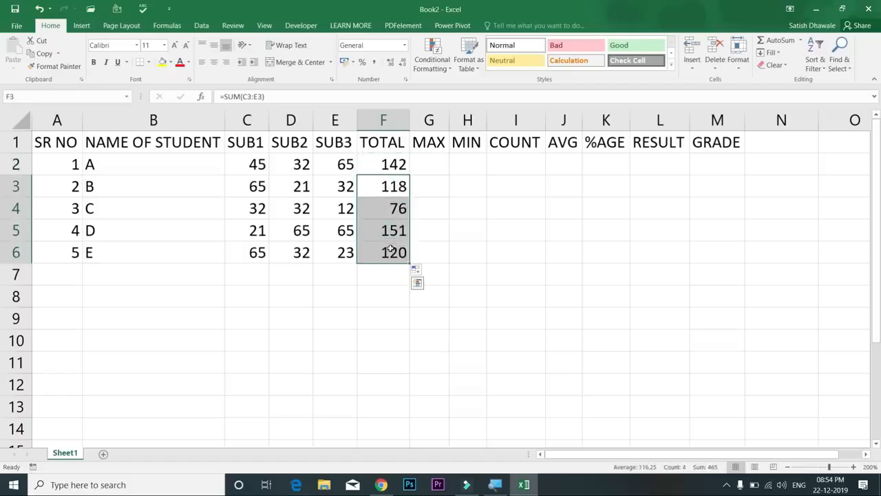
pyautogui.press('Delete')
pyautogui.click(381, 162)
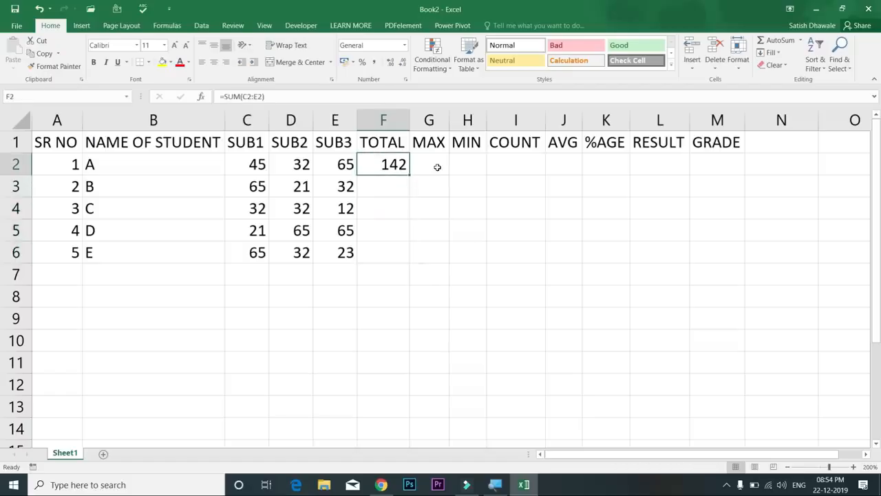
pyautogui.hotkey('shift', 'Down')
pyautogui.hotkey('shift', 'Down')
pyautogui.hotkey('shift', 'Down')
pyautogui.hotkey('shift', 'Down')
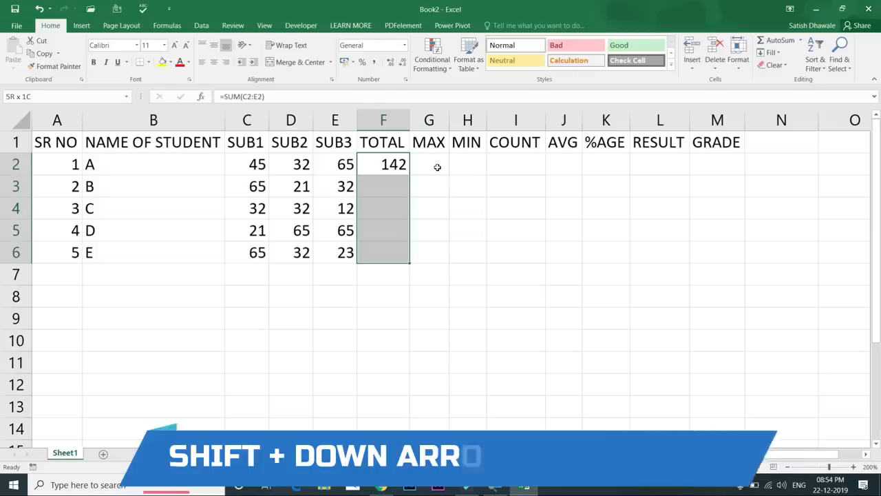
pyautogui.hotkey('ctrl', 'd')
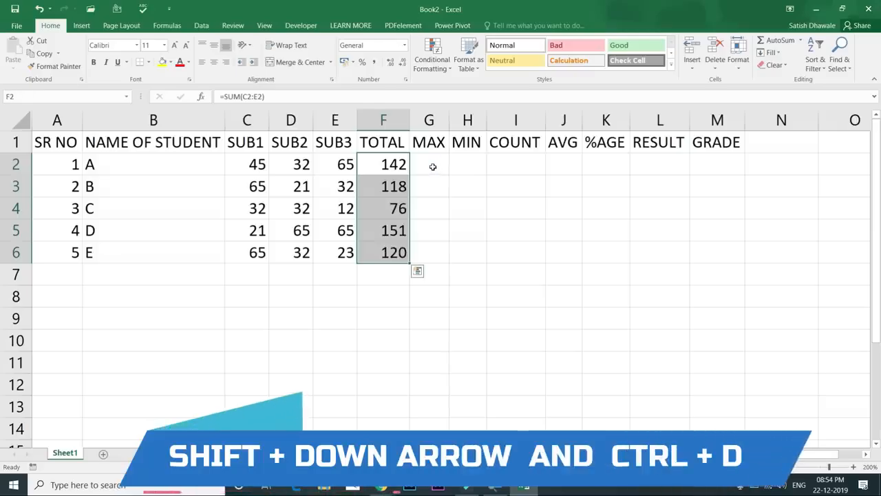
pyautogui.doubleClick(400, 180)
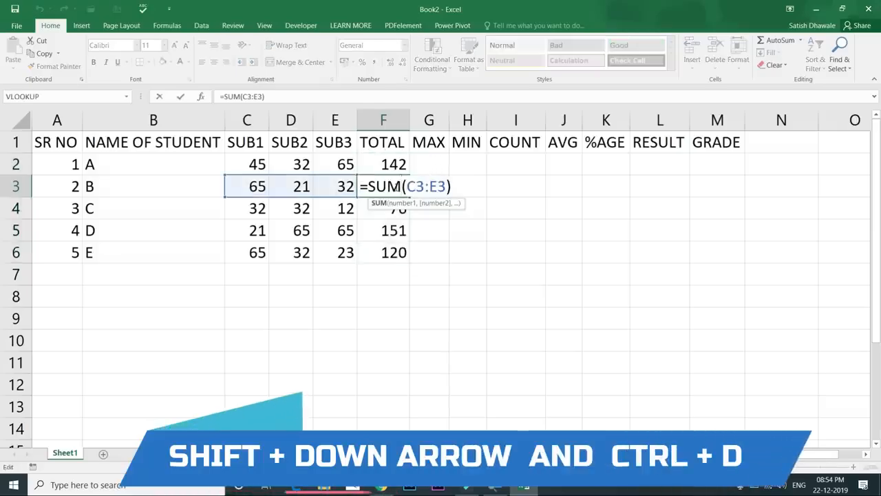
pyautogui.press('Escape')
pyautogui.hotkey('shift', 'Down')
pyautogui.hotkey('shift', 'Down')
pyautogui.hotkey('shift', 'Down')
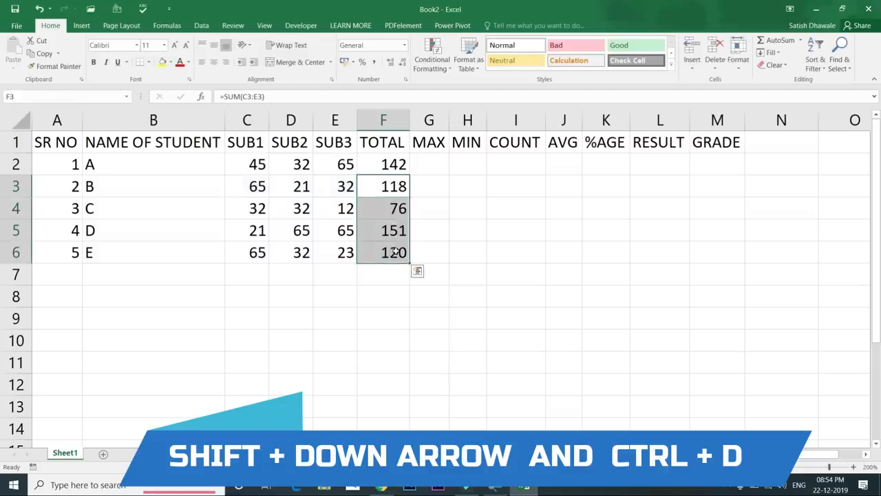
pyautogui.press('Delete')
# Fill the total across F2:F6 with Ctrl+D, then clear F3:F6 again
pyautogui.moveTo(389, 166); pyautogui.dragTo(391, 248)
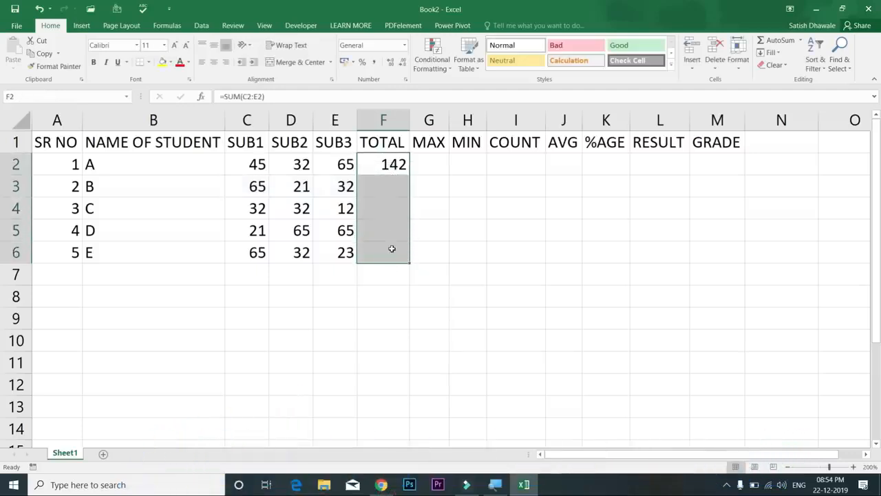
pyautogui.hotkey('ctrl', 'd')
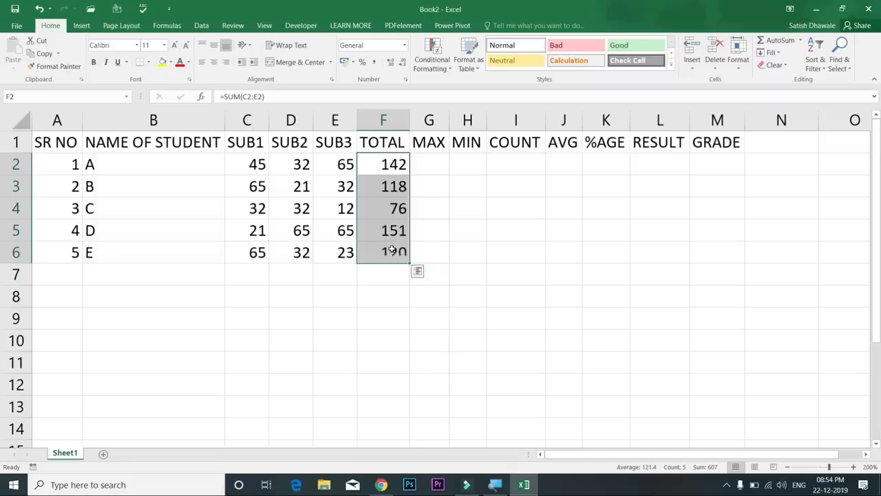
pyautogui.moveTo(396, 186); pyautogui.dragTo(395, 252)
pyautogui.press('Delete')
# Copy the total down once more, check F3's formula, then empty all of F2:F6
pyautogui.click(396, 165)
pyautogui.doubleClick(409, 174)
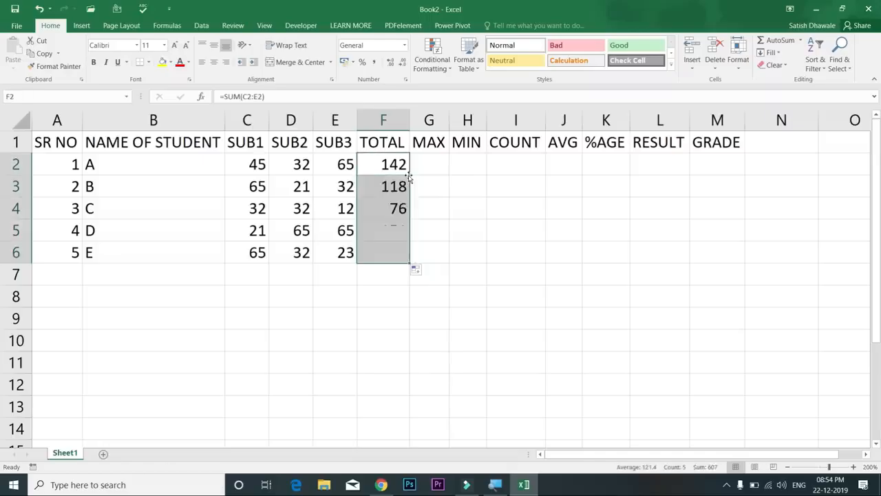
pyautogui.doubleClick(398, 181)
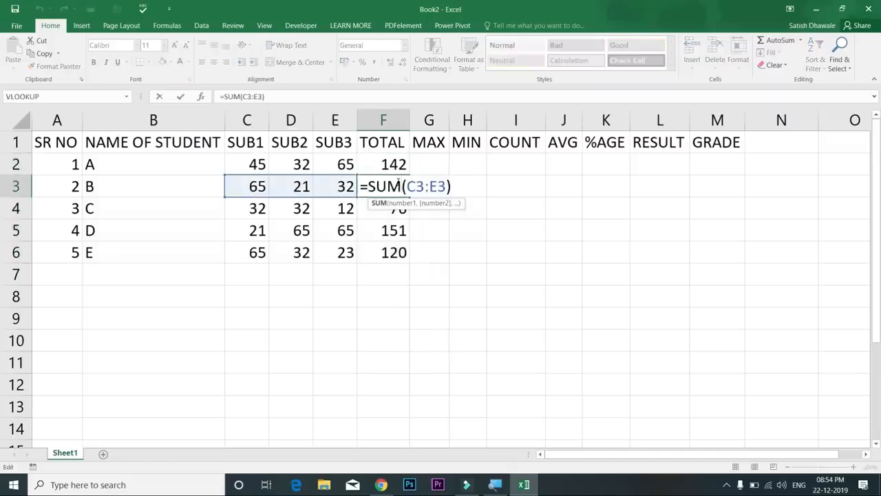
pyautogui.press('Escape')
pyautogui.click(395, 165)
pyautogui.moveTo(396, 165); pyautogui.dragTo(390, 254)
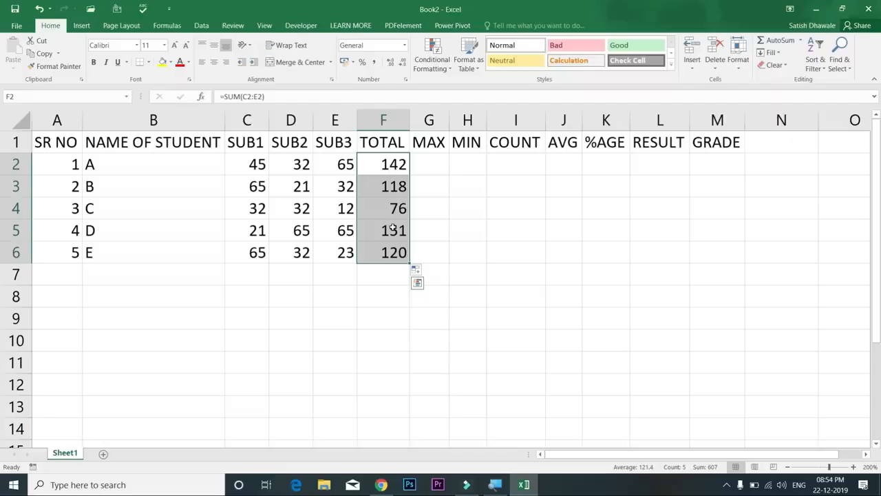
pyautogui.press('Delete')
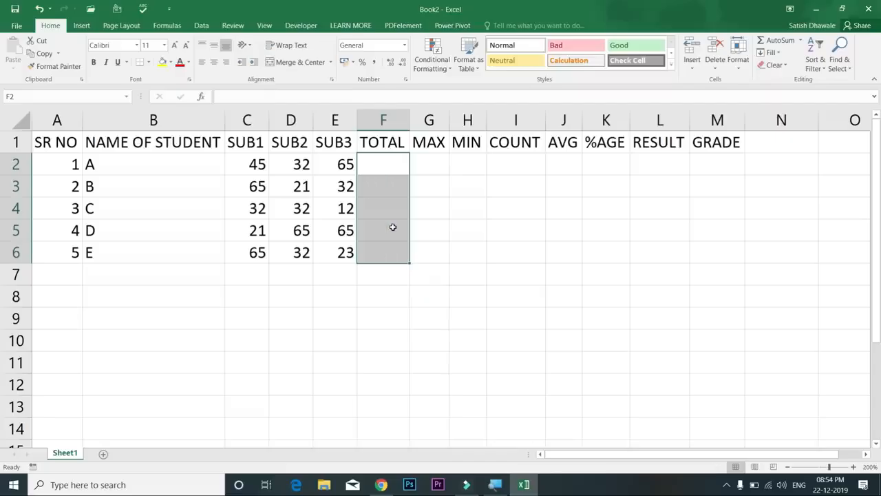
# Select the SUB1, SUB2 and SUB3 mark columns and step through C2:C6
pyautogui.moveTo(257, 163); pyautogui.dragTo(257, 252)
pyautogui.moveTo(300, 160); pyautogui.dragTo(301, 234)
pyautogui.moveTo(341, 162); pyautogui.dragTo(339, 249)
pyautogui.click(257, 166)
pyautogui.click(254, 189)
pyautogui.click(254, 212)
pyautogui.click(257, 235)
pyautogui.click(257, 252)
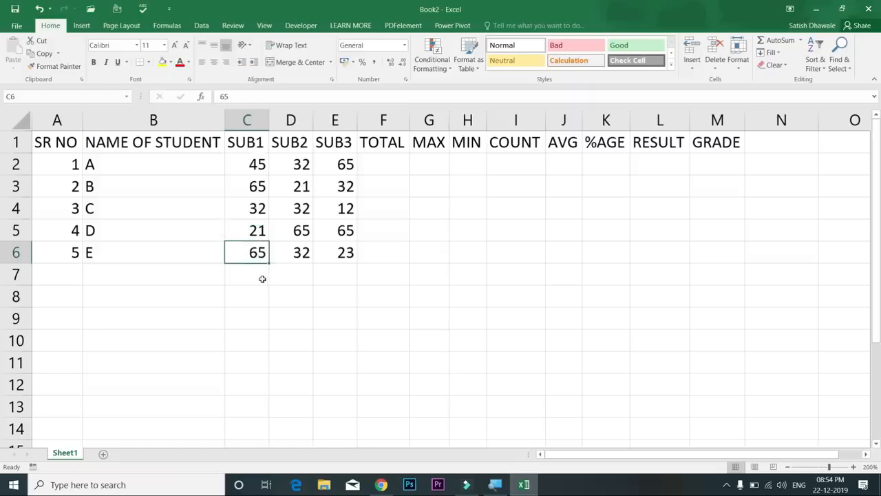
# Add column totals with Alt+= in C7 (228) and D7 (182), then delete them
pyautogui.click(263, 279)
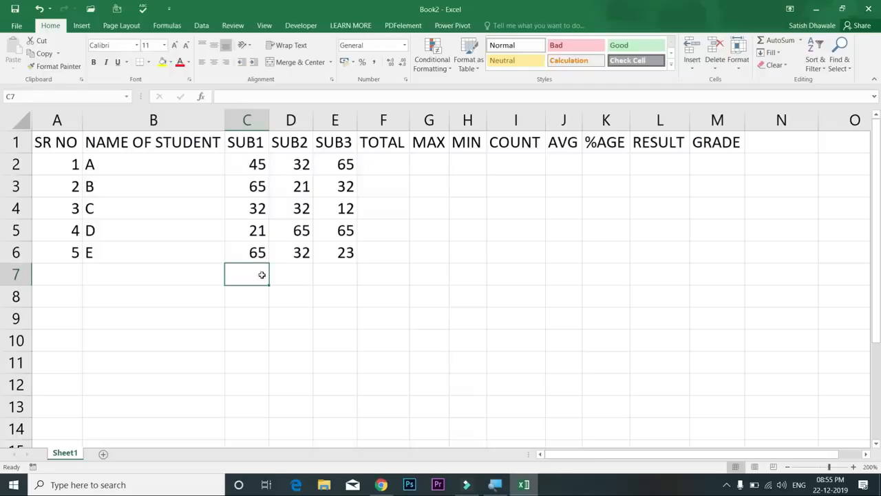
pyautogui.hotkey('alt', '=')
pyautogui.press('Return')
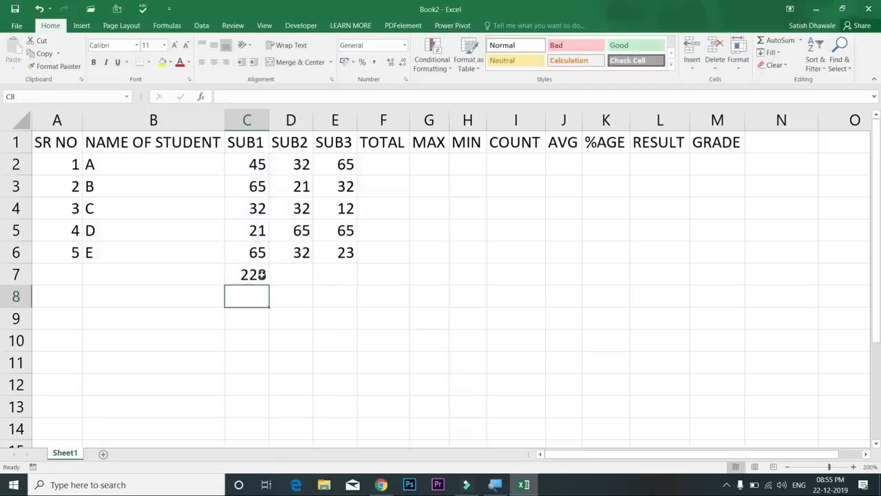
pyautogui.click(293, 277)
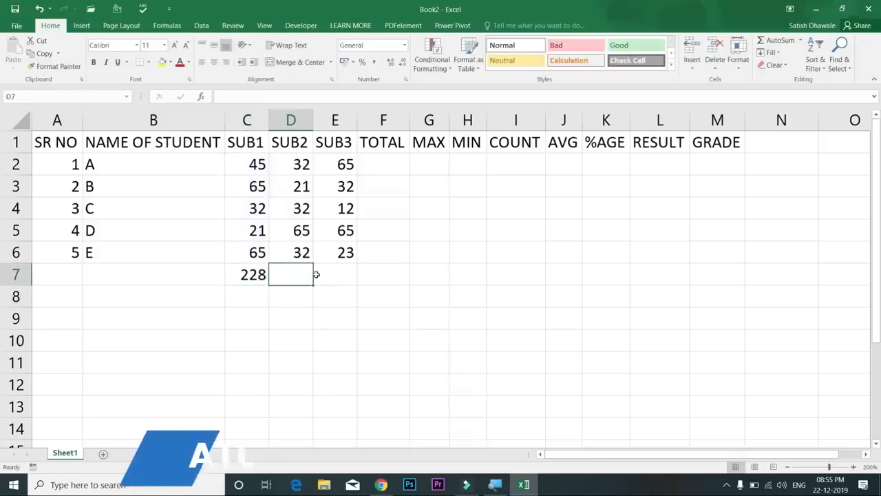
pyautogui.hotkey('alt', '=')
pyautogui.press('Return')
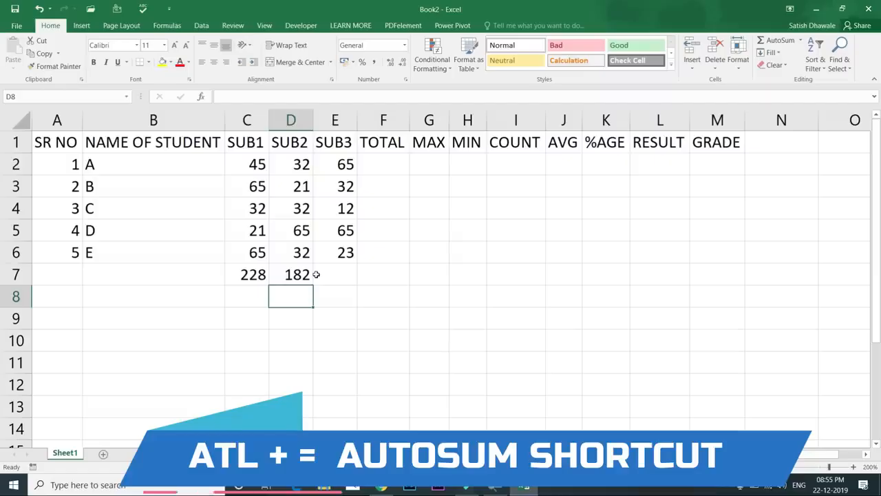
pyautogui.moveTo(254, 275); pyautogui.dragTo(296, 276)
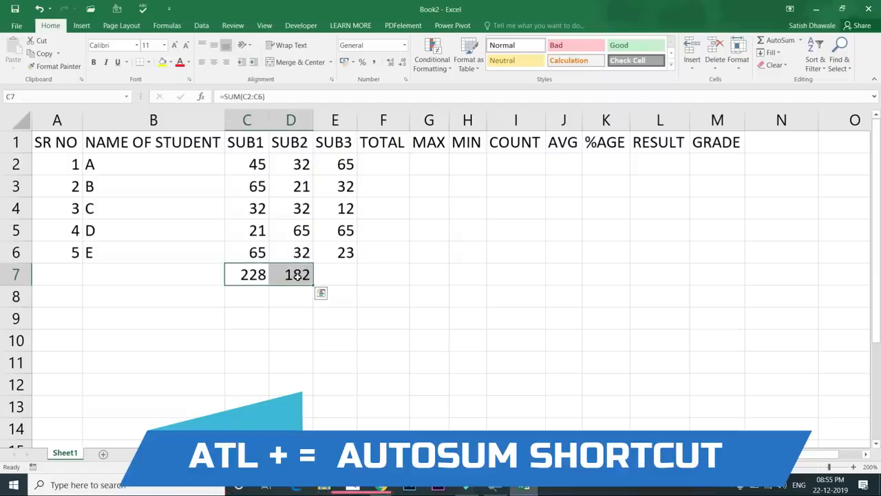
pyautogui.press('Delete')
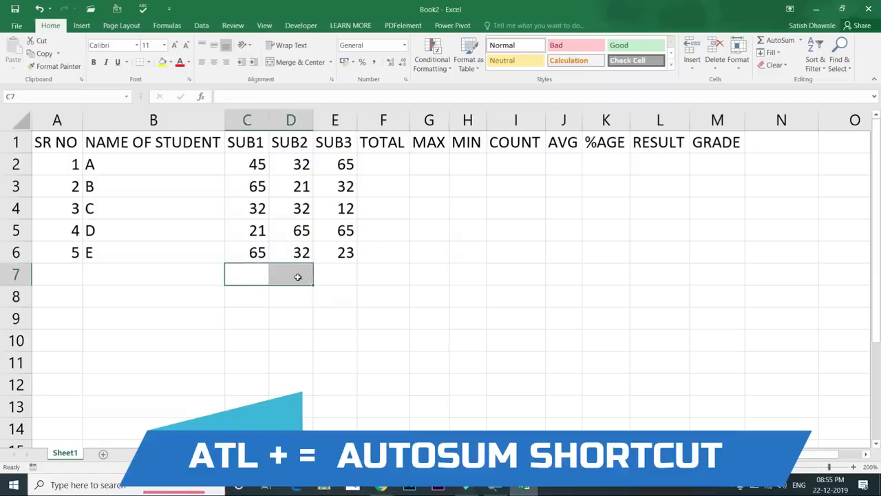
# Sum student A's marks in F2 with Alt+=, giving 142
pyautogui.click(388, 163)
pyautogui.hotkey('alt', '=')
pyautogui.press('Return')
pyautogui.click(389, 163)
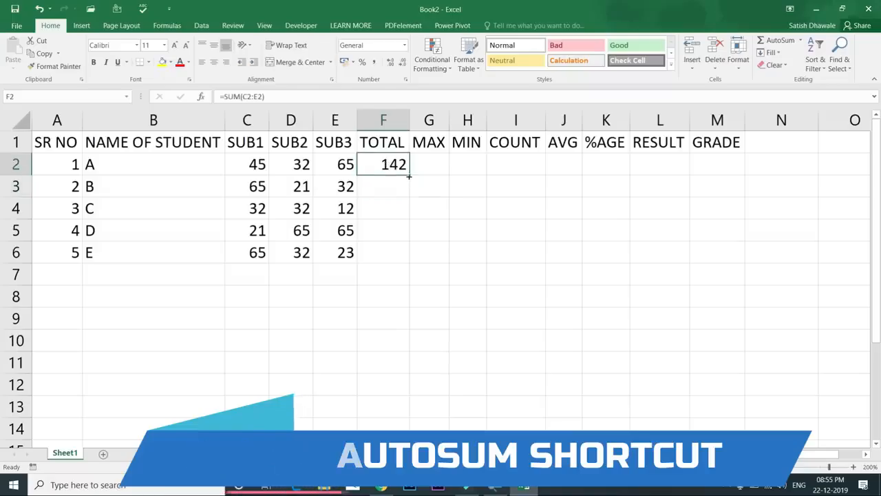
# Fill the totals down to F6 and enter =MAX(C2:E2) in G2 via AutoSum Max
pyautogui.doubleClick(409, 177)
pyautogui.click(432, 168)
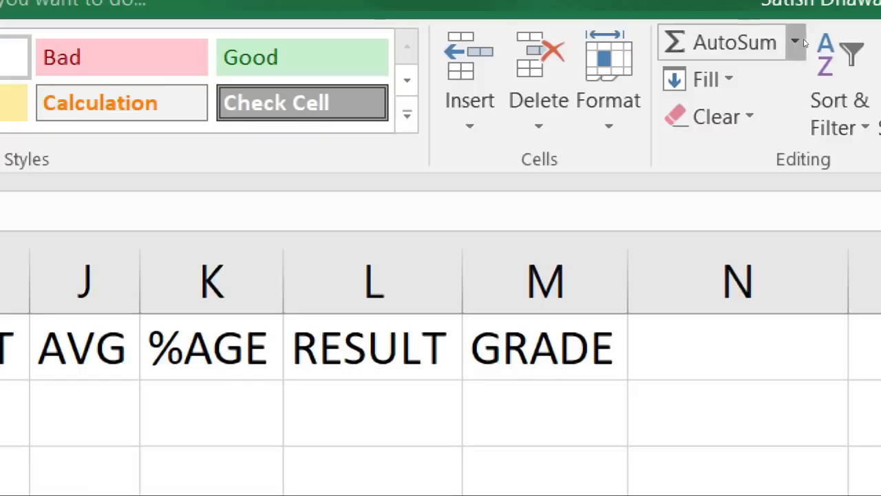
pyautogui.click(796, 43)
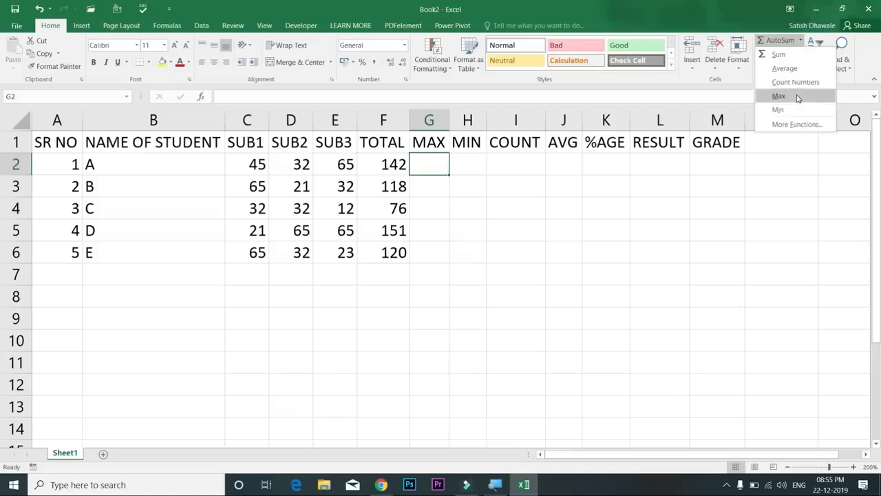
pyautogui.click(760, 152)
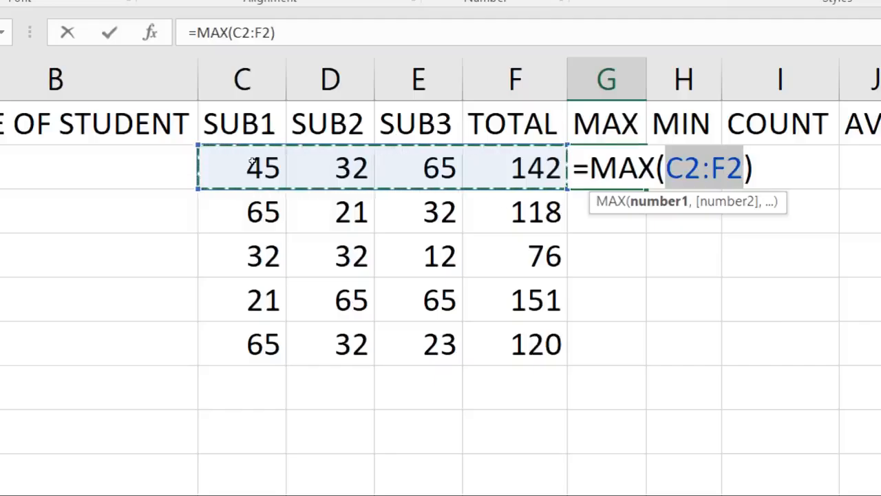
pyautogui.moveTo(253, 164); pyautogui.dragTo(444, 168)
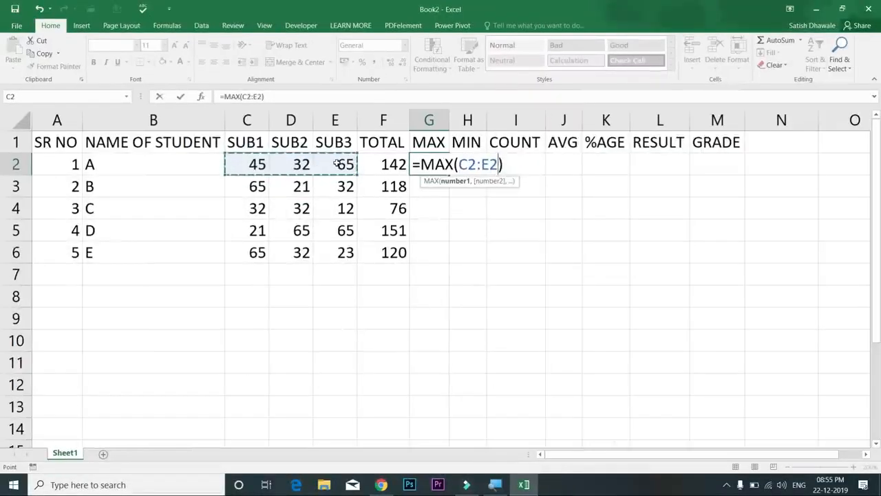
pyautogui.press('Return')
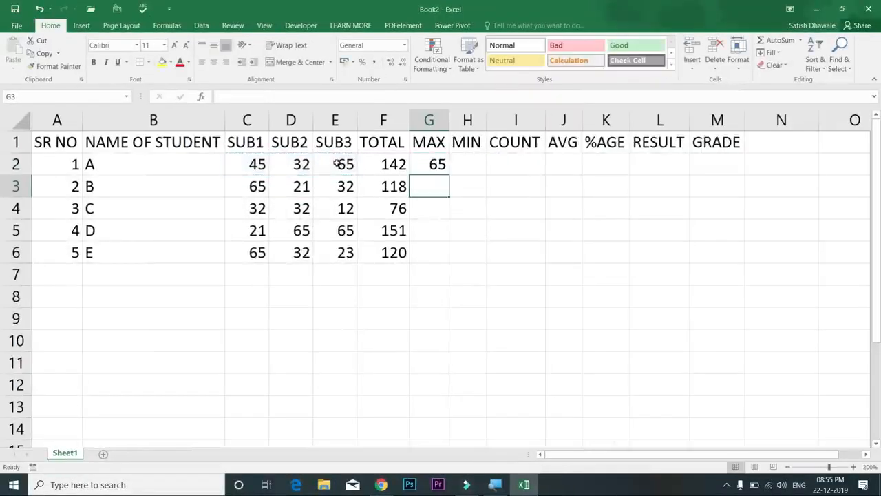
# Copy the MAX formula down to G6, giving 65, 65, 32, 65, 65
pyautogui.click(417, 163)
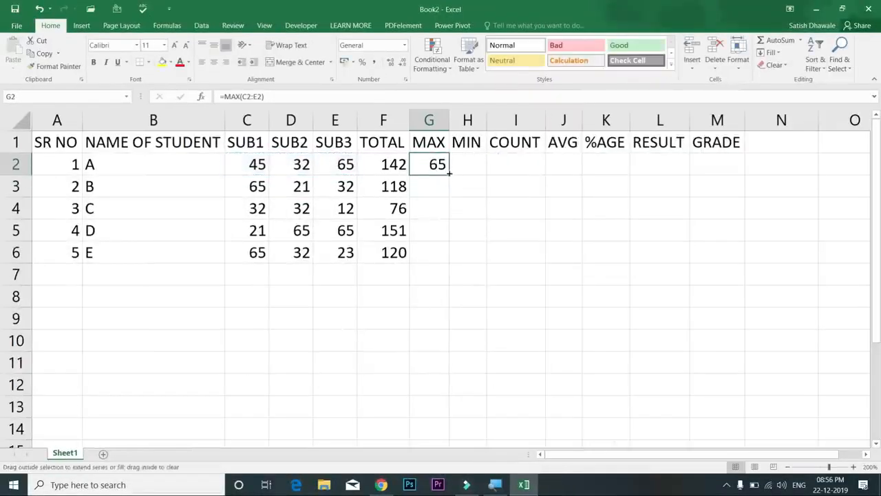
pyautogui.doubleClick(449, 175)
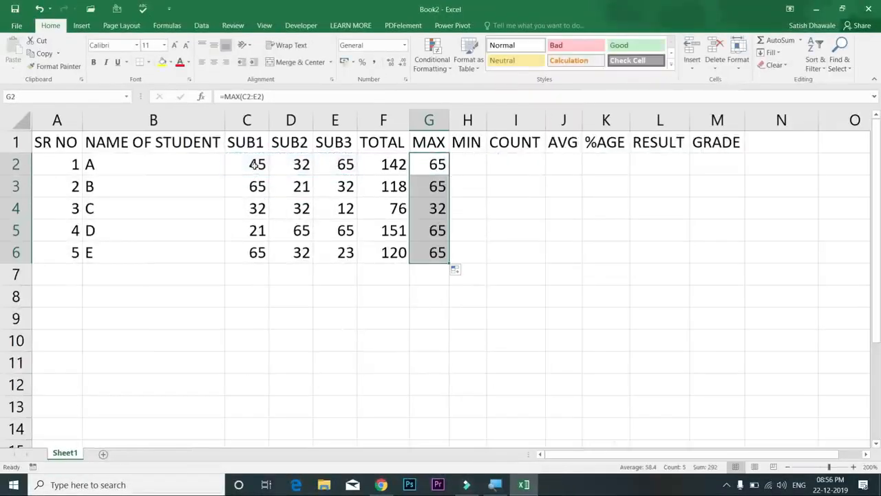
pyautogui.moveTo(254, 166); pyautogui.dragTo(335, 169)
pyautogui.moveTo(259, 186); pyautogui.dragTo(344, 186)
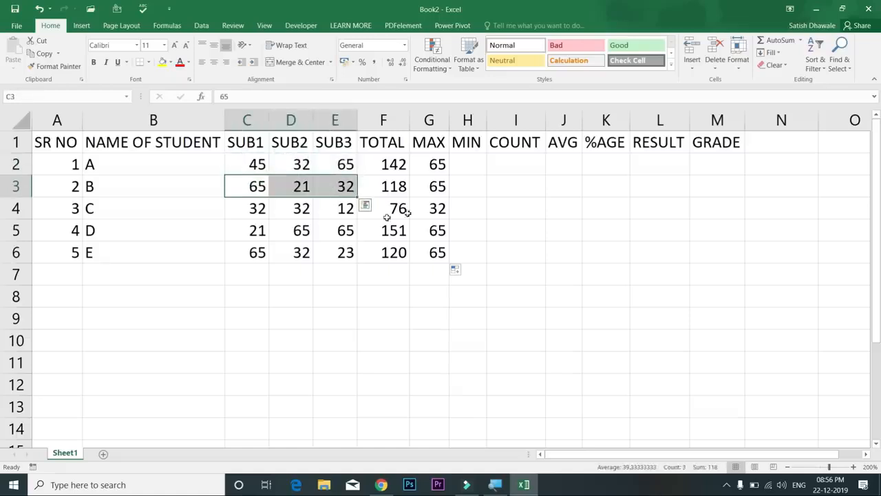
pyautogui.moveTo(438, 168); pyautogui.dragTo(452, 264)
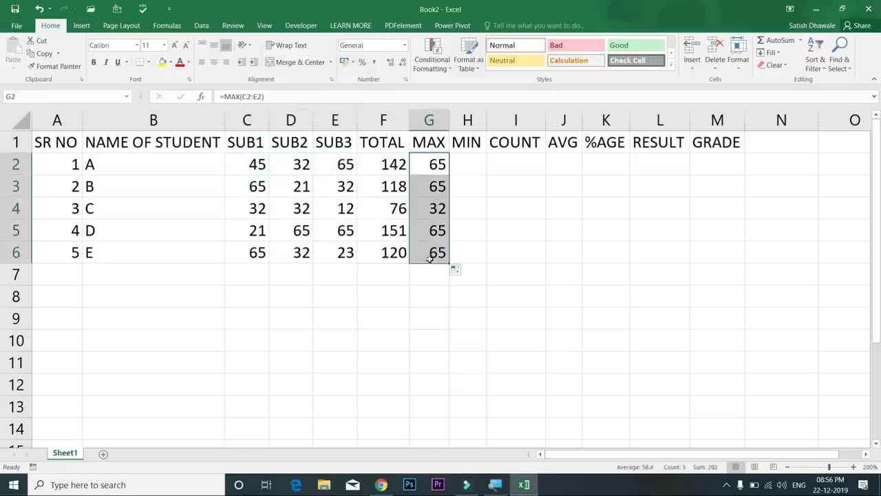
# Enter =MIN(C2:E2) in H2 and =COUNT(C2:E2) in I2
pyautogui.click(466, 160)
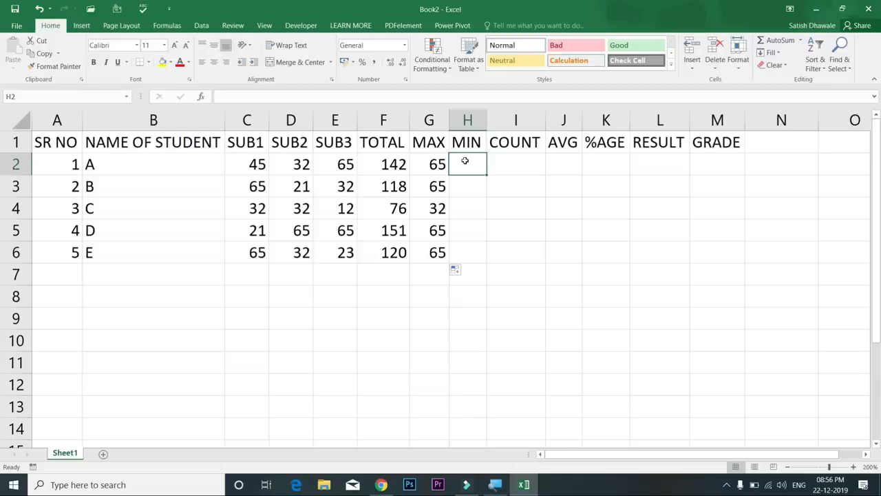
pyautogui.write('=MIN')
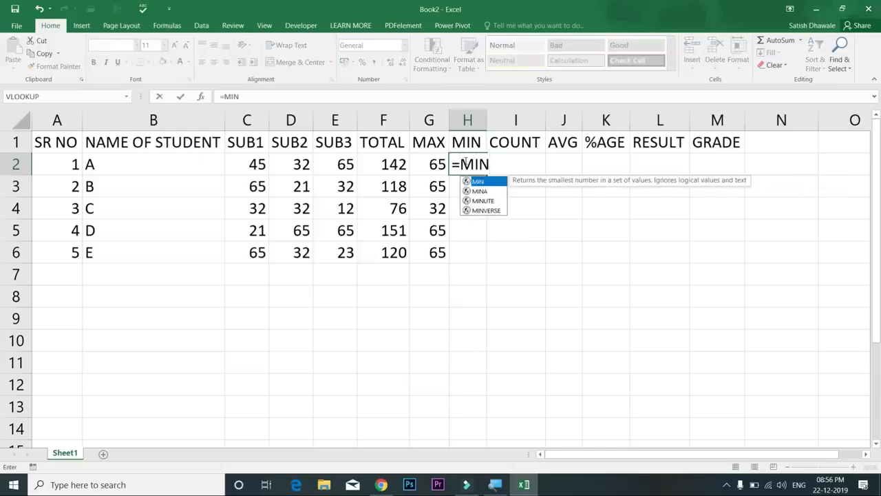
pyautogui.write('(')
pyautogui.moveTo(254, 167); pyautogui.dragTo(343, 165)
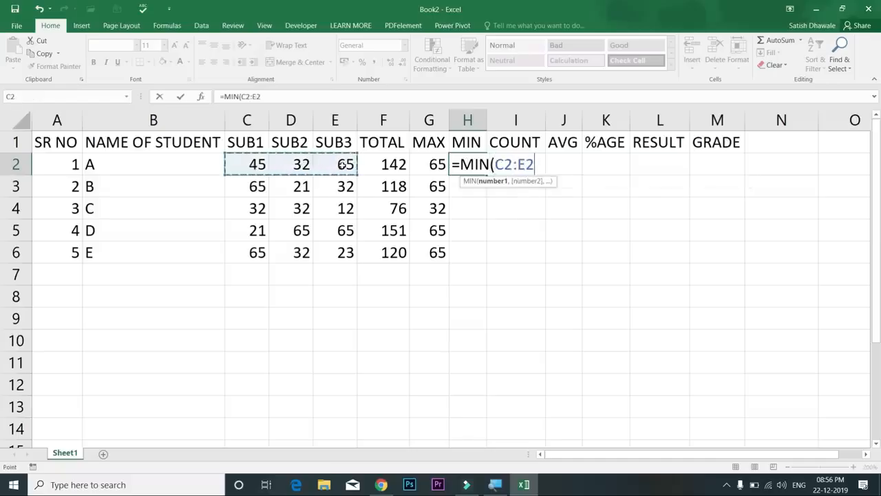
pyautogui.press('Return')
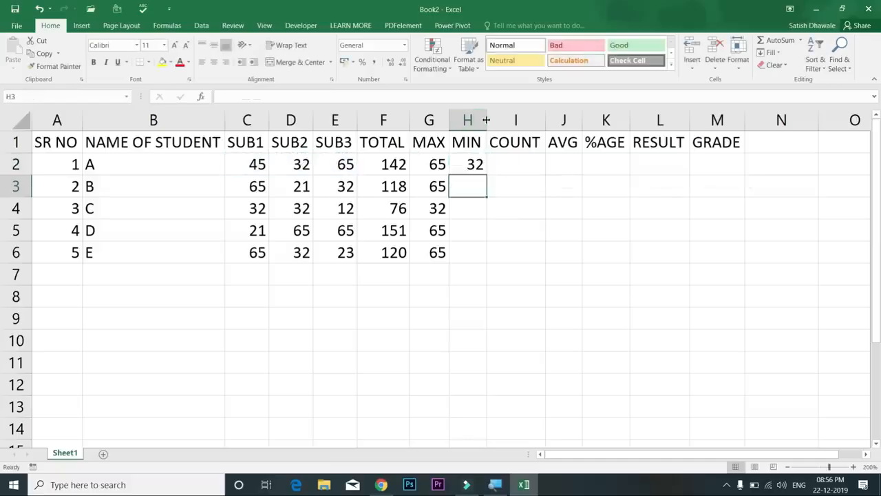
pyautogui.click(497, 169)
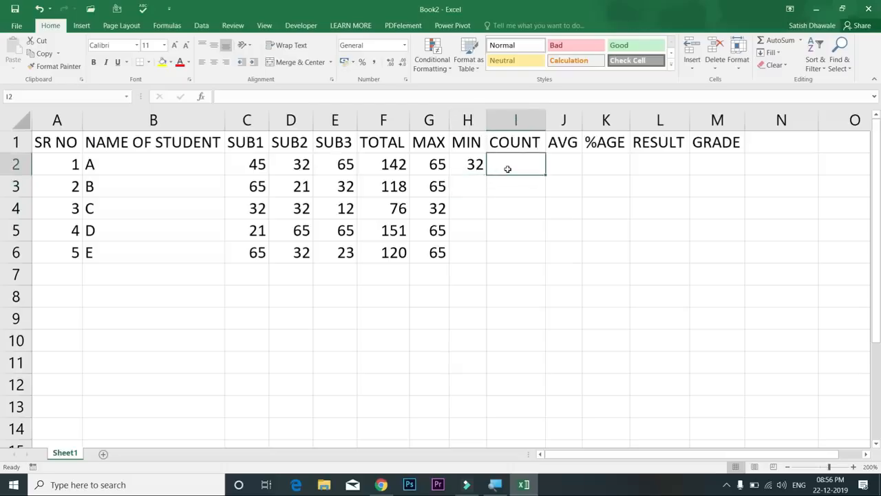
pyautogui.write('=COUN')
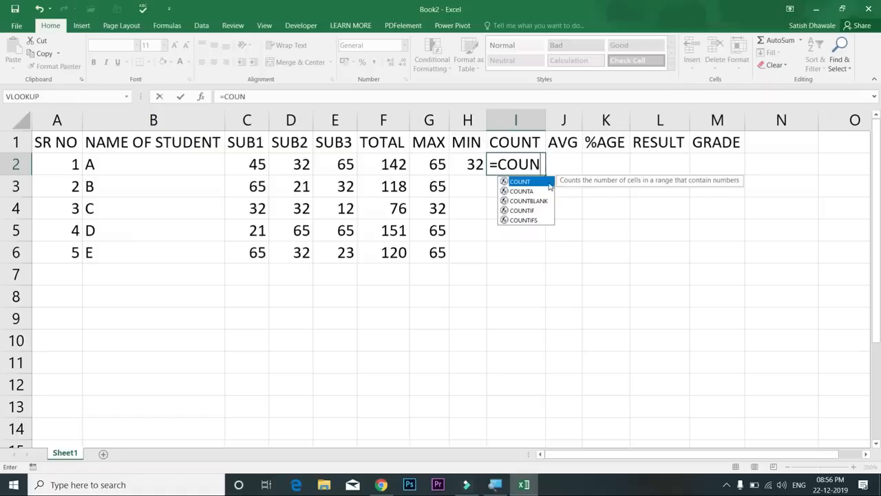
pyautogui.doubleClick(521, 181)
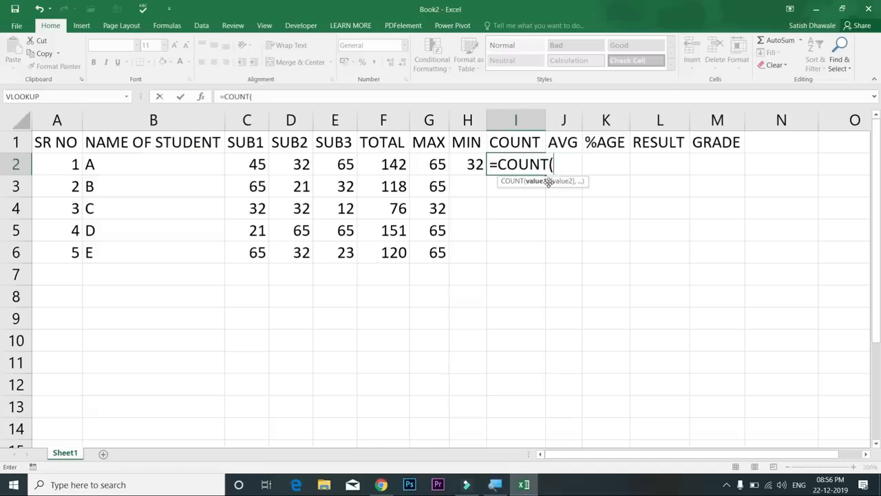
pyautogui.moveTo(256, 164); pyautogui.dragTo(341, 161)
pyautogui.write(')')
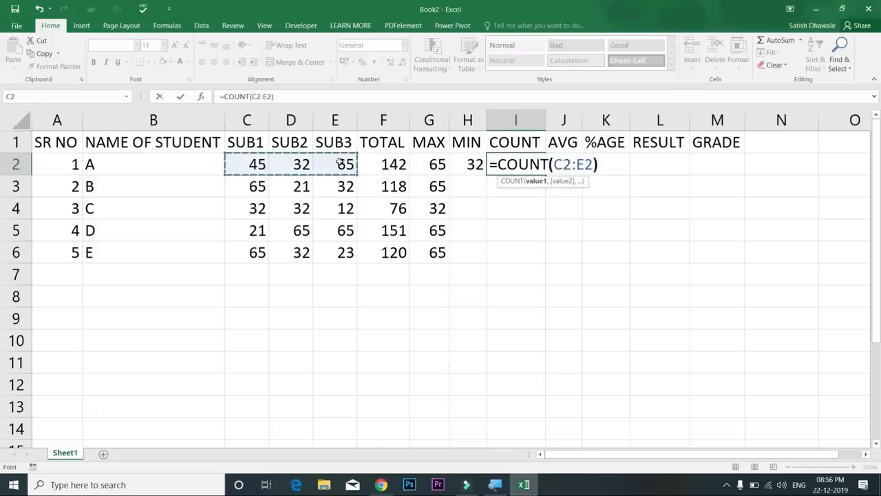
pyautogui.press('Return')
# Fill MIN and COUNT down to row 6: minimums 32, 21, 12, 21, 23, counts all 3
pyautogui.click(471, 164)
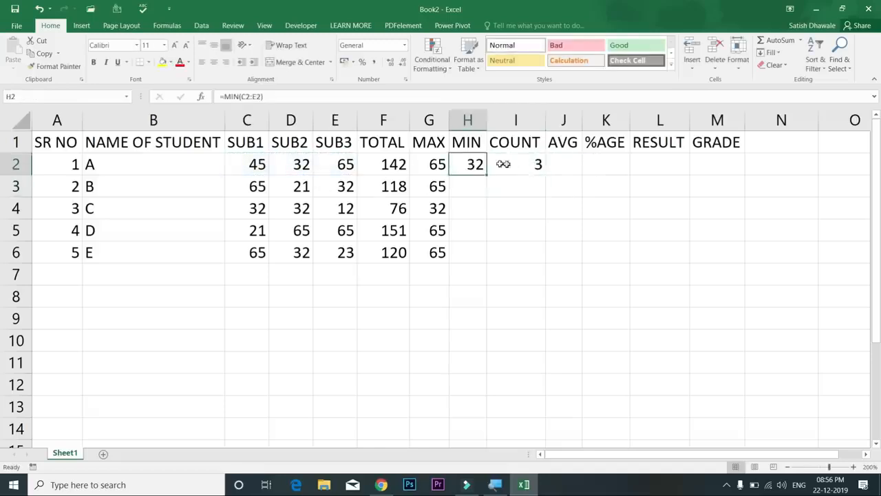
pyautogui.moveTo(504, 164); pyautogui.dragTo(542, 172)
pyautogui.doubleClick(546, 176)
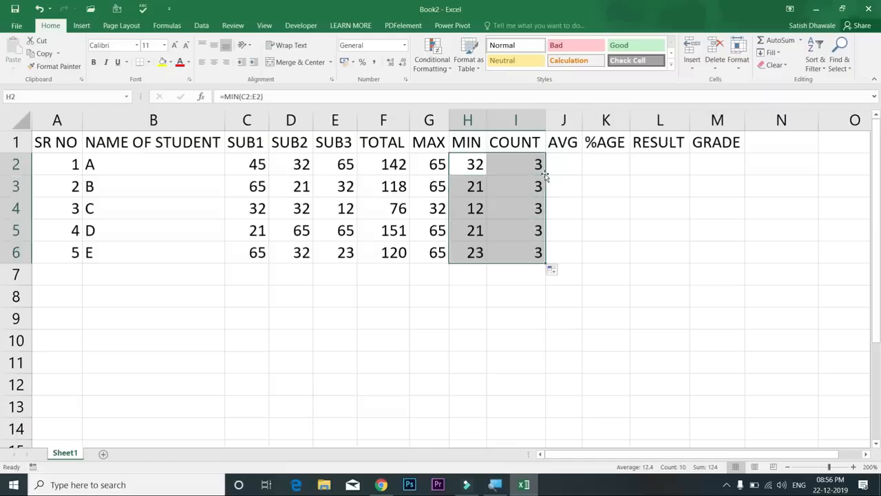
pyautogui.click(533, 165)
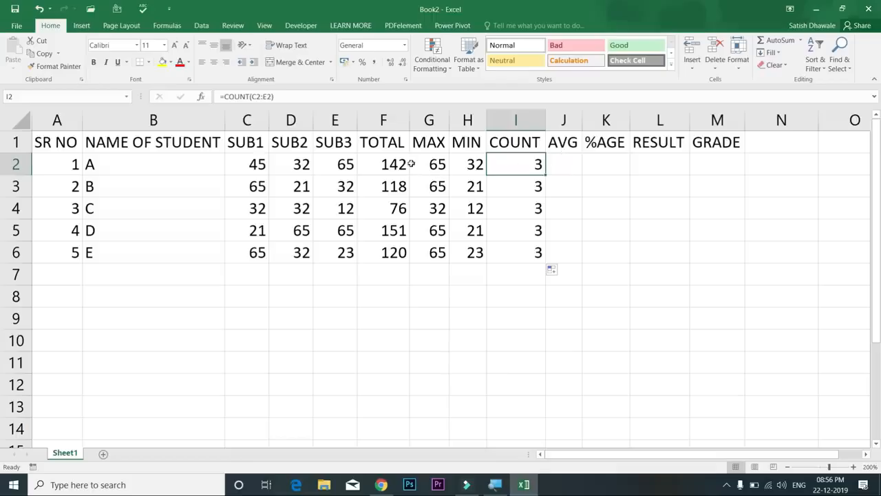
# Clear the MAX, MIN and COUNT results from columns G to I
pyautogui.moveTo(400, 164); pyautogui.dragTo(538, 251)
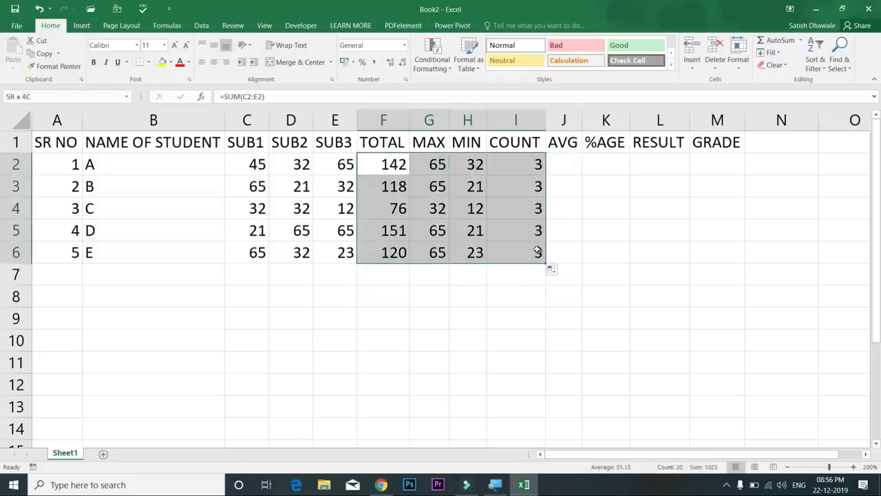
pyautogui.moveTo(396, 165); pyautogui.dragTo(396, 252)
pyautogui.moveTo(433, 169); pyautogui.dragTo(517, 267)
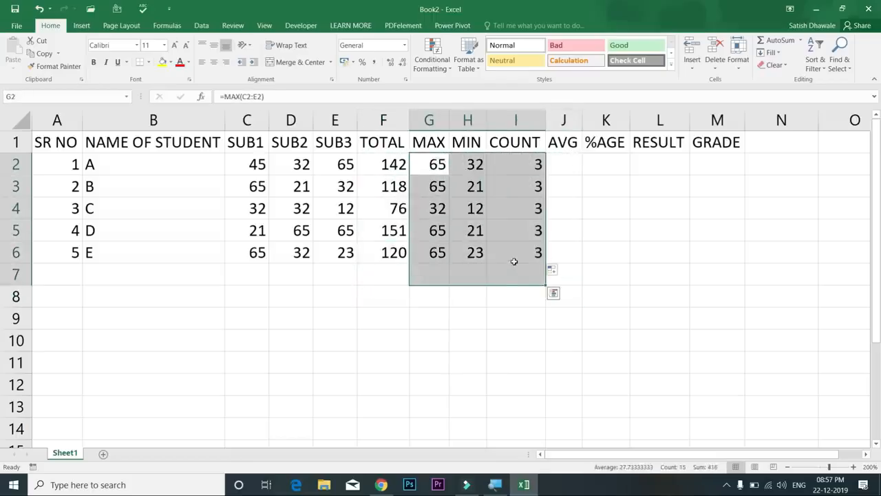
pyautogui.press('Delete')
# Re-enter =MAX(C2:E2) in G2 using the Alt, H, U, M shortcut, giving 65
pyautogui.click(429, 166)
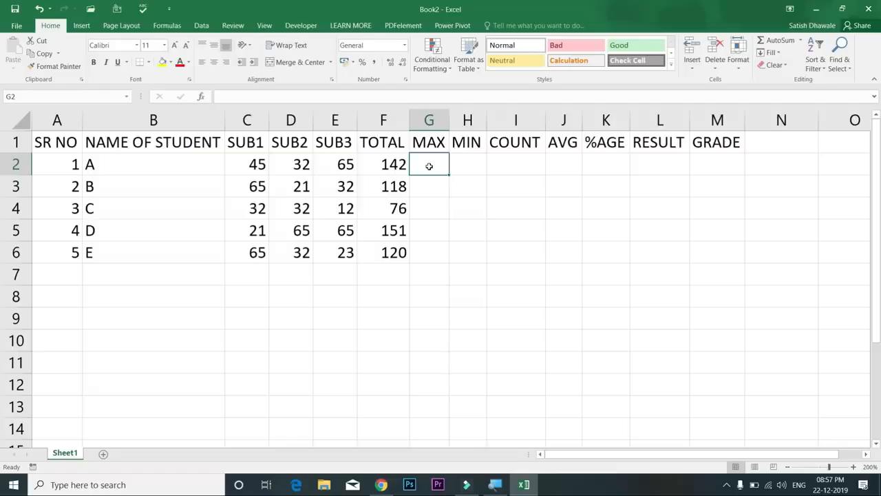
pyautogui.press('alt')
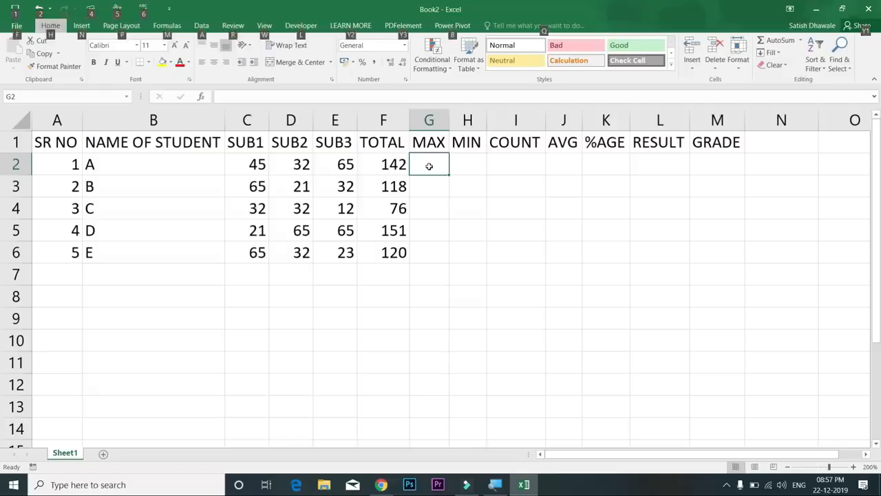
pyautogui.press('h')
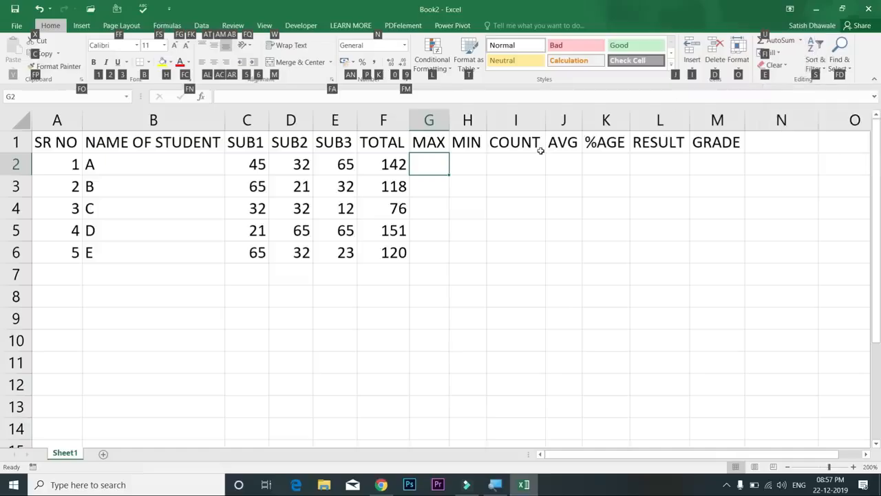
pyautogui.press('u')
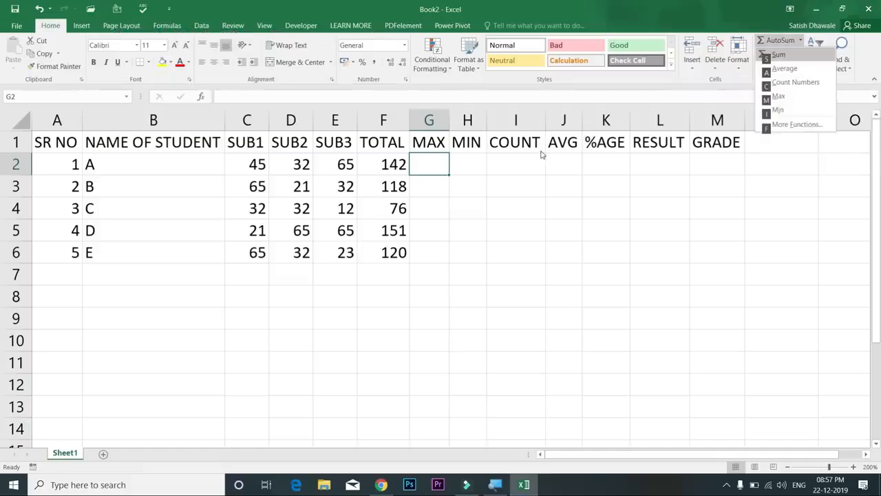
pyautogui.press('m')
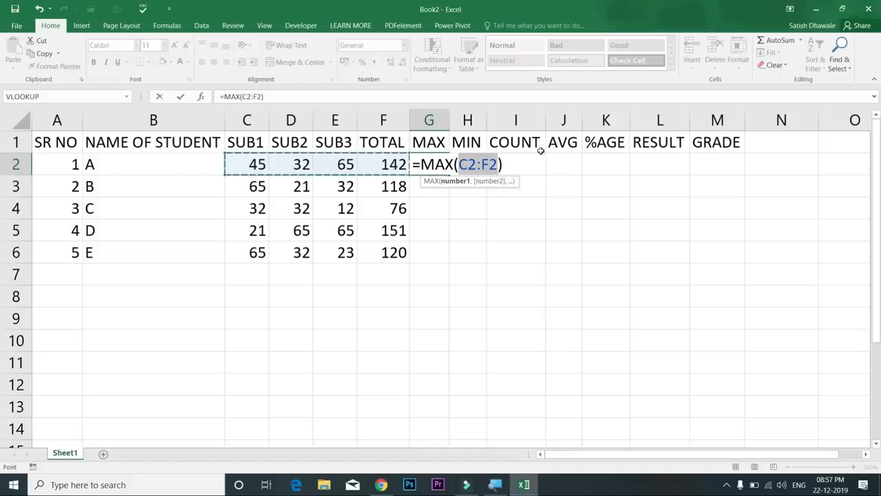
pyautogui.hotkey('shift', 'Left')
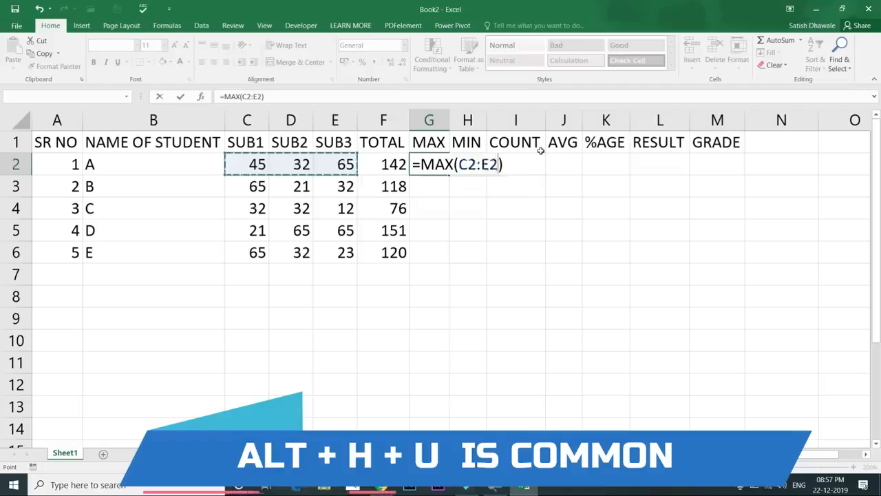
pyautogui.press('Return')
pyautogui.press('Up')
pyautogui.press('Right')
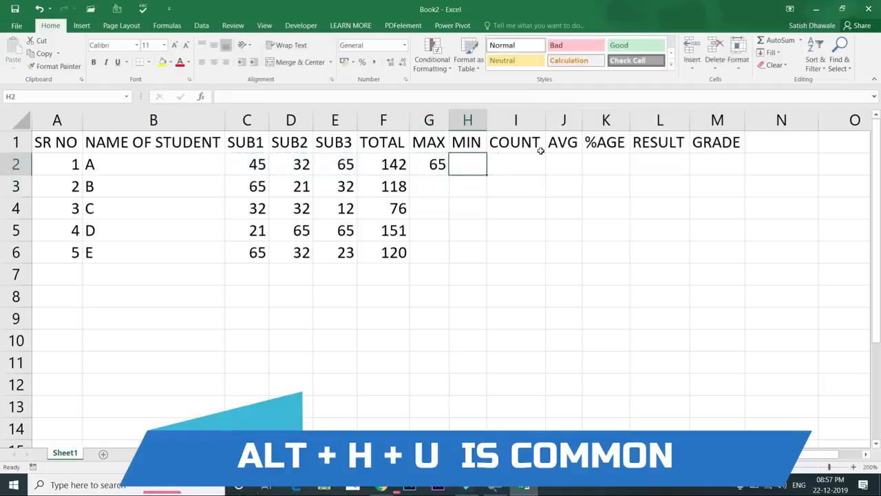
# Enter =MIN(C2:E2) in H2 using Alt, H, U, I, giving 32, then move to I2
pyautogui.press('alt')
pyautogui.press('h')
pyautogui.press('u')
pyautogui.press('i')
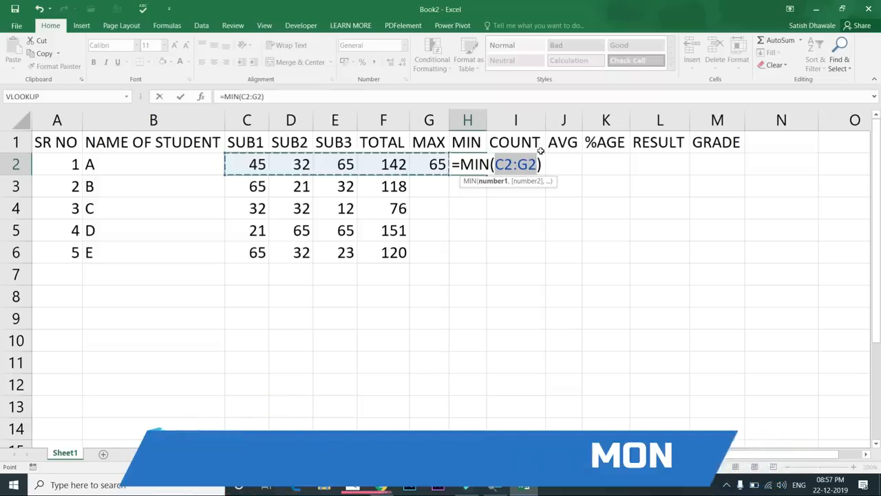
pyautogui.hotkey('shift', 'Left')
pyautogui.hotkey('shift', 'Left')
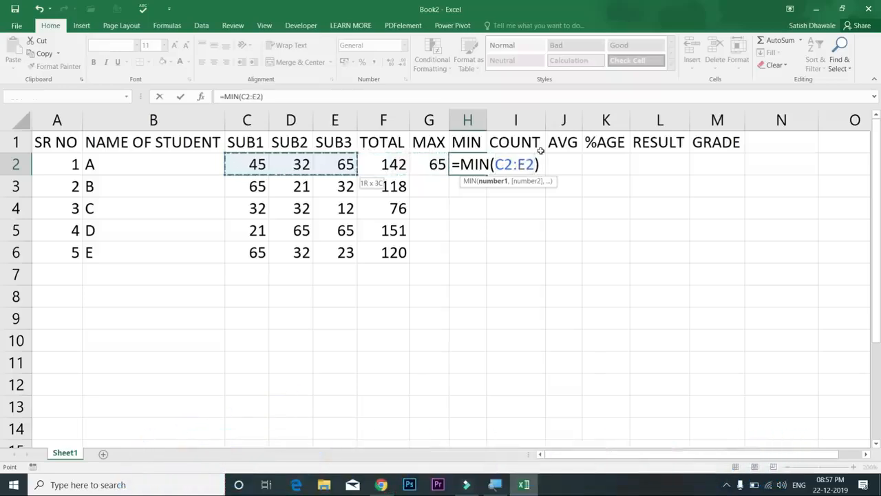
pyautogui.press('Return')
pyautogui.press('Up')
pyautogui.press('Right')
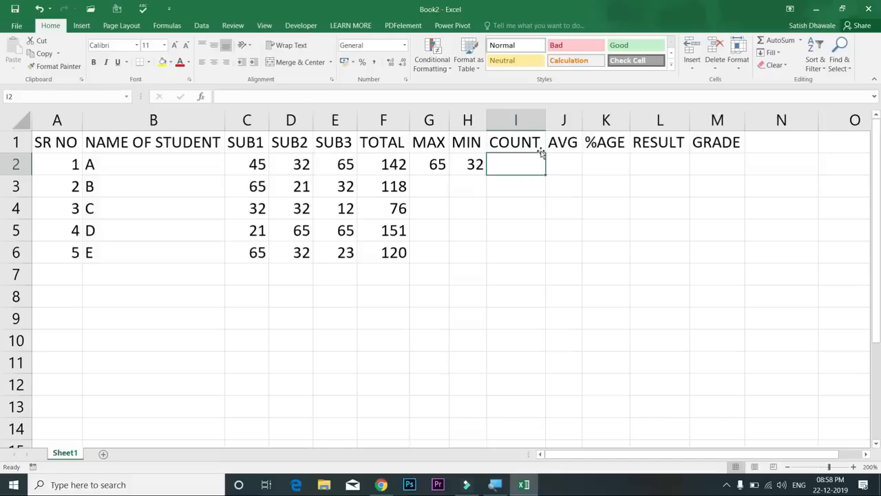
# Insert a COUNT formula in I2 limited to student A's subject marks
pyautogui.hotkey('alt', 'h')
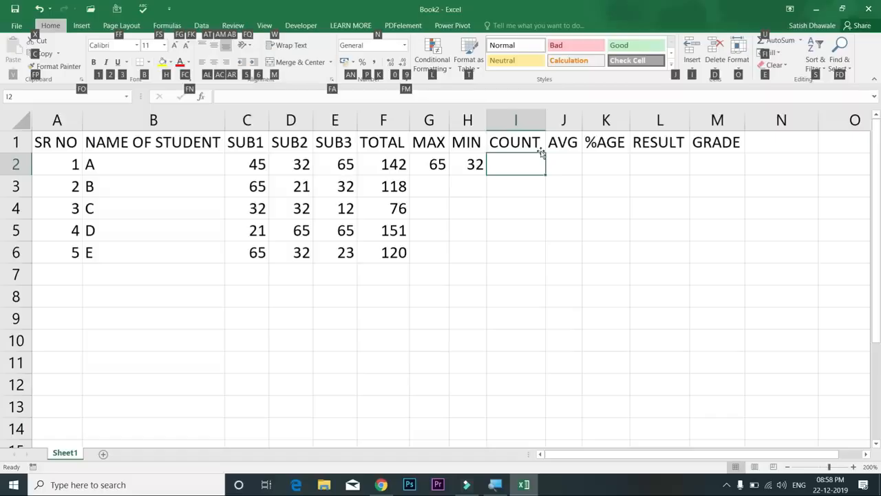
pyautogui.press('u')
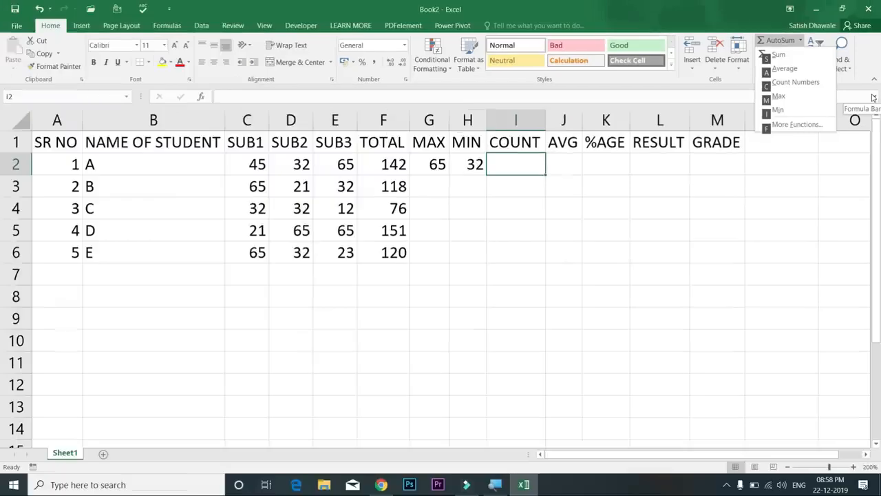
pyautogui.press('c')
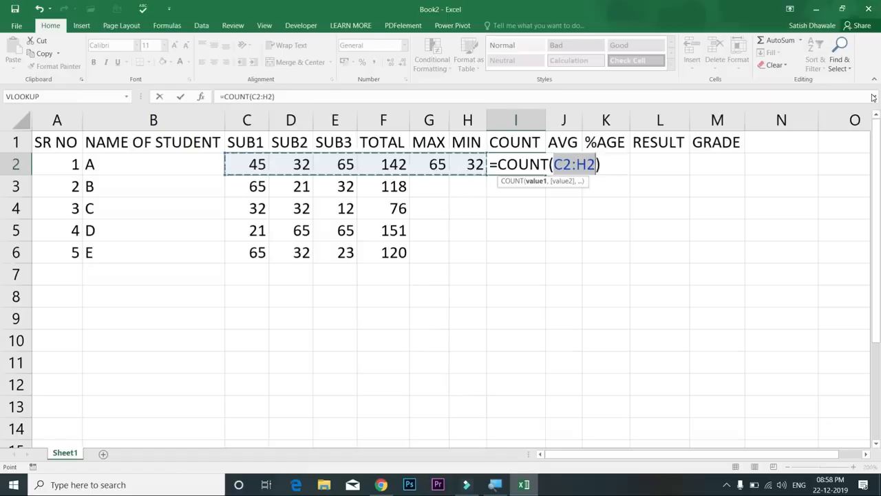
pyautogui.hotkey('shift', 'Left')
pyautogui.hotkey('shift', 'Left')
pyautogui.hotkey('shift', 'Left')
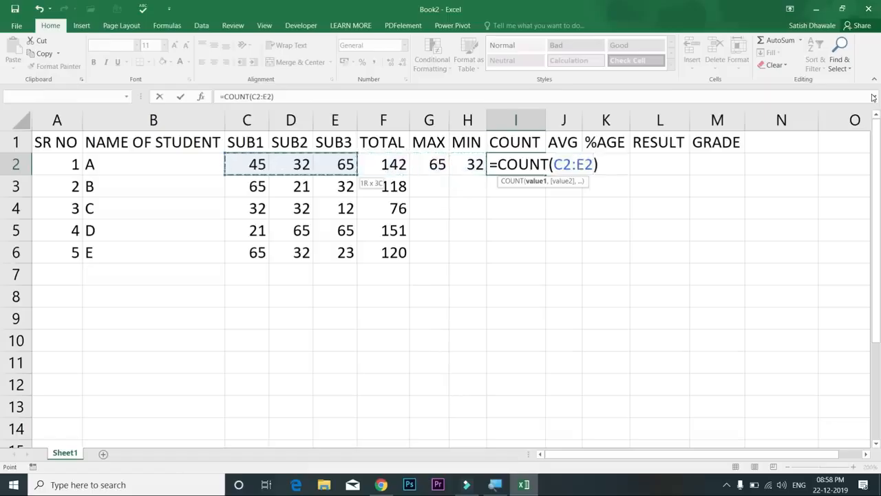
pyautogui.press('Return')
# Insert an AVERAGE formula in J2 limited to student A's subject marks
pyautogui.press('Up')
pyautogui.press('Right')
pyautogui.hotkey('alt', 'h')
pyautogui.press('u')
pyautogui.press('a')
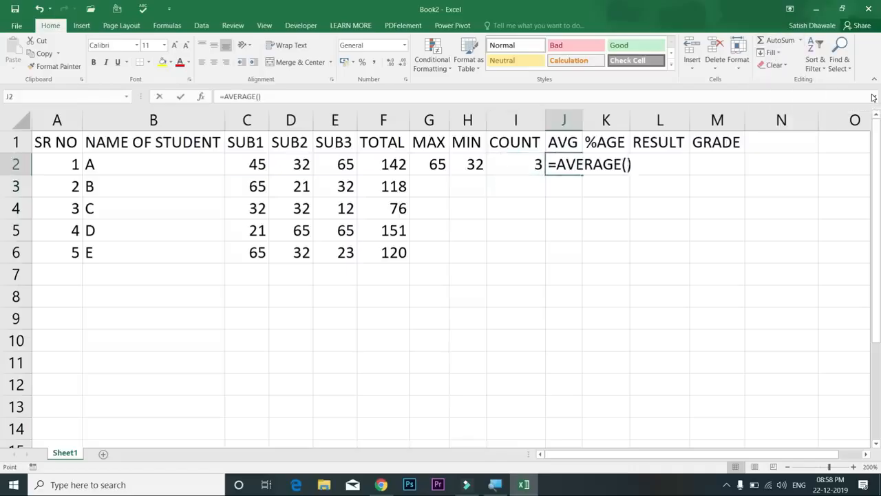
pyautogui.hotkey('shift', 'Left')
pyautogui.hotkey('shift', 'Left')
pyautogui.hotkey('shift', 'Left')
pyautogui.hotkey('shift', 'Left')
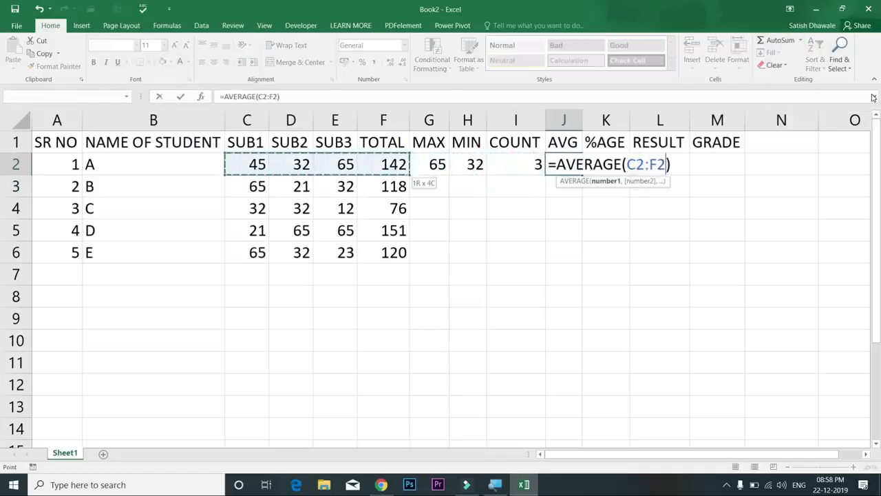
pyautogui.press('Return')
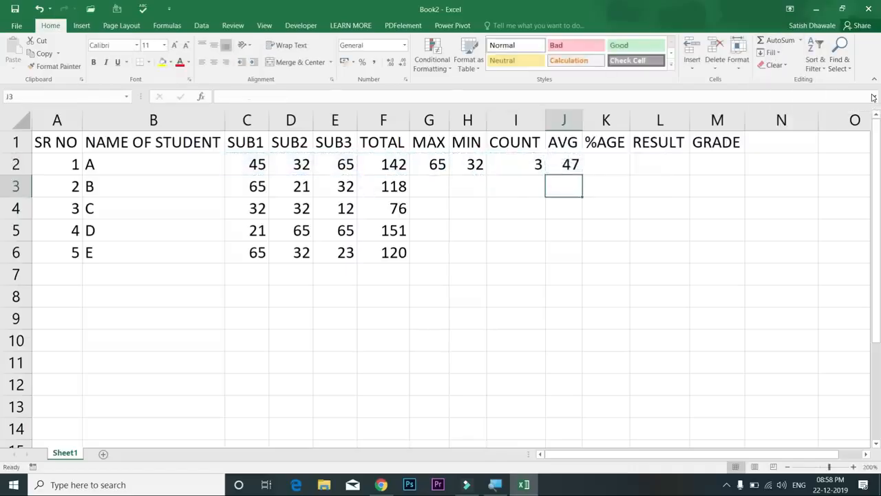
# Fill the MAX, MIN, COUNT and AVG formulas in G2:J6 down to all five students
pyautogui.press('Up')
pyautogui.press('Up')
pyautogui.press('Left')
pyautogui.press('Left')
pyautogui.press('Left')
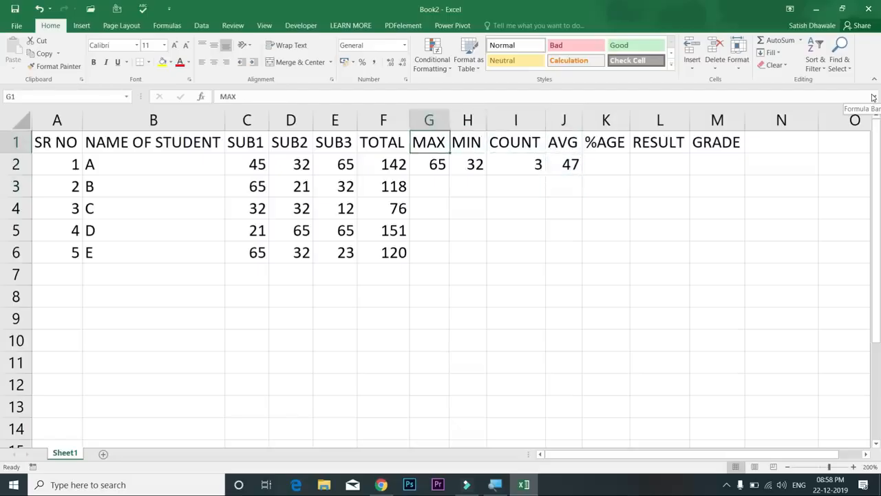
pyautogui.press('Down')
pyautogui.hotkey('shift', 'Right')
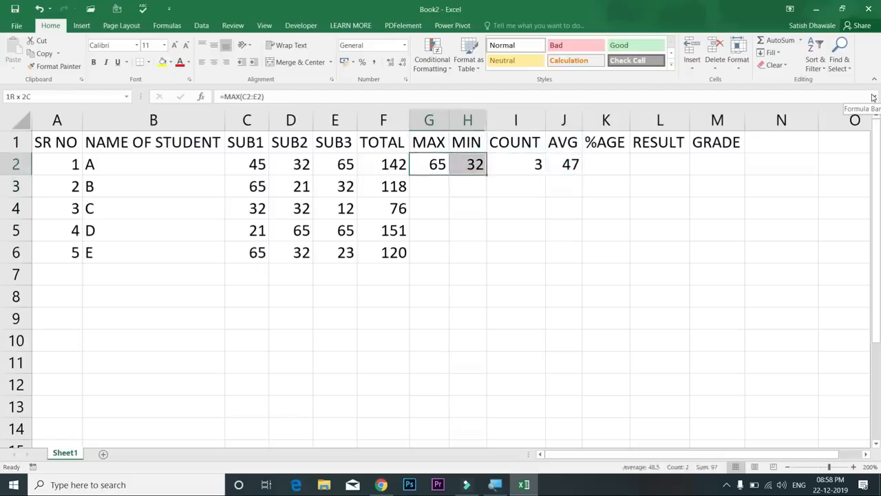
pyautogui.hotkey('shift', 'Right')
pyautogui.hotkey('shift', 'Right')
pyautogui.hotkey('shift', 'Down')
pyautogui.hotkey('shift', 'Down')
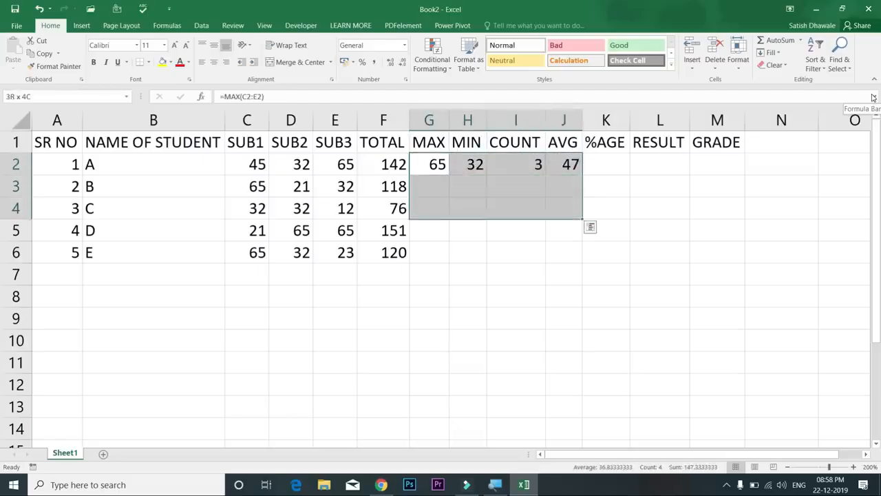
pyautogui.hotkey('shift', 'Down')
pyautogui.hotkey('shift', 'Down')
pyautogui.hotkey('ctrl', 'd')
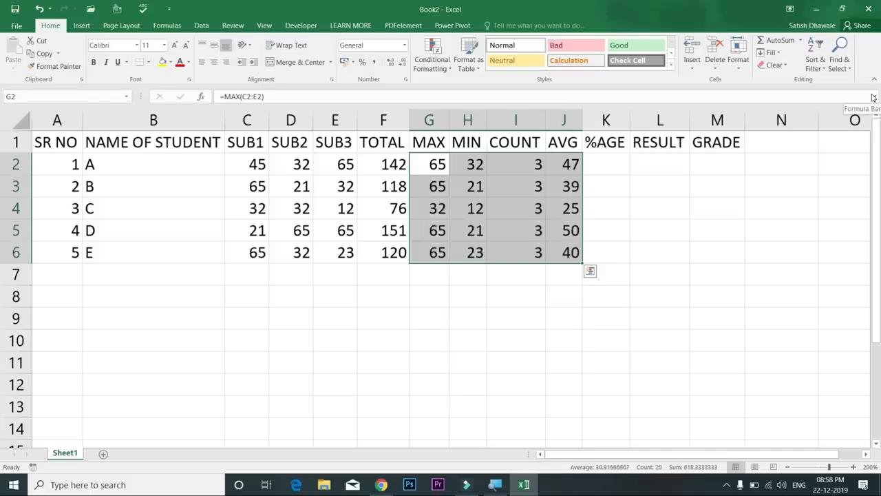
pyautogui.press('Right')
pyautogui.press('Right')
pyautogui.press('Right')
pyautogui.press('Right')
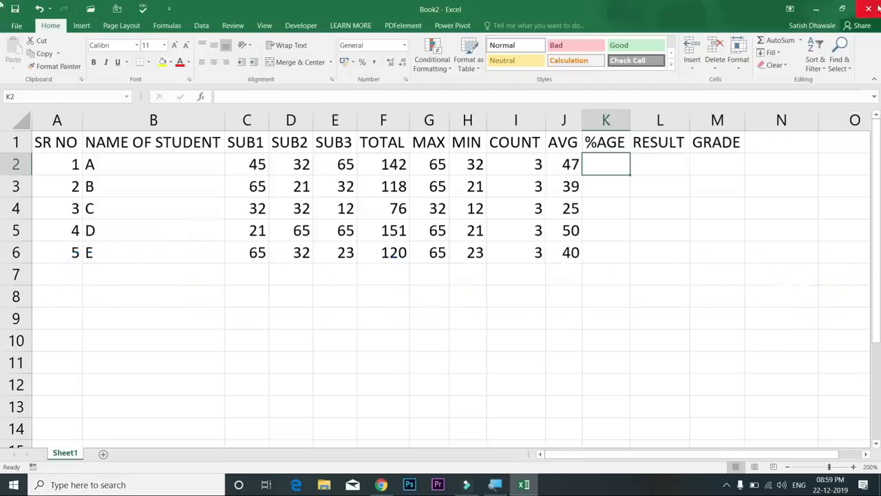
# Widen column J to show full averages like 47.33333333, and select J2:J6
pyautogui.moveTo(582, 116); pyautogui.dragTo(618, 122)
pyautogui.moveTo(582, 164); pyautogui.dragTo(581, 252)
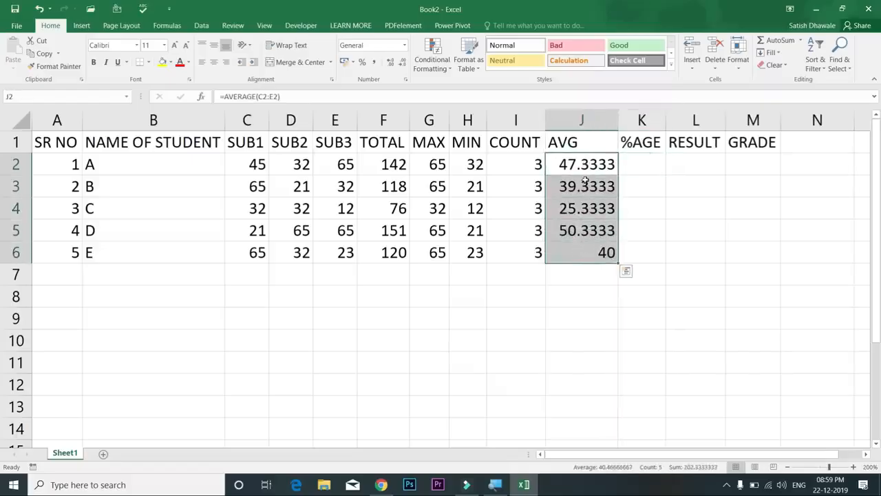
pyautogui.moveTo(617, 122); pyautogui.dragTo(659, 126)
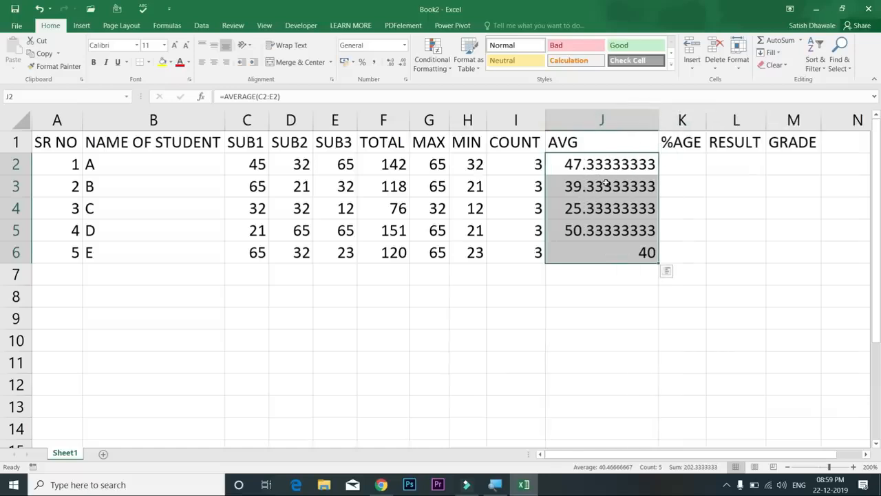
pyautogui.moveTo(603, 164); pyautogui.dragTo(601, 248)
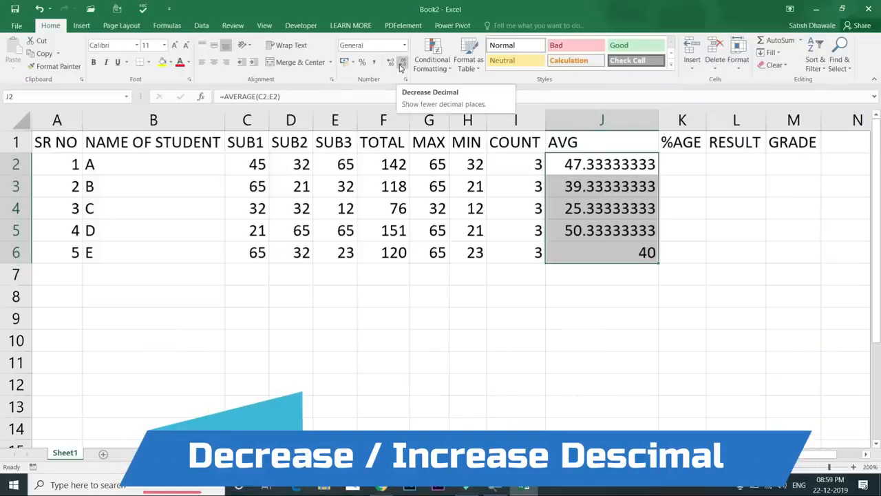
# Round the averages in J2:J6 to two decimal places (47.33, 39.33, 40.00)
pyautogui.click(402, 63)
pyautogui.click(401, 63)
pyautogui.click(401, 63)
pyautogui.click(402, 63)
pyautogui.click(401, 63)
pyautogui.click(402, 62)
pyautogui.click(402, 63)
pyautogui.click(401, 62)
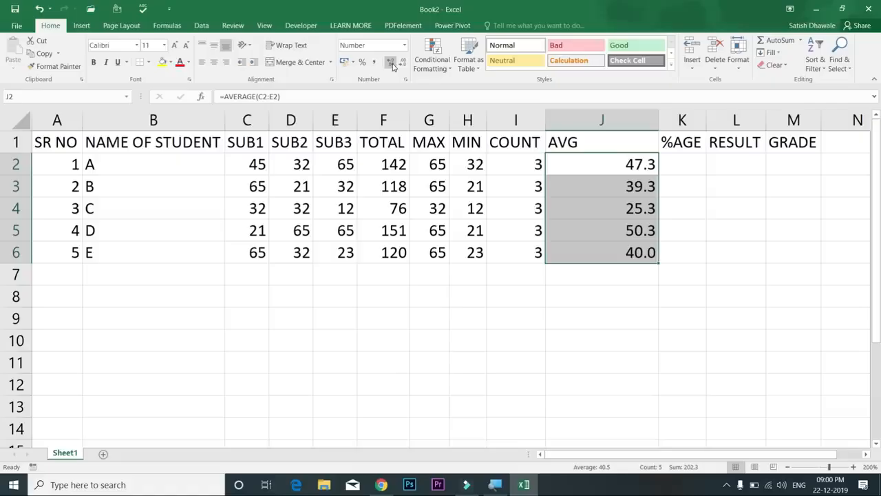
pyautogui.click(391, 64)
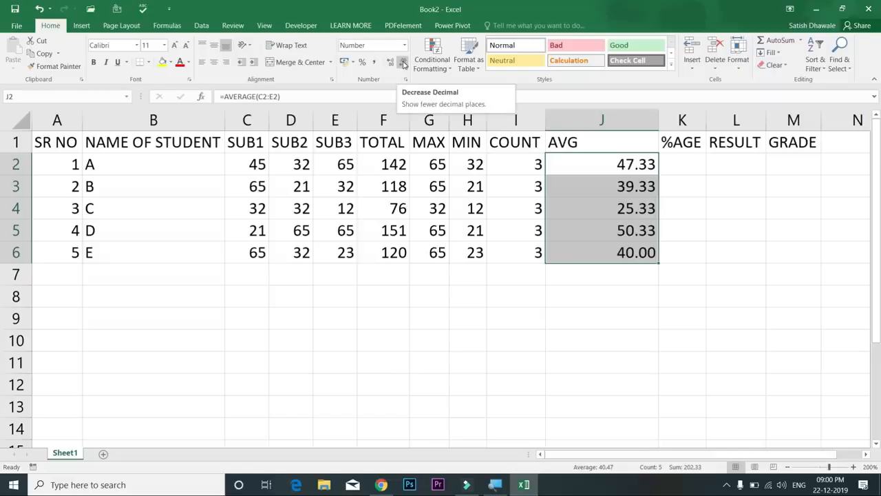
pyautogui.click(404, 63)
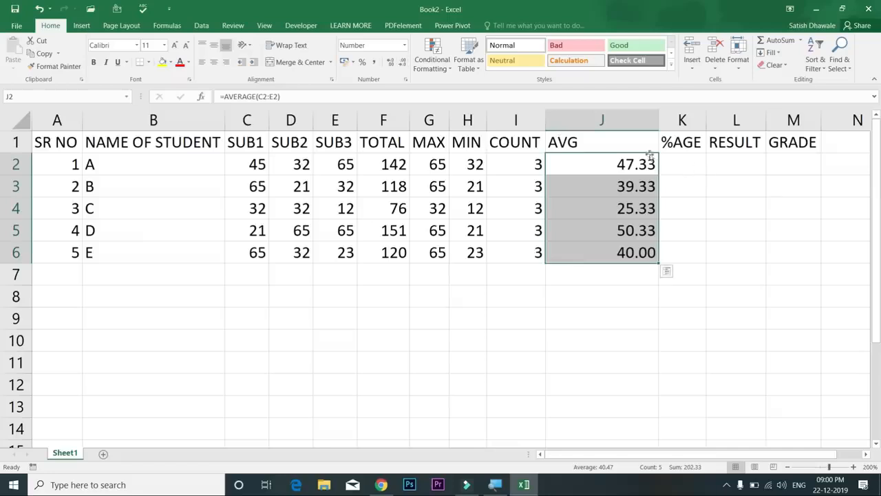
# Autofit column J to fit the two-decimal averages
pyautogui.doubleClick(659, 123)
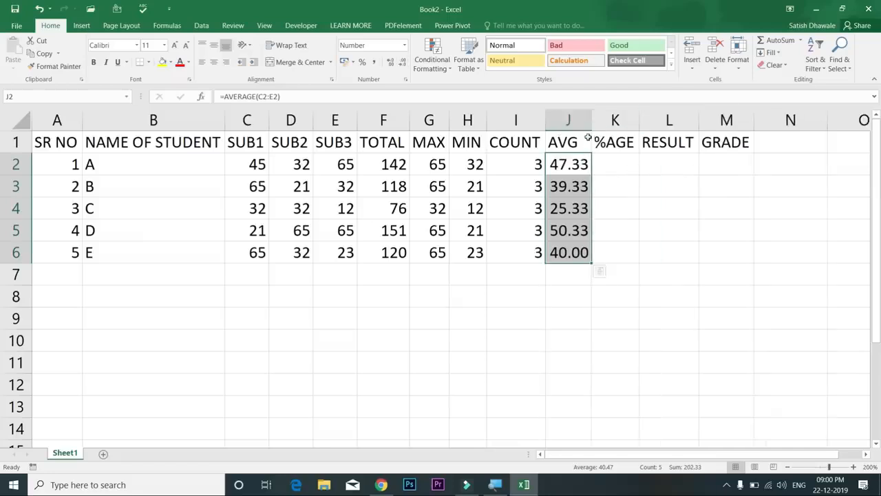
pyautogui.moveTo(586, 164); pyautogui.dragTo(583, 252)
pyautogui.click(622, 165)
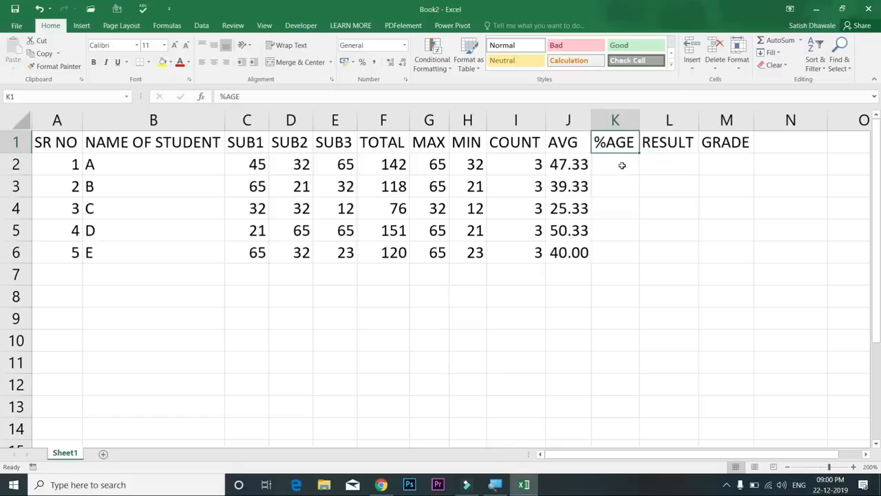
# Enter =F2/300*100 in K2 for student A's percentage
pyautogui.write('=')
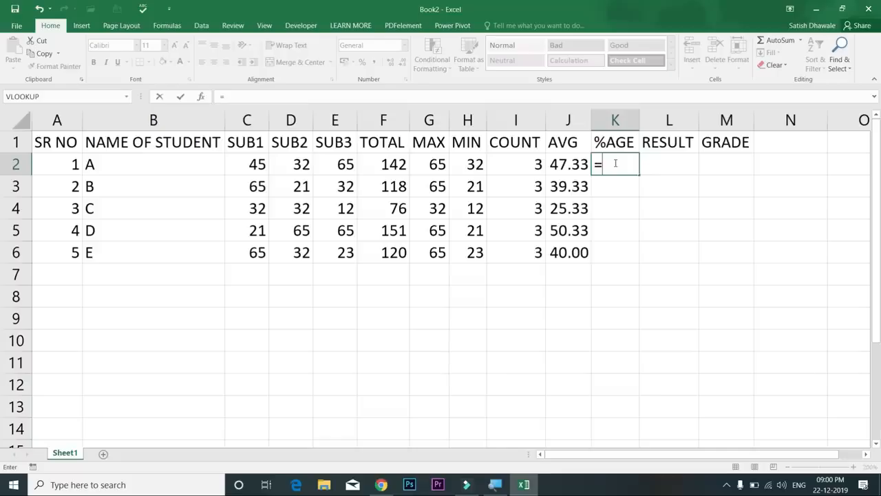
pyautogui.click(383, 165)
pyautogui.write('/')
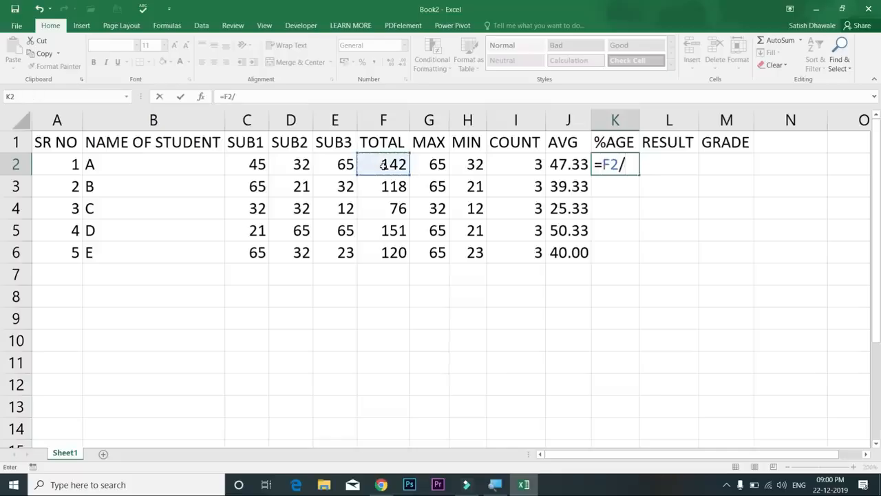
pyautogui.write('300')
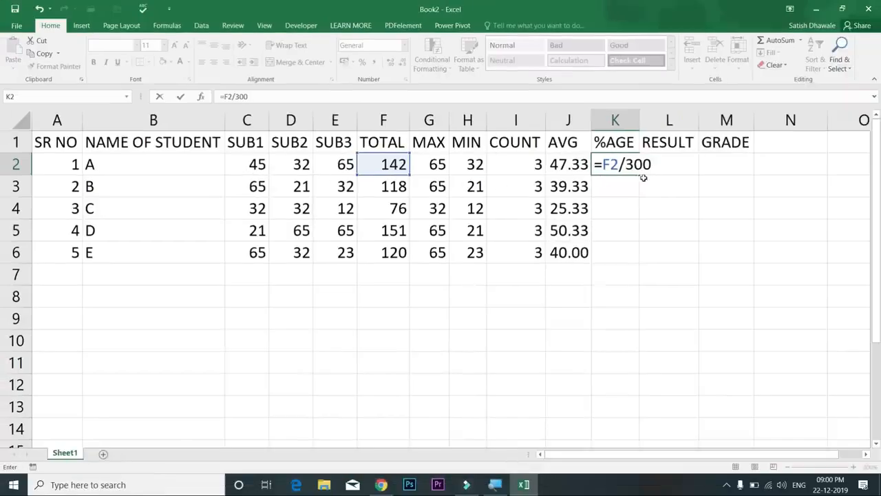
pyautogui.write('*100')
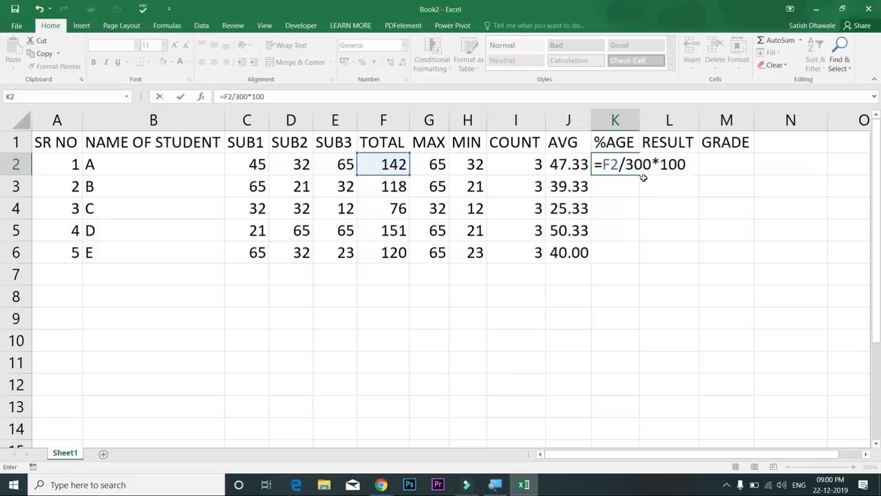
pyautogui.press('BackSpace')
pyautogui.press('BackSpace')
pyautogui.press('BackSpace')
pyautogui.press('BackSpace')
pyautogui.press('BackSpace')
pyautogui.press('BackSpace')
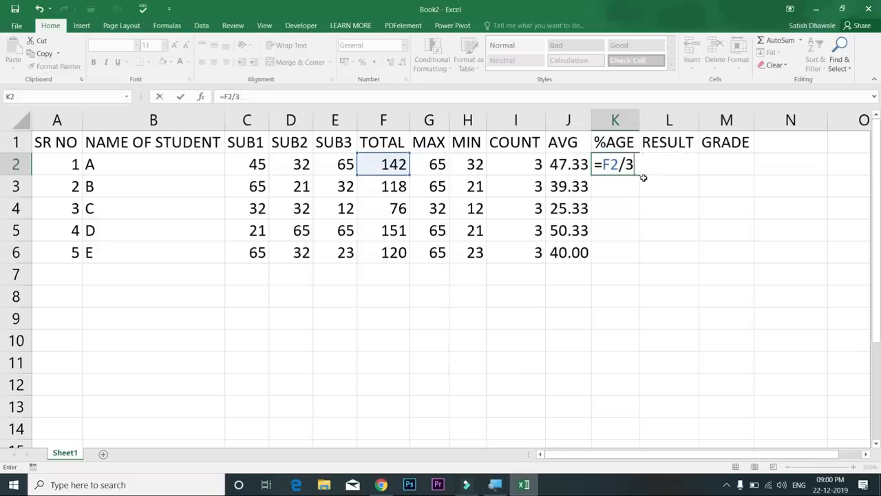
pyautogui.write('00*100')
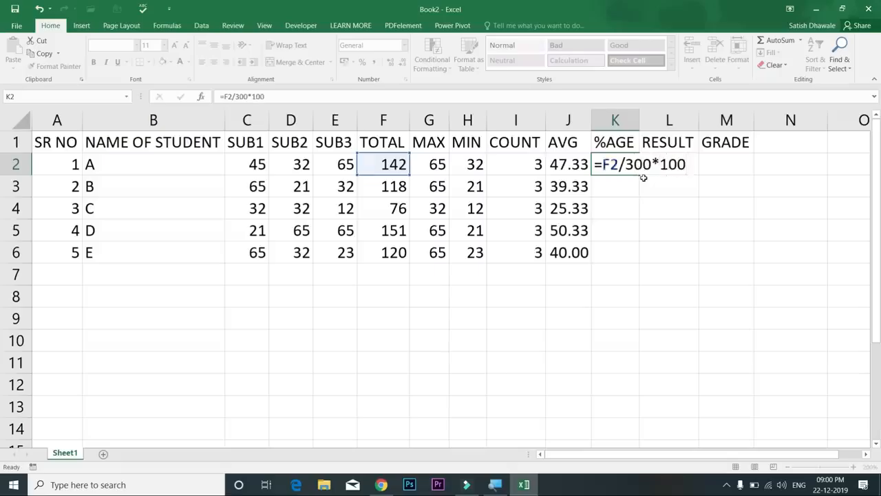
pyautogui.press('Return')
pyautogui.press('Up')
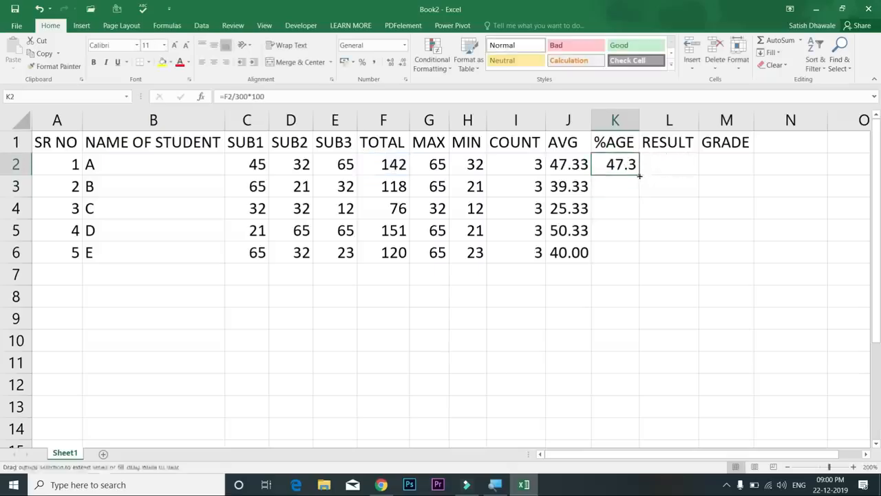
# Copy the percentage formula down to K6 and widen the %AGE column
pyautogui.doubleClick(641, 176)
pyautogui.click(642, 133)
pyautogui.moveTo(639, 124); pyautogui.dragTo(659, 128)
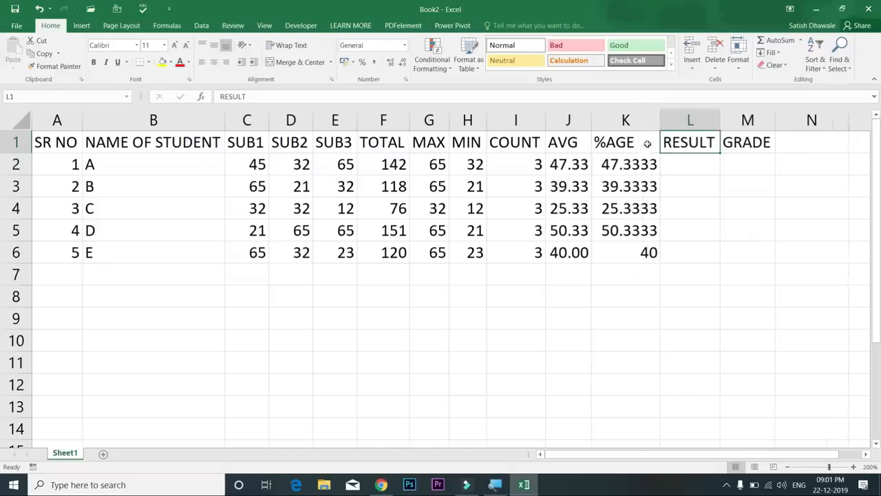
# Show K2:K6 percentages to two decimals and autofit column K
pyautogui.doubleClick(660, 129)
pyautogui.moveTo(658, 162); pyautogui.dragTo(664, 255)
pyautogui.click(403, 63)
pyautogui.click(402, 63)
pyautogui.click(402, 63)
pyautogui.click(402, 64)
pyautogui.click(402, 64)
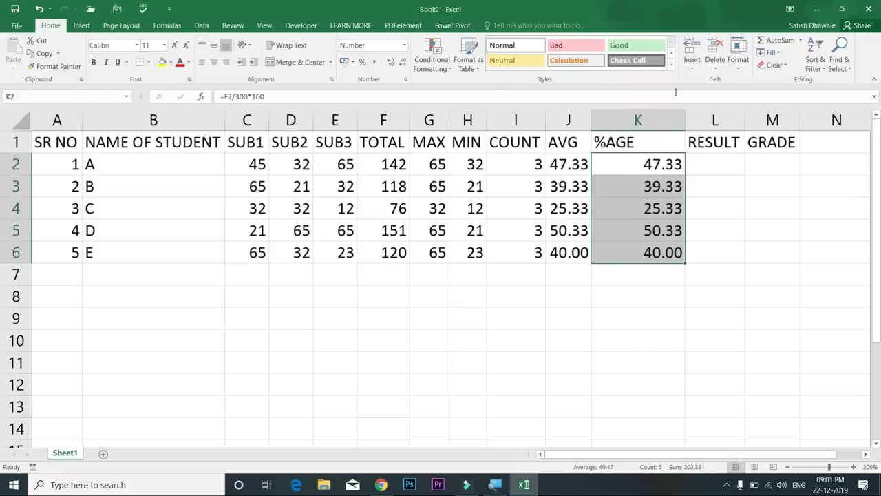
pyautogui.doubleClick(685, 114)
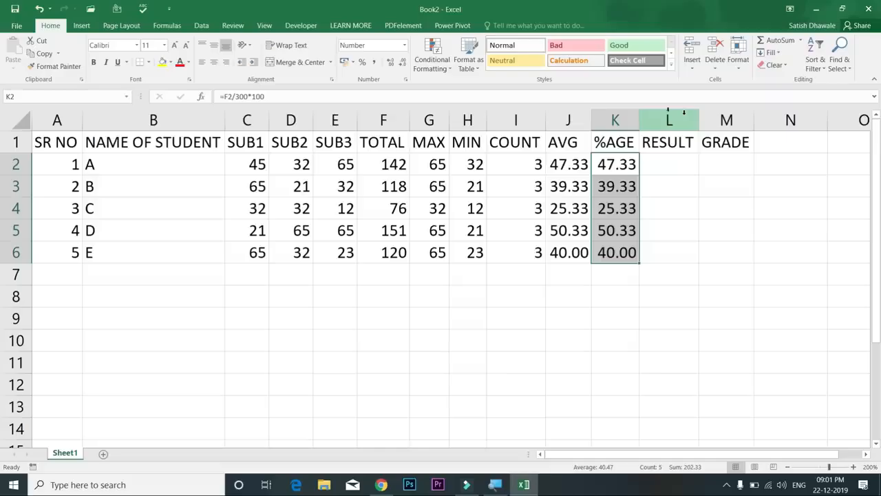
# Select student A's marks in row 2, ending on C2 for editing
pyautogui.moveTo(255, 166); pyautogui.dragTo(332, 167)
pyautogui.click(332, 167)
pyautogui.click(284, 170)
pyautogui.click(256, 164)
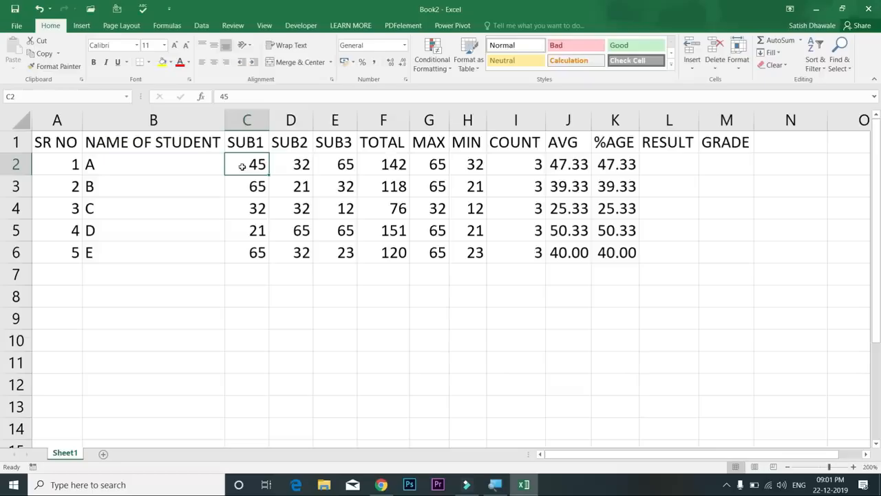
# Change student A's marks to 148, 98 and 95
pyautogui.write('148')
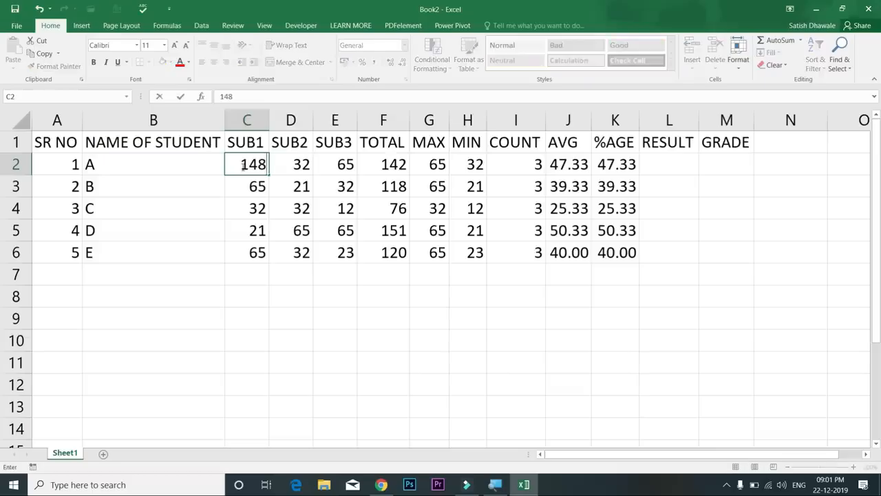
pyautogui.press('Tab')
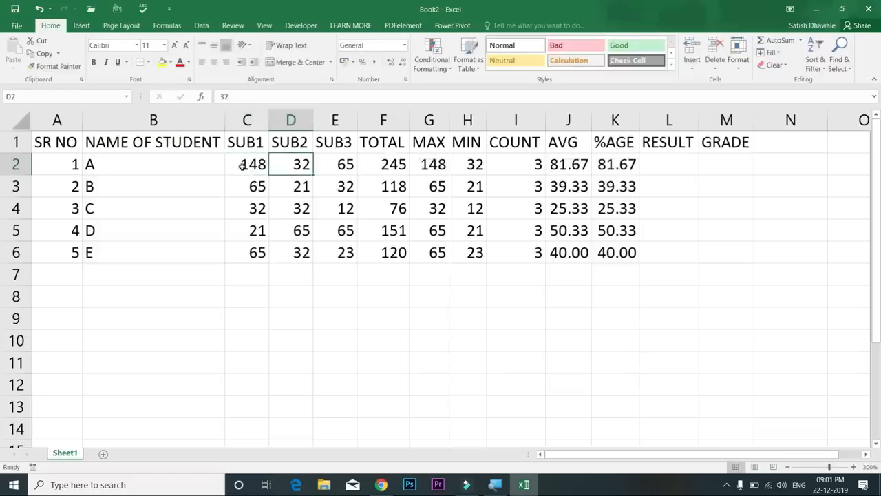
pyautogui.write('98')
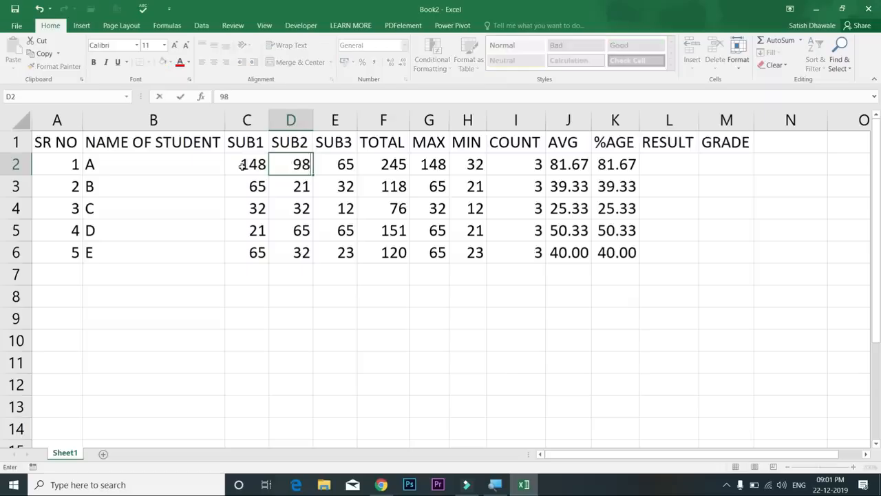
pyautogui.press('Tab')
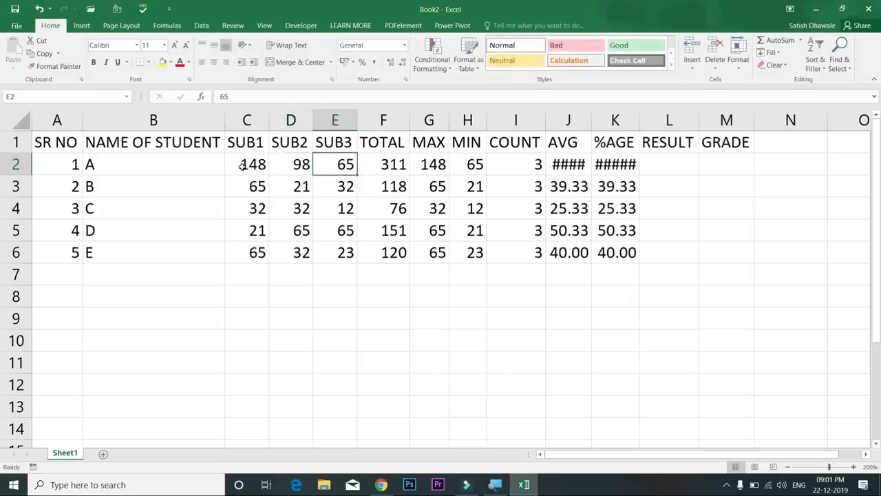
pyautogui.write('95')
pyautogui.press('Tab')
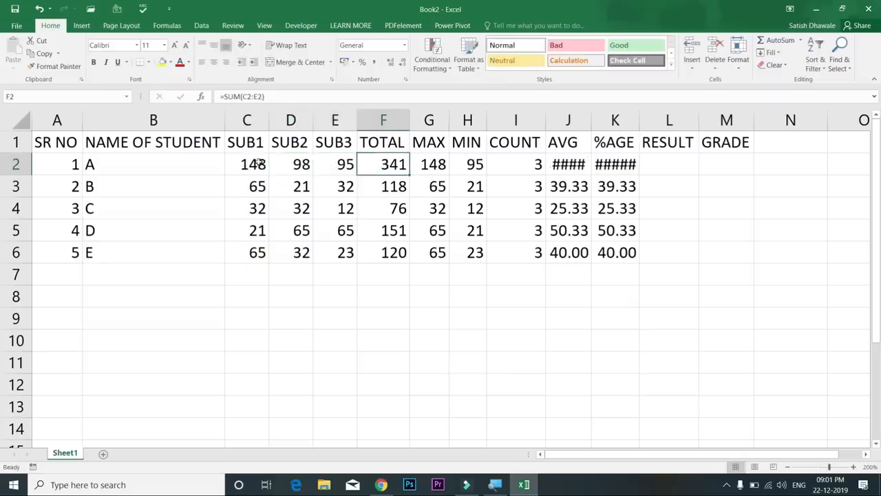
# Autofit columns J and K so AVG and %AGE show 113.67
pyautogui.doubleClick(592, 121)
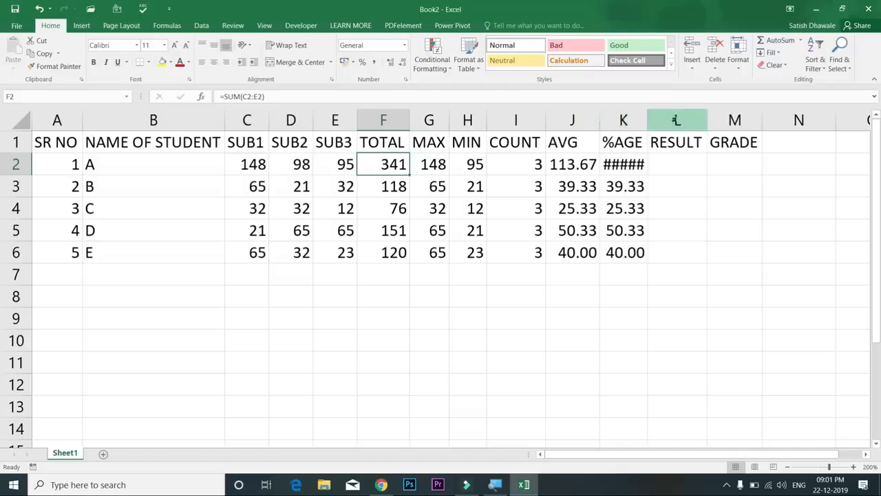
pyautogui.doubleClick(647, 120)
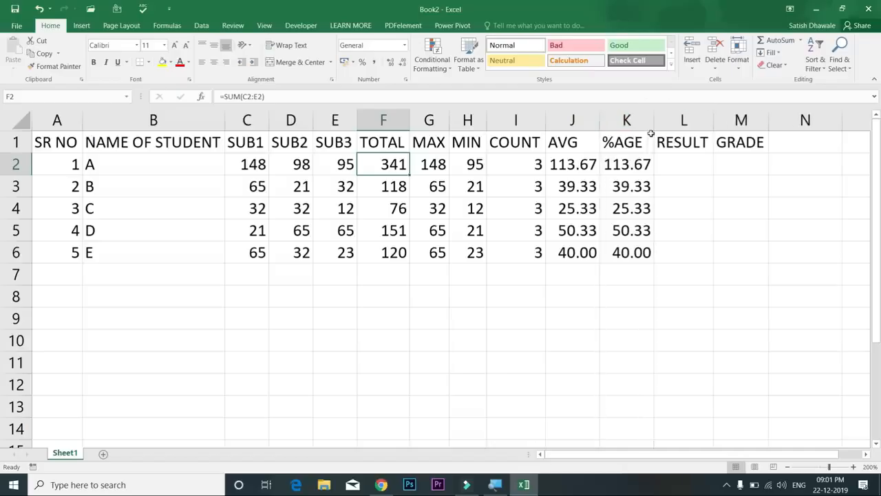
pyautogui.hotkey('ctrl', 'z')
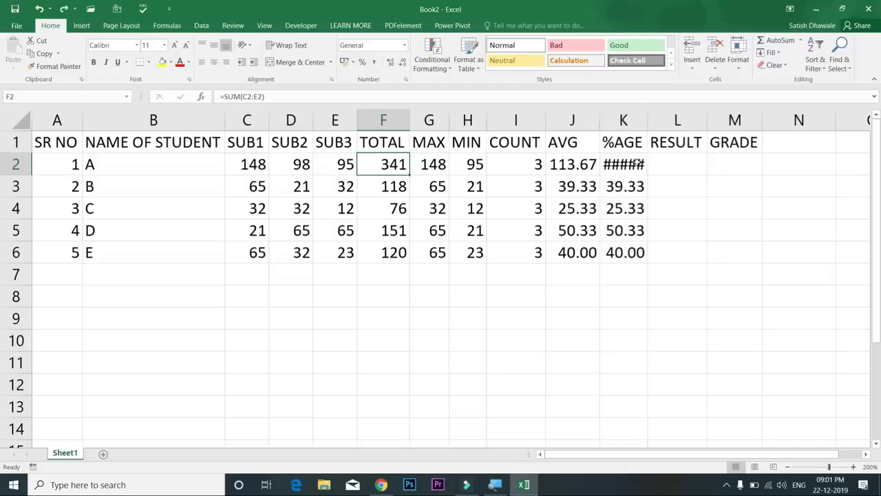
pyautogui.doubleClick(648, 122)
pyautogui.moveTo(657, 124); pyautogui.dragTo(654, 122)
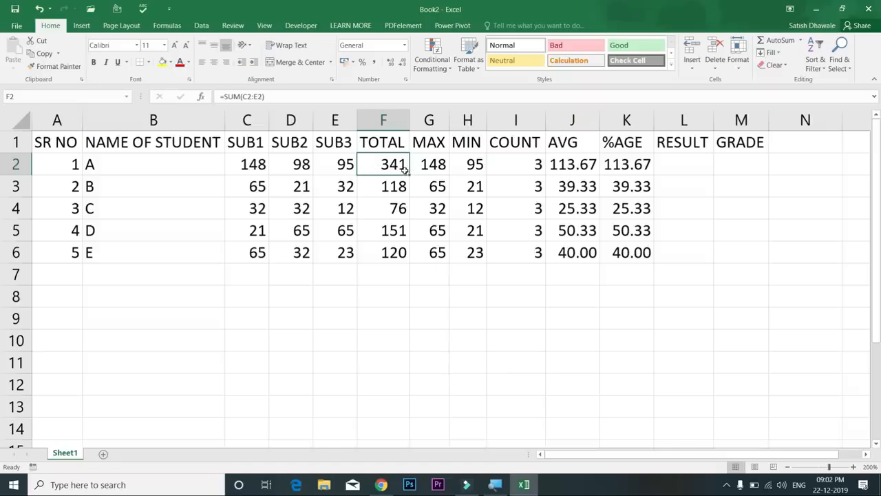
pyautogui.click(584, 165)
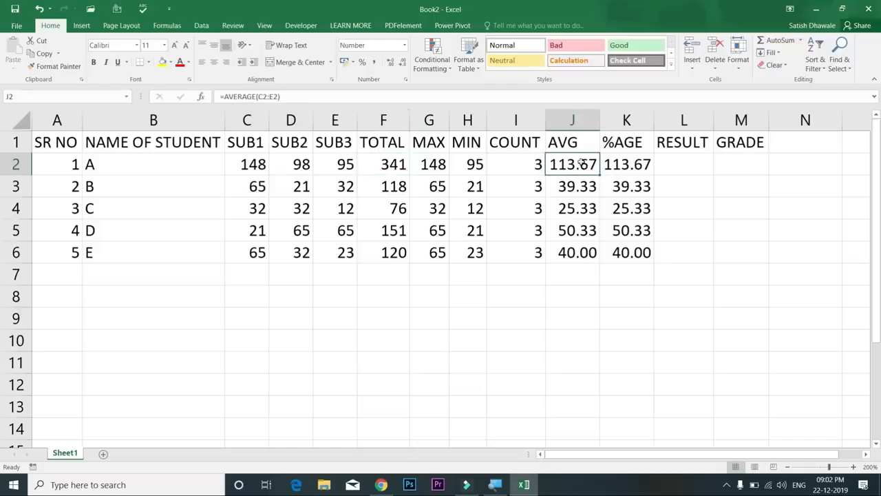
# Change the %AGE formula in K2 to =F2/3.5
pyautogui.doubleClick(618, 165)
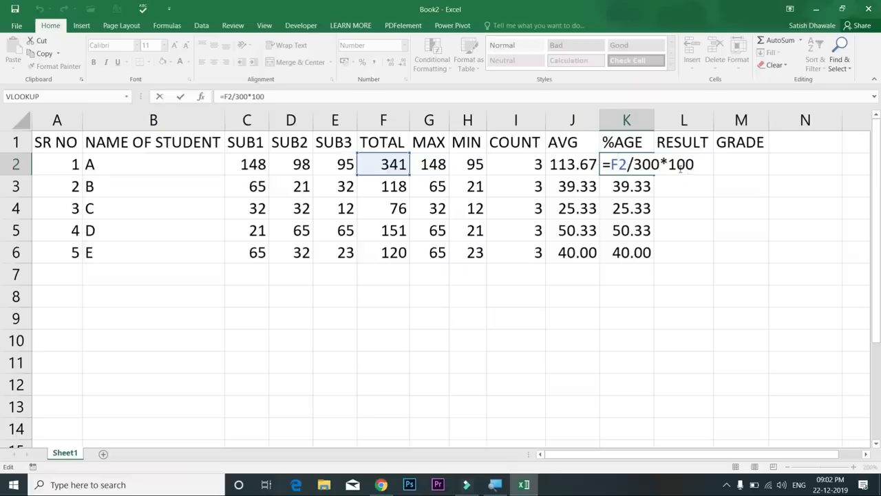
pyautogui.moveTo(642, 164); pyautogui.dragTo(659, 164)
pyautogui.write('50')
pyautogui.moveTo(645, 164); pyautogui.dragTo(725, 163)
pyautogui.press('BackSpace')
pyautogui.write('.5')
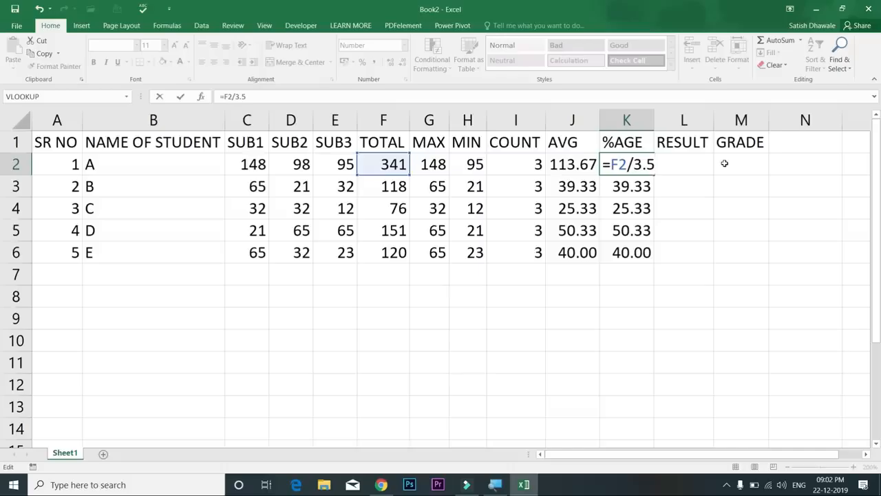
pyautogui.press('Return')
# Copy the new =F2/3.5 formula down to K6
pyautogui.click(634, 166)
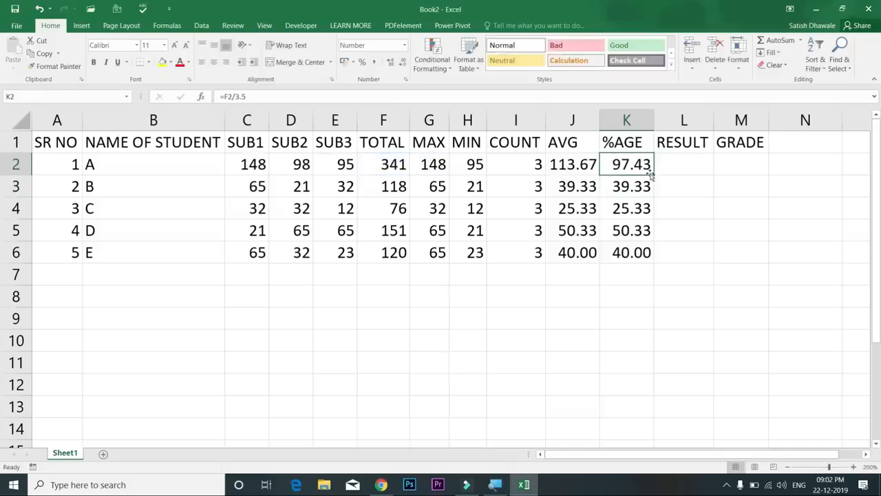
pyautogui.doubleClick(653, 176)
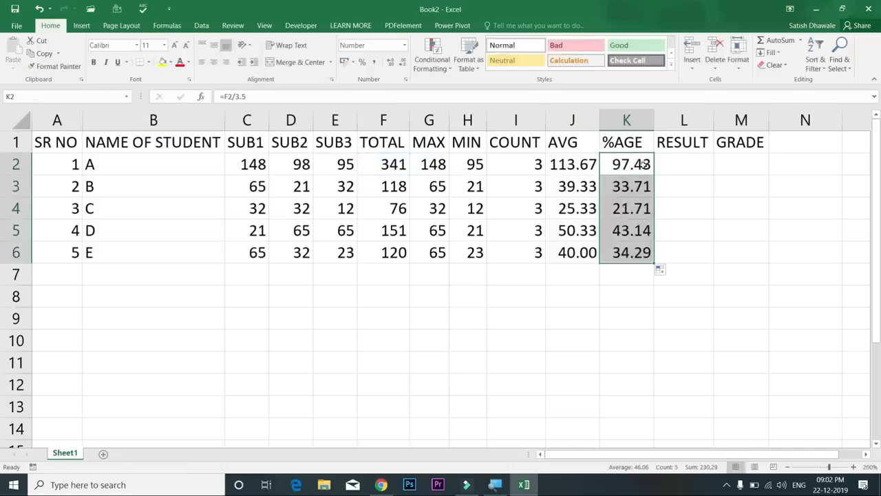
pyautogui.click(638, 170)
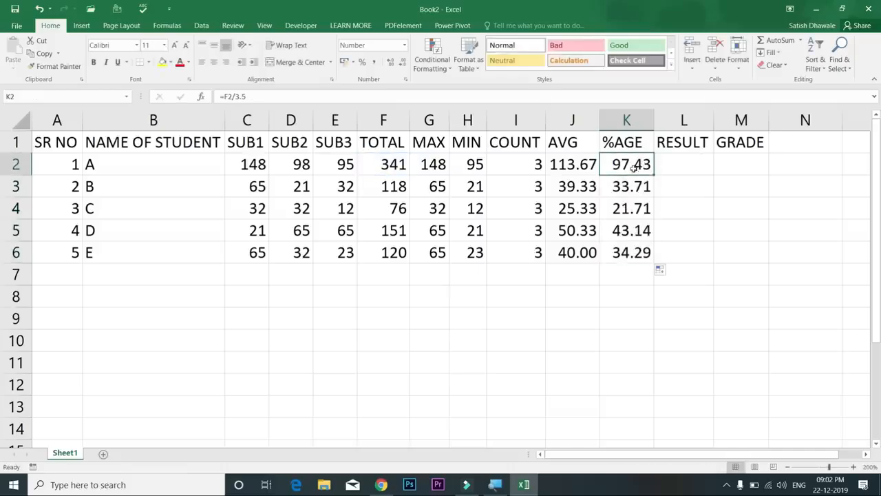
pyautogui.click(571, 163)
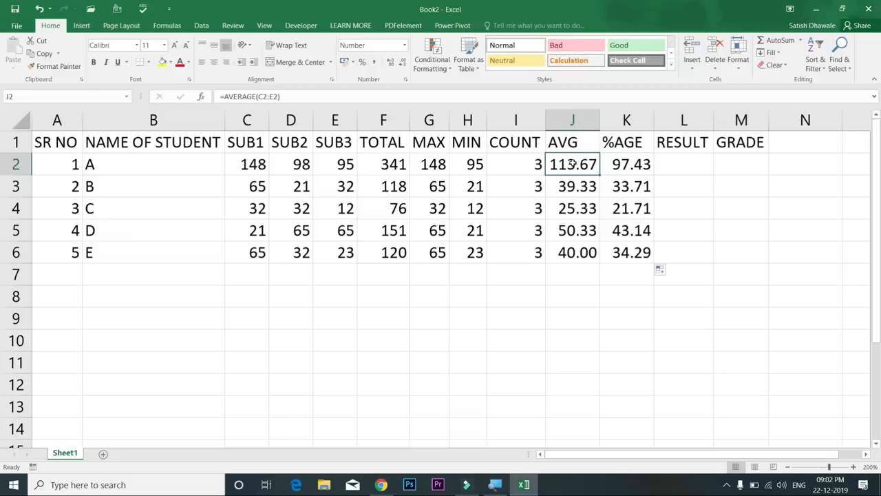
pyautogui.moveTo(266, 166); pyautogui.dragTo(262, 242)
pyautogui.moveTo(296, 166); pyautogui.dragTo(294, 252)
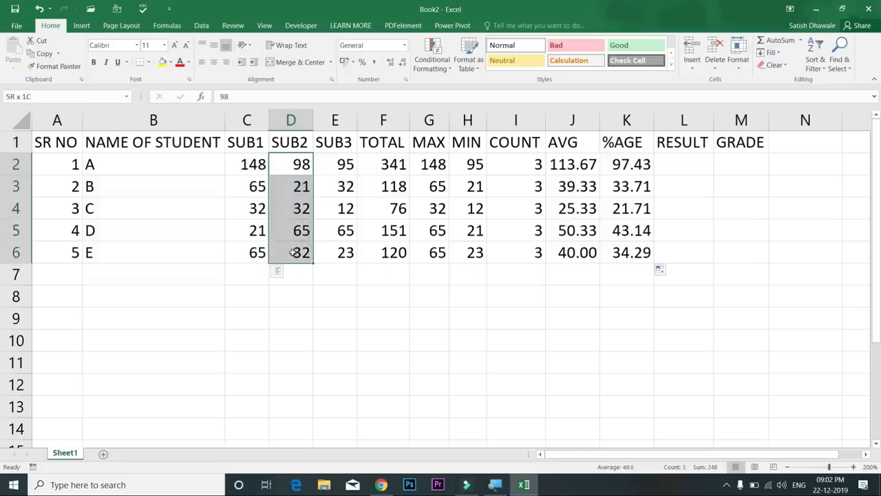
# Undo the %AGE formula change and the column width adjustments
pyautogui.hotkey('ctrl', 'z')
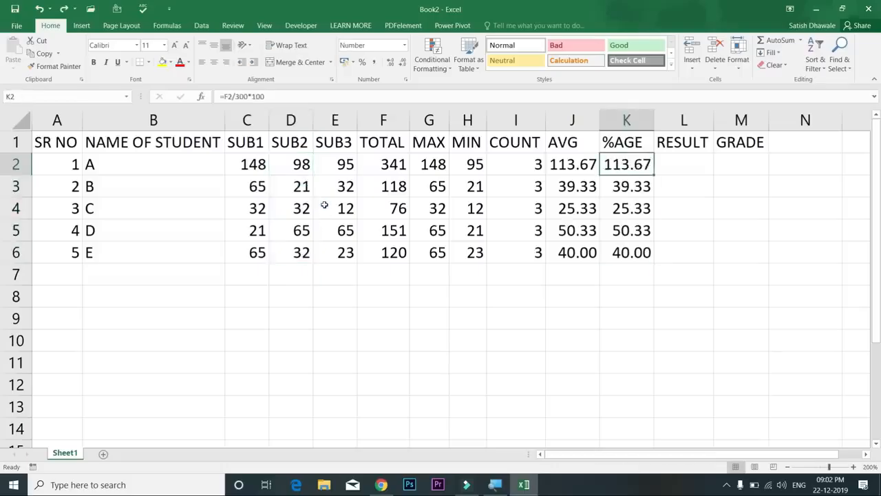
pyautogui.hotkey('ctrl', 'z')
pyautogui.hotkey('ctrl', 'z')
pyautogui.hotkey('ctrl', 'z')
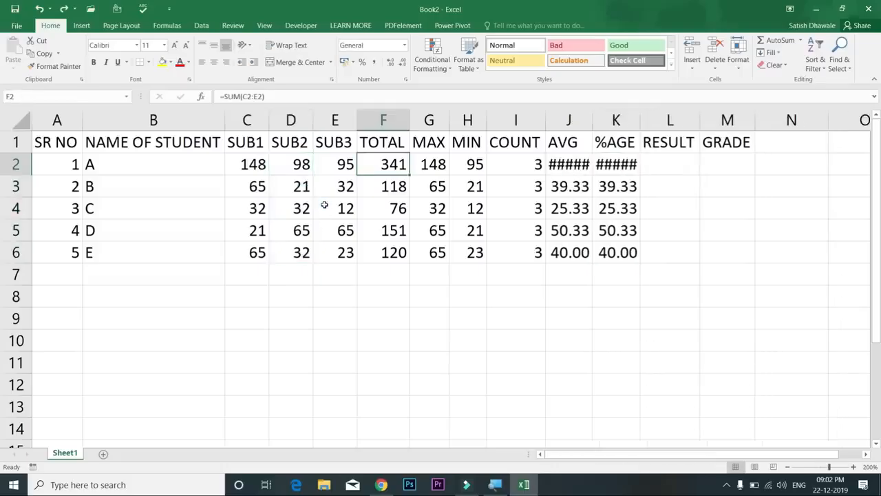
# Undo the mark edit, restoring student A's SUB3 mark to 65
pyautogui.hotkey('ctrl', 'z')
pyautogui.hotkey('ctrl', 'z')
pyautogui.hotkey('ctrl', 'z')
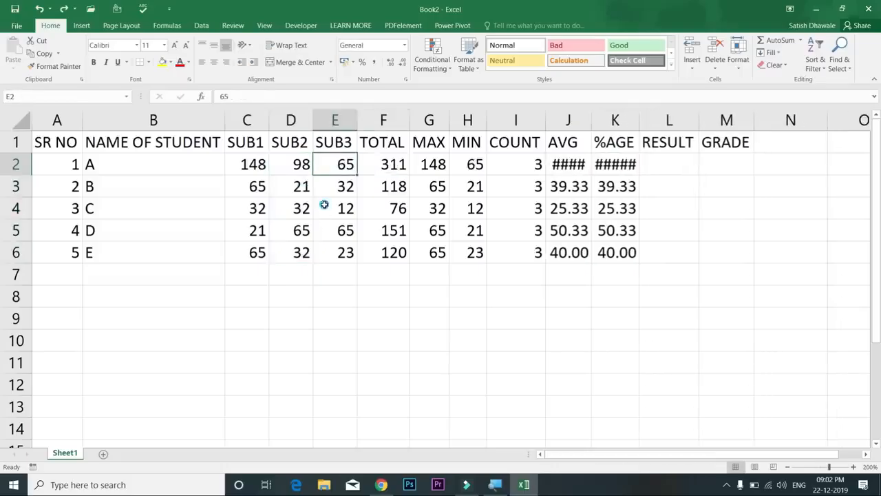
pyautogui.hotkey('ctrl', 'z')
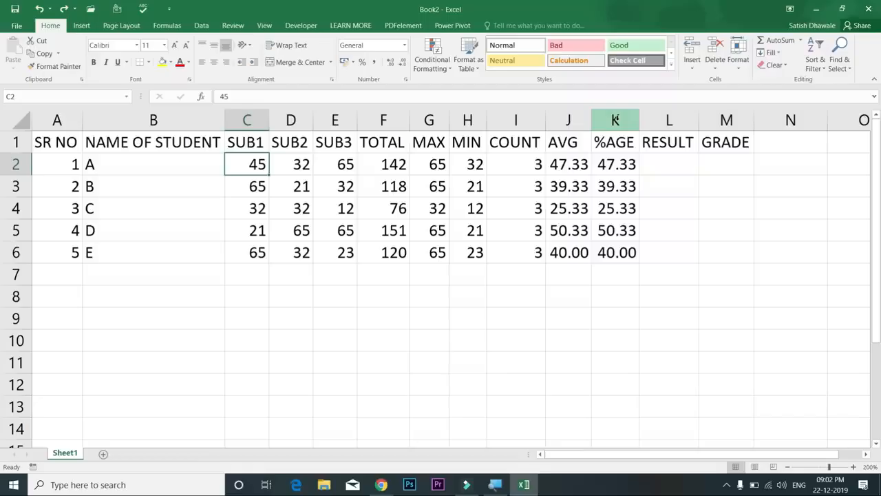
# Select the SUB1–SUB3 marks range C2:E6 after briefly selecting L2:M6
pyautogui.click(681, 168)
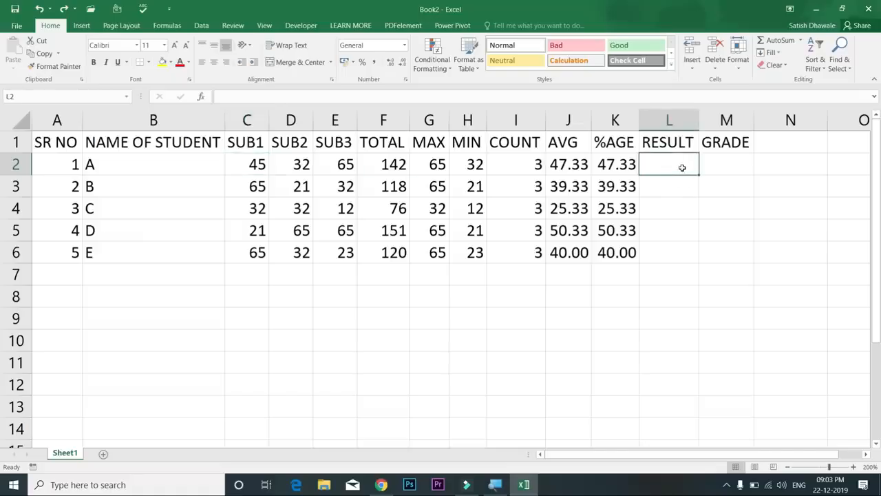
pyautogui.moveTo(708, 158); pyautogui.dragTo(663, 253)
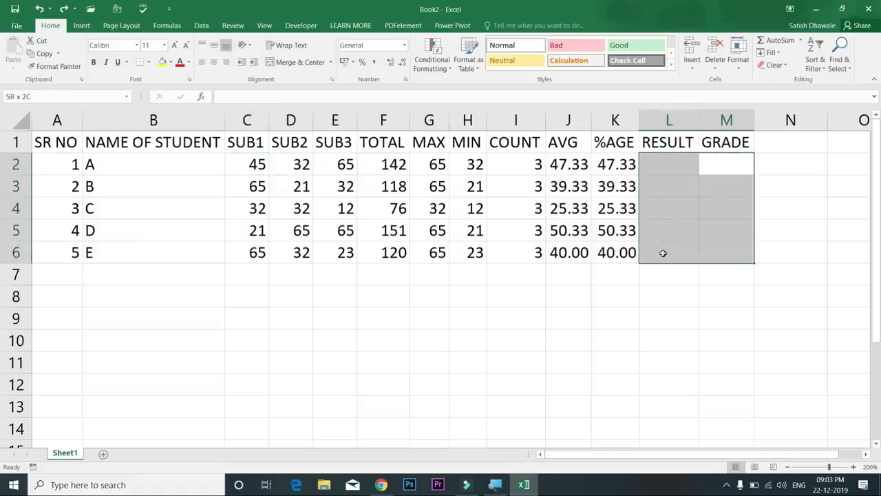
pyautogui.click(682, 169)
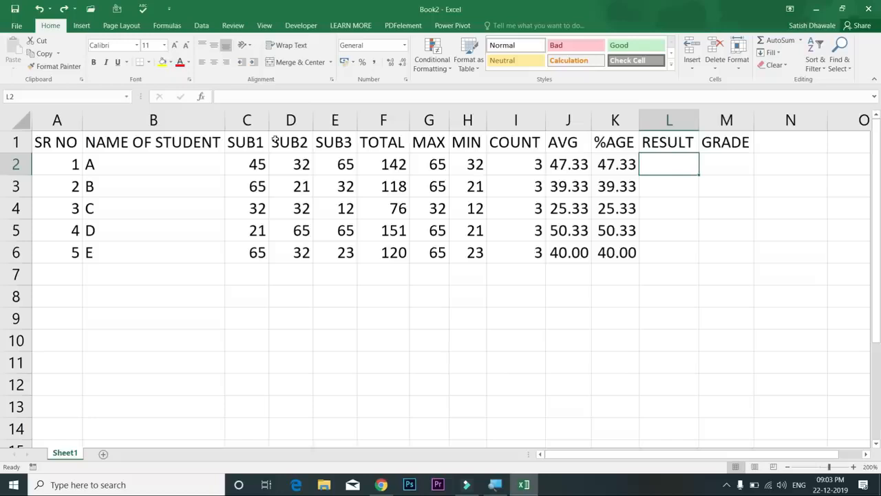
pyautogui.moveTo(255, 159); pyautogui.dragTo(349, 251)
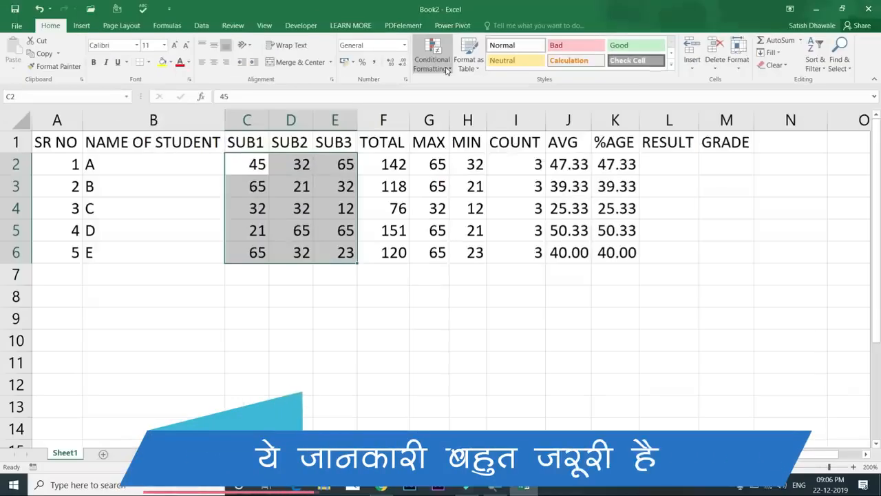
# Choose Conditional Formatting > Highlight Cells Rules > Less Than for C2:E6
pyautogui.click(432, 62)
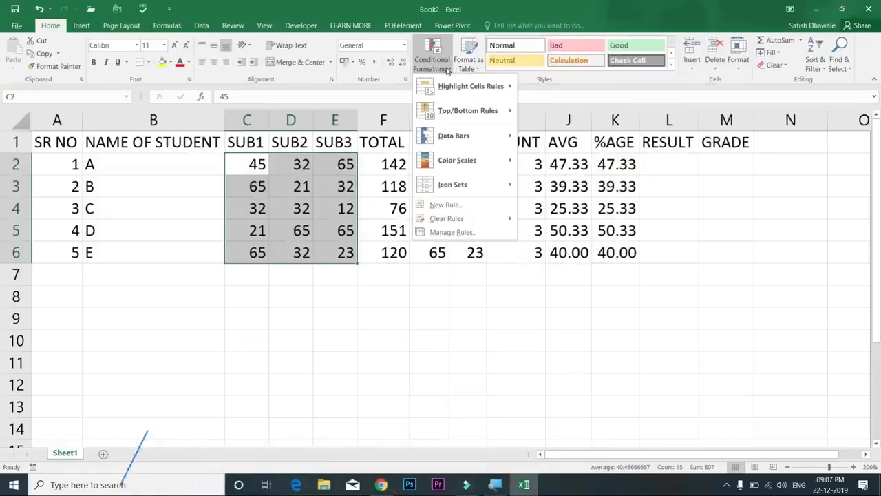
pyautogui.moveTo(460, 88)
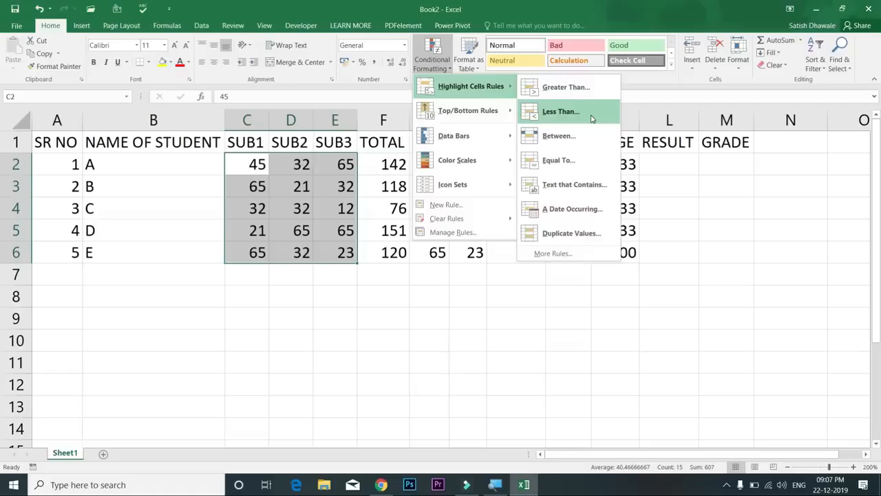
pyautogui.click(834, 167)
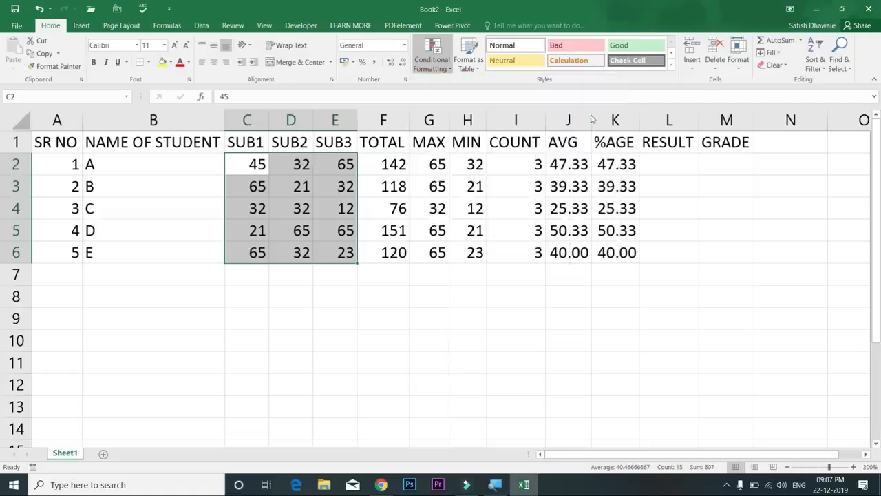
# Apply a Less Than 35 rule to the marks with a custom red font colour
pyautogui.moveTo(398, 193); pyautogui.dragTo(491, 287)
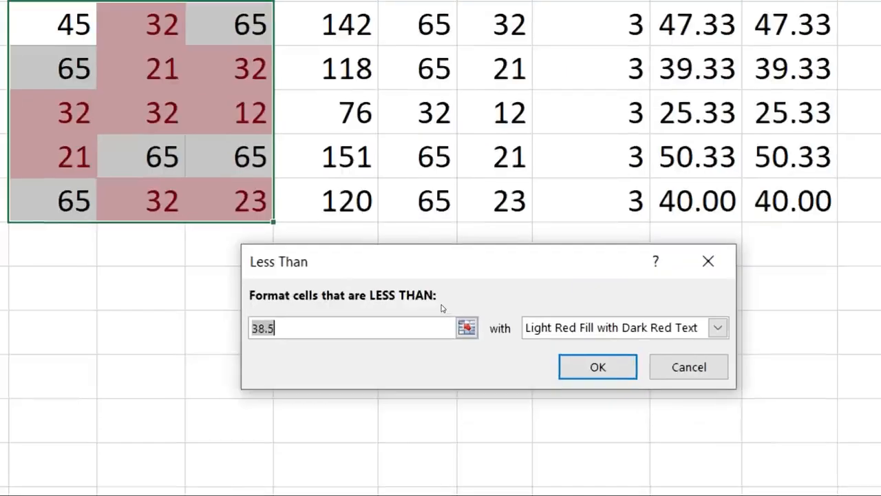
pyautogui.press('BackSpace')
pyautogui.write('35')
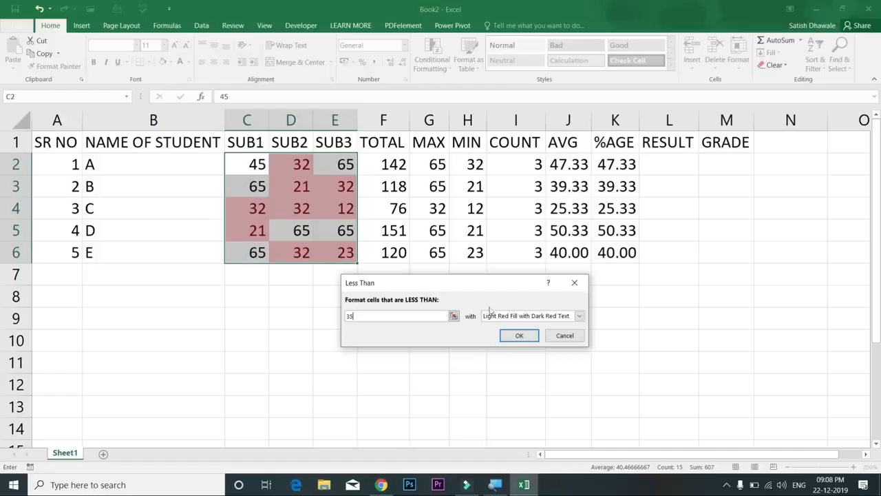
pyautogui.click(539, 316)
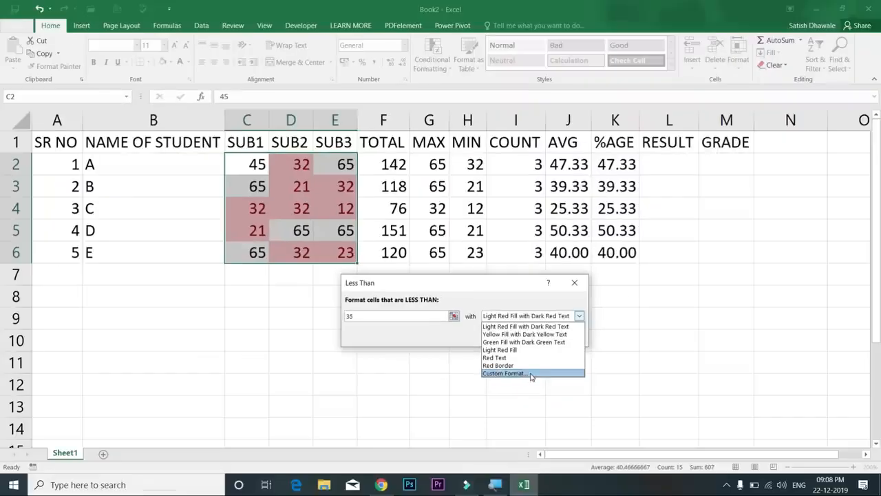
pyautogui.click(531, 374)
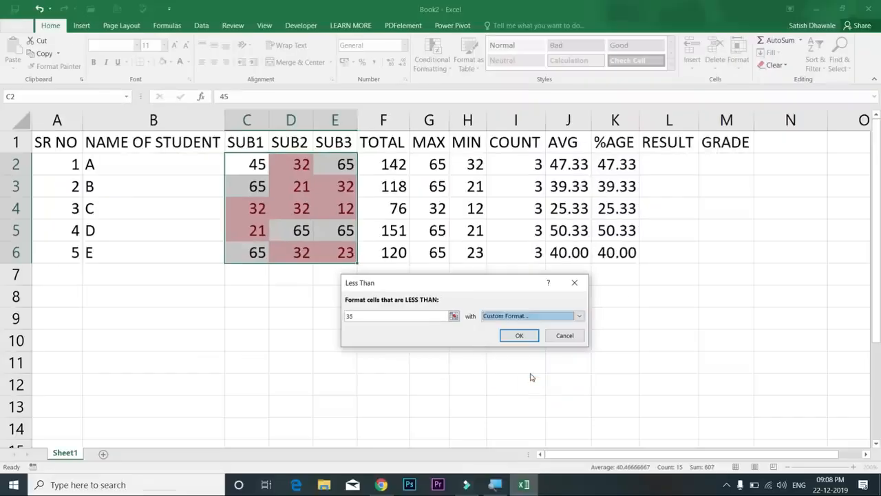
pyautogui.click(350, 77)
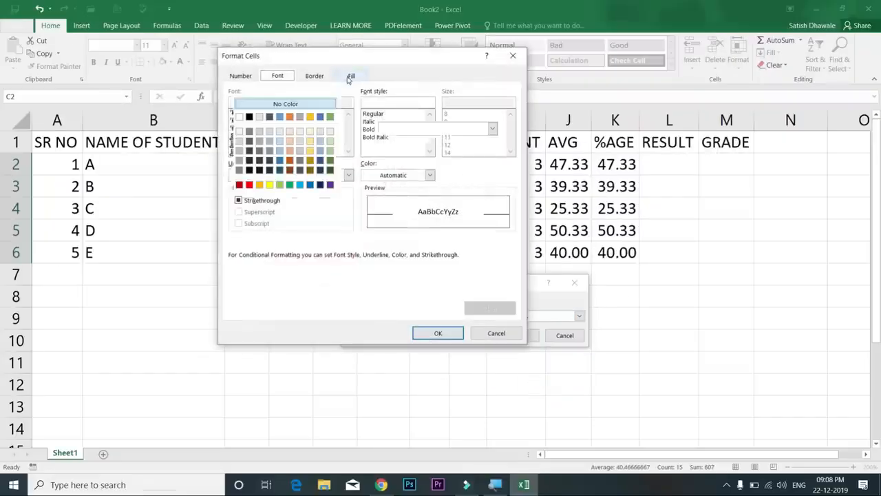
pyautogui.click(281, 80)
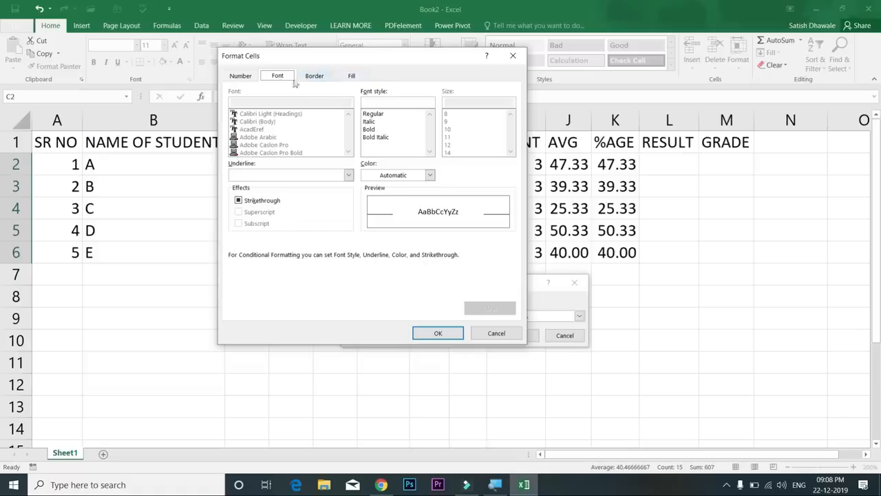
pyautogui.click(380, 180)
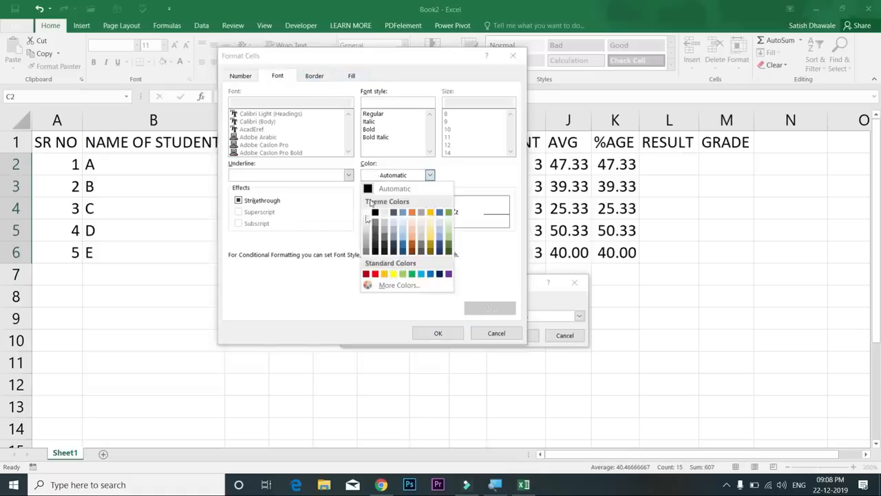
pyautogui.click(375, 274)
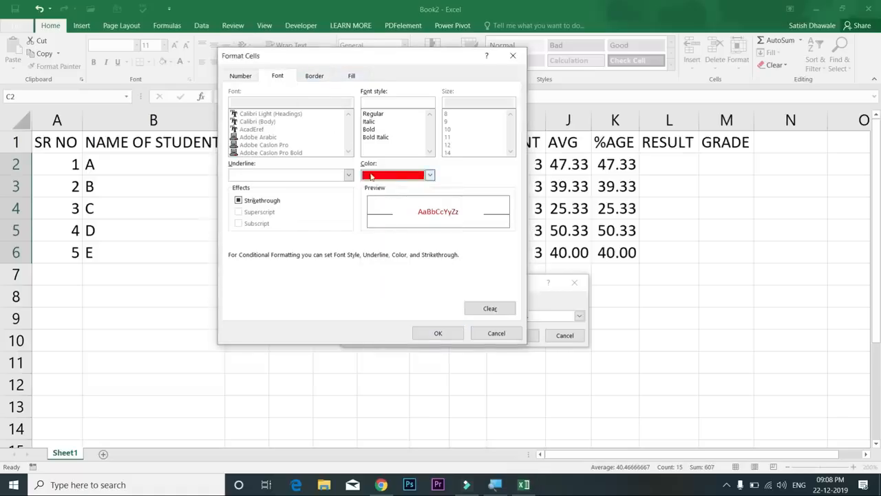
pyautogui.click(439, 332)
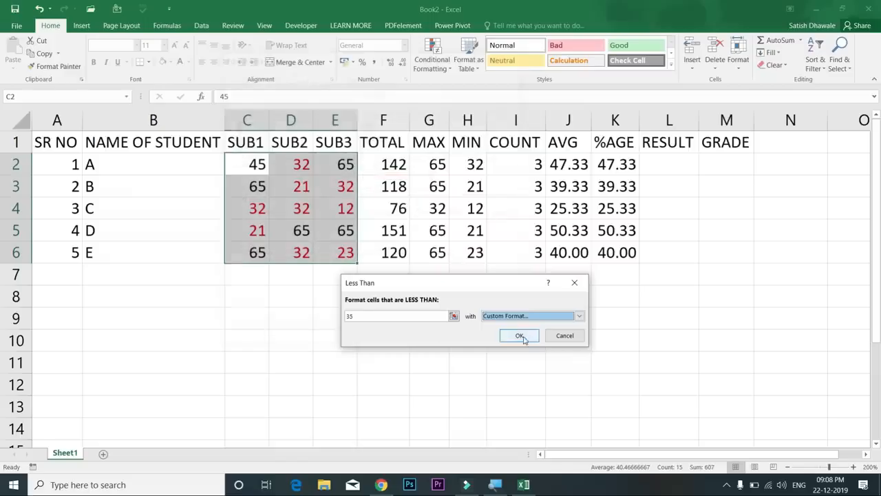
pyautogui.click(521, 335)
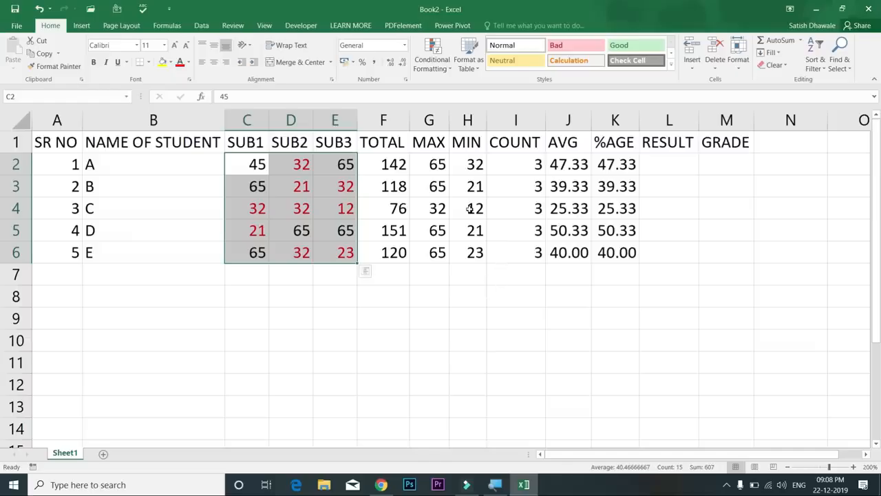
# Add a Greater Than 35 highlight rule with a custom dark blue font colour
pyautogui.click(433, 57)
pyautogui.moveTo(471, 86)
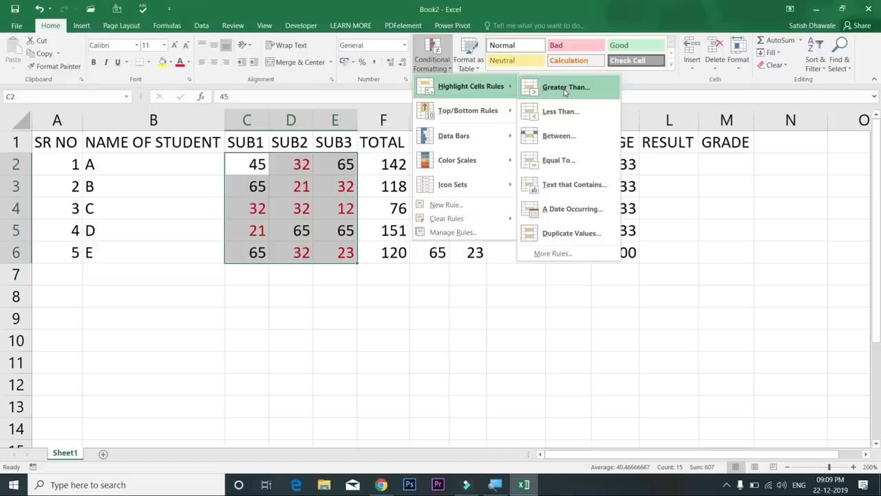
pyautogui.click(564, 91)
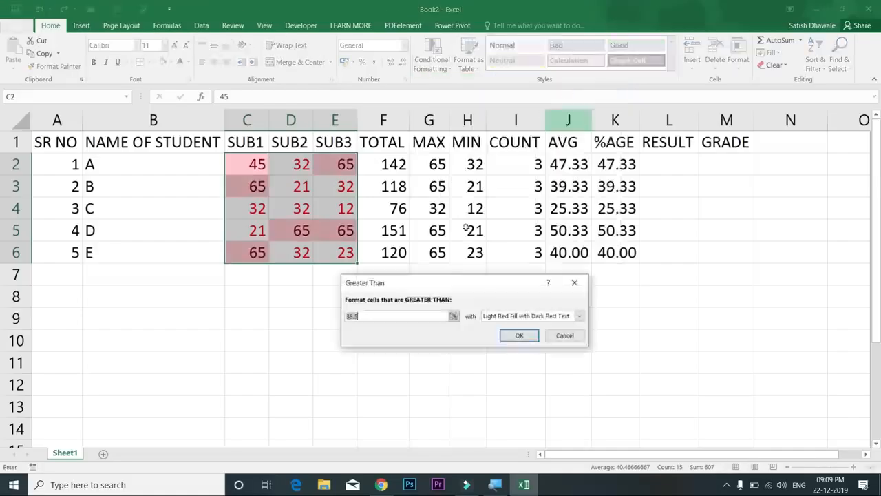
pyautogui.write('35')
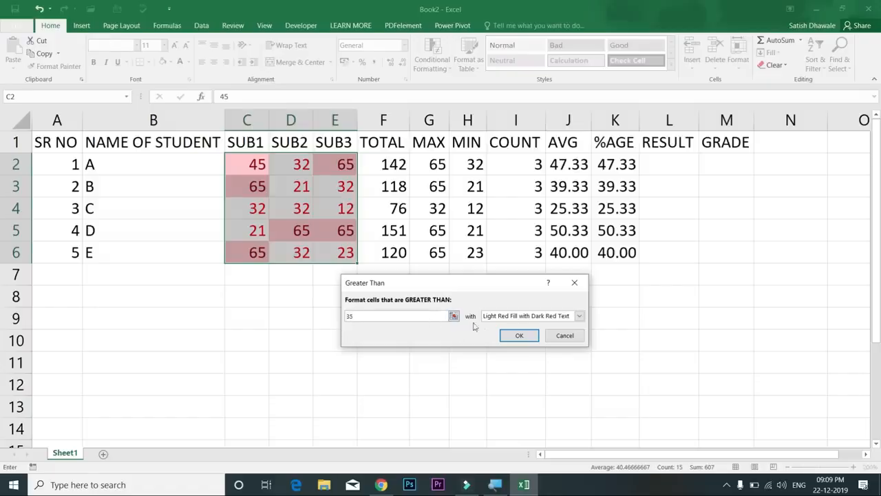
pyautogui.click(496, 317)
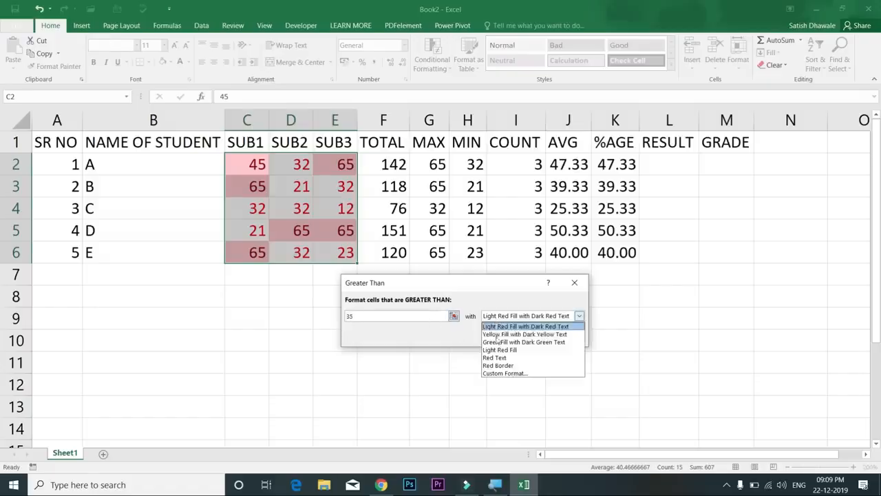
pyautogui.click(505, 374)
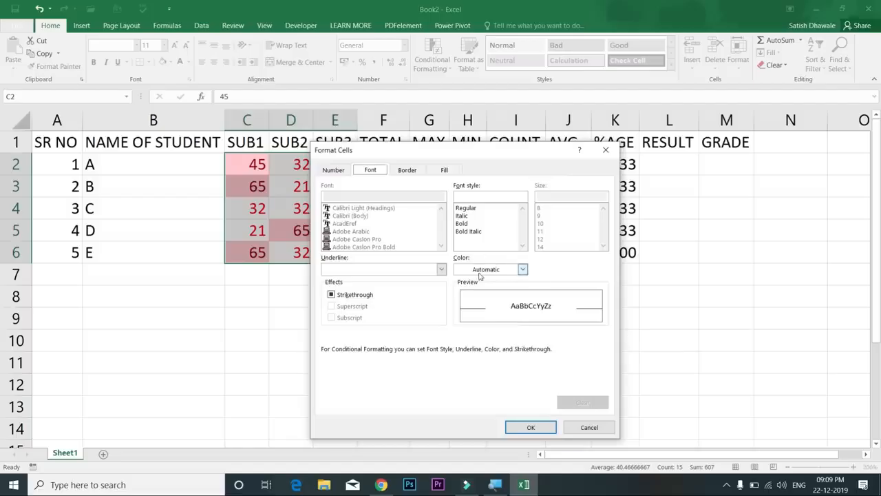
pyautogui.click(523, 270)
pyautogui.click(532, 368)
pyautogui.click(531, 427)
pyautogui.click(529, 337)
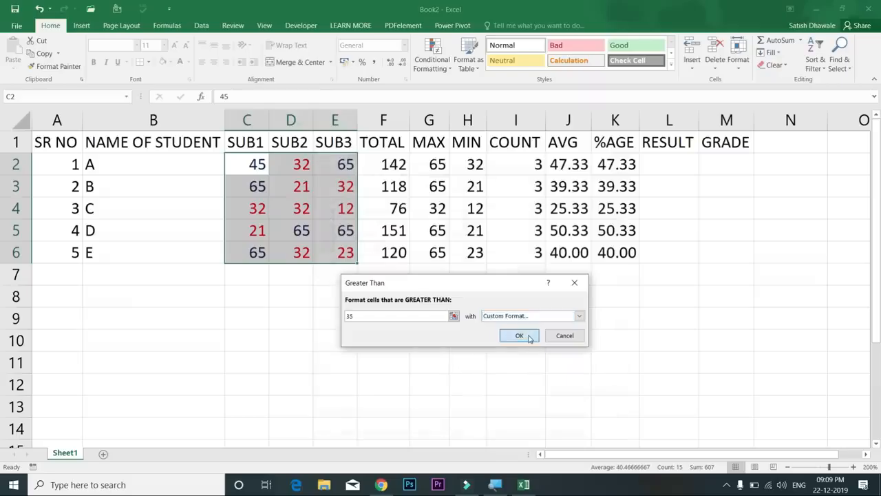
# Change the D3 and D4 marks to 35, then reselect the marks C2:E6
pyautogui.click(309, 193)
pyautogui.write('35')
pyautogui.press('Return')
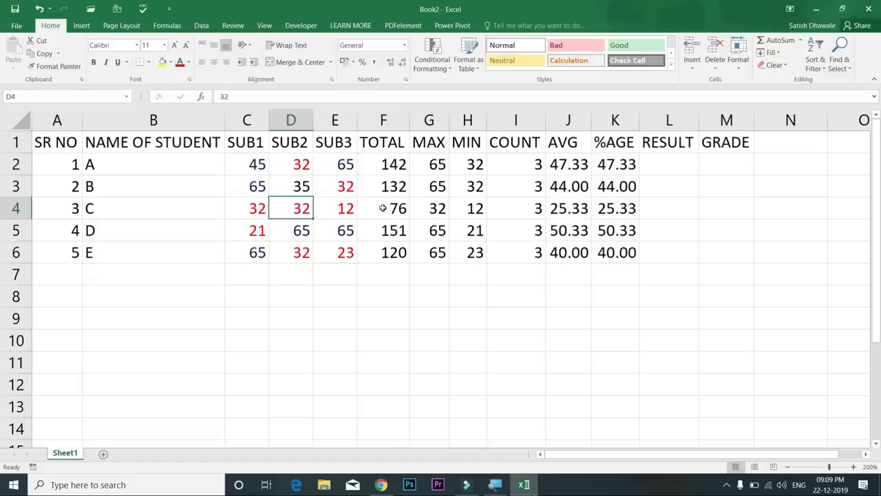
pyautogui.write('35')
pyautogui.press('Return')
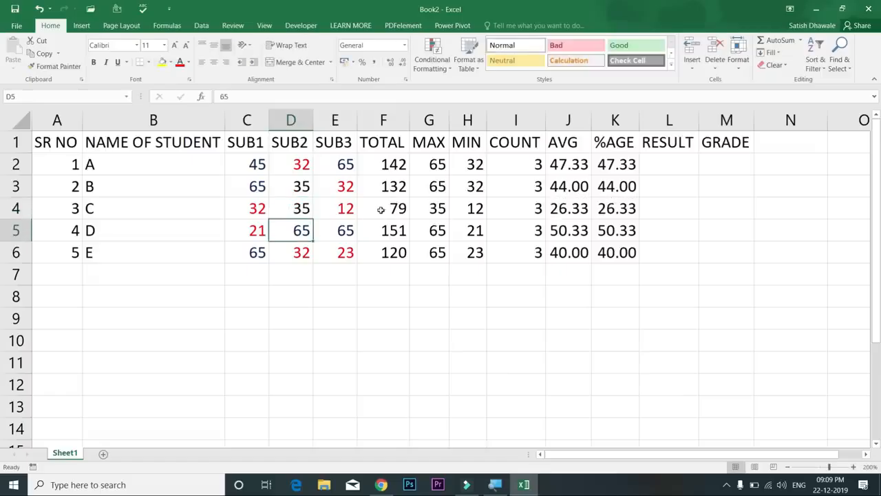
pyautogui.click(266, 171)
pyautogui.moveTo(267, 171); pyautogui.dragTo(346, 249)
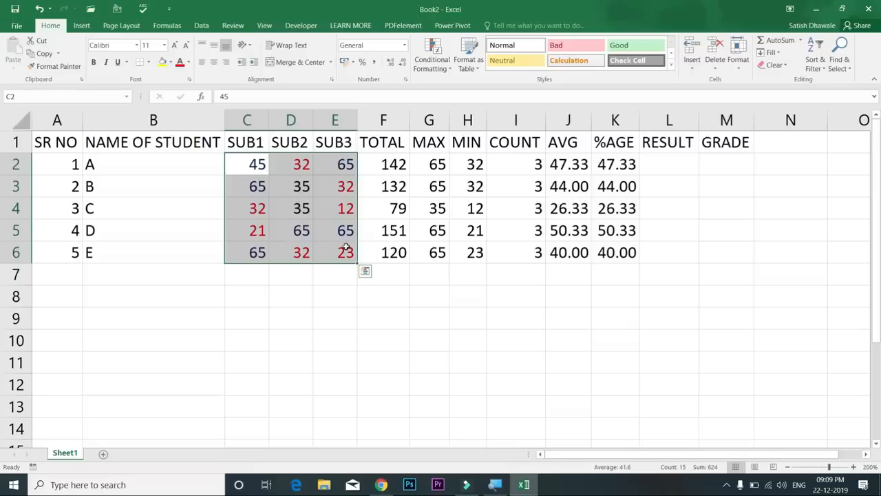
# Add an Equal To 35 highlight rule with a custom purple font colour
pyautogui.click(445, 66)
pyautogui.moveTo(463, 85)
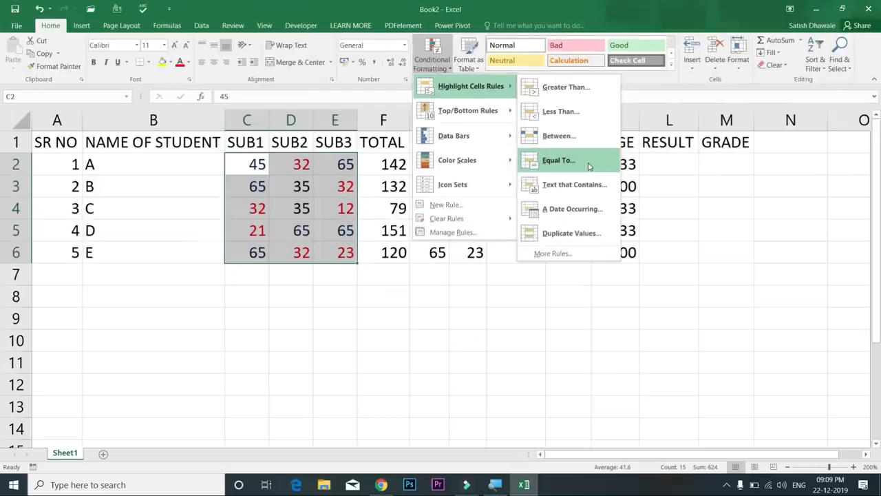
pyautogui.click(588, 166)
pyautogui.write('3')
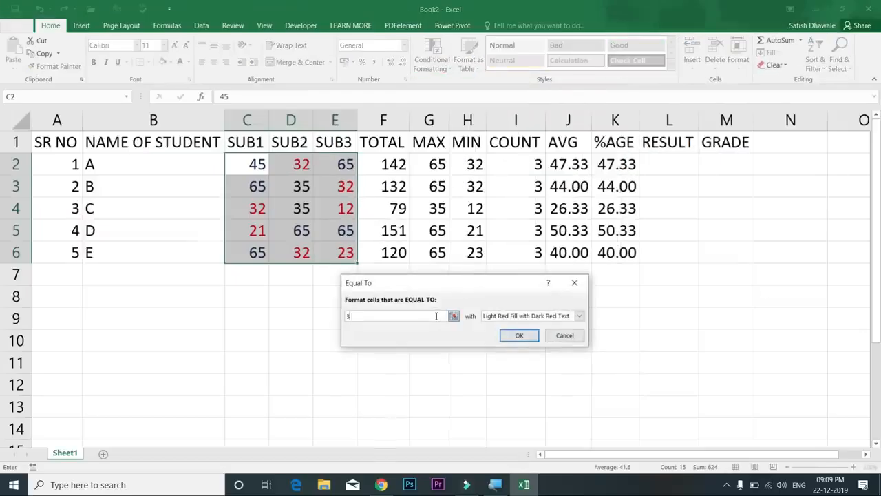
pyautogui.write('5')
pyautogui.click(496, 317)
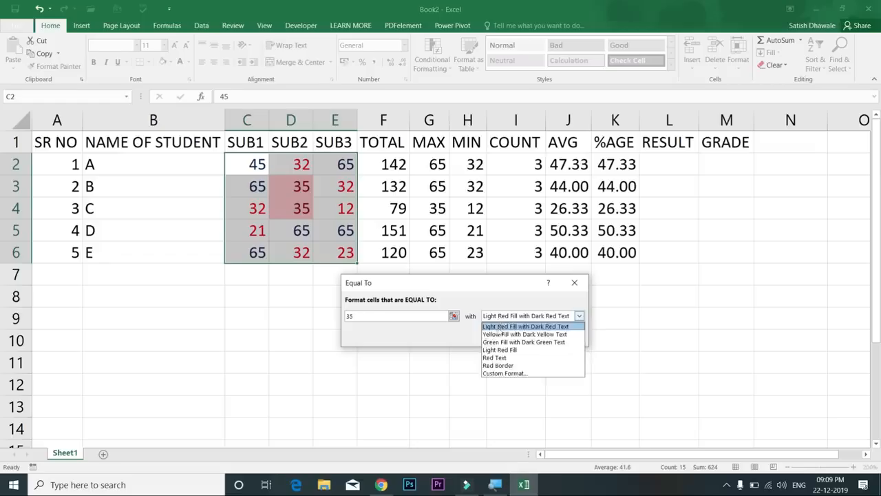
pyautogui.click(498, 375)
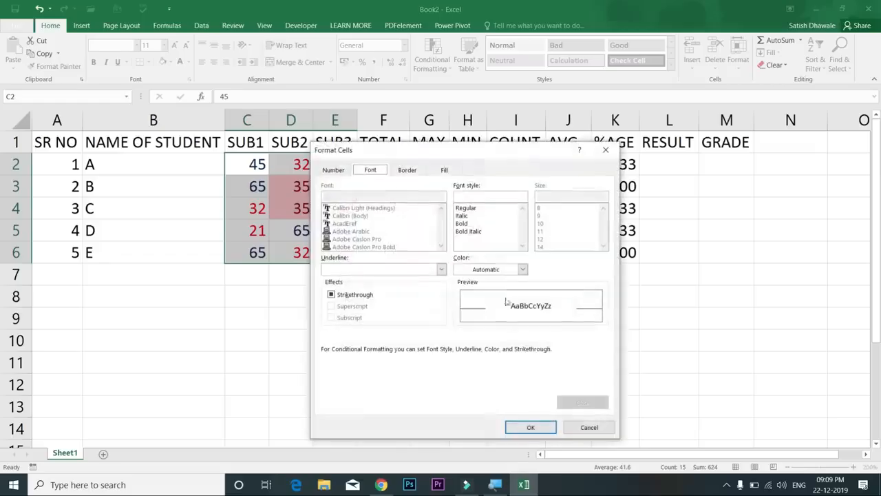
pyautogui.click(504, 270)
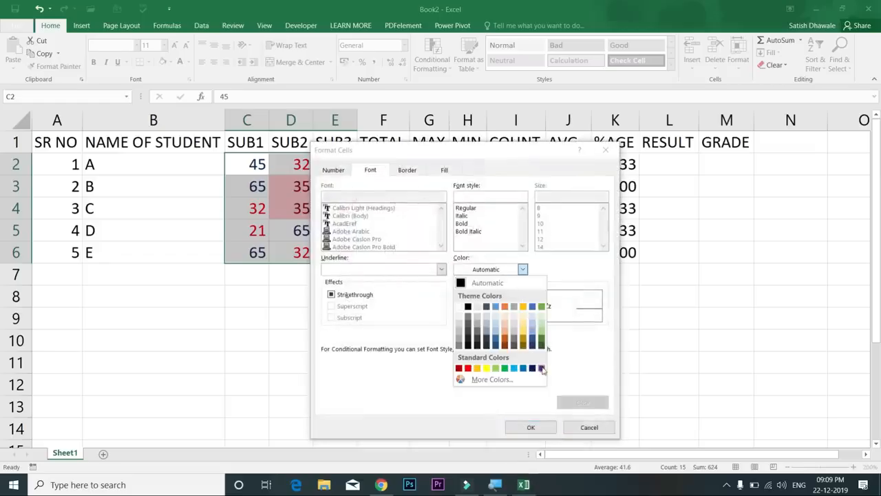
pyautogui.click(542, 367)
pyautogui.click(541, 428)
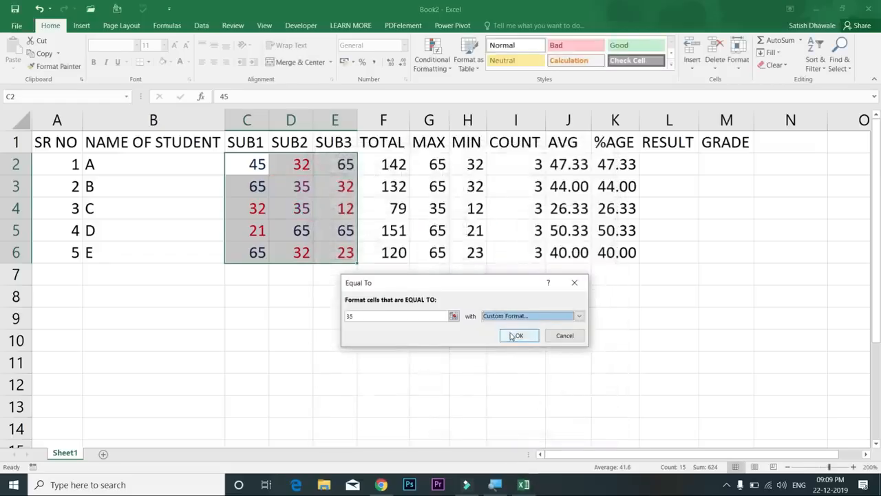
pyautogui.click(515, 335)
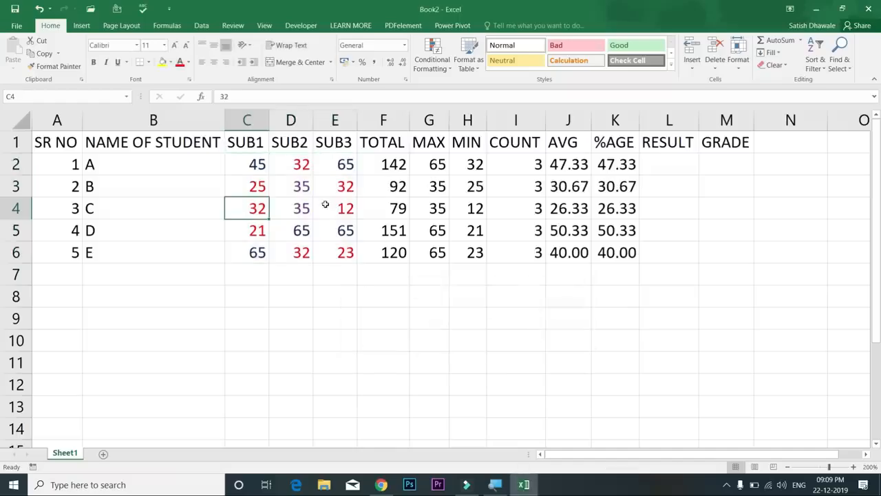
# Change student A's marks to 35 in C2 and 65 in D2, then select F2:F6
pyautogui.click(257, 172)
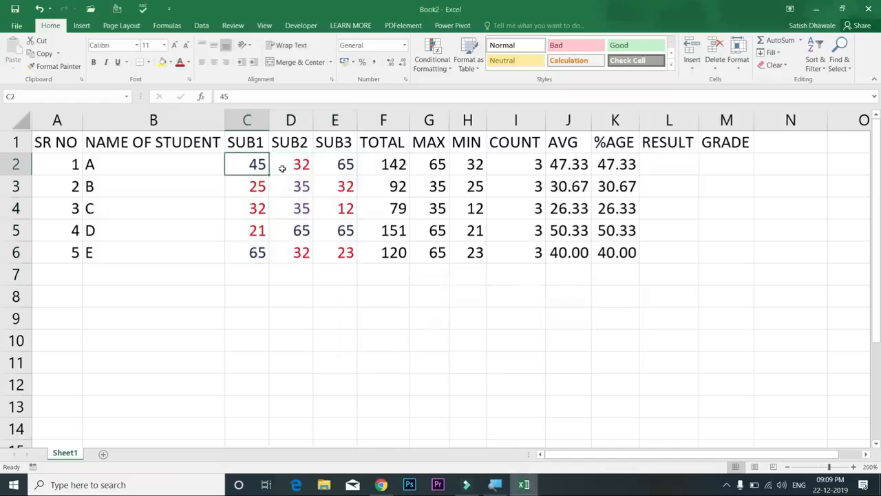
pyautogui.write('35')
pyautogui.press('Return')
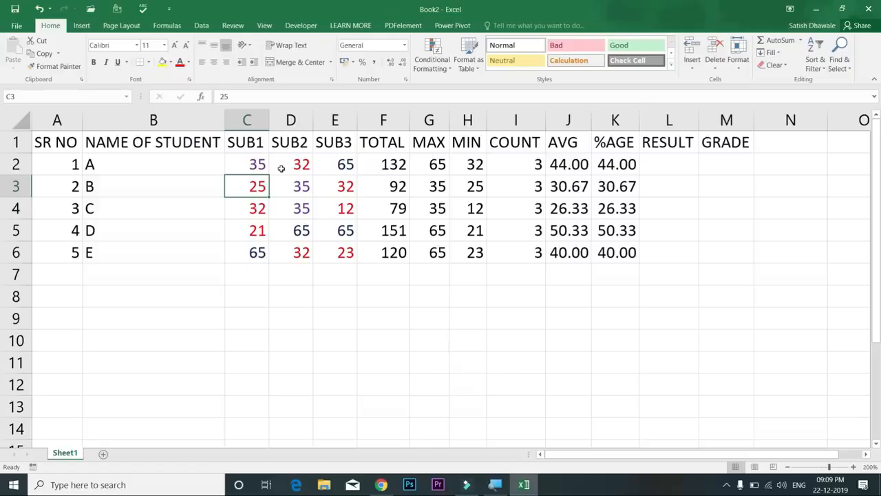
pyautogui.click(292, 167)
pyautogui.write('65')
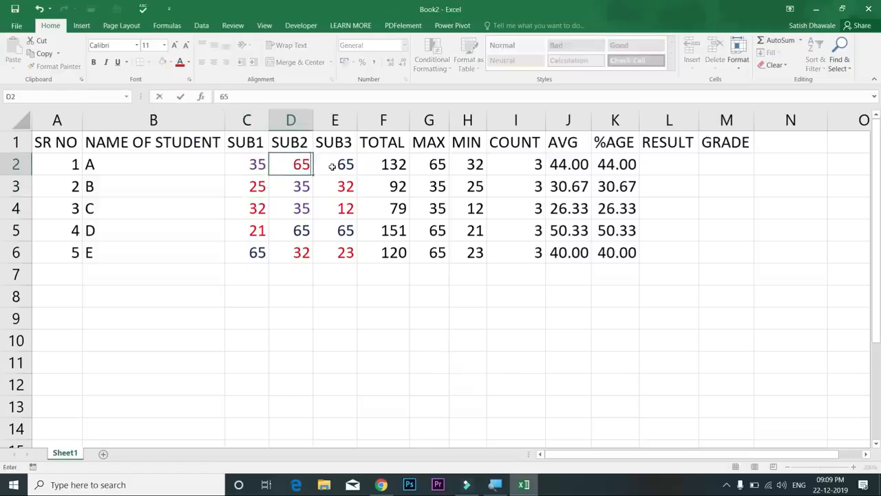
pyautogui.press('Return')
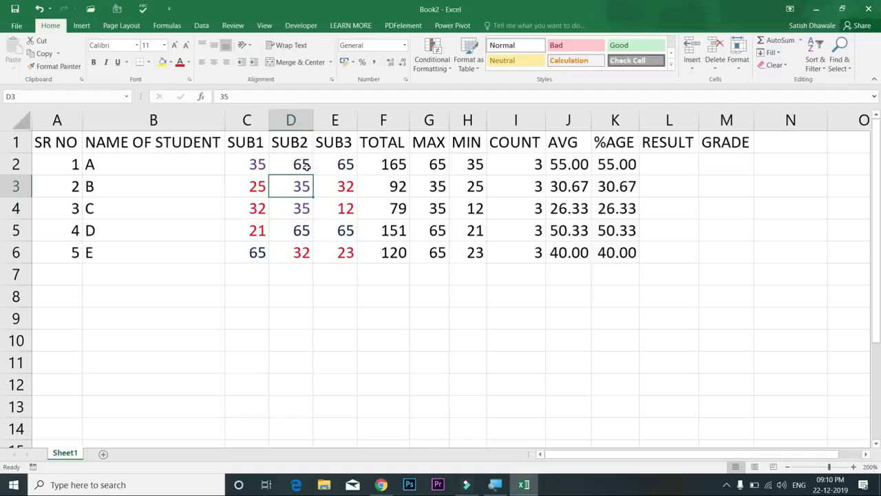
pyautogui.moveTo(396, 165); pyautogui.dragTo(386, 247)
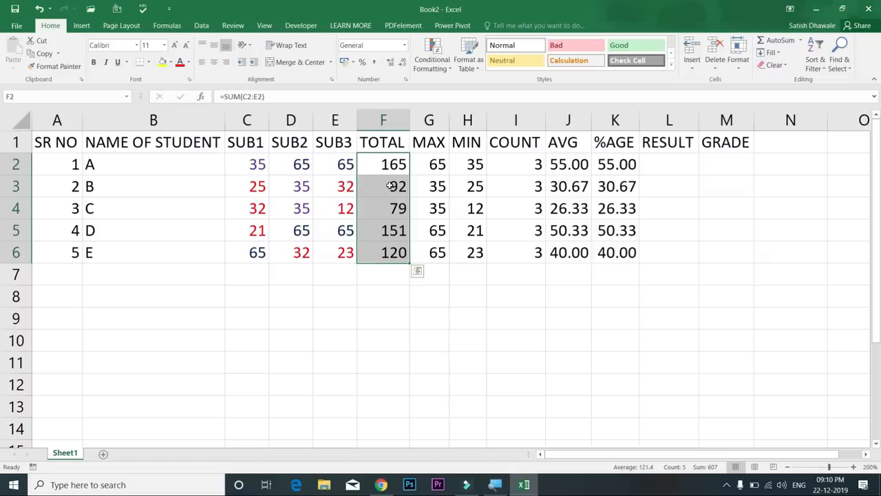
# Highlight totals between 150 and 170 with Yellow Fill with Dark Yellow Text
pyautogui.click(437, 66)
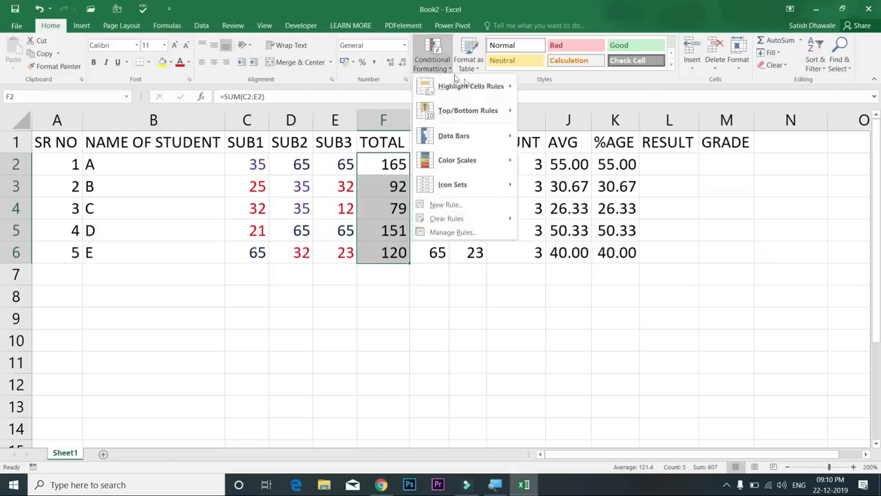
pyautogui.moveTo(461, 85)
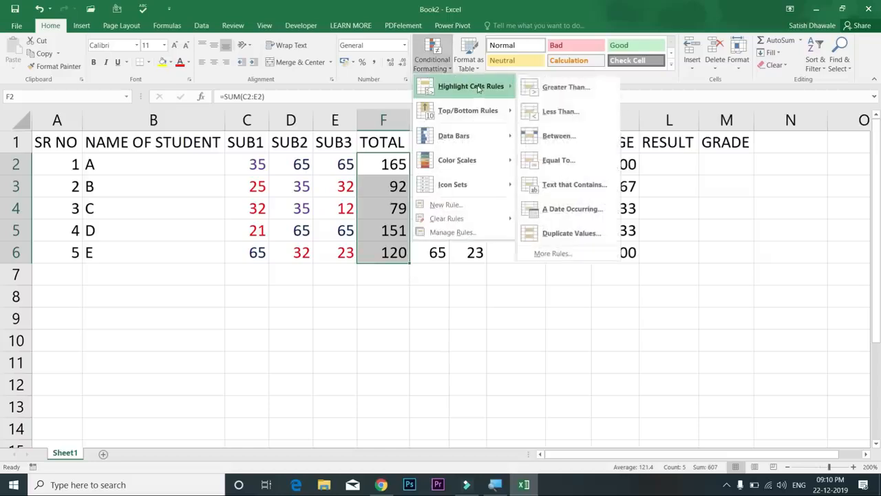
pyautogui.click(556, 136)
pyautogui.write('150')
pyautogui.press('Tab')
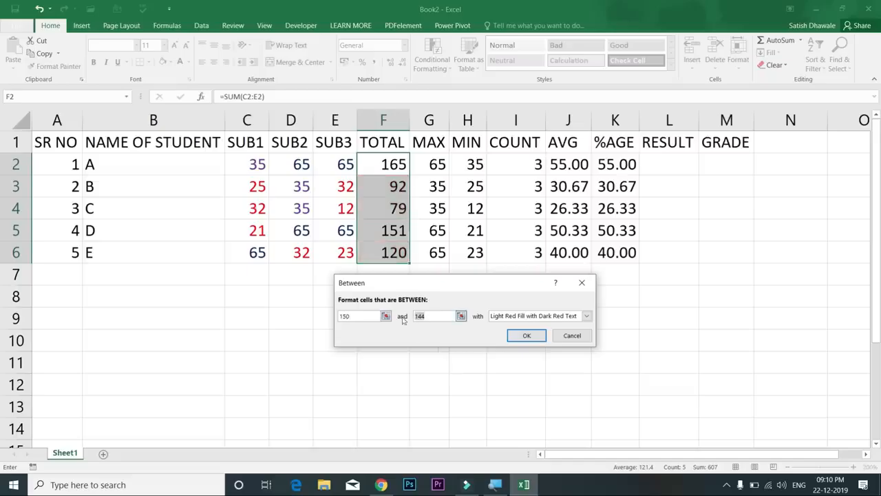
pyautogui.write('170')
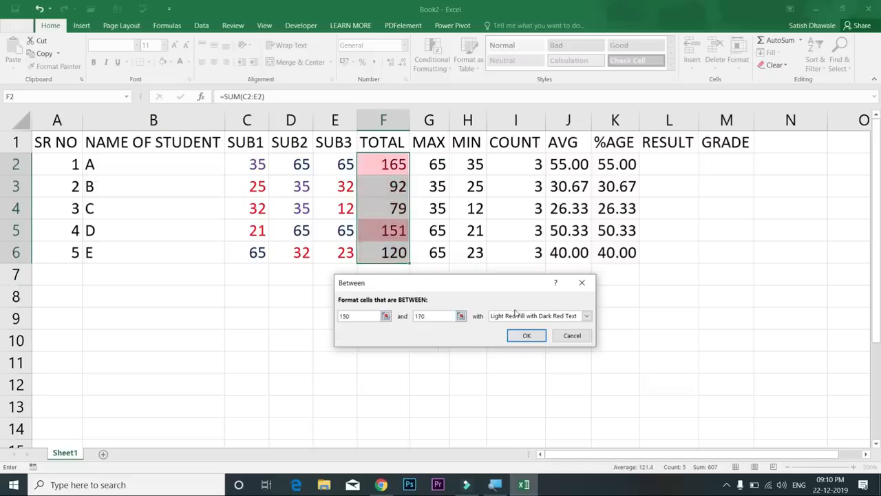
pyautogui.click(515, 314)
pyautogui.click(510, 333)
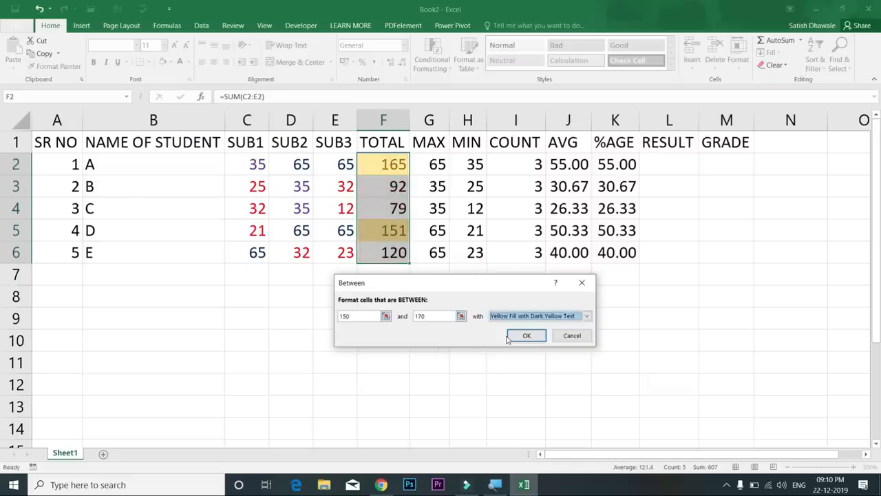
pyautogui.click(508, 336)
pyautogui.click(504, 334)
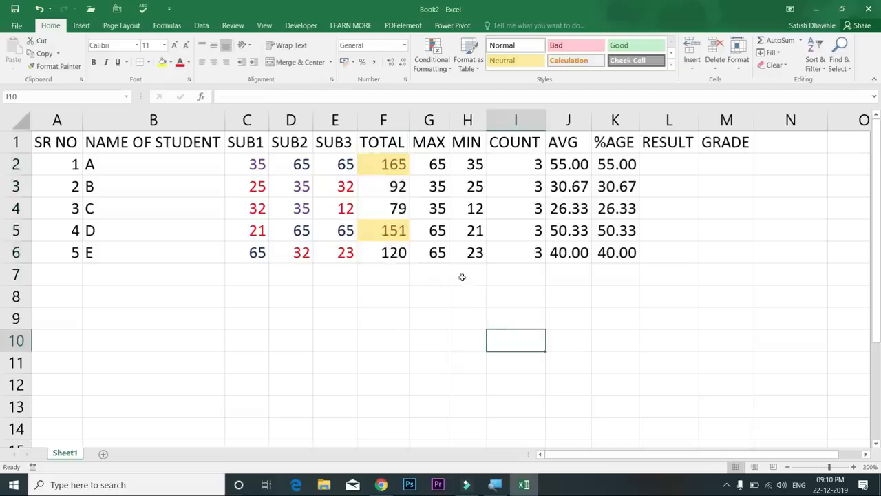
pyautogui.click(383, 209)
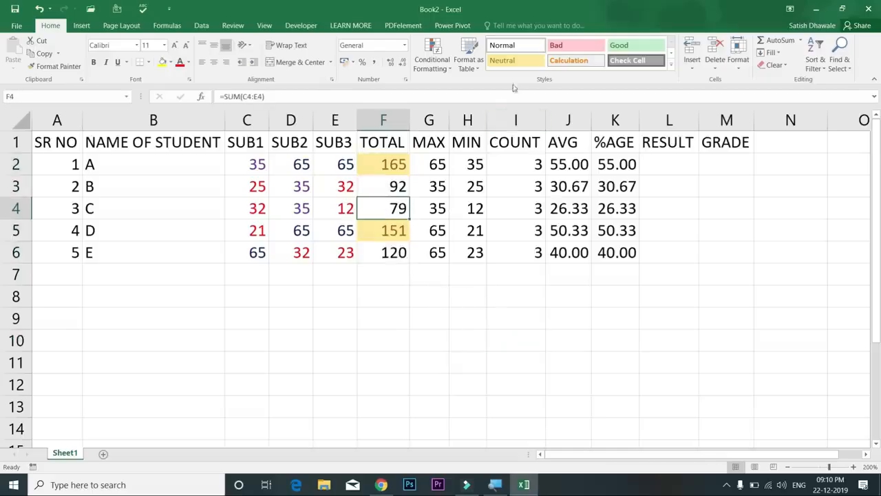
# Enter PASS in L2 and FAIL in L3, then fill the pattern down to L6
pyautogui.click(432, 57)
pyautogui.moveTo(463, 89)
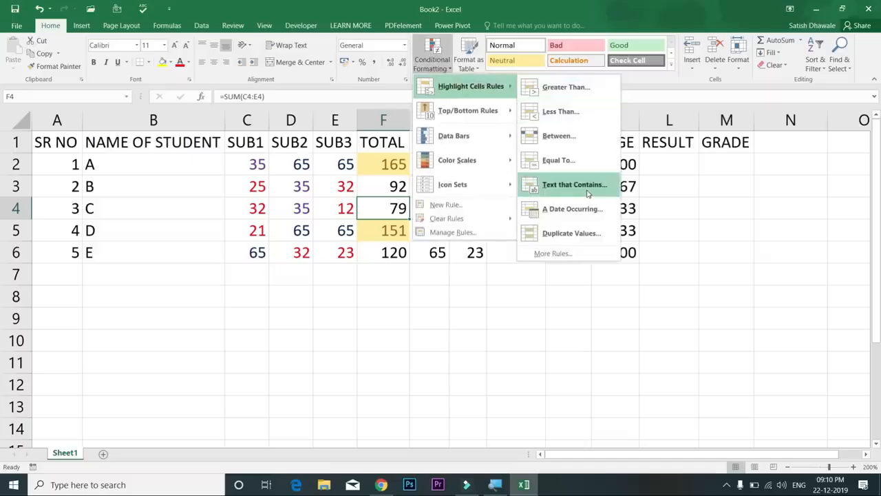
pyautogui.click(680, 165)
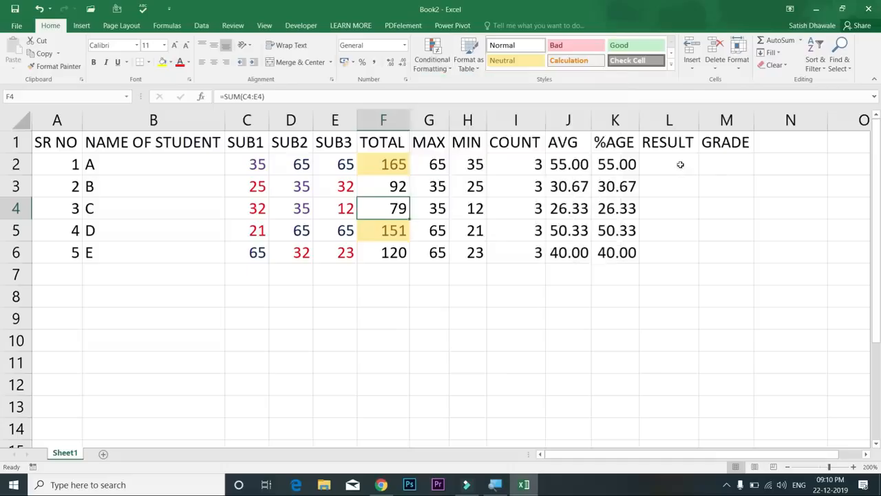
pyautogui.write('P')
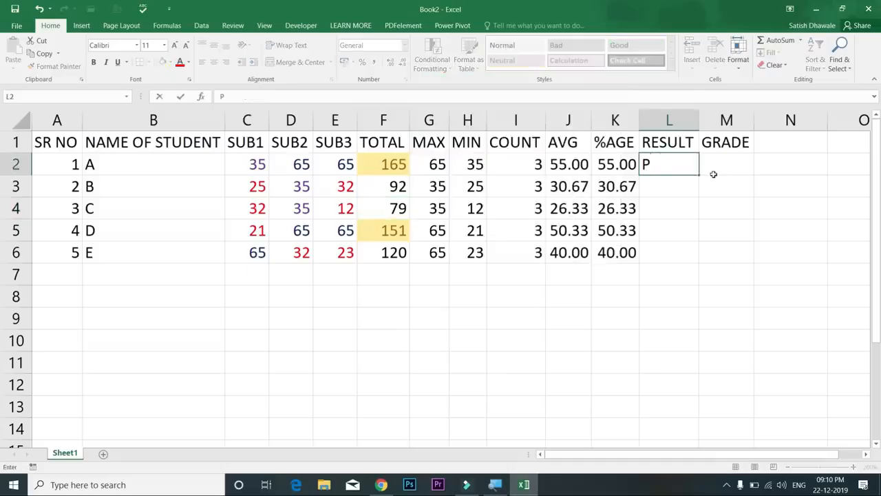
pyautogui.write('ASS')
pyautogui.press('Return')
pyautogui.write('FAIL')
pyautogui.press('Return')
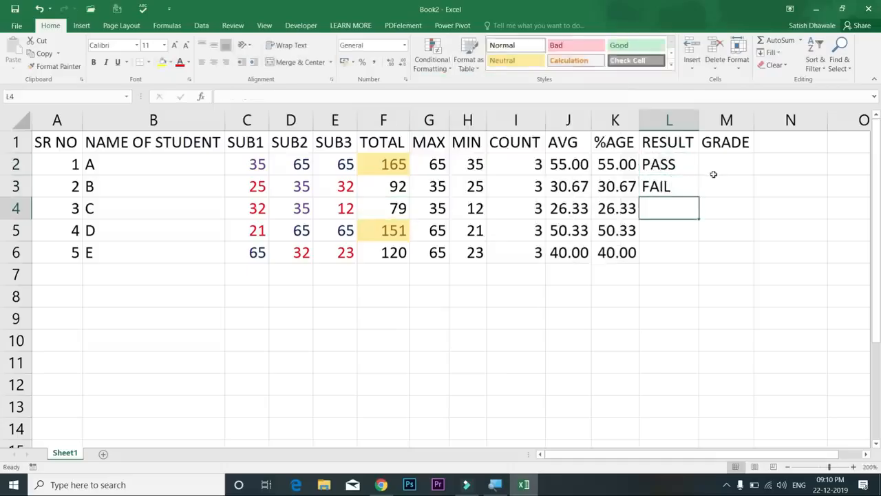
pyautogui.moveTo(682, 165); pyautogui.dragTo(700, 261)
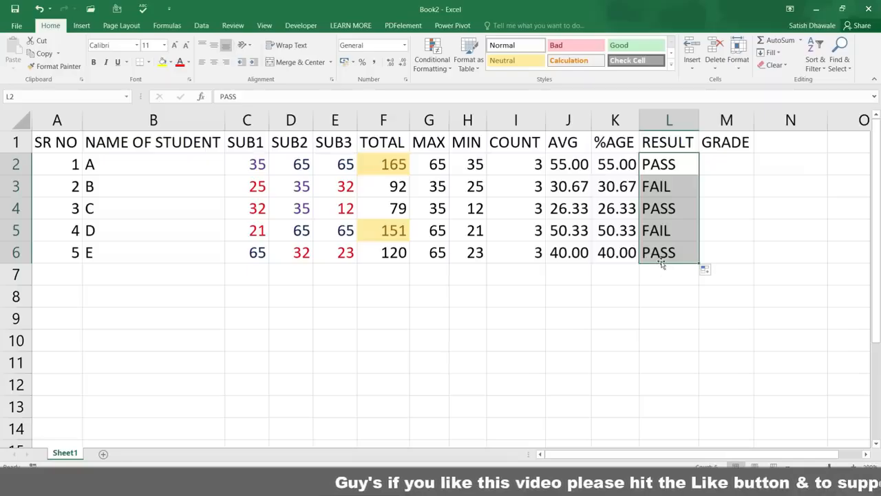
# Add a Text that Contains PASS rule with green fill and dark green text
pyautogui.click(433, 56)
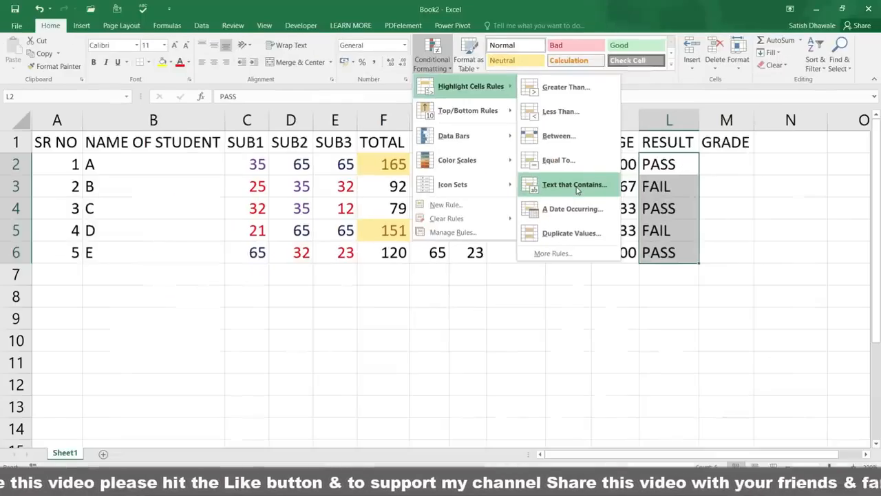
pyautogui.click(577, 191)
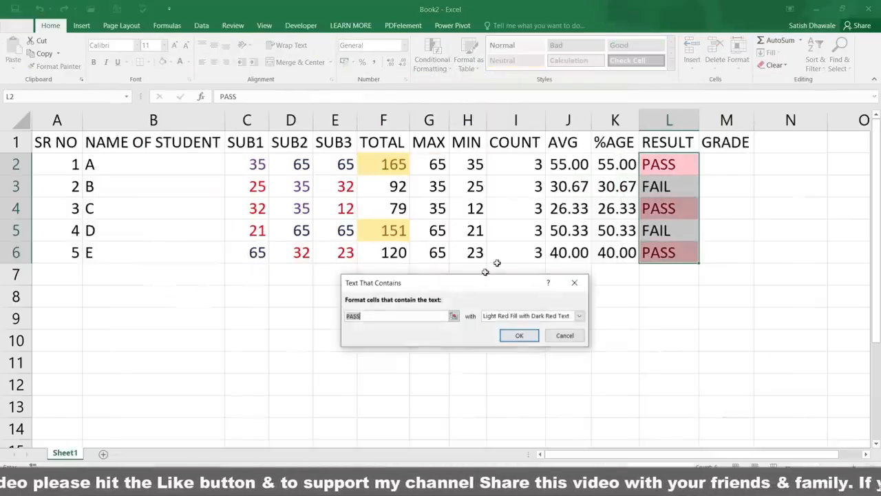
pyautogui.click(490, 316)
pyautogui.click(499, 342)
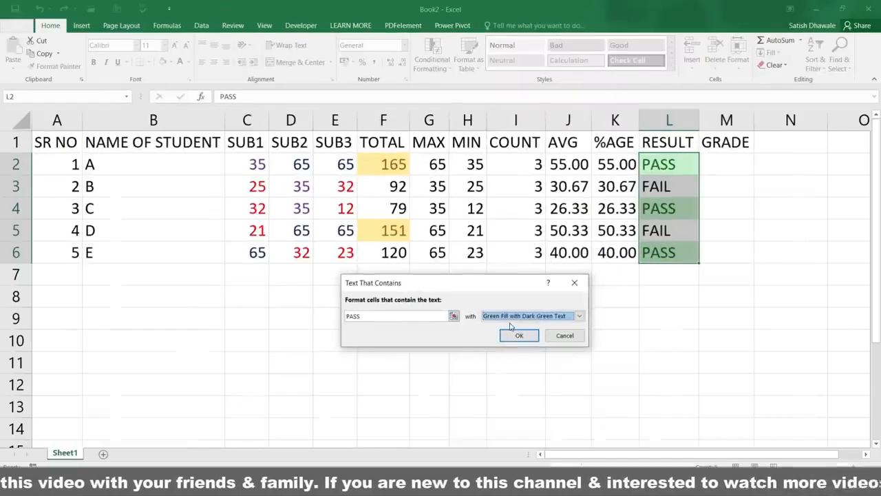
pyautogui.click(516, 341)
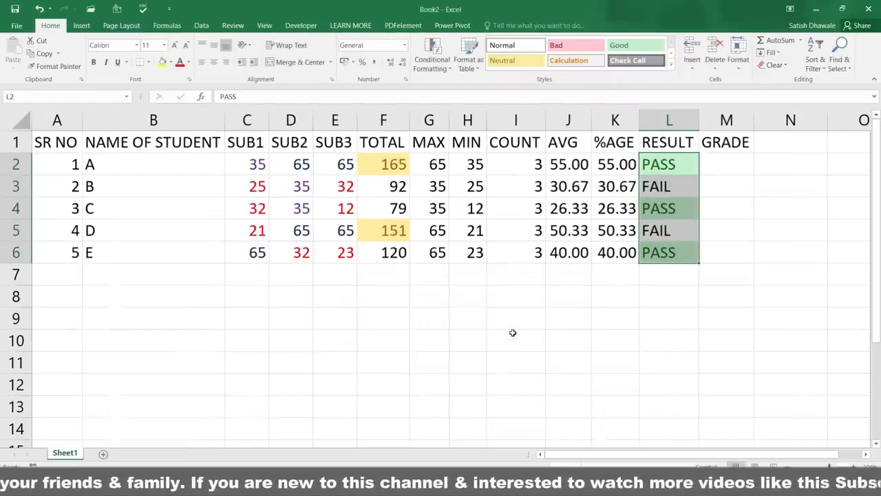
# Add a Text that Contains FAIL rule with light red fill and dark red text
pyautogui.click(432, 57)
pyautogui.moveTo(454, 98)
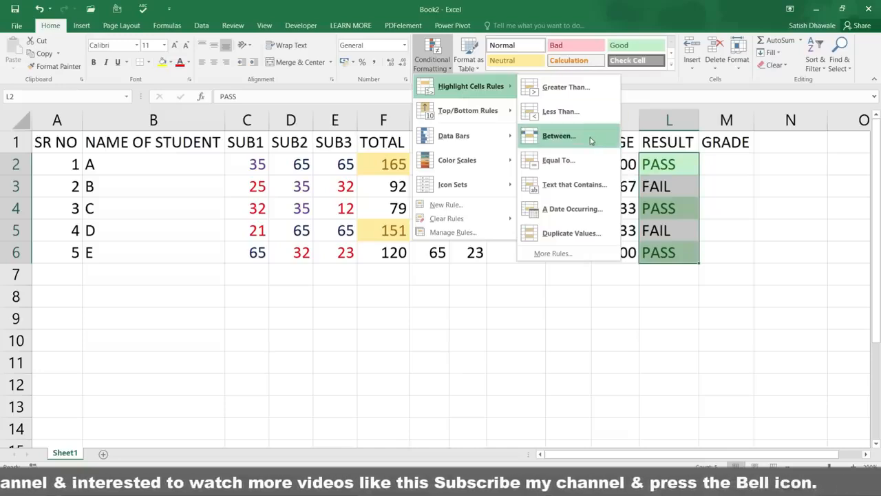
pyautogui.click(575, 185)
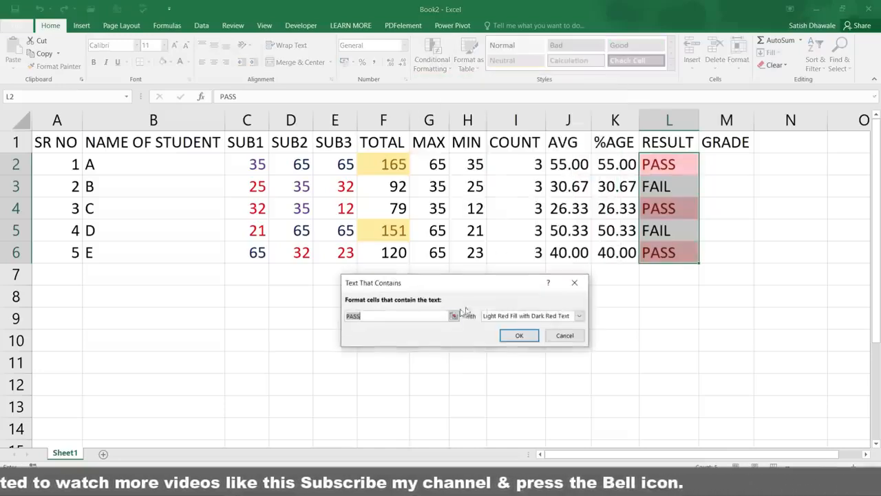
pyautogui.write('FIA')
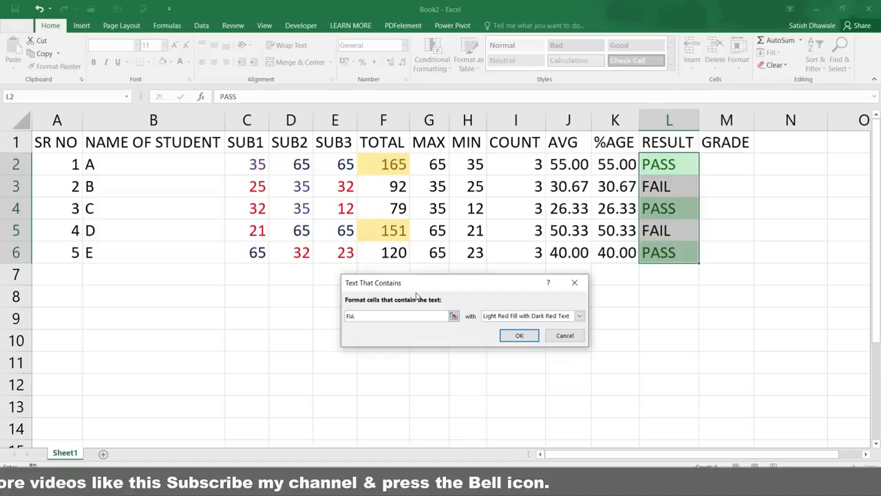
pyautogui.press('BackSpace')
pyautogui.press('BackSpace')
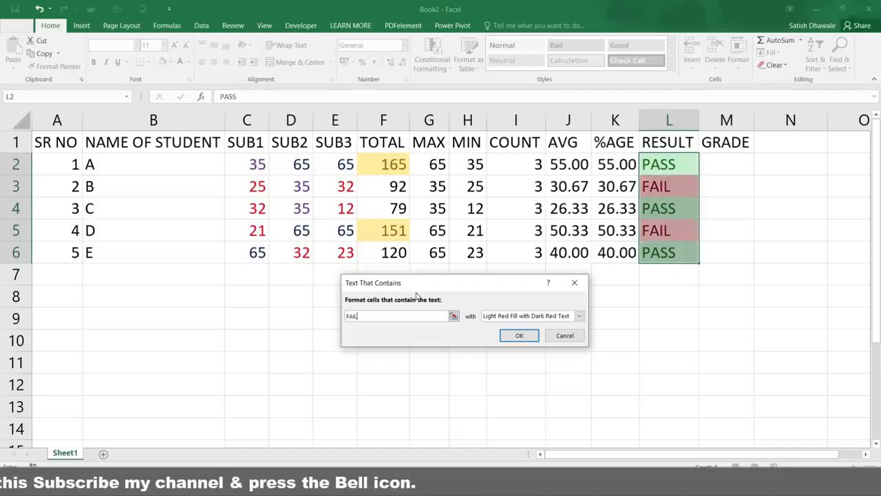
pyautogui.click(524, 335)
pyautogui.click(671, 211)
pyautogui.click(674, 170)
pyautogui.click(678, 190)
pyautogui.click(672, 232)
pyautogui.click(670, 246)
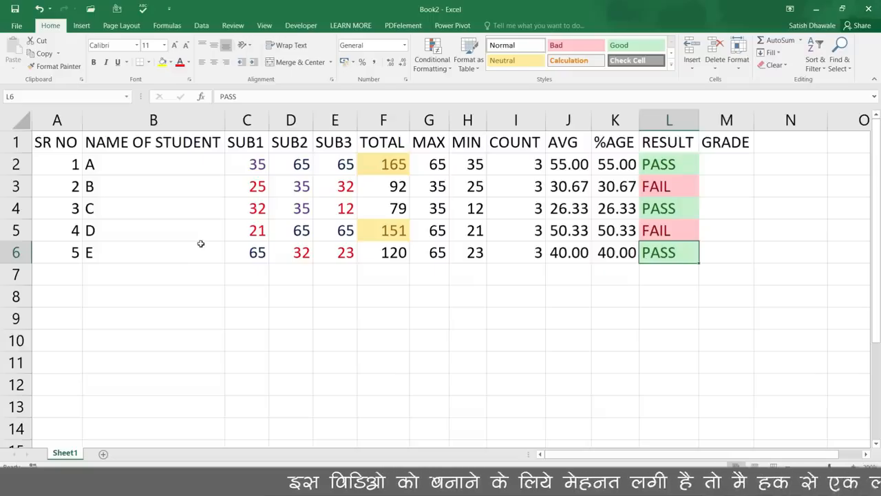
# Enter 20-12-2019 in B9 and fill consecutive dates down to 24-12-2019 in B13
pyautogui.click(198, 323)
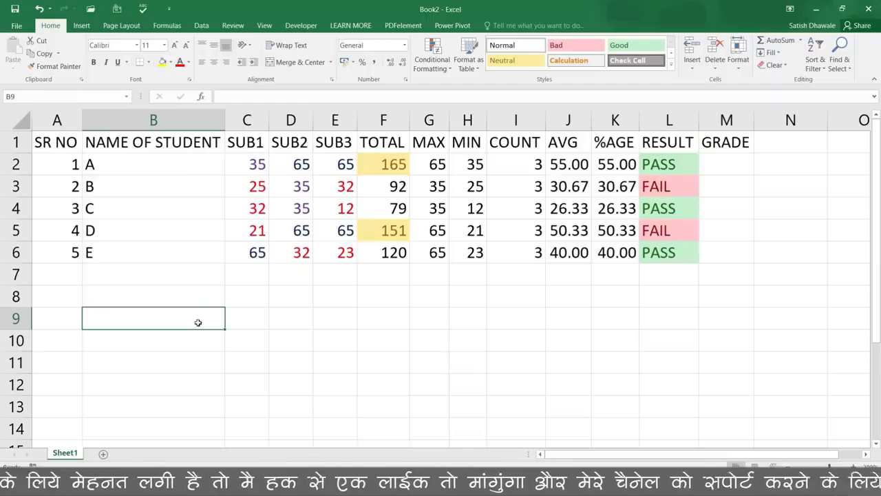
pyautogui.write('20')
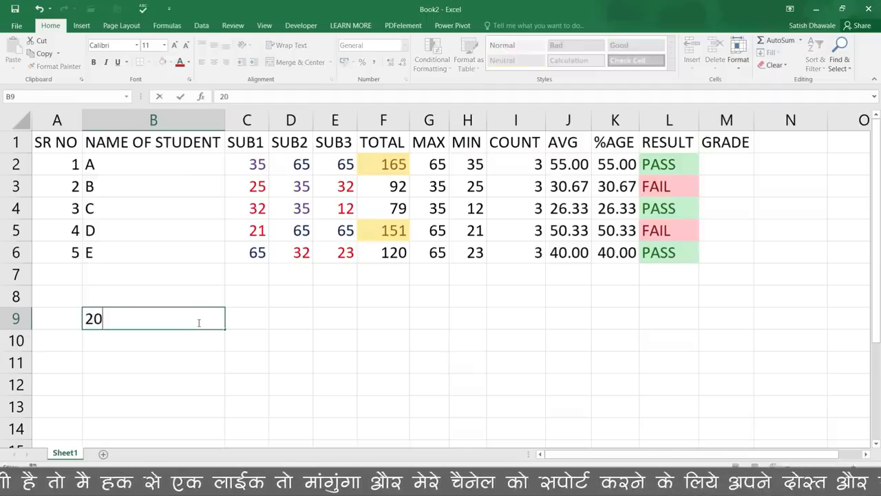
pyautogui.write('-12-2019')
pyautogui.press('Return')
pyautogui.click(213, 328)
pyautogui.moveTo(224, 329); pyautogui.dragTo(228, 413)
pyautogui.click(227, 430)
pyautogui.moveTo(185, 318); pyautogui.dragTo(186, 406)
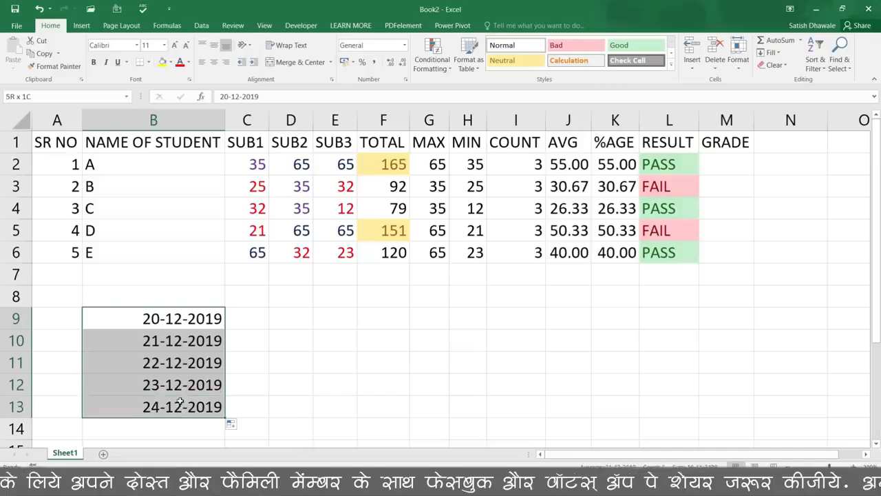
pyautogui.click(439, 67)
pyautogui.moveTo(482, 86)
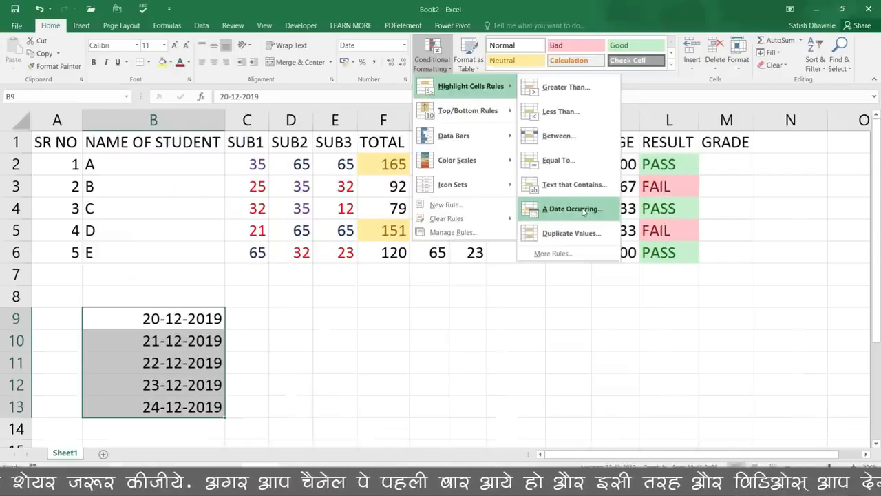
# Preview A Date Occurring rule with Today, This week and Last 7 days, cancel, then delete B9:B13
pyautogui.click(584, 211)
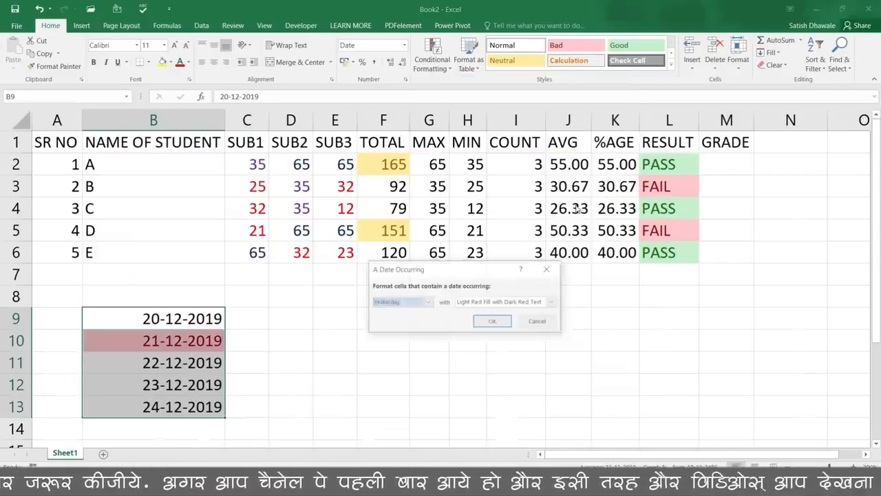
pyautogui.click(404, 305)
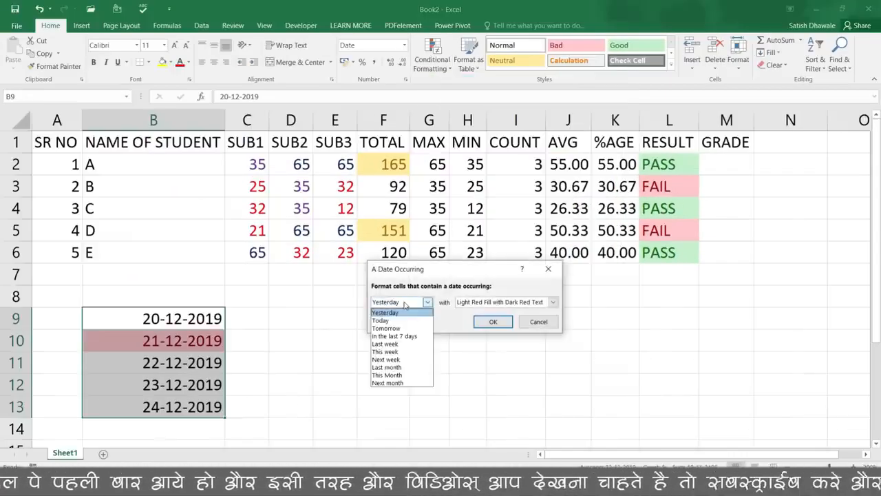
pyautogui.click(402, 320)
pyautogui.click(405, 305)
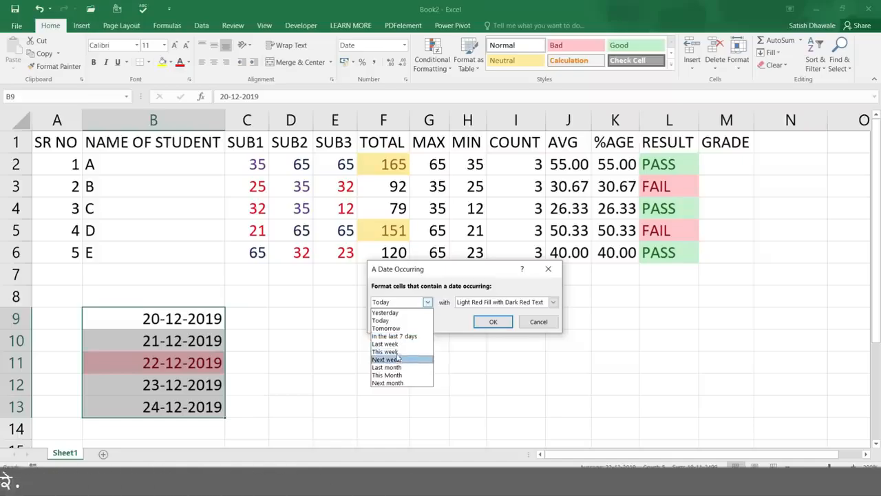
pyautogui.click(398, 351)
pyautogui.click(409, 305)
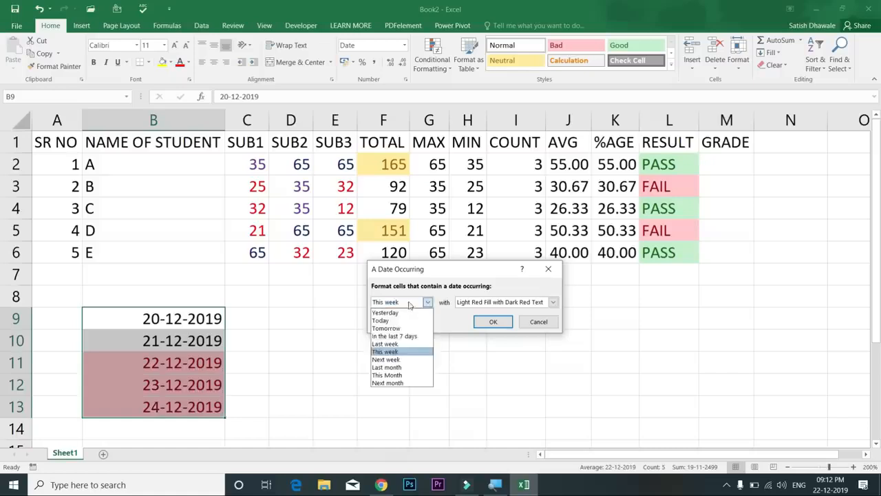
pyautogui.click(400, 336)
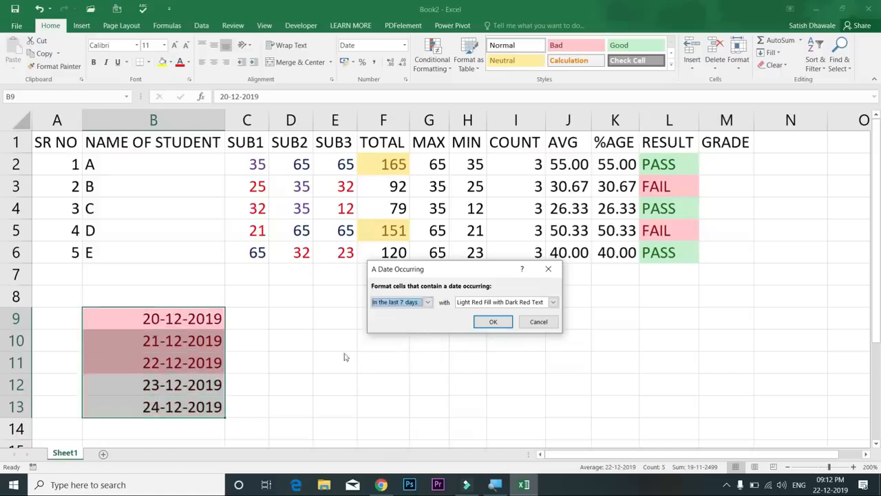
pyautogui.click(539, 322)
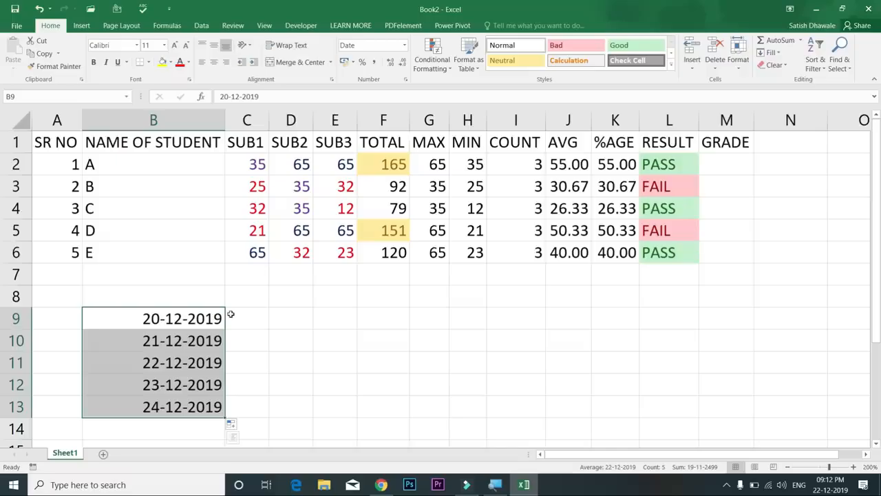
pyautogui.press('Delete')
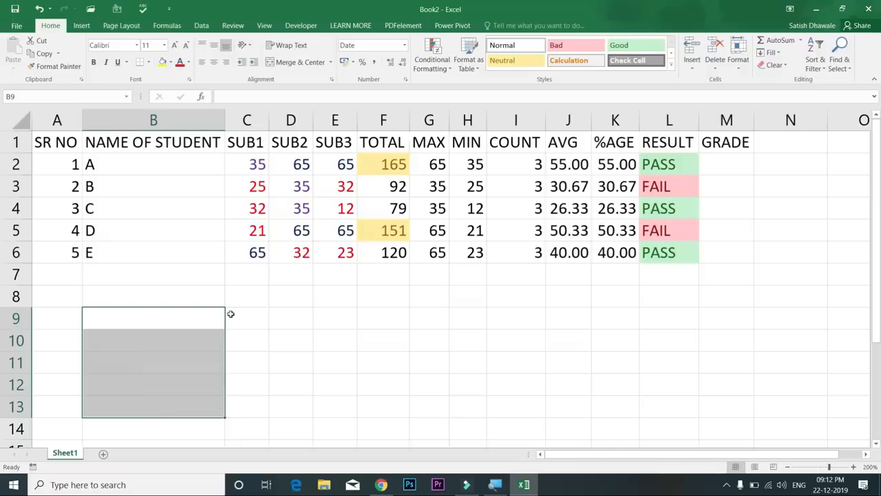
# Apply a Duplicate Values rule with Light Red Fill with Dark Red Text to column B
pyautogui.click(412, 325)
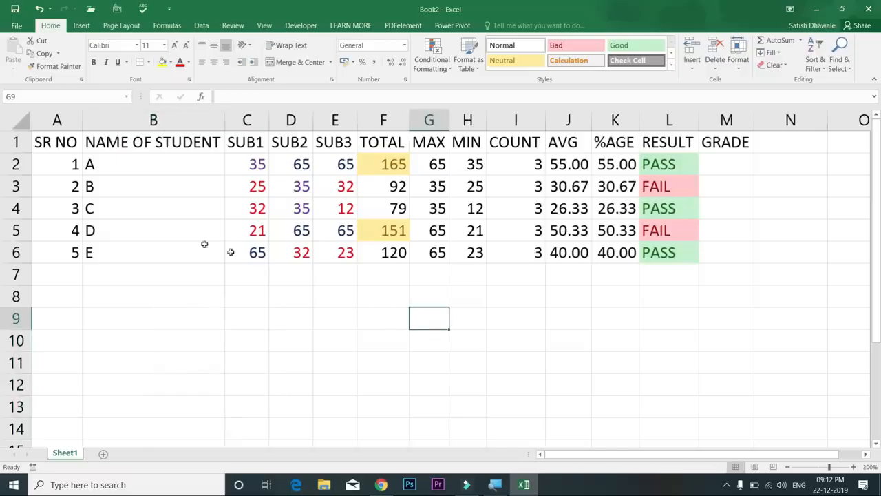
pyautogui.moveTo(148, 159); pyautogui.dragTo(148, 249)
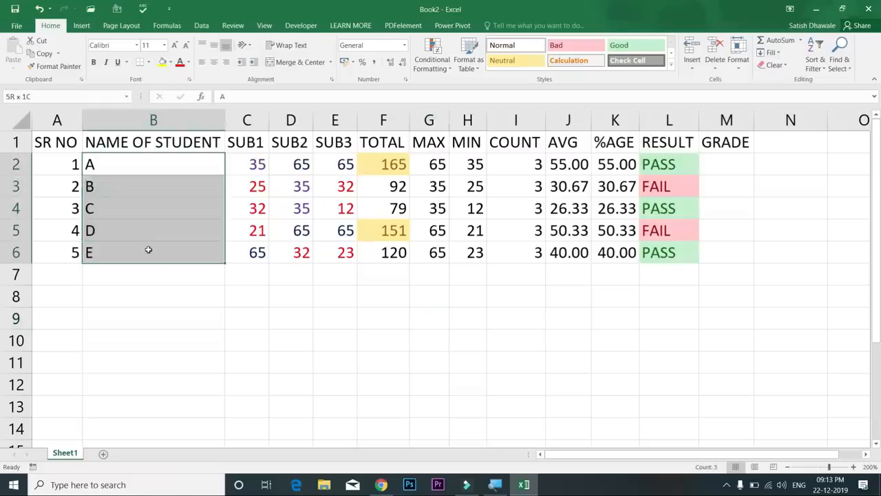
pyautogui.click(149, 271)
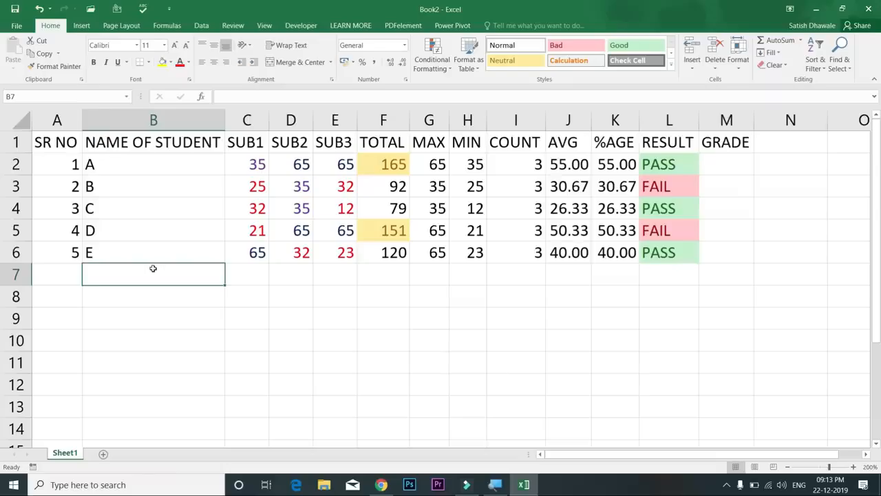
pyautogui.click(178, 118)
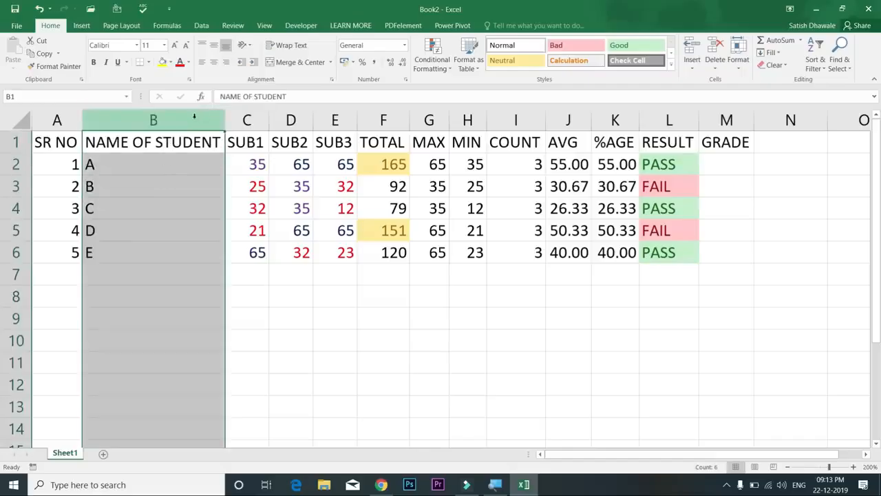
pyautogui.click(449, 70)
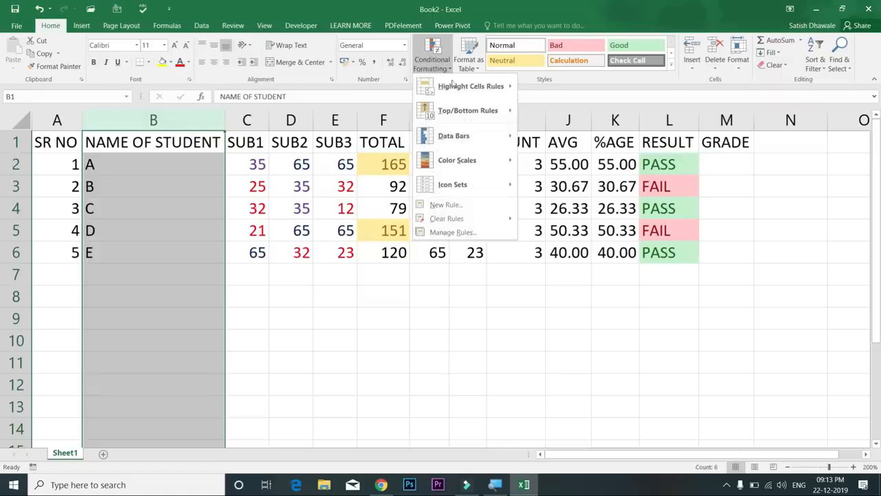
pyautogui.moveTo(464, 89)
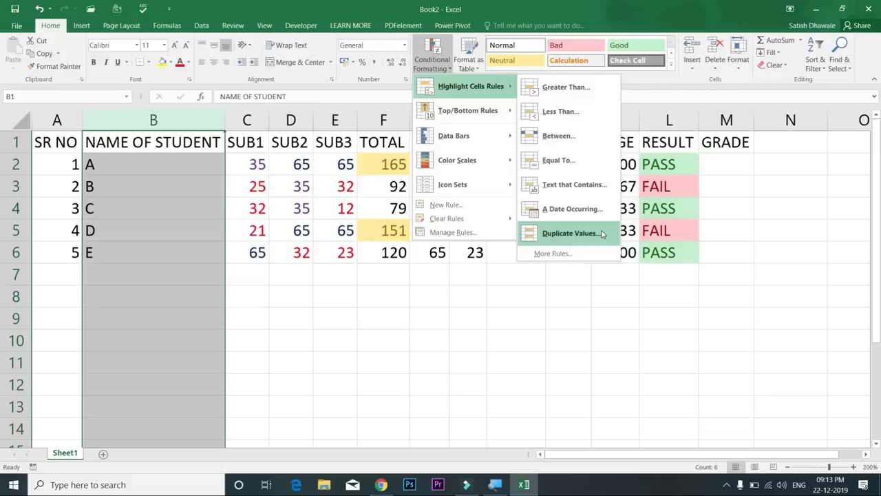
pyautogui.click(601, 234)
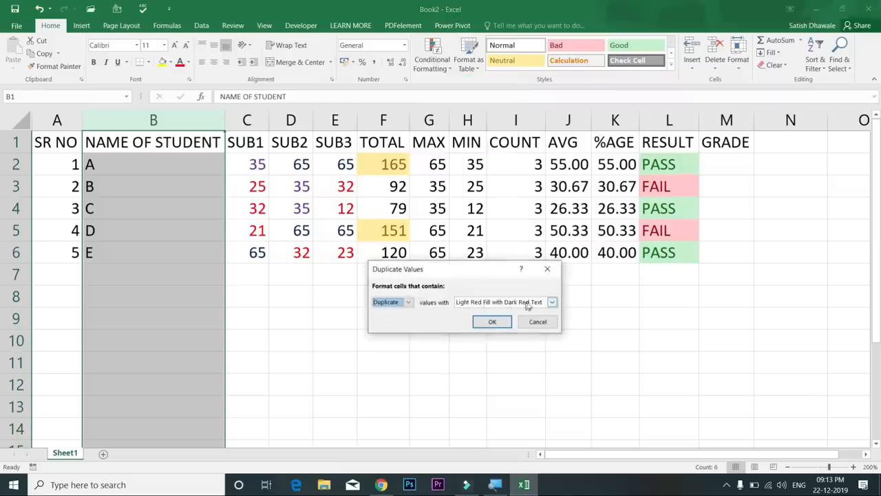
pyautogui.click(492, 321)
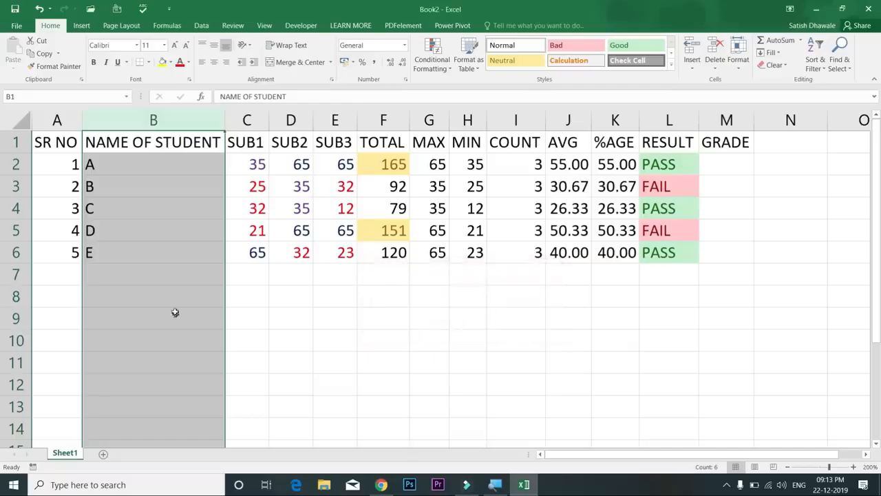
pyautogui.click(159, 280)
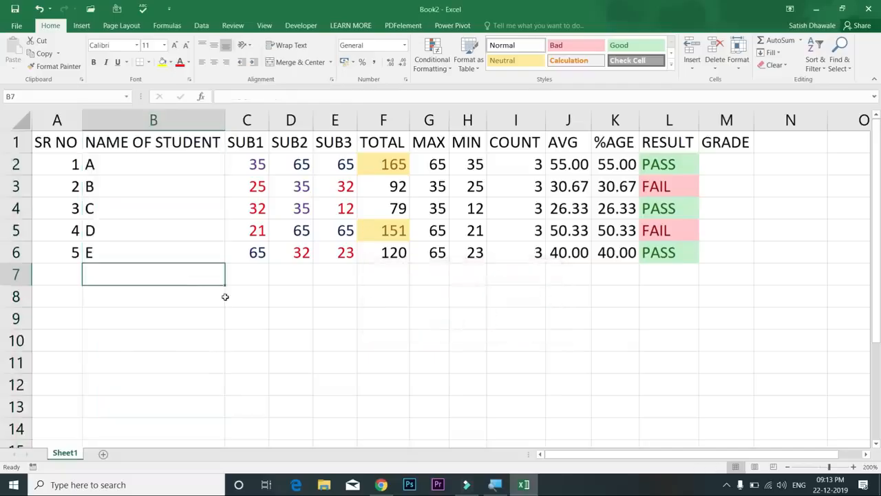
pyautogui.write('A')
pyautogui.press('Return')
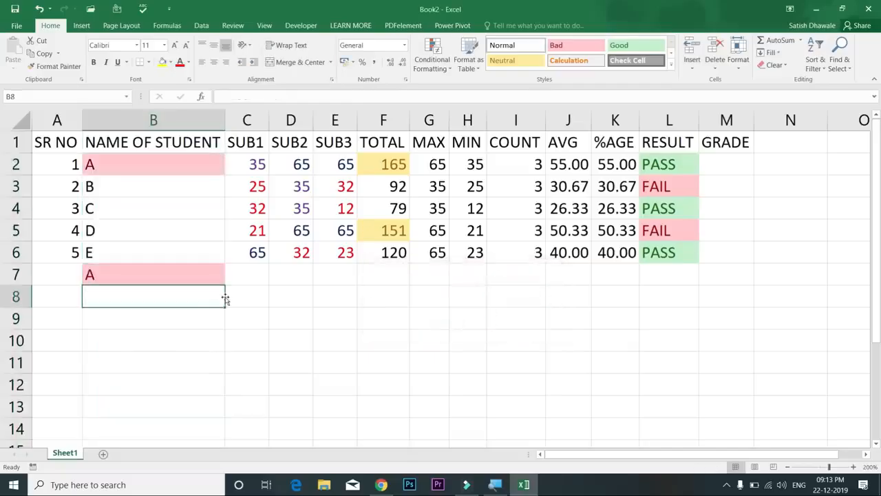
pyautogui.press('Up')
pyautogui.write('F')
pyautogui.press('Return')
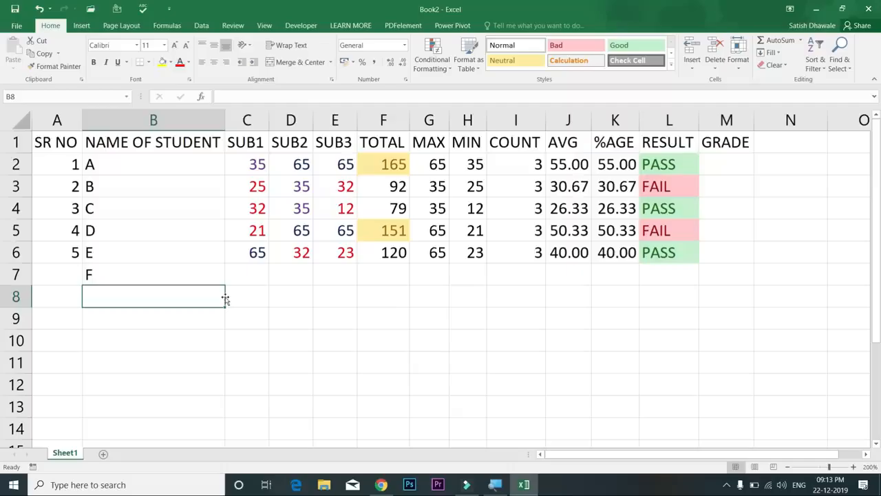
pyautogui.write('G')
pyautogui.press('Return')
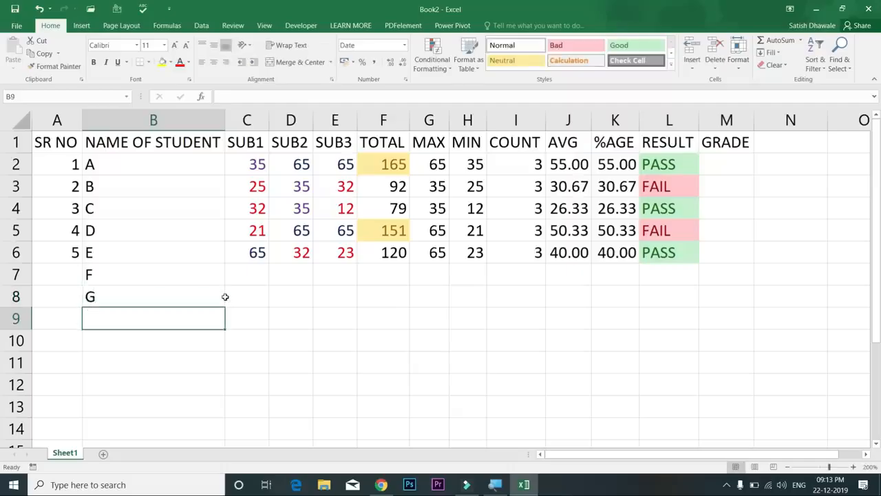
pyautogui.press('Up')
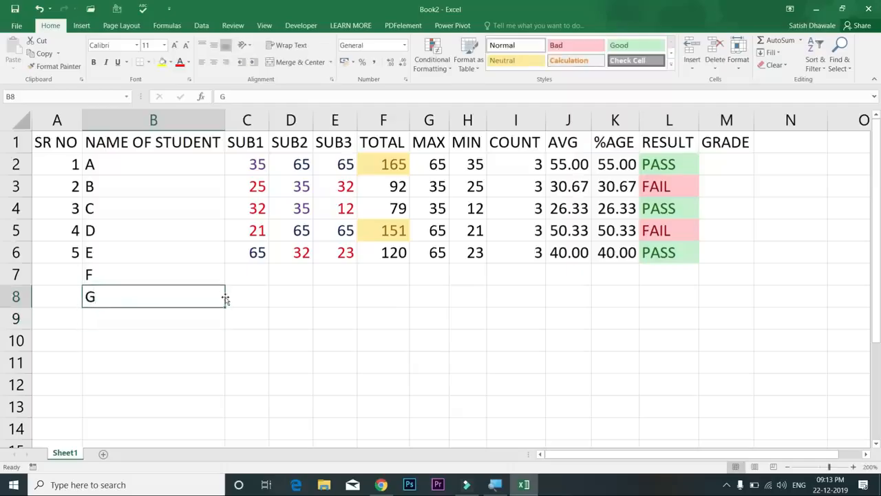
pyautogui.write('B')
pyautogui.press('Return')
pyautogui.press('Up')
pyautogui.write('C')
pyautogui.press('Return')
pyautogui.press('Up')
pyautogui.write('D')
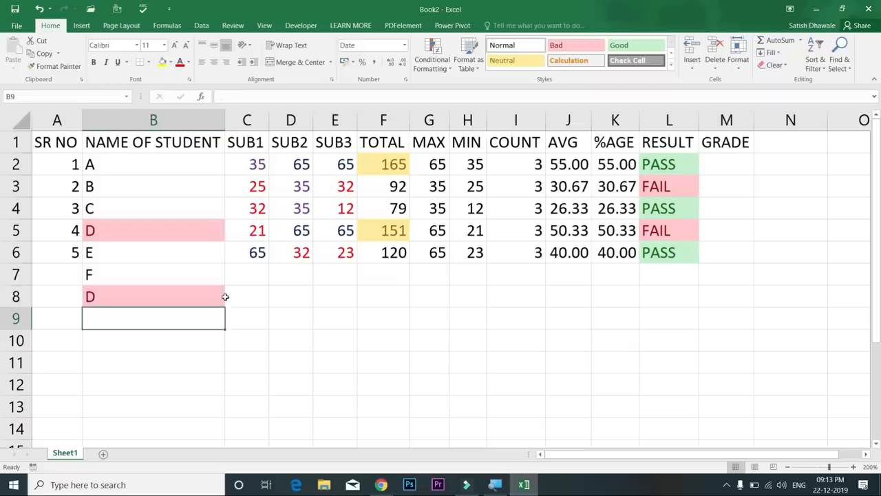
pyautogui.click(224, 297)
pyautogui.press('Delete')
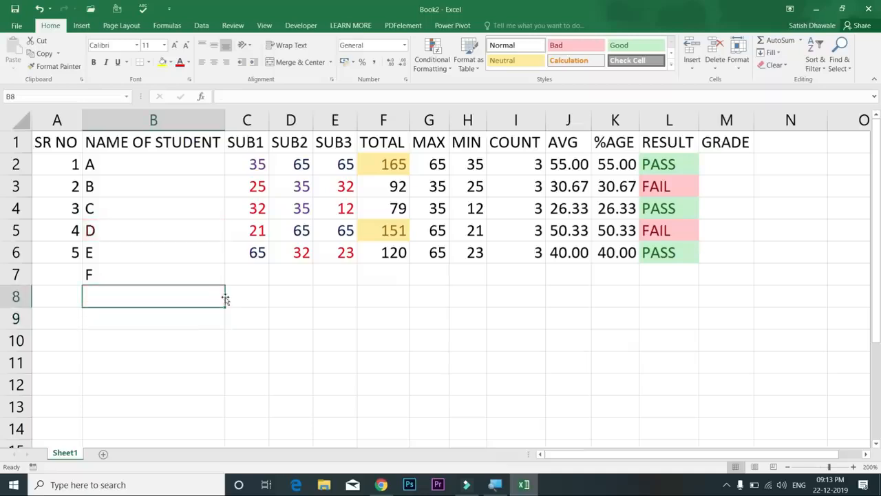
pyautogui.click(177, 273)
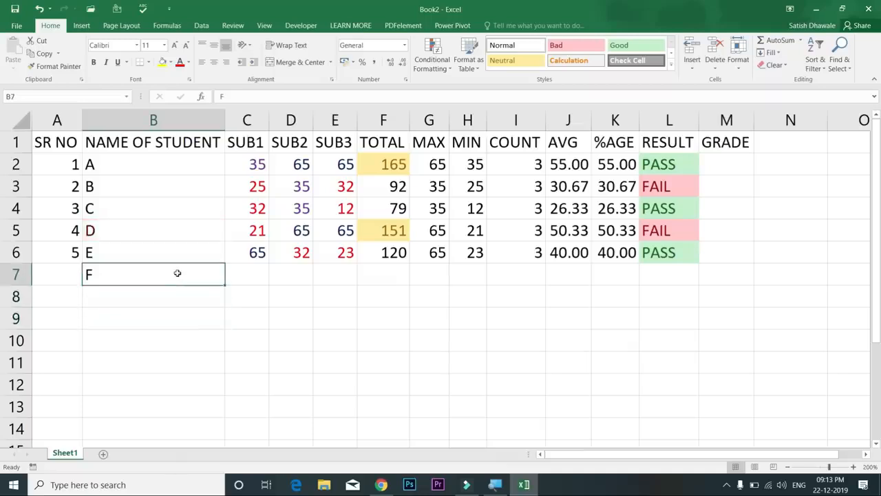
pyautogui.press('Delete')
pyautogui.write('ANIL')
pyautogui.press('Return')
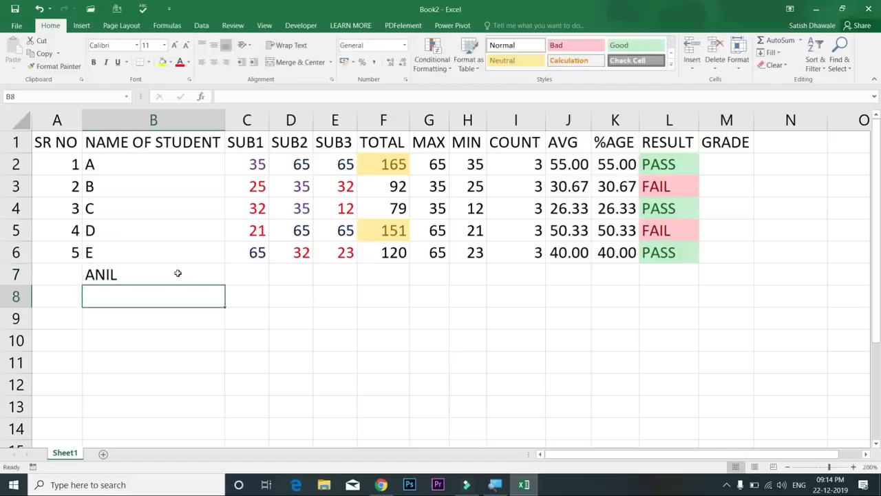
pyautogui.press('Up')
pyautogui.press('Up')
pyautogui.press('Up')
pyautogui.press('Up')
pyautogui.press('Up')
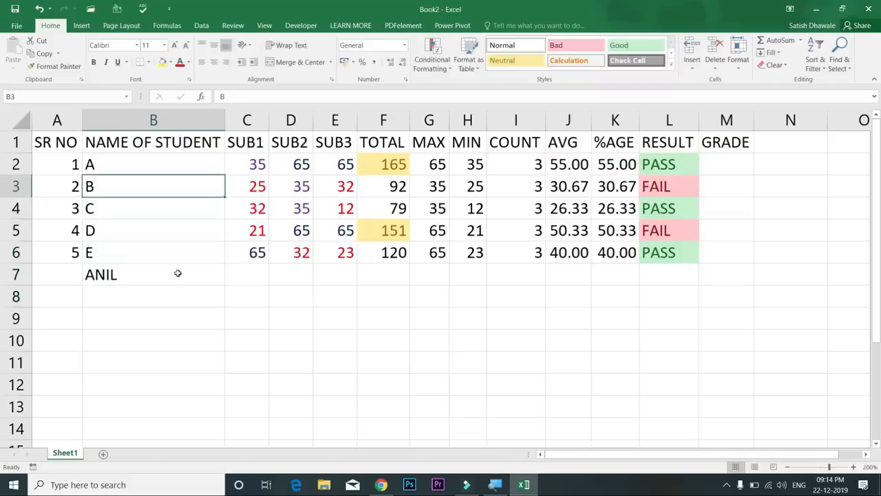
pyautogui.write('ANIL')
pyautogui.press('Return')
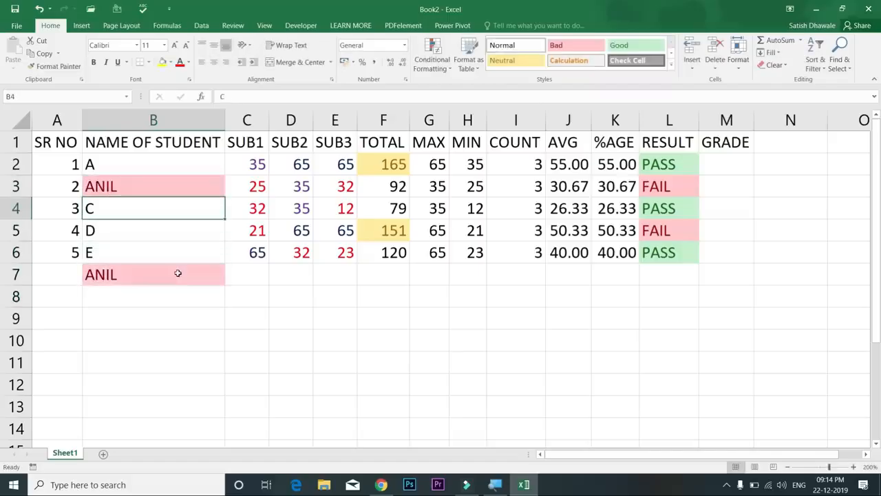
pyautogui.hotkey('ctrl', 'z')
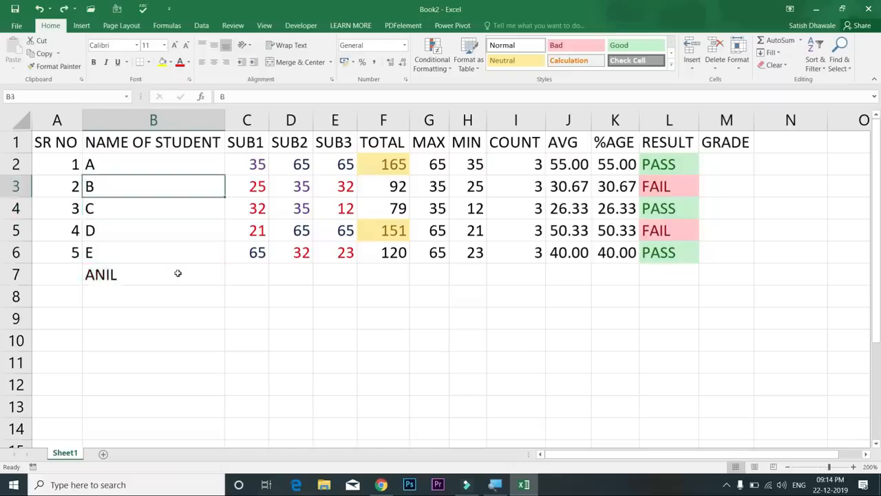
pyautogui.hotkey('ctrl', 'z')
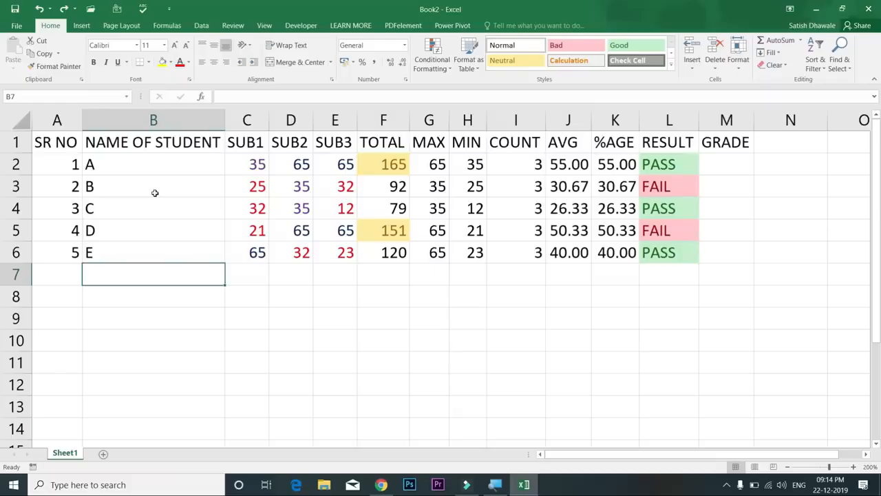
# Use Clear Rules from Selected Cells on the subject marks C2:E6
pyautogui.moveTo(246, 163); pyautogui.dragTo(345, 250)
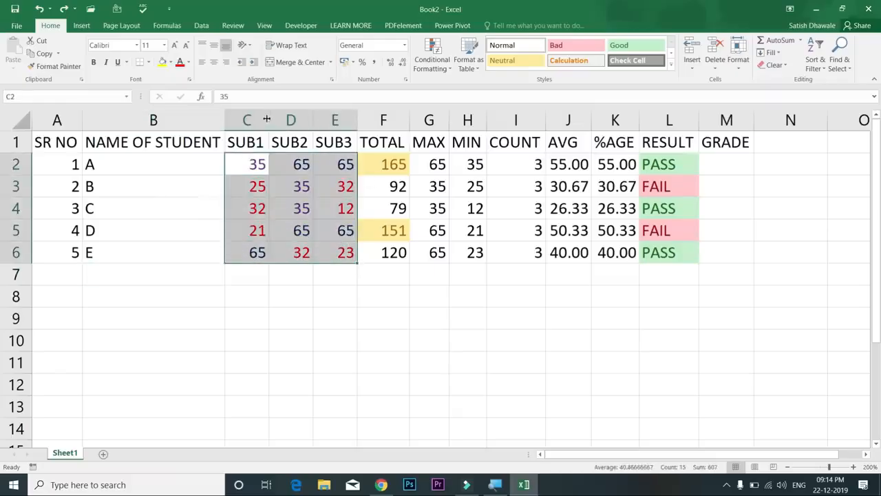
pyautogui.click(434, 68)
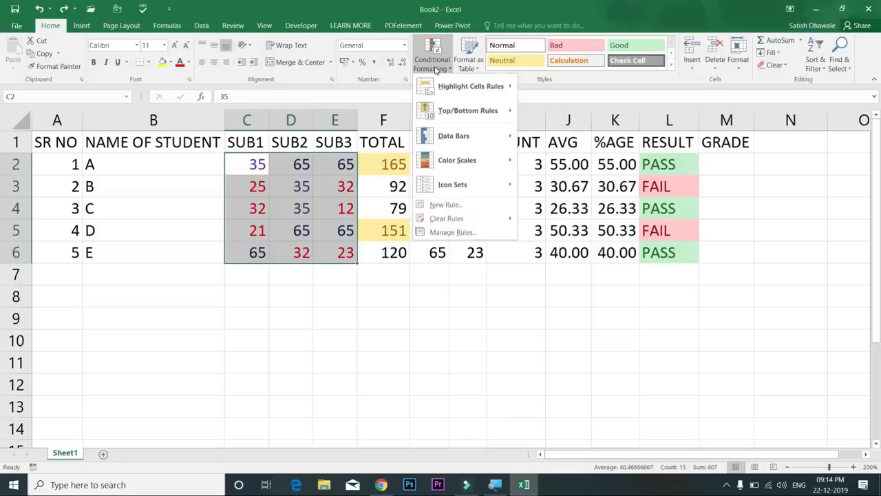
pyautogui.moveTo(478, 219)
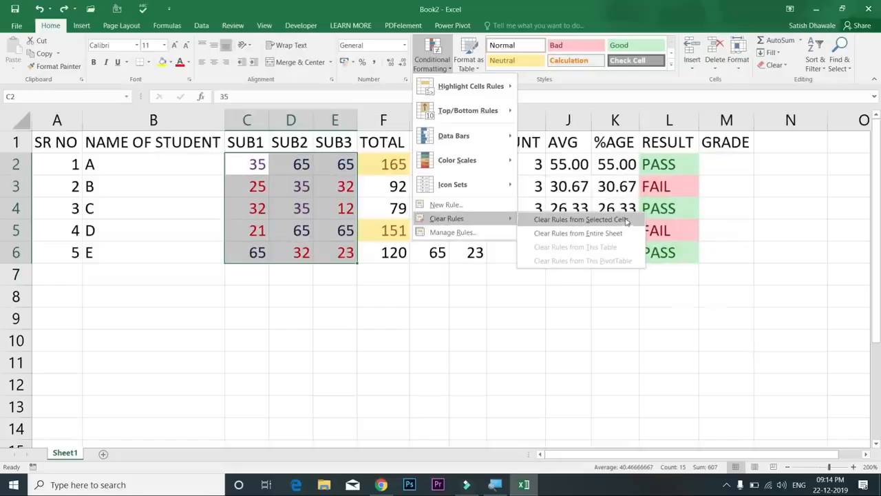
pyautogui.click(580, 219)
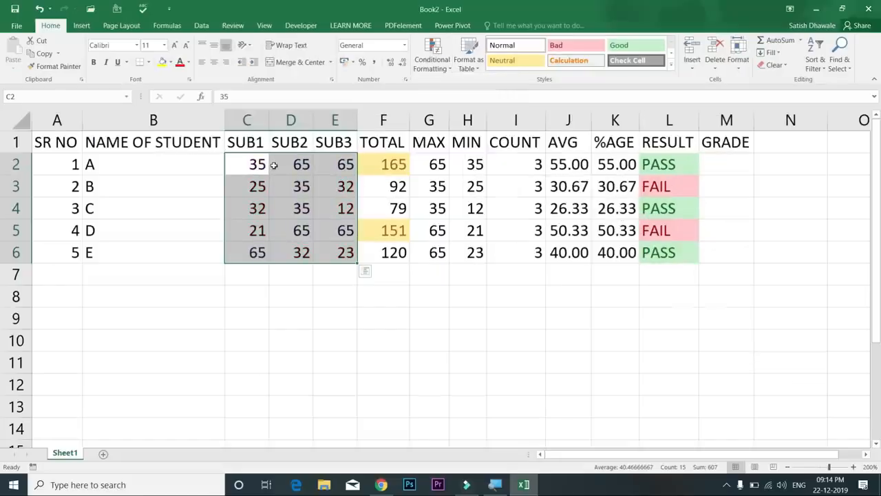
# Preview a Top 10 Items rule on C2:E6 with counts 1 to 6, then cancel it, leaving the marks unformatted
pyautogui.click(433, 67)
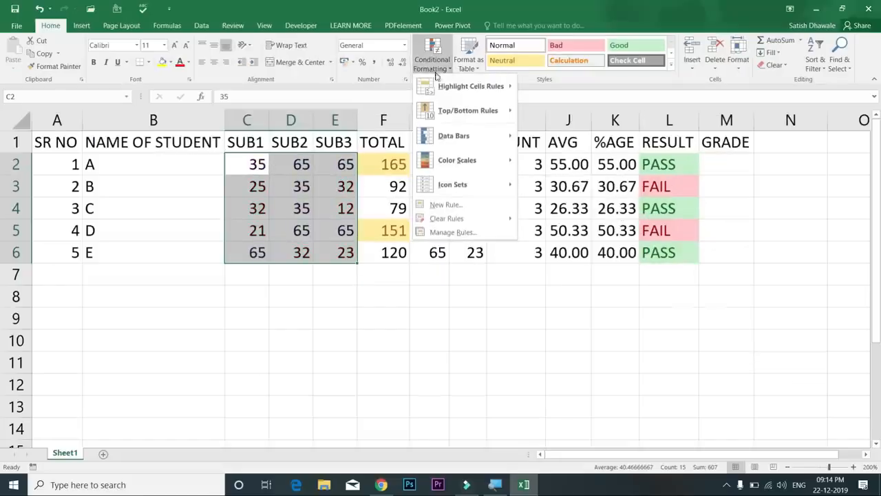
pyautogui.moveTo(495, 111)
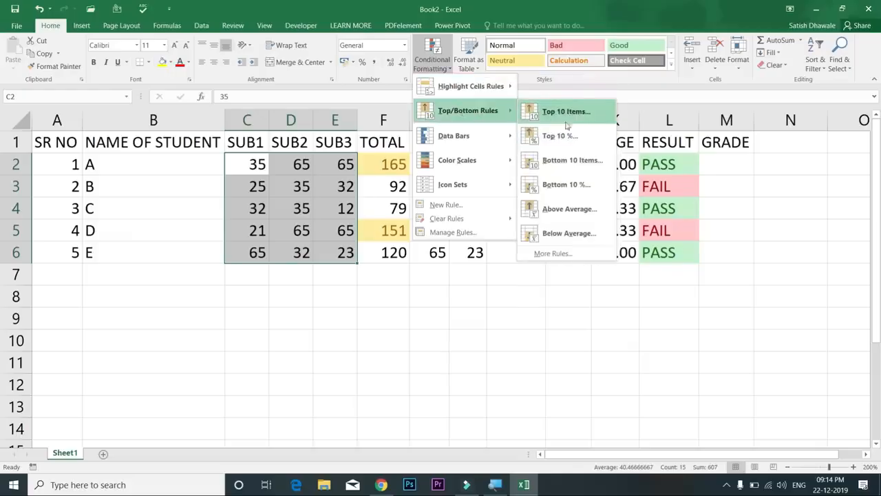
pyautogui.click(569, 122)
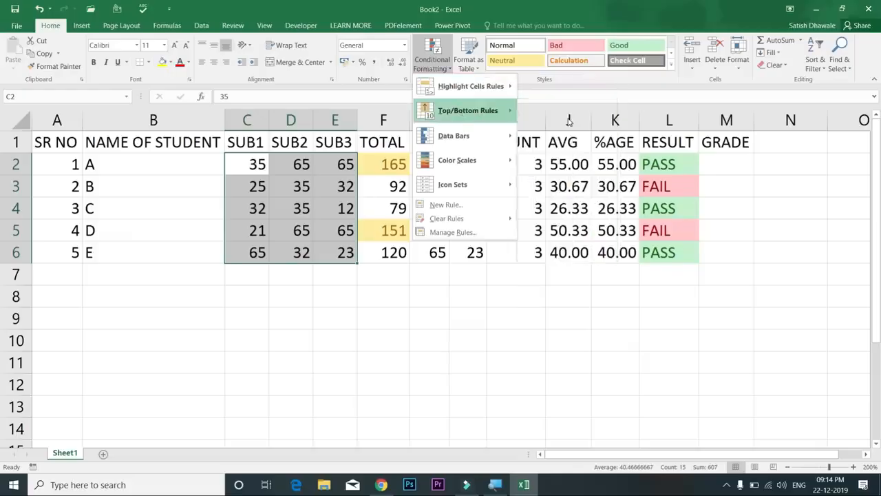
pyautogui.write('1')
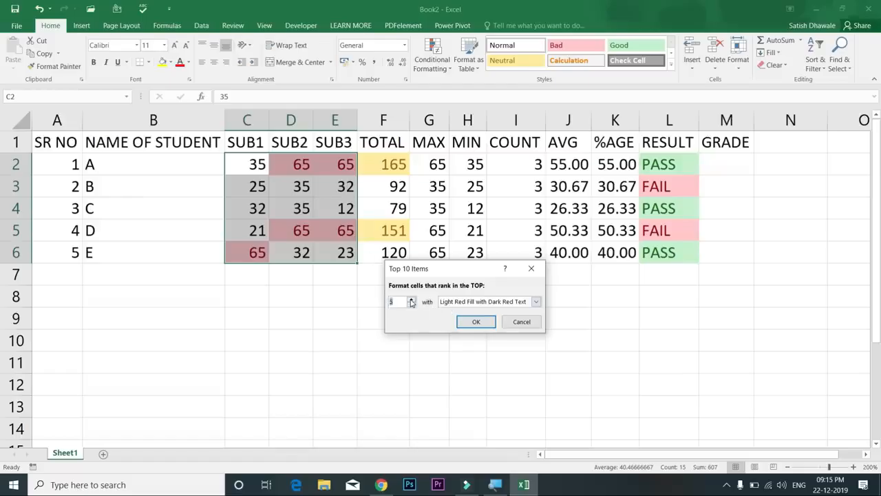
pyautogui.click(411, 298)
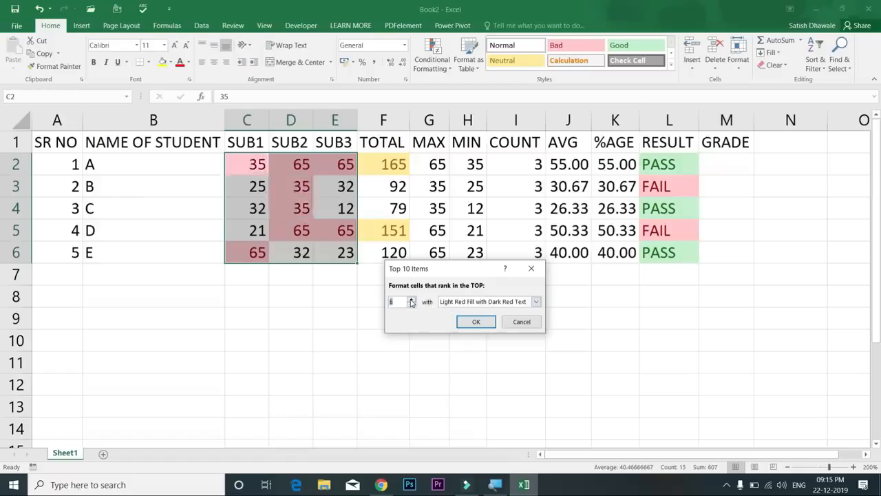
pyautogui.click(527, 327)
pyautogui.click(433, 58)
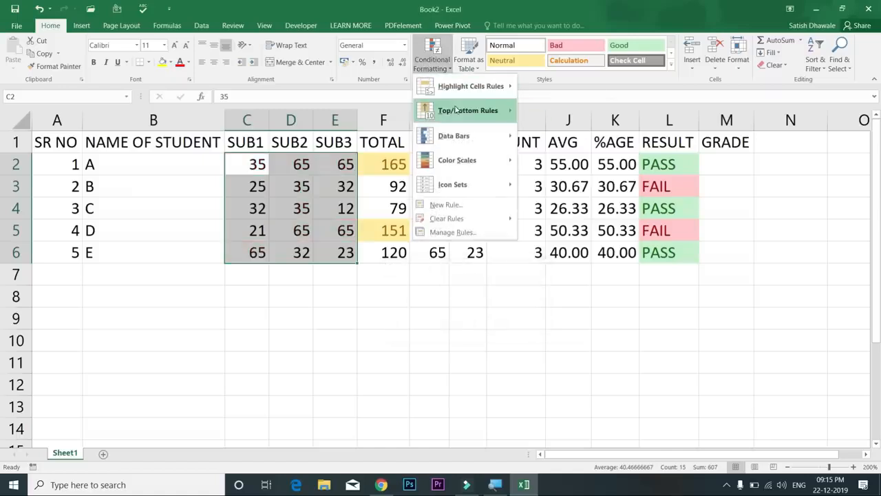
# Apply green Solid Fill data bars to the marks in C2:E6
pyautogui.moveTo(456, 108)
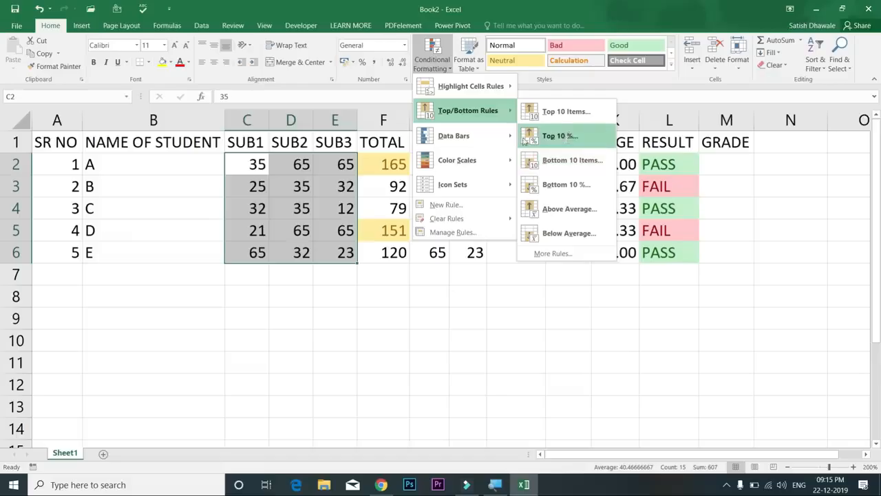
pyautogui.moveTo(482, 138)
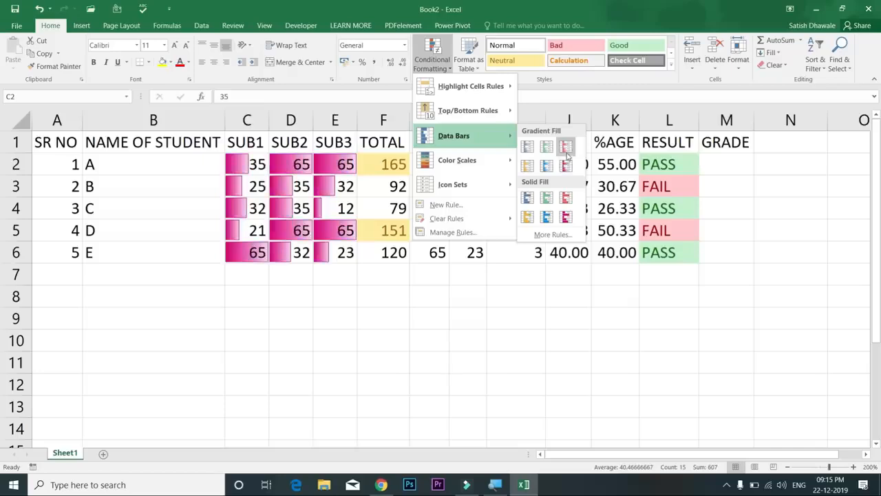
pyautogui.click(546, 199)
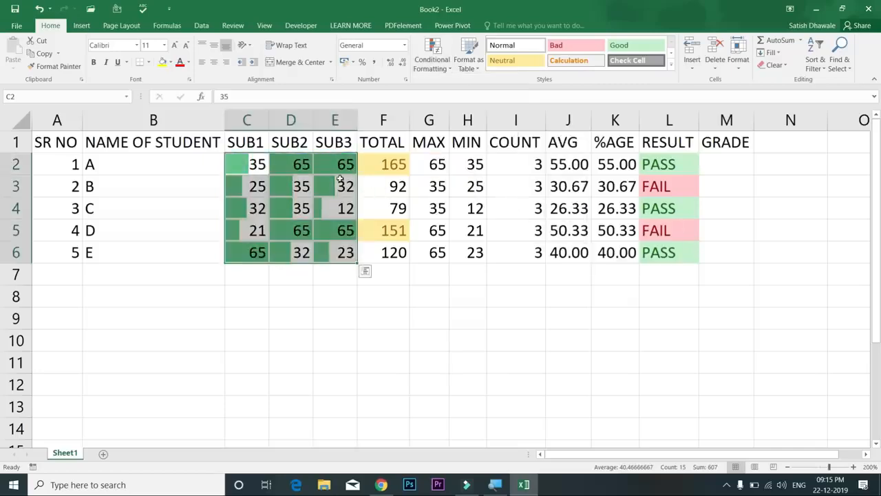
# Widen columns C to E so the data bars display fully
pyautogui.click(365, 270)
pyautogui.moveTo(335, 121); pyautogui.dragTo(246, 122)
pyautogui.moveTo(357, 122); pyautogui.dragTo(390, 125)
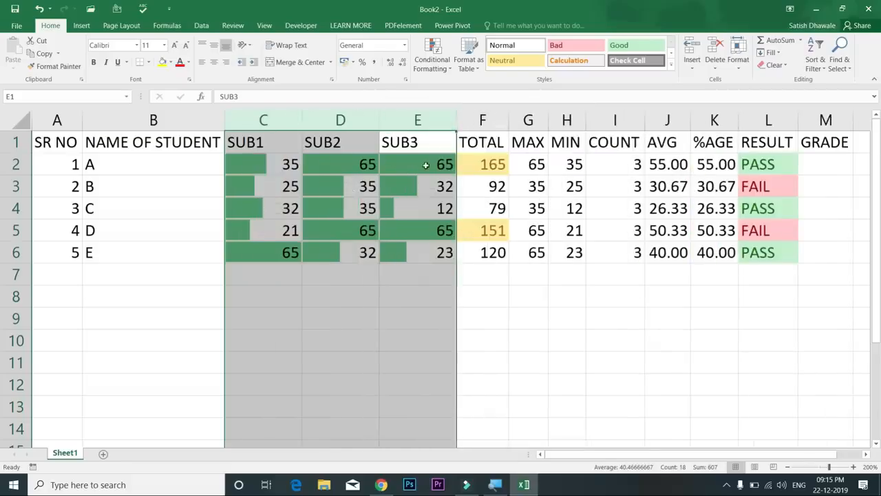
# Change student A's SUB3 mark in E2 to 100
pyautogui.click(427, 167)
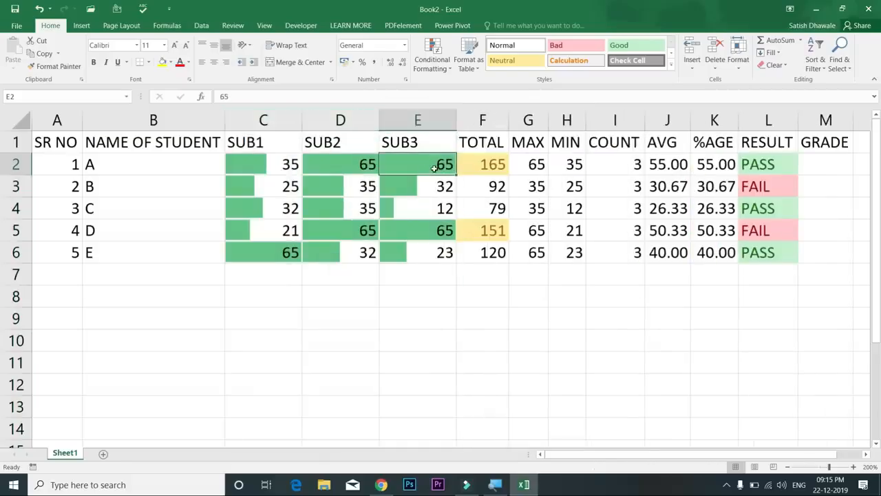
pyautogui.write('5')
pyautogui.press('Return')
pyautogui.click(436, 163)
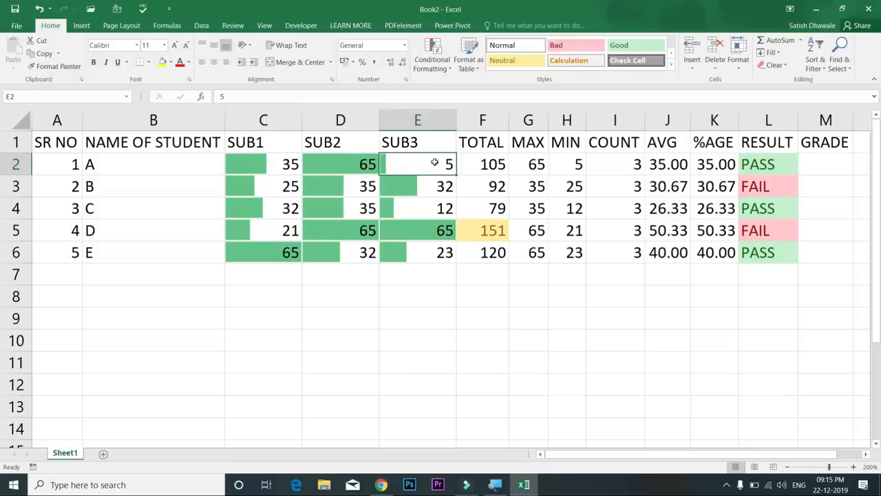
pyautogui.write('100')
pyautogui.press('Return')
# Enter 50 as student A's SUB2 mark in D2, then select C2:E6
pyautogui.click(356, 161)
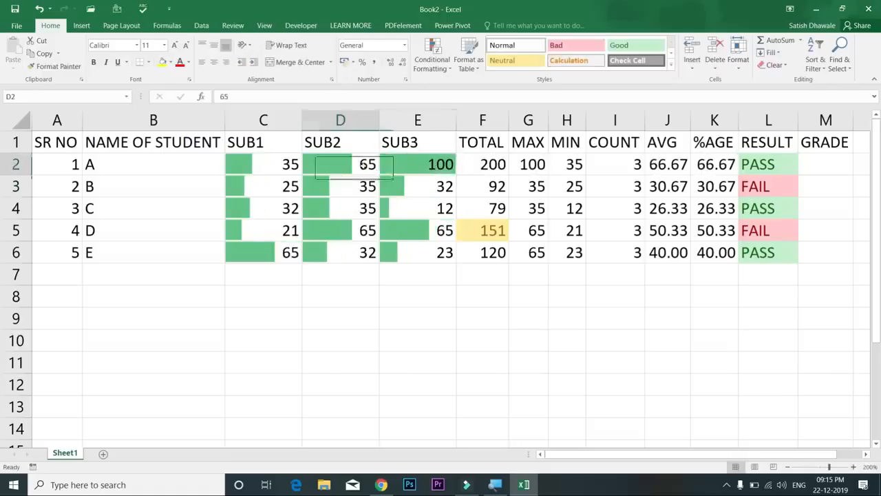
pyautogui.click(412, 167)
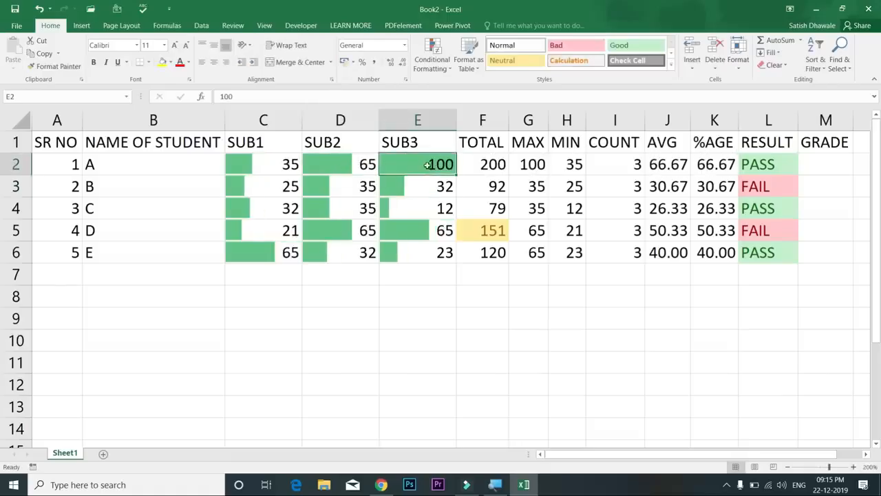
pyautogui.click(371, 163)
pyautogui.write('50')
pyautogui.press('Return')
pyautogui.click(336, 162)
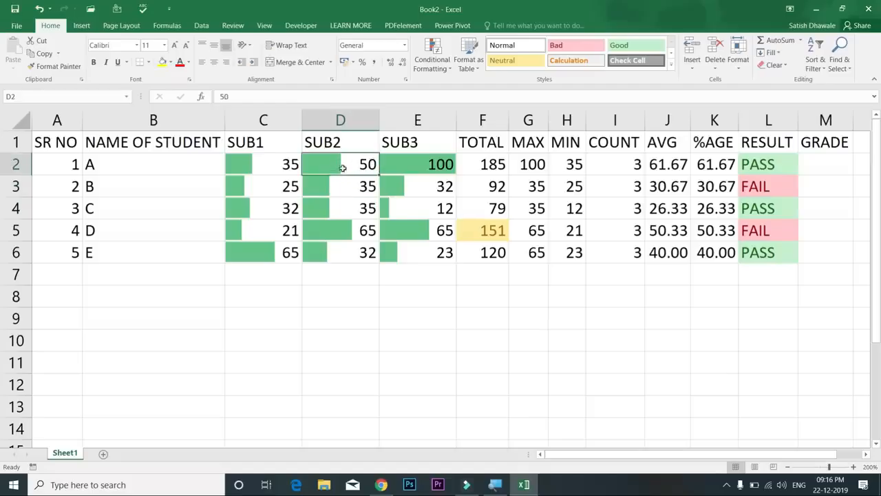
pyautogui.moveTo(275, 172); pyautogui.dragTo(426, 248)
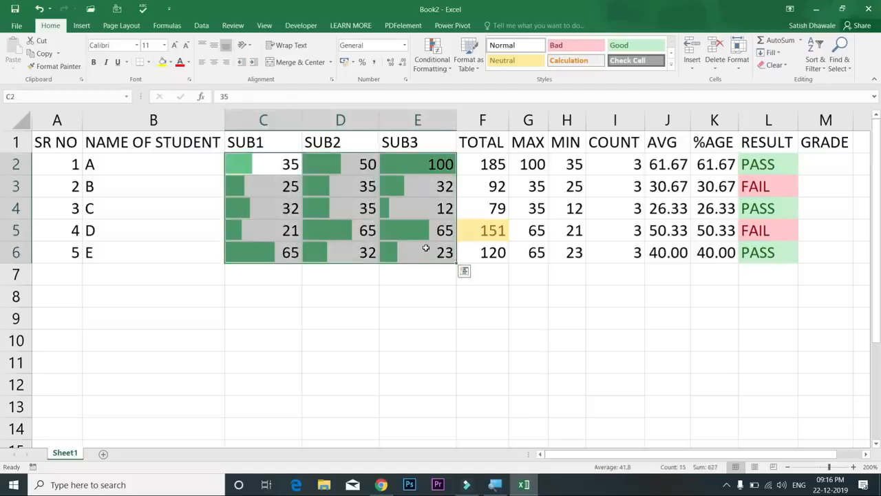
# Clear conditional formatting rules from the entire sheet
pyautogui.click(432, 55)
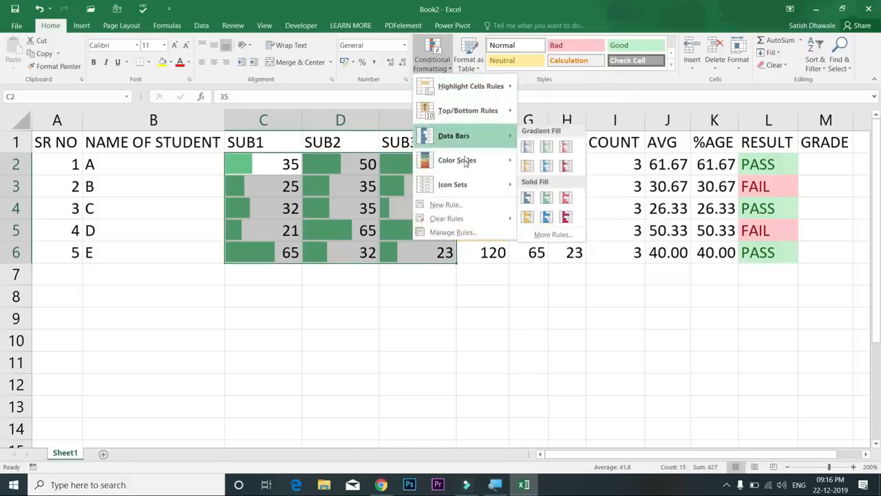
pyautogui.moveTo(475, 219)
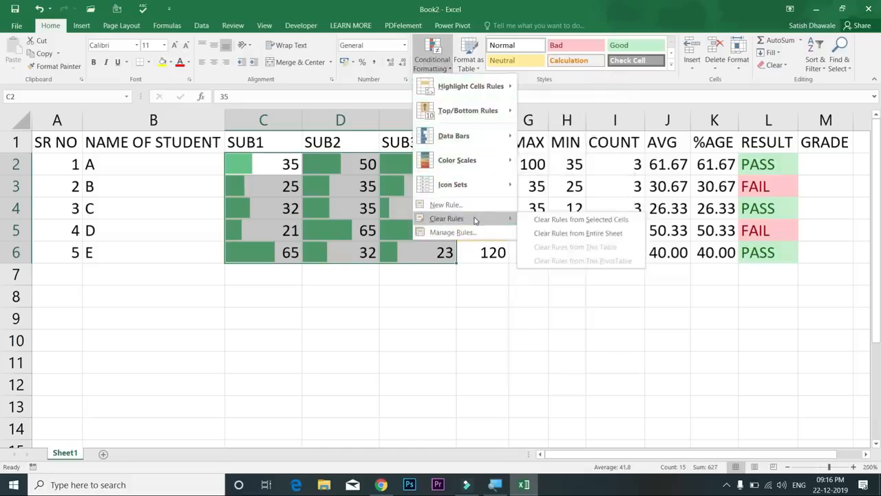
pyautogui.click(585, 234)
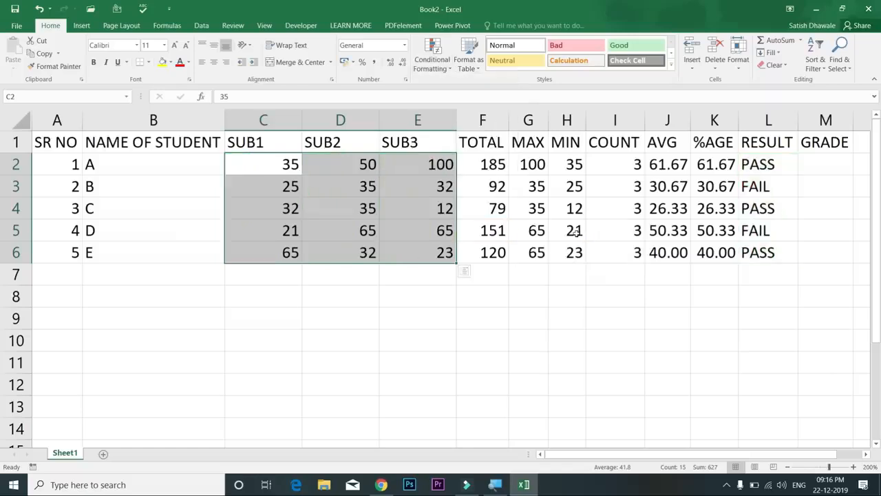
# Browse the Icon Sets styles under Conditional Formatting for the marks
pyautogui.click(443, 69)
pyautogui.moveTo(457, 166)
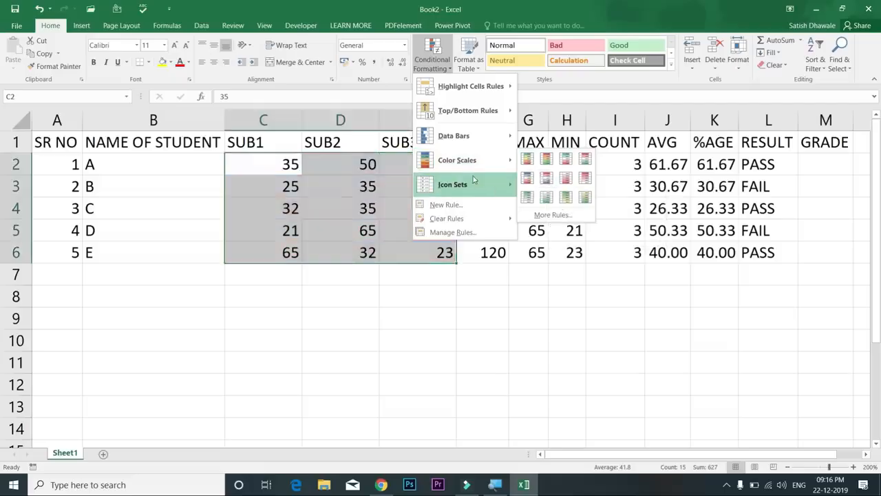
pyautogui.moveTo(494, 185)
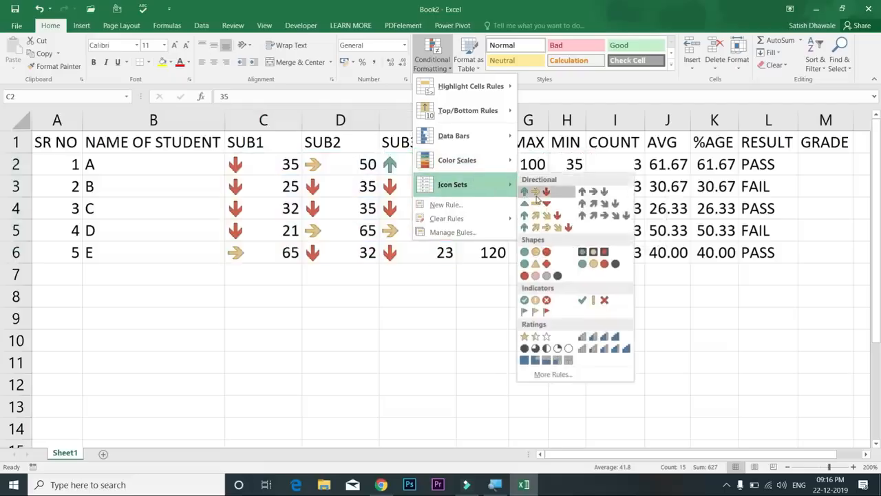
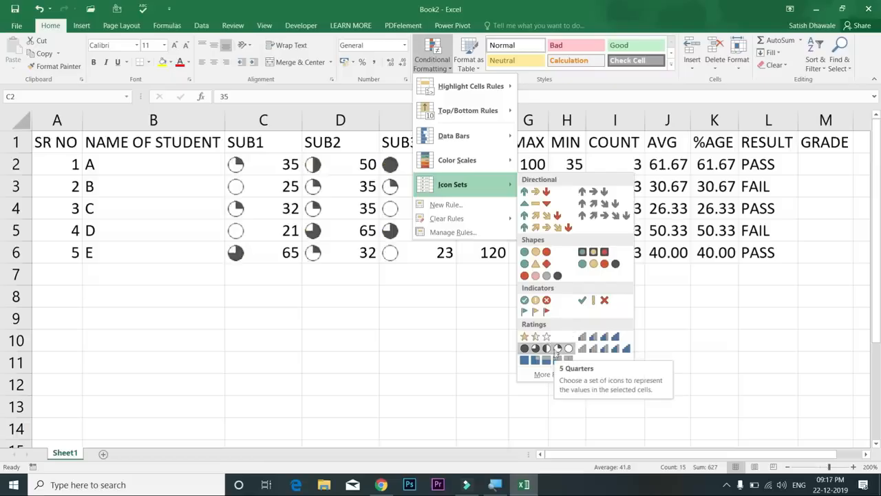
# Apply the Ratings bar-icon set to the SUB1–SUB3 marks in C2:E6
pyautogui.click(609, 339)
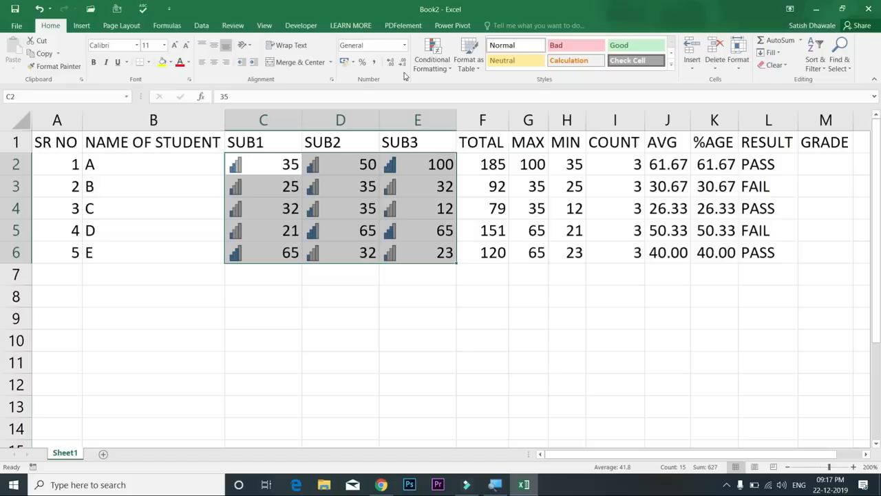
pyautogui.click(407, 81)
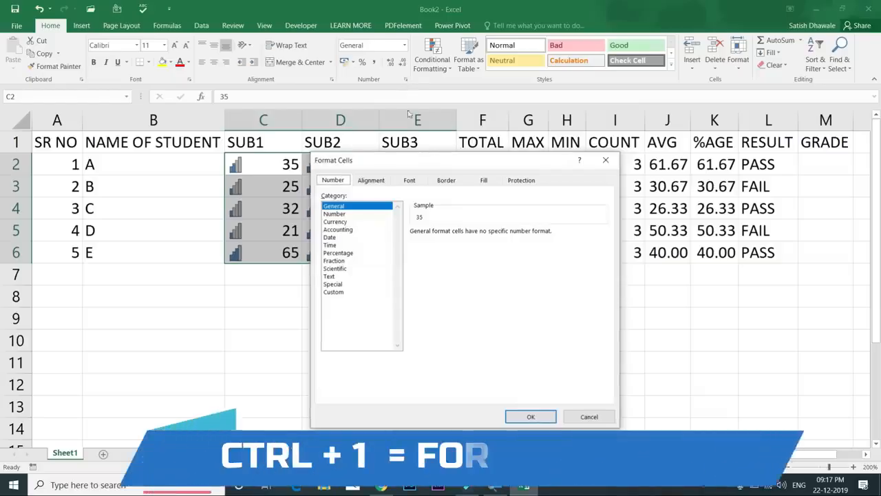
# Give C2:E6 the custom number format ';' so only the rating icons show
pyautogui.press('Escape')
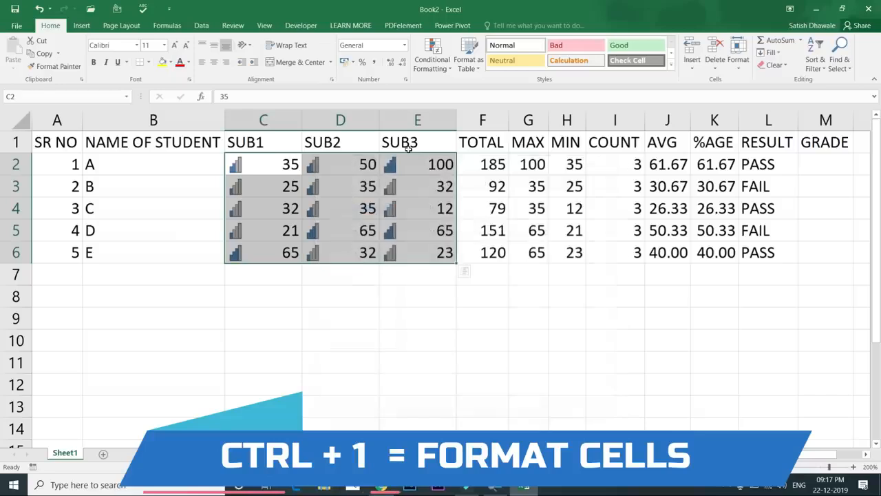
pyautogui.hotkey('ctrl', '1')
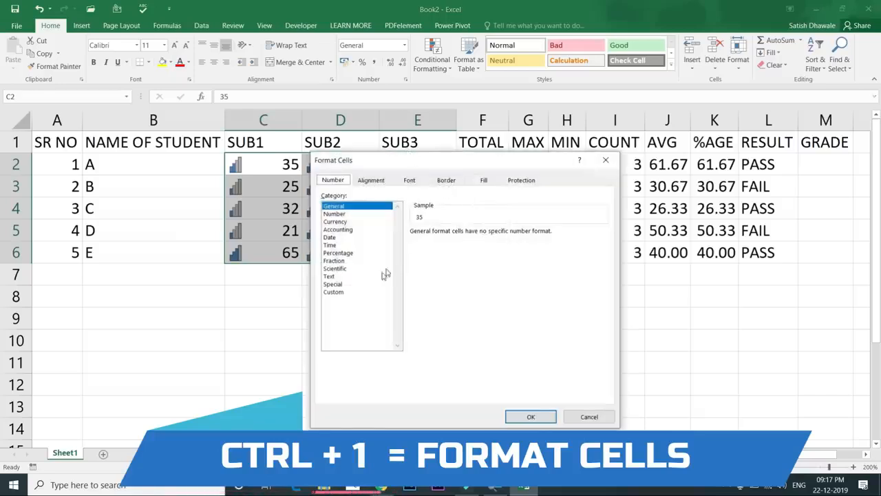
pyautogui.click(337, 293)
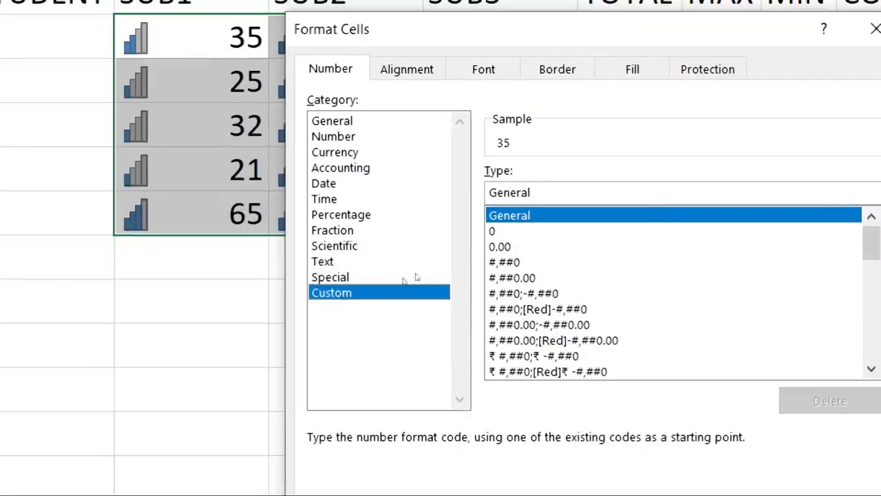
pyautogui.press('Tab')
pyautogui.press('BackSpace')
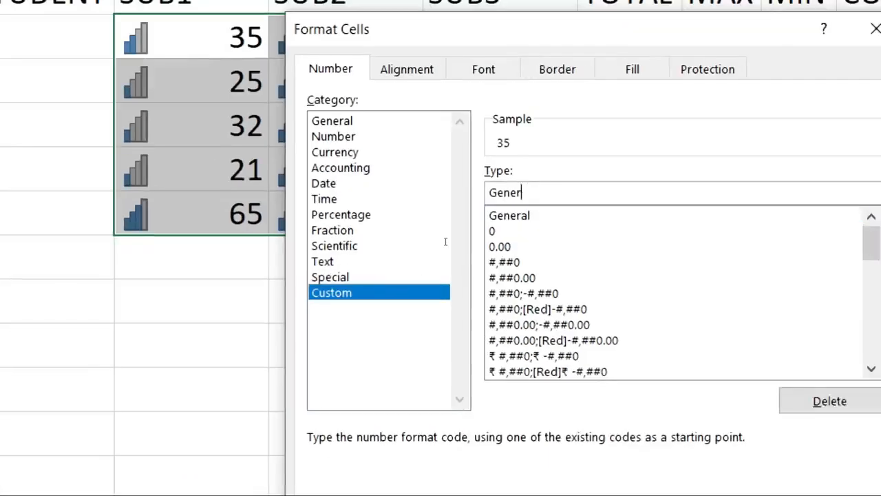
pyautogui.press('BackSpace')
pyautogui.press('BackSpace')
pyautogui.press('BackSpace')
pyautogui.press('BackSpace')
pyautogui.press('BackSpace')
pyautogui.write(';')
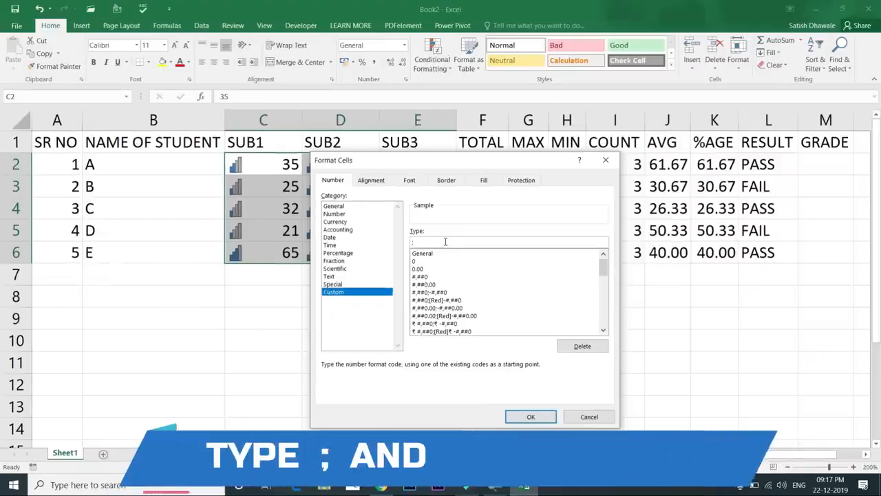
pyautogui.click(517, 417)
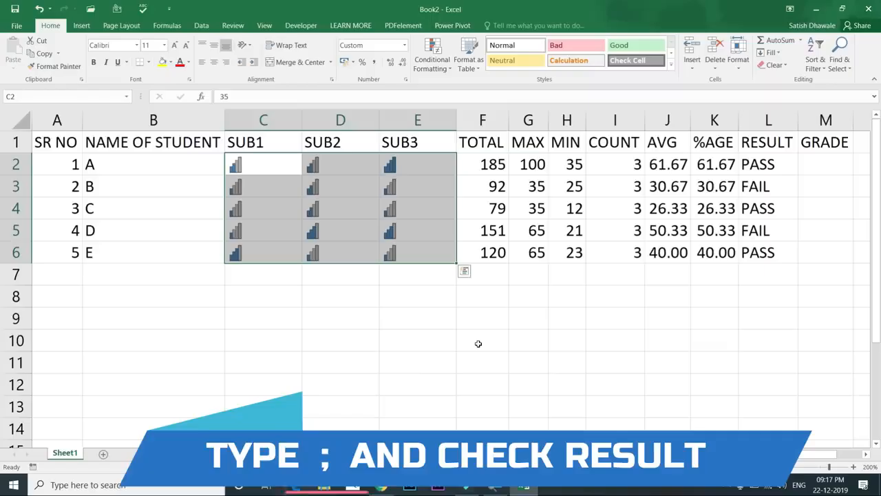
# Try marks of 100 in D3 and 320 in D4, then undo both edits
pyautogui.click(364, 186)
pyautogui.write('100')
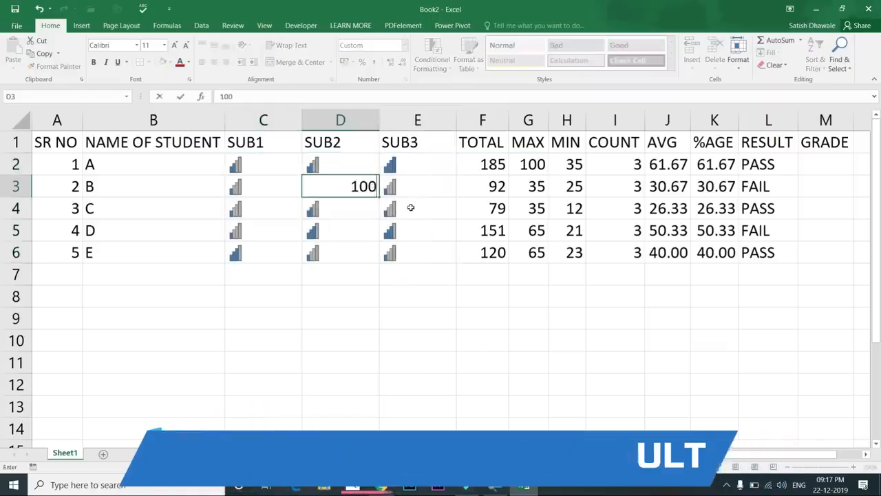
pyautogui.press('Return')
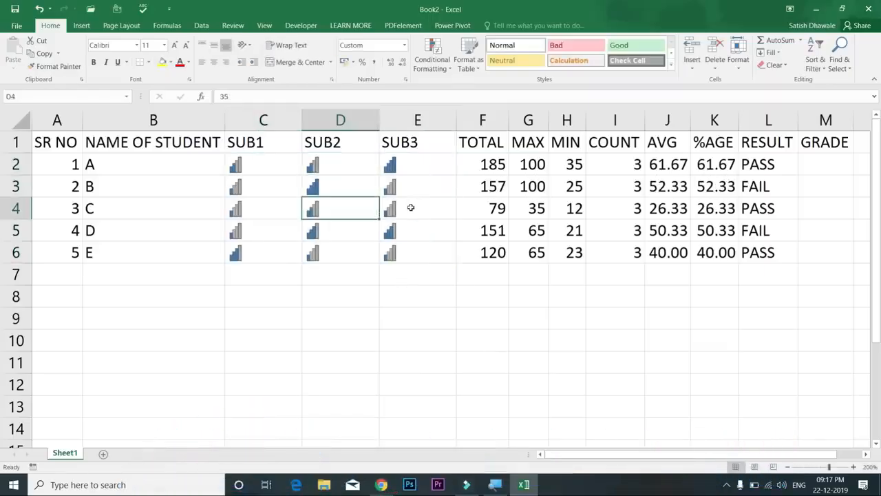
pyautogui.write('320')
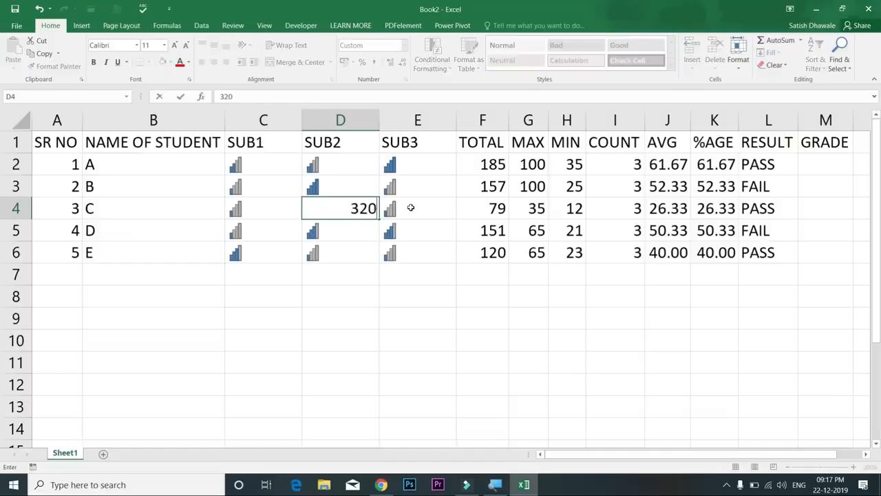
pyautogui.press('Return')
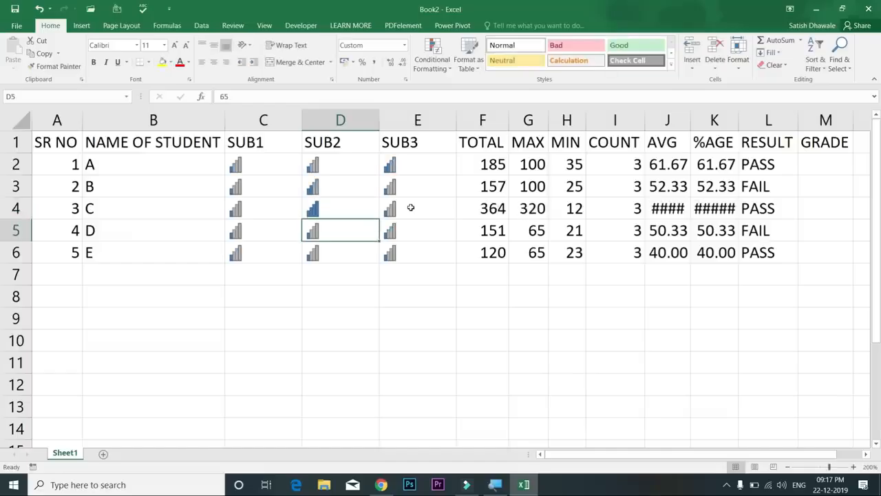
pyautogui.hotkey('ctrl', 'z')
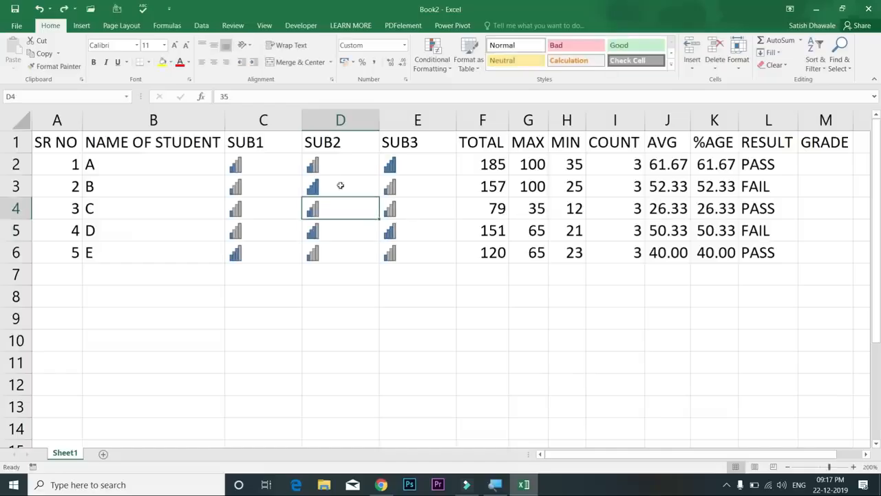
pyautogui.moveTo(285, 165); pyautogui.dragTo(403, 252)
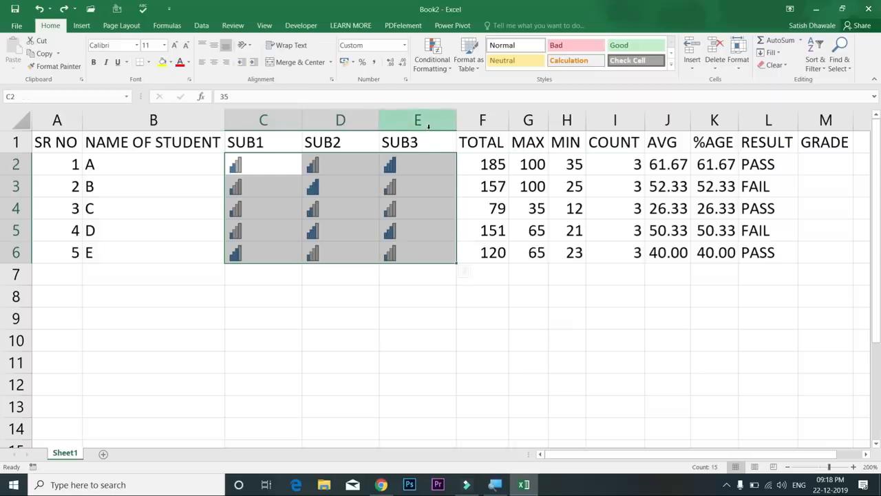
pyautogui.hotkey('ctrl', 'z')
pyautogui.hotkey('ctrl', 'z')
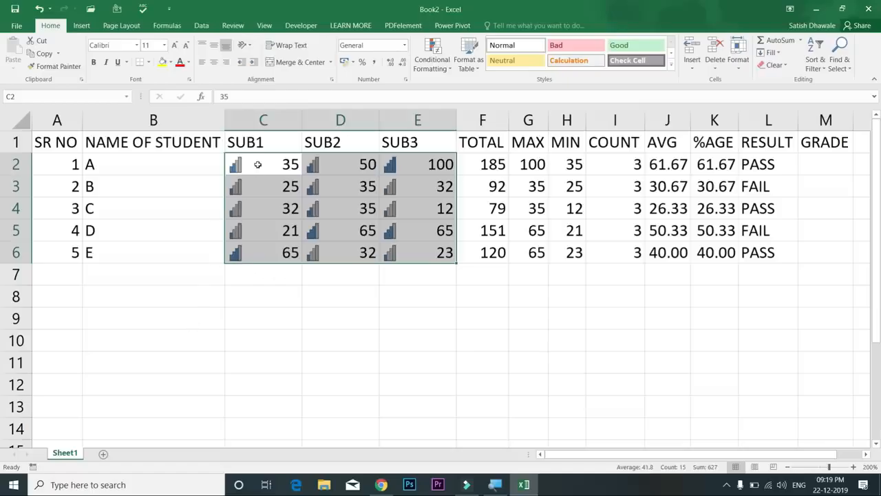
# Insert a blank row 1 above the table headers via the row header's Insert option
pyautogui.click(258, 164)
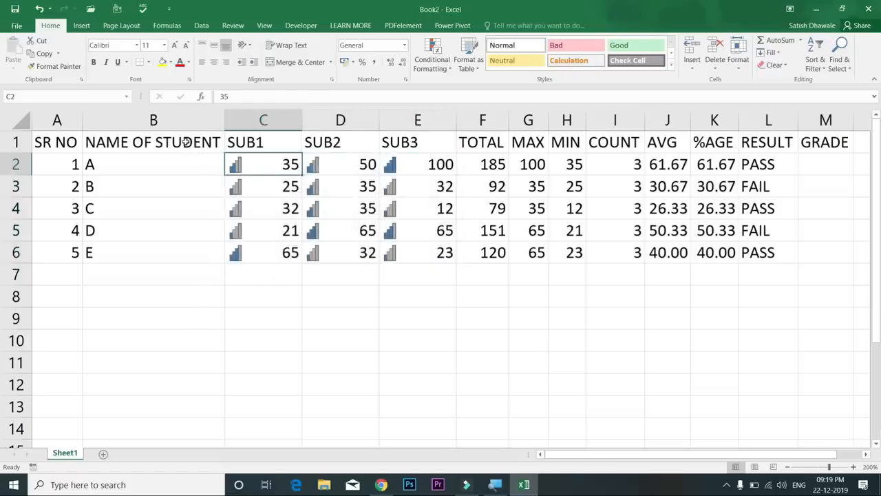
pyautogui.click(13, 142)
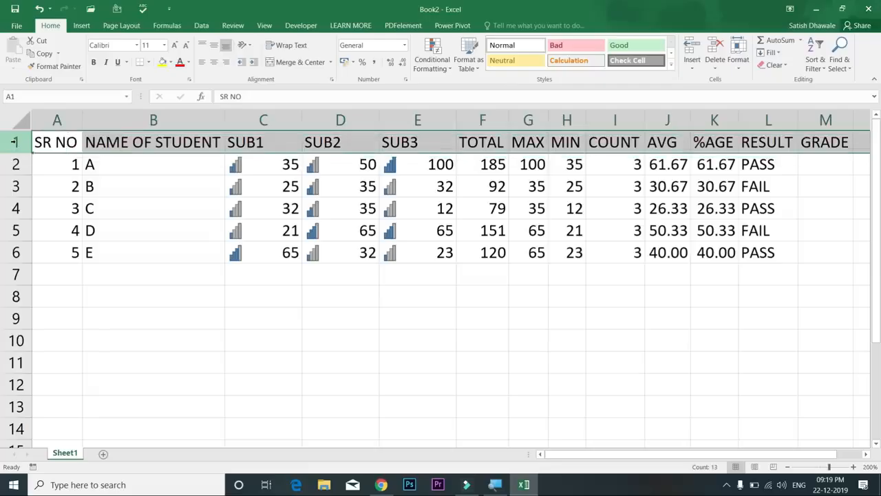
pyautogui.hotkey('ctrl', 'shift', '+')
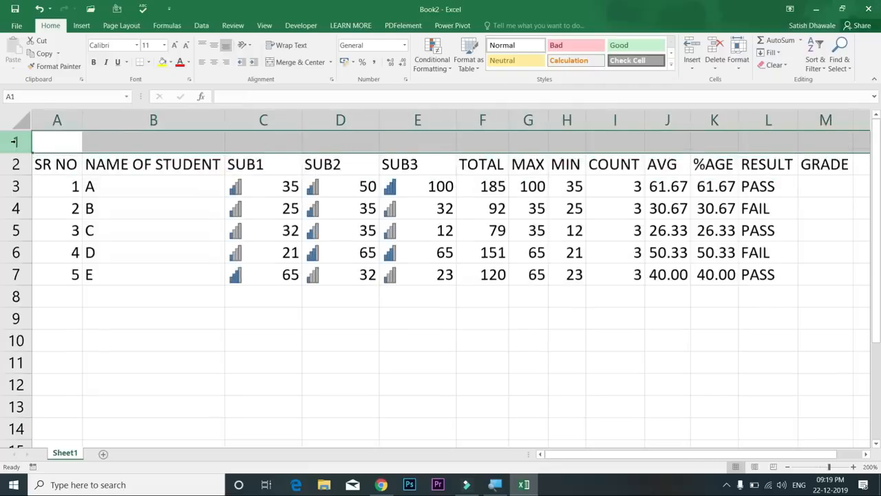
pyautogui.hotkey('ctrl', 'z')
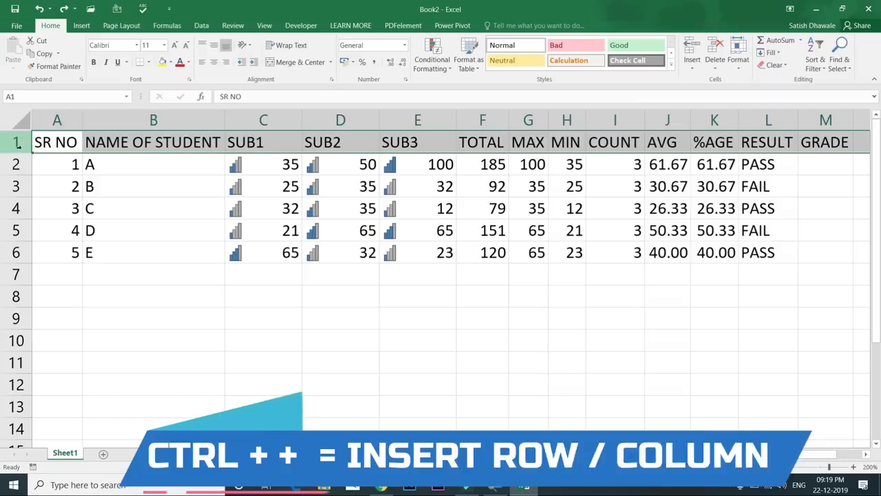
pyautogui.click(26, 187)
pyautogui.rightClick(16, 141)
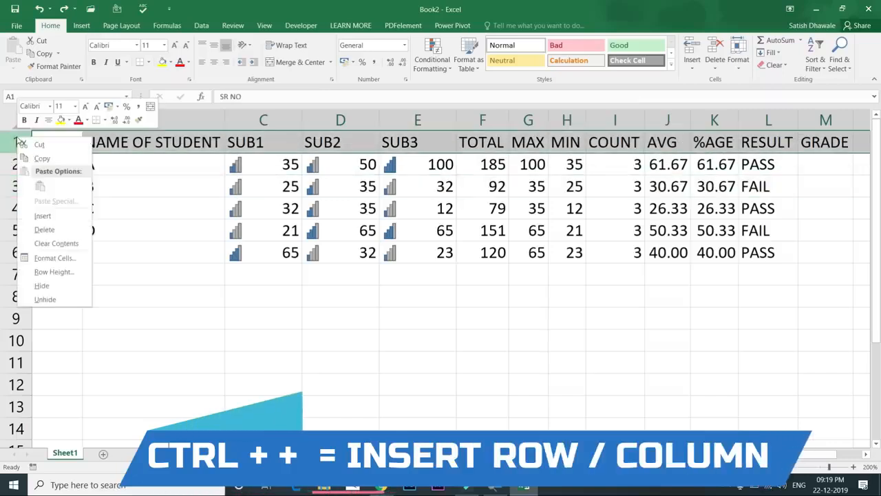
pyautogui.click(41, 216)
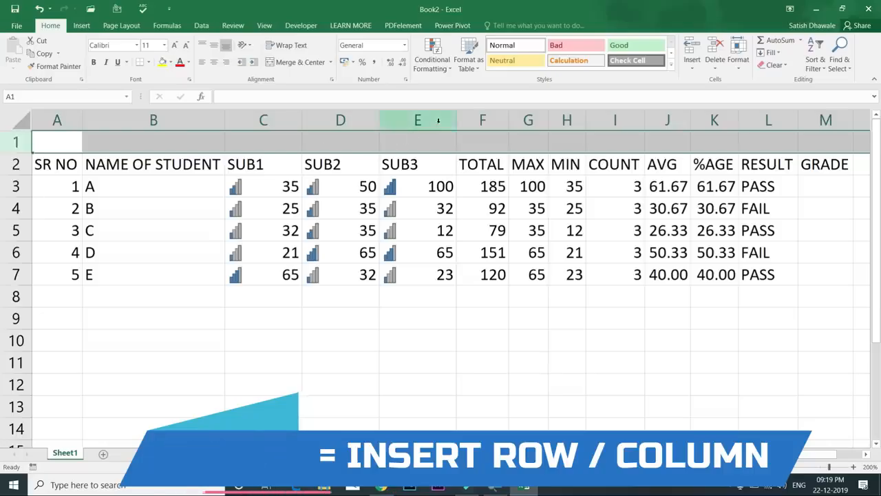
# Select the SUB3, TOTAL, SUB2 and SUB1 columns in turn
pyautogui.click(410, 120)
pyautogui.click(471, 120)
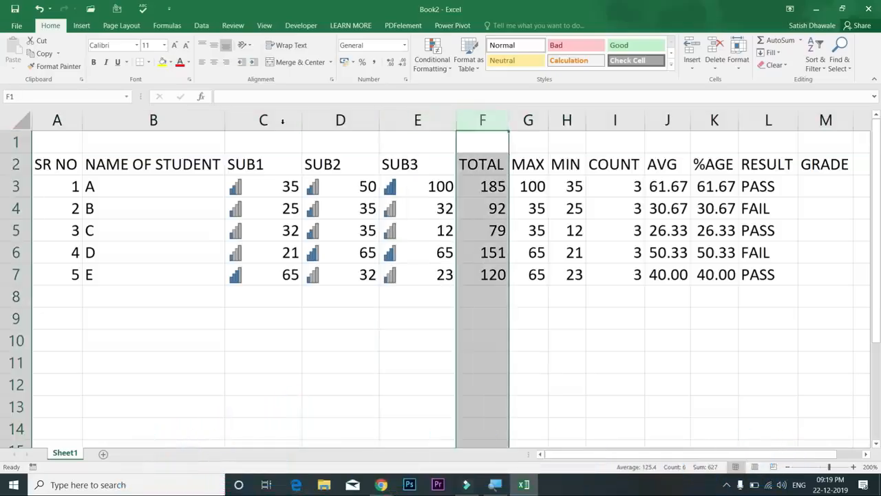
pyautogui.click(323, 120)
pyautogui.click(252, 120)
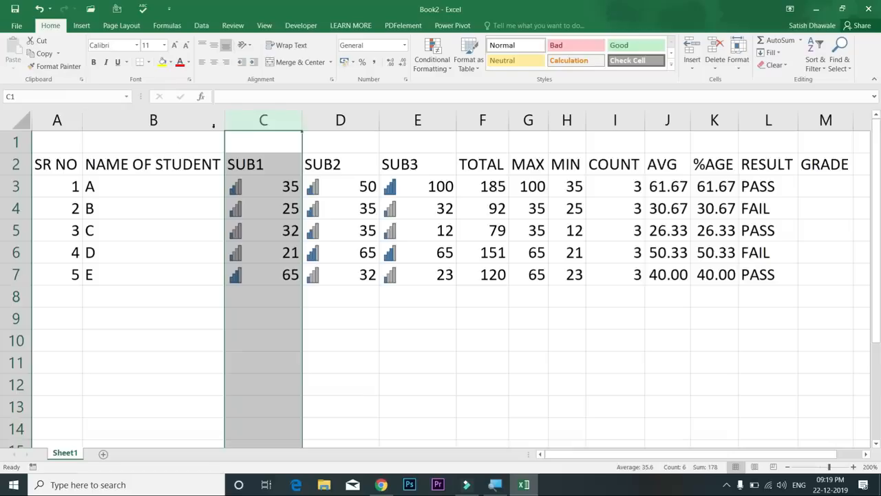
# Try inserting a blank column before SUB1 several ways, undoing each time
pyautogui.rightClick(253, 122)
pyautogui.click(278, 200)
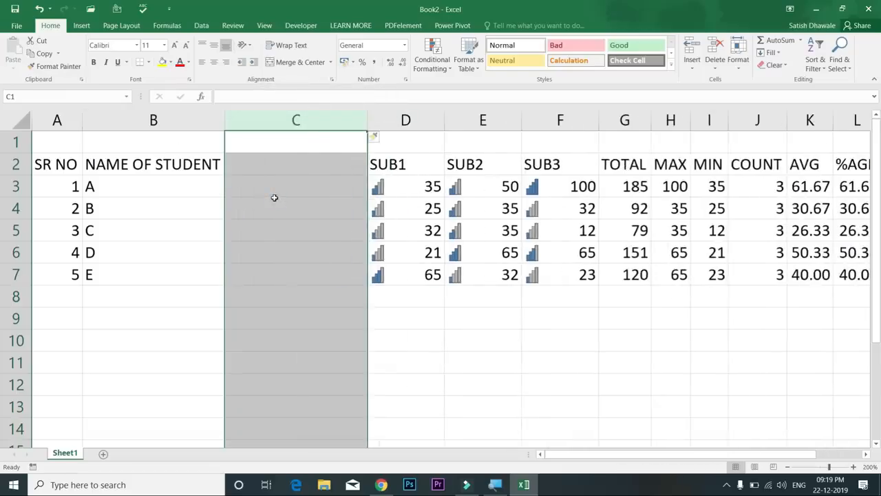
pyautogui.hotkey('ctrl', 'z')
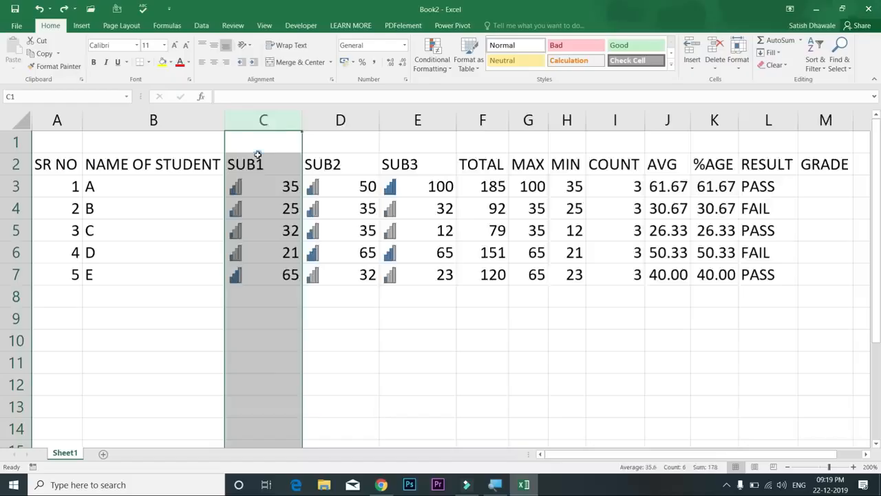
pyautogui.hotkey('ctrl', 'shift', '+')
pyautogui.hotkey('ctrl', 'z')
pyautogui.click(259, 165)
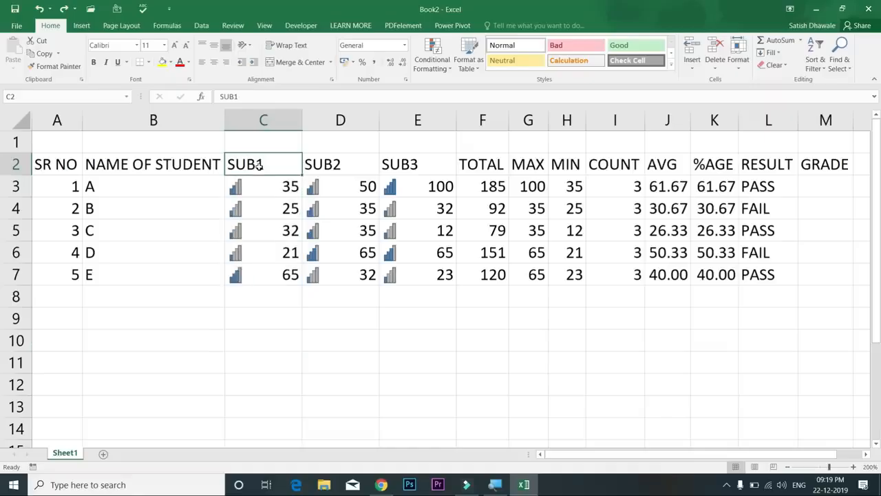
pyautogui.click(254, 118)
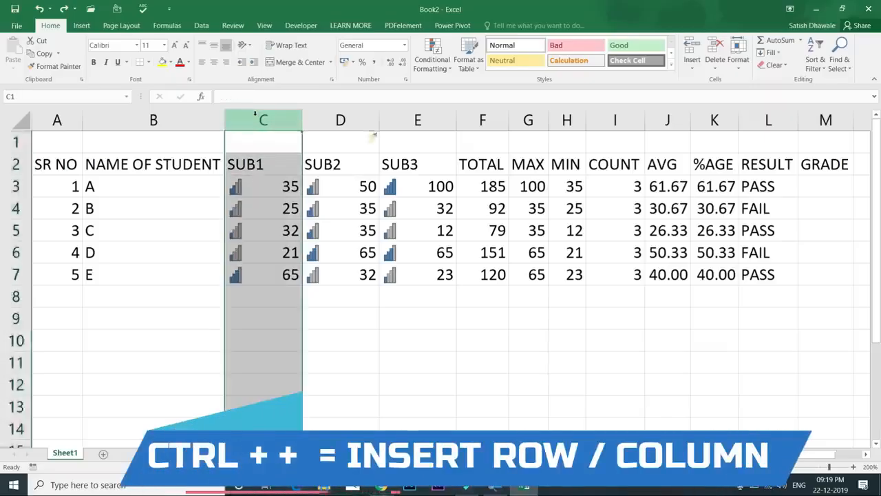
pyautogui.hotkey('ctrl', '+')
pyautogui.hotkey('ctrl', 'z')
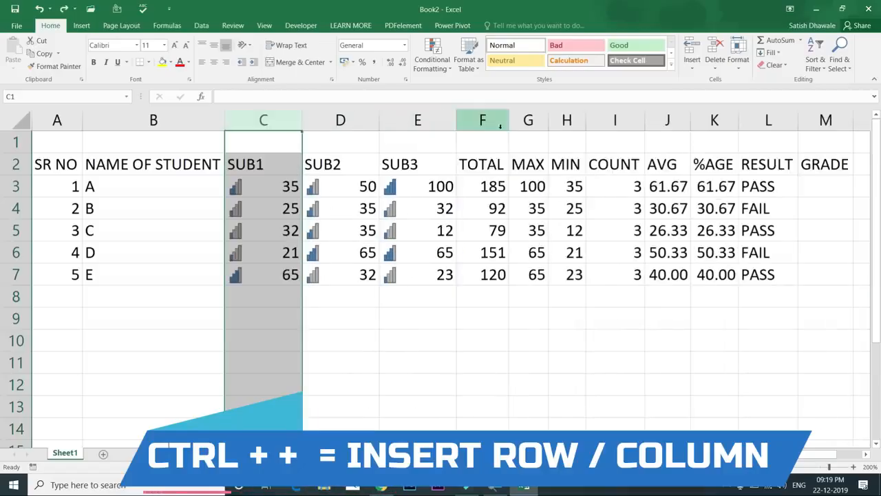
# Insert a blank column before TOTAL, undo it, and select cell F1
pyautogui.click(498, 122)
pyautogui.hotkey('ctrl', '+')
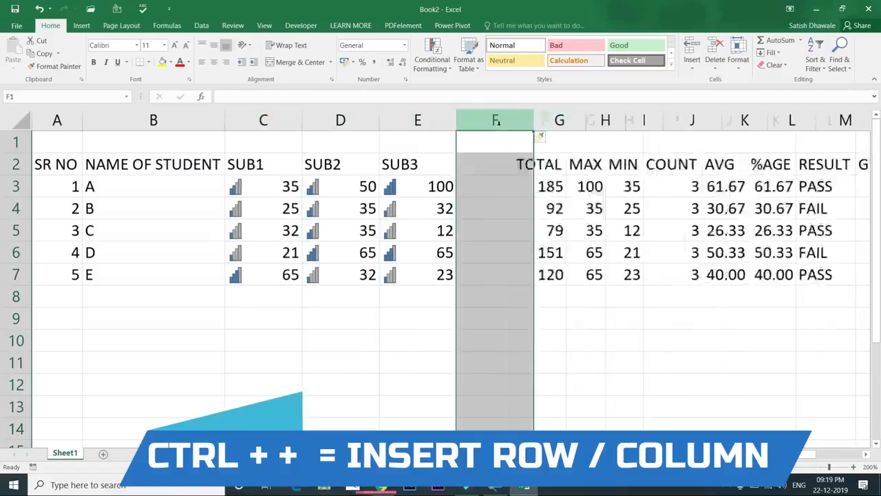
pyautogui.hotkey('ctrl', 'z')
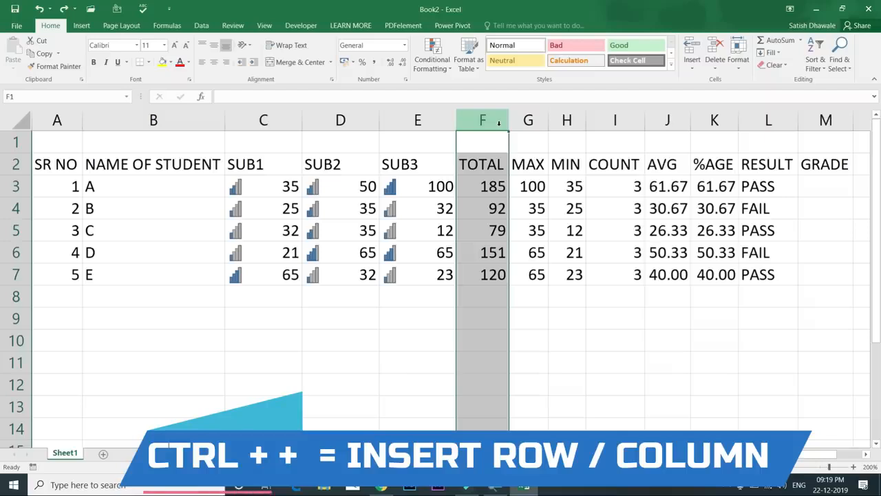
pyautogui.click(479, 145)
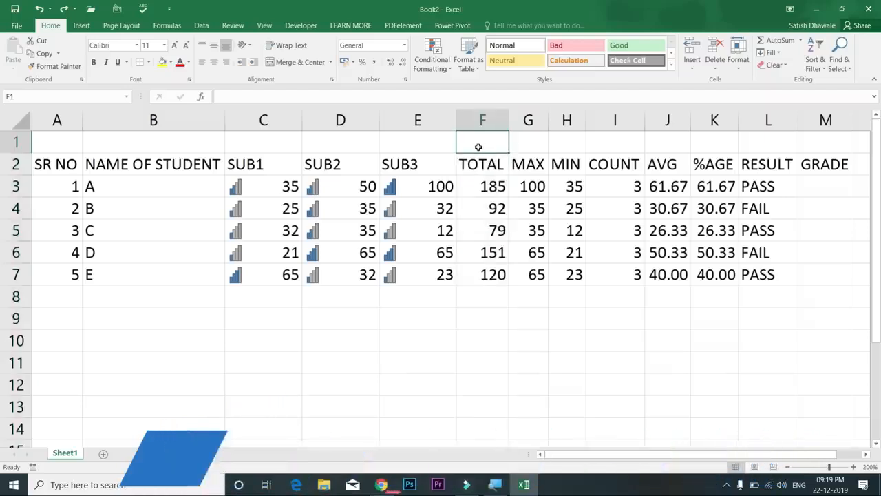
# Try inserting an entire blank column at F, undoing each attempt
pyautogui.hotkey('ctrl', '+')
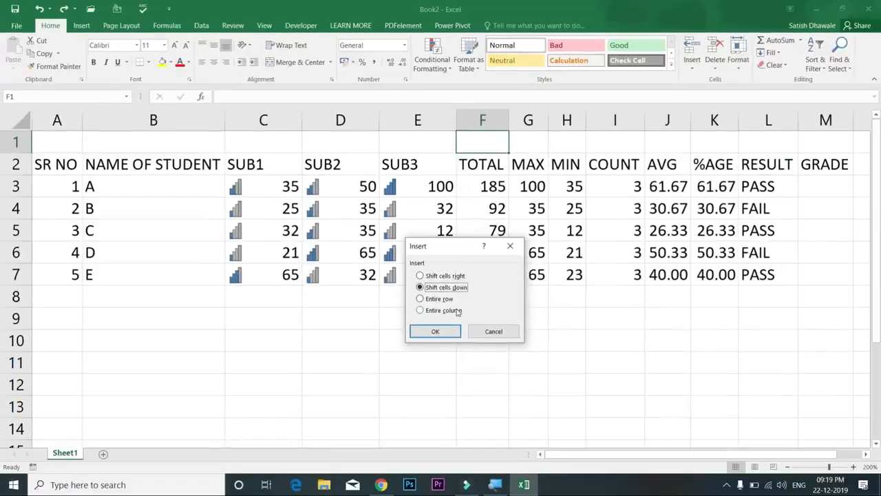
pyautogui.click(458, 312)
pyautogui.click(450, 332)
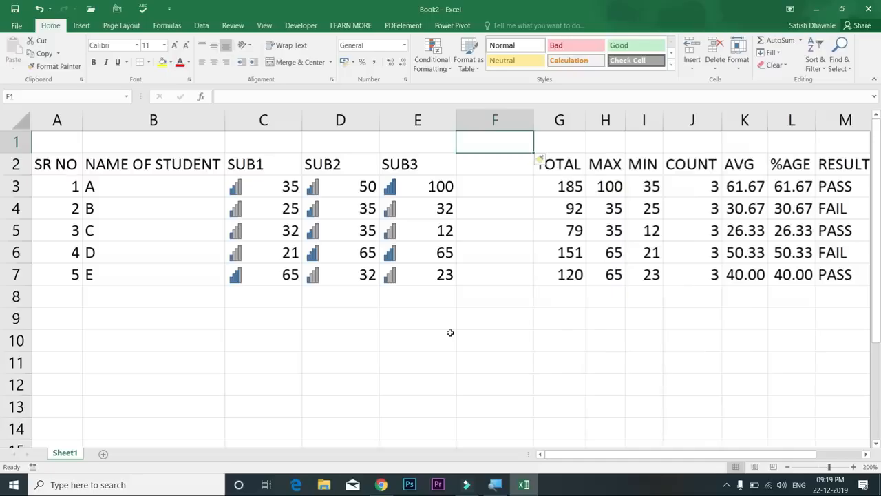
pyautogui.hotkey('ctrl', 'z')
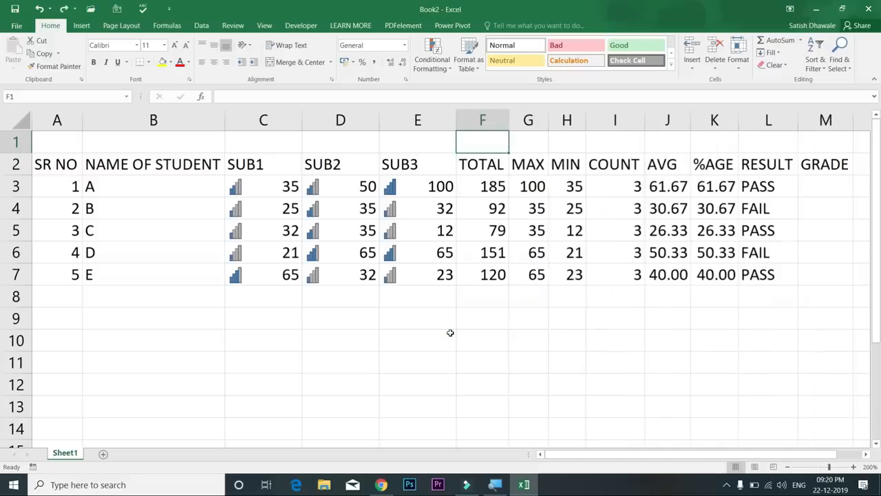
pyautogui.click(492, 120)
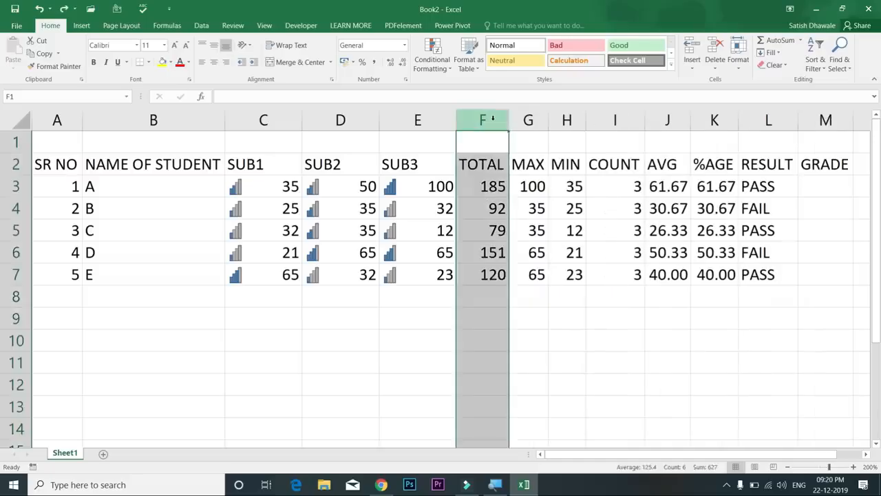
pyautogui.hotkey('ctrl', 'shift', '+')
pyautogui.hotkey('ctrl', 'z')
pyautogui.click(481, 148)
# Insert an entire blank row above the headers from F1, undoing and redoing it
pyautogui.hotkey('ctrl', 'shift', '+')
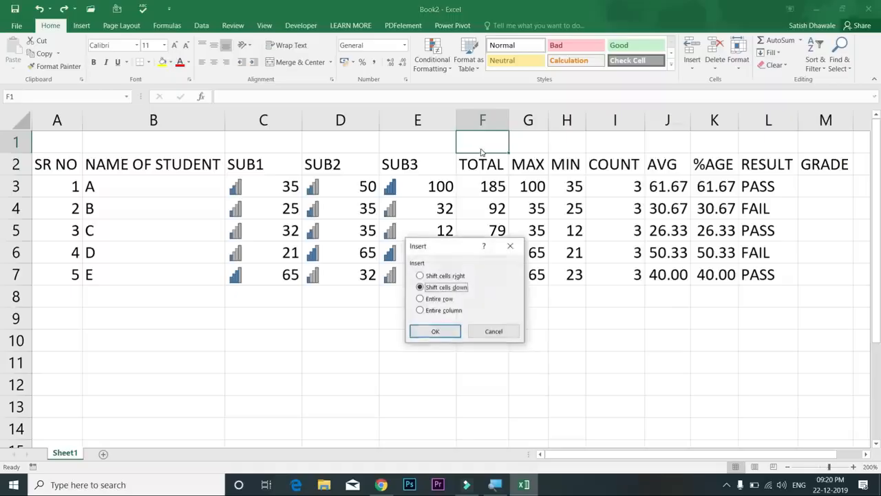
pyautogui.click(447, 300)
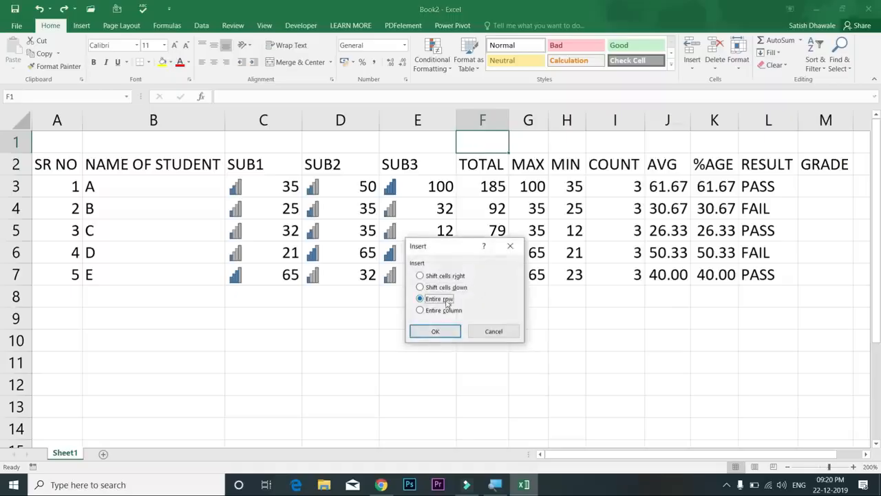
pyautogui.click(436, 331)
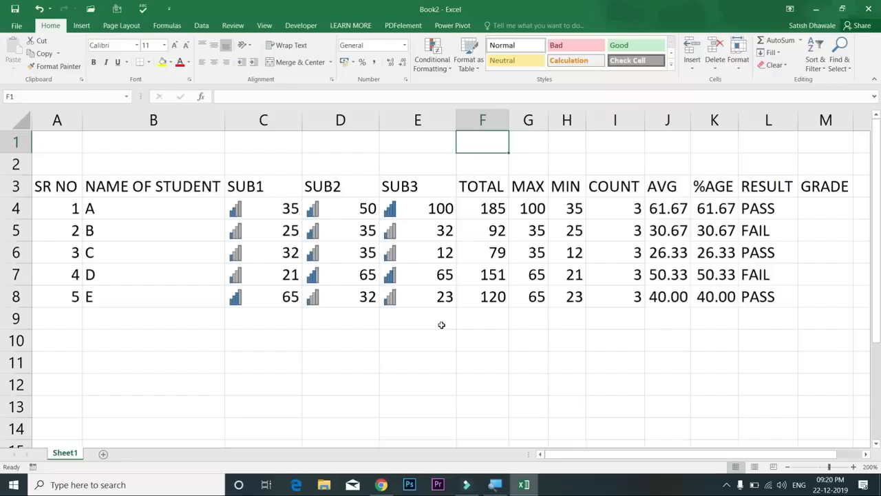
pyautogui.hotkey('ctrl', 'z')
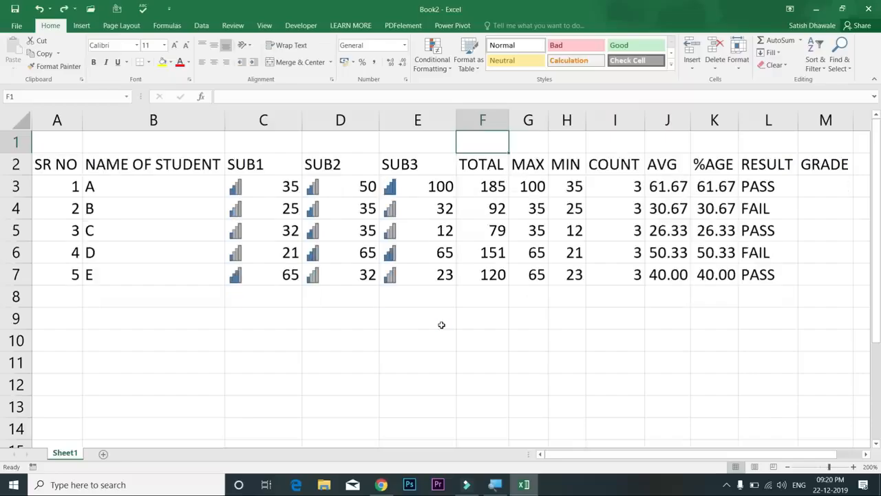
pyautogui.hotkey('ctrl', 'y')
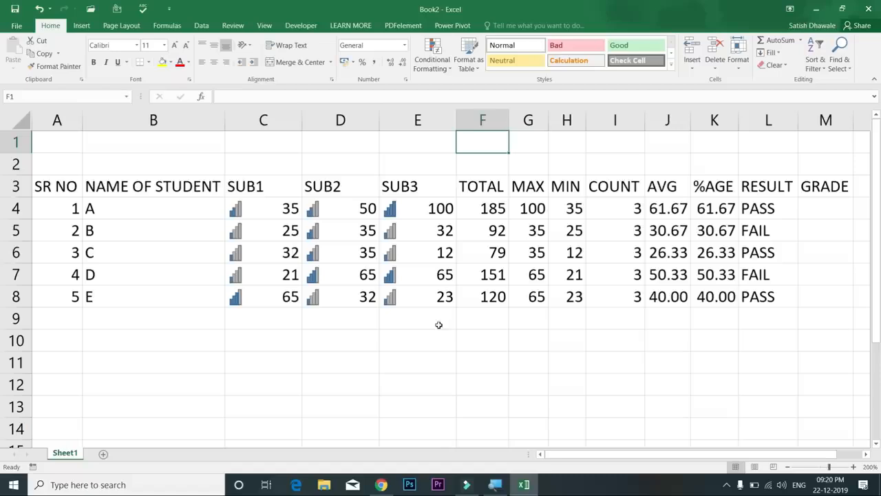
# Delete row 1 with Ctrl+Minus, undo it, and select cell E1
pyautogui.click(13, 142)
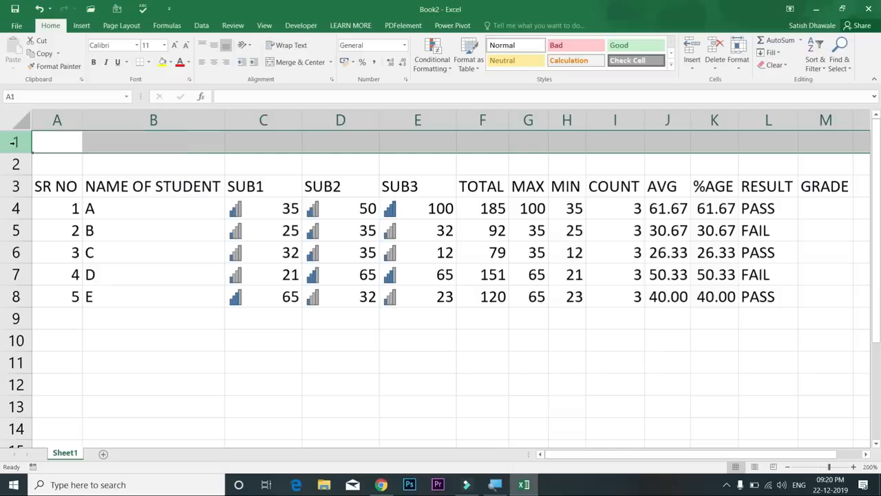
pyautogui.hotkey('ctrl', '-')
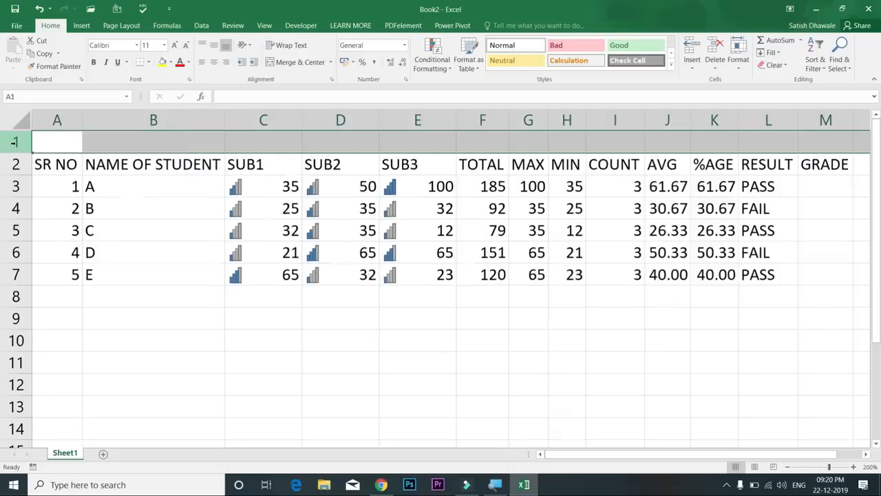
pyautogui.hotkey('ctrl', 'z')
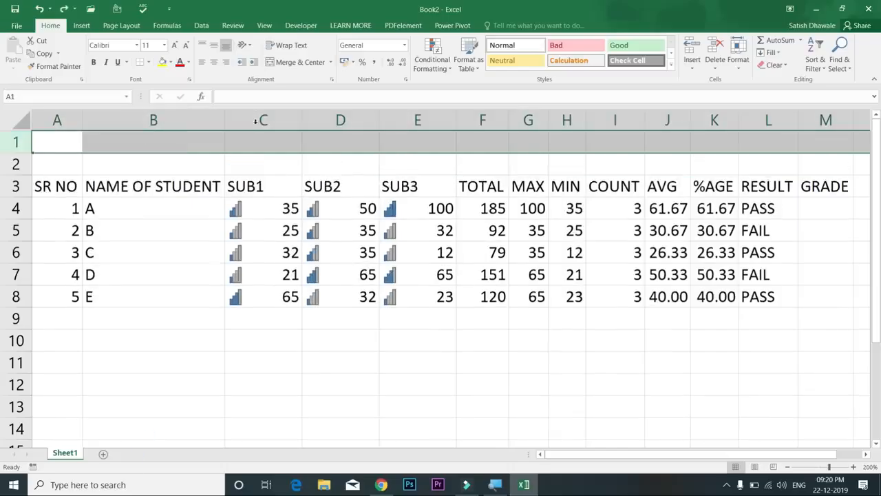
pyautogui.click(418, 141)
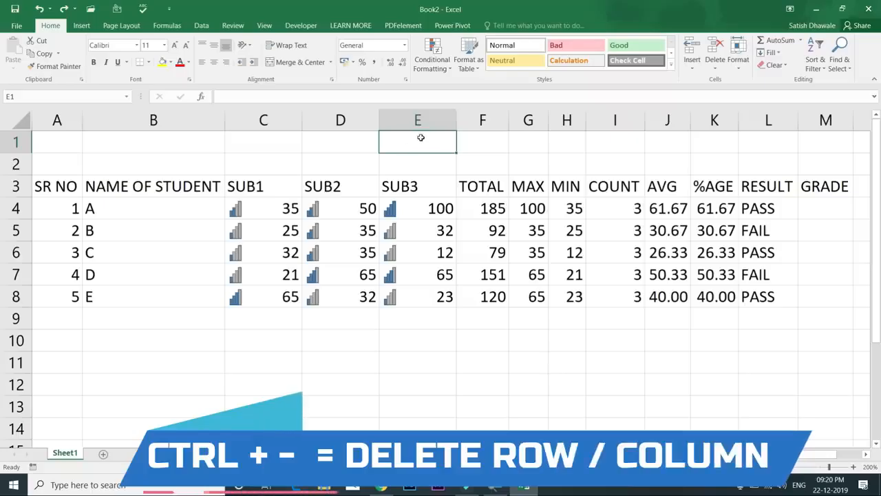
# Delete the entire empty row at E1 via the Delete dialog
pyautogui.hotkey('ctrl', '-')
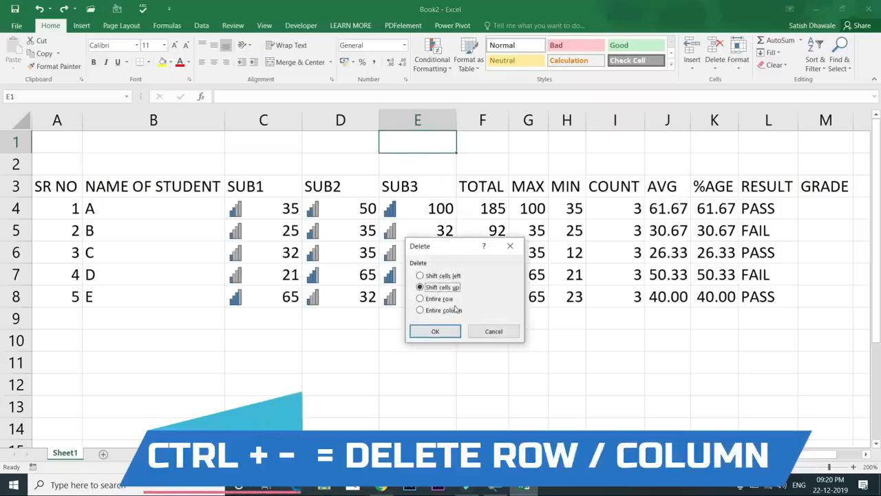
pyautogui.click(449, 301)
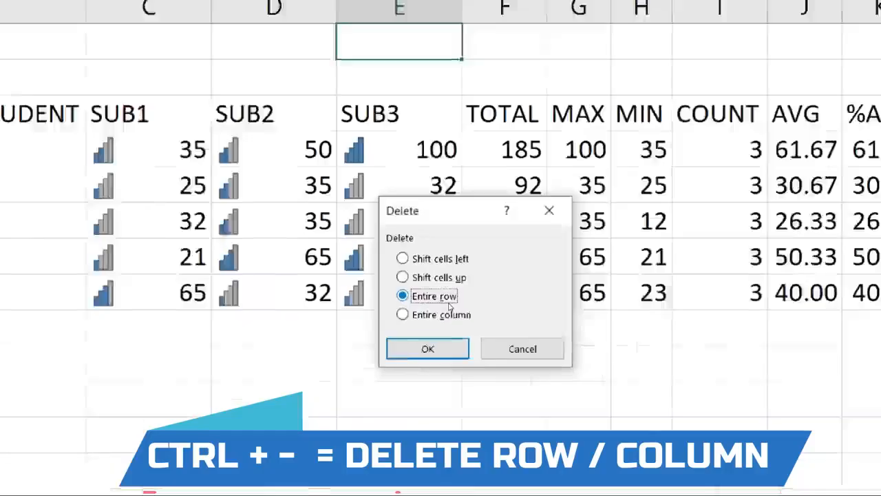
pyautogui.press('Return')
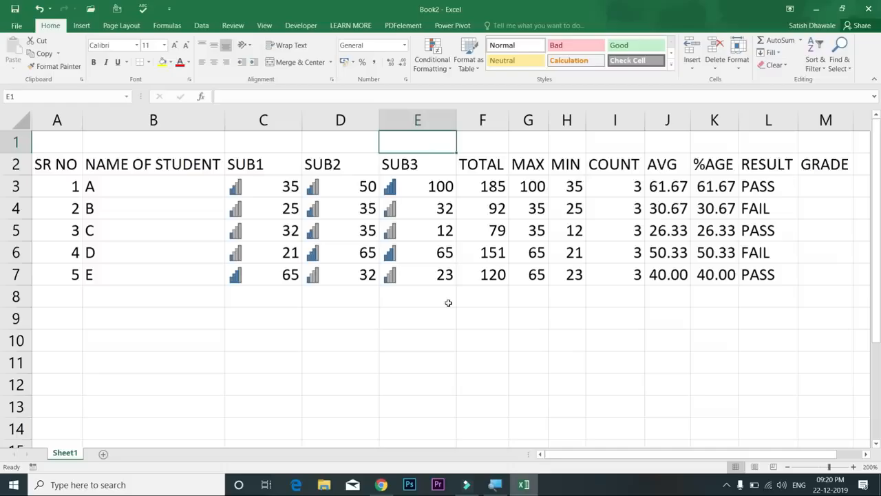
pyautogui.click(11, 142)
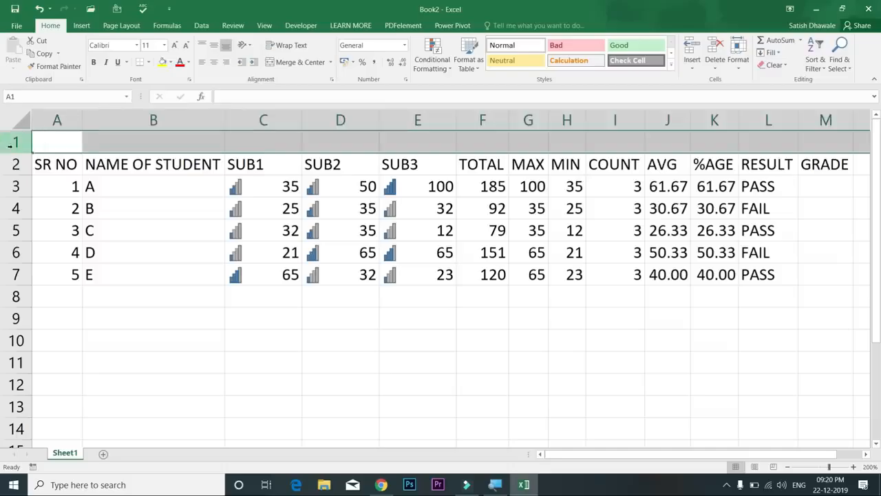
pyautogui.click(409, 118)
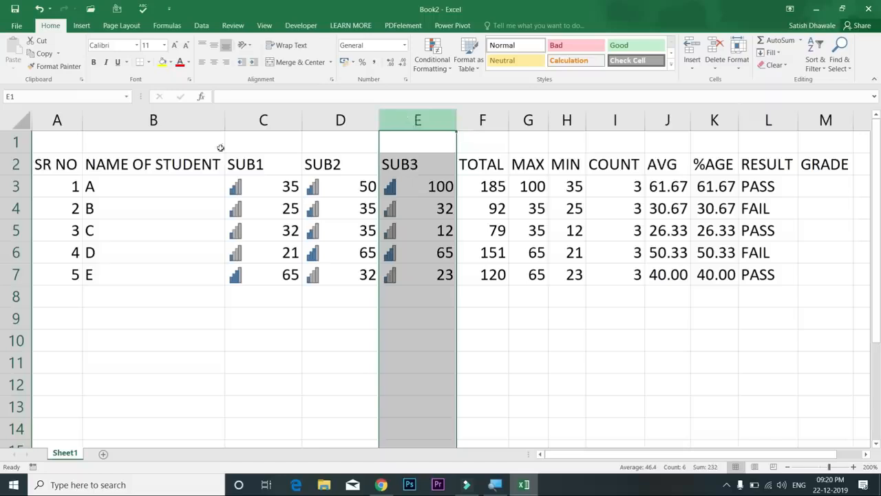
pyautogui.click(14, 143)
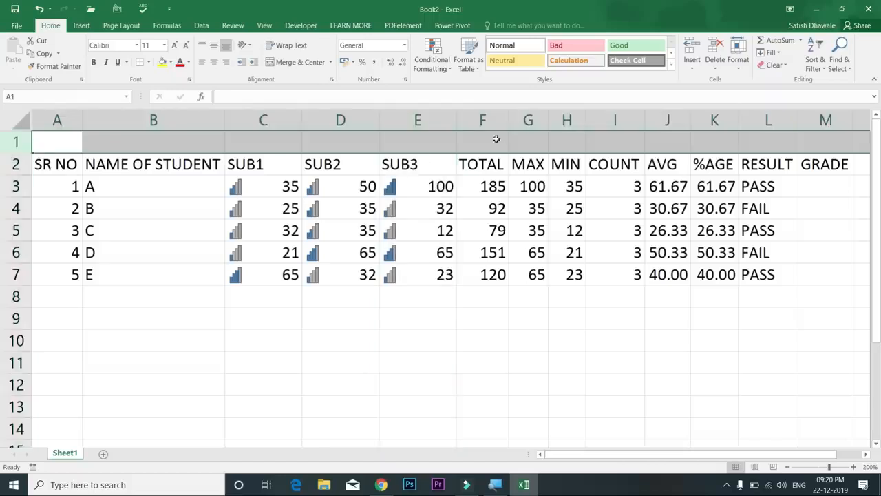
pyautogui.click(436, 114)
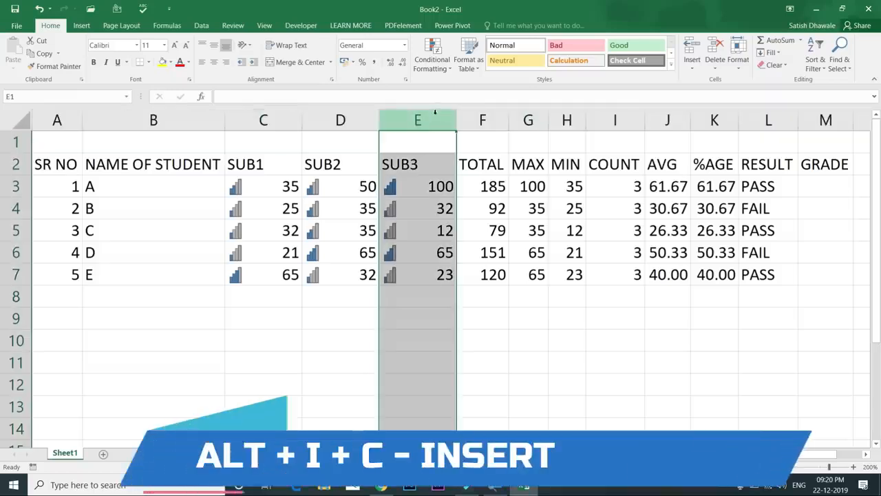
pyautogui.click(425, 141)
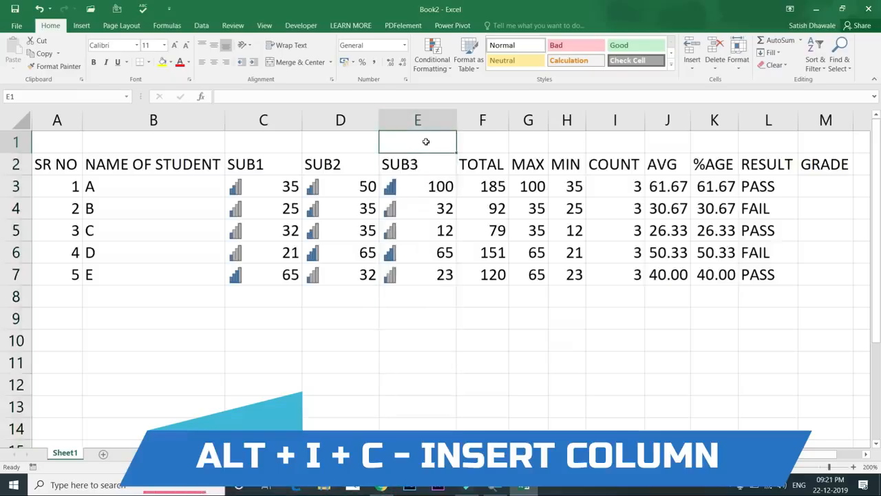
pyautogui.press('alt')
pyautogui.press('i')
pyautogui.press('c')
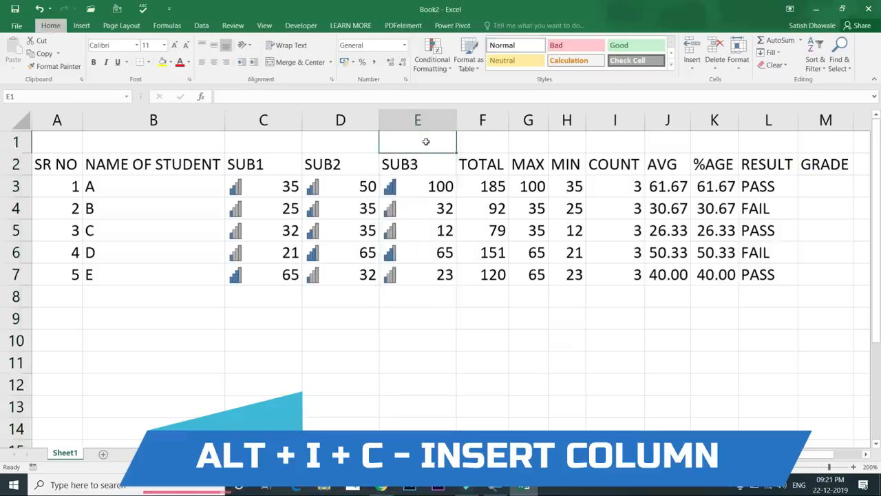
pyautogui.hotkey('ctrl', 'z')
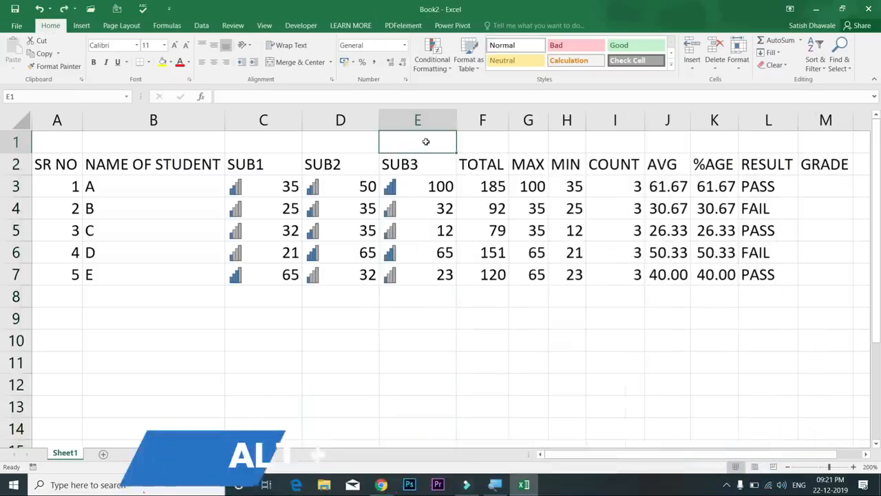
pyautogui.press('alt')
pyautogui.press('i')
pyautogui.press('r')
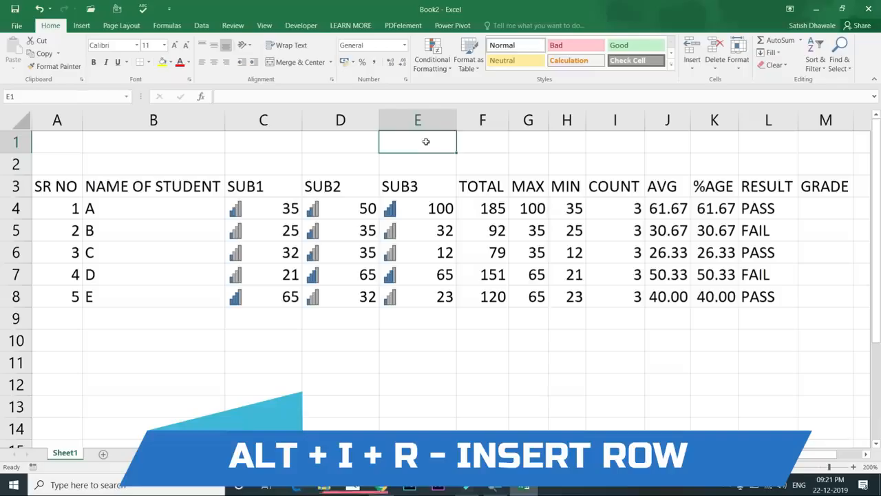
pyautogui.hotkey('ctrl', 'z')
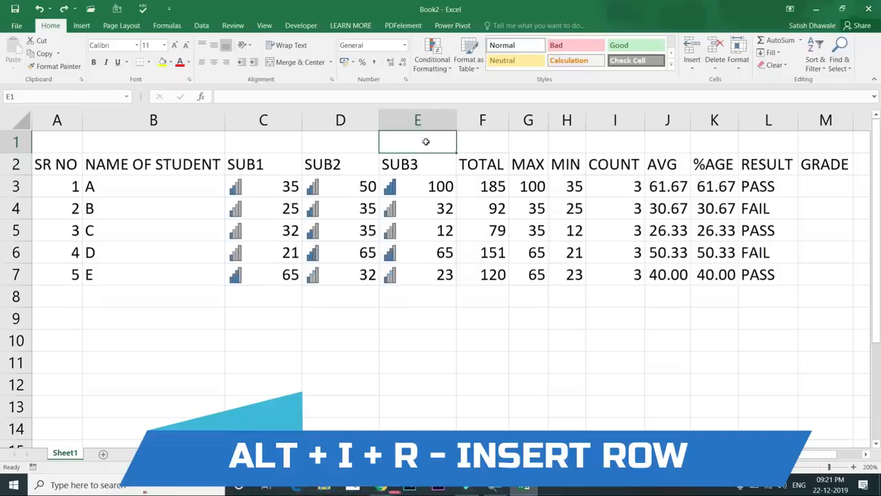
pyautogui.click(74, 146)
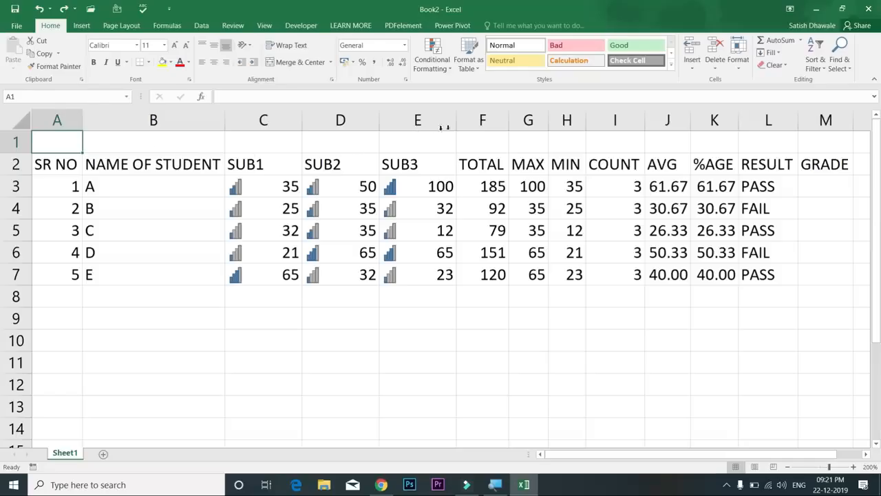
# Insert five, then six blank columns before SUB3, undoing each insertion
pyautogui.moveTo(614, 120); pyautogui.dragTo(447, 114)
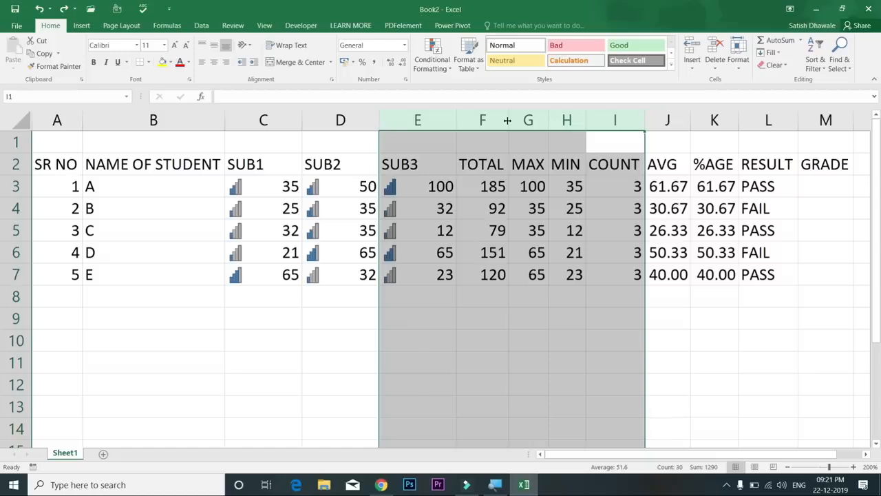
pyautogui.hotkey('ctrl', '+')
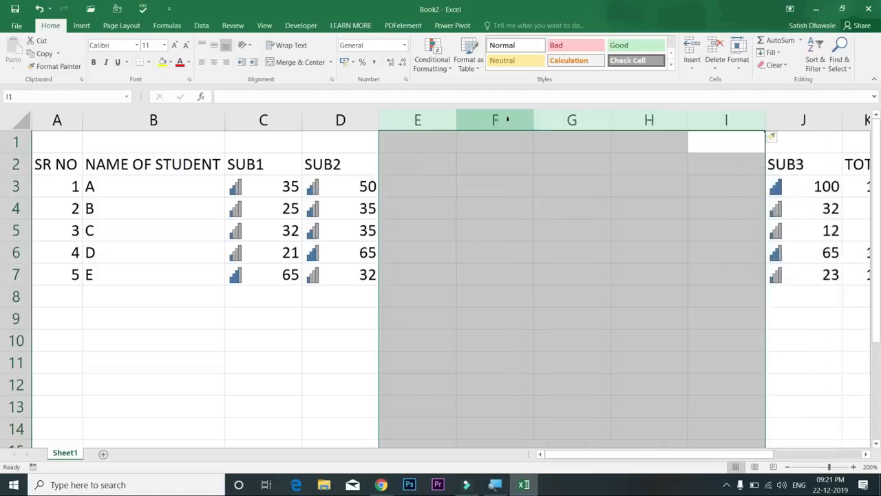
pyautogui.hotkey('ctrl', 'z')
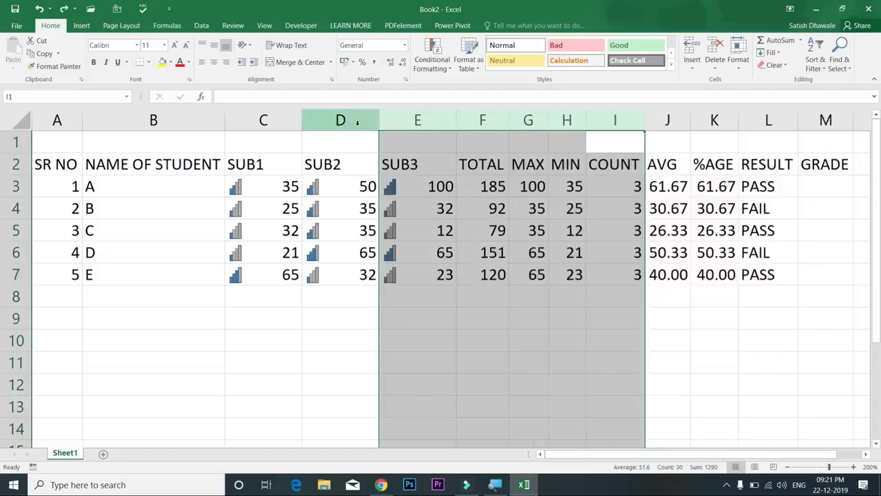
pyautogui.moveTo(349, 119); pyautogui.dragTo(187, 117)
pyautogui.moveTo(667, 120); pyautogui.dragTo(440, 120)
pyautogui.hotkey('ctrl', 'shift', '=')
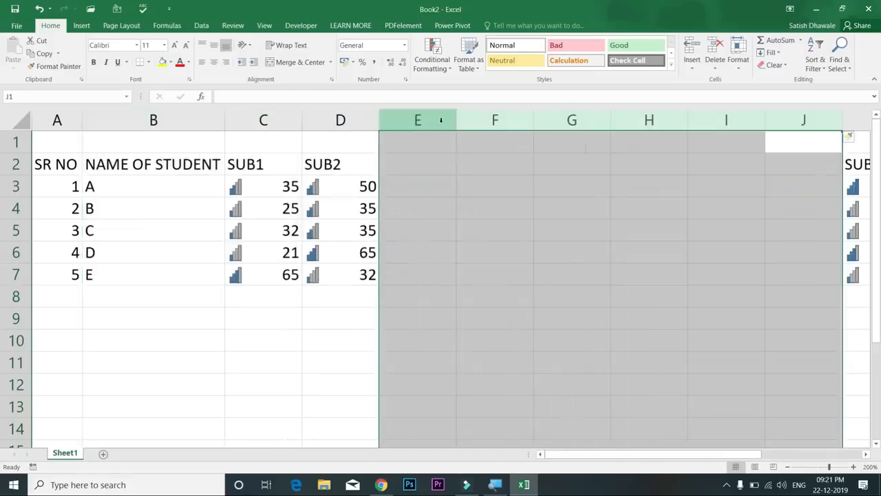
pyautogui.hotkey('ctrl', 'z')
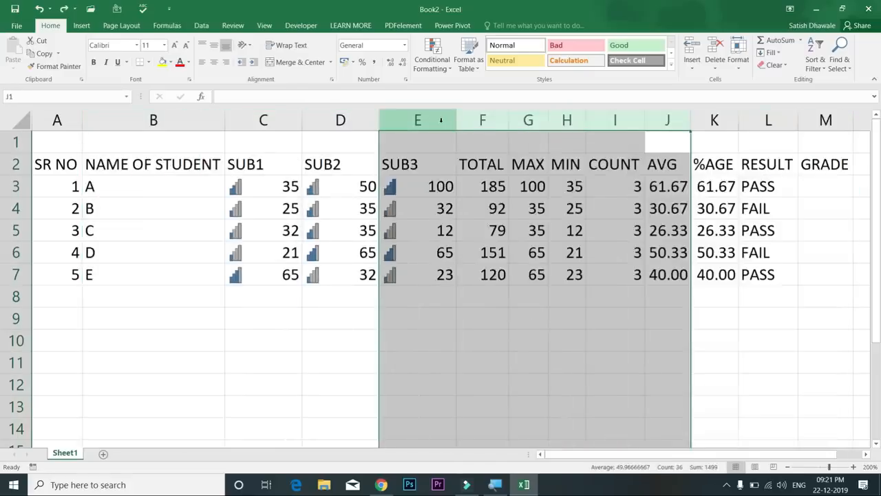
pyautogui.click(431, 157)
# Insert three blank rows above student B, then undo them
pyautogui.moveTo(11, 209); pyautogui.dragTo(7, 252)
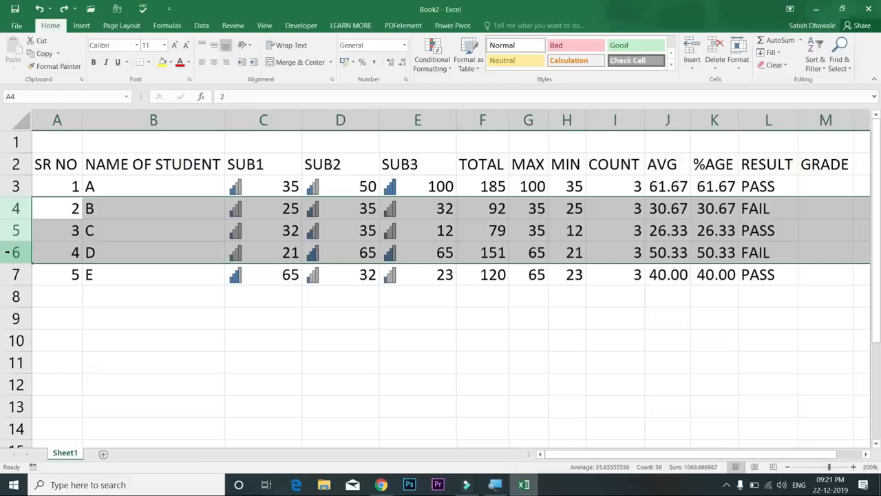
pyautogui.hotkey('ctrl', 'shift', '+')
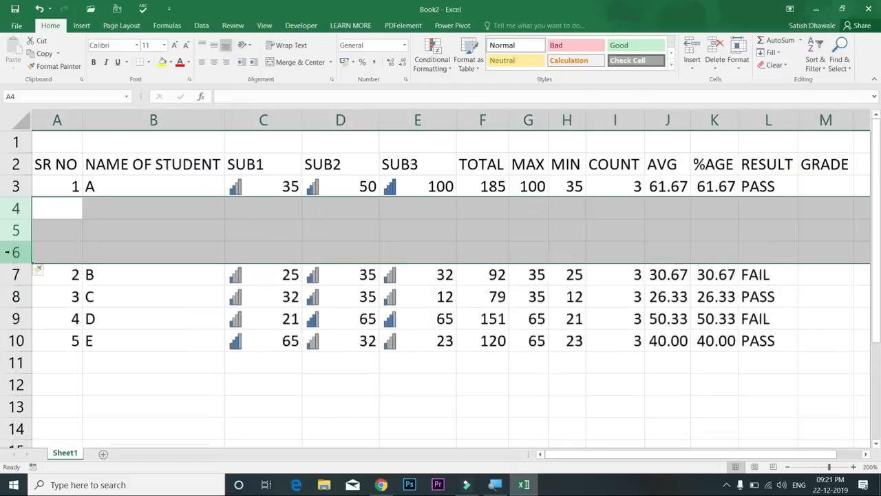
pyautogui.hotkey('ctrl', 'z')
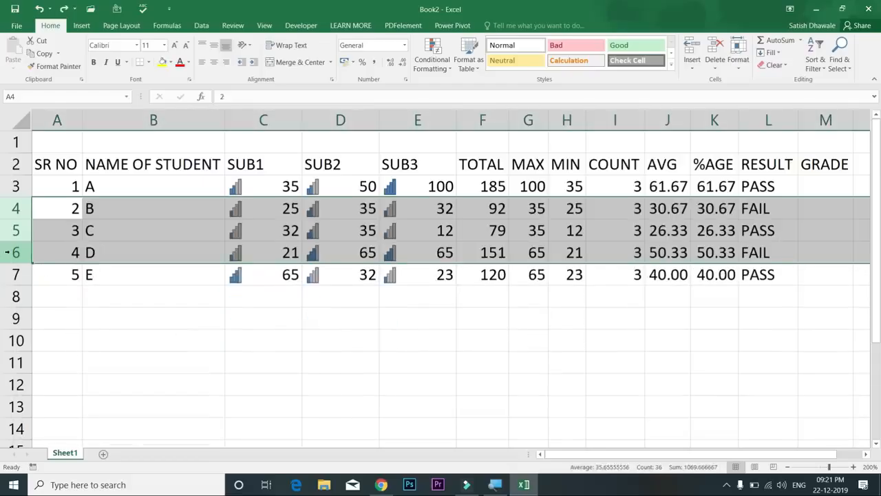
pyautogui.click(134, 187)
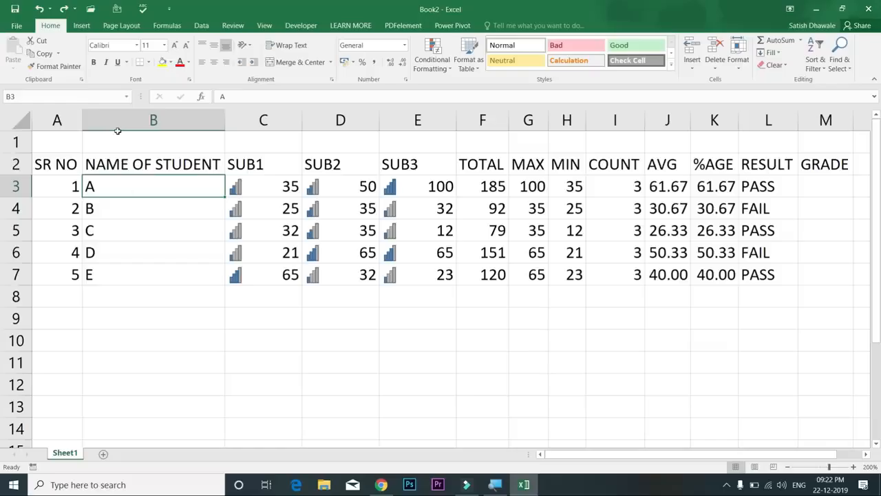
# Enter the title STUDENT RECORD in cell A1
pyautogui.moveTo(71, 144)
pyautogui.mouseDown()
pyautogui.moveTo(659, 138)
pyautogui.moveTo(68, 147)
pyautogui.mouseUp()
pyautogui.write('ST')
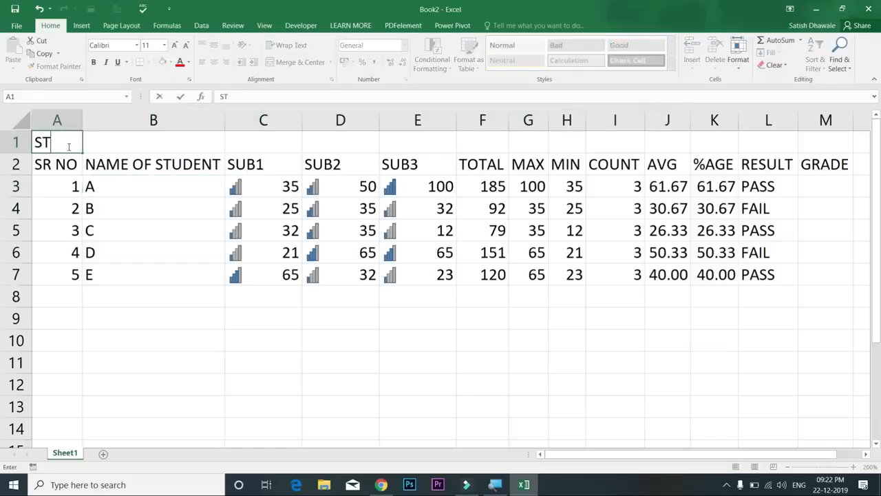
pyautogui.write('UDENT RECORD')
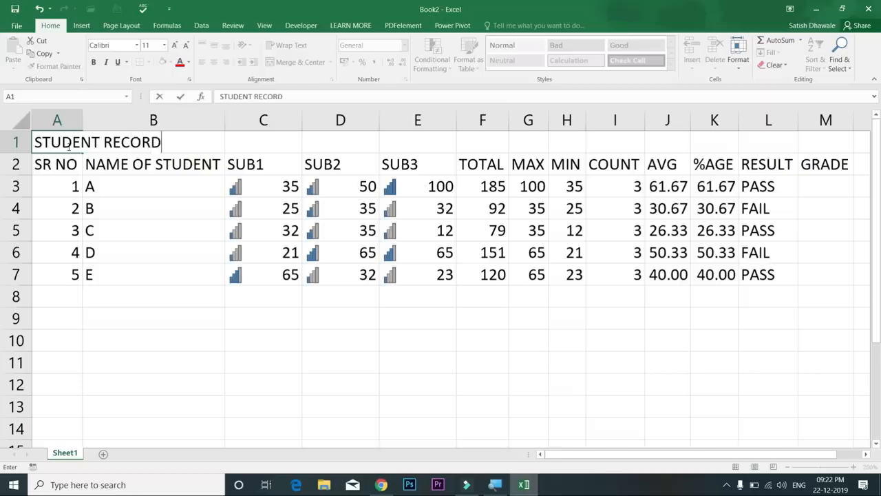
pyautogui.press('Return')
# Select the title row A1:M1 spanning the table width
pyautogui.moveTo(64, 143); pyautogui.dragTo(832, 140)
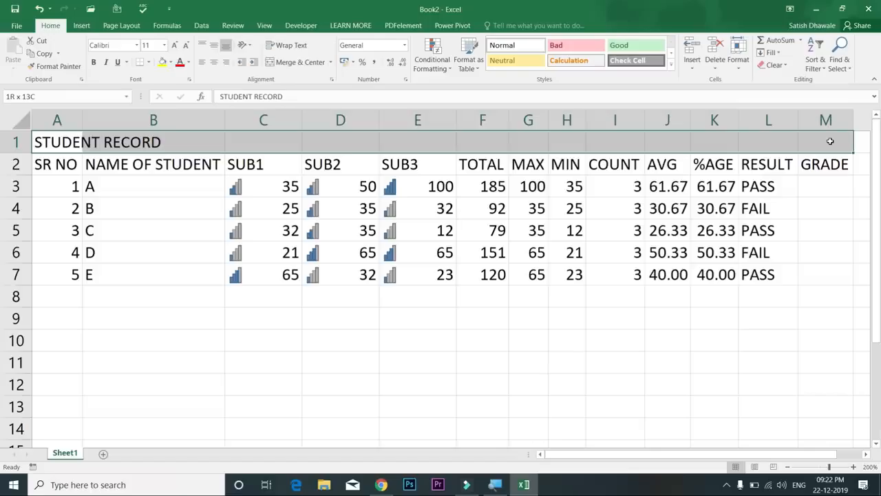
pyautogui.moveTo(830, 141); pyautogui.dragTo(830, 141)
pyautogui.click(68, 252)
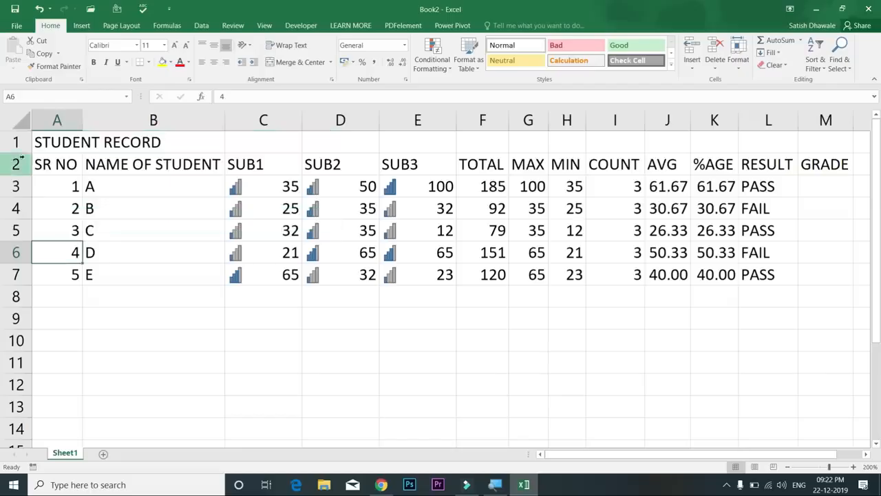
pyautogui.click(18, 141)
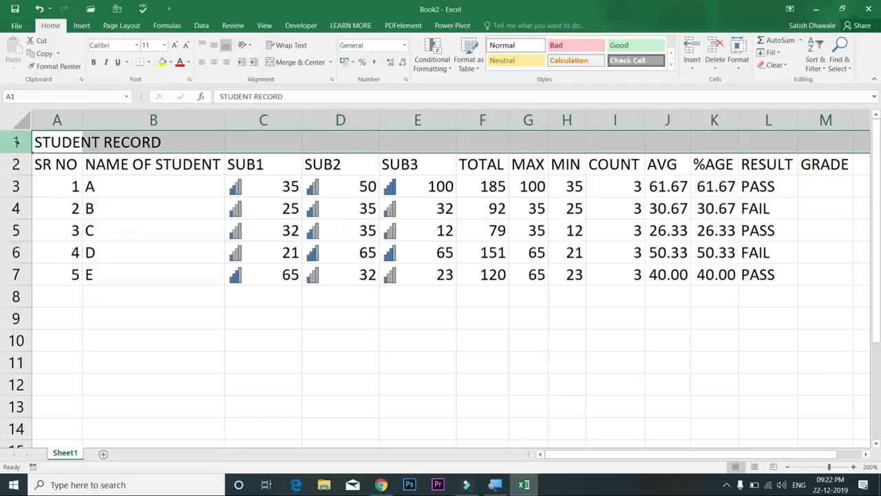
pyautogui.moveTo(43, 138); pyautogui.dragTo(223, 143)
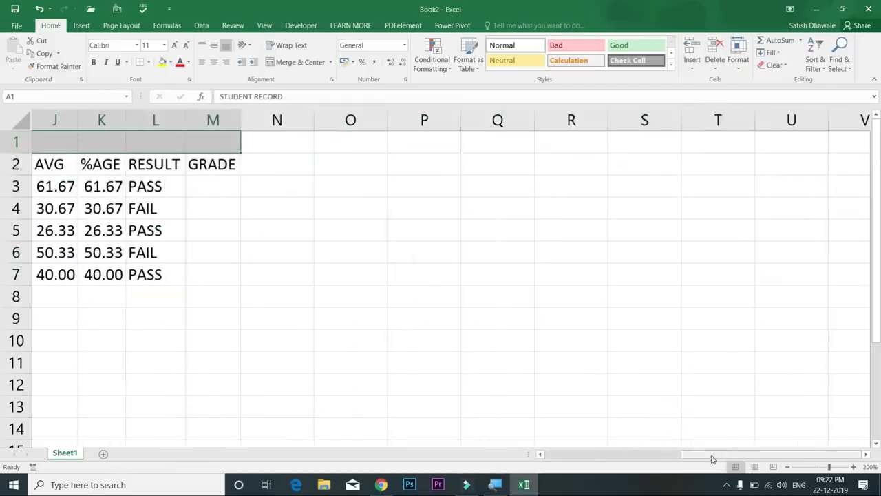
pyautogui.moveTo(713, 459); pyautogui.dragTo(420, 433)
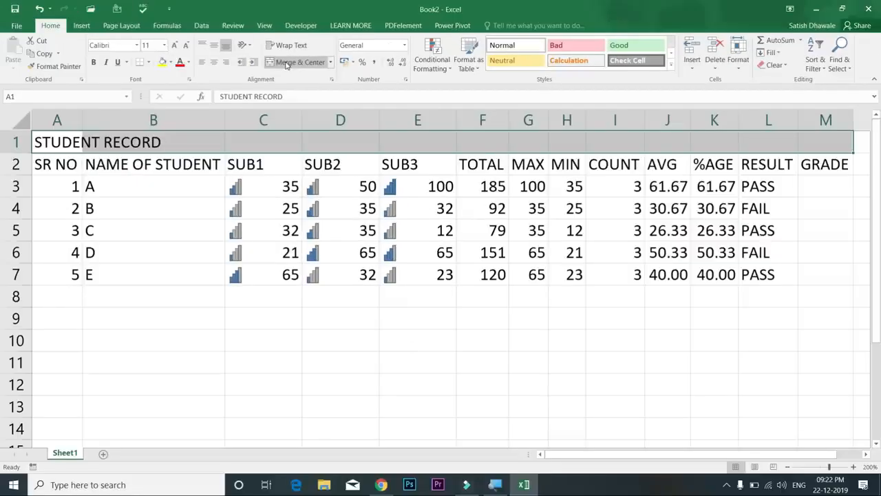
# Merge and centre the STUDENT RECORD title across A1:M1
pyautogui.click(296, 62)
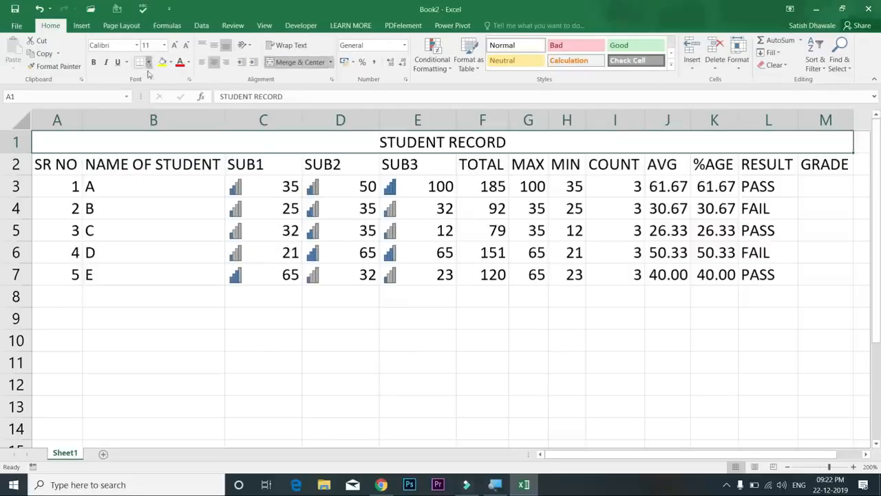
pyautogui.click(438, 179)
pyautogui.click(436, 142)
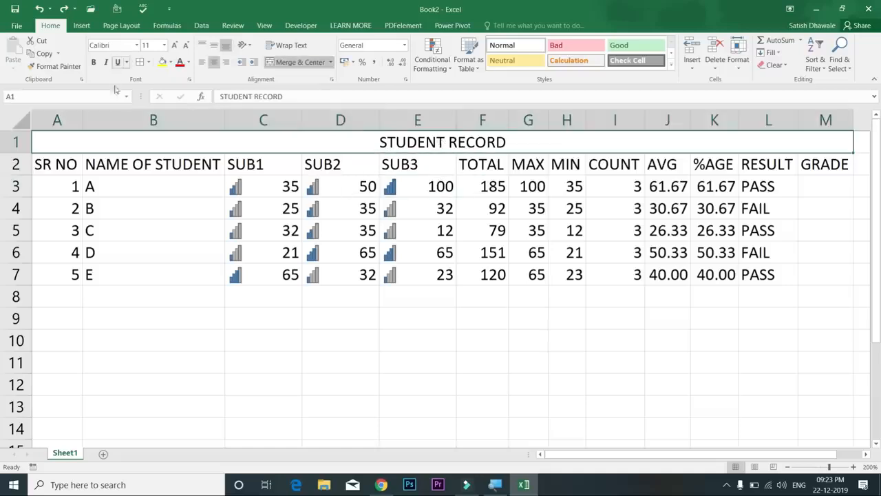
# Apply All Borders to every cell of the table A1:M7
pyautogui.moveTo(197, 142); pyautogui.dragTo(204, 275)
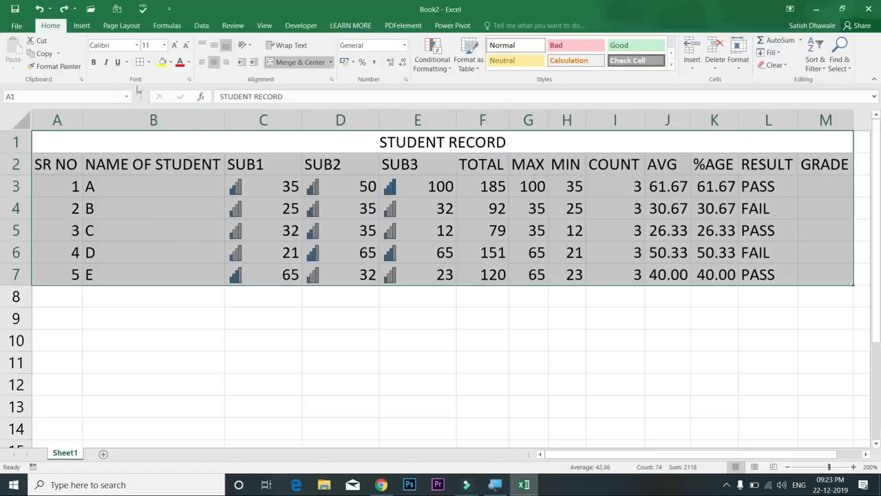
pyautogui.click(141, 63)
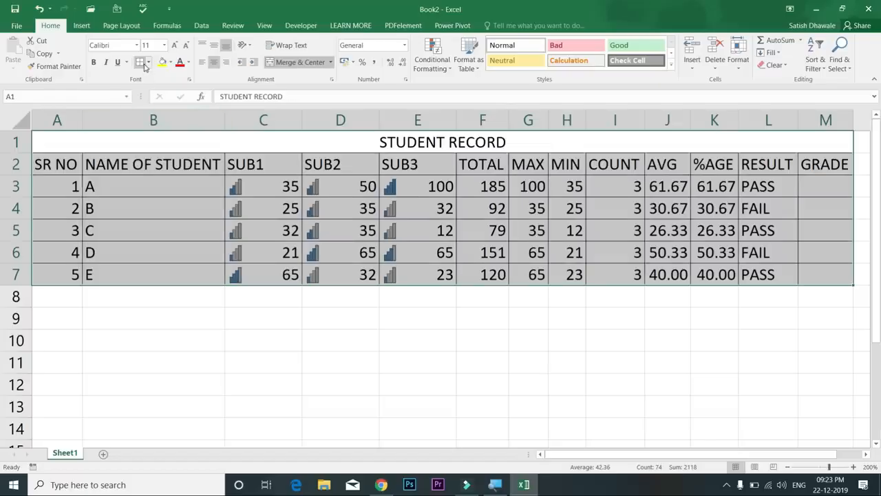
pyautogui.click(147, 63)
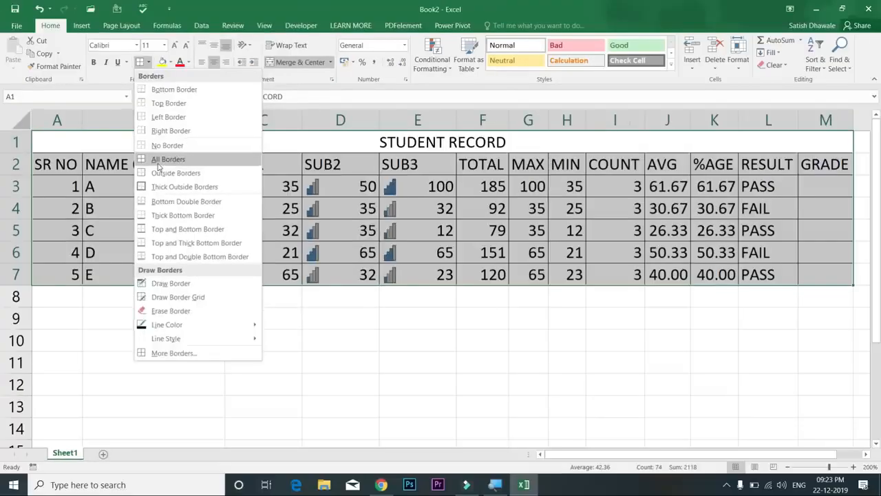
pyautogui.click(158, 166)
pyautogui.click(298, 205)
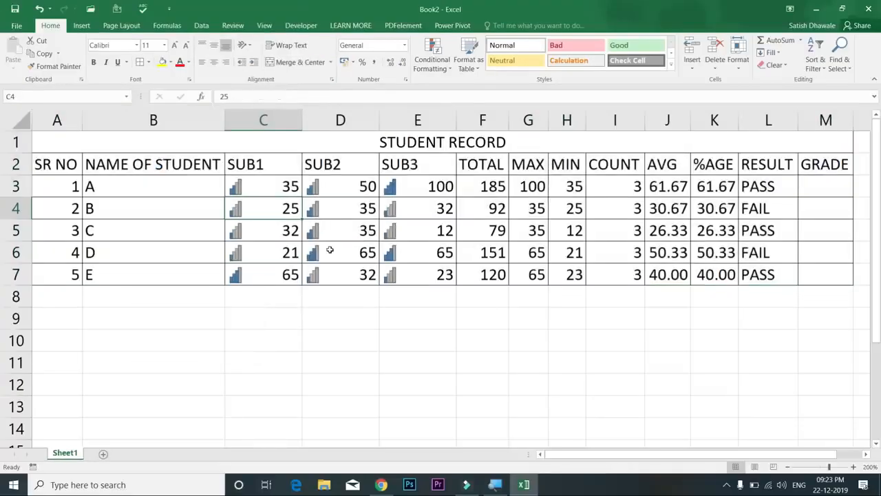
pyautogui.click(263, 229)
pyautogui.click(195, 222)
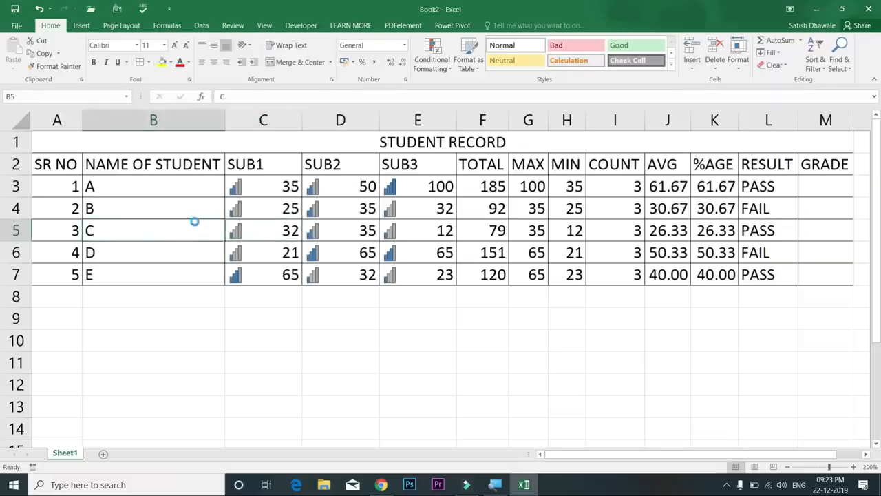
pyautogui.hotkey('ctrl', 'p')
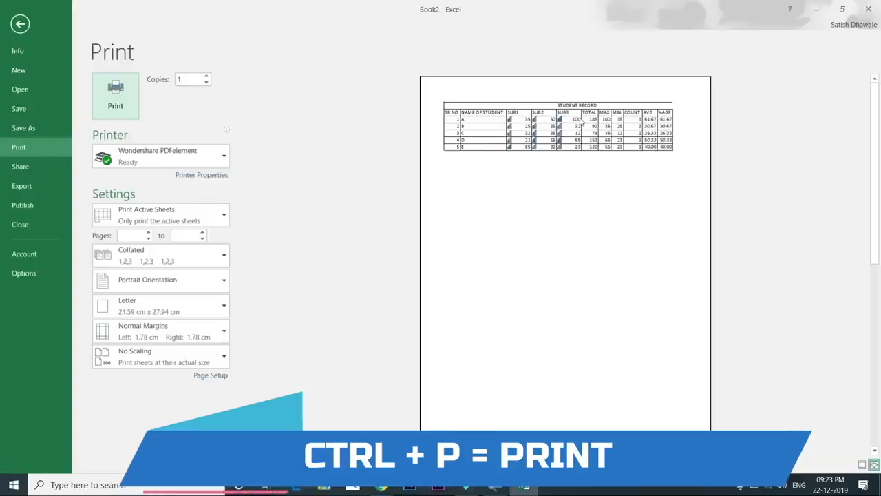
# Remove the table's cell borders and preview the printout without them
pyautogui.press('Escape')
pyautogui.hotkey('ctrl', 'a')
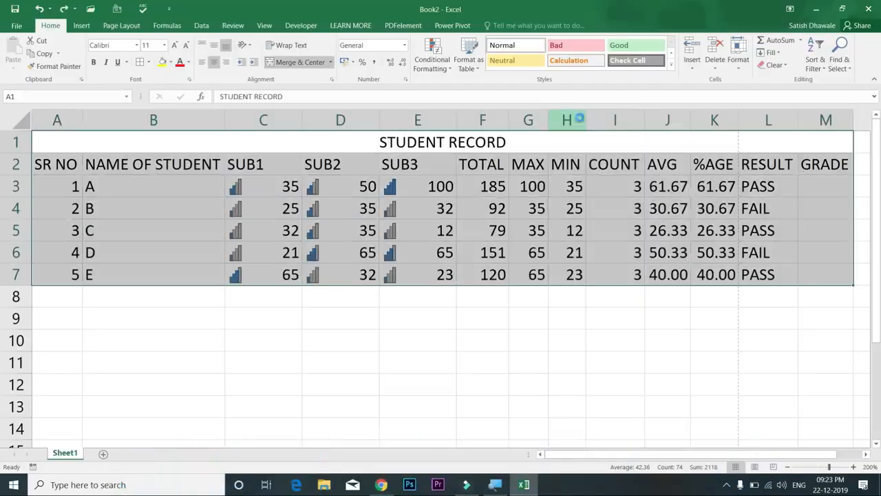
pyautogui.hotkey('ctrl', 'p')
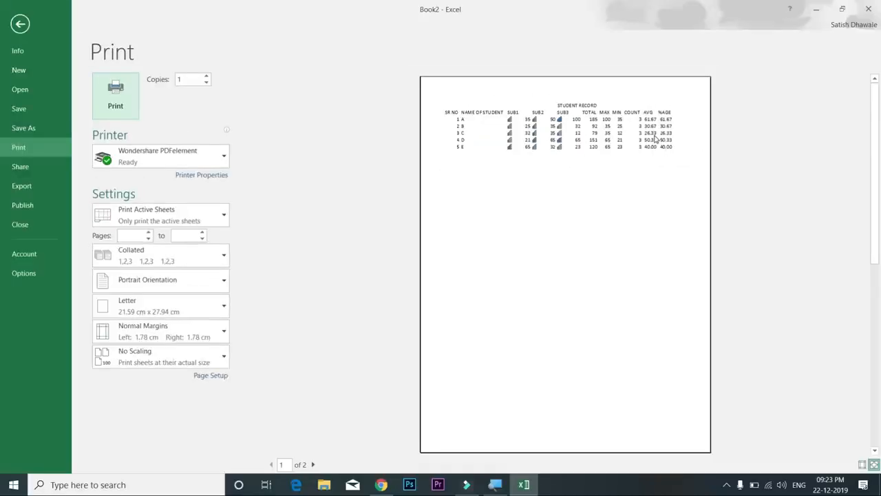
# Reapply All Borders to every table cell and preview the bordered printout
pyautogui.press('Escape')
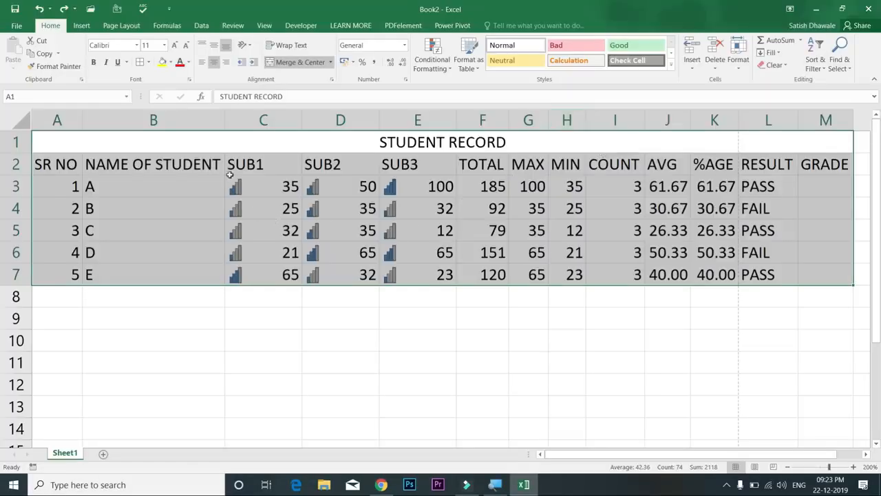
pyautogui.click(140, 63)
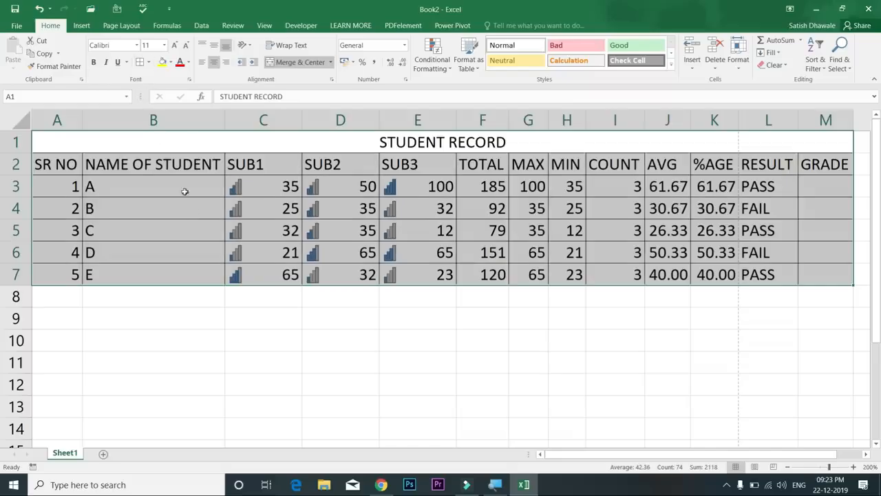
pyautogui.click(148, 218)
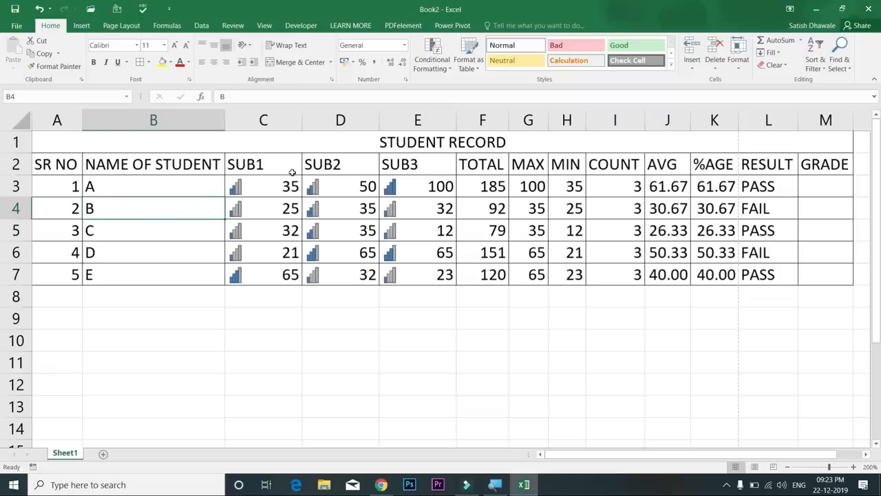
pyautogui.click(292, 171)
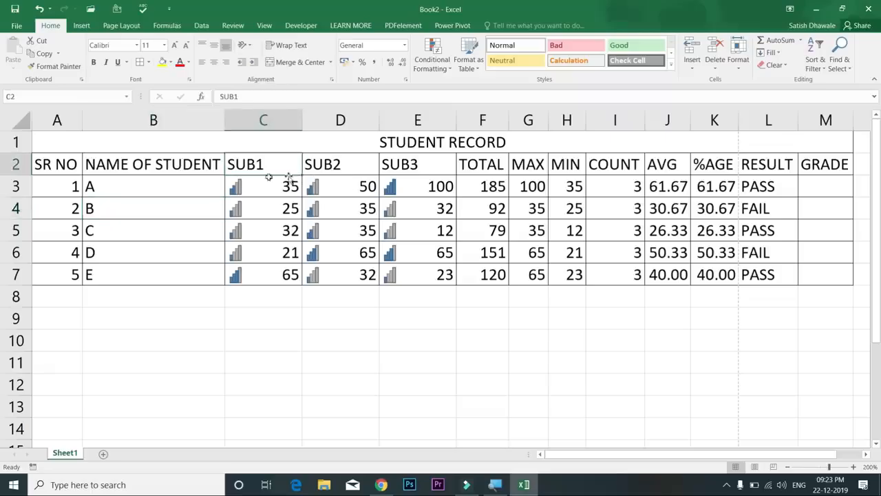
pyautogui.hotkey('ctrl', 'p')
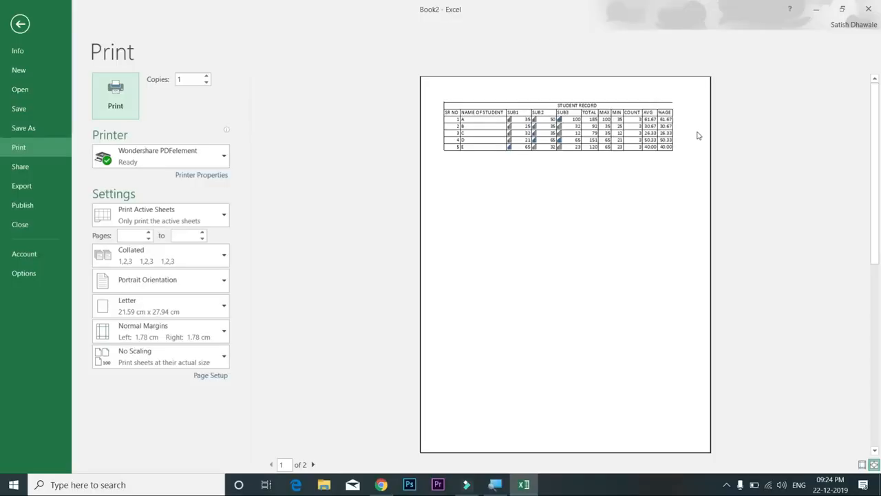
pyautogui.press('Escape')
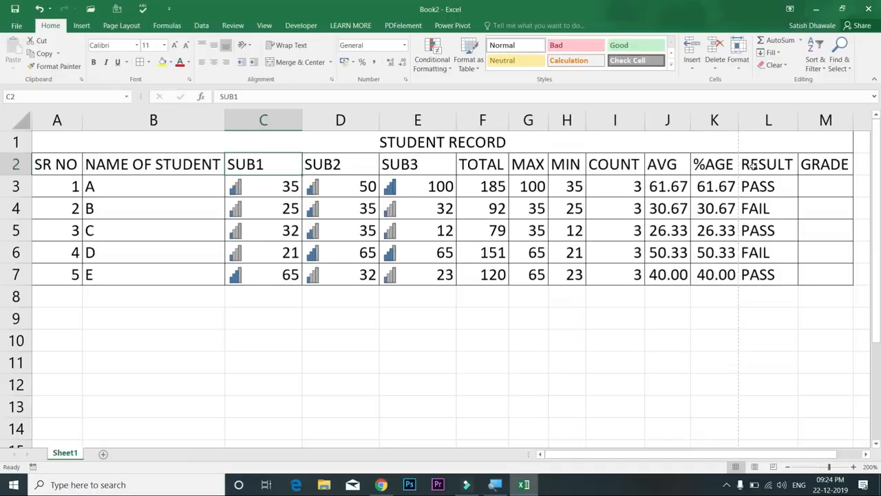
pyautogui.moveTo(780, 162); pyautogui.dragTo(794, 263)
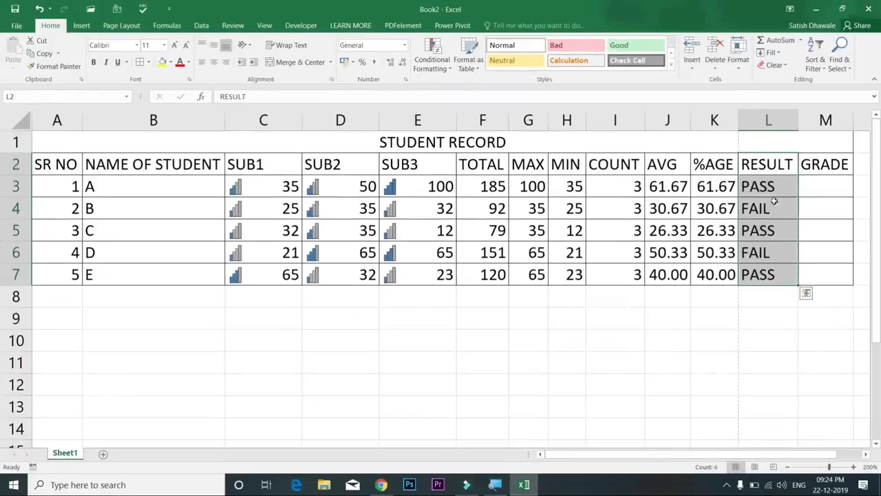
pyautogui.click(772, 171)
pyautogui.moveTo(720, 164); pyautogui.dragTo(34, 274)
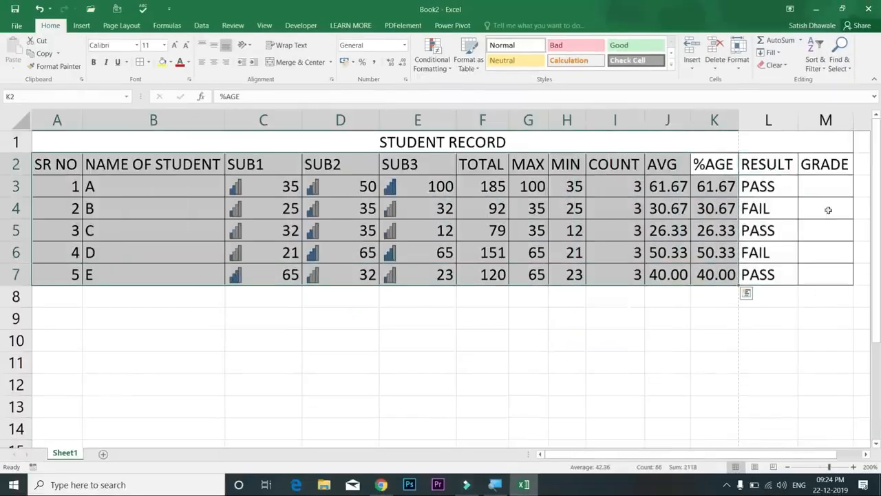
pyautogui.moveTo(778, 171); pyautogui.dragTo(818, 270)
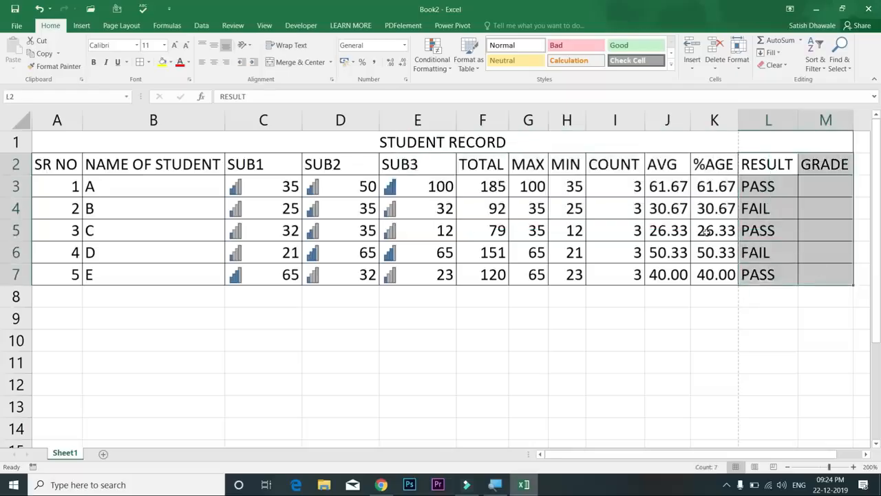
pyautogui.click(729, 230)
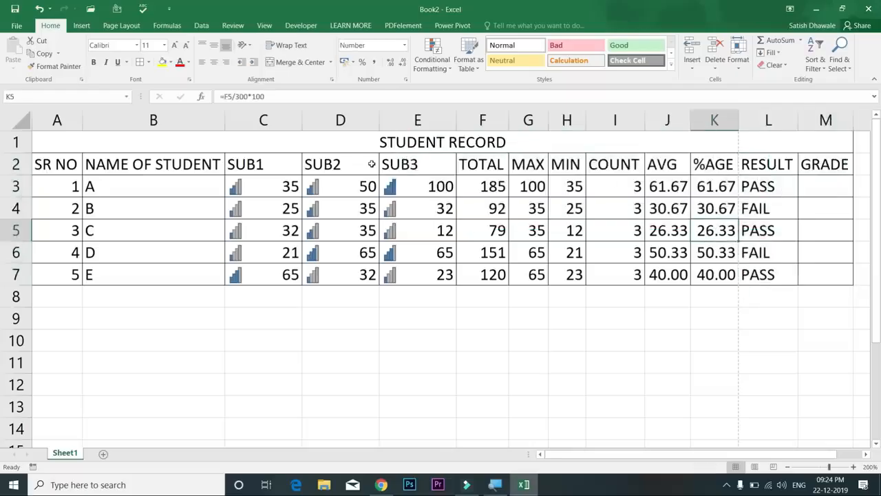
pyautogui.click(386, 144)
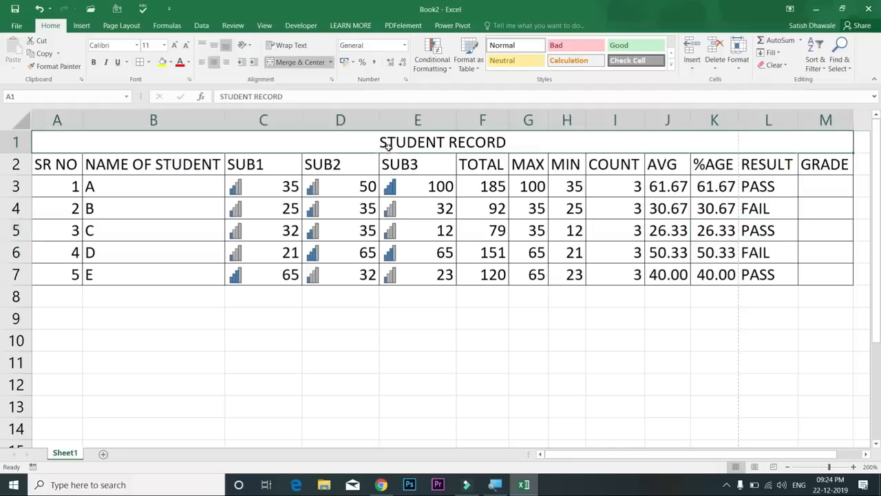
pyautogui.click(170, 62)
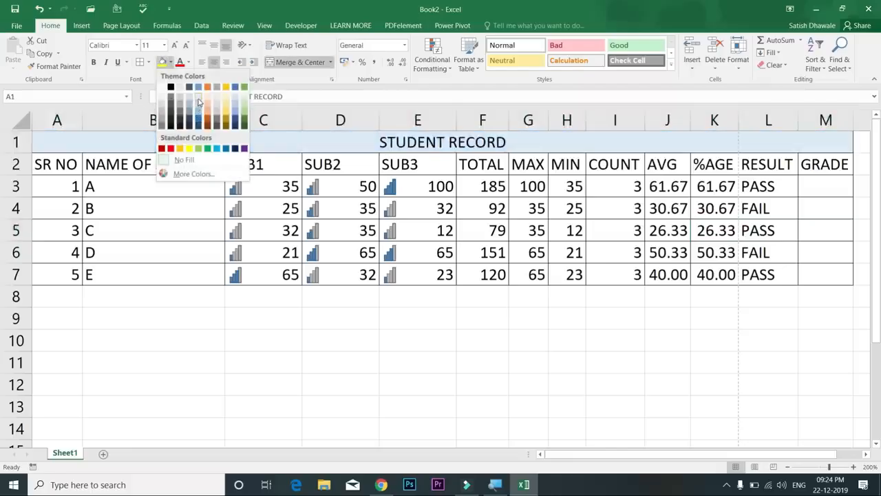
pyautogui.click(185, 161)
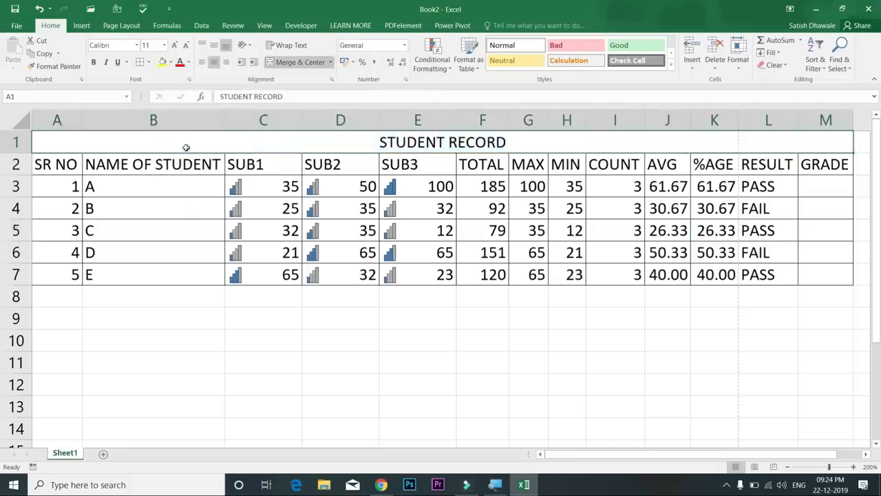
pyautogui.moveTo(187, 148); pyautogui.dragTo(189, 272)
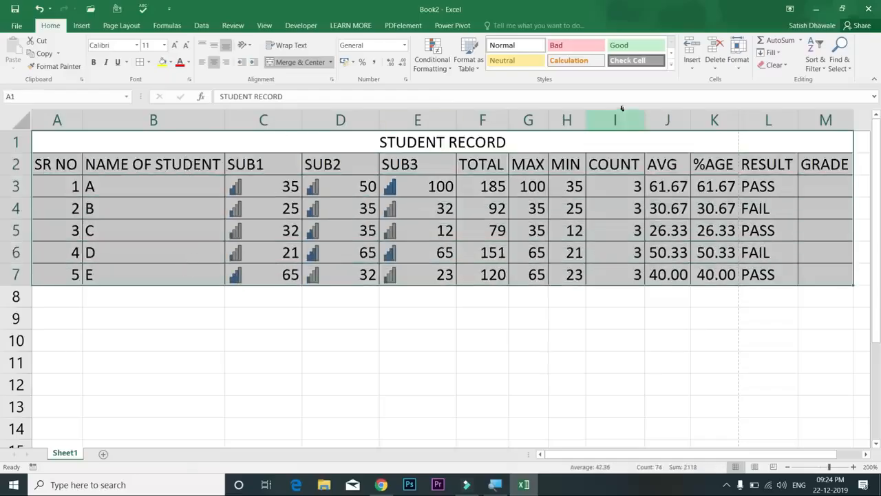
pyautogui.click(671, 64)
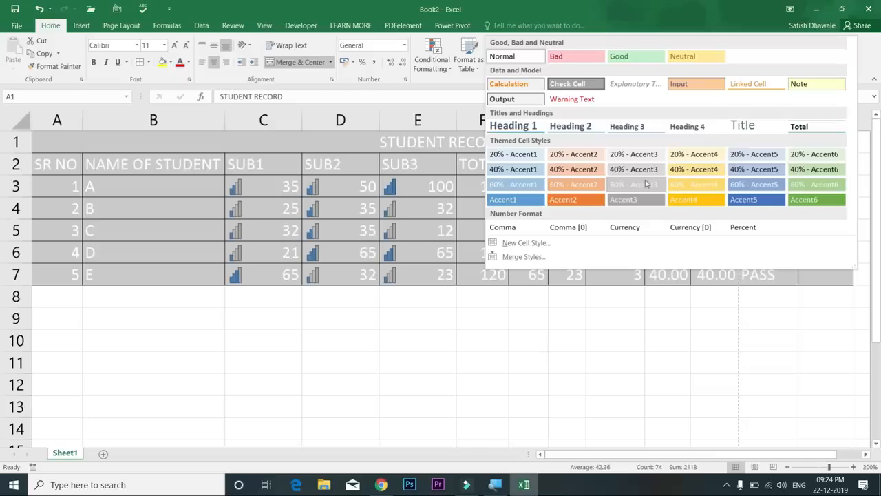
pyautogui.click(216, 142)
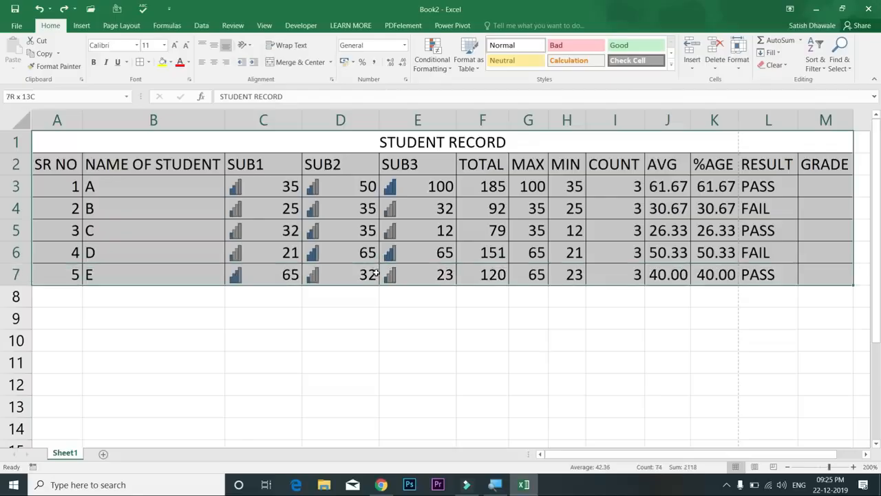
# Select the student data A2:M7 and bring up the Format as Table style gallery
pyautogui.click(178, 177)
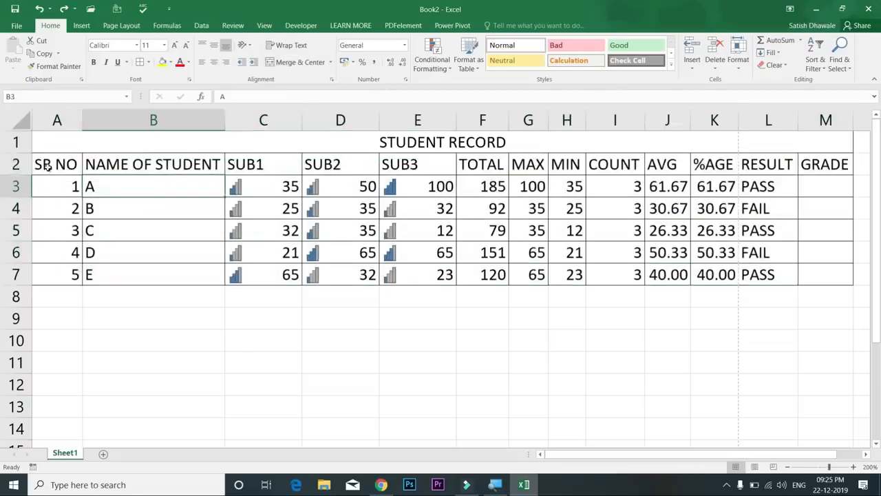
pyautogui.moveTo(48, 163); pyautogui.dragTo(630, 274)
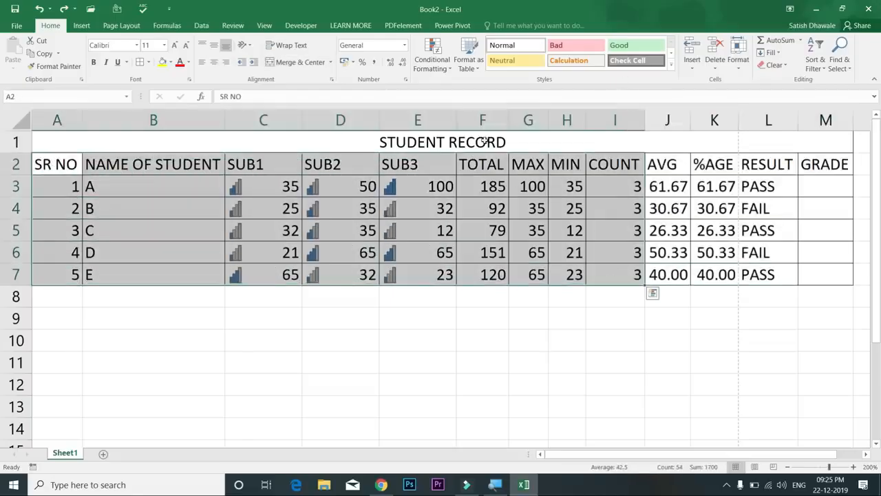
pyautogui.moveTo(69, 163); pyautogui.dragTo(826, 270)
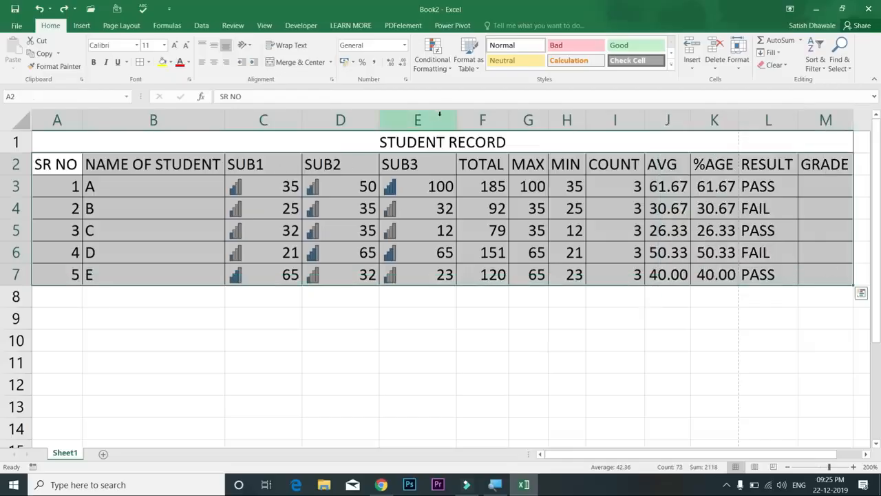
pyautogui.click(474, 69)
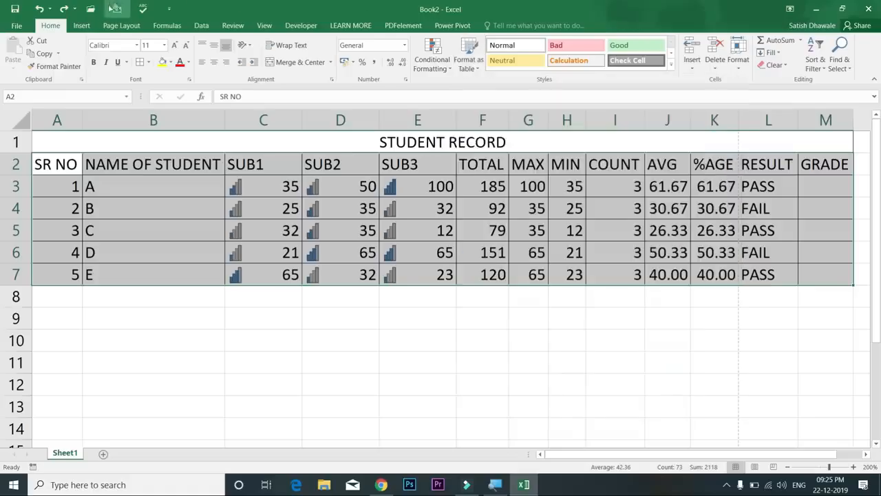
pyautogui.click(82, 25)
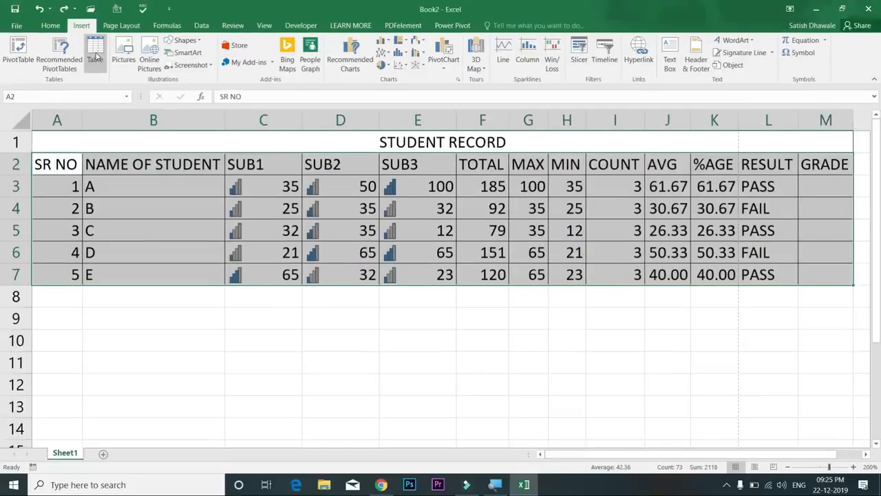
pyautogui.click(51, 26)
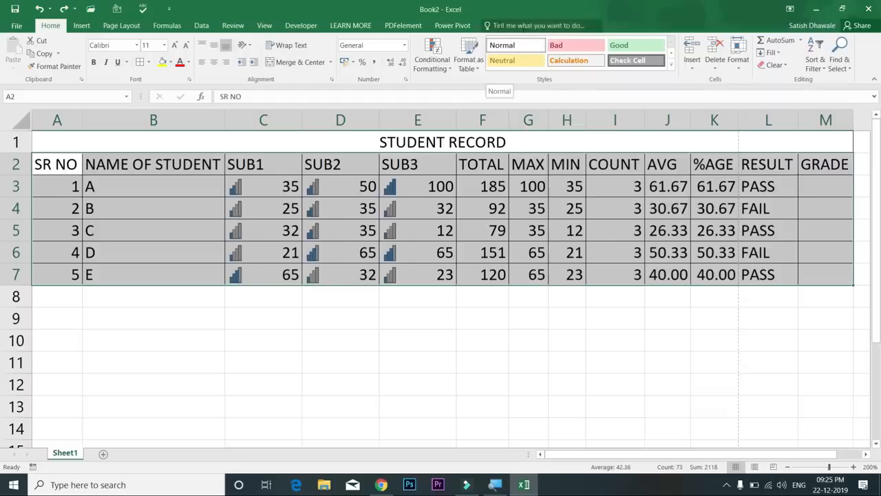
pyautogui.click(468, 62)
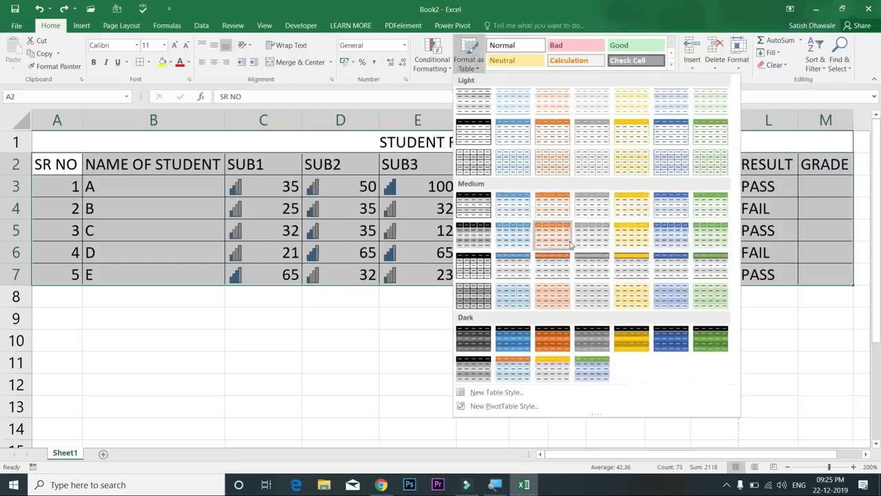
# Format A2:M7 as a table with headers using a blue Medium style
pyautogui.click(668, 242)
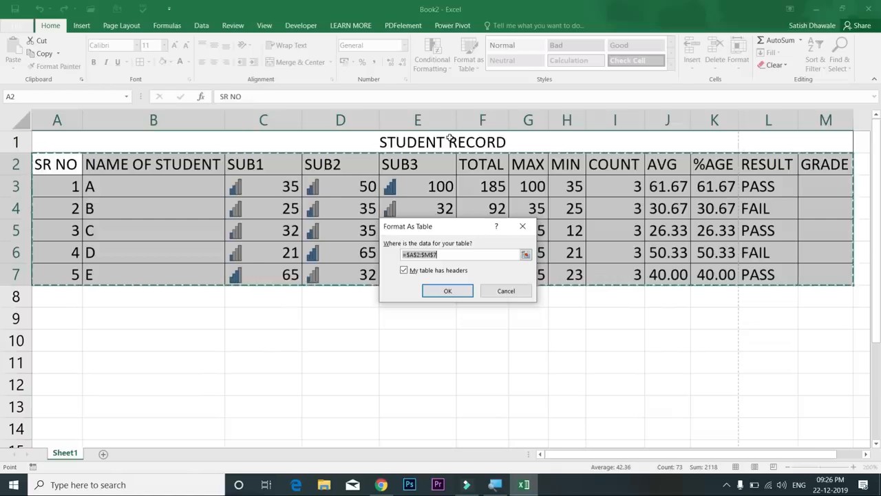
pyautogui.click(458, 293)
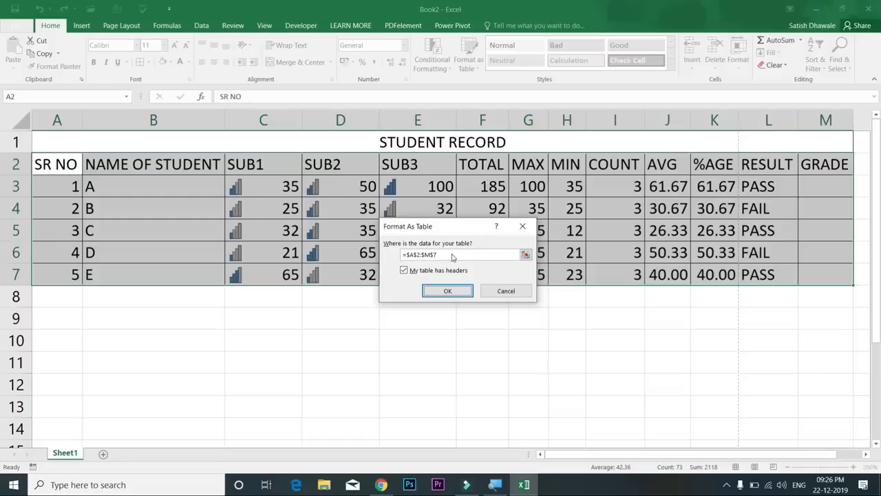
pyautogui.moveTo(69, 165); pyautogui.dragTo(831, 279)
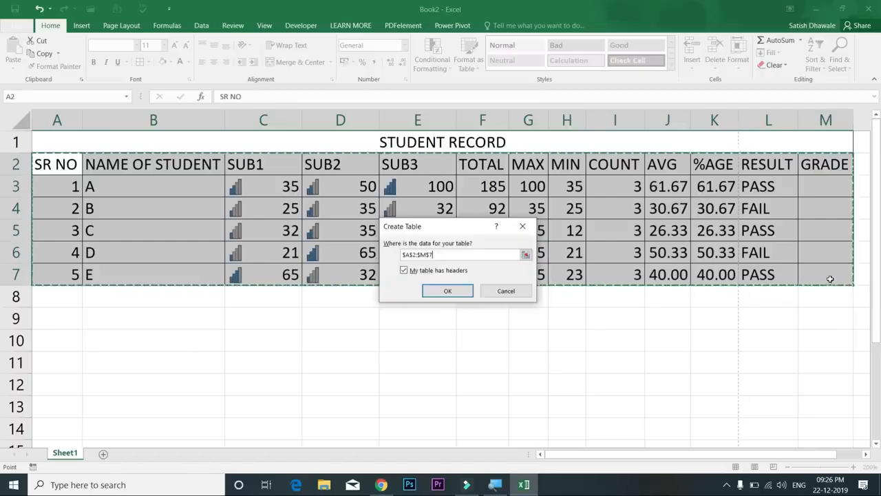
pyautogui.click(456, 291)
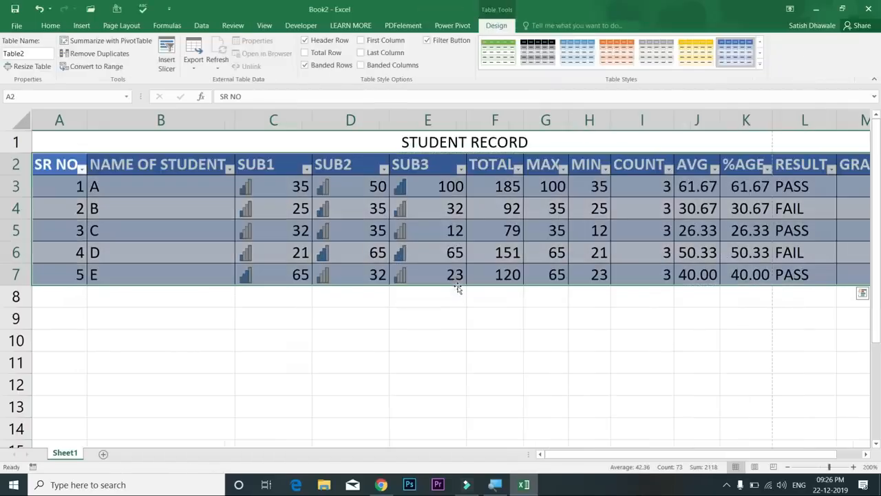
# Open and close the filter dropdowns on the NAME OF STUDENT and SUB1 headers
pyautogui.click(491, 213)
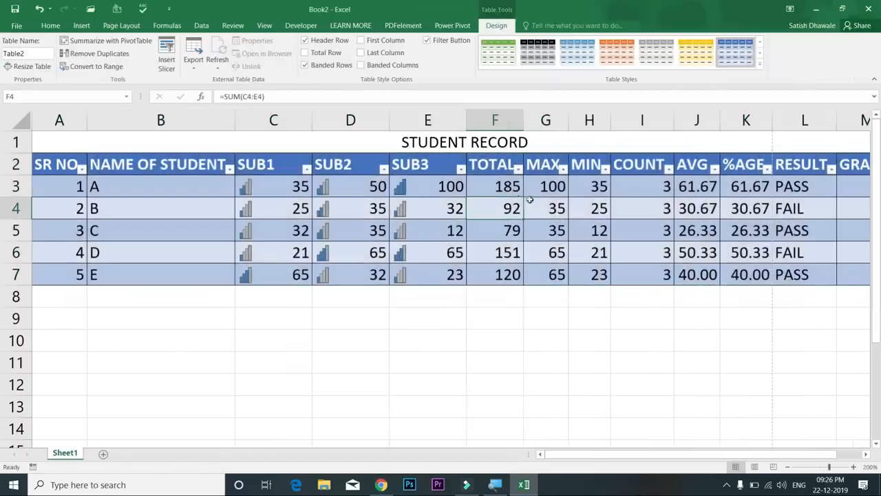
pyautogui.click(62, 165)
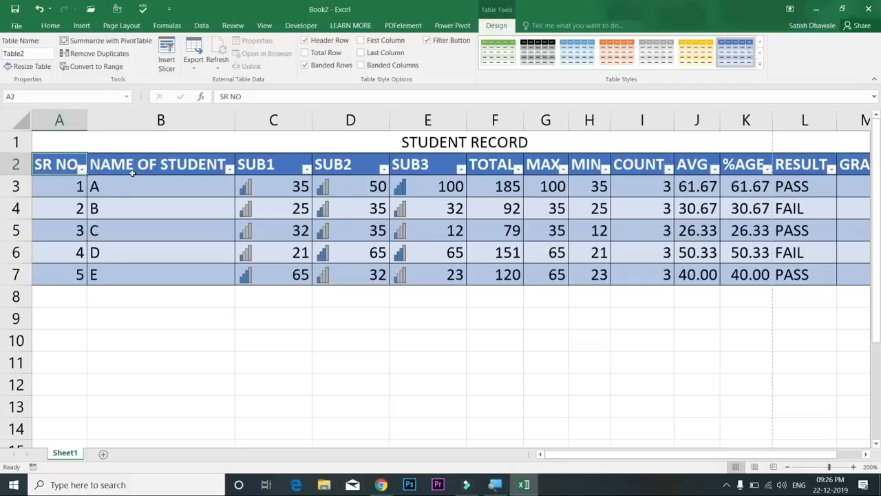
pyautogui.click(229, 169)
pyautogui.click(231, 169)
pyautogui.click(259, 170)
pyautogui.click(306, 170)
pyautogui.click(306, 171)
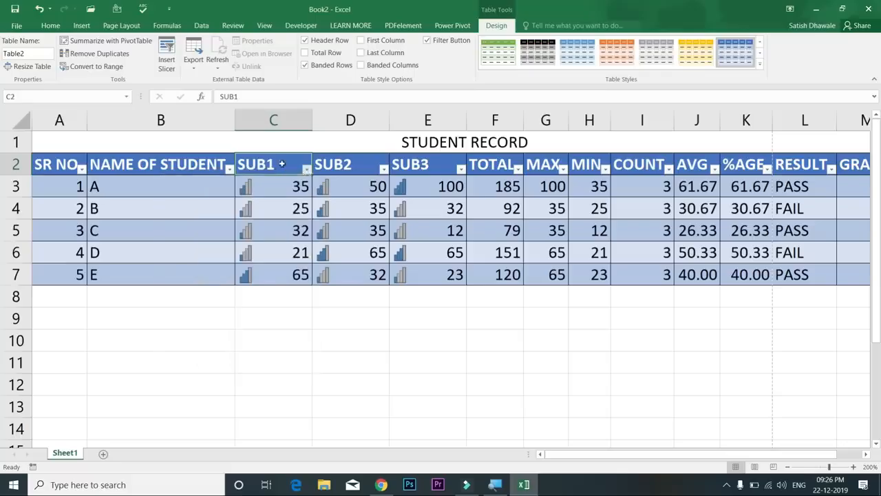
pyautogui.moveTo(829, 455); pyautogui.dragTo(873, 452)
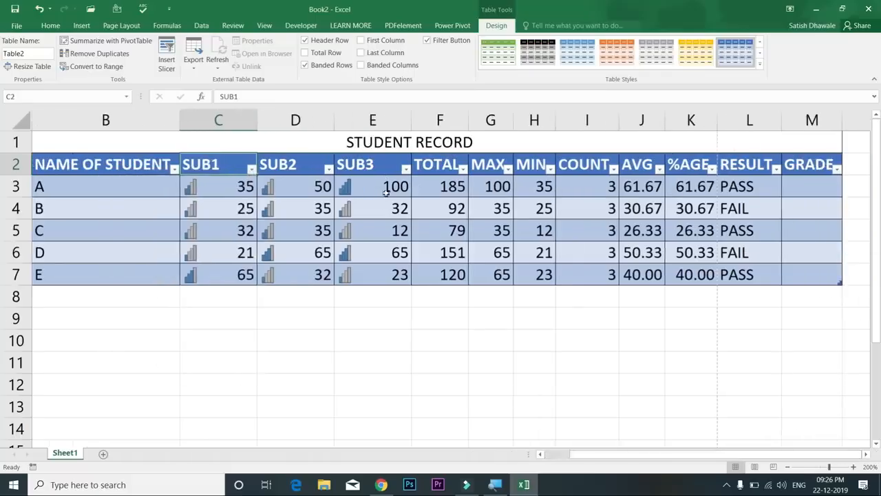
# Replace the TOTAL values with AutoSum formulas, giving 185, 92, 79, 151 and 120
pyautogui.moveTo(455, 186); pyautogui.dragTo(450, 296)
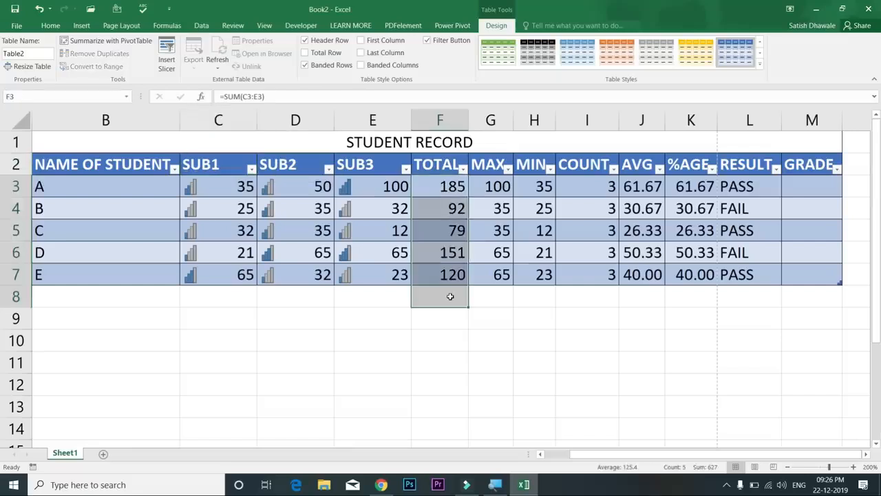
pyautogui.press('Delete')
pyautogui.click(450, 187)
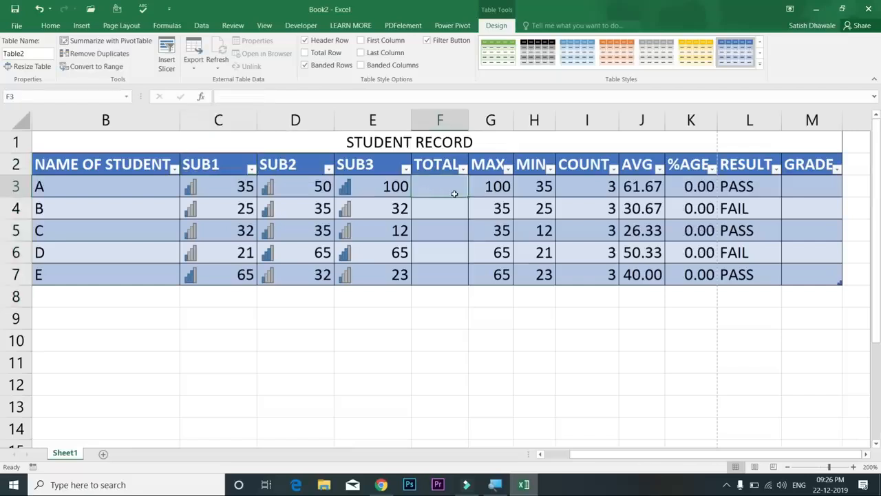
pyautogui.hotkey('alt', '=')
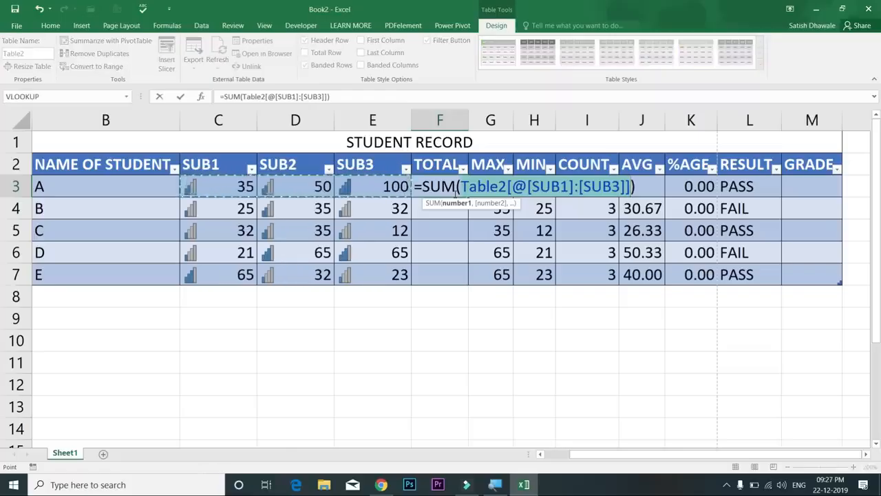
pyautogui.press('Return')
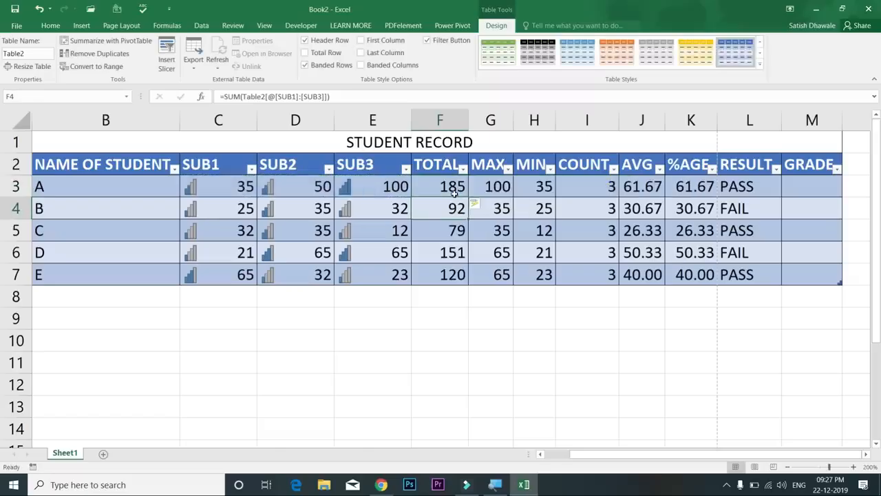
pyautogui.moveTo(455, 193); pyautogui.dragTo(8, 294)
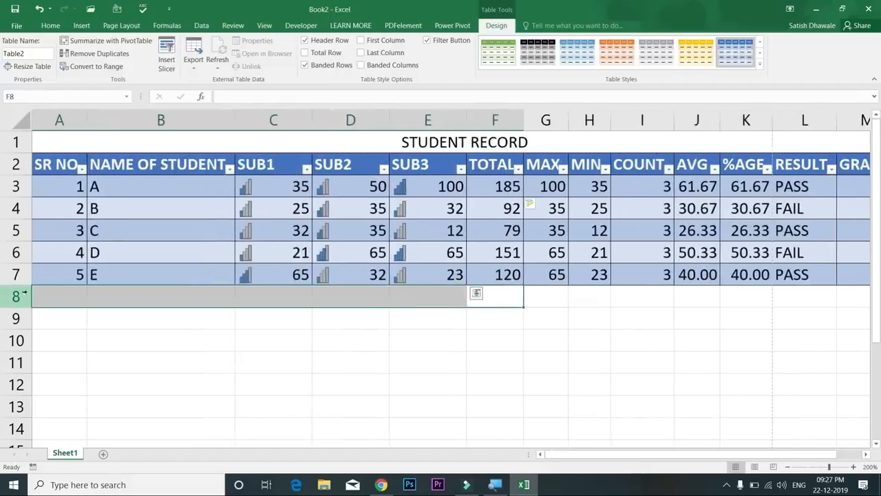
# Enter serial number 6 in A8 and autofit the AVG column width
pyautogui.click(60, 294)
pyautogui.write('6')
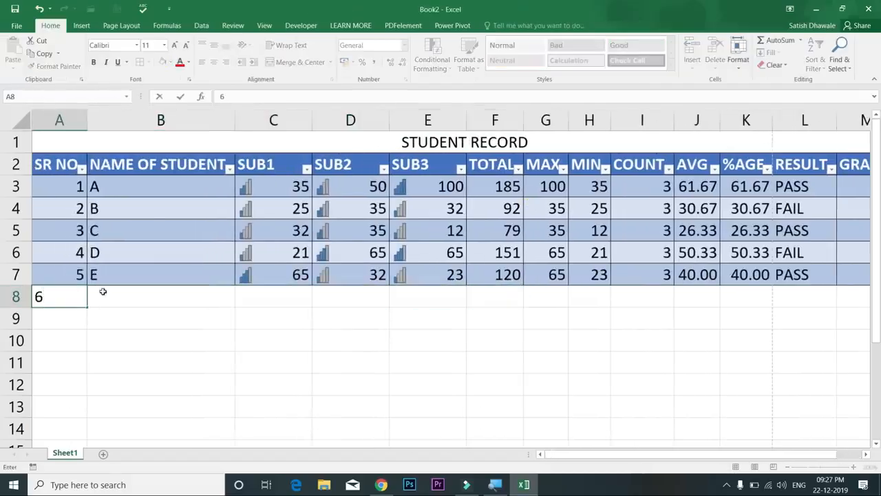
pyautogui.press('Tab')
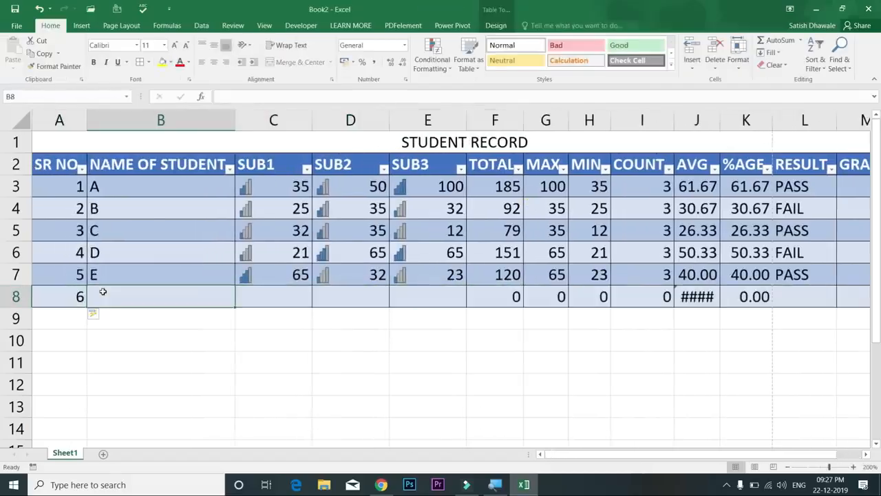
pyautogui.doubleClick(720, 120)
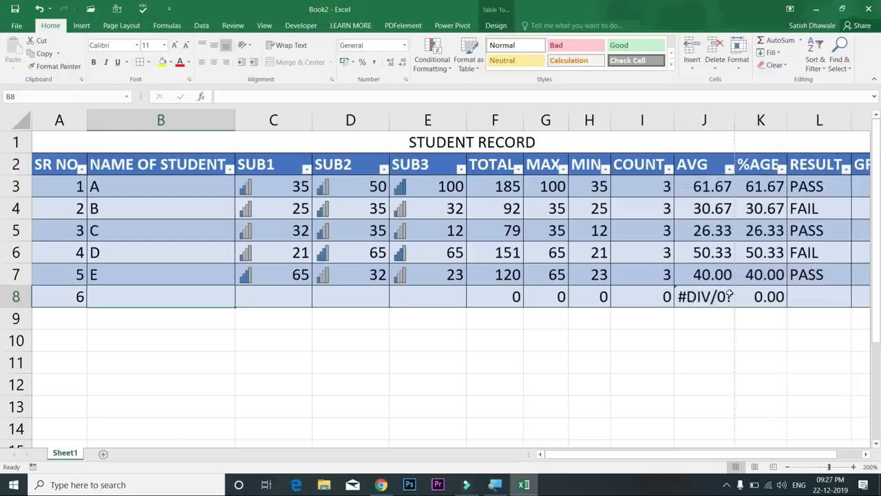
# Enter student F with marks 45, 65 and 98 in row 8
pyautogui.click(291, 294)
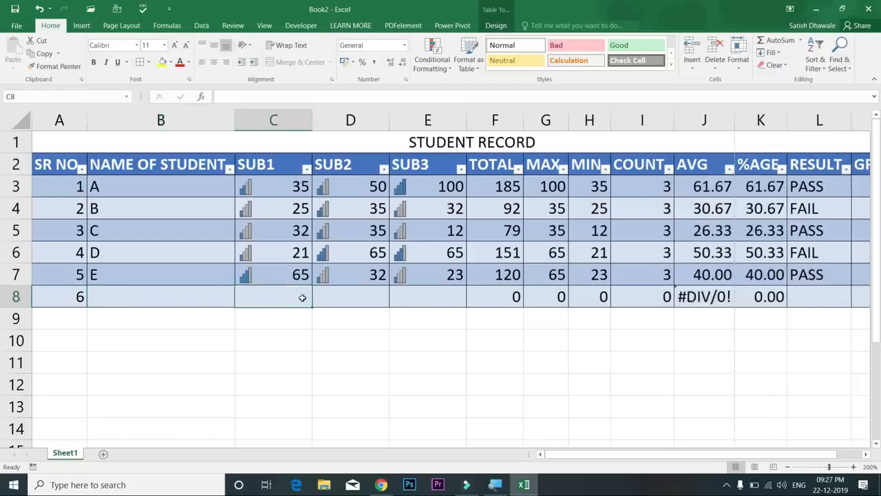
pyautogui.write('45')
pyautogui.press('Tab')
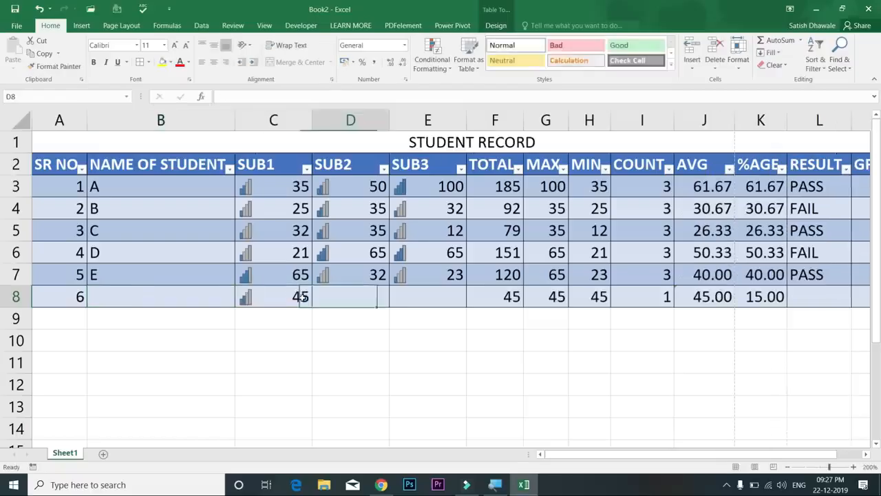
pyautogui.write('45')
pyautogui.press('BackSpace')
pyautogui.press('BackSpace')
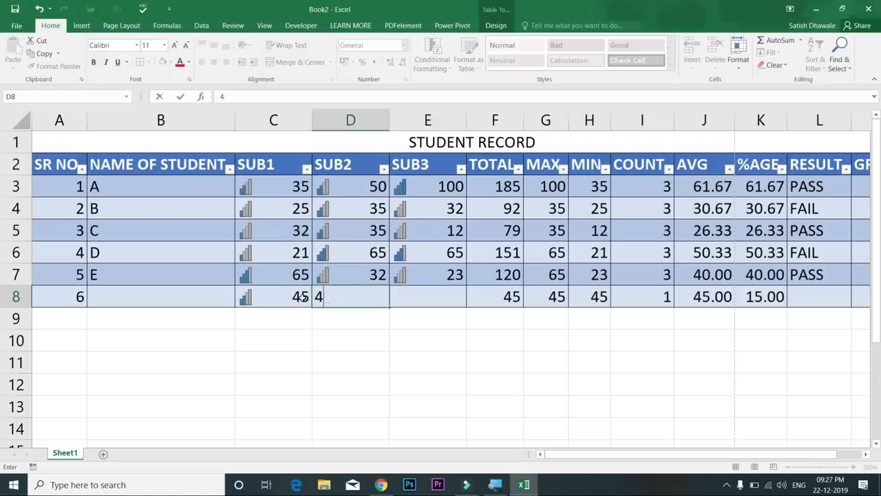
pyautogui.write('65')
pyautogui.press('Tab')
pyautogui.write('98')
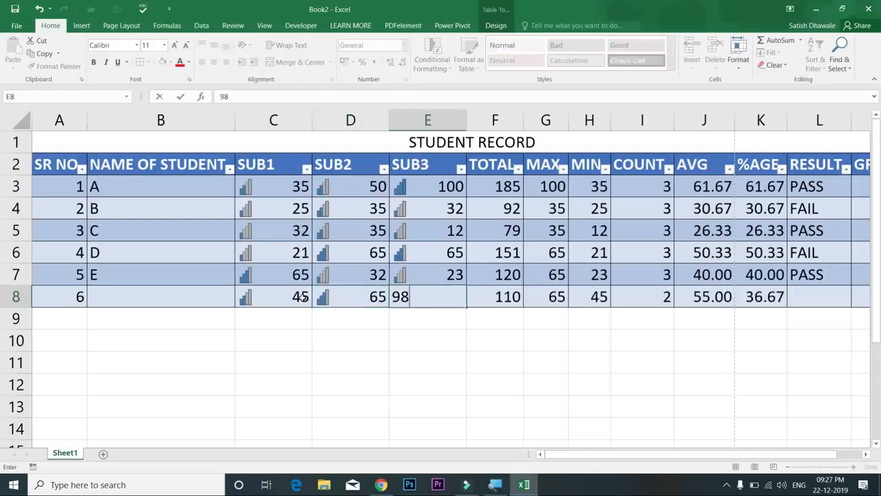
pyautogui.press('Left')
pyautogui.press('Left')
pyautogui.press('Left')
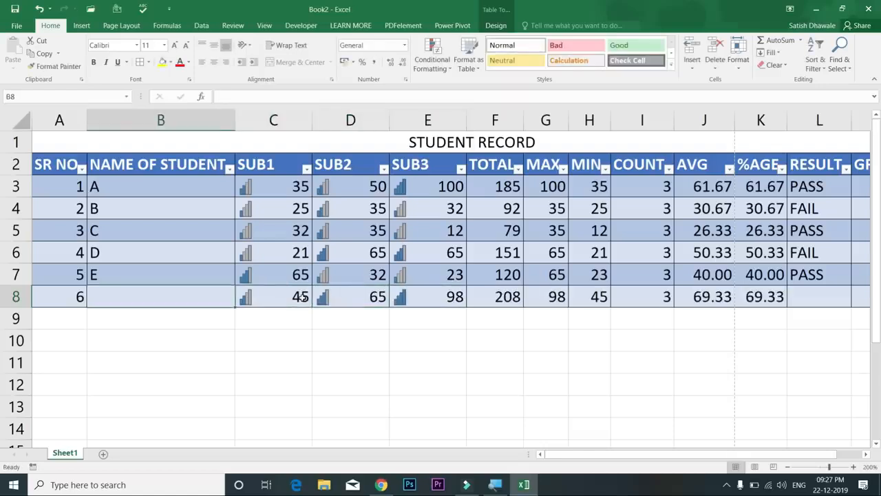
pyautogui.write('F')
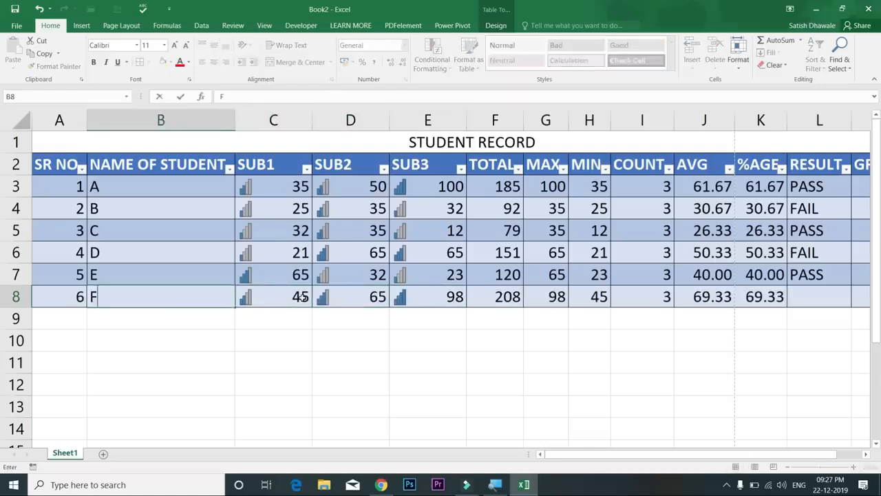
pyautogui.press('Return')
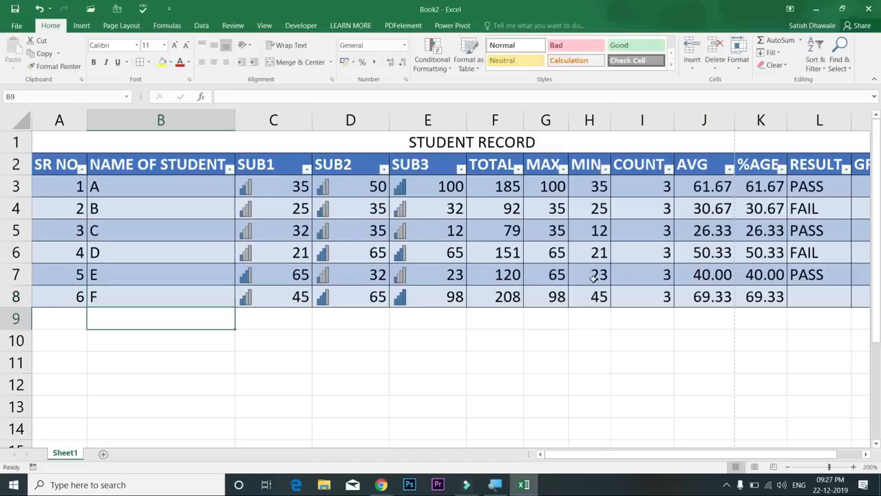
# Check the average and percentage formulas in J8 and K8, then select the table
pyautogui.click(728, 296)
pyautogui.click(750, 298)
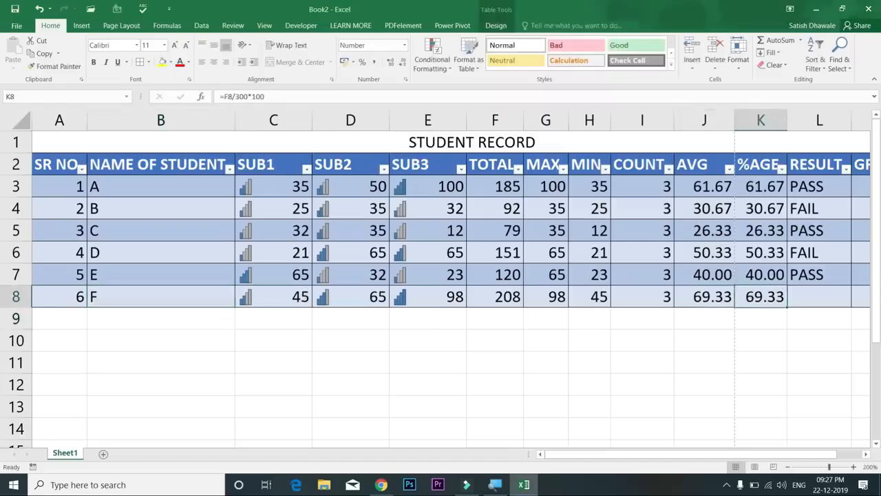
pyautogui.moveTo(832, 455); pyautogui.dragTo(871, 455)
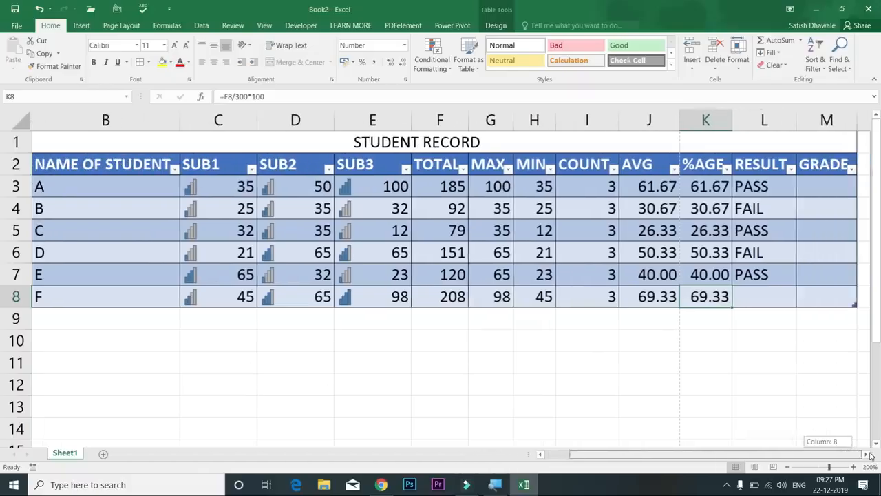
pyautogui.moveTo(826, 172); pyautogui.dragTo(59, 297)
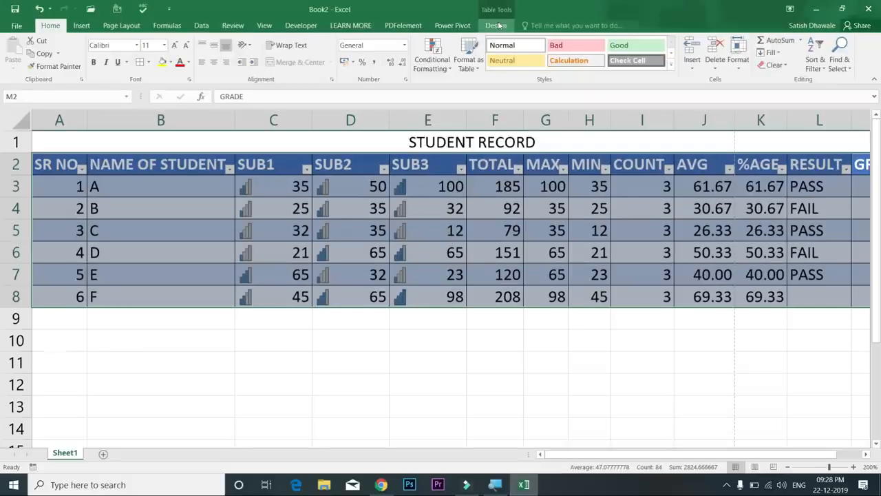
# Convert Table2 to a normal range from Table Design, then select A2:M8
pyautogui.click(497, 26)
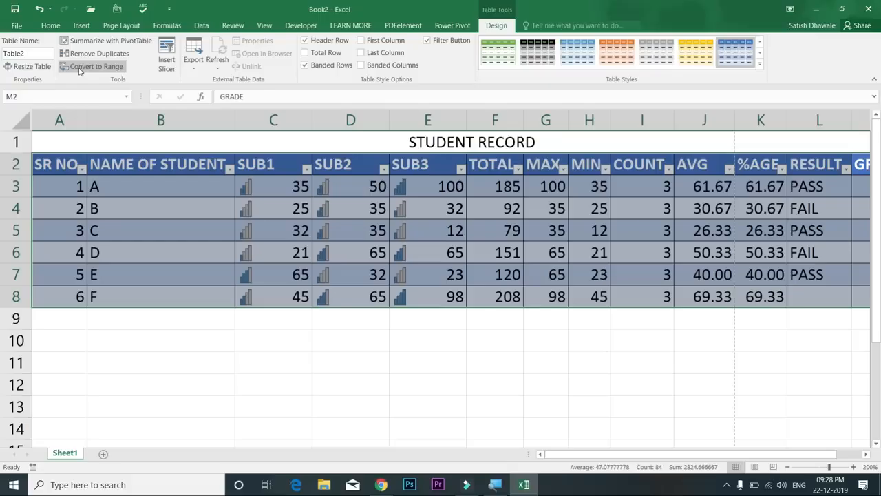
pyautogui.click(80, 67)
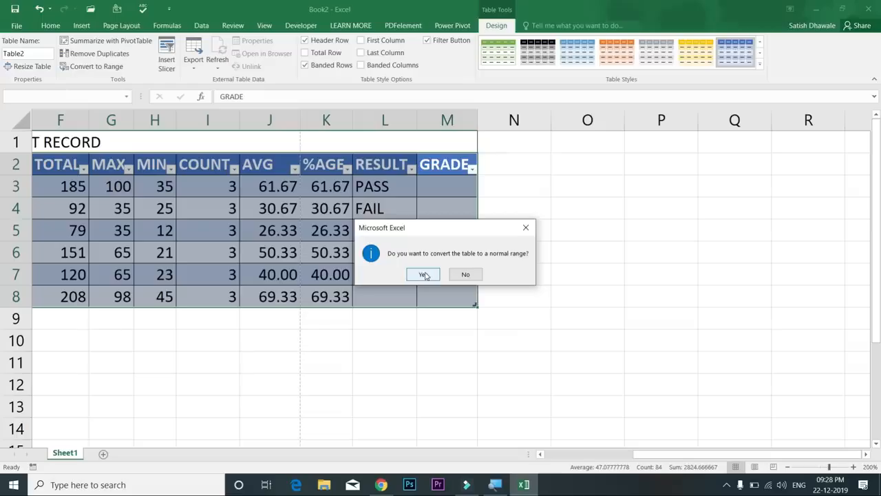
pyautogui.click(424, 275)
pyautogui.moveTo(445, 281); pyautogui.dragTo(4, 247)
pyautogui.moveTo(68, 161); pyautogui.dragTo(687, 290)
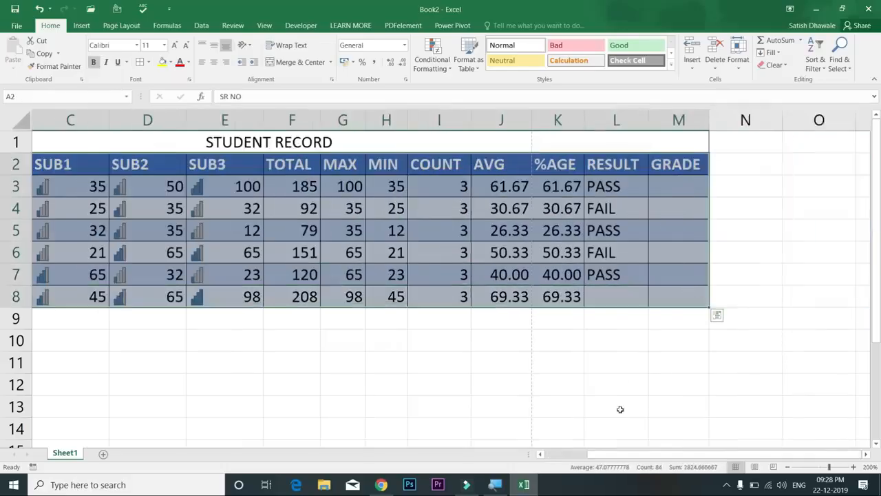
pyautogui.moveTo(628, 454); pyautogui.dragTo(568, 456)
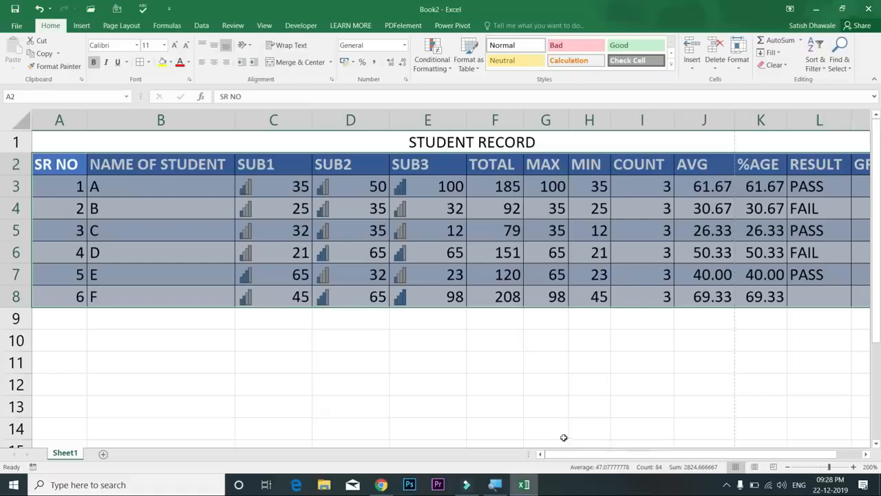
# Clear all formats from the student data with Clear Formats
pyautogui.click(786, 66)
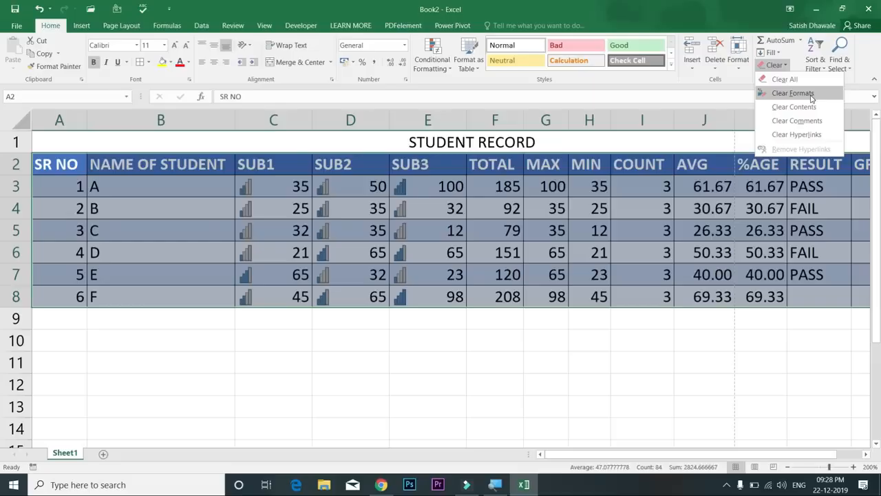
pyautogui.click(811, 97)
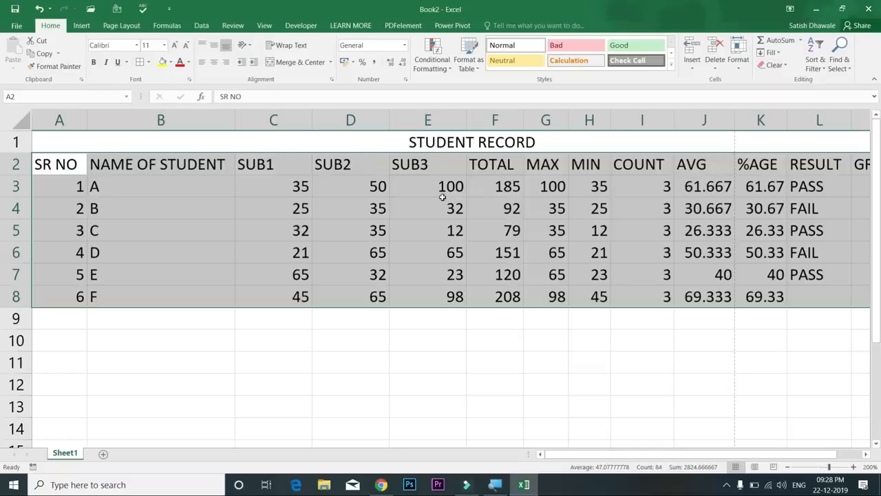
pyautogui.click(72, 164)
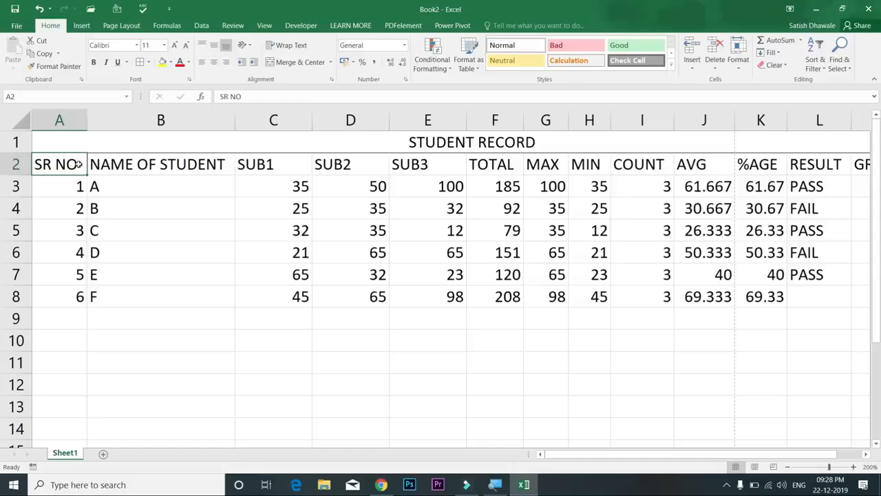
# Fill PASS from L7 down into L8 for student F
pyautogui.click(816, 276)
pyautogui.moveTo(852, 287); pyautogui.dragTo(851, 298)
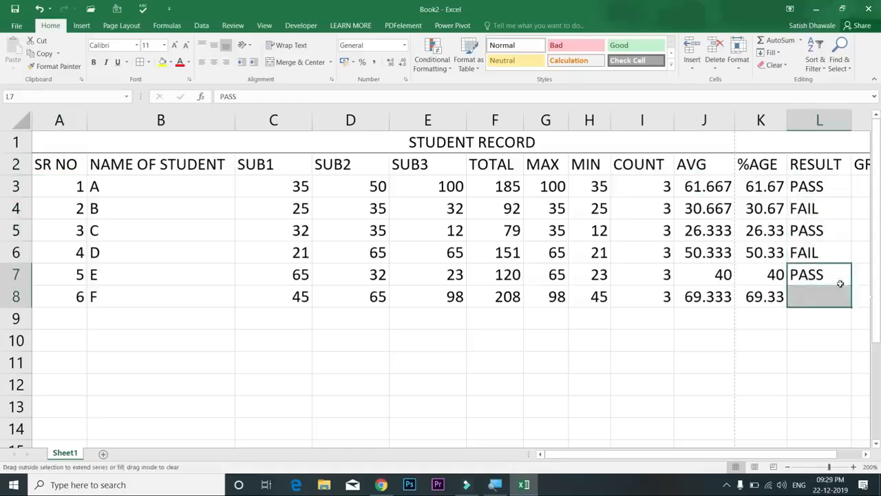
pyautogui.moveTo(823, 186); pyautogui.dragTo(822, 287)
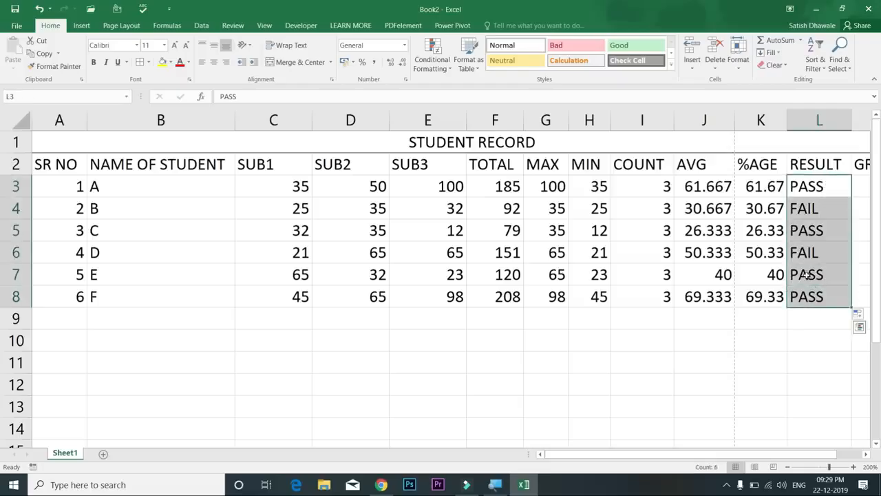
pyautogui.click(76, 164)
# Select the whole student data with Ctrl+A and apply All Borders via Alt+H, B, A
pyautogui.hotkey('ctrl', 'a')
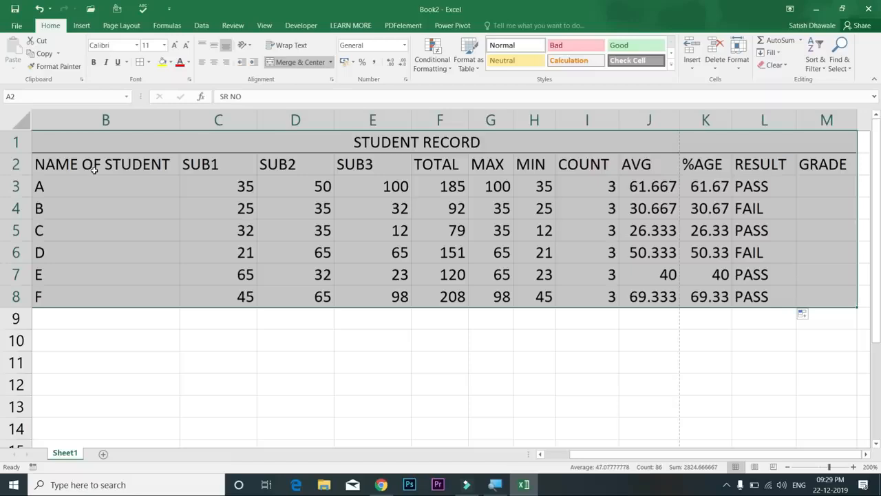
pyautogui.hotkey('alt', 'h')
pyautogui.press('b')
pyautogui.press('a')
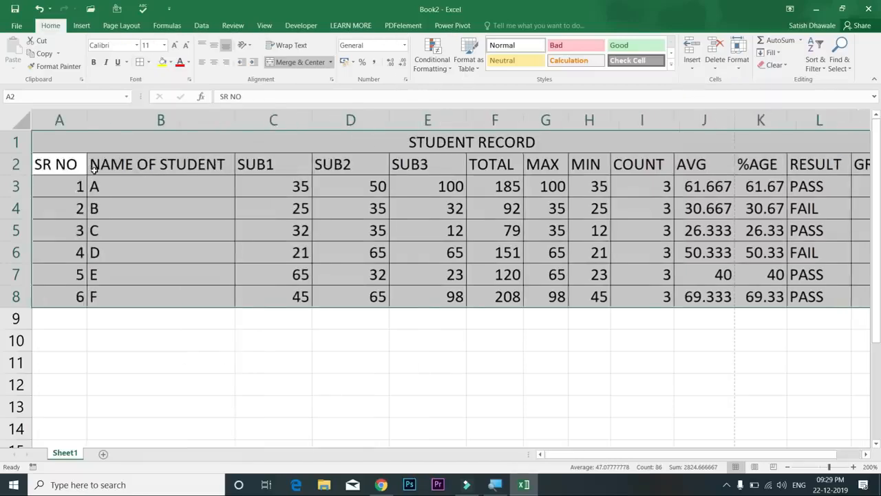
pyautogui.hotkey('ctrl', 'z')
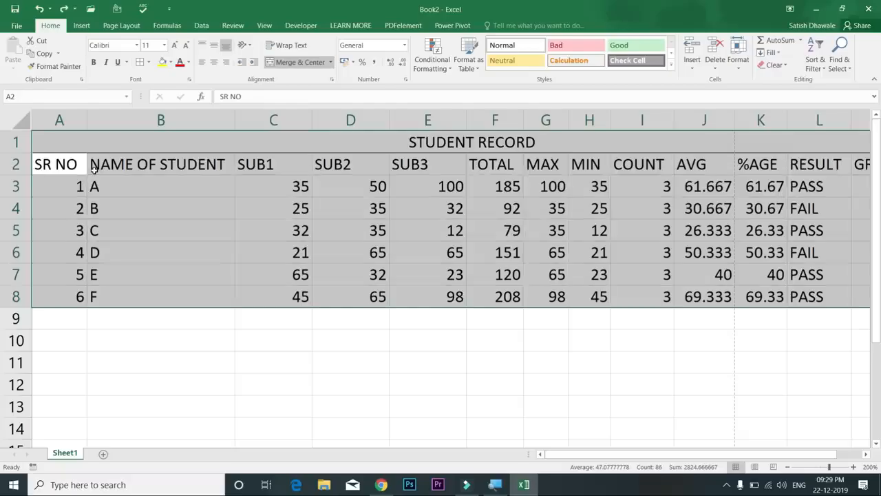
pyautogui.press('alt')
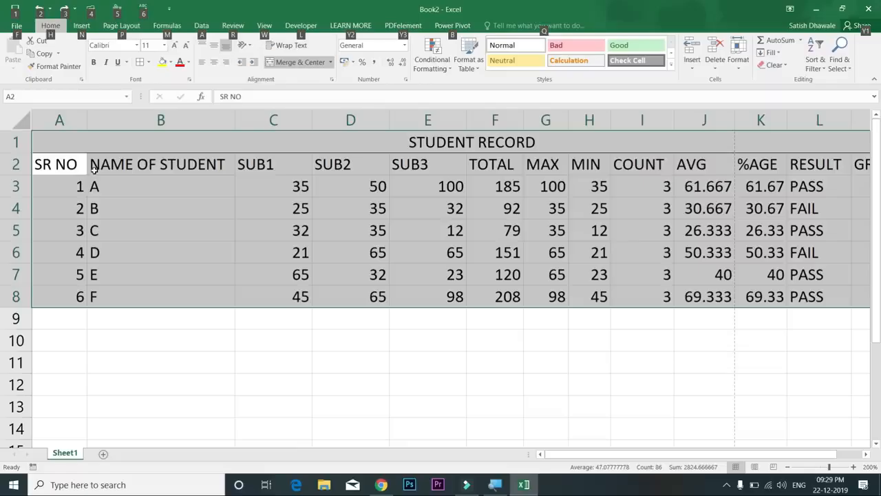
pyautogui.press('h')
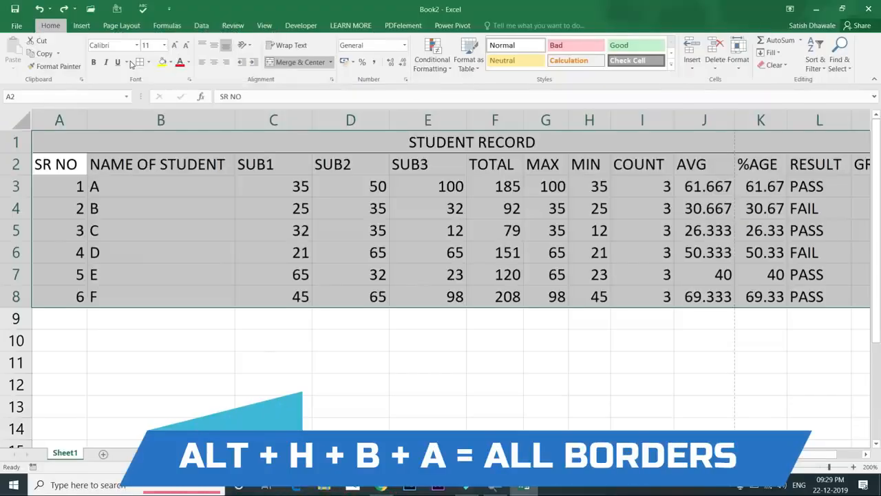
pyautogui.press('b')
pyautogui.press('a')
pyautogui.click(517, 191)
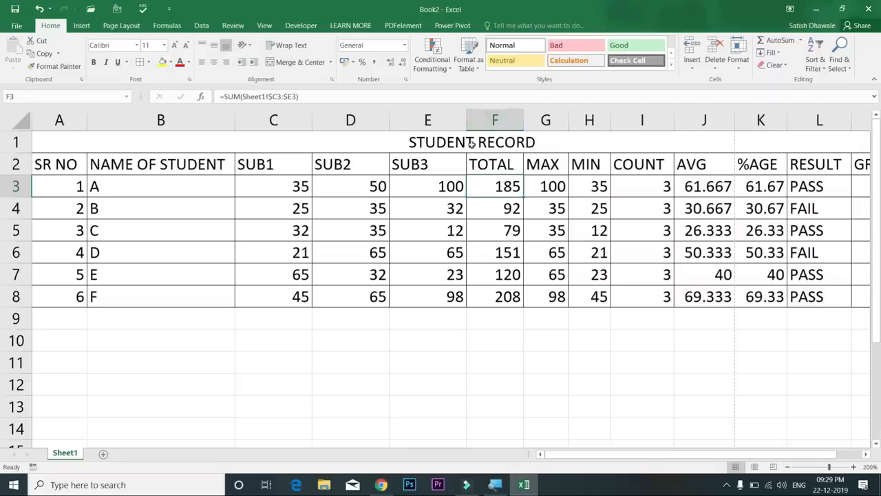
pyautogui.click(71, 166)
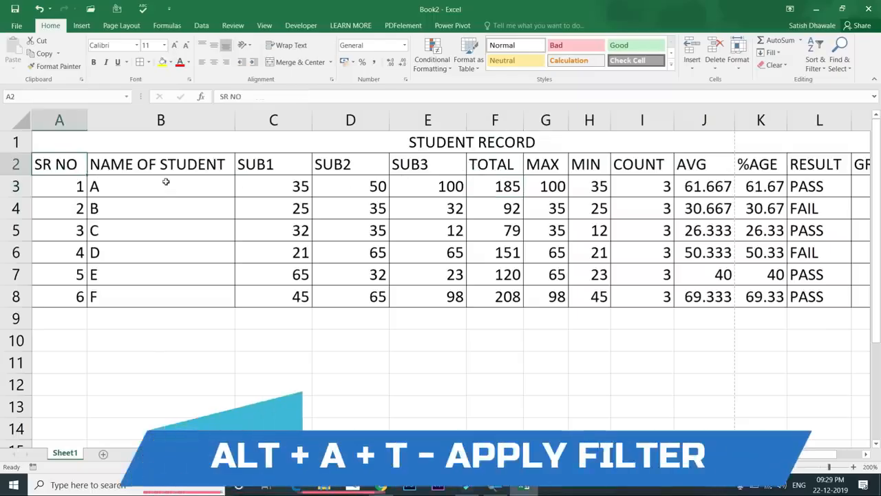
# Toggle header filtering on and off with Alt+A T, Ctrl+Shift+L and Data > Filter, leaving it off
pyautogui.hotkey('alt', 'a')
pyautogui.press('t')
pyautogui.click(224, 170)
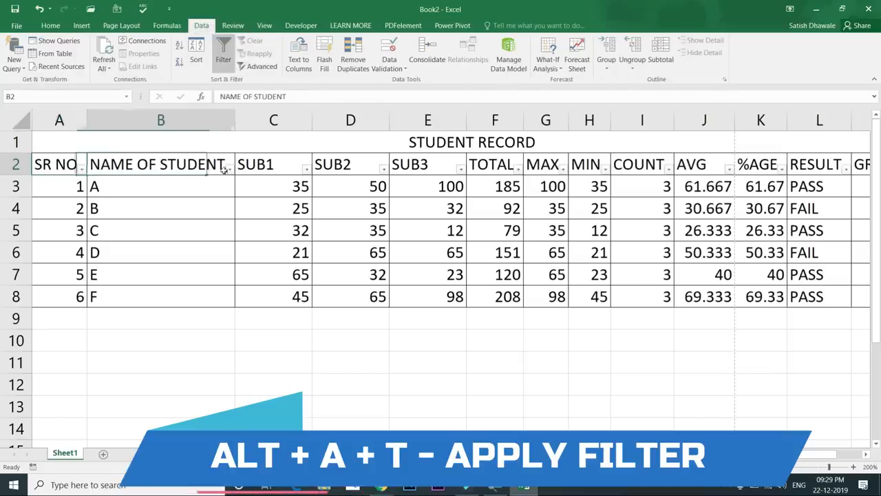
pyautogui.click(230, 170)
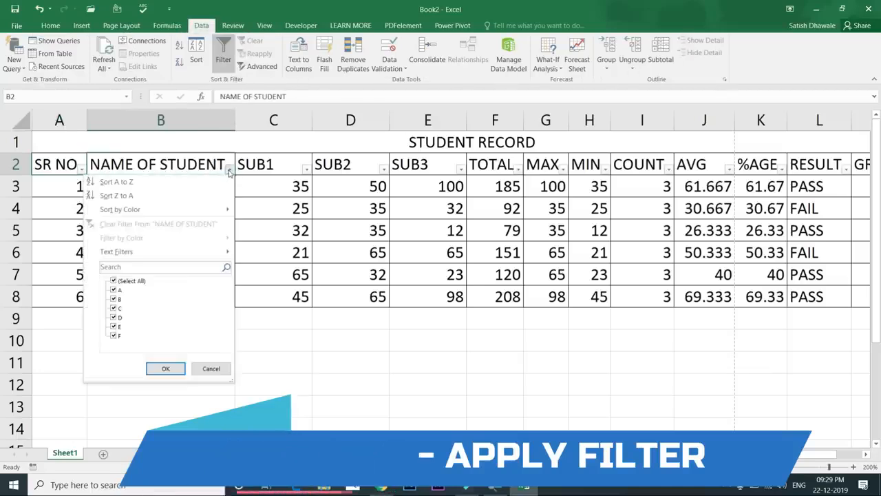
pyautogui.click(230, 171)
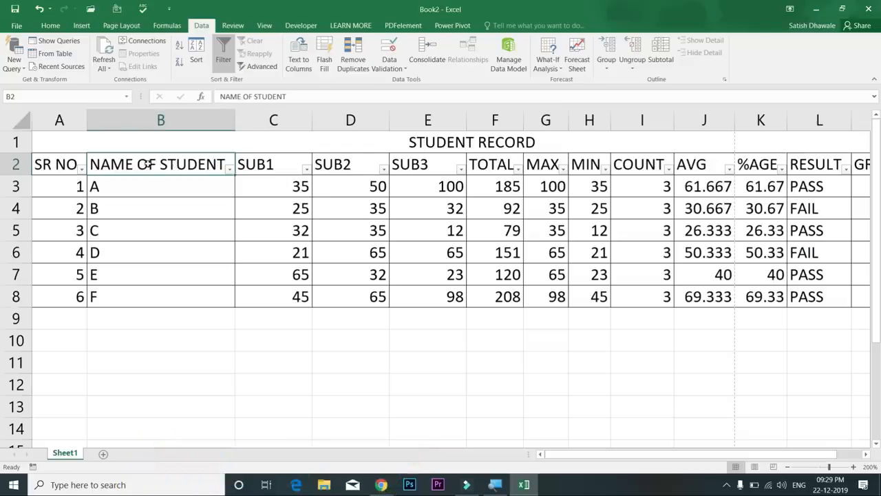
pyautogui.hotkey('ctrl', 'shift', 'l')
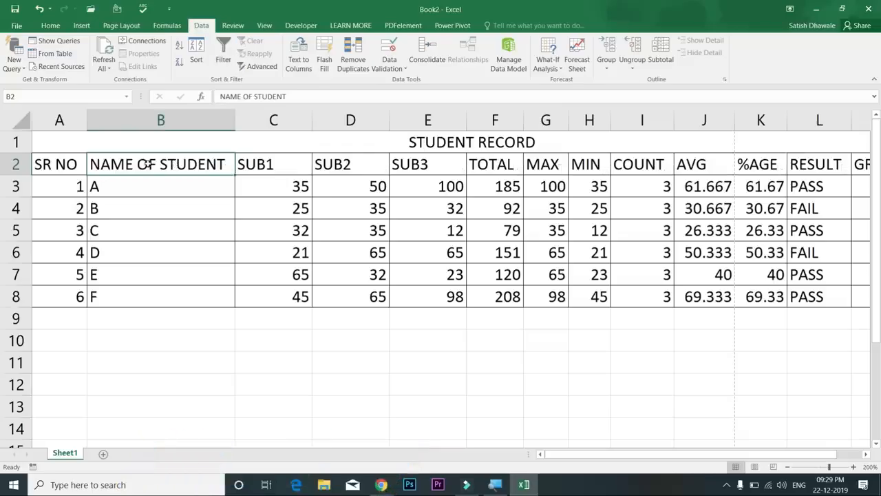
pyautogui.hotkey('ctrl', 'shift', 'l')
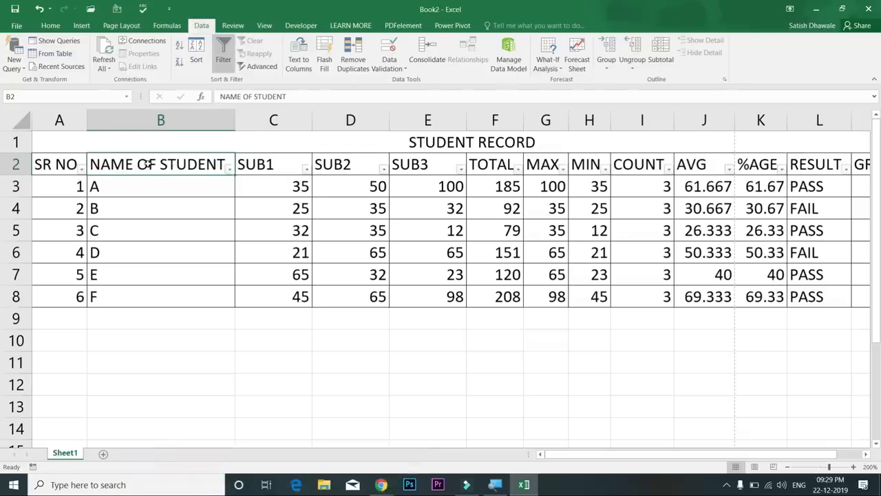
pyautogui.hotkey('ctrl', 'shift', 'l')
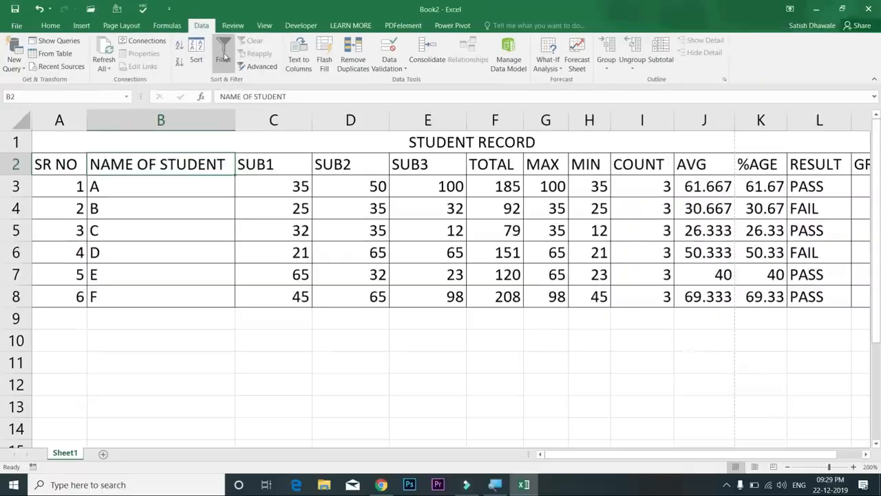
pyautogui.click(224, 56)
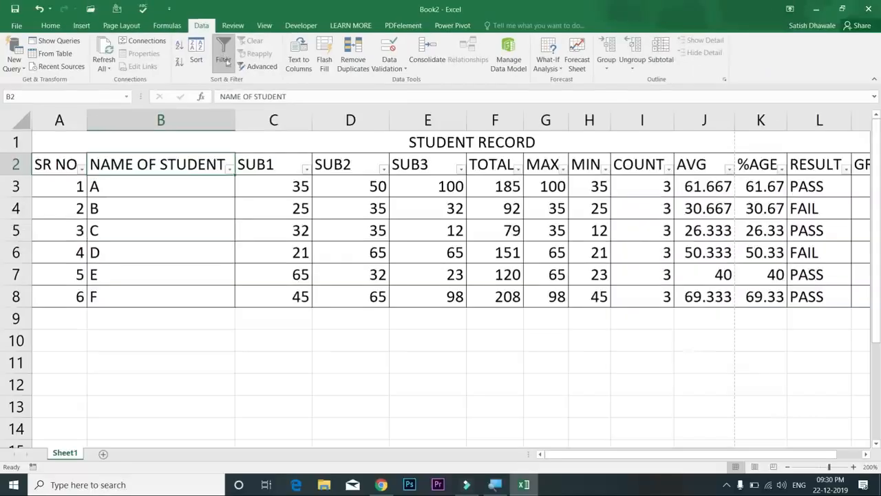
pyautogui.click(224, 60)
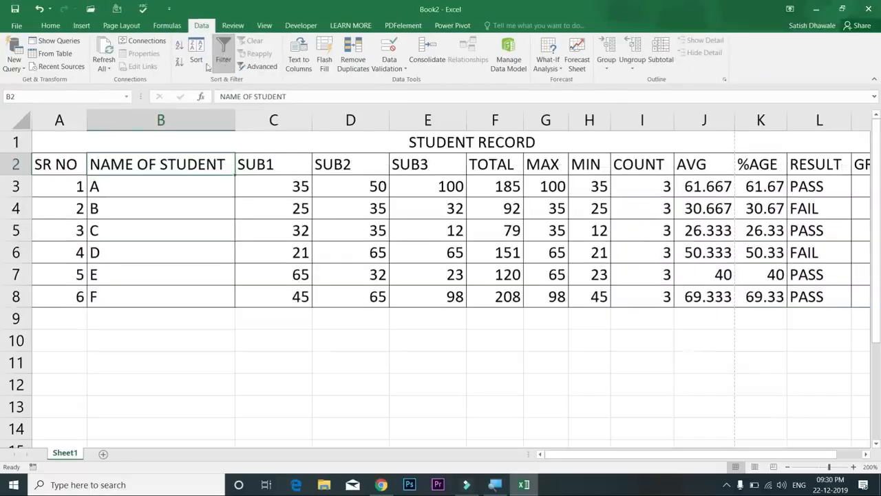
pyautogui.click(50, 27)
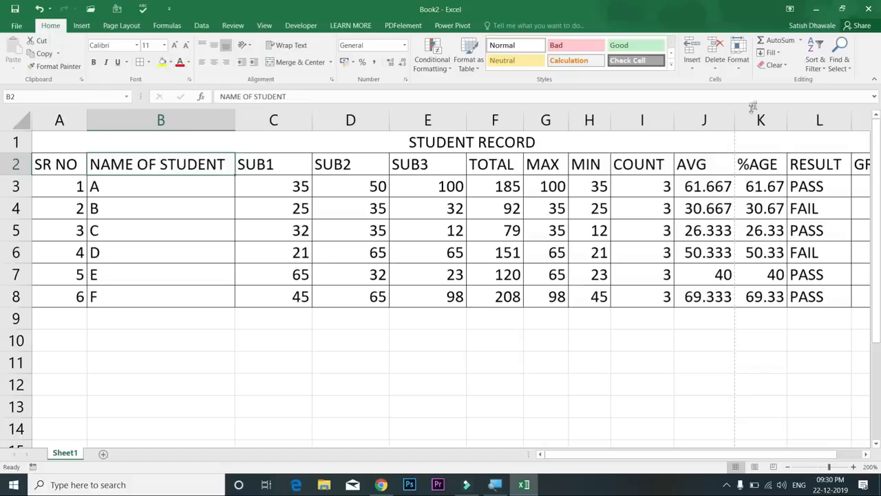
# Turn filtering back on and filter NAME OF STUDENT to show only students B and C
pyautogui.click(816, 69)
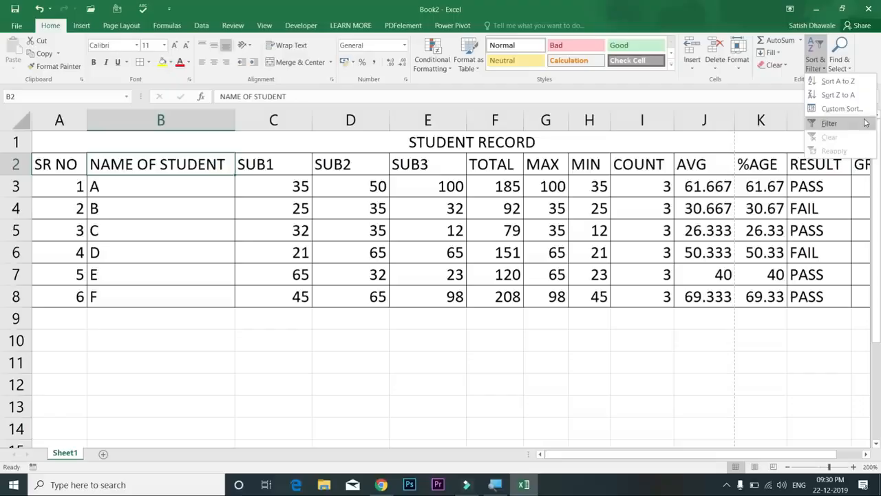
pyautogui.click(863, 124)
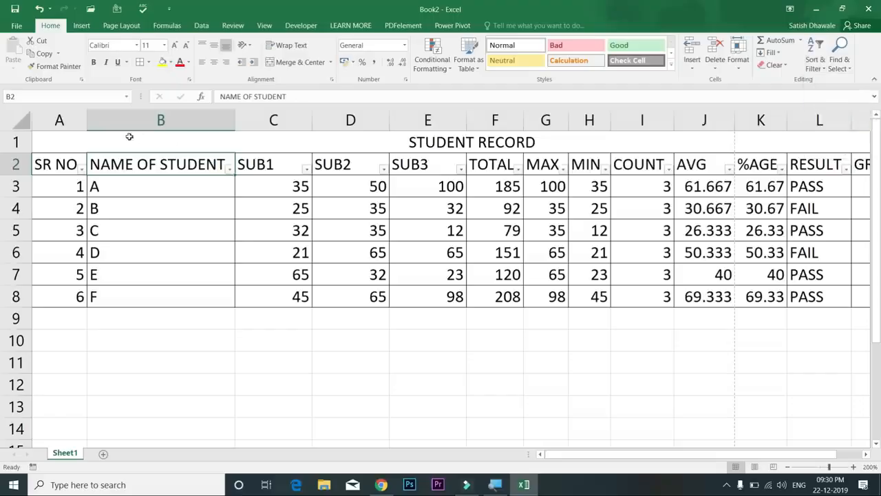
pyautogui.click(230, 171)
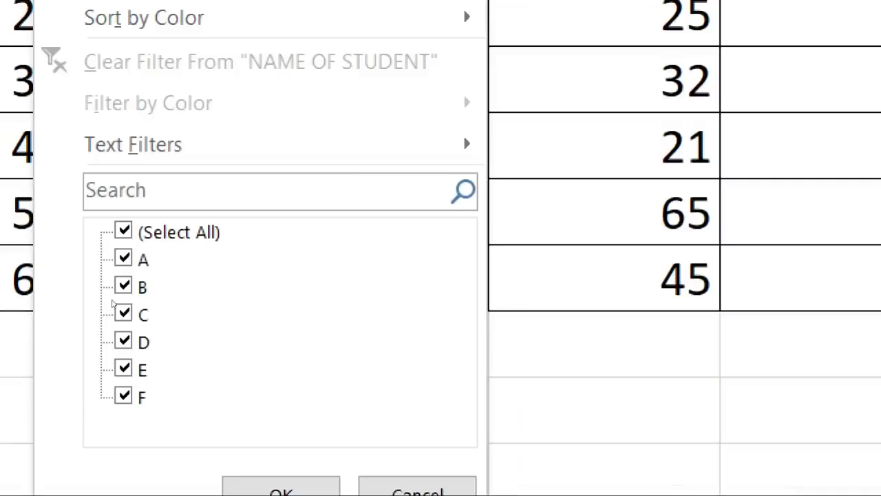
pyautogui.click(113, 301)
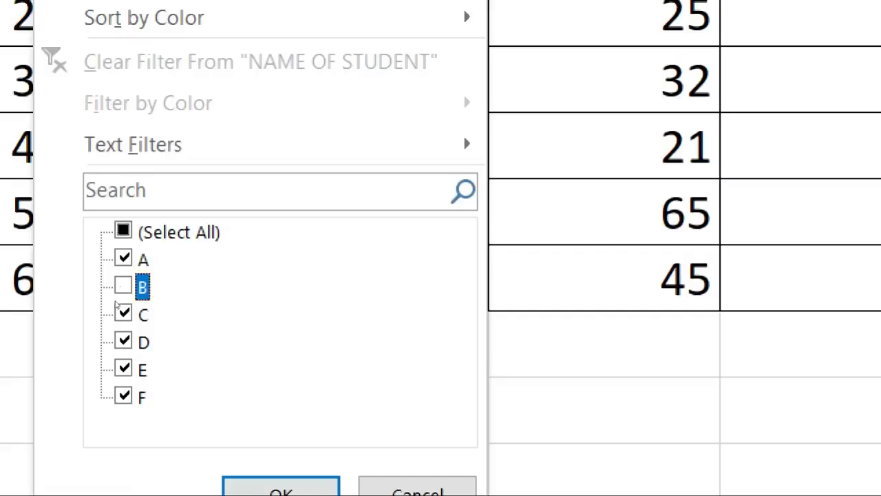
pyautogui.click(124, 259)
pyautogui.click(124, 231)
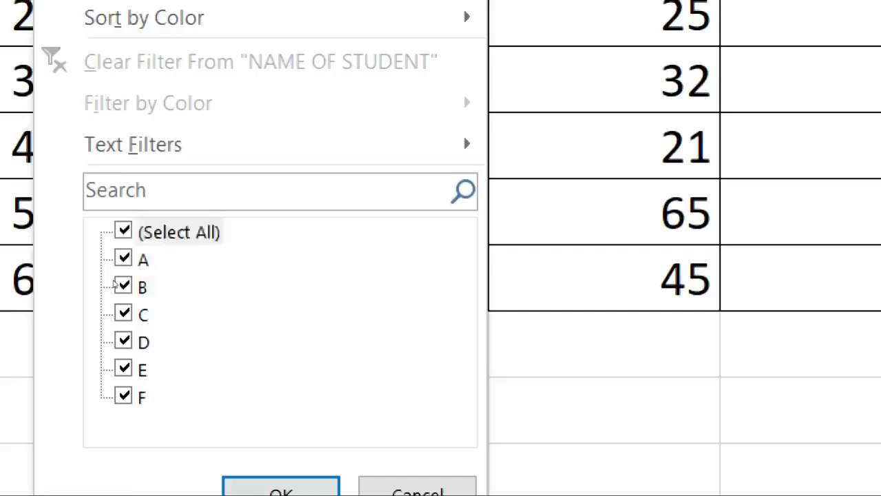
pyautogui.click(123, 230)
pyautogui.click(116, 287)
pyautogui.click(117, 314)
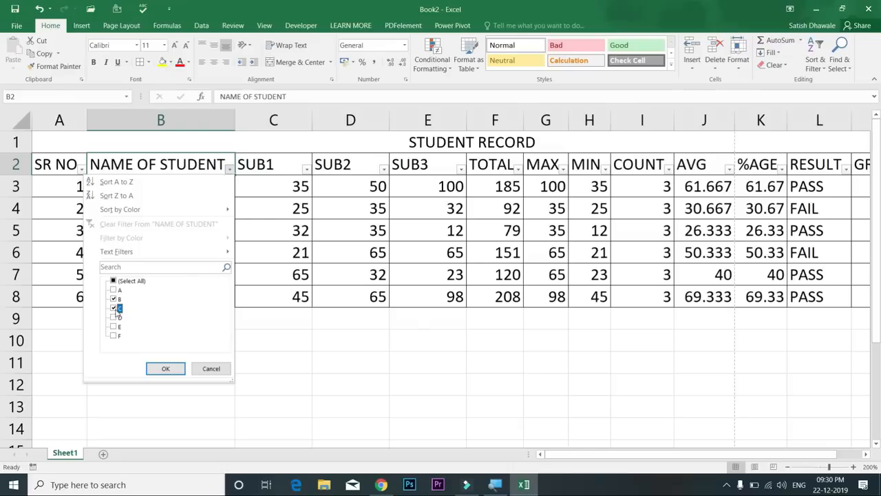
pyautogui.click(166, 366)
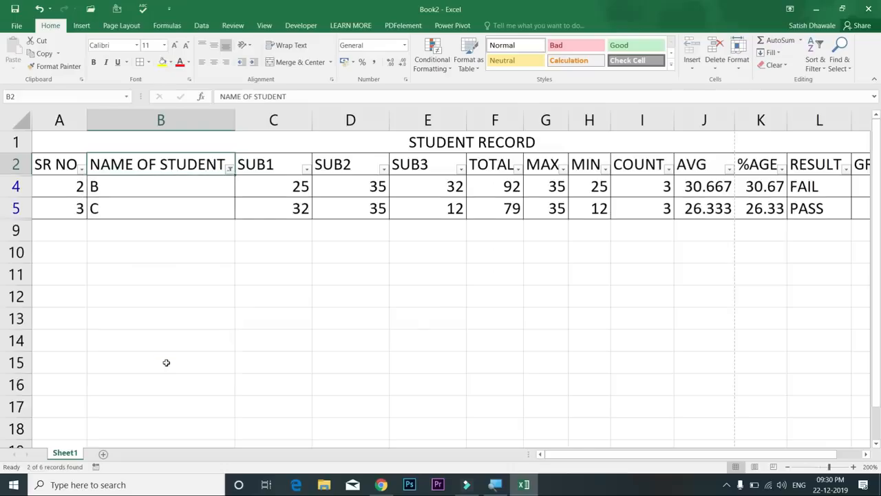
# Tick (Select All) in the NAME OF STUDENT filter to show all six students again
pyautogui.click(230, 169)
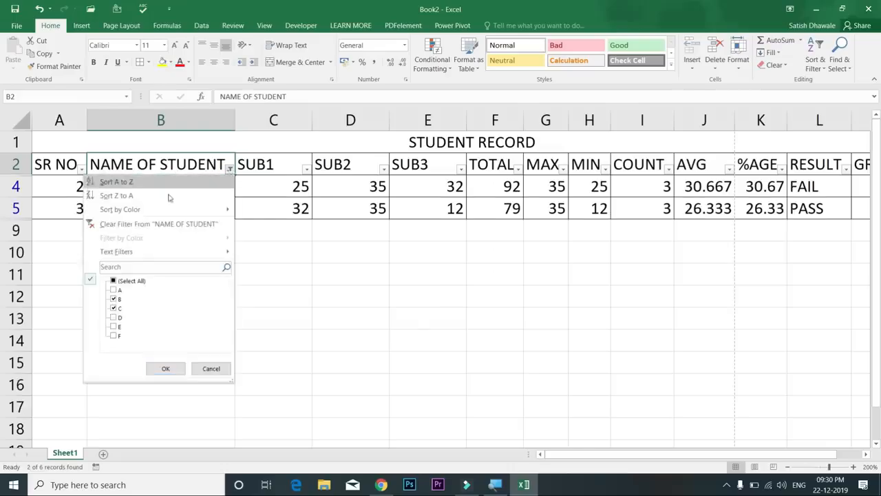
pyautogui.click(114, 281)
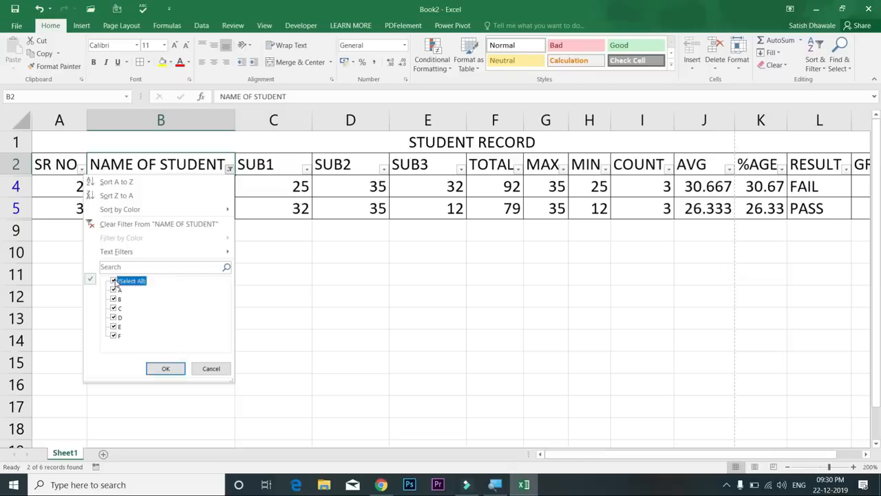
pyautogui.click(165, 370)
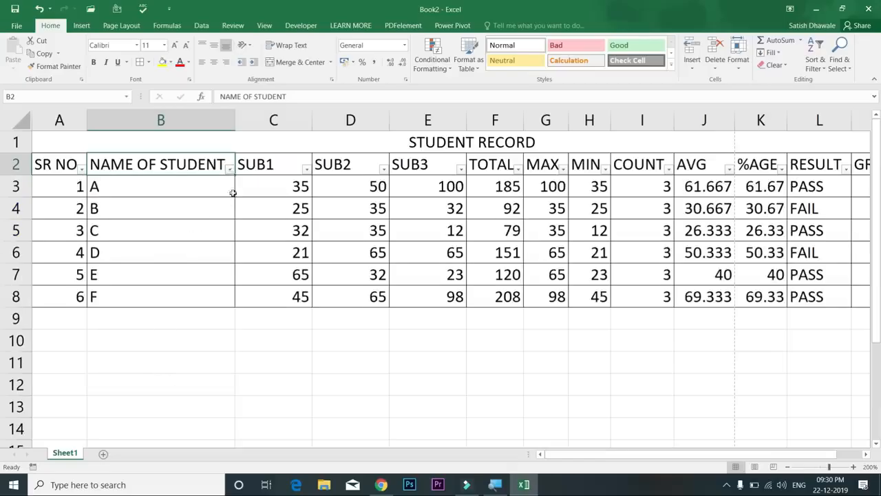
pyautogui.click(229, 171)
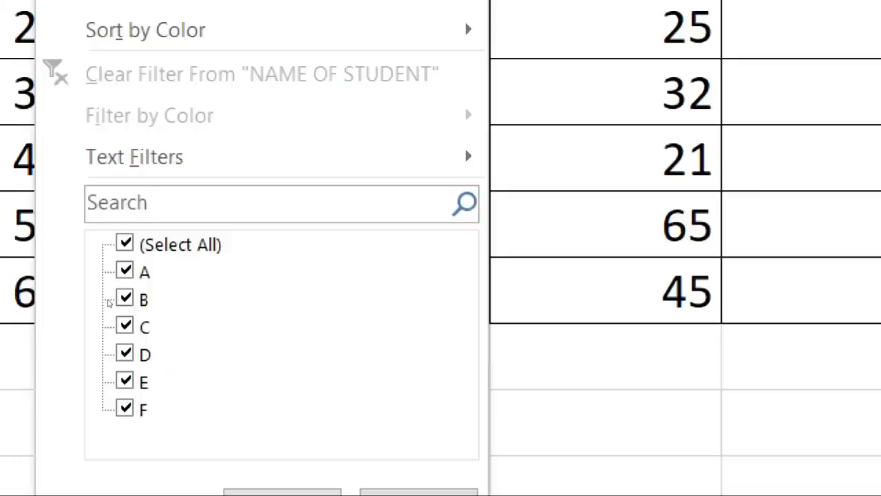
pyautogui.press('Escape')
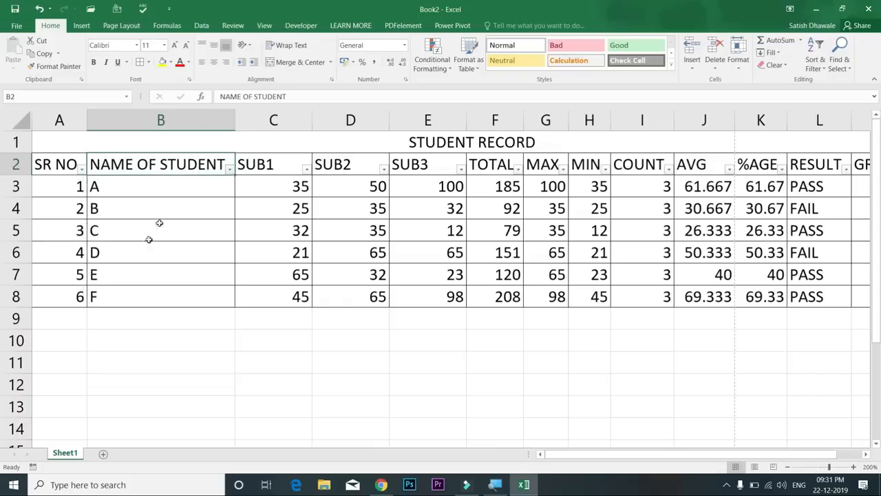
# Enter the six students' full names in B3:B8 in place of letters A–F
pyautogui.click(166, 190)
pyautogui.write('Ajay Varma Vinod Sharma Akash Kale Ramesh Dhawale Sandeep Sharma Rahul Bhor')
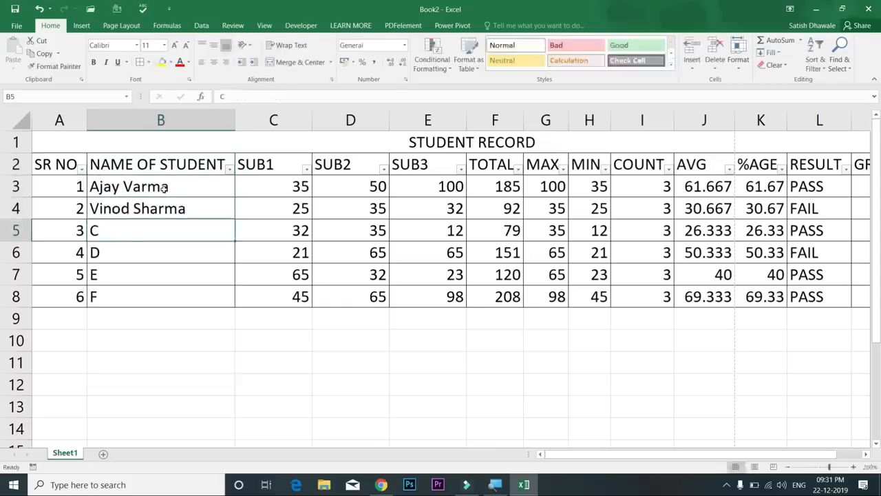
pyautogui.click(170, 192)
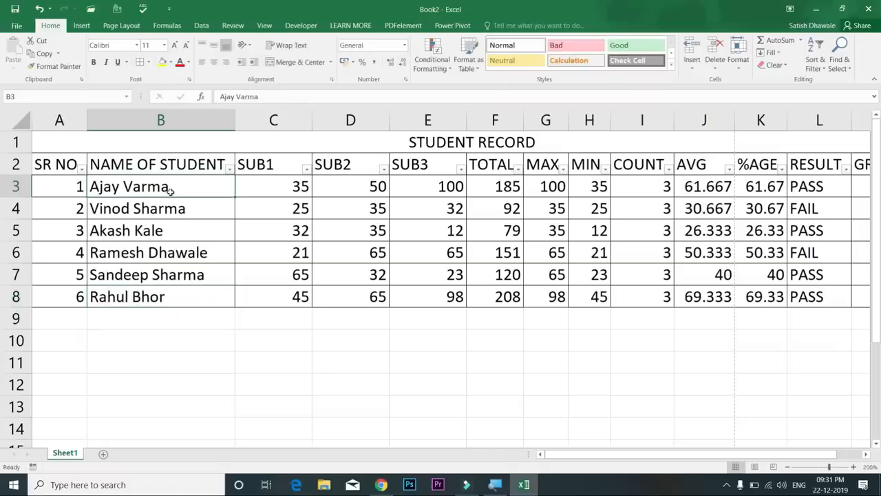
# Filter NAME OF STUDENT to equal the first student's name, then clear the name filter
pyautogui.click(228, 169)
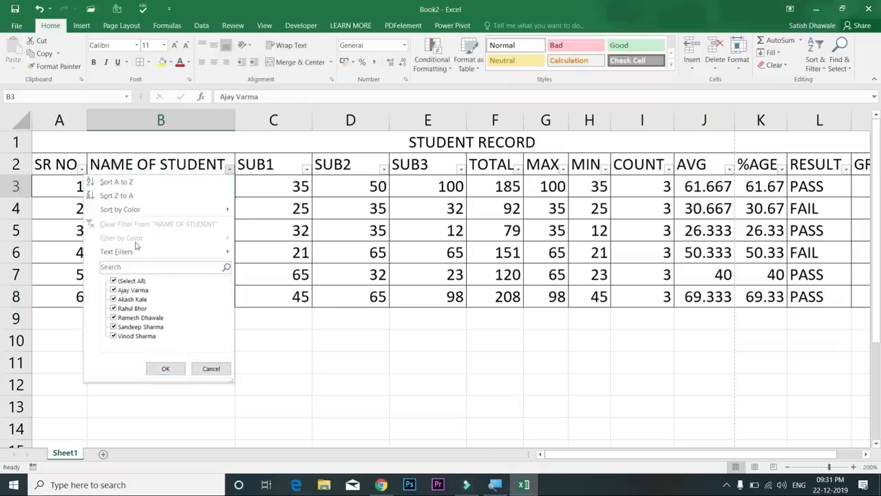
pyautogui.moveTo(135, 251)
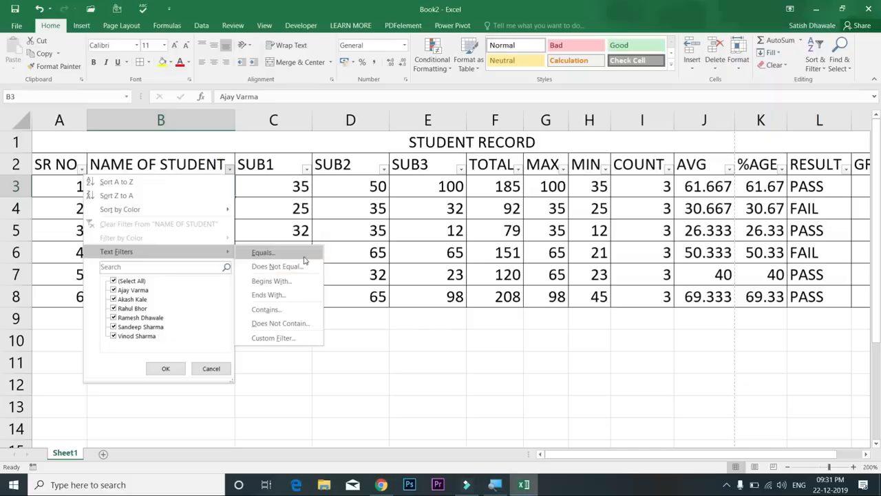
pyautogui.click(305, 259)
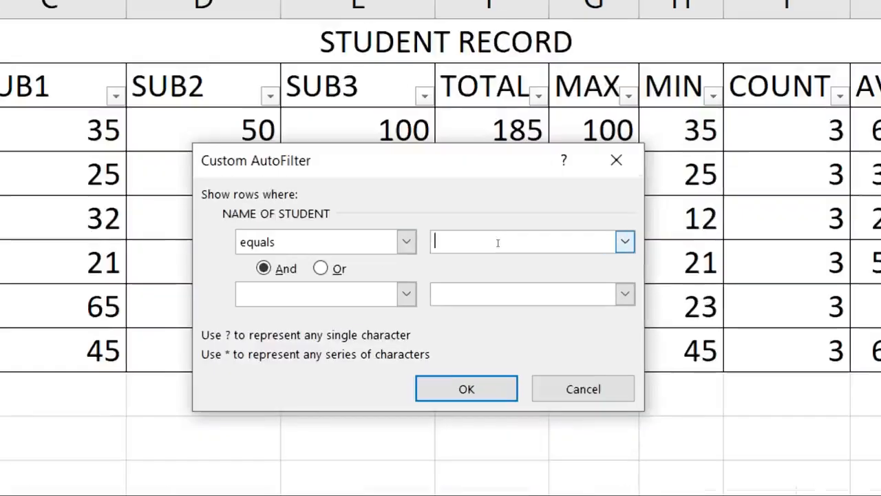
pyautogui.write('Ajay Varma')
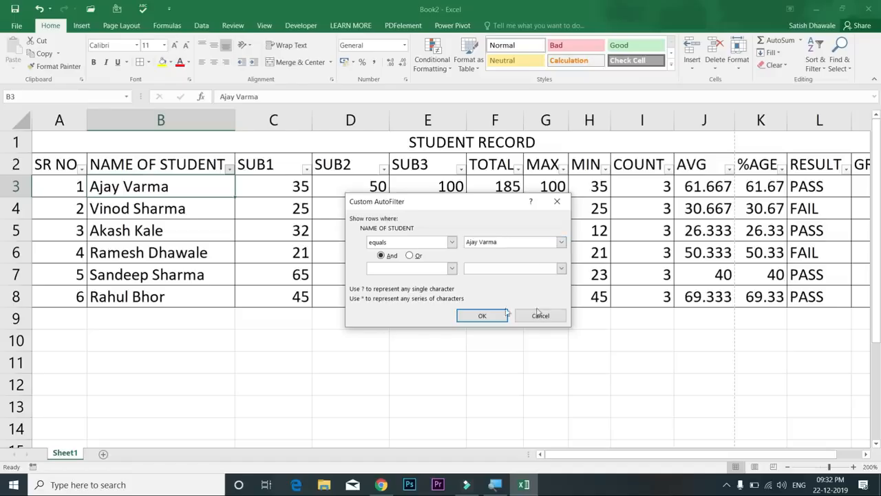
pyautogui.click(485, 315)
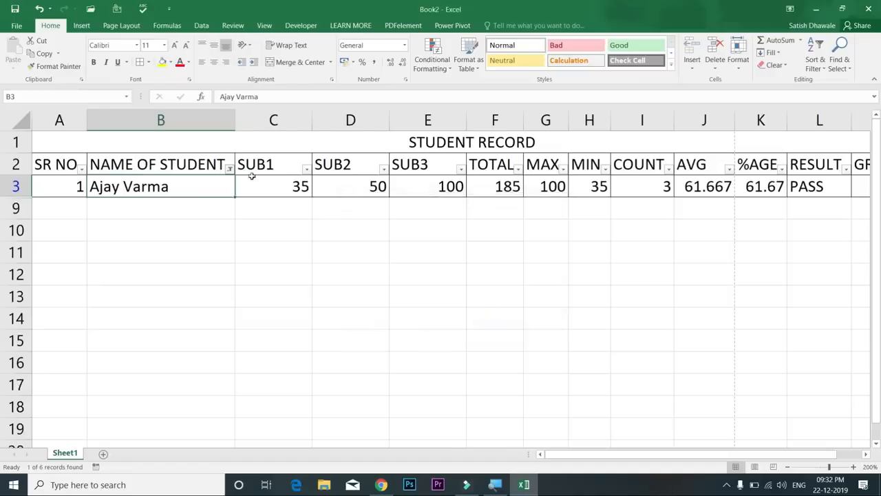
pyautogui.click(230, 168)
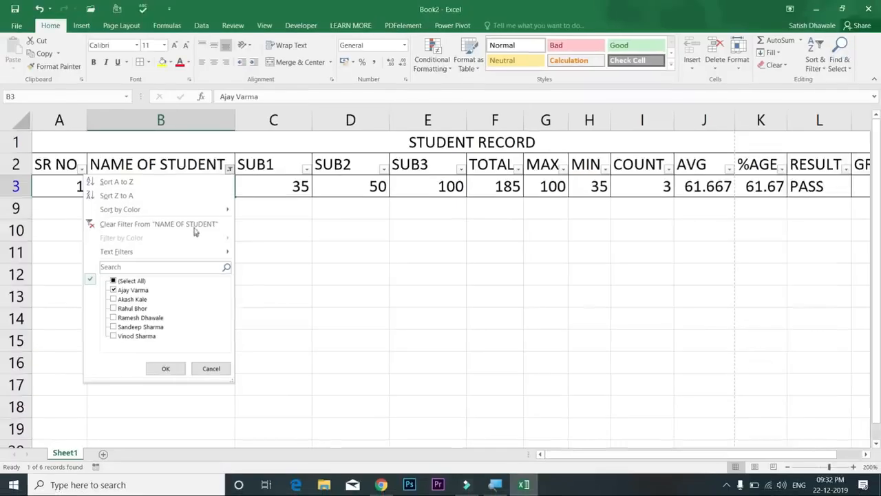
pyautogui.click(196, 209)
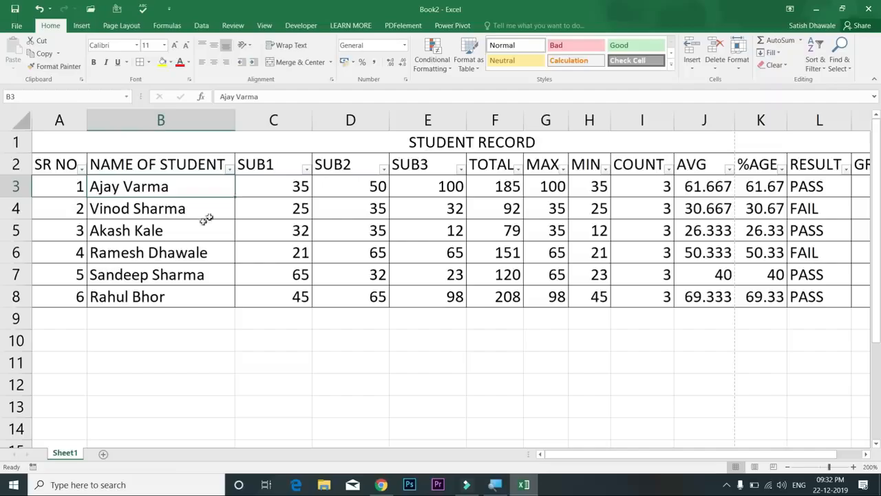
# Filter names beginning with 'a', then clear the name filter
pyautogui.click(229, 169)
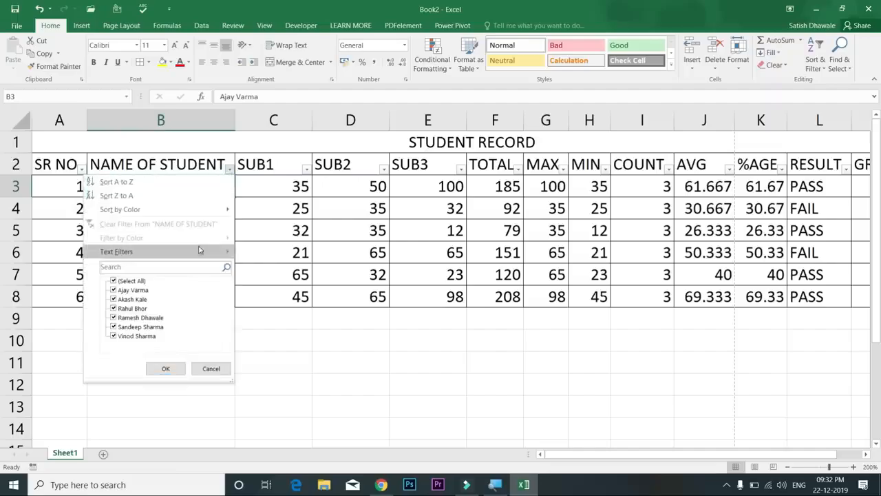
pyautogui.moveTo(199, 249)
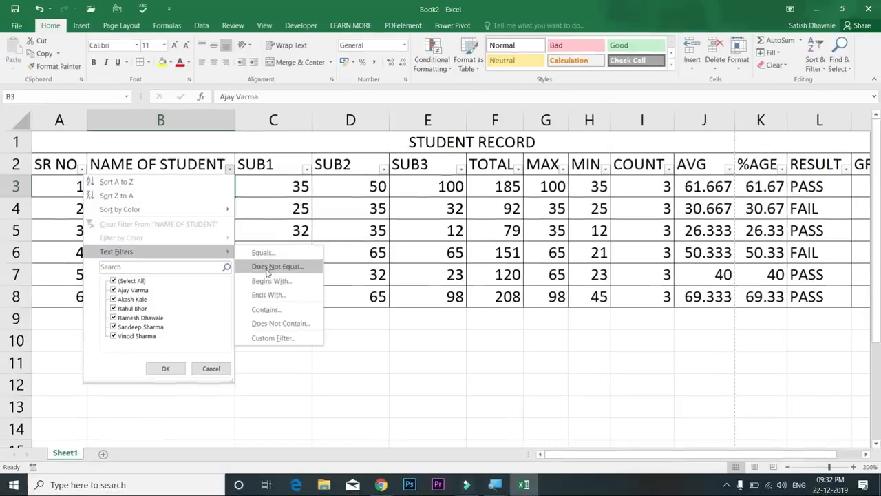
pyautogui.click(269, 281)
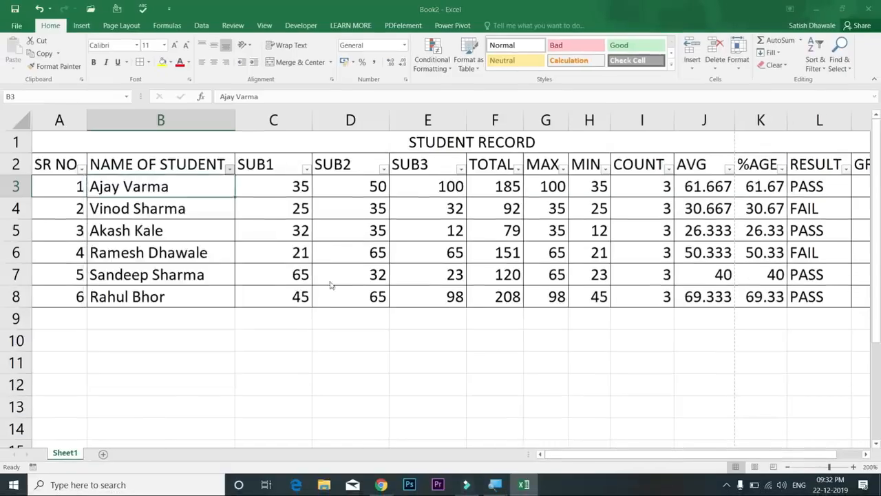
pyautogui.write('a')
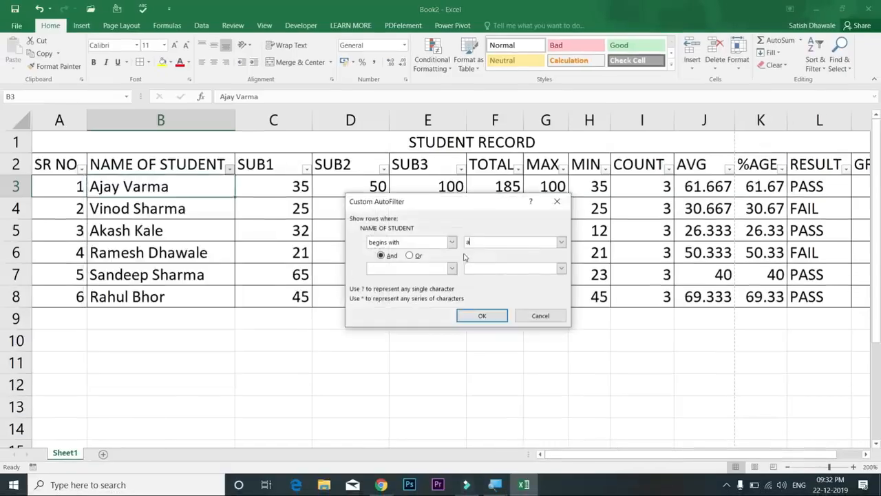
pyautogui.click(484, 315)
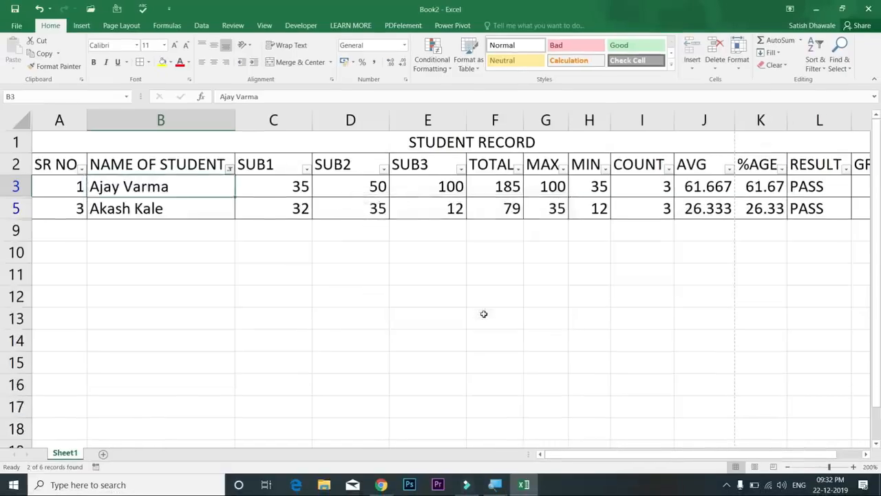
pyautogui.click(229, 170)
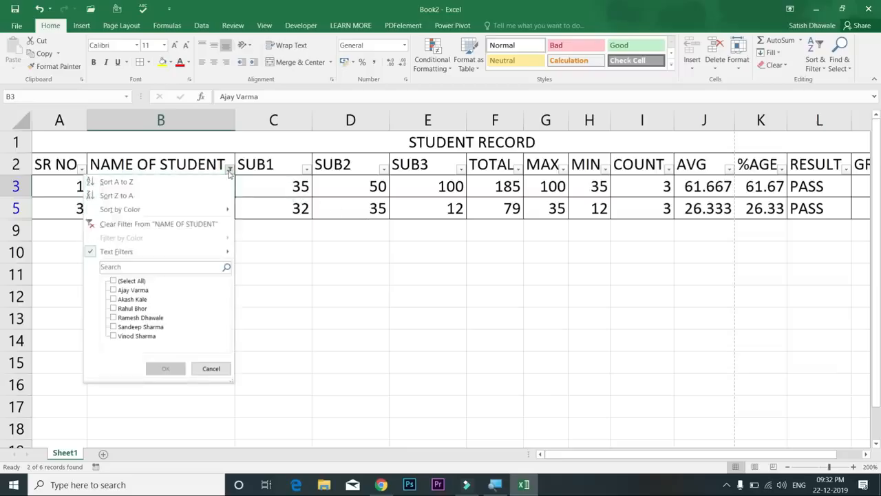
pyautogui.click(199, 225)
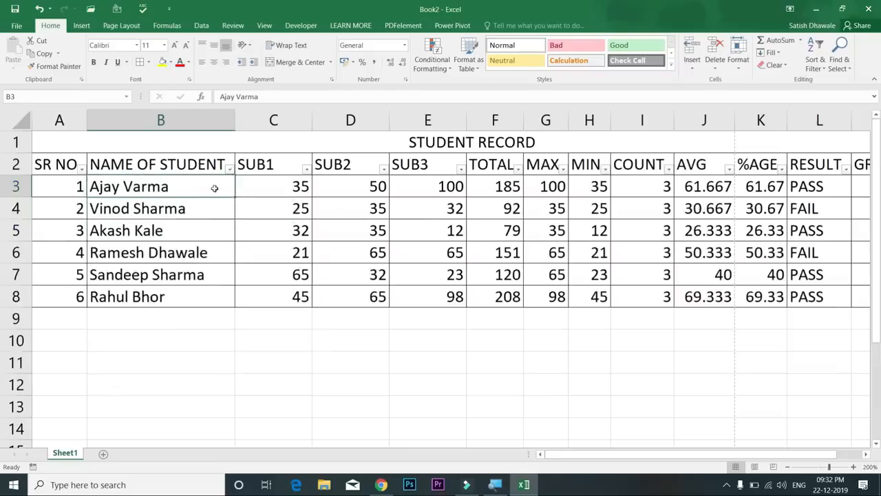
# Filter names ending with 'a', then clear the name filter
pyautogui.click(229, 170)
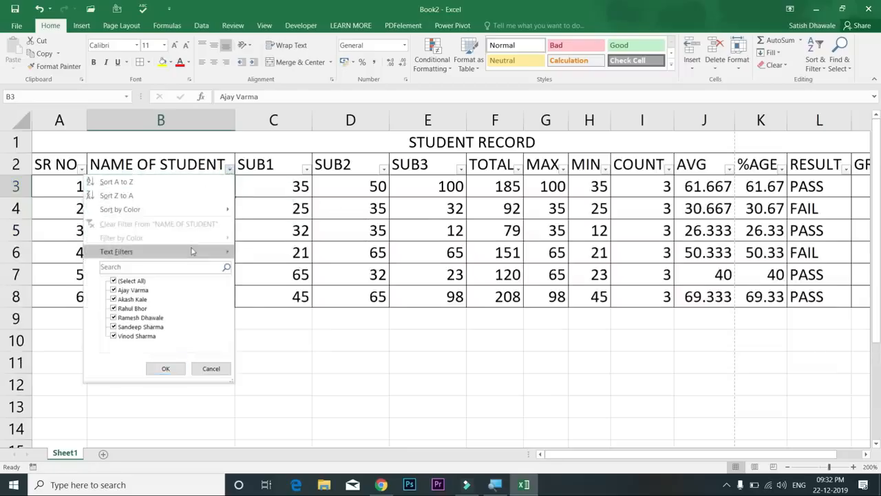
pyautogui.moveTo(200, 251)
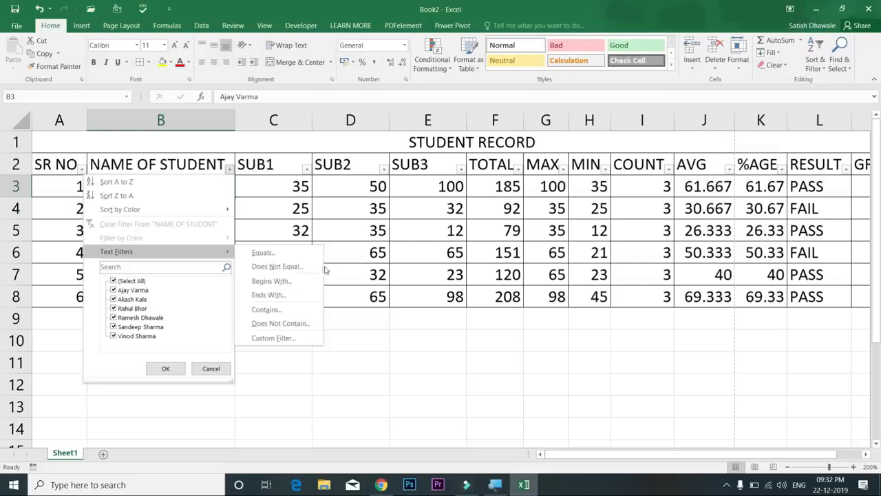
pyautogui.click(303, 298)
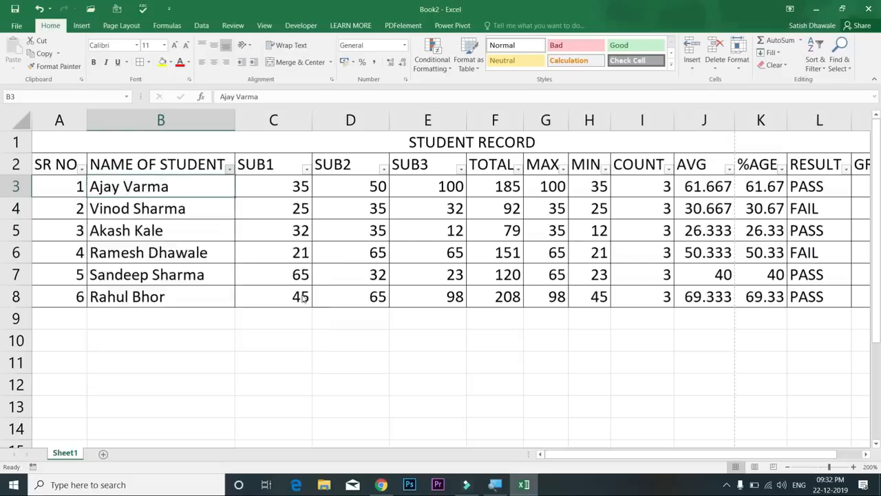
pyautogui.write('a')
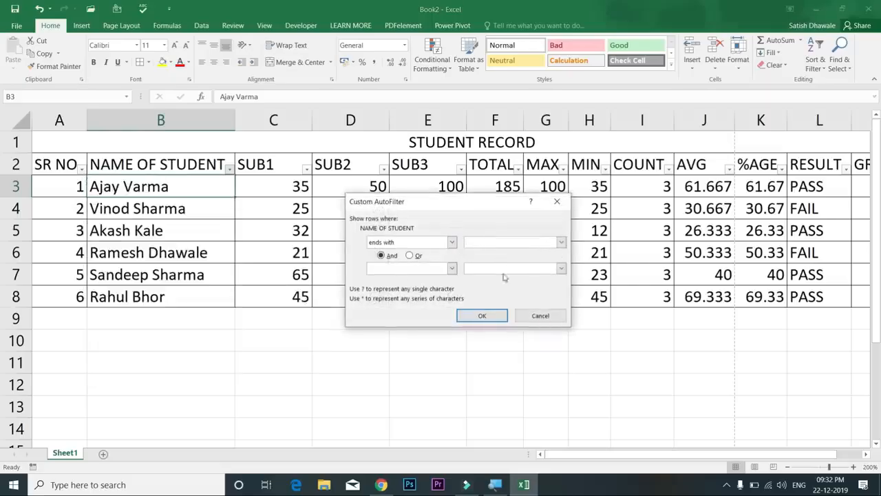
pyautogui.click(482, 316)
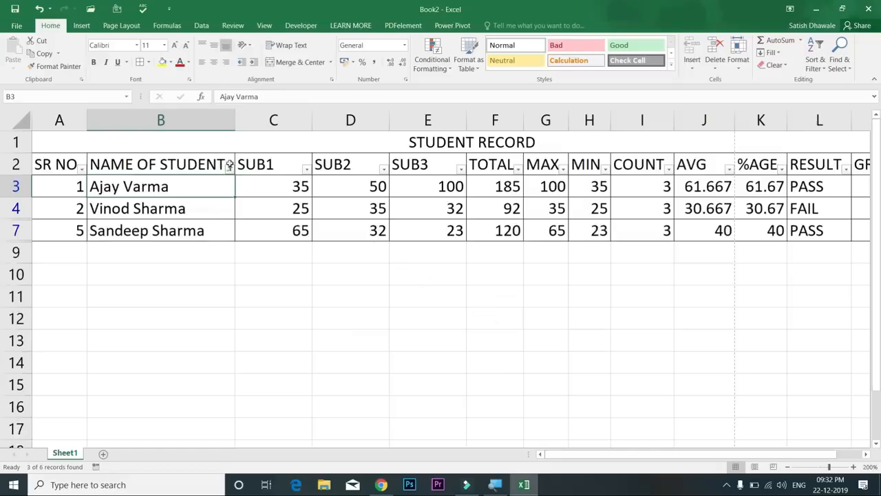
pyautogui.click(228, 169)
pyautogui.click(178, 224)
# Filter names containing 'Sha', leaving two of the six student records
pyautogui.click(228, 168)
pyautogui.moveTo(190, 251)
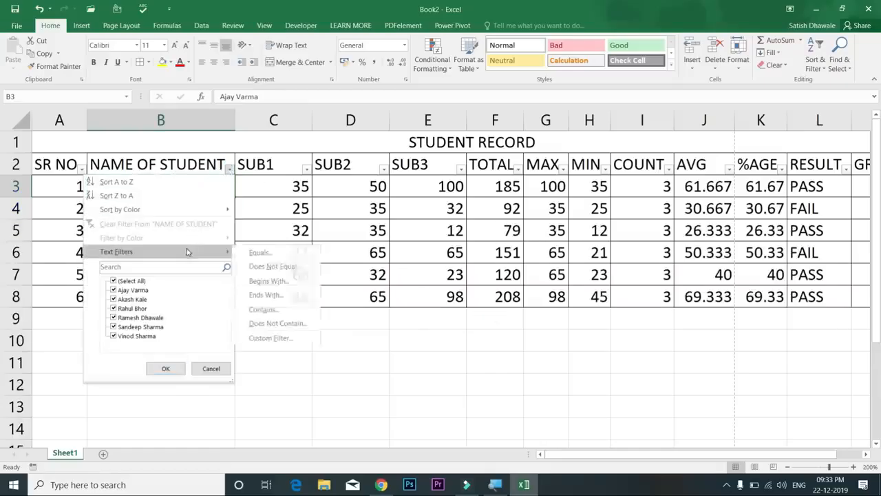
pyautogui.click(265, 309)
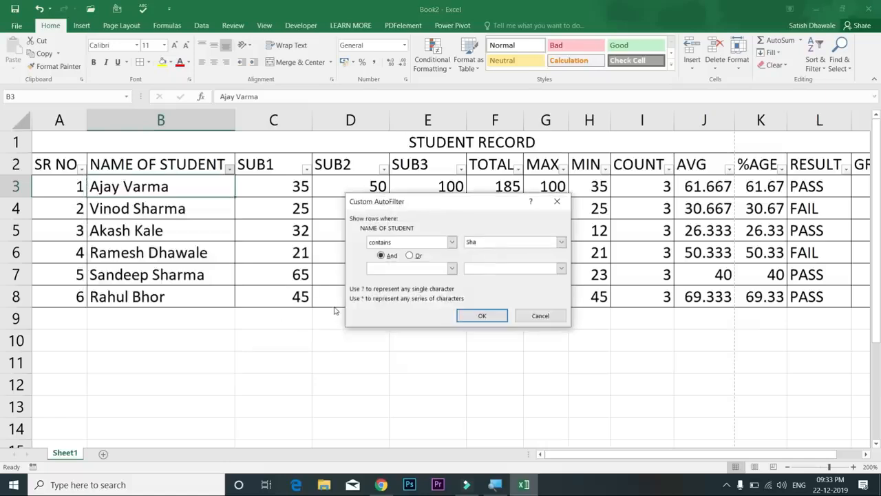
pyautogui.press('Return')
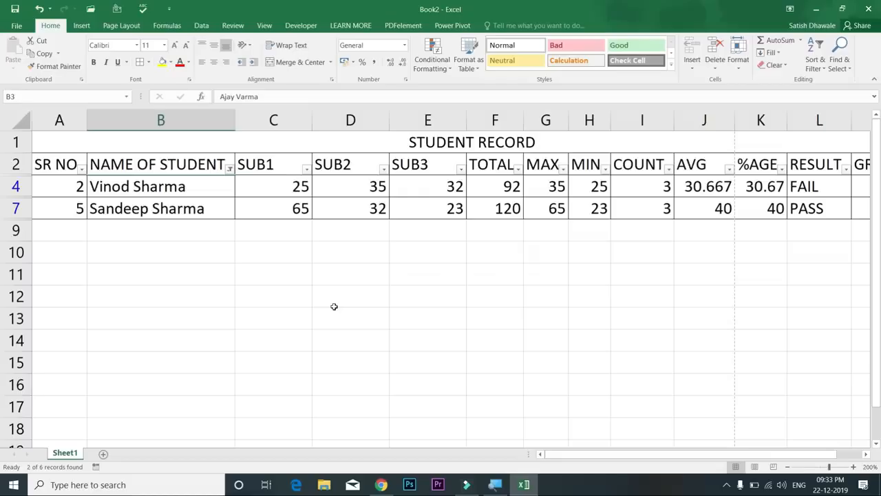
pyautogui.click(229, 168)
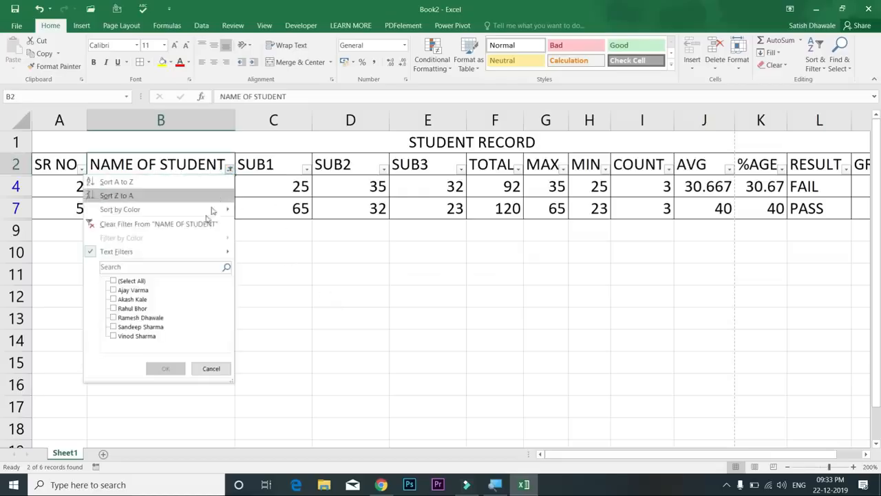
# Clear the Contains filter, apply a Does Not Contain filter hiding two students, then clear it
pyautogui.click(206, 224)
pyautogui.click(229, 168)
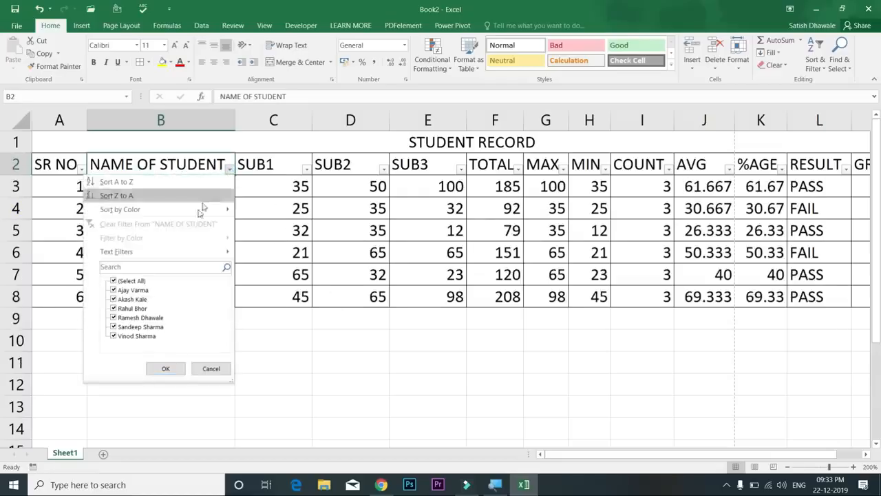
pyautogui.moveTo(191, 252)
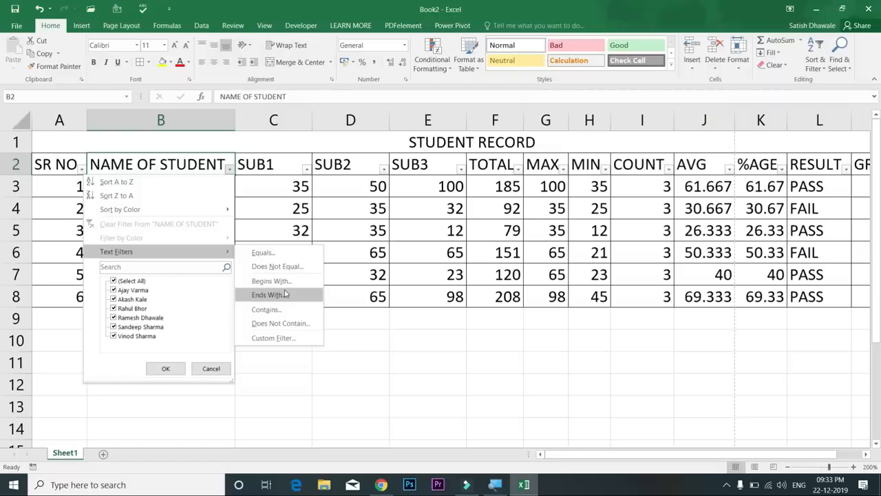
pyautogui.click(280, 323)
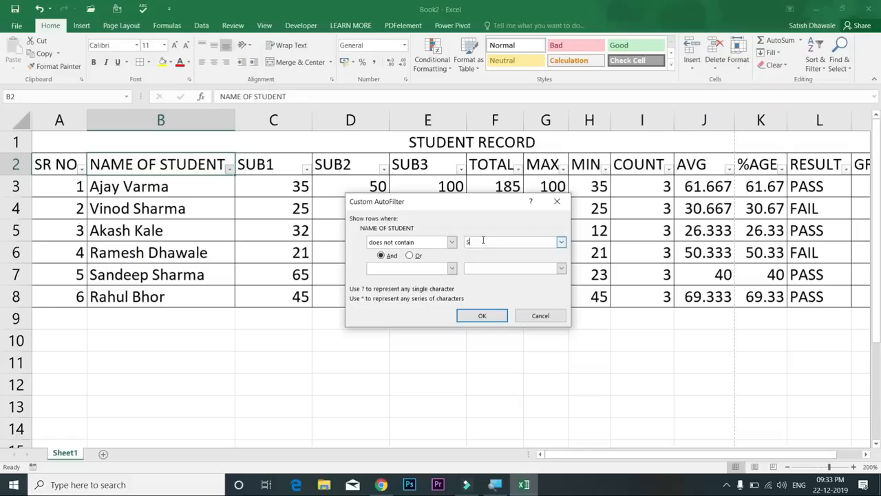
pyautogui.press('Return')
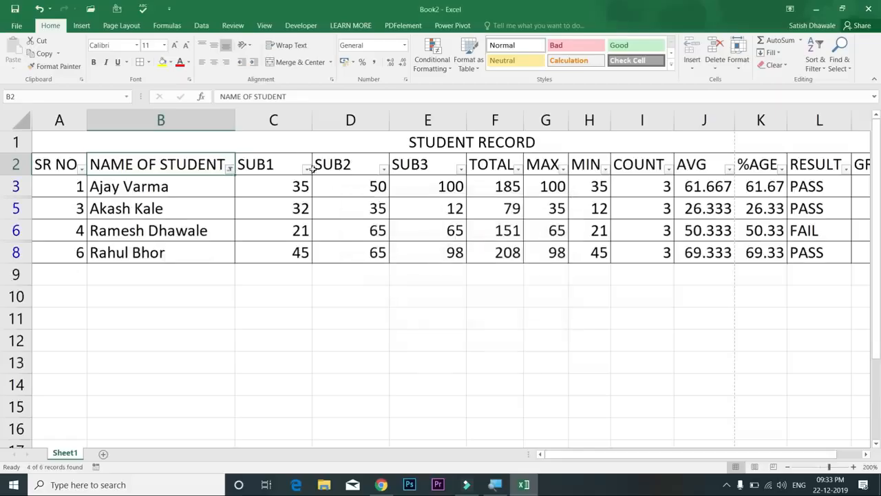
pyautogui.click(232, 171)
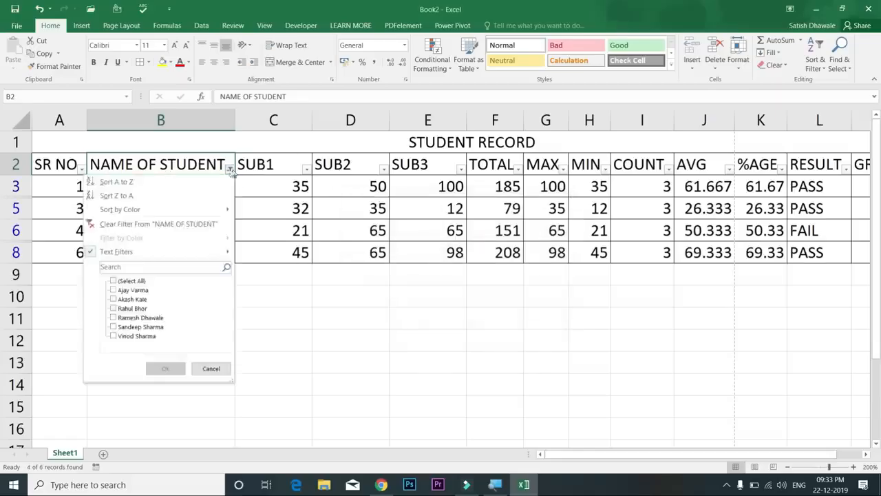
pyautogui.click(193, 226)
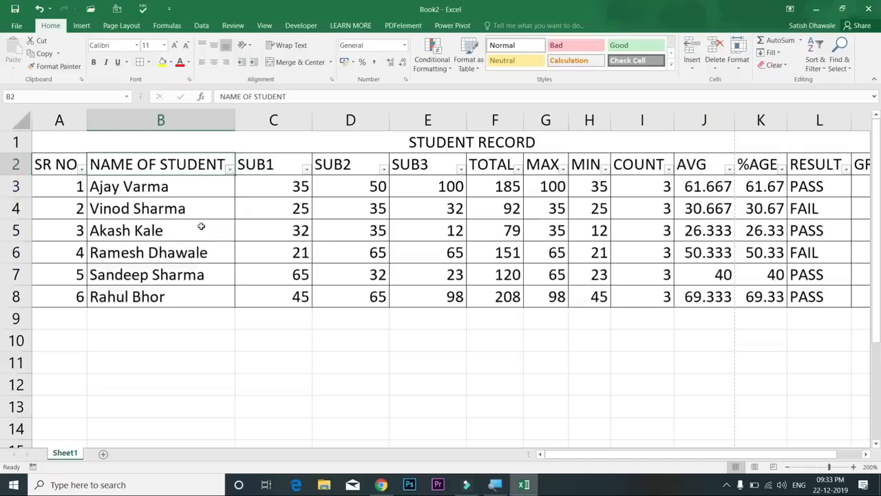
pyautogui.click(231, 171)
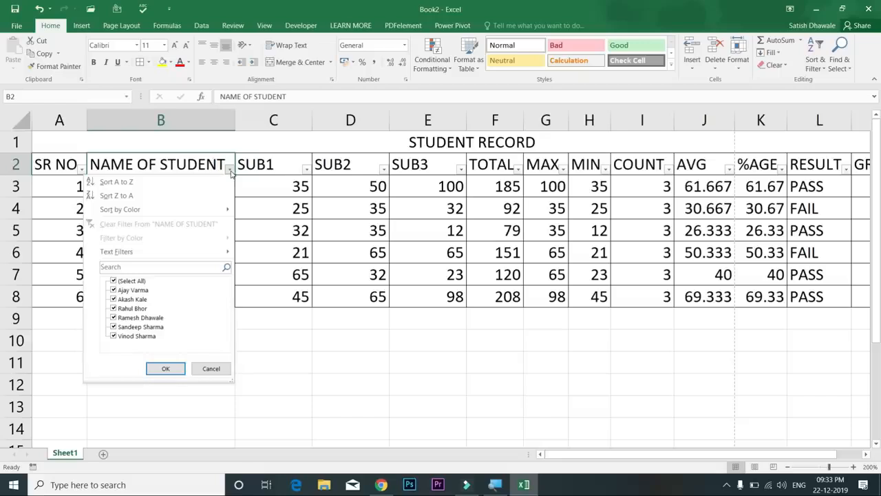
pyautogui.click(272, 172)
pyautogui.click(490, 172)
pyautogui.click(518, 170)
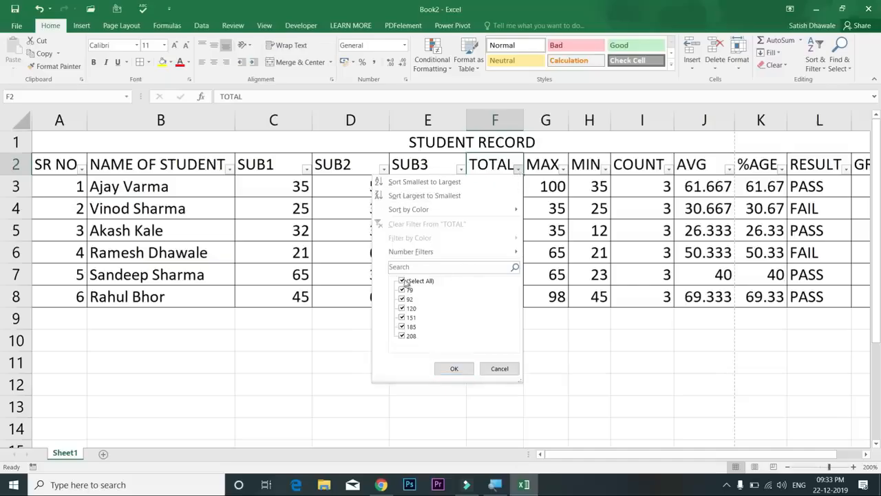
pyautogui.moveTo(454, 253)
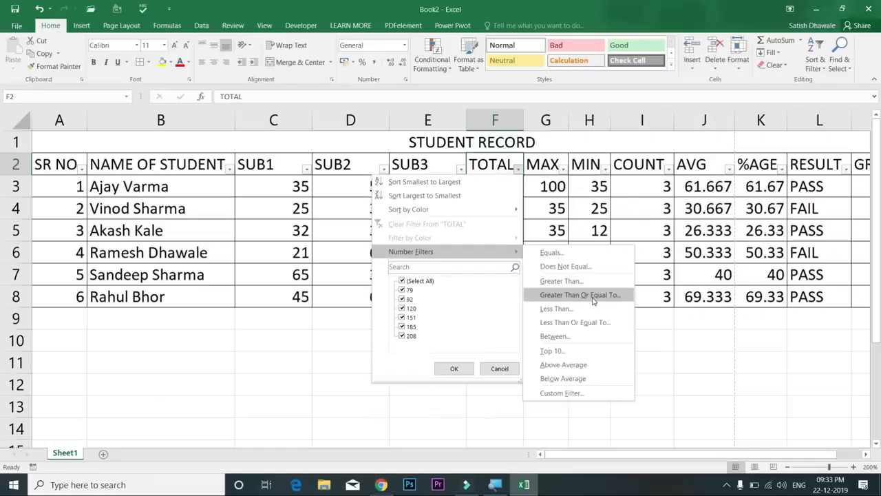
pyautogui.click(588, 308)
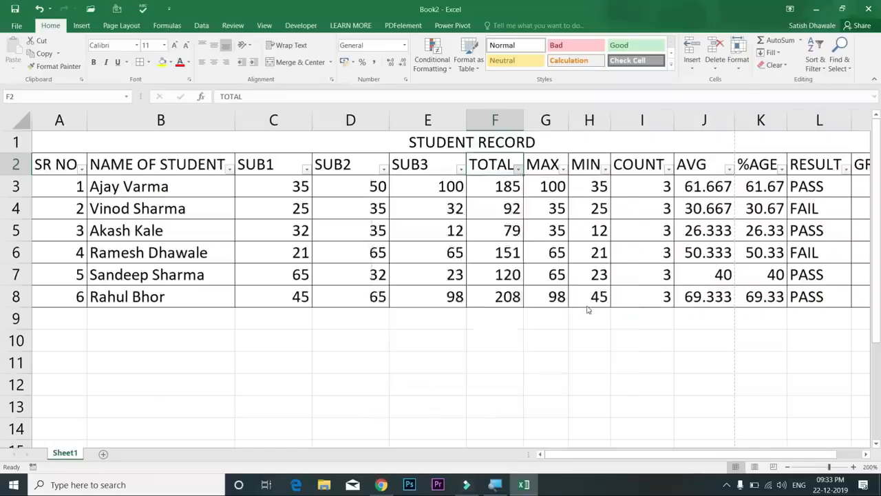
pyautogui.moveTo(492, 210); pyautogui.dragTo(699, 206)
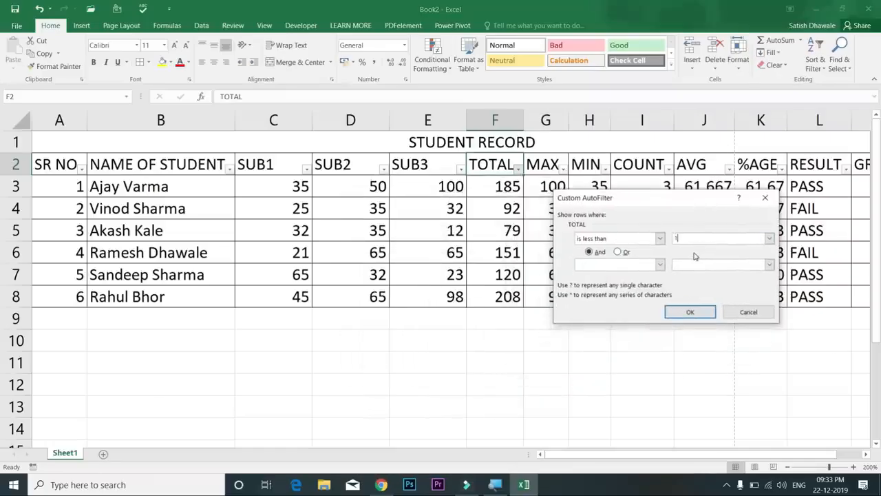
pyautogui.click(689, 311)
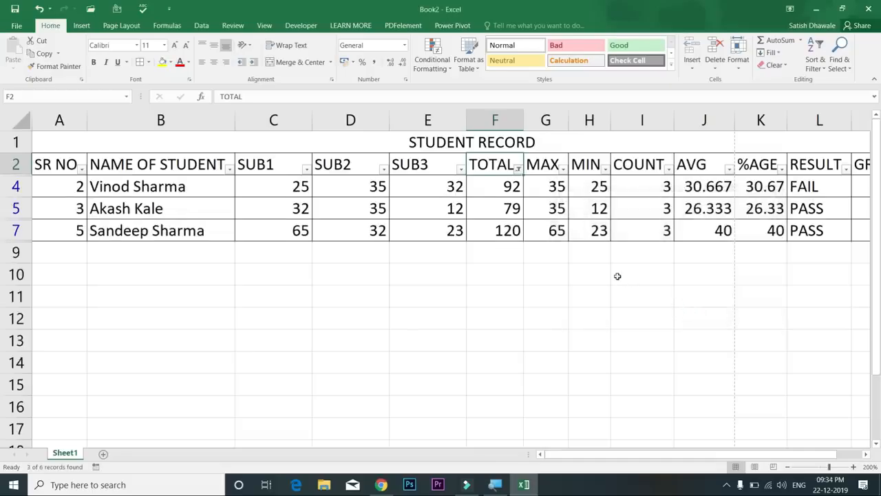
pyautogui.hotkey('ctrl', 'z')
pyautogui.click(518, 169)
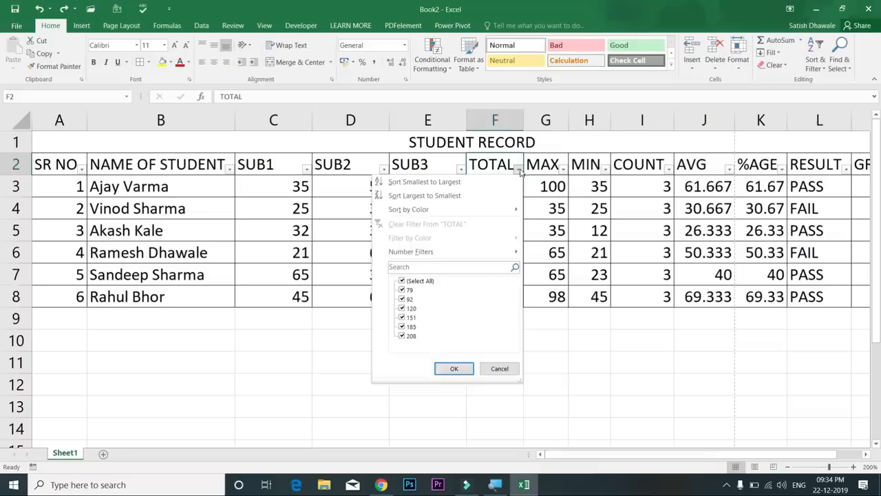
pyautogui.moveTo(473, 256)
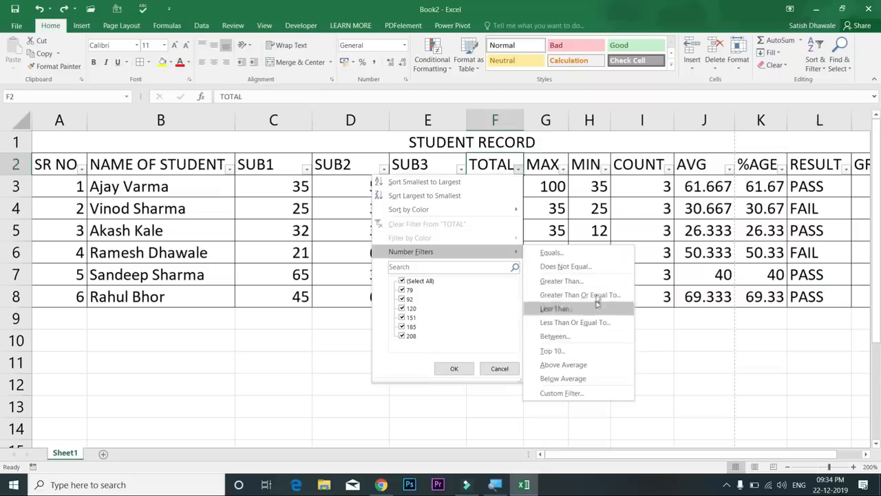
pyautogui.click(591, 210)
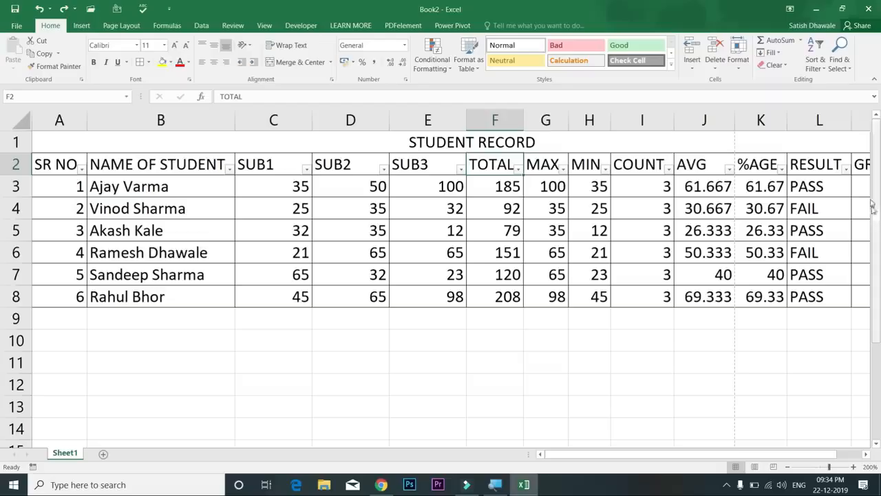
pyautogui.click(839, 170)
pyautogui.click(846, 169)
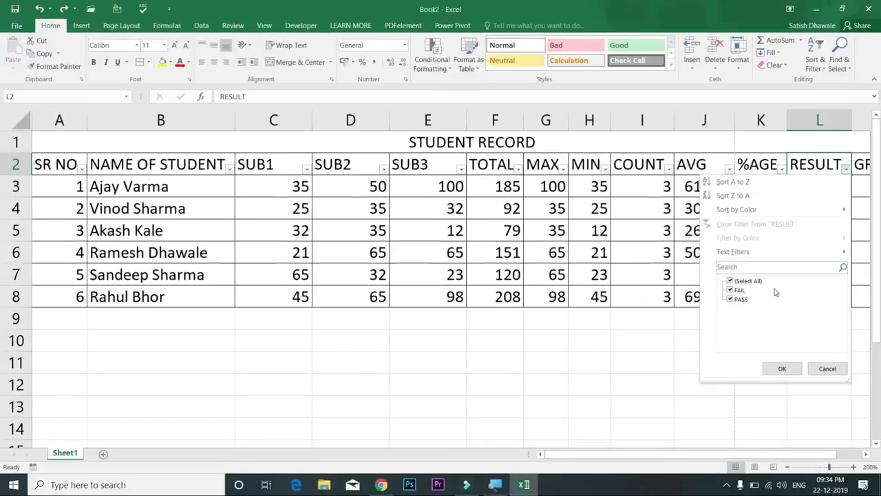
# Filter RESULT to PASS only, undo it, then turn AutoFilter off on the table
pyautogui.click(731, 290)
pyautogui.click(782, 368)
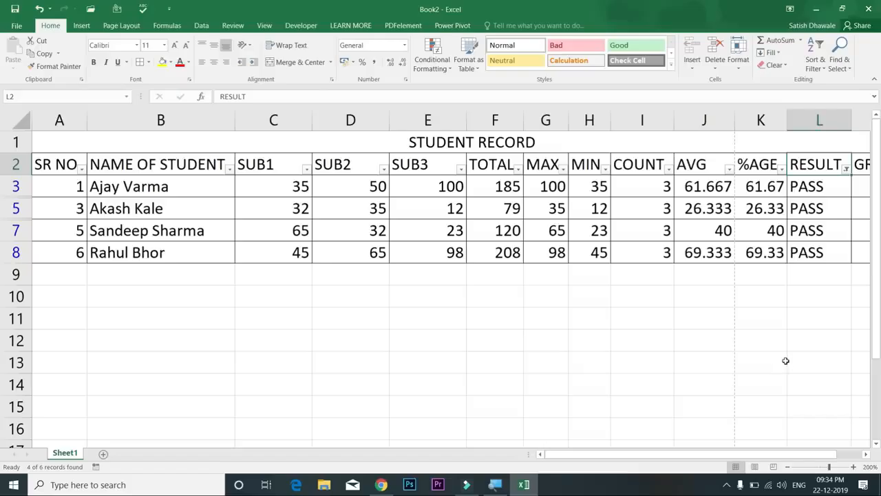
pyautogui.hotkey('ctrl', 'z')
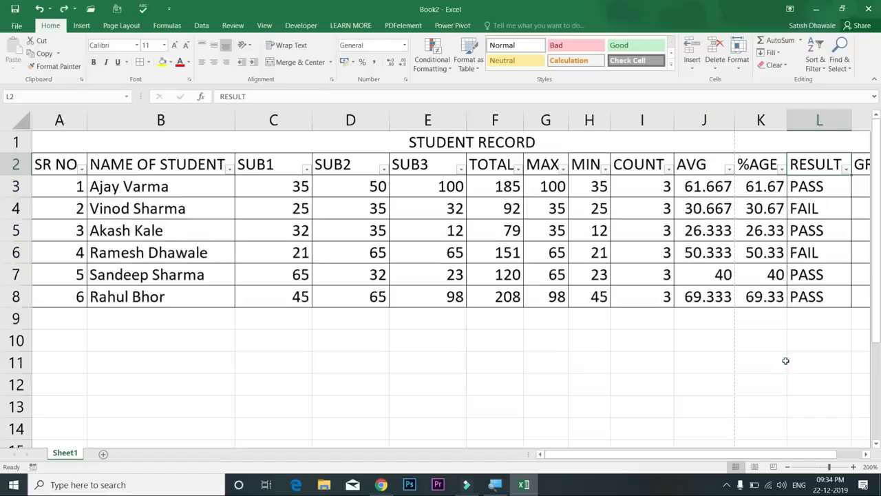
pyautogui.click(76, 167)
pyautogui.hotkey('alt', 'a')
pyautogui.press('t')
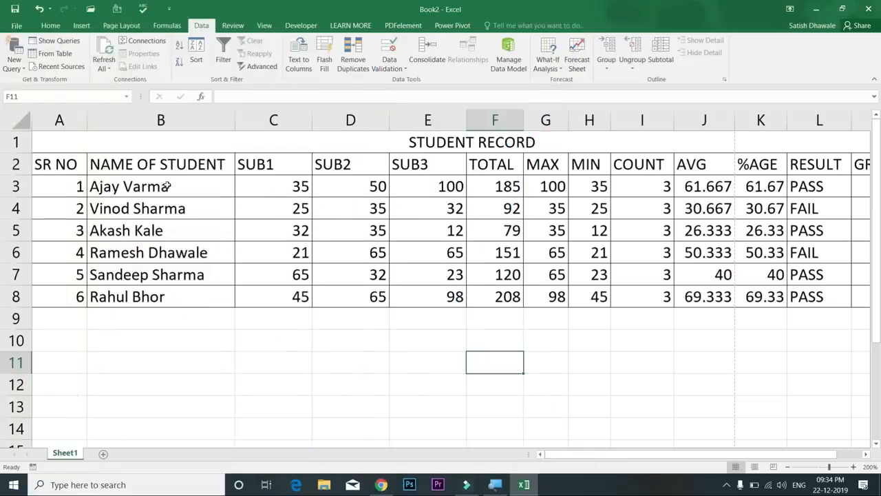
# Select the names in B3:B8 and start an A-to-Z sort, moving the Sort Warning aside
pyautogui.moveTo(166, 186); pyautogui.dragTo(172, 289)
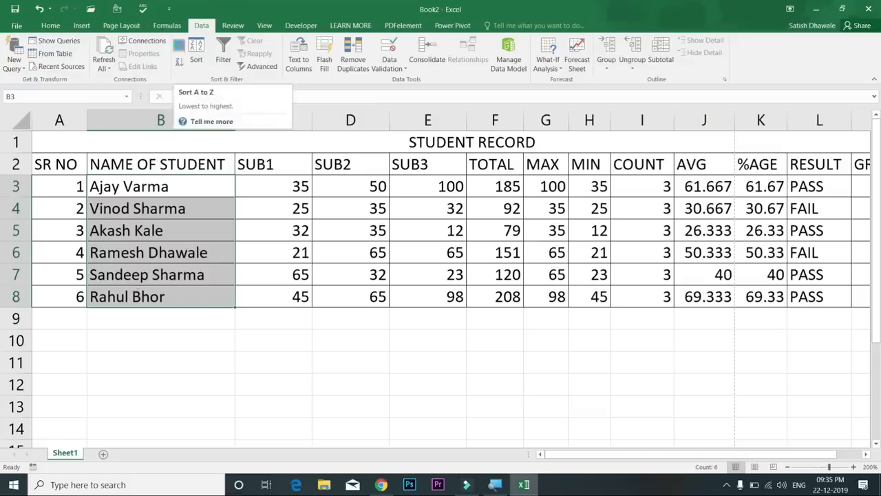
pyautogui.click(179, 47)
pyautogui.moveTo(658, 215); pyautogui.dragTo(455, 231)
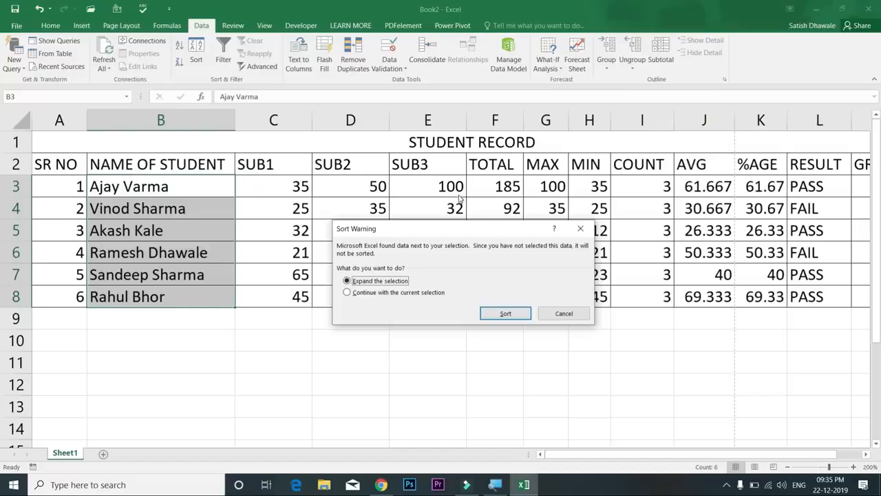
# Sort the student rows A to Z by name with the selection expanded, marks staying with names
pyautogui.click(412, 293)
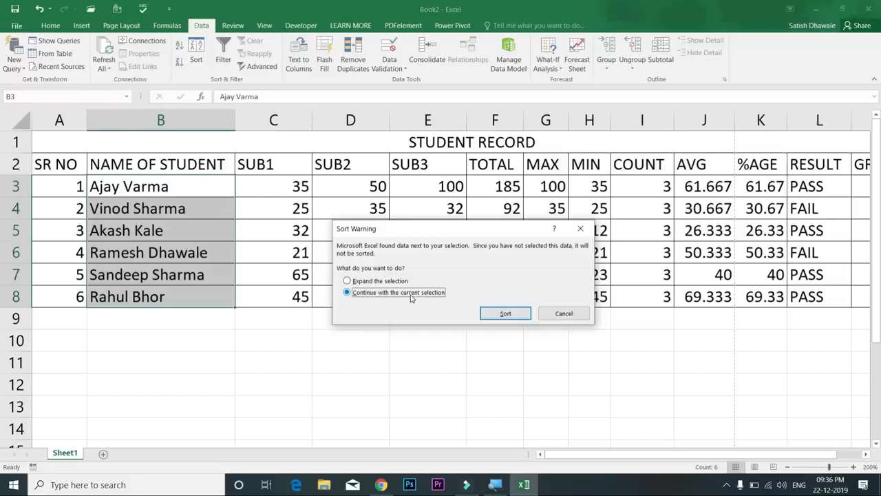
pyautogui.click(380, 283)
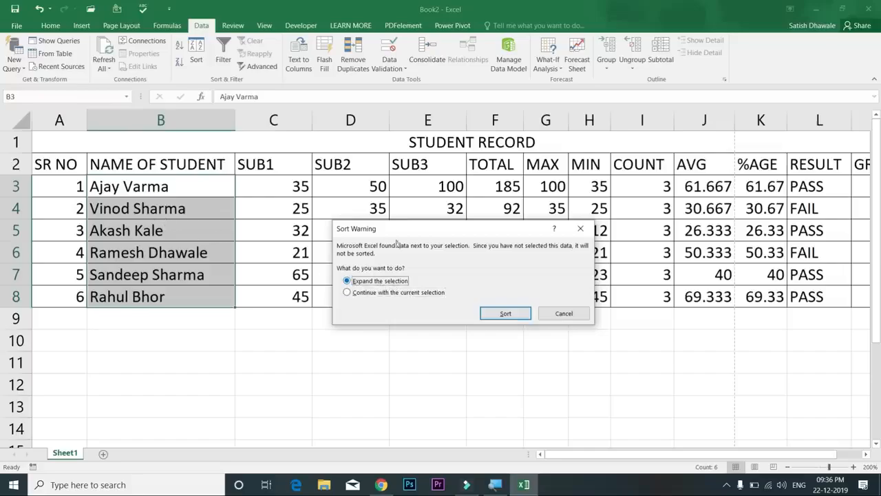
pyautogui.moveTo(365, 227); pyautogui.dragTo(342, 307)
pyautogui.moveTo(512, 303)
pyautogui.mouseDown()
pyautogui.moveTo(498, 315)
pyautogui.moveTo(508, 305)
pyautogui.mouseUp()
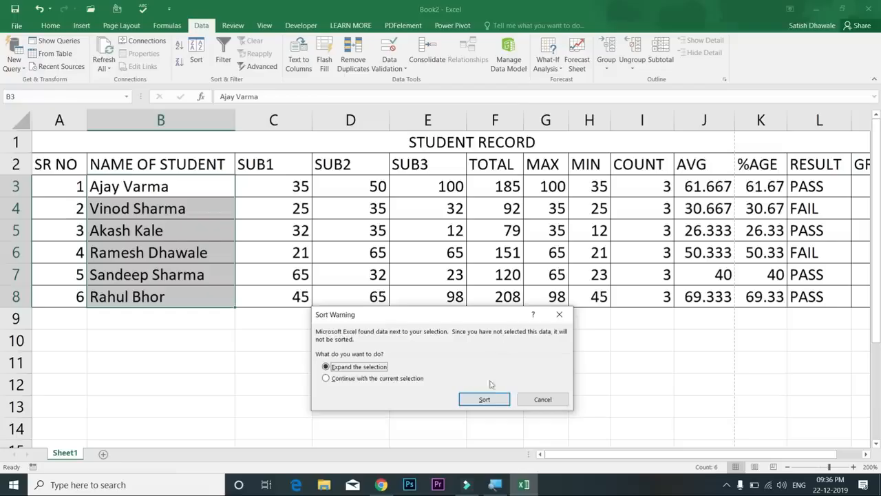
pyautogui.moveTo(482, 314); pyautogui.dragTo(442, 284)
pyautogui.click(443, 371)
pyautogui.moveTo(182, 231); pyautogui.dragTo(521, 224)
pyautogui.moveTo(213, 208); pyautogui.dragTo(520, 209)
pyautogui.moveTo(196, 295); pyautogui.dragTo(513, 288)
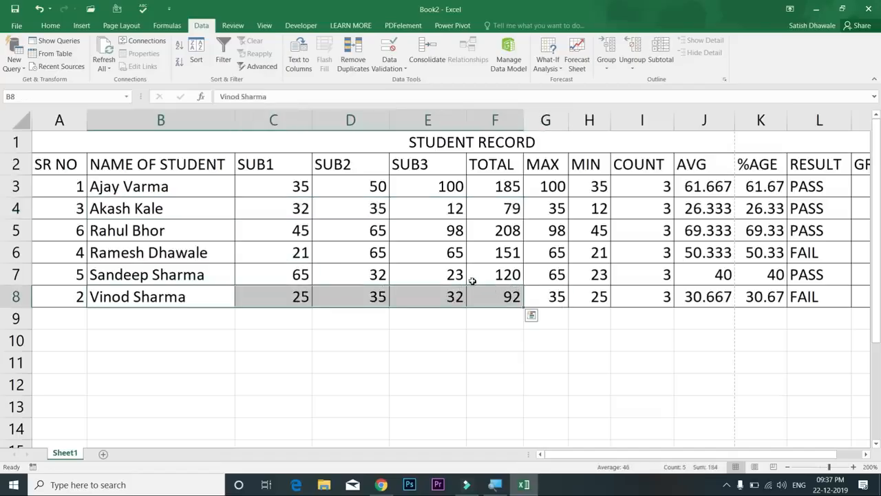
# Undo that sort and re-sort the rows Z to A by name, then reselect B3:B8
pyautogui.hotkey('ctrl', 'z')
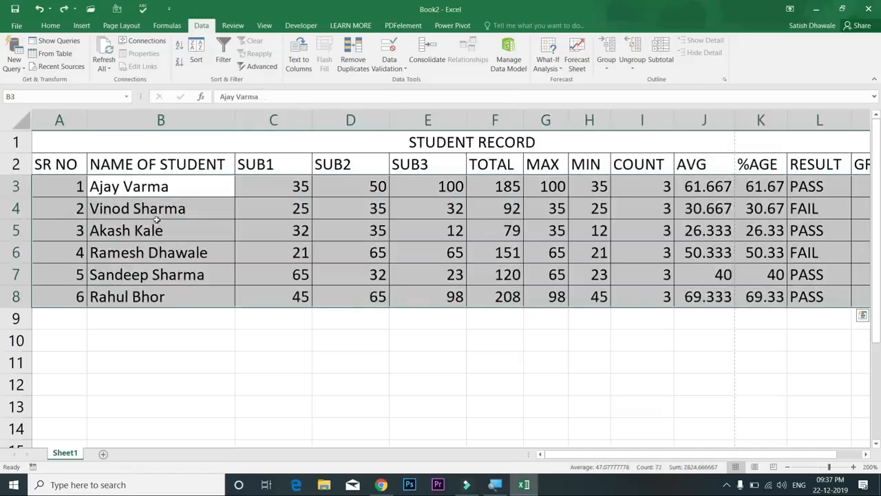
pyautogui.moveTo(169, 191); pyautogui.dragTo(171, 293)
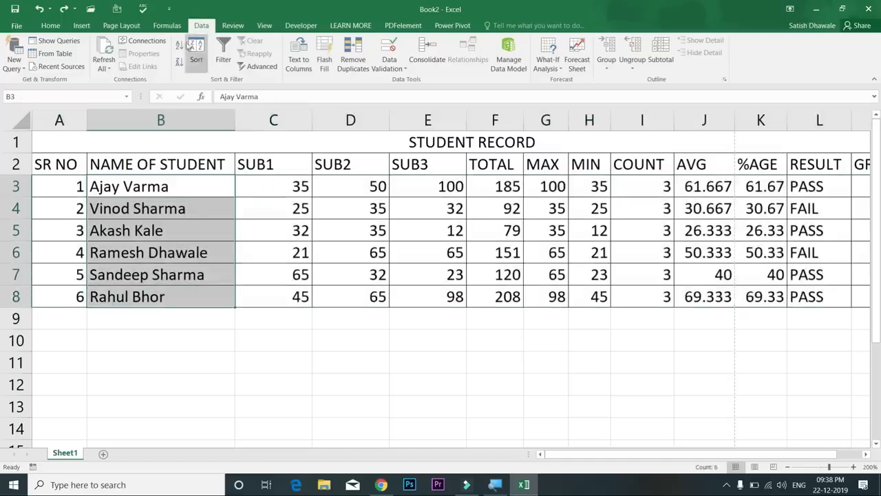
pyautogui.click(179, 64)
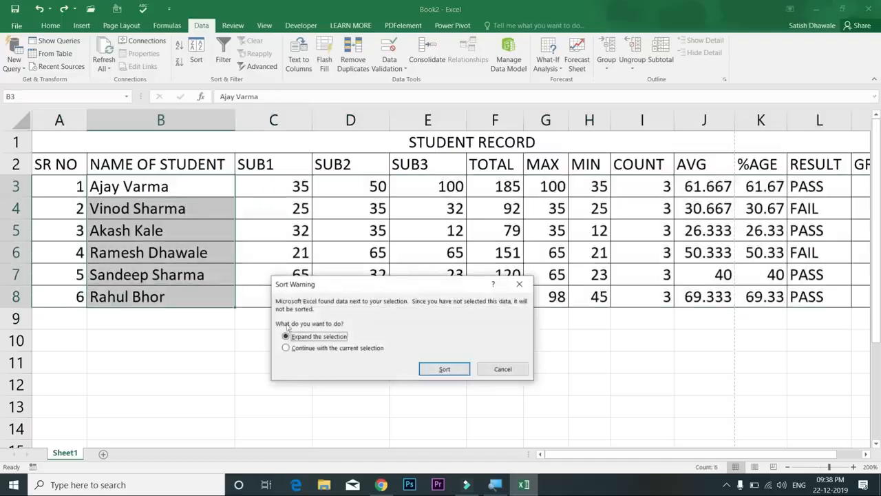
pyautogui.click(444, 369)
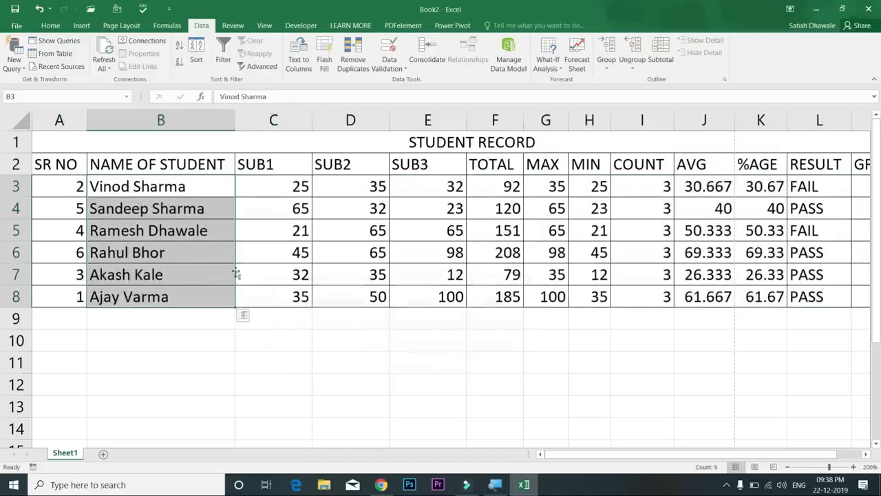
pyautogui.click(137, 195)
pyautogui.moveTo(138, 195); pyautogui.dragTo(141, 296)
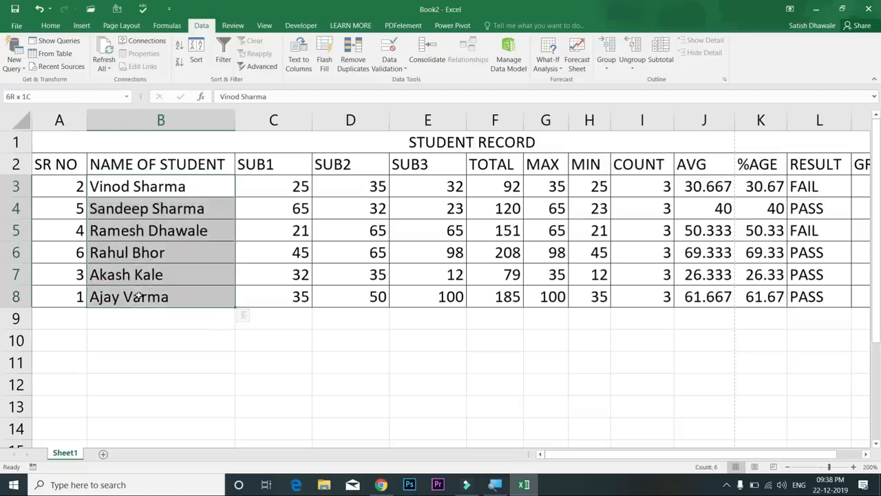
pyautogui.click(142, 281)
pyautogui.click(142, 297)
pyautogui.click(151, 188)
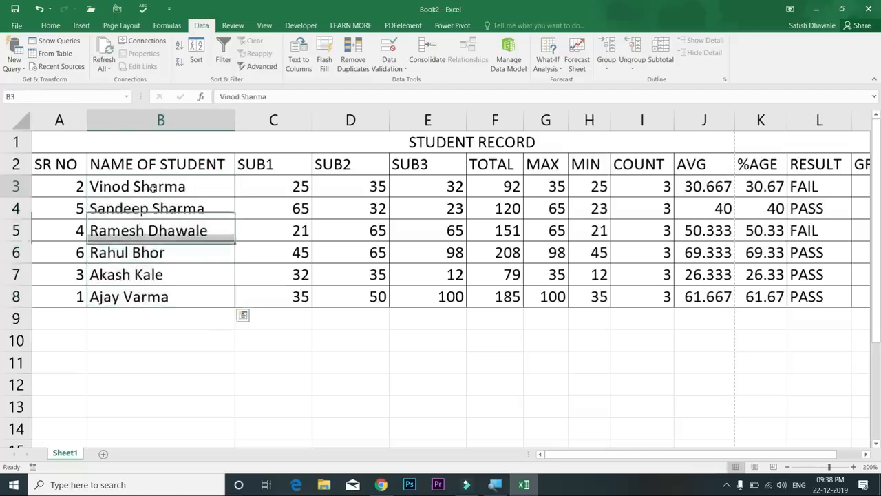
pyautogui.keyDown('shift'); pyautogui.click(167, 297); pyautogui.keyUp('shift')
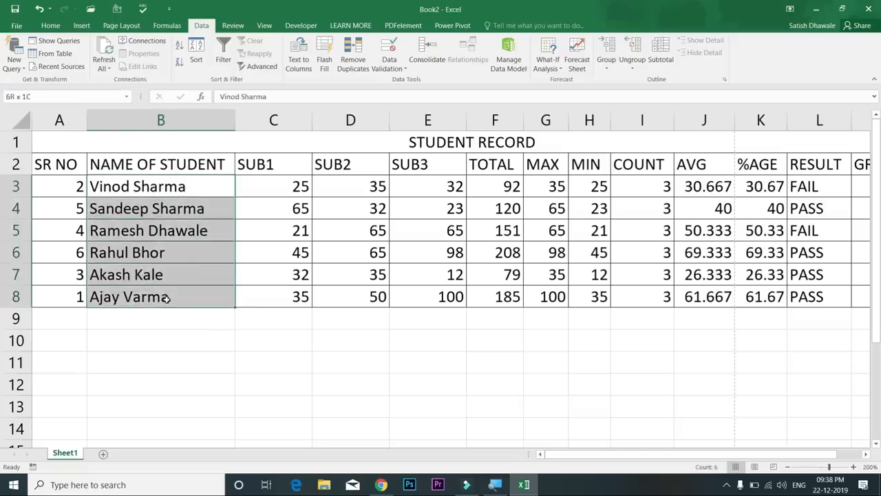
# Re-sort the rows A to Z by name with expanded selection, then select SR NO A3:A8
pyautogui.click(179, 49)
pyautogui.click(444, 369)
pyautogui.click(515, 189)
pyautogui.moveTo(515, 188); pyautogui.dragTo(197, 181)
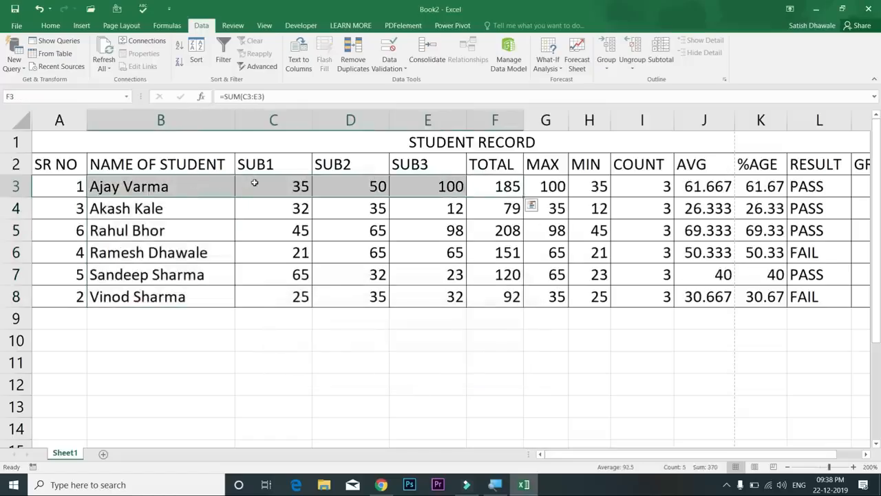
pyautogui.moveTo(144, 181); pyautogui.dragTo(147, 306)
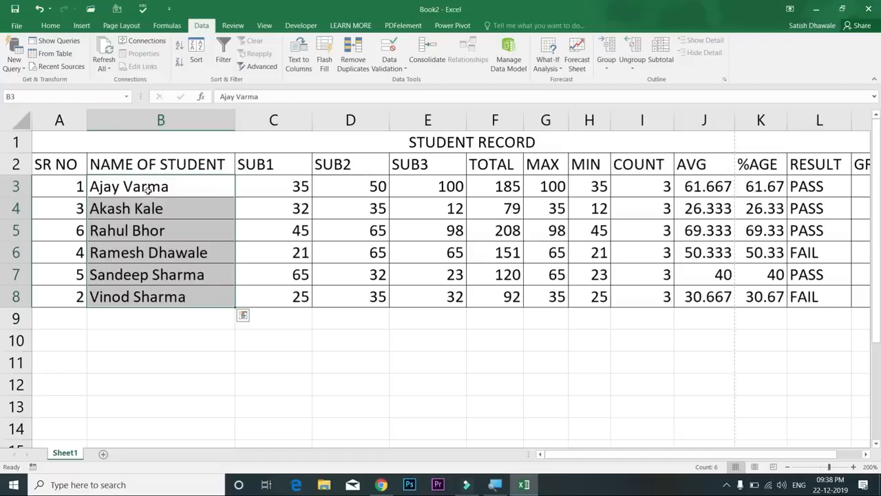
pyautogui.moveTo(156, 186); pyautogui.dragTo(150, 289)
pyautogui.moveTo(62, 190); pyautogui.dragTo(67, 290)
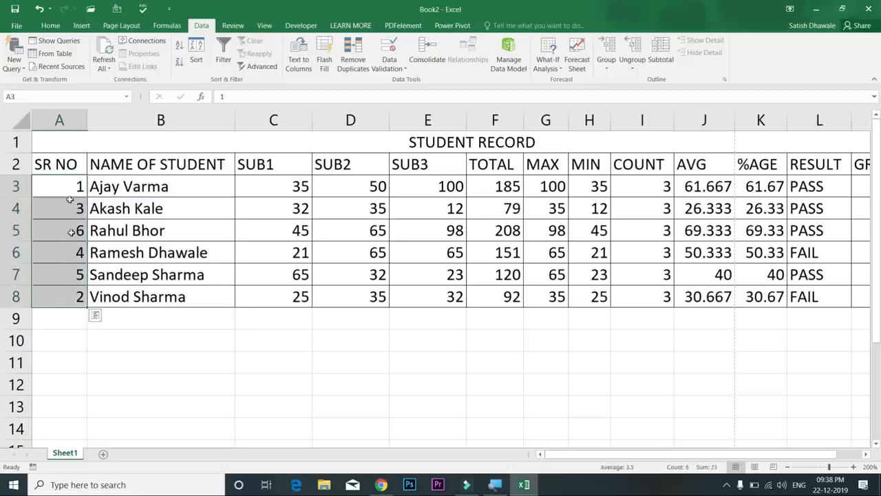
# Sort only the SR NO column smallest to largest so it reads 1 to 6, cancelling the overwrite prompt
pyautogui.click(180, 46)
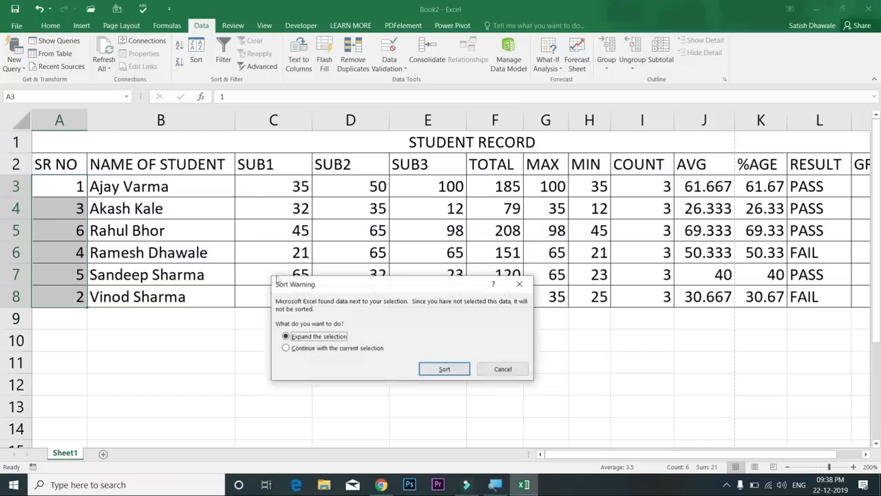
pyautogui.click(331, 350)
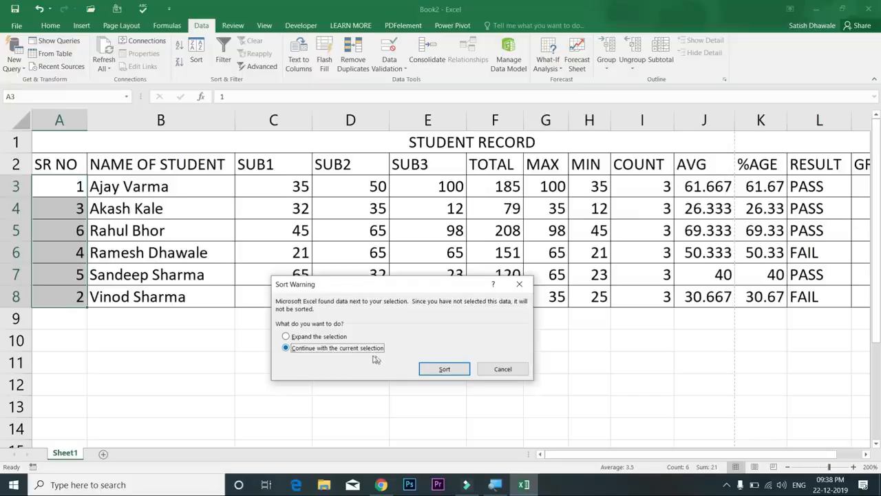
pyautogui.click(443, 369)
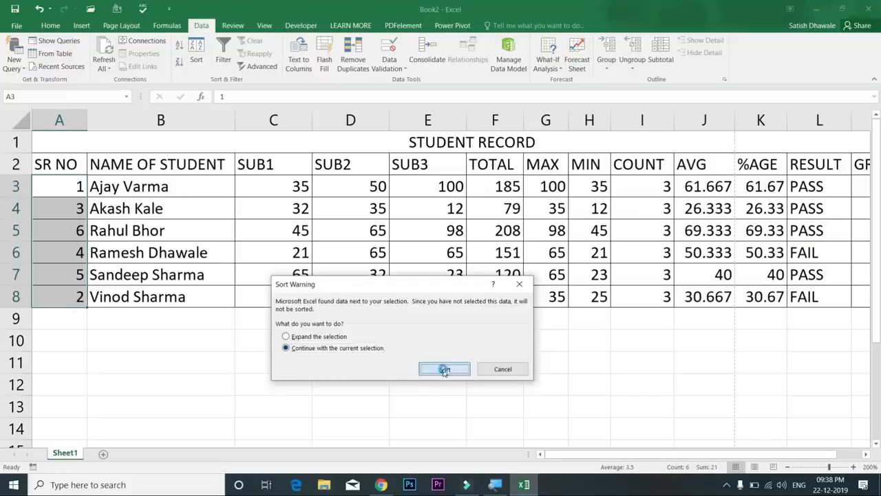
pyautogui.moveTo(66, 274); pyautogui.dragTo(69, 295)
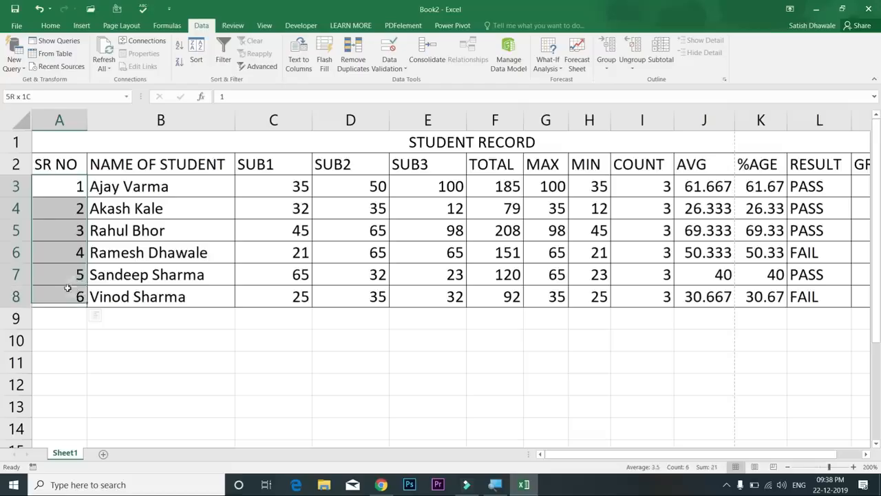
pyautogui.moveTo(88, 190); pyautogui.dragTo(234, 190)
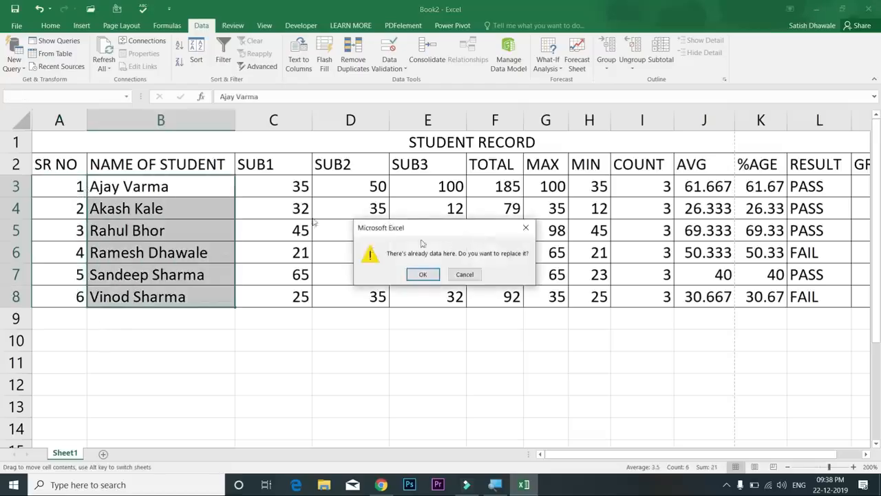
pyautogui.click(475, 274)
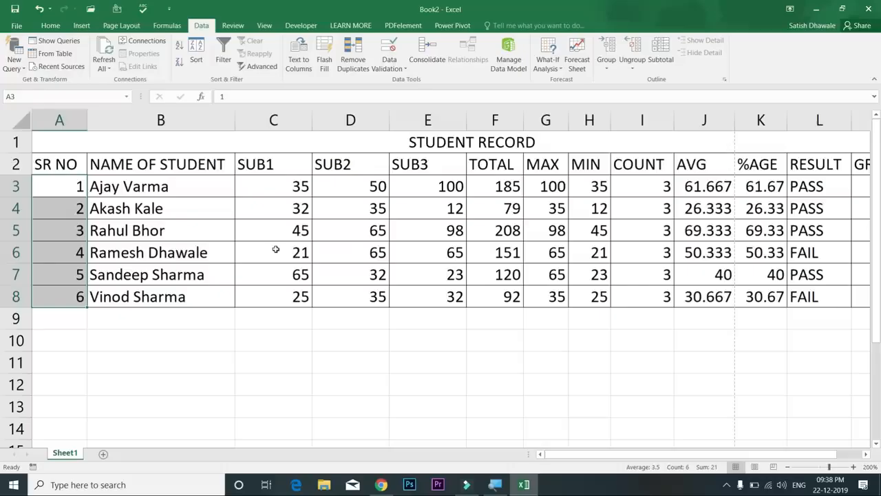
pyautogui.press('Right')
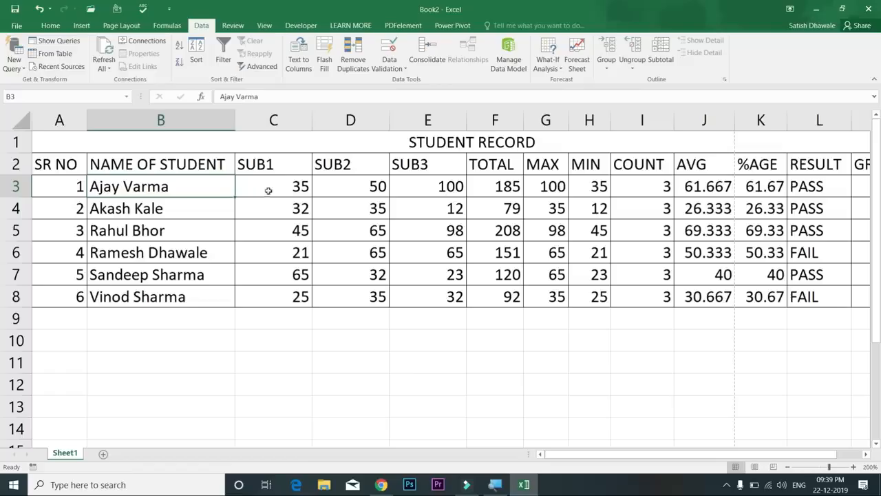
# Sort the rows by TOTAL (F3:F8) largest to smallest with expanded selection, 208 first and 79 last
pyautogui.click(498, 187)
pyautogui.moveTo(504, 221); pyautogui.dragTo(509, 297)
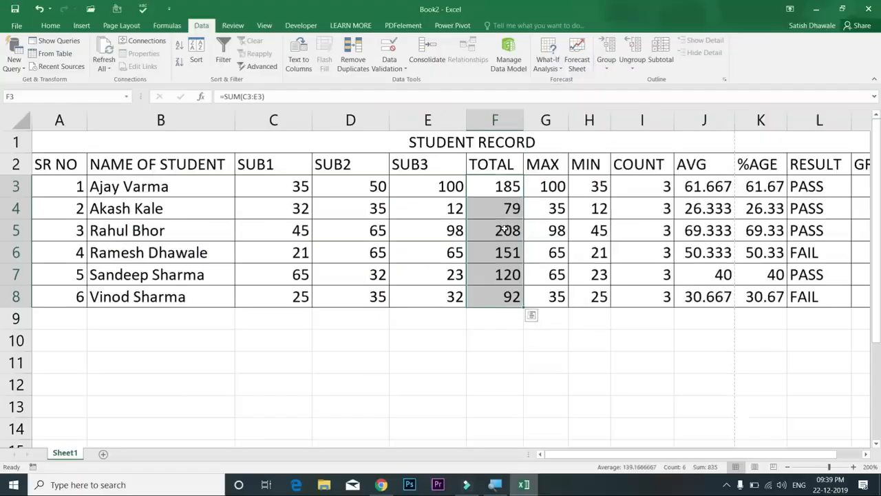
pyautogui.moveTo(504, 188); pyautogui.dragTo(508, 296)
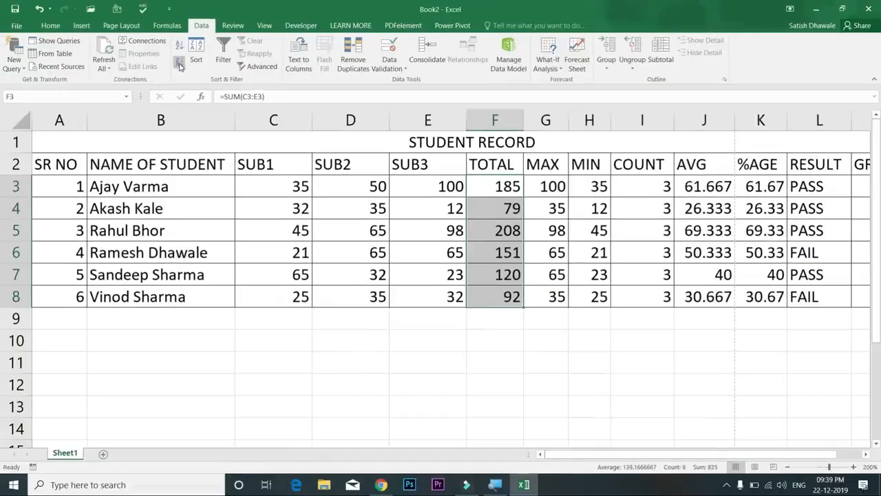
pyautogui.click(179, 65)
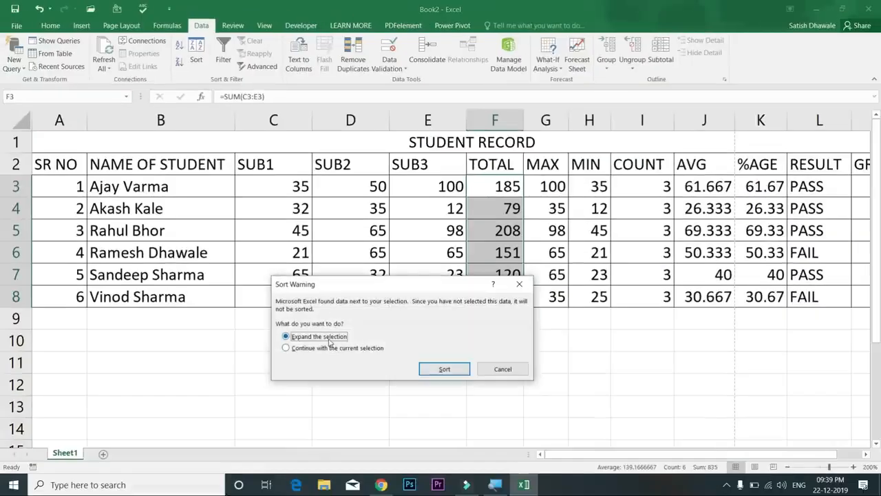
pyautogui.click(447, 370)
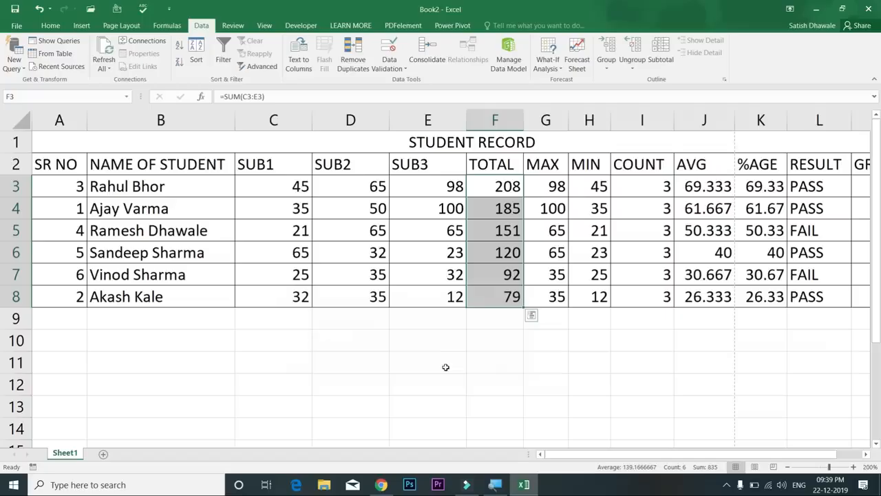
pyautogui.click(64, 26)
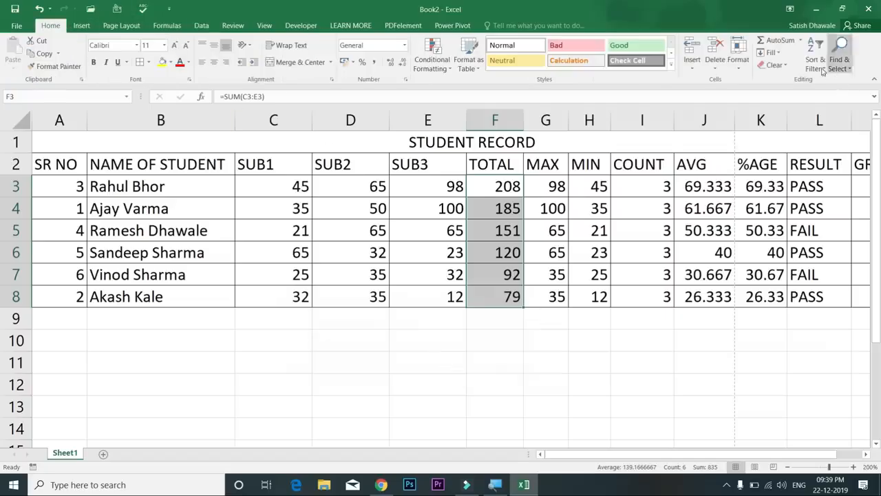
pyautogui.click(823, 68)
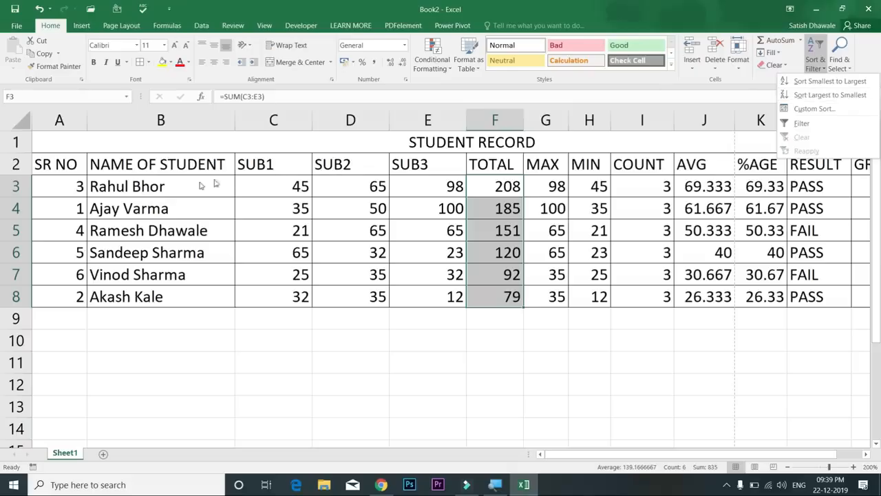
pyautogui.click(216, 182)
pyautogui.moveTo(198, 180); pyautogui.dragTo(202, 291)
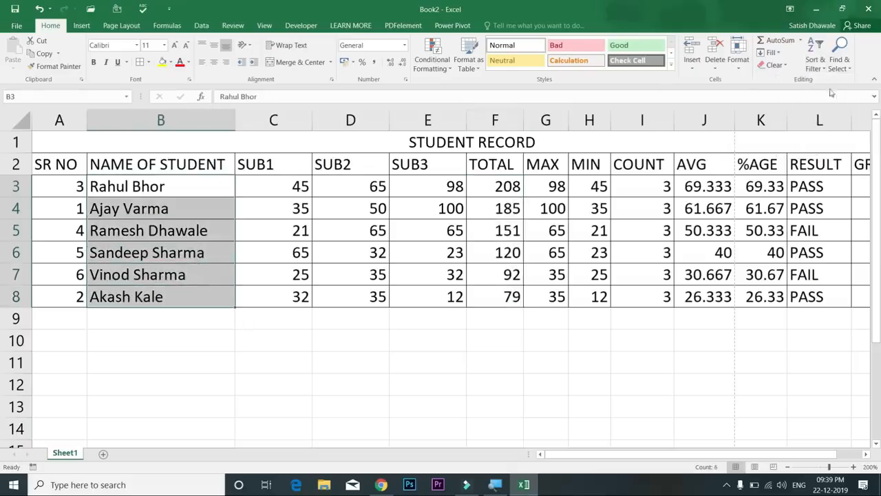
pyautogui.click(825, 72)
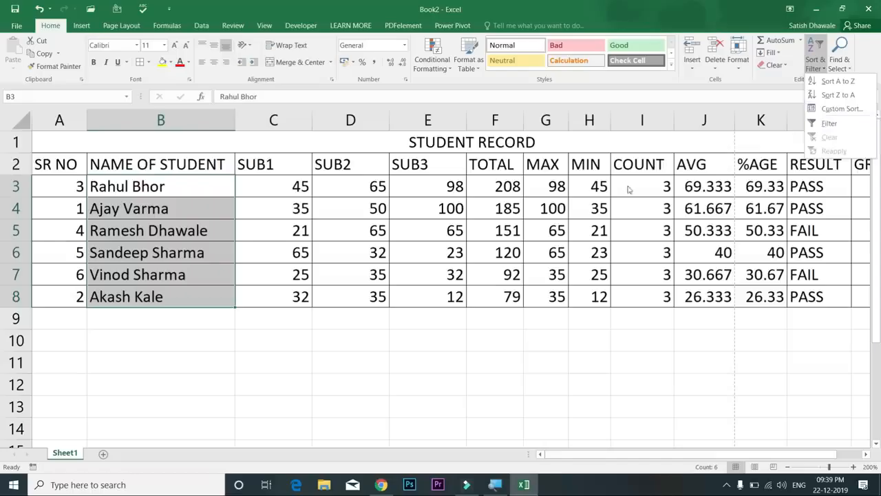
pyautogui.click(529, 213)
pyautogui.click(529, 213)
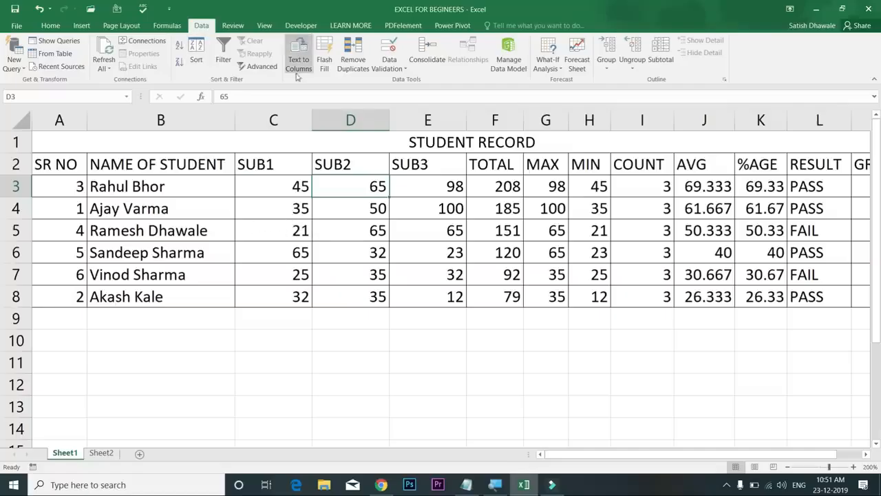
# Open the Custom Sort dialog and close it without sorting
pyautogui.click(50, 25)
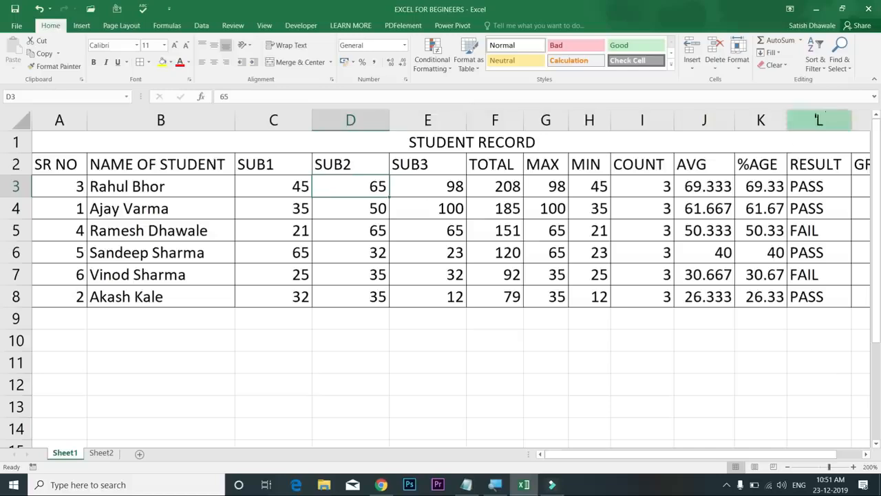
pyautogui.click(815, 58)
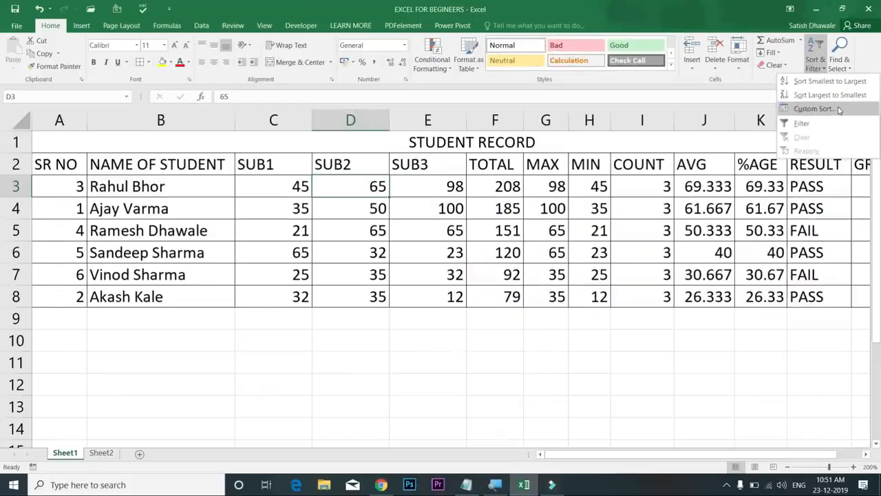
pyautogui.click(487, 267)
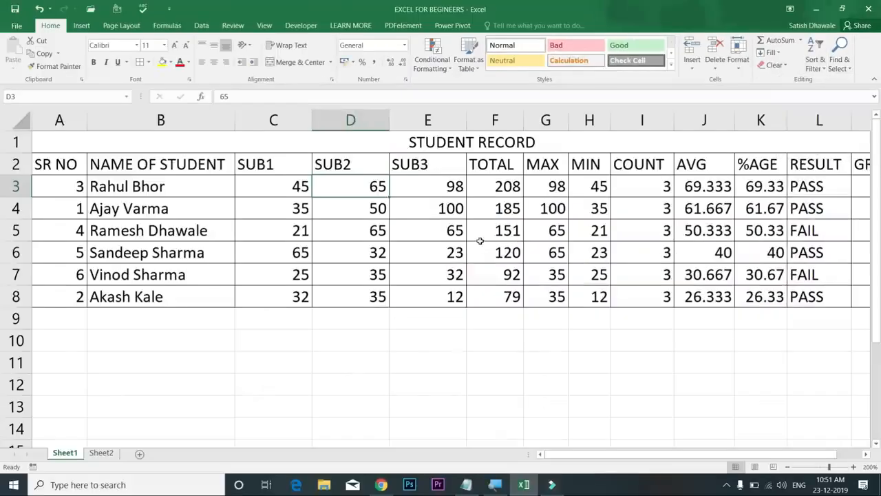
# On Sheet2, rename header C1 from Depart to Department and select the department entries
pyautogui.click(101, 453)
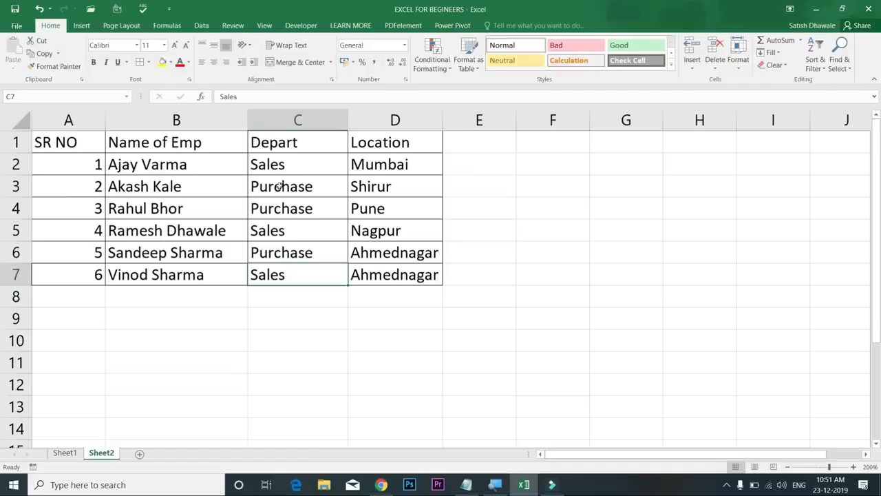
pyautogui.click(305, 144)
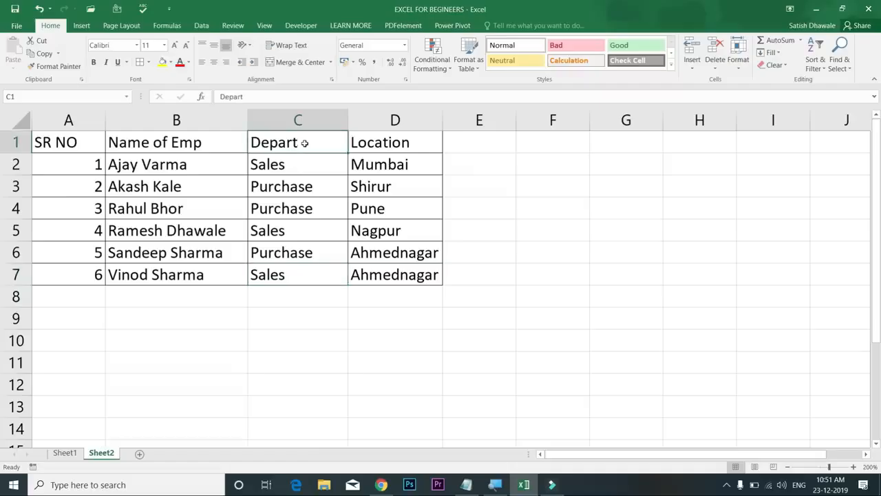
pyautogui.doubleClick(305, 143)
pyautogui.write('ment')
pyautogui.press('Return')
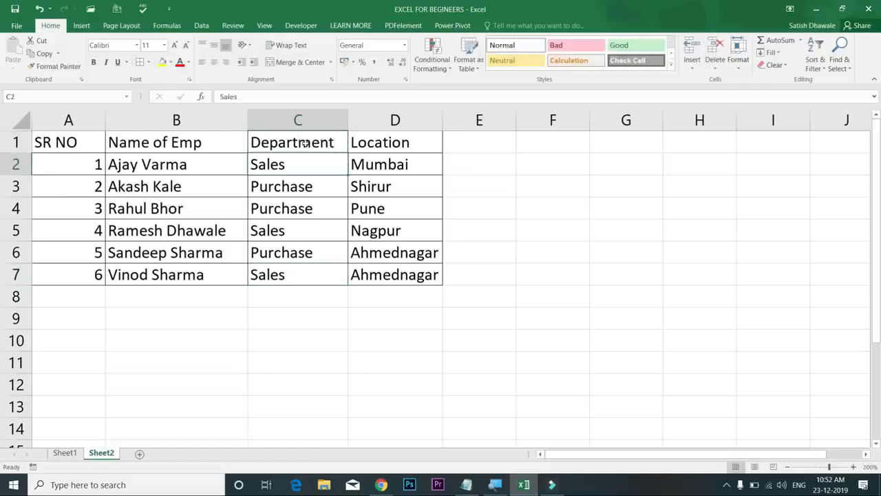
pyautogui.moveTo(304, 139); pyautogui.dragTo(295, 271)
pyautogui.moveTo(314, 172); pyautogui.dragTo(310, 260)
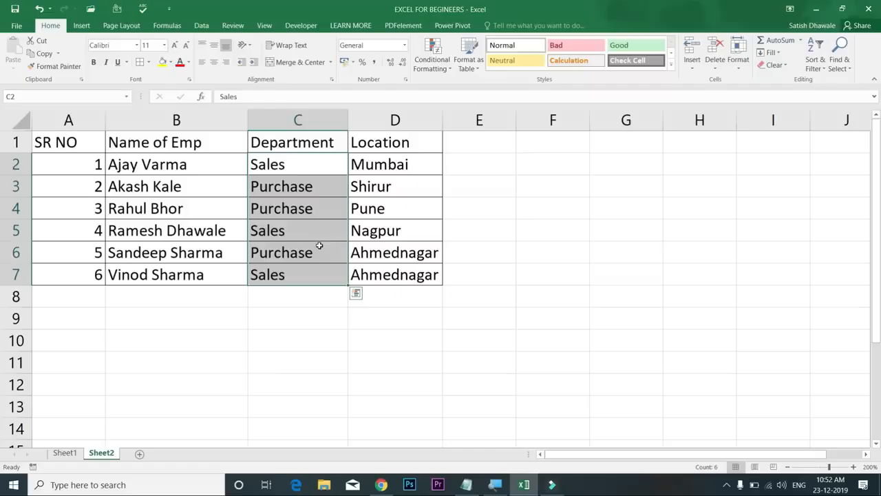
# Try selecting department and location cells in rows 2, 5 and 7, including D7
pyautogui.moveTo(315, 173); pyautogui.dragTo(394, 275)
pyautogui.click(289, 274)
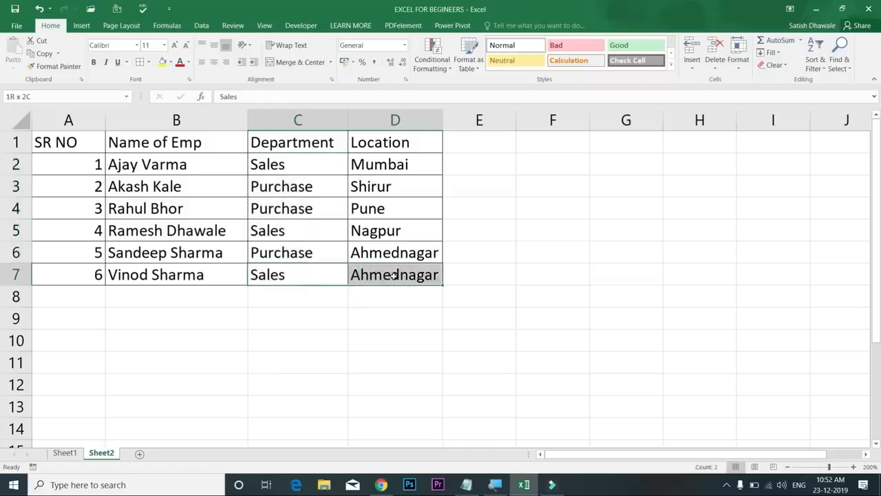
pyautogui.moveTo(319, 231); pyautogui.dragTo(384, 229)
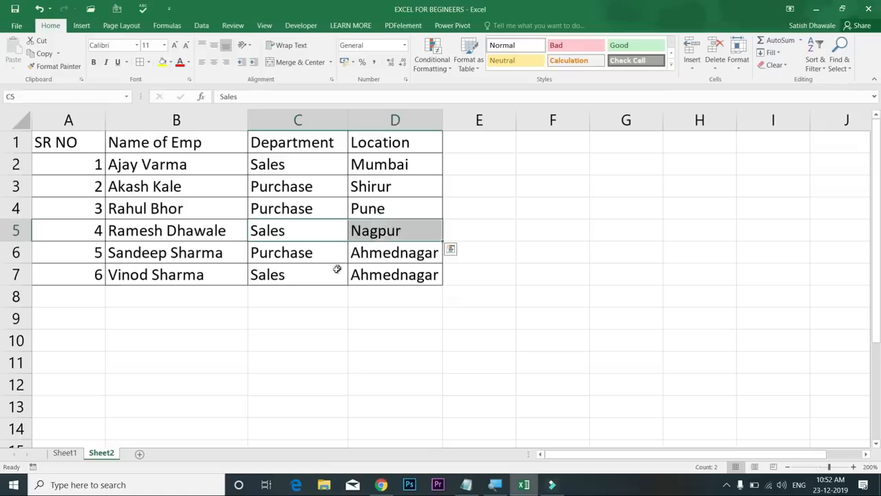
pyautogui.moveTo(310, 275); pyautogui.dragTo(399, 270)
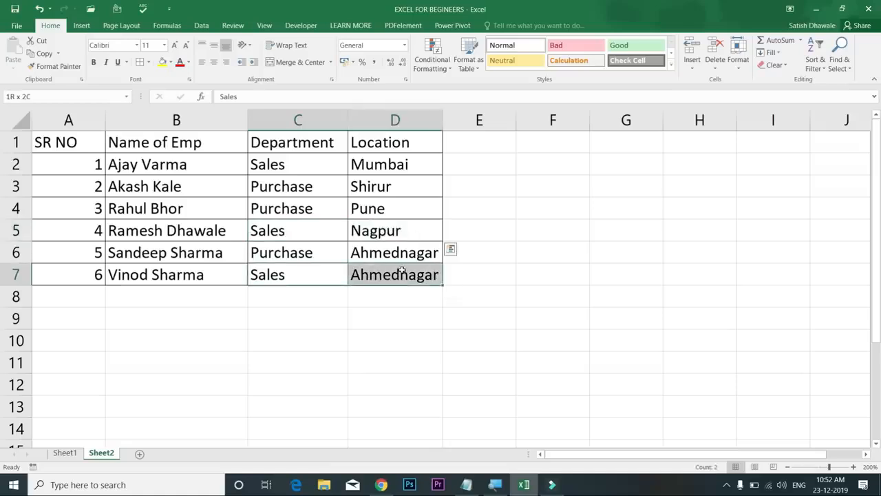
pyautogui.click(396, 278)
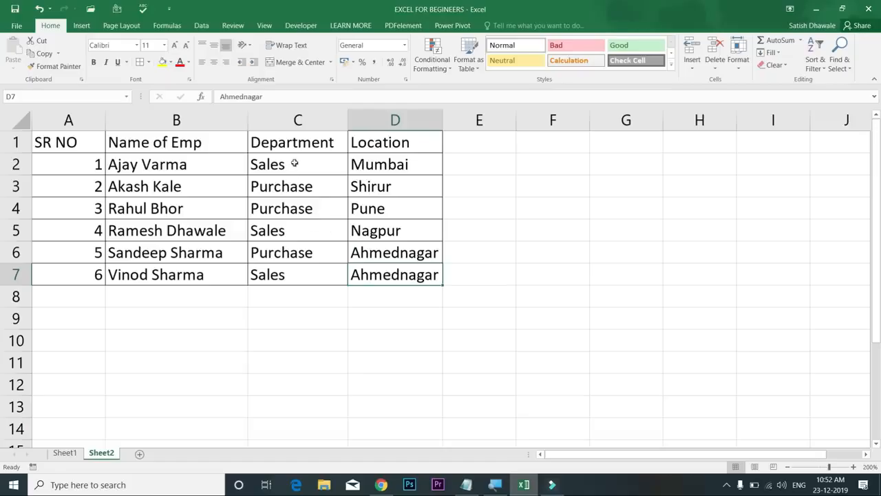
pyautogui.moveTo(295, 166); pyautogui.dragTo(393, 167)
pyautogui.moveTo(313, 230); pyautogui.dragTo(406, 232)
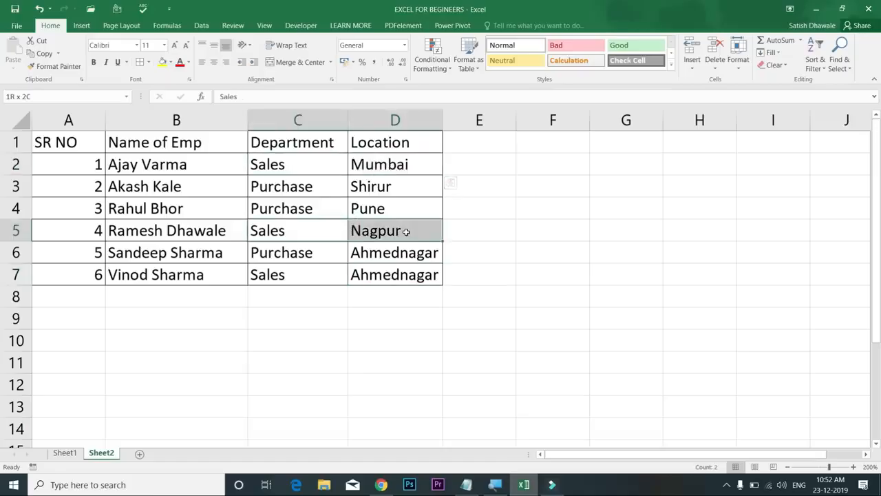
# Try selecting columns C and D, then select the Department column C1:C7 and show the Data tools
pyautogui.moveTo(336, 184); pyautogui.dragTo(331, 285)
pyautogui.moveTo(417, 169); pyautogui.dragTo(403, 272)
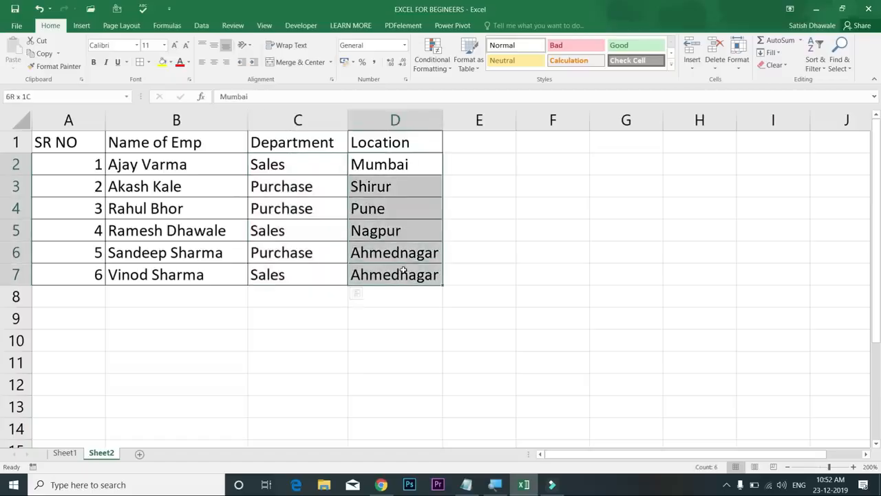
pyautogui.moveTo(298, 154); pyautogui.dragTo(397, 275)
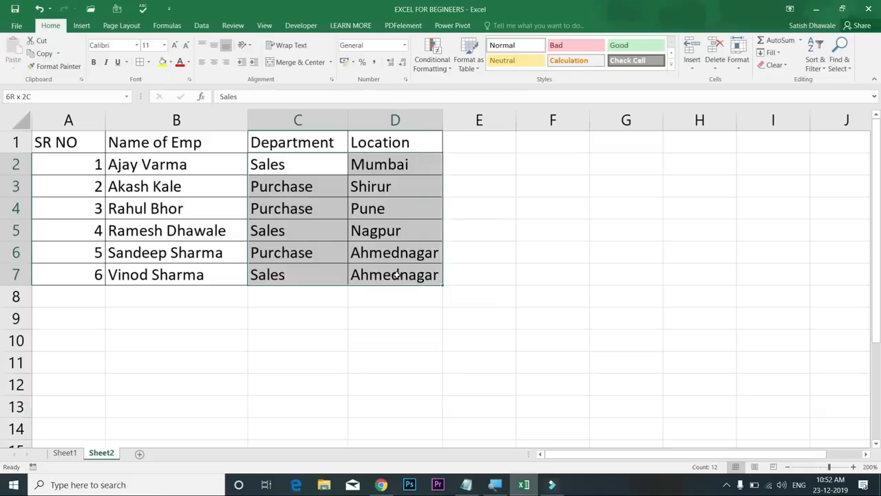
pyautogui.click(292, 180)
pyautogui.moveTo(306, 141); pyautogui.dragTo(321, 260)
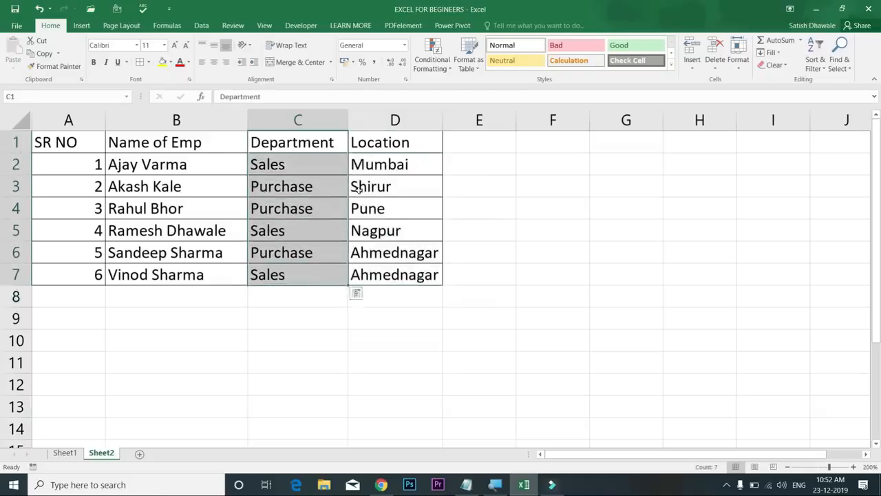
pyautogui.click(201, 26)
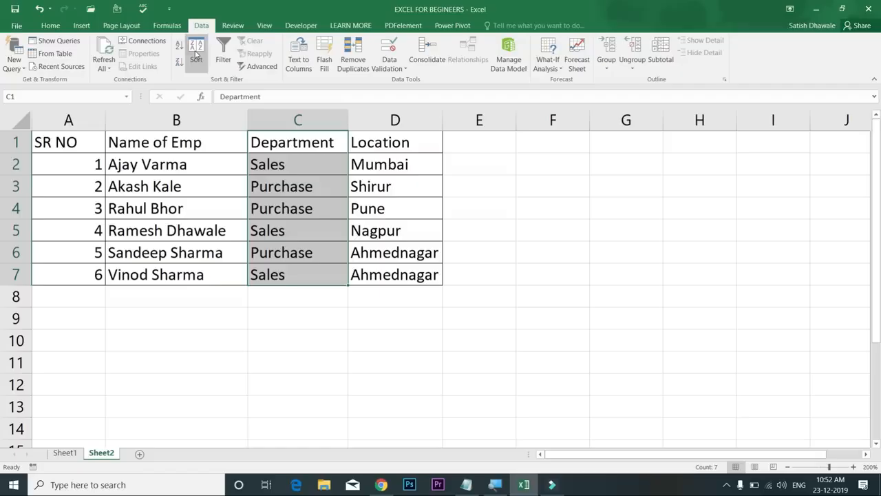
# Start a sort from the Department column, expanding it to the whole employee table A1:D7
pyautogui.click(197, 54)
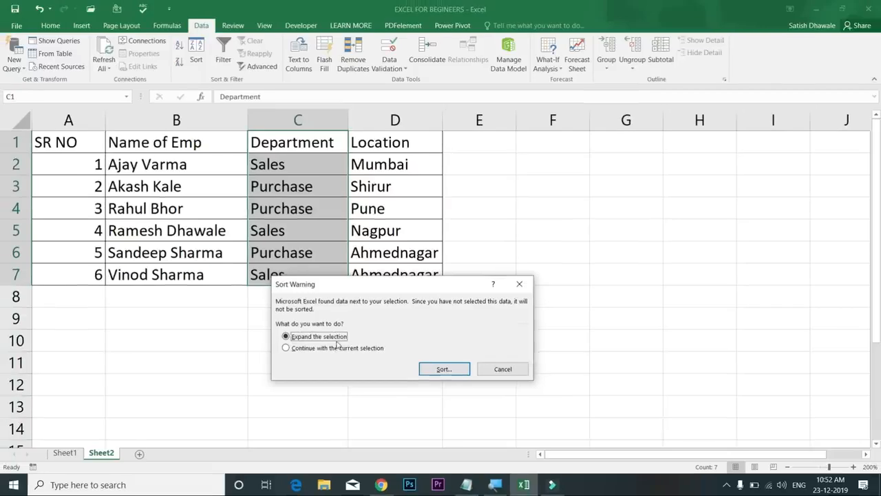
pyautogui.click(425, 369)
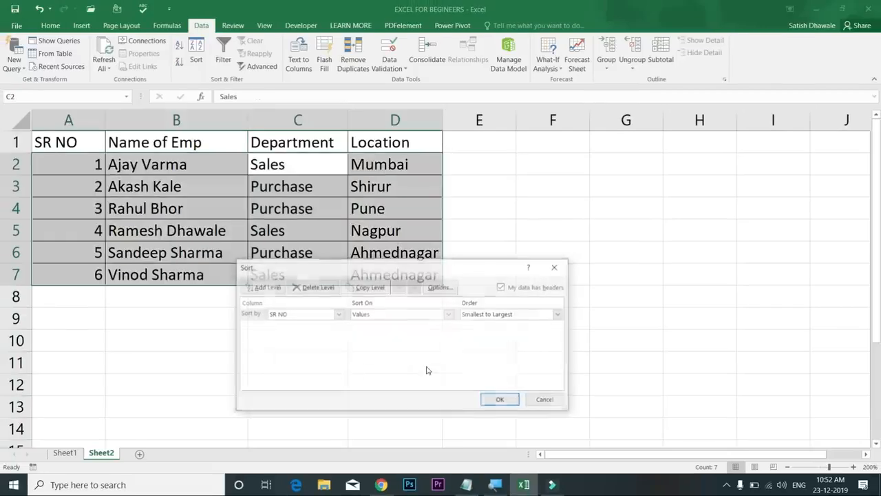
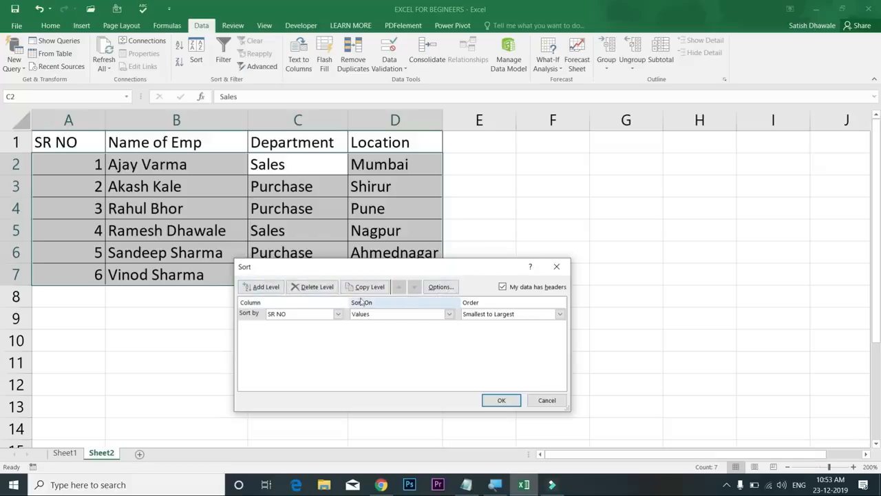
# Sort the employee table A1:D7 by Department Z to A, then by Location A to Z
pyautogui.click(298, 317)
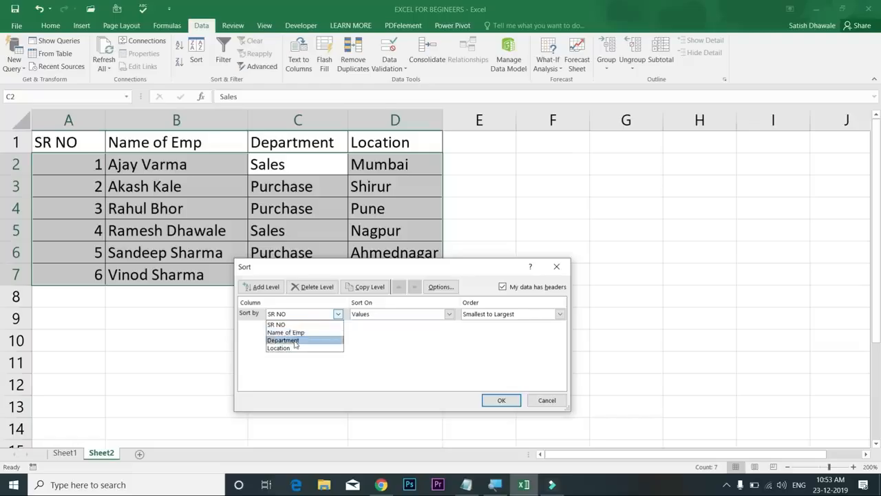
pyautogui.click(296, 339)
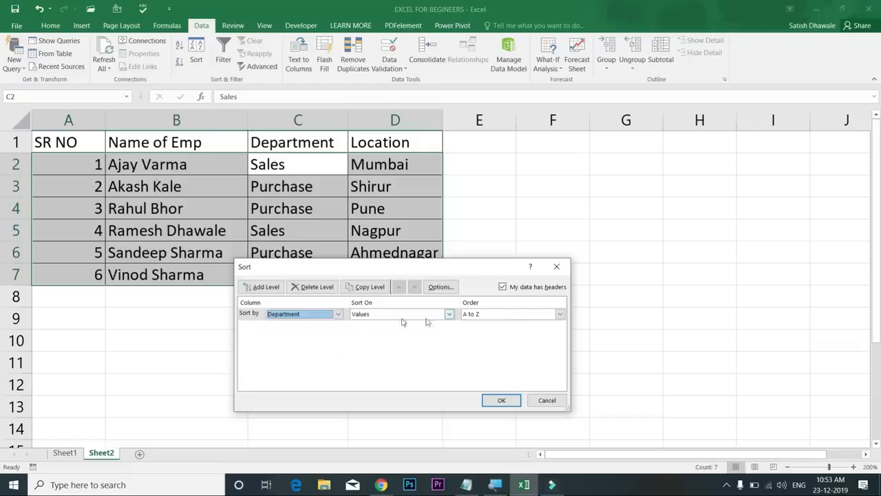
pyautogui.click(476, 316)
pyautogui.click(480, 333)
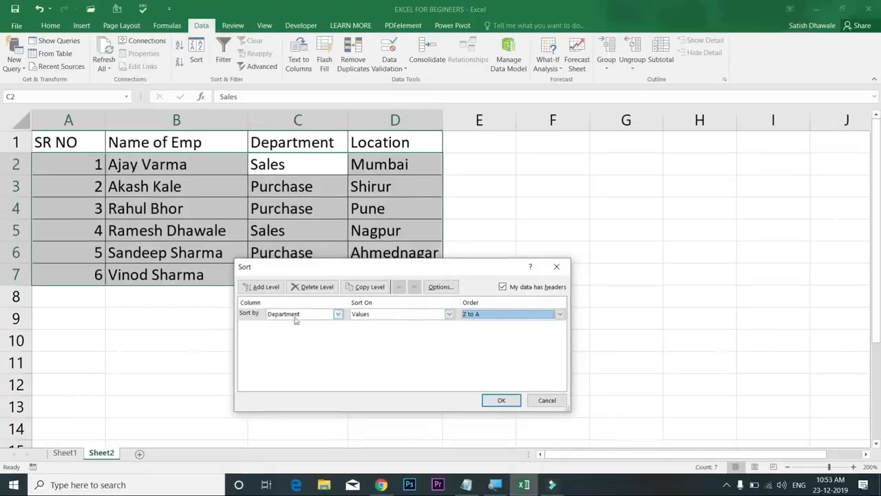
pyautogui.click(273, 289)
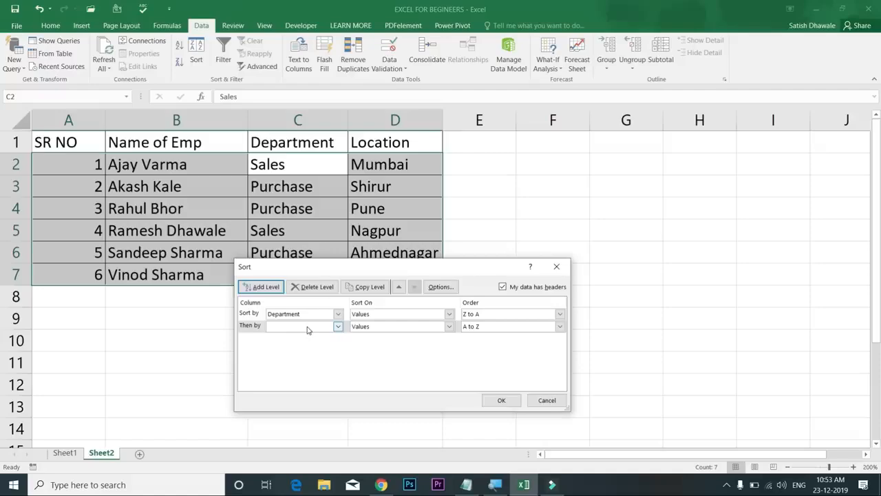
pyautogui.click(308, 330)
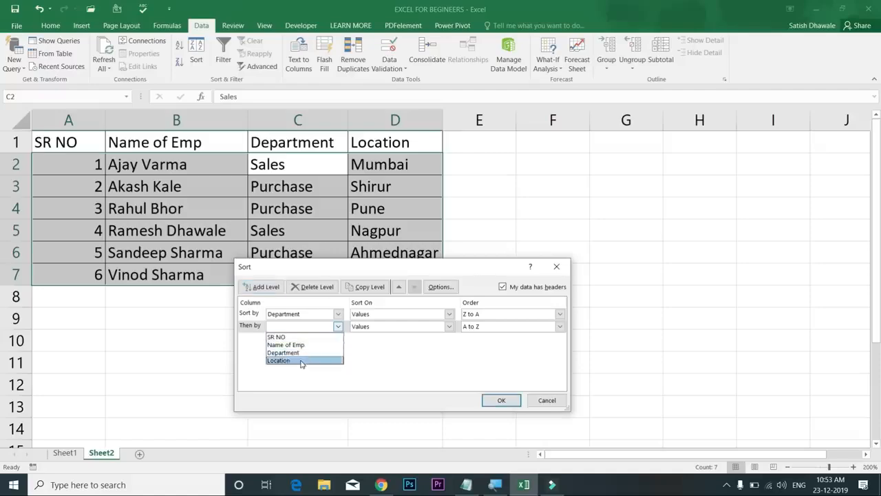
pyautogui.click(301, 358)
pyautogui.click(477, 329)
pyautogui.click(478, 337)
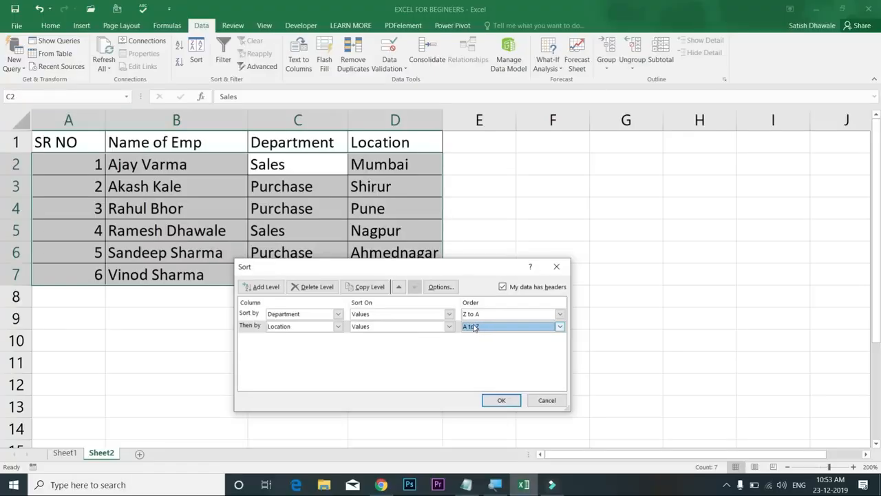
pyautogui.click(503, 400)
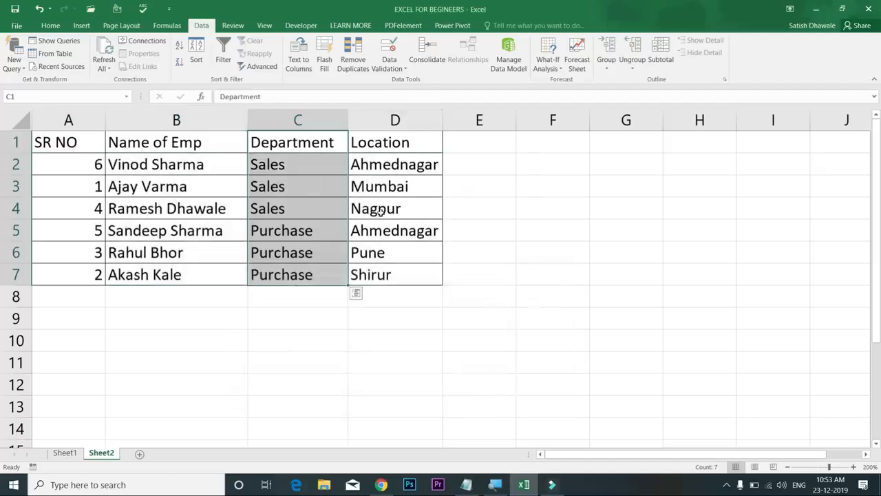
pyautogui.moveTo(291, 166); pyautogui.dragTo(287, 211)
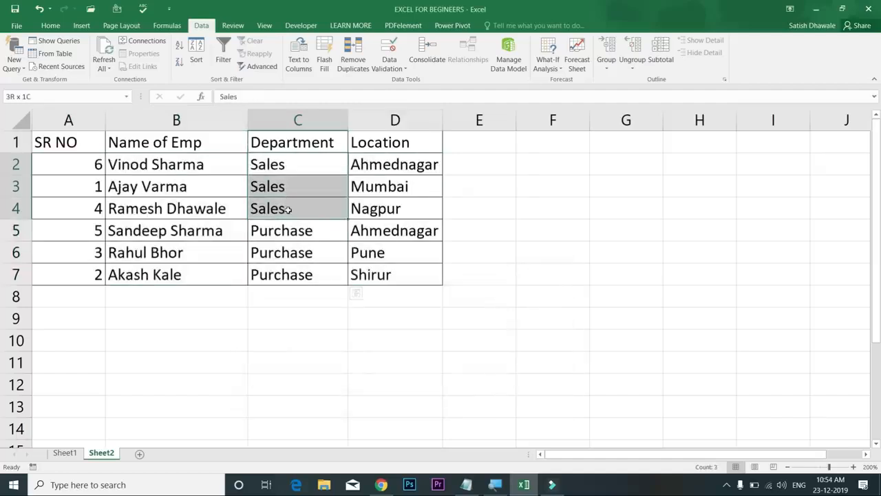
pyautogui.moveTo(295, 238); pyautogui.dragTo(295, 275)
pyautogui.click(303, 172)
pyautogui.moveTo(307, 186); pyautogui.dragTo(417, 207)
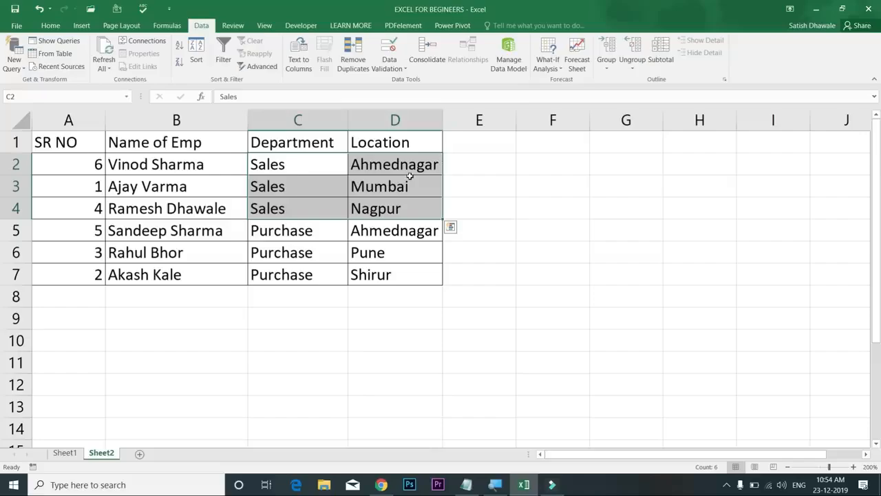
pyautogui.moveTo(402, 236); pyautogui.dragTo(400, 273)
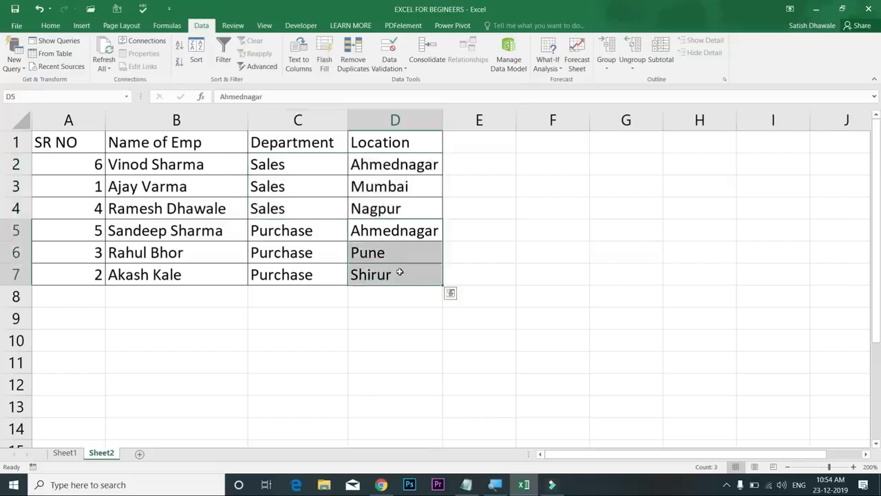
pyautogui.click(393, 247)
pyautogui.click(393, 234)
pyautogui.click(379, 257)
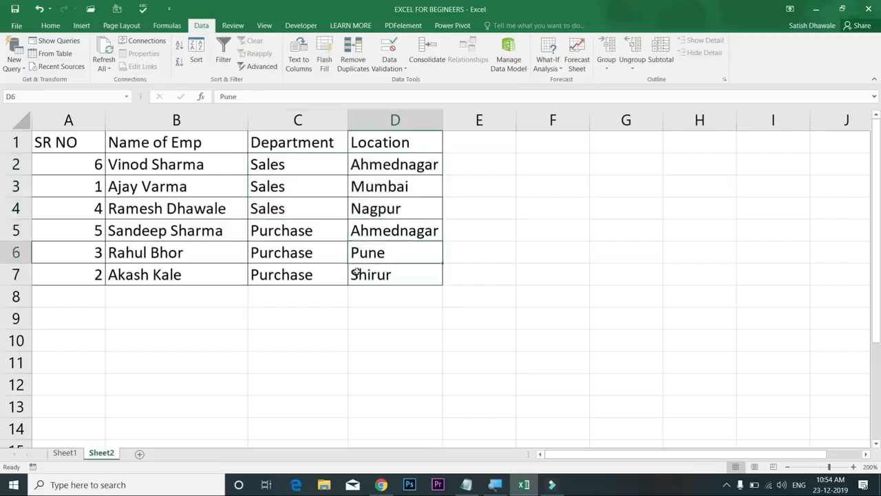
pyautogui.click(365, 277)
pyautogui.moveTo(378, 230); pyautogui.dragTo(289, 276)
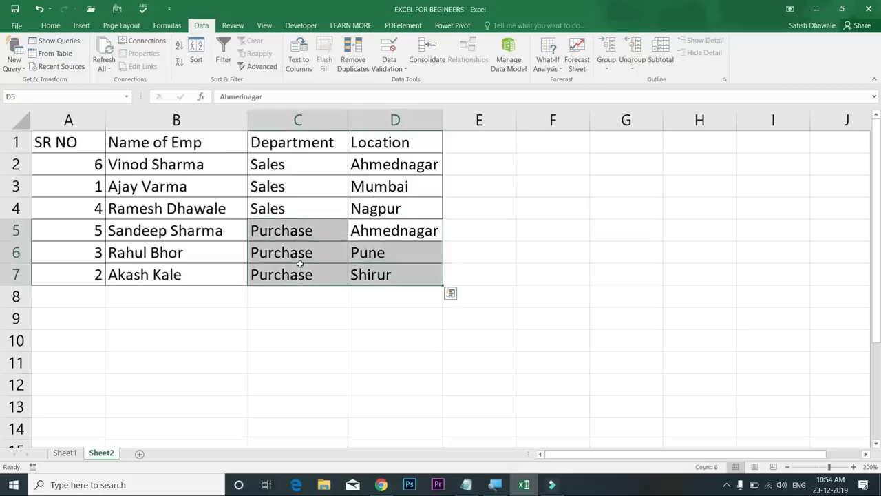
pyautogui.moveTo(375, 227); pyautogui.dragTo(368, 268)
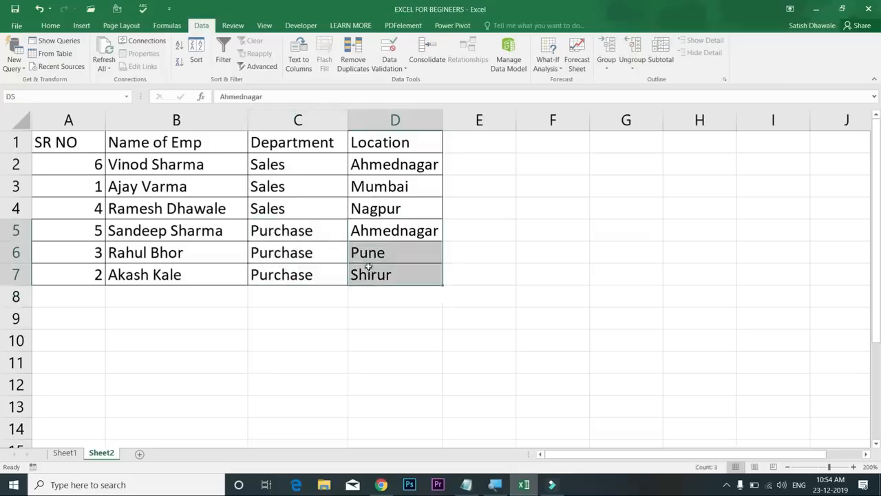
pyautogui.click(299, 152)
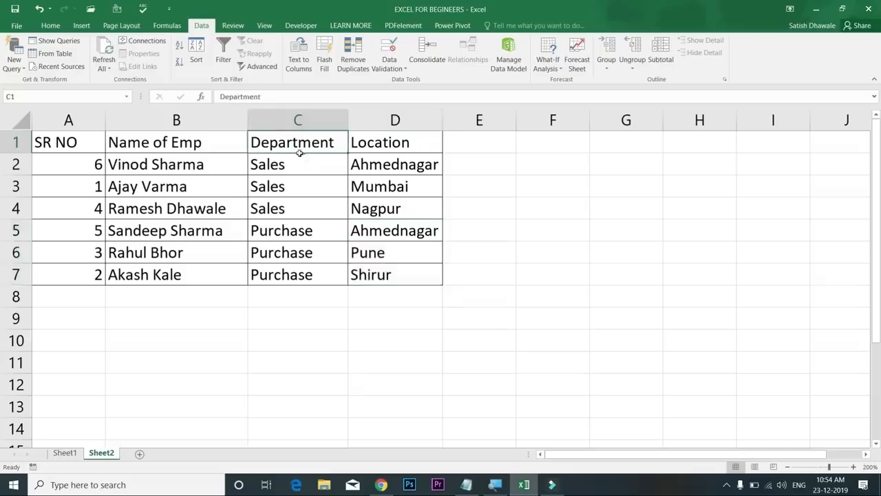
pyautogui.click(196, 51)
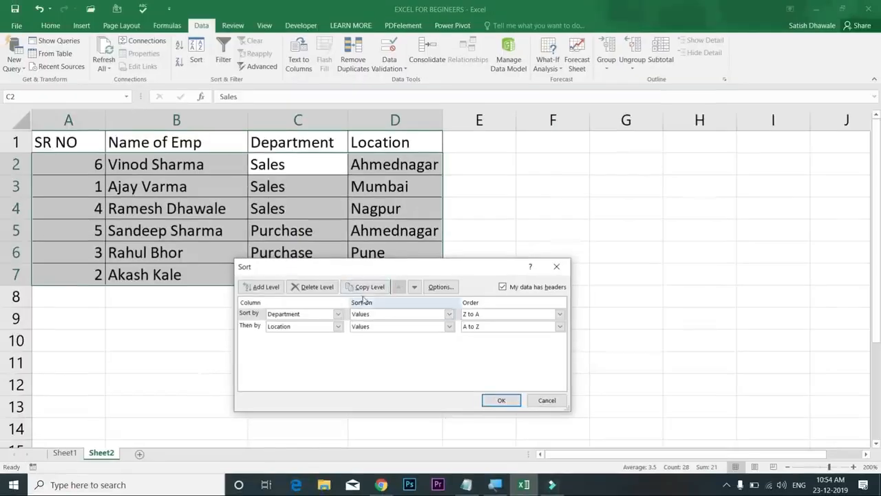
pyautogui.click(366, 286)
pyautogui.click(305, 326)
pyautogui.click(380, 377)
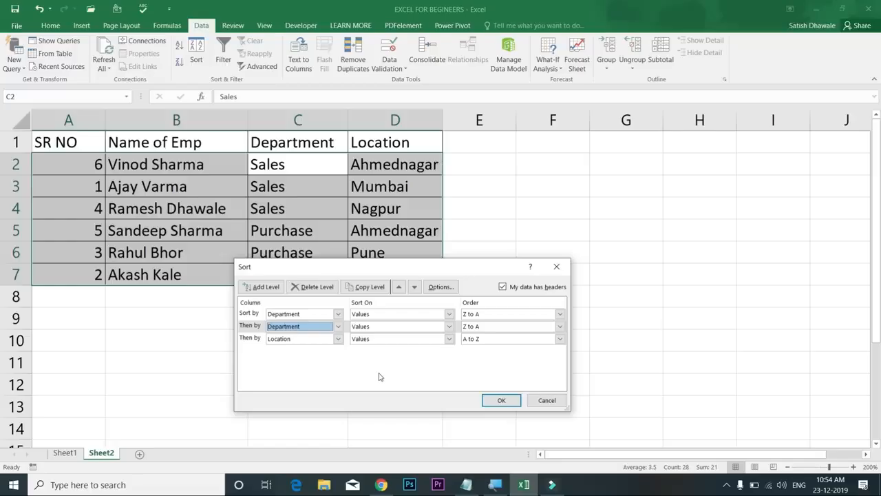
pyautogui.click(535, 403)
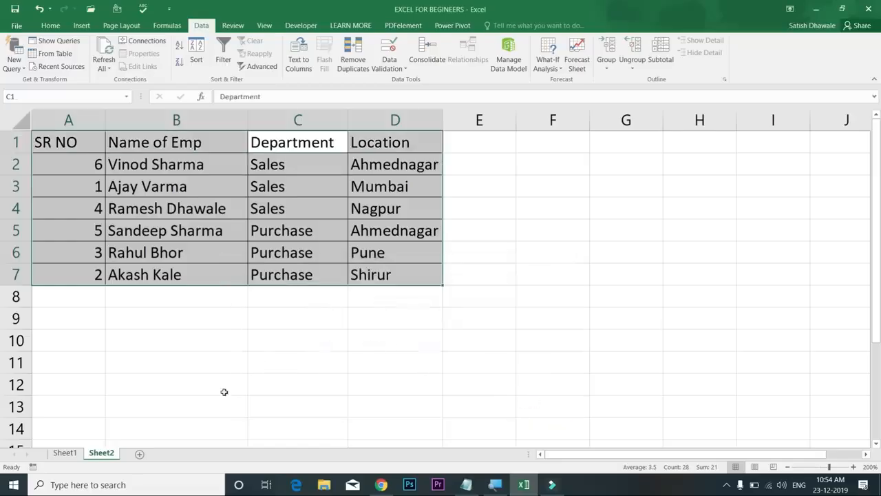
pyautogui.click(227, 386)
pyautogui.click(291, 362)
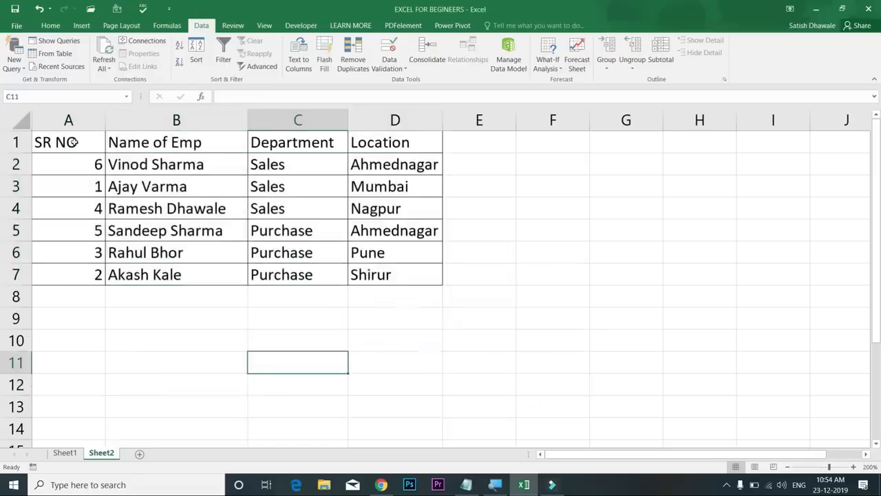
# Copy header row A1:D1 into F10:I10 and autofit column G to fit 'Name of Emp'
pyautogui.moveTo(72, 142); pyautogui.dragTo(353, 142)
pyautogui.hotkey('ctrl', 'c')
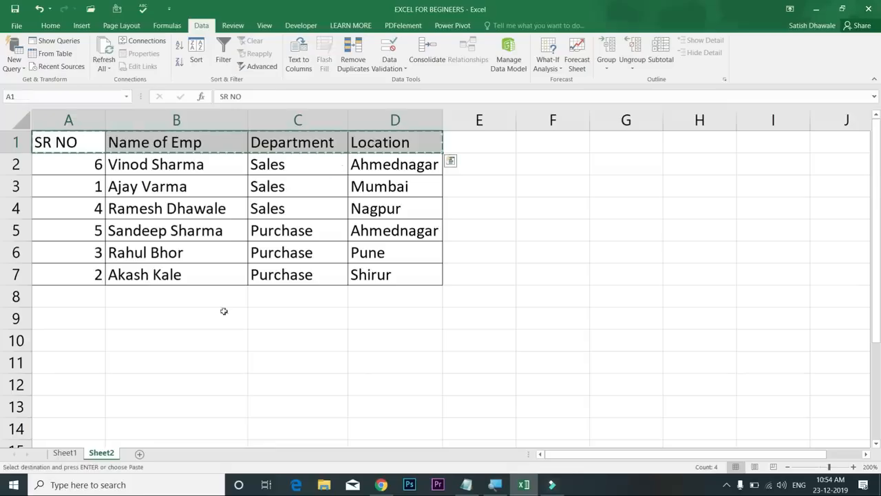
pyautogui.click(553, 340)
pyautogui.hotkey('ctrl', 'v')
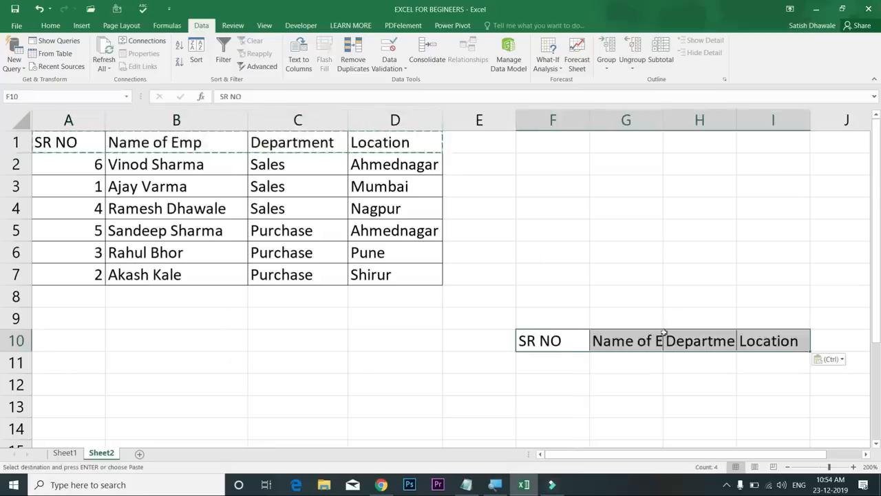
pyautogui.doubleClick(661, 121)
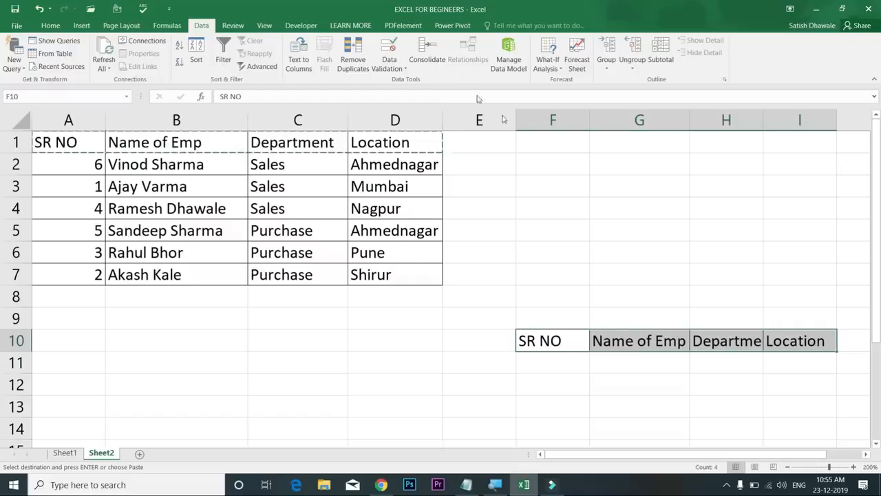
# Set the sort options to left-to-right without case sensitivity, sorting by Row 10
pyautogui.click(197, 60)
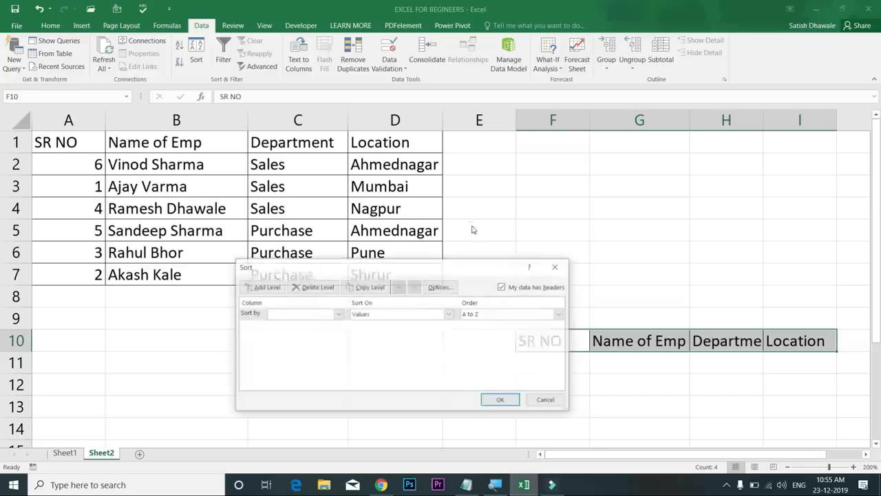
pyautogui.click(440, 287)
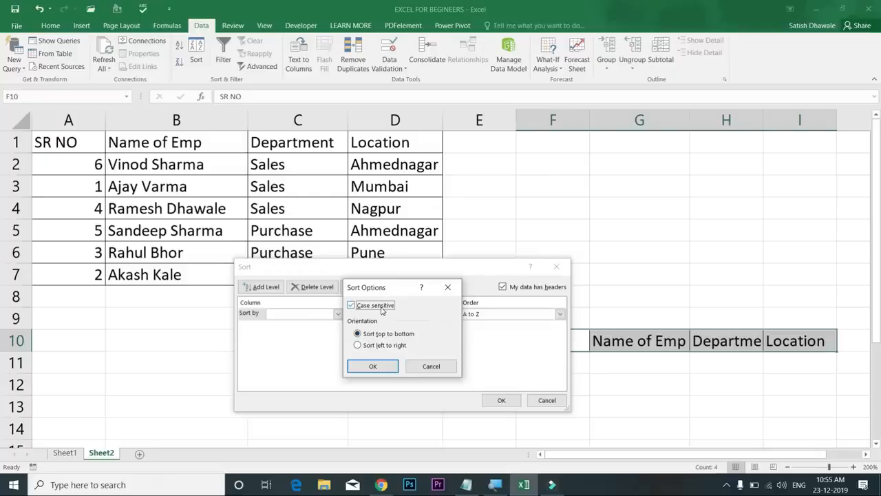
pyautogui.click(380, 311)
pyautogui.click(386, 351)
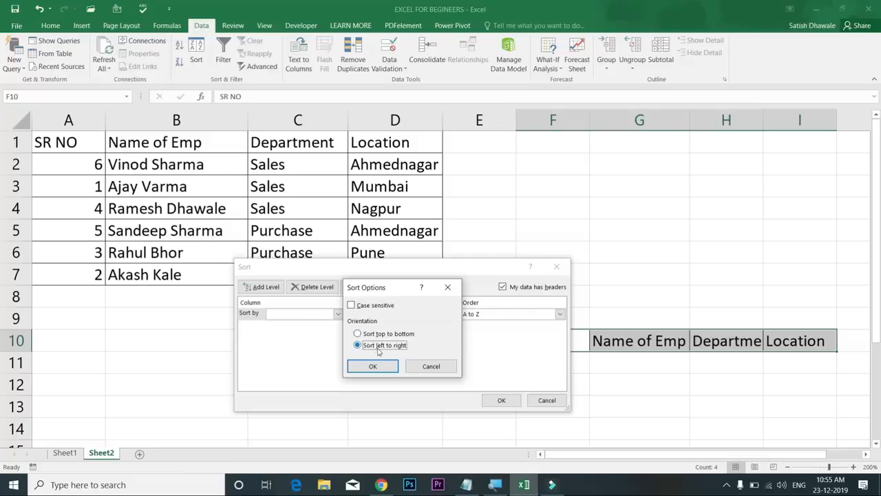
pyautogui.click(377, 366)
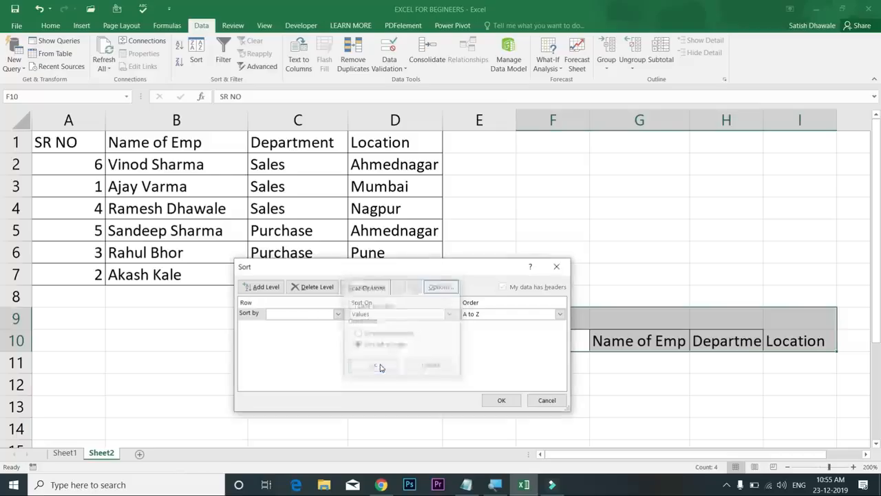
pyautogui.click(502, 400)
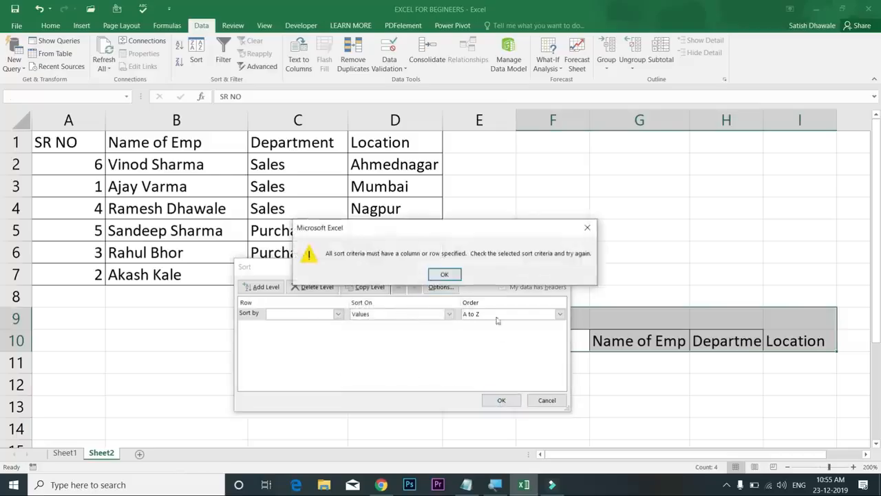
pyautogui.click(445, 275)
pyautogui.click(337, 313)
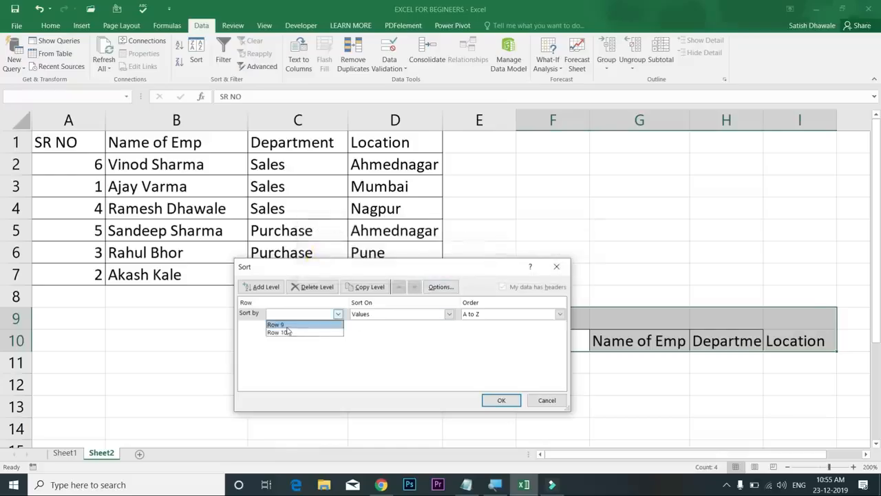
pyautogui.click(288, 332)
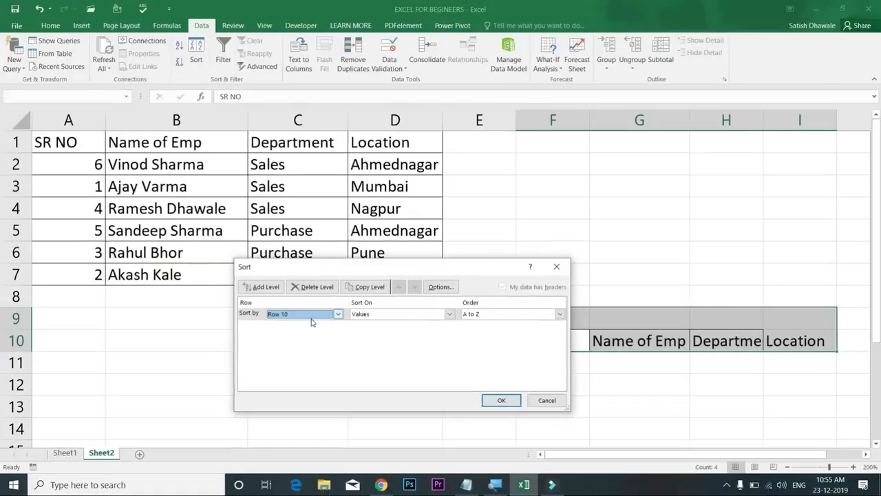
pyautogui.click(501, 400)
# Check the reordered headers in F10:I10 and select that range
pyautogui.click(574, 341)
pyautogui.click(622, 341)
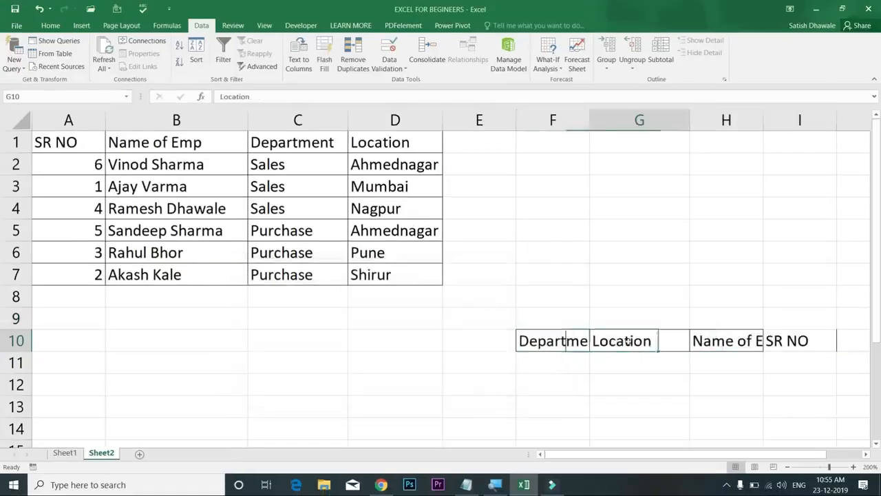
pyautogui.click(721, 342)
pyautogui.click(780, 342)
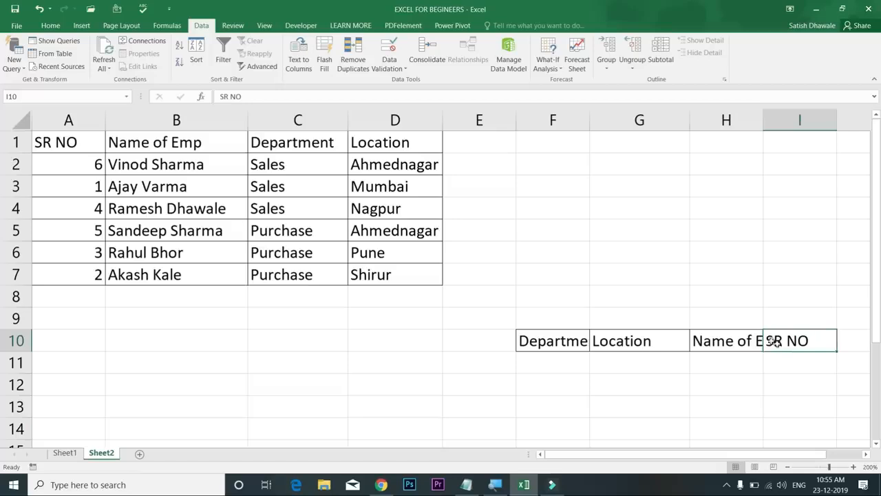
pyautogui.moveTo(787, 342); pyautogui.dragTo(552, 343)
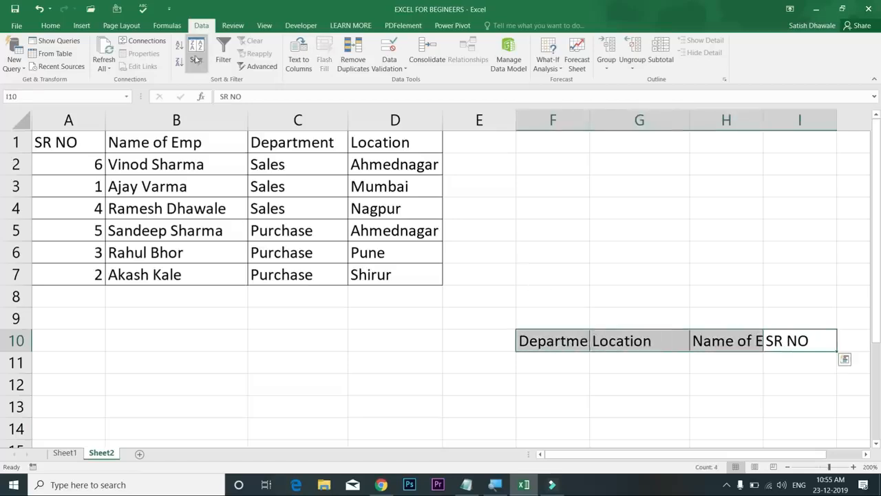
# Turn case-sensitive sorting back on, close the sort settings, and go to Sheet1
pyautogui.click(441, 286)
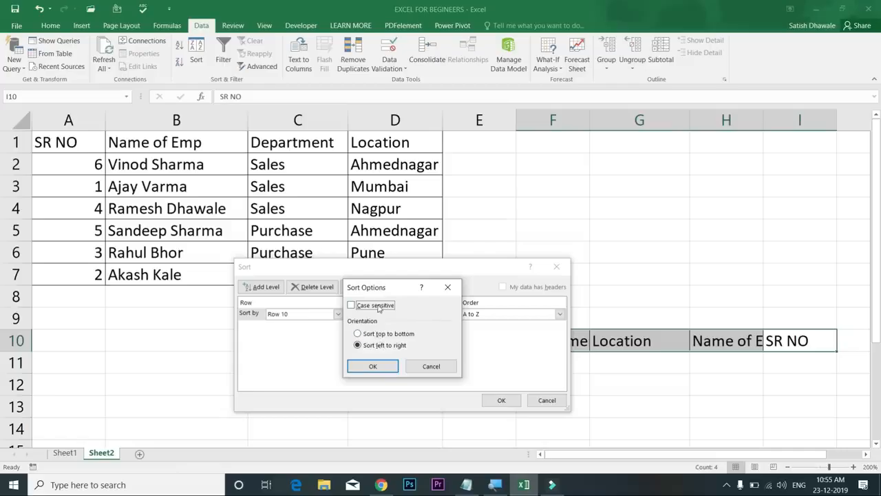
pyautogui.click(377, 308)
pyautogui.click(448, 286)
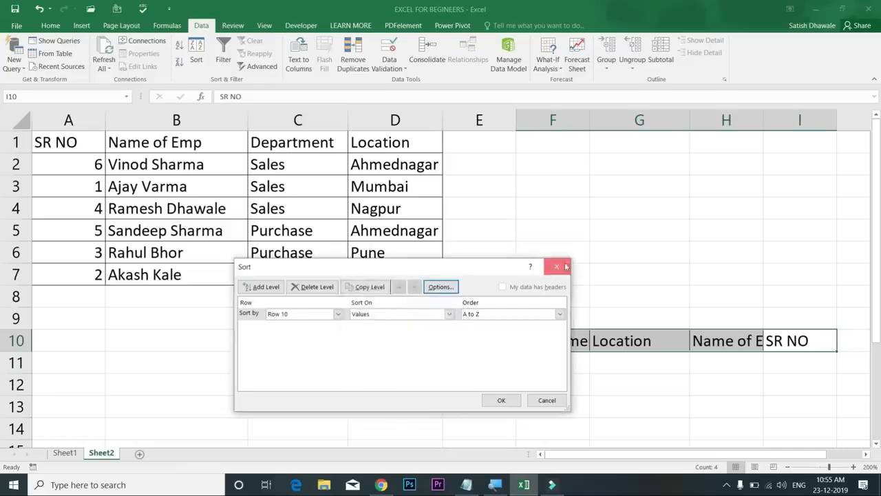
pyautogui.click(557, 266)
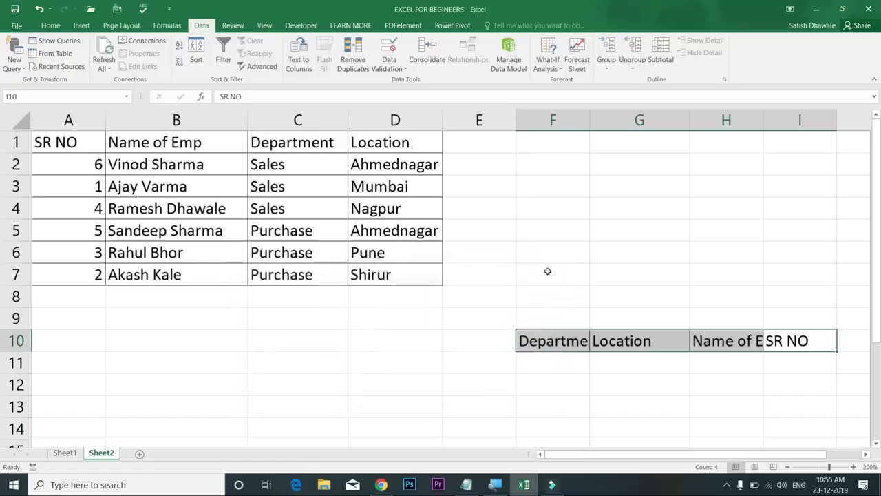
pyautogui.click(65, 453)
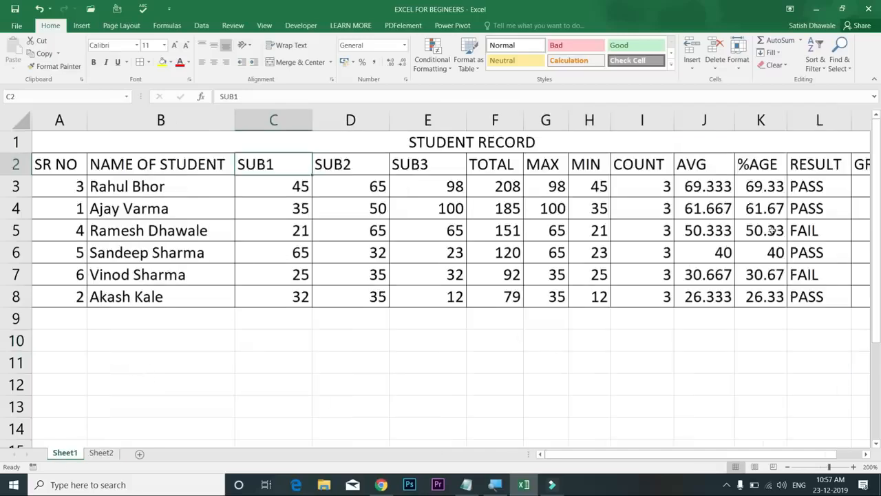
# Clear the PASS/FAIL values from the RESULT column L3:L8
pyautogui.moveTo(822, 184); pyautogui.dragTo(618, 284)
pyautogui.press('Delete')
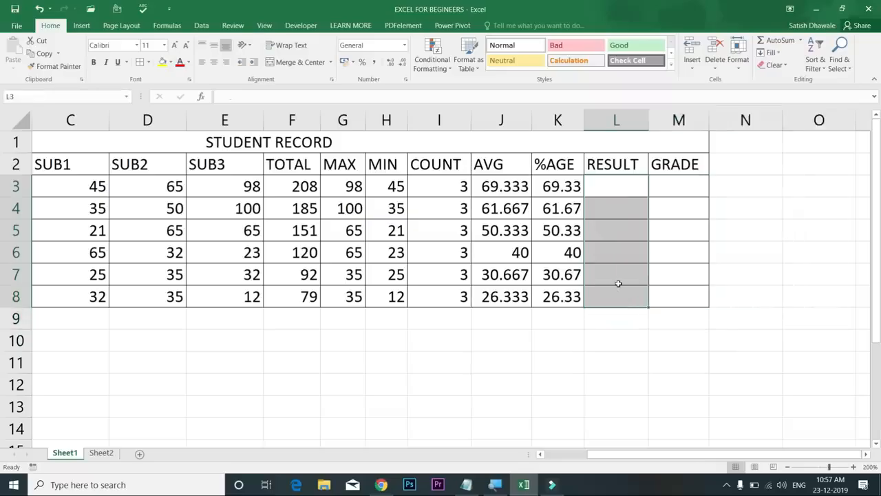
pyautogui.press('Up')
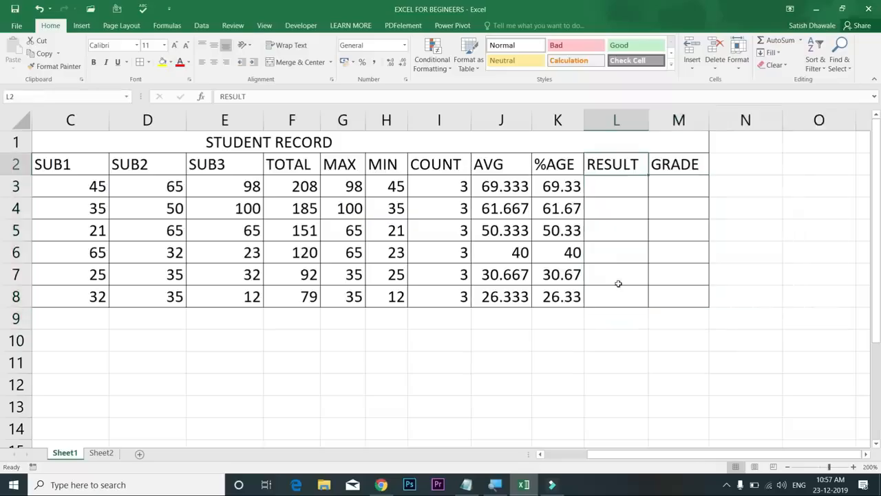
pyautogui.press('Down')
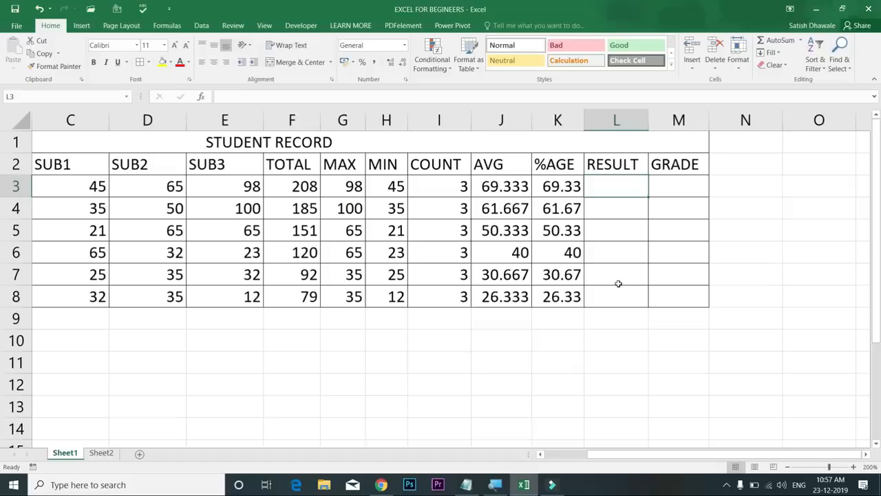
# Select the SUB1, SUB2 and SUB3 mark columns, then the first three students' mark rows
pyautogui.moveTo(86, 182); pyautogui.dragTo(90, 298)
pyautogui.moveTo(150, 190); pyautogui.dragTo(172, 297)
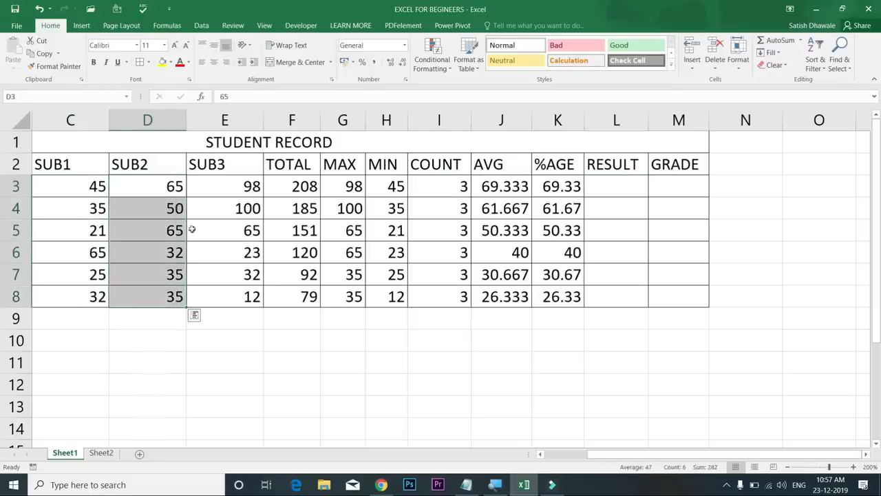
pyautogui.moveTo(210, 196); pyautogui.dragTo(212, 298)
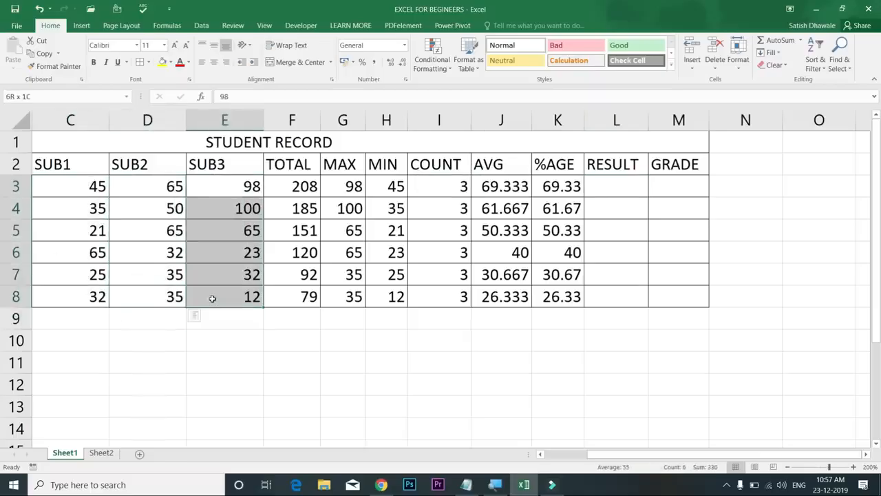
pyautogui.moveTo(84, 184); pyautogui.dragTo(231, 184)
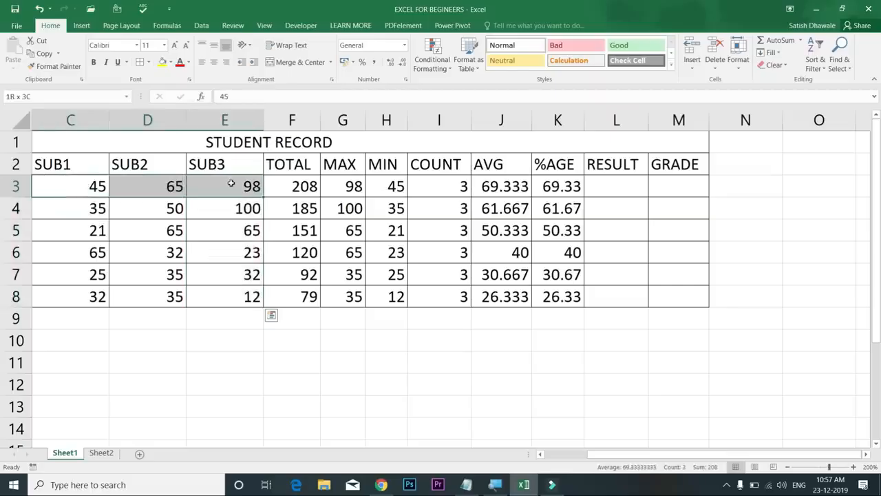
pyautogui.moveTo(76, 210); pyautogui.dragTo(300, 210)
pyautogui.moveTo(78, 228); pyautogui.dragTo(217, 231)
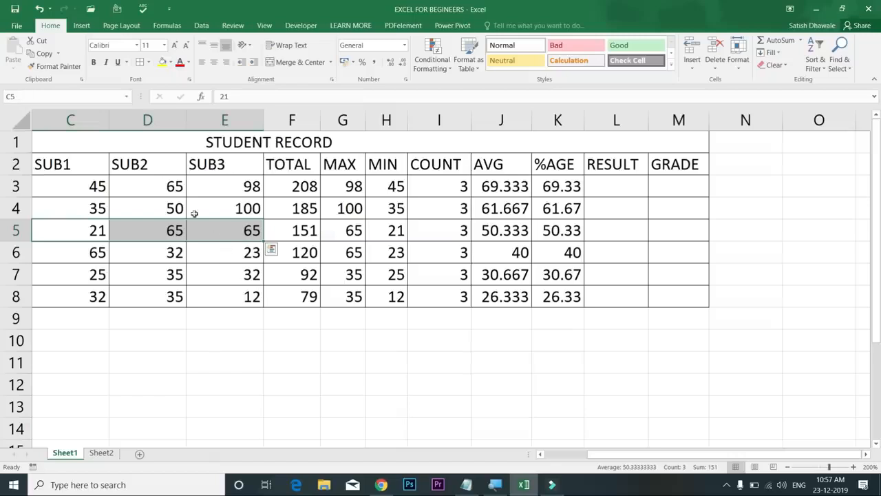
# Pick individual SUB1, SUB2 and SUB3 mark cells of the third to fifth students
pyautogui.click(79, 166)
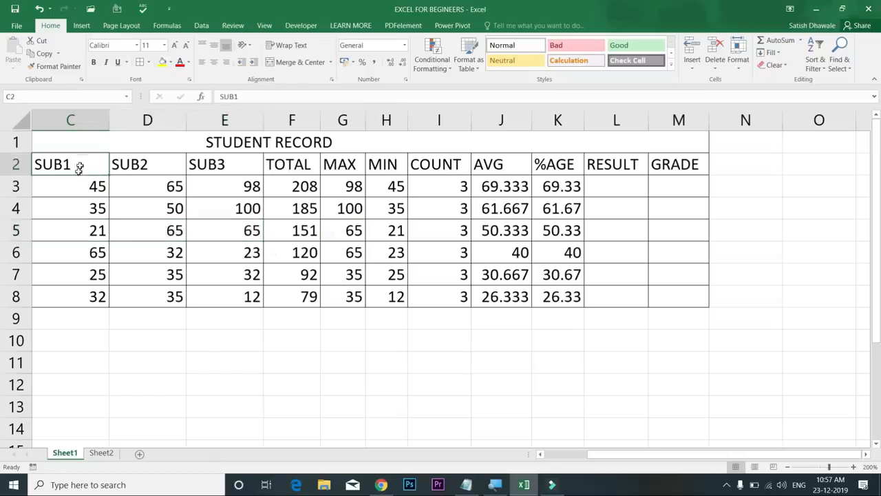
pyautogui.click(87, 232)
pyautogui.click(169, 234)
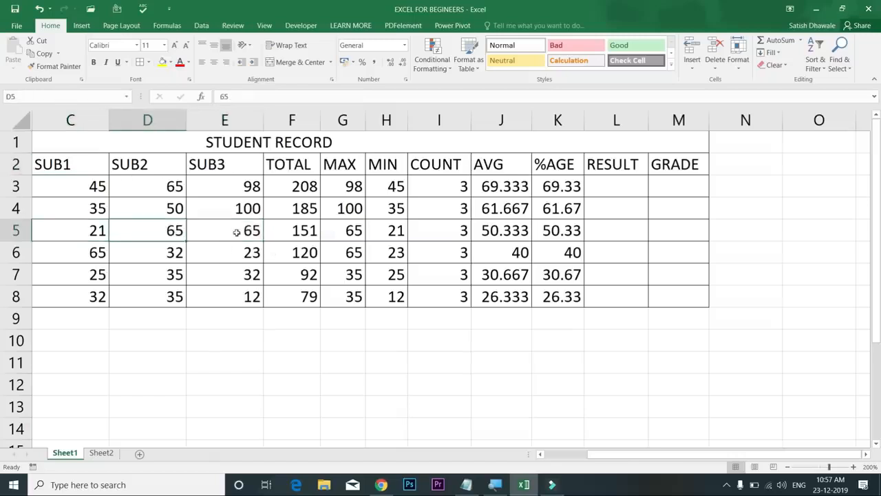
pyautogui.click(211, 255)
pyautogui.click(172, 254)
pyautogui.click(169, 272)
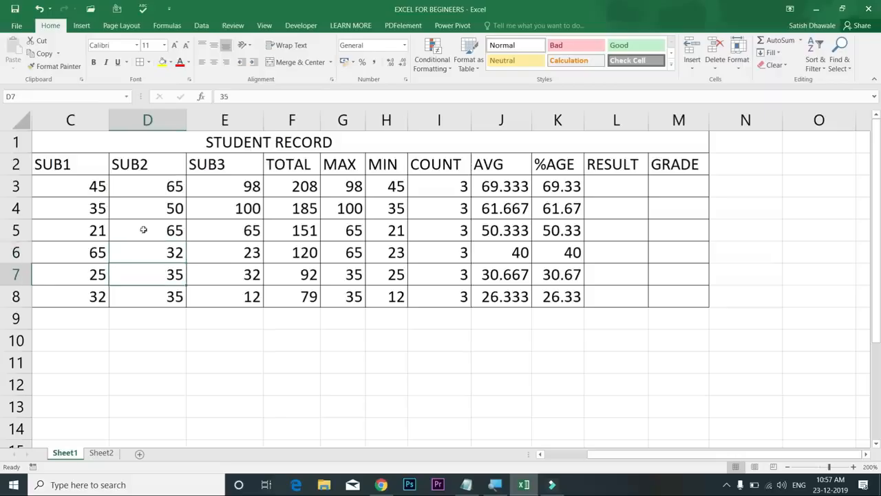
# Select the first student's three subject marks, then pick empty cell F11
pyautogui.moveTo(88, 187); pyautogui.dragTo(194, 191)
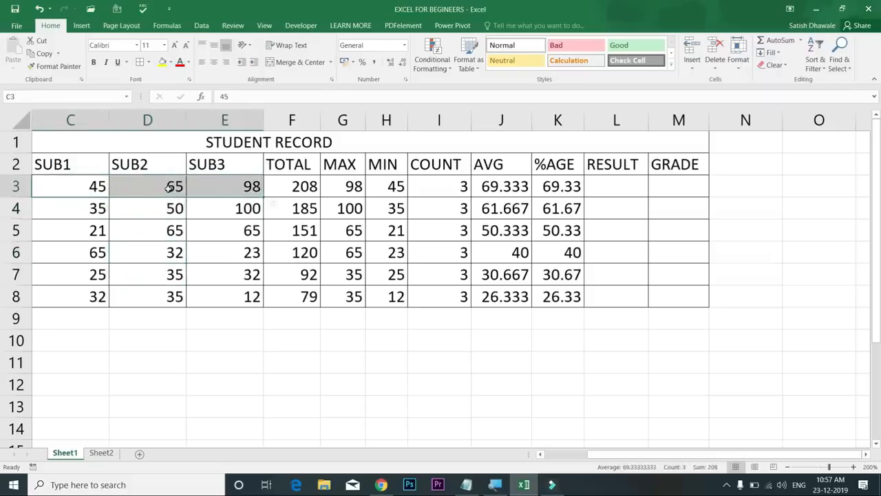
pyautogui.click(85, 184)
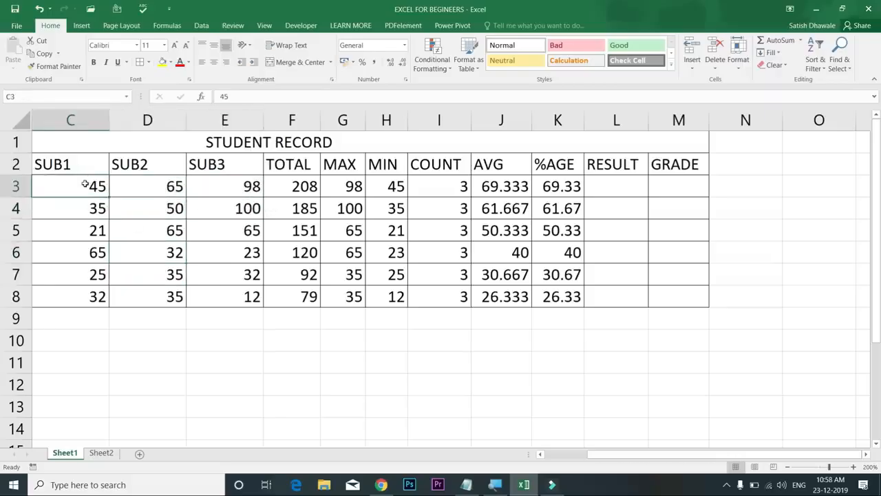
pyautogui.click(146, 187)
pyautogui.click(200, 189)
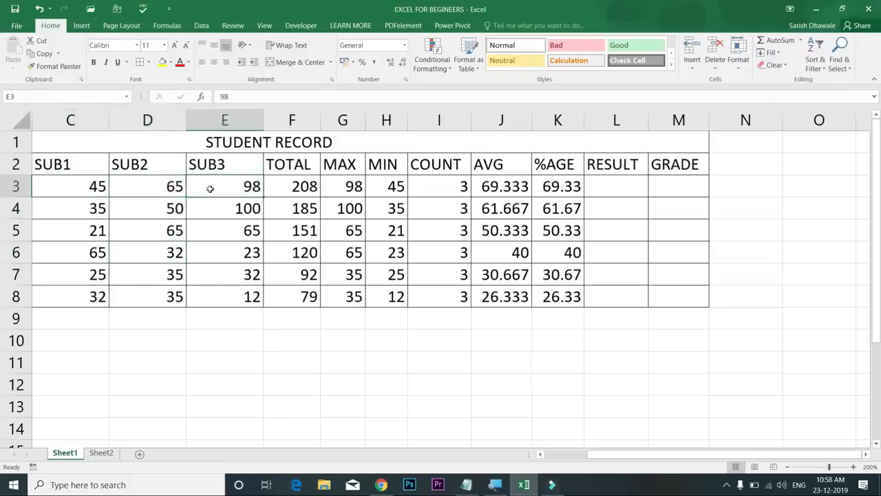
pyautogui.moveTo(88, 185); pyautogui.dragTo(220, 187)
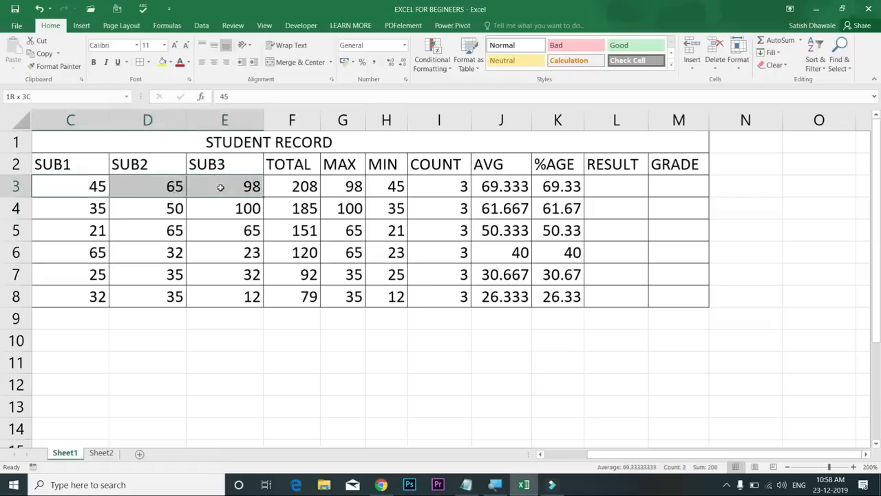
pyautogui.moveTo(221, 187); pyautogui.dragTo(220, 188)
pyautogui.click(275, 369)
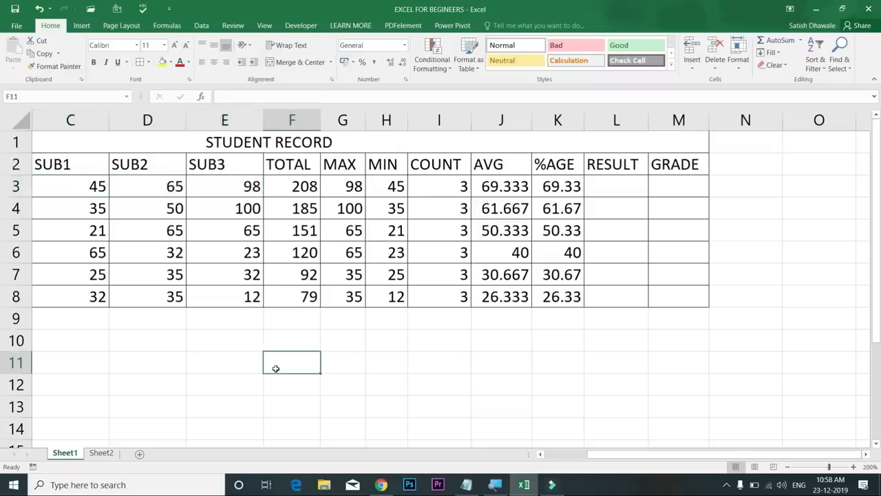
# Enter the labels IF, IF..AND, IF...OF and IF...IF down F11:F14
pyautogui.write('IF')
pyautogui.press('Return')
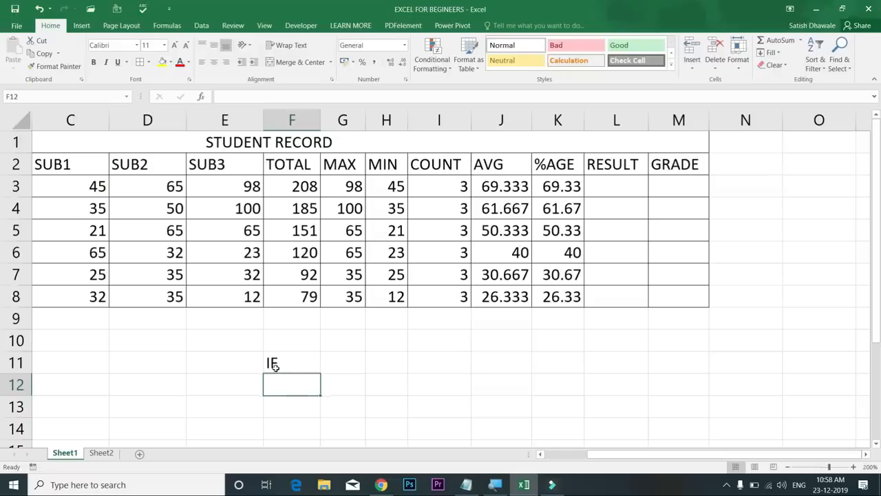
pyautogui.write('IF..ANE')
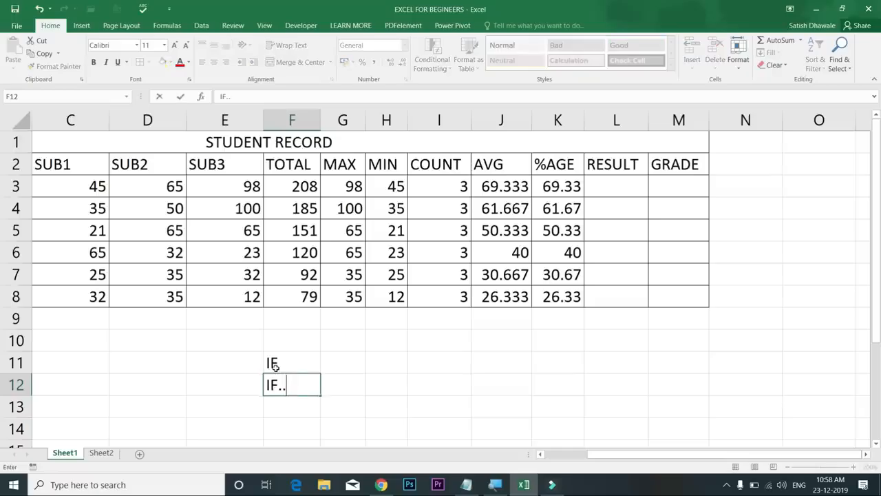
pyautogui.press('BackSpace')
pyautogui.write('D')
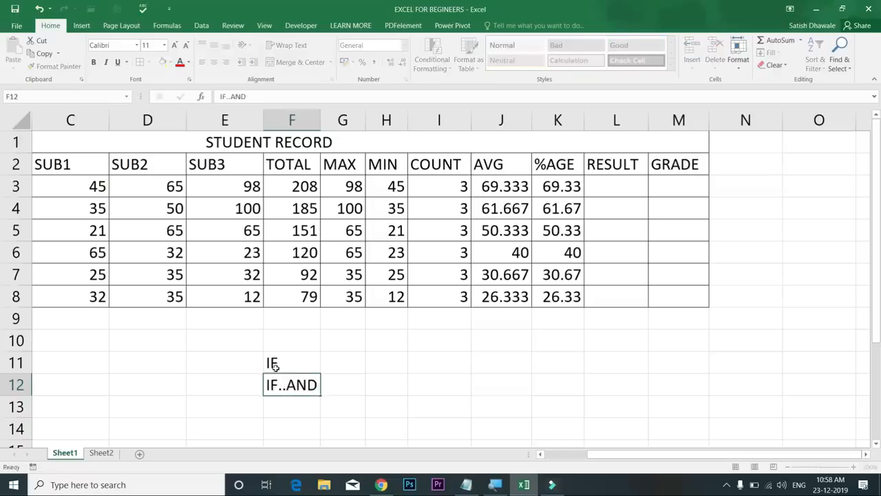
pyautogui.press('Return')
pyautogui.write('IF...OF')
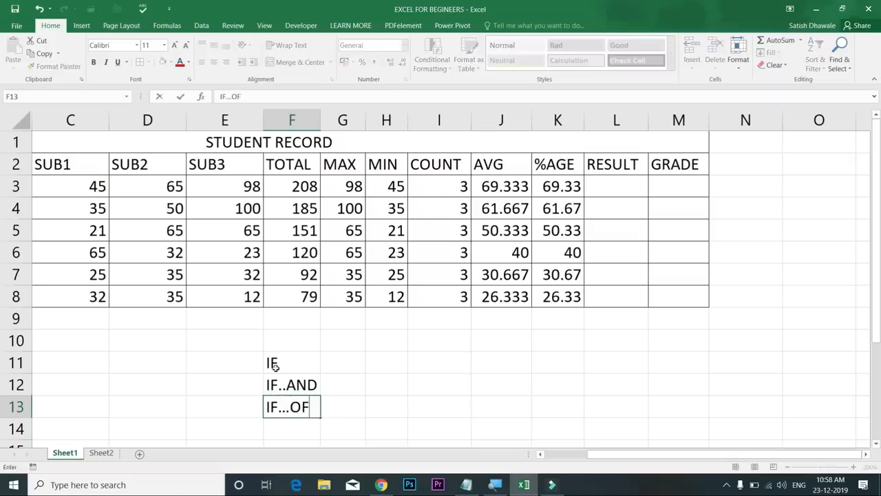
pyautogui.press('Return')
pyautogui.write('IF')
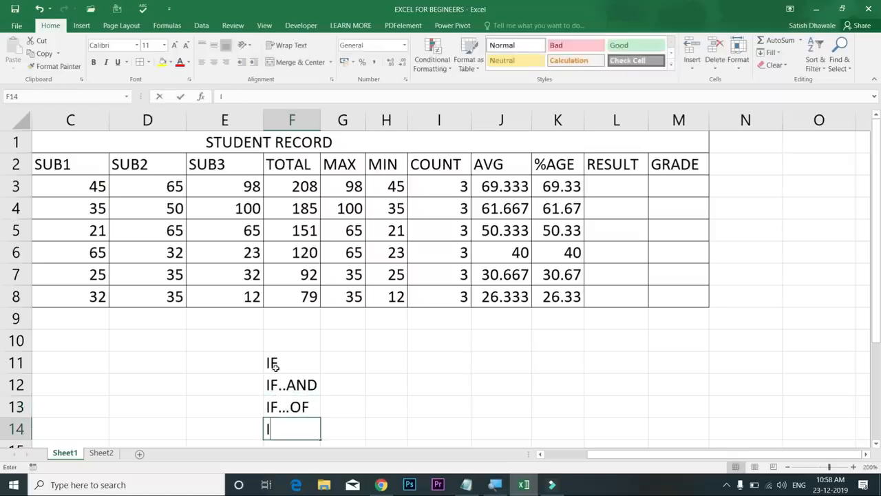
pyautogui.write('...IF')
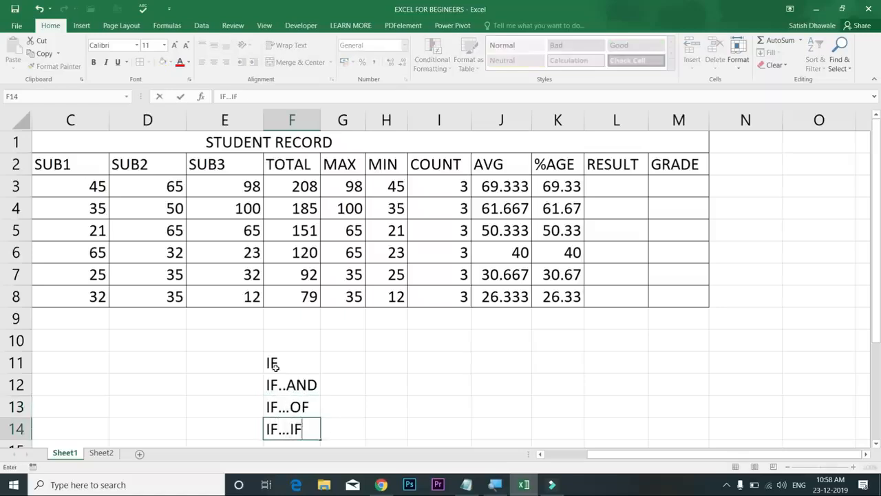
pyautogui.press('Return')
# Select the four IF labels, then pick empty cell I12
pyautogui.click(313, 340)
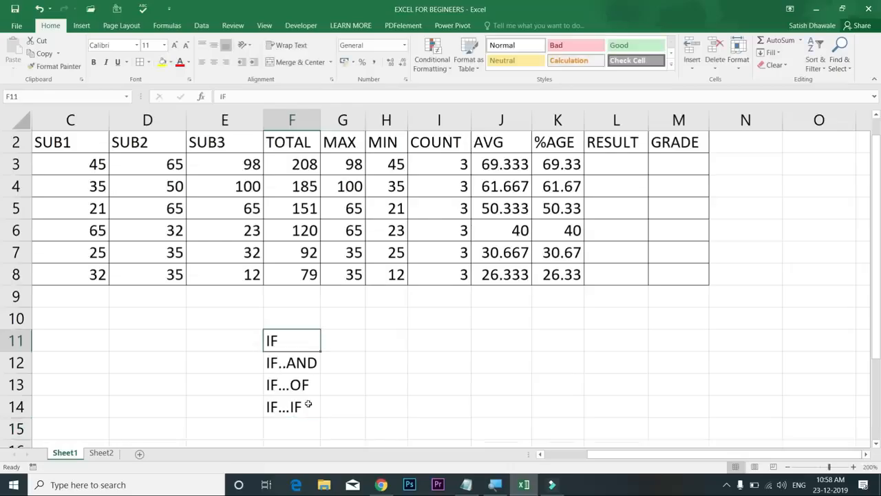
pyautogui.click(308, 410)
pyautogui.moveTo(301, 346); pyautogui.dragTo(294, 407)
pyautogui.click(298, 338)
pyautogui.click(429, 365)
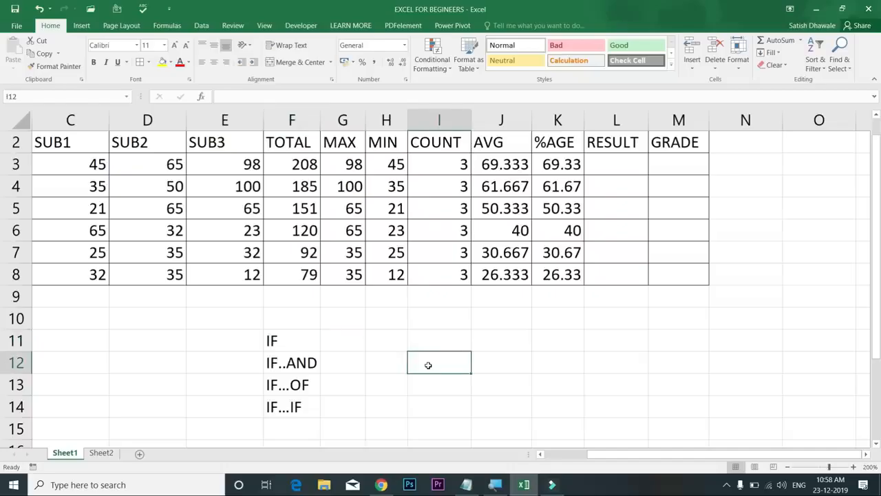
# Enter the heading SCHOLLERSHIP in I11 and the score 46 in I12
pyautogui.press('Up')
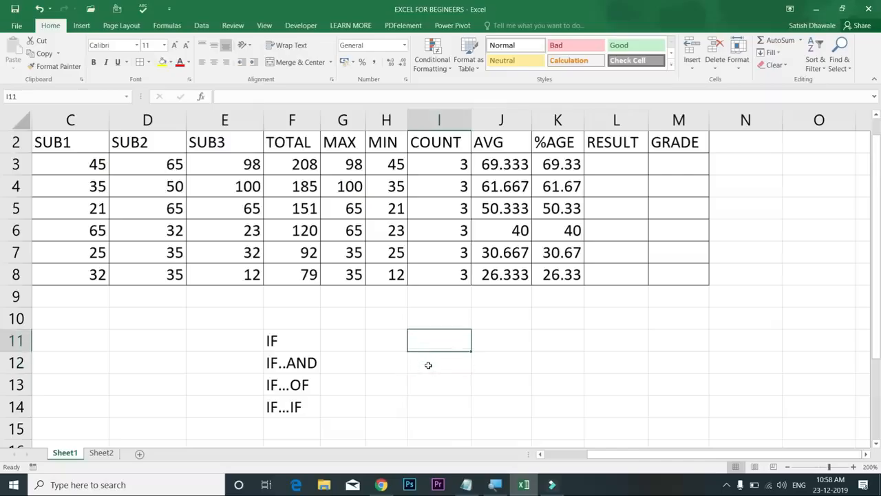
pyautogui.write('SCHOLLERSHIP')
pyautogui.press('Return')
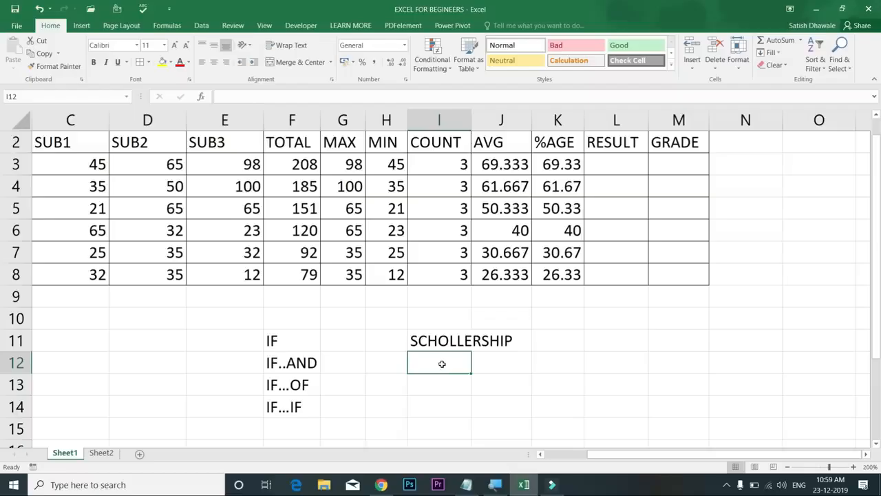
pyautogui.write('46')
pyautogui.press('Tab')
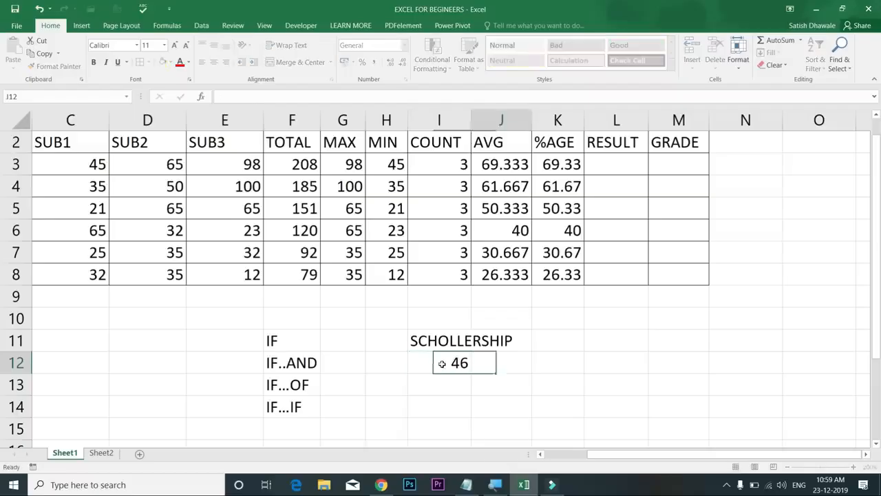
# Autofit column I to the SCHOLLERSHIP heading and select J12
pyautogui.press('Left')
pyautogui.press('Left')
pyautogui.press('Right')
pyautogui.press('Right')
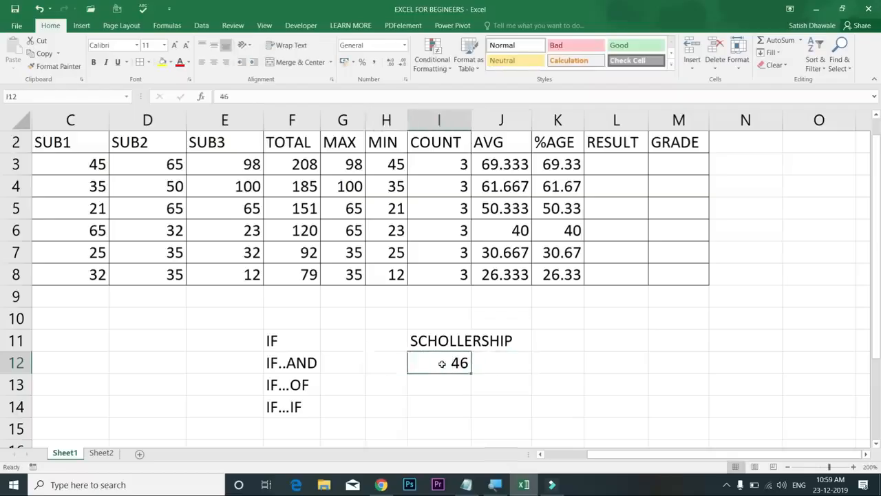
pyautogui.press('Left')
pyautogui.press('Right')
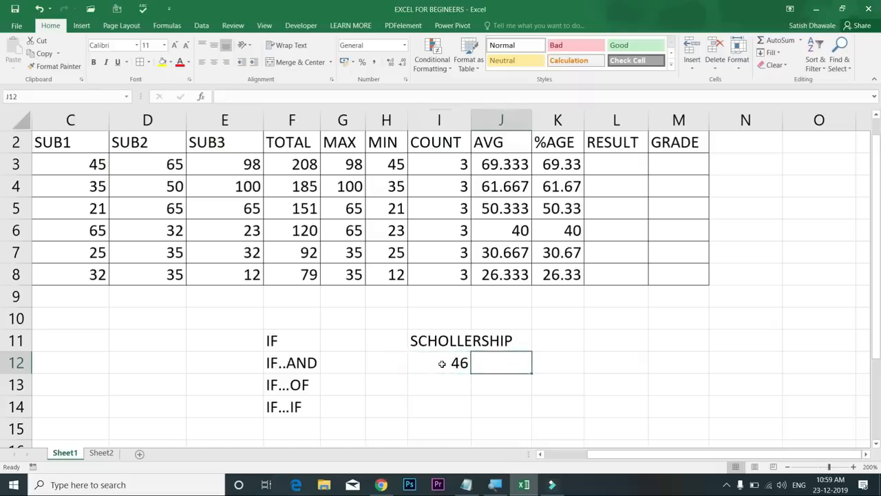
pyautogui.doubleClick(471, 121)
pyautogui.click(484, 363)
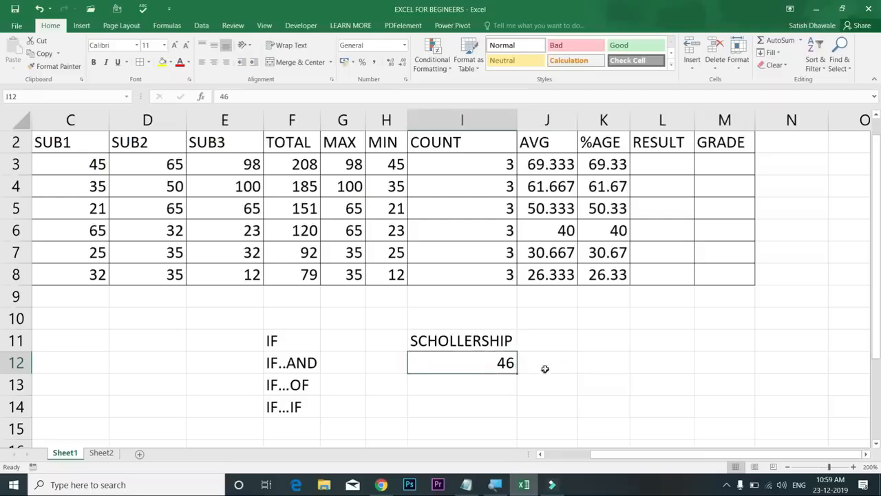
pyautogui.click(553, 362)
pyautogui.click(501, 363)
pyautogui.click(548, 364)
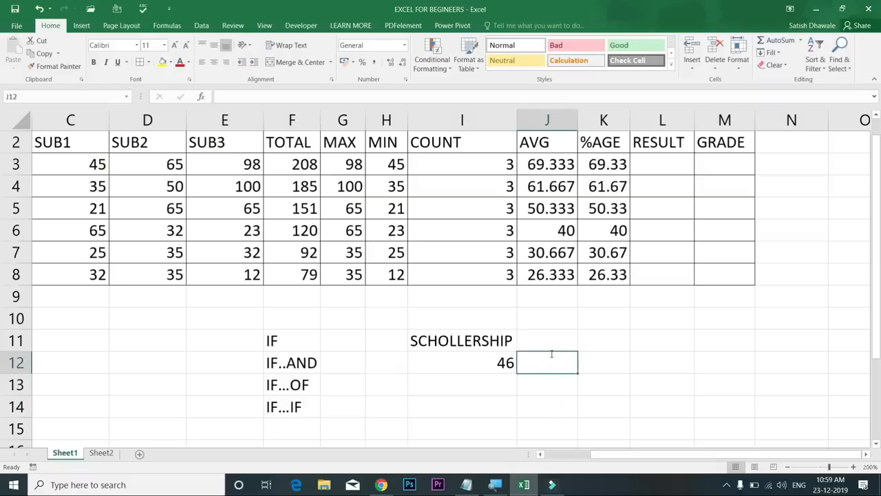
# Enter =IF(I12>=35,"PASS","FAIL") in J12
pyautogui.write('=IF')
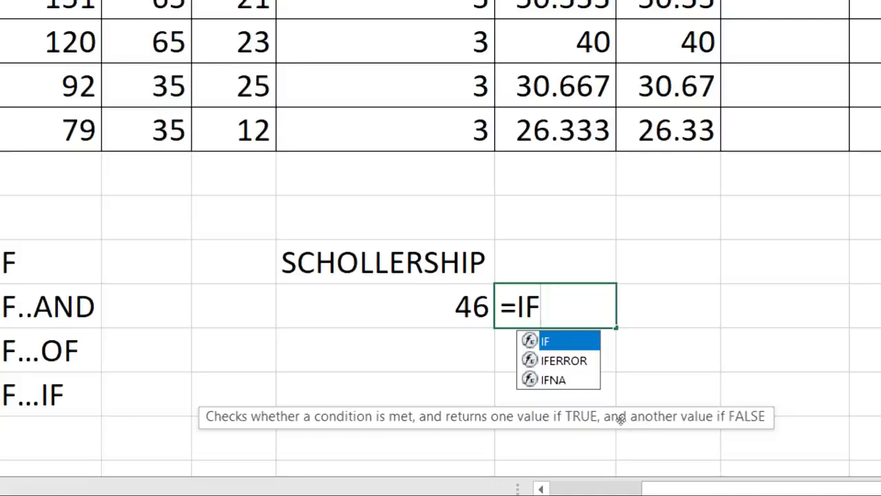
pyautogui.write('(')
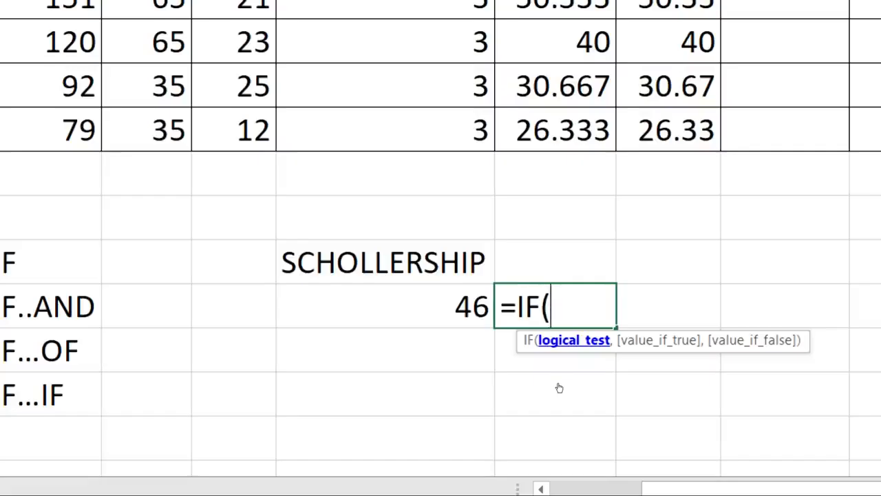
pyautogui.press('Left')
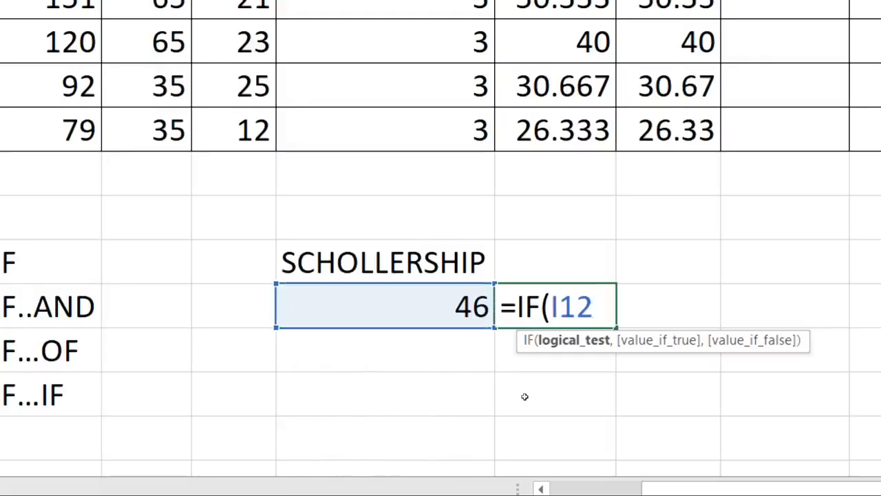
pyautogui.write('>=35')
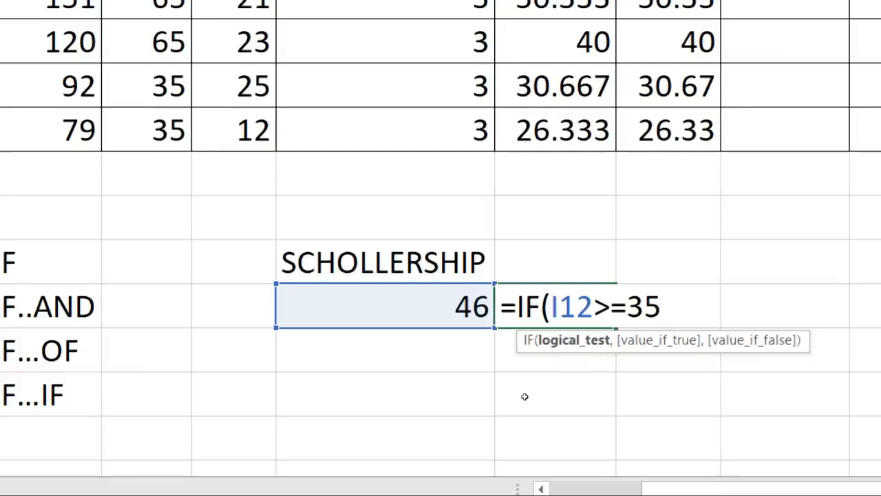
pyautogui.write(',')
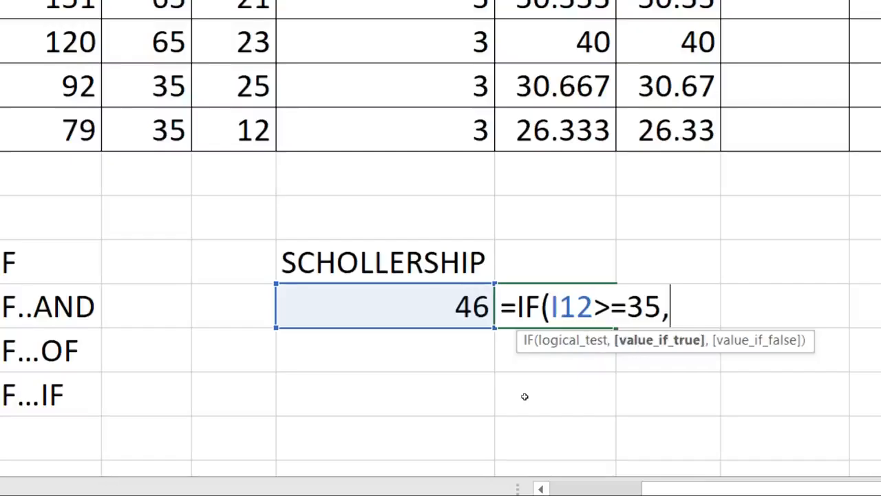
pyautogui.write('"PASS"')
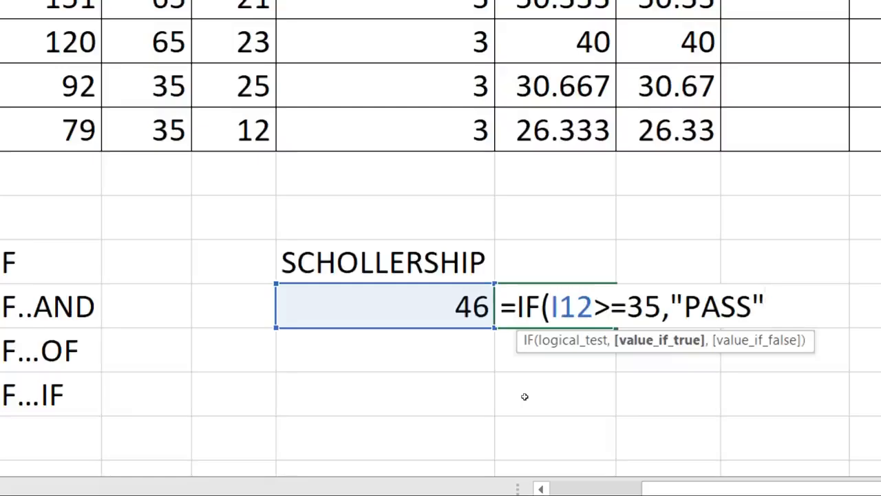
pyautogui.write(',')
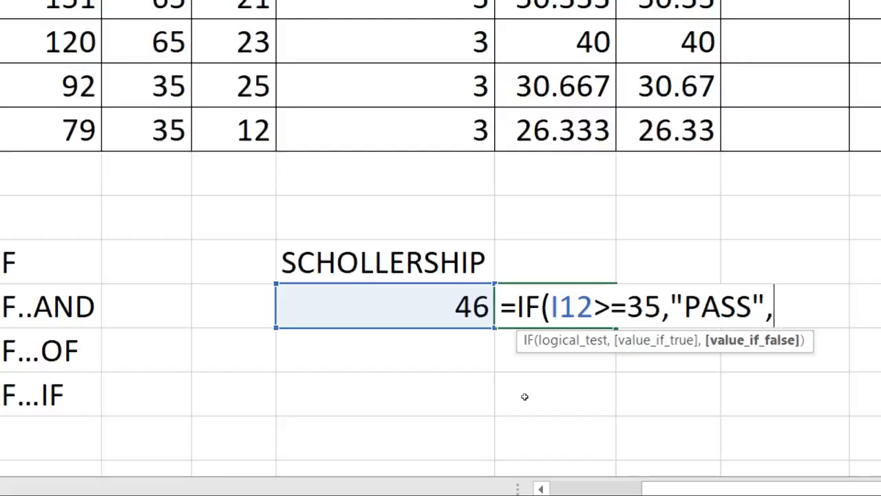
pyautogui.press('BackSpace')
pyautogui.press('BackSpace')
pyautogui.press('BackSpace')
pyautogui.press('BackSpace')
pyautogui.press('BackSpace')
pyautogui.press('BackSpace')
pyautogui.press('BackSpace')
pyautogui.press('BackSpace')
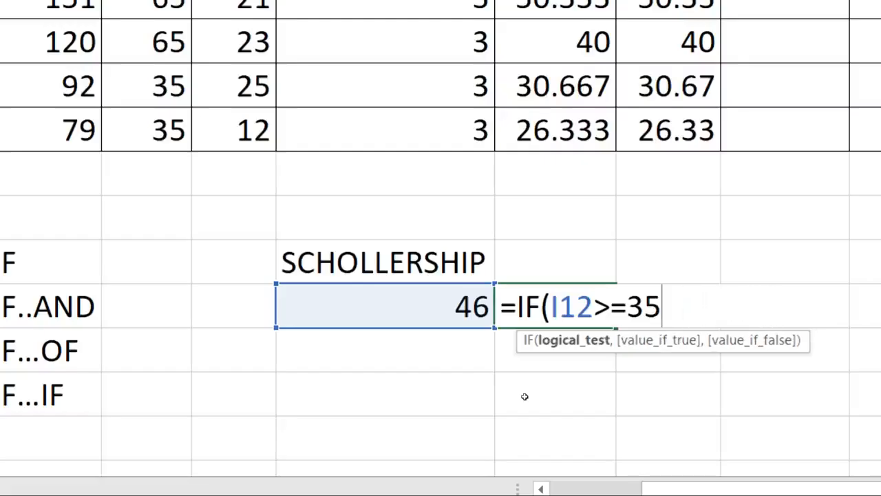
pyautogui.write(',')
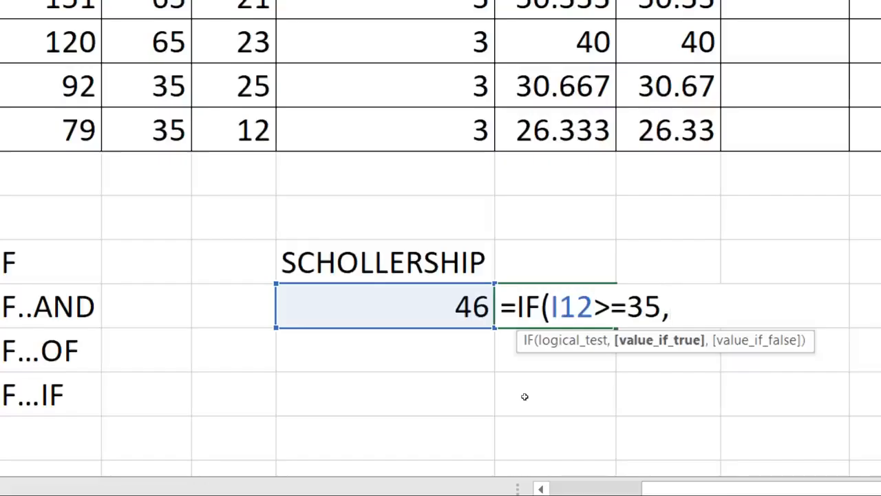
pyautogui.write('"PASS"')
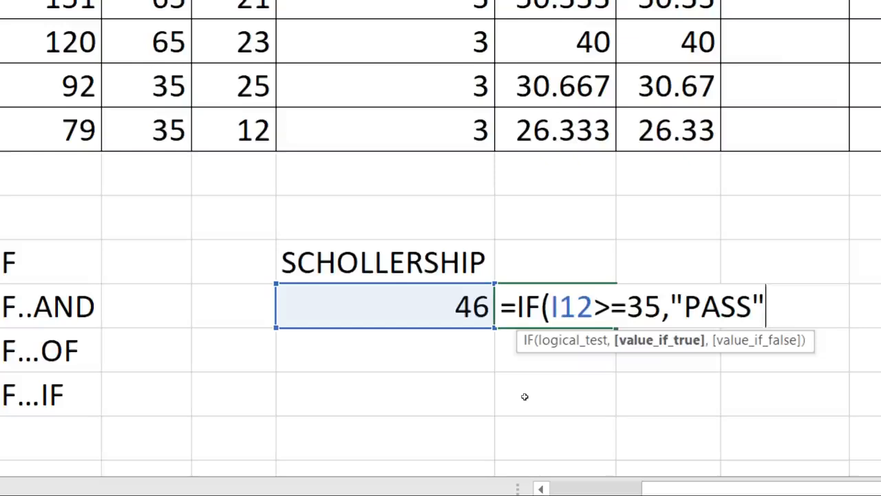
pyautogui.write(',')
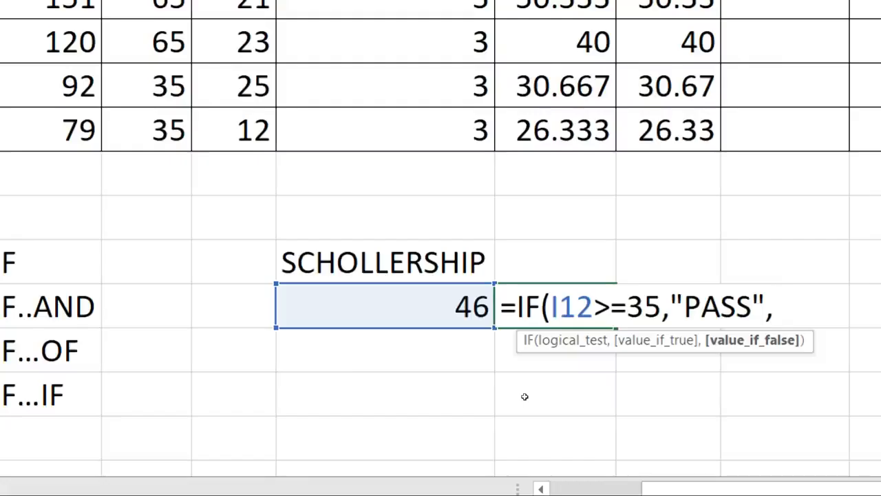
pyautogui.write('"FAIL')
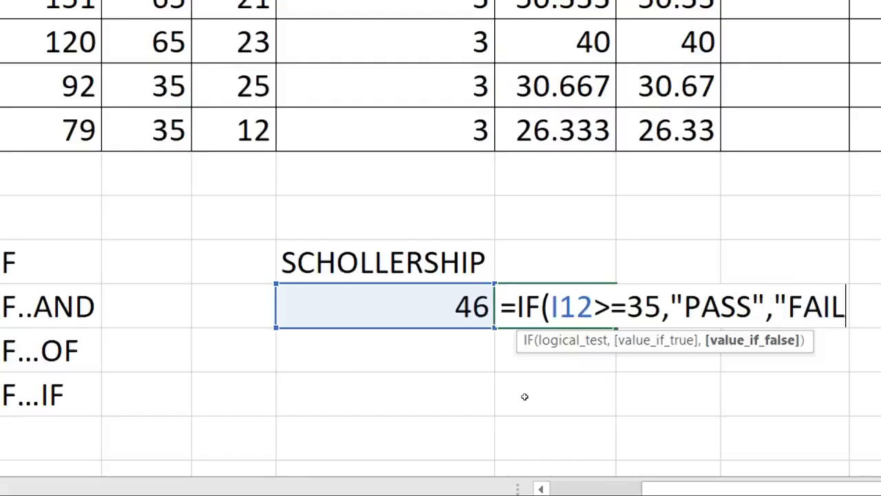
pyautogui.write('"')
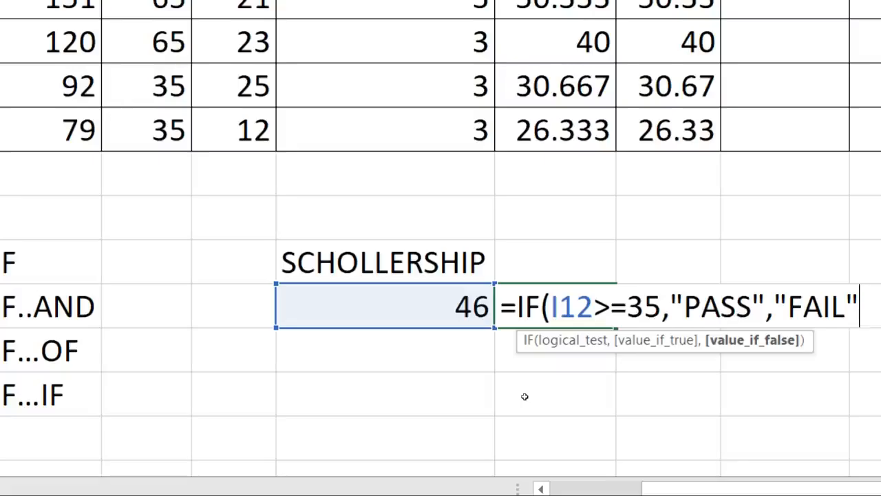
pyautogui.press('Return')
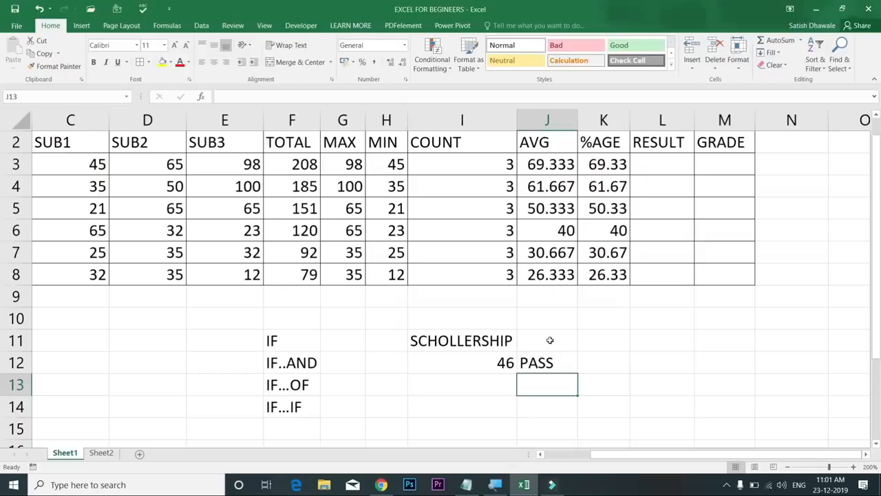
# Try the test scores 34 and 35 in I12
pyautogui.click(547, 346)
pyautogui.click(484, 366)
pyautogui.write('34')
pyautogui.press('Return')
pyautogui.press('Up')
pyautogui.write('35')
pyautogui.press('Return')
pyautogui.press('Up')
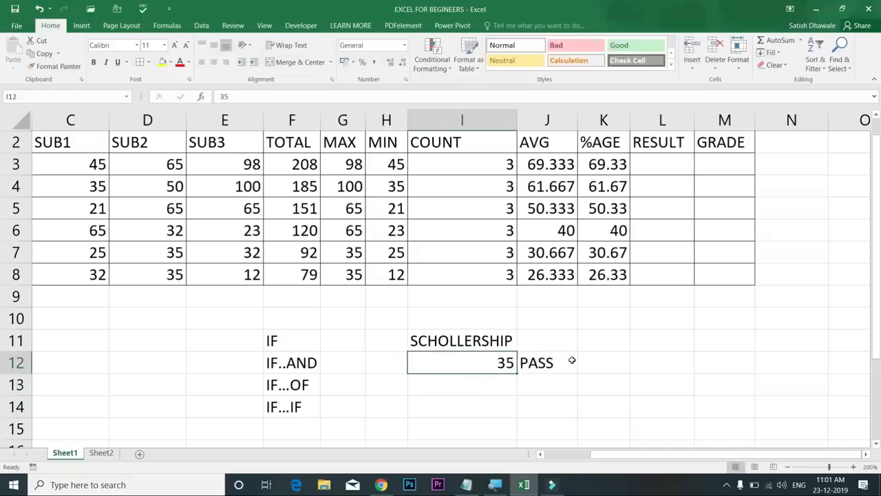
# Inspect the >=35 condition in J12's formula, then set the score in I12 to 32
pyautogui.doubleClick(552, 363)
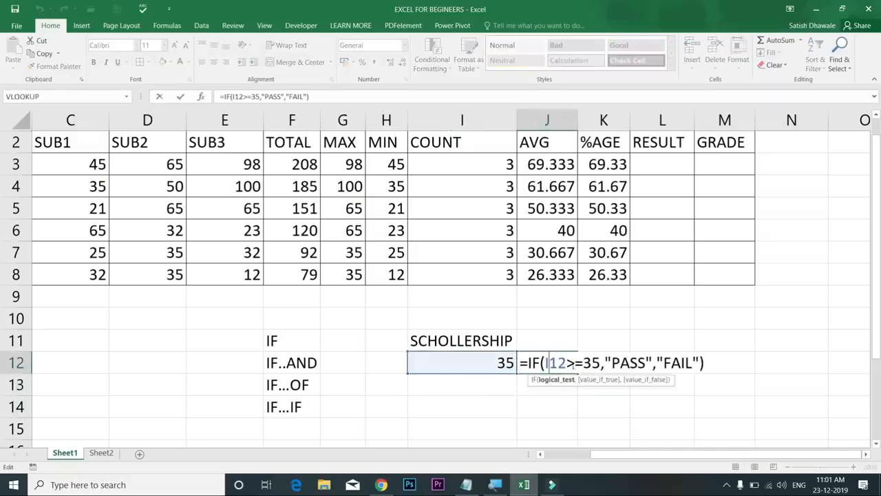
pyautogui.moveTo(576, 363); pyautogui.dragTo(600, 363)
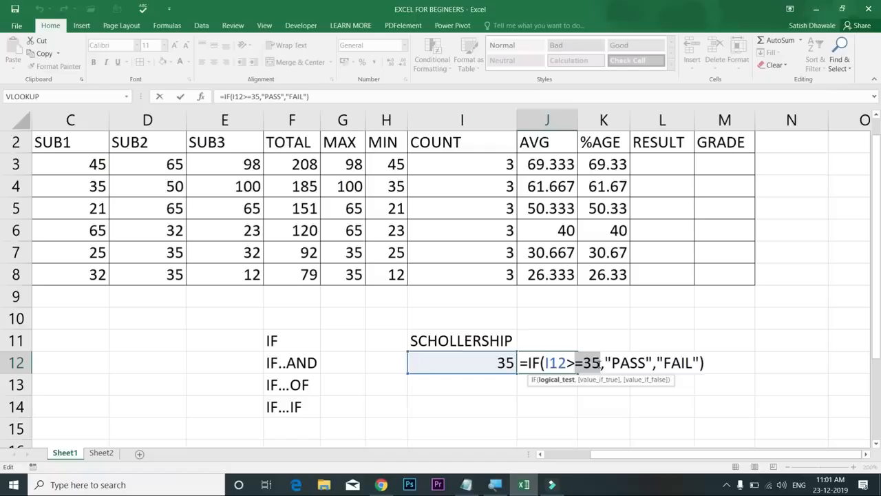
pyautogui.click(568, 362)
pyautogui.press('Return')
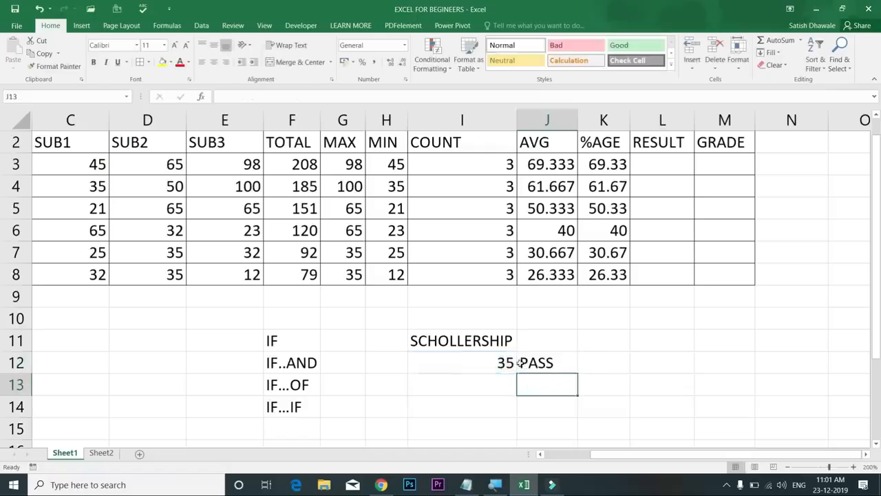
pyautogui.click(495, 357)
pyautogui.write('32')
pyautogui.press('Return')
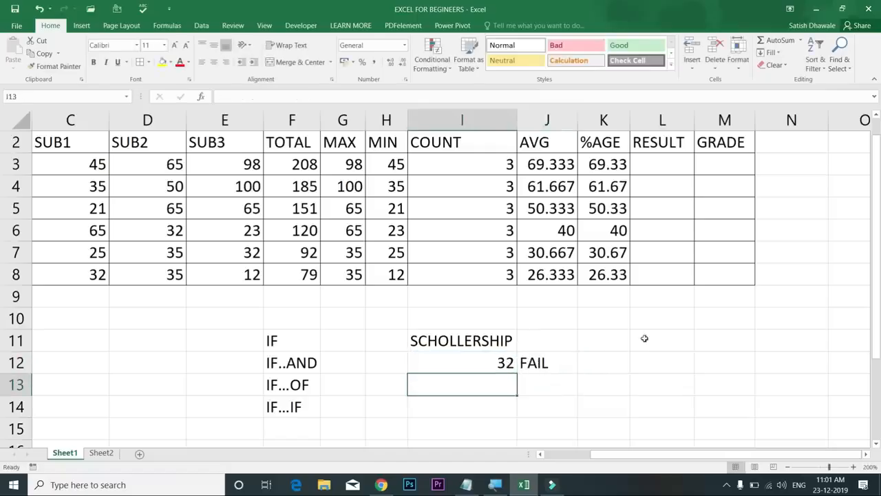
pyautogui.click(558, 358)
# Walk through J12's IF formula, highlighting the I12>=35 test and the PASS and FAIL results
pyautogui.doubleClick(573, 362)
pyautogui.click(576, 360)
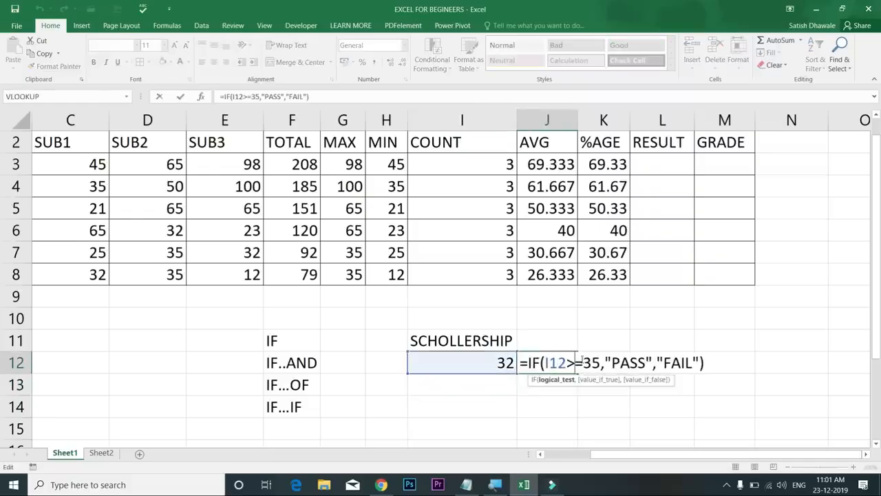
pyautogui.moveTo(600, 362); pyautogui.dragTo(544, 363)
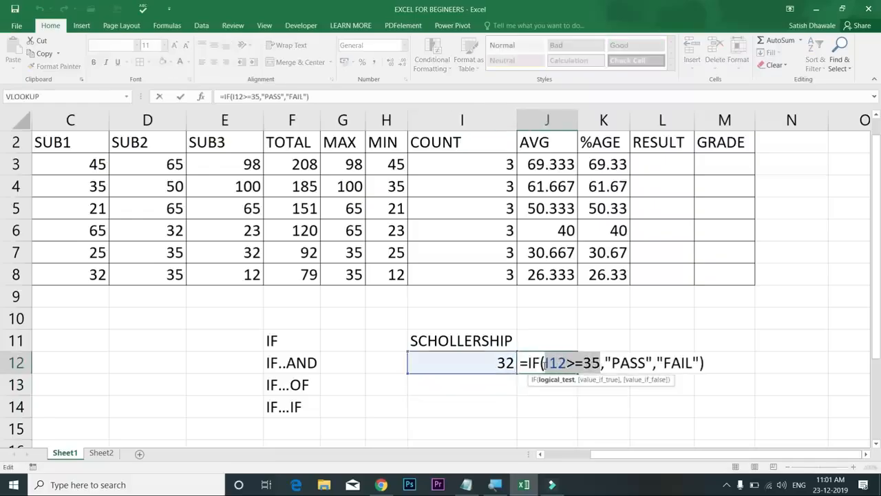
pyautogui.press('Escape')
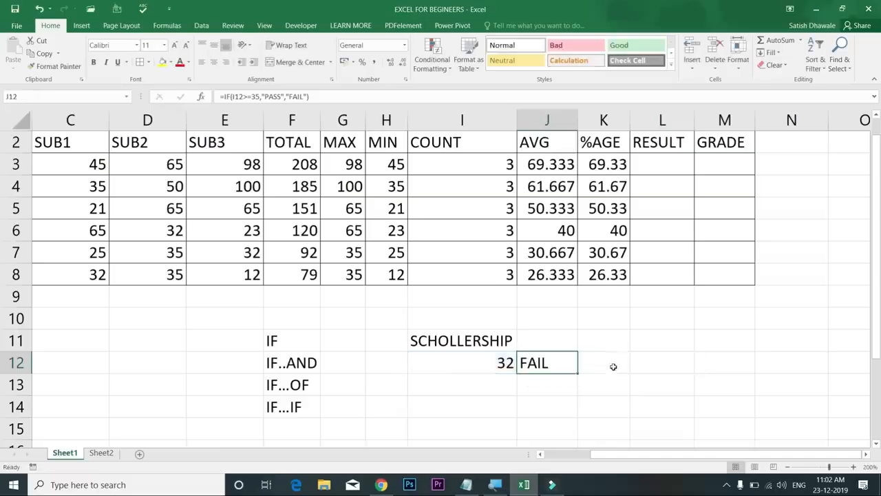
pyautogui.doubleClick(549, 362)
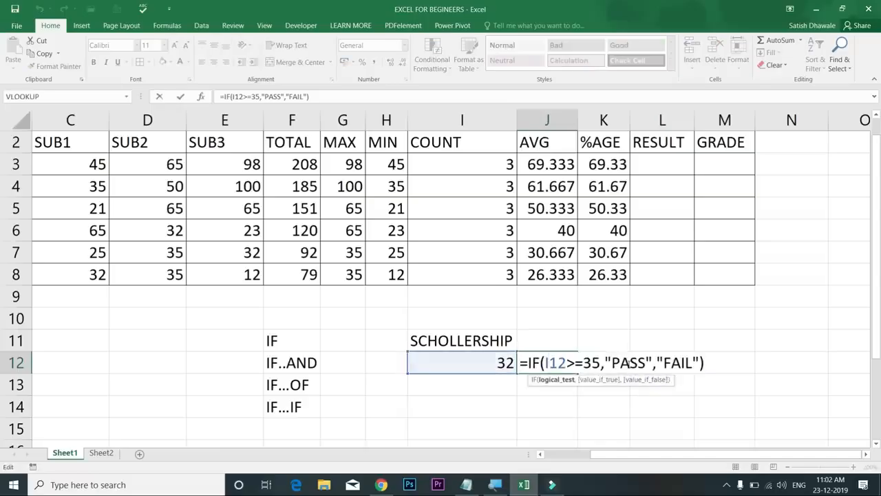
pyautogui.moveTo(559, 363); pyautogui.dragTo(601, 363)
pyautogui.click(629, 363)
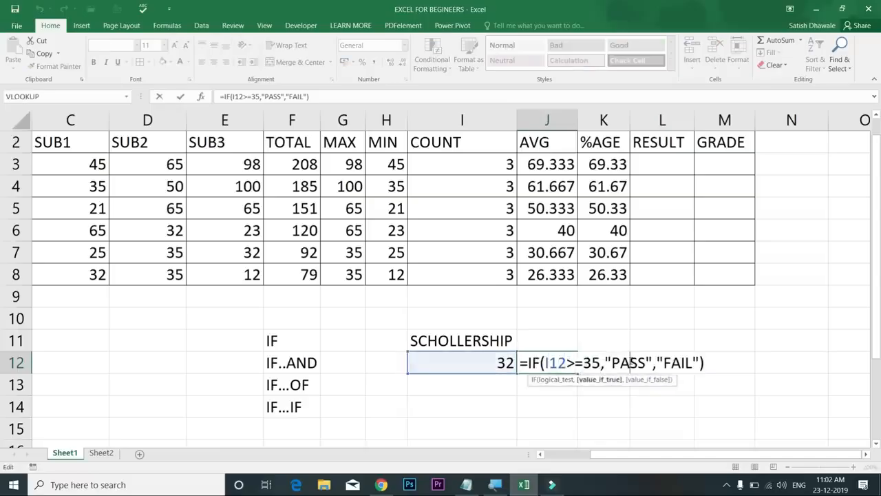
pyautogui.click(671, 363)
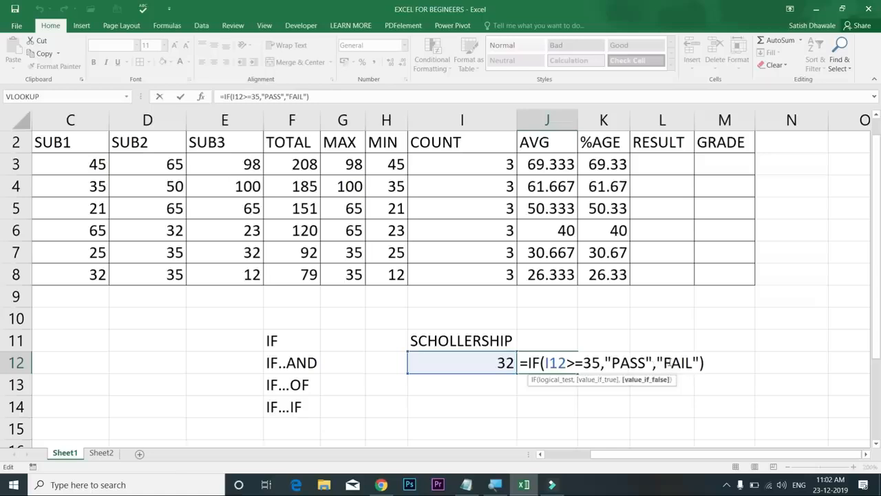
pyautogui.moveTo(549, 362); pyautogui.dragTo(585, 362)
pyautogui.moveTo(622, 363); pyautogui.dragTo(680, 363)
pyautogui.press('Return')
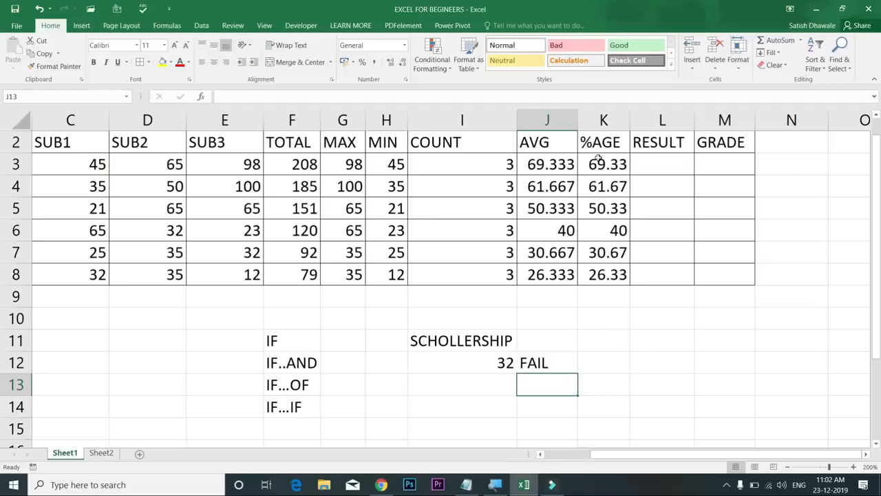
# Edit the F13 label, replacing the final F so IF...OF reads IF...OR
pyautogui.moveTo(90, 164); pyautogui.dragTo(77, 278)
pyautogui.moveTo(153, 167); pyautogui.dragTo(150, 298)
pyautogui.moveTo(225, 165); pyautogui.dragTo(230, 269)
pyautogui.click(306, 363)
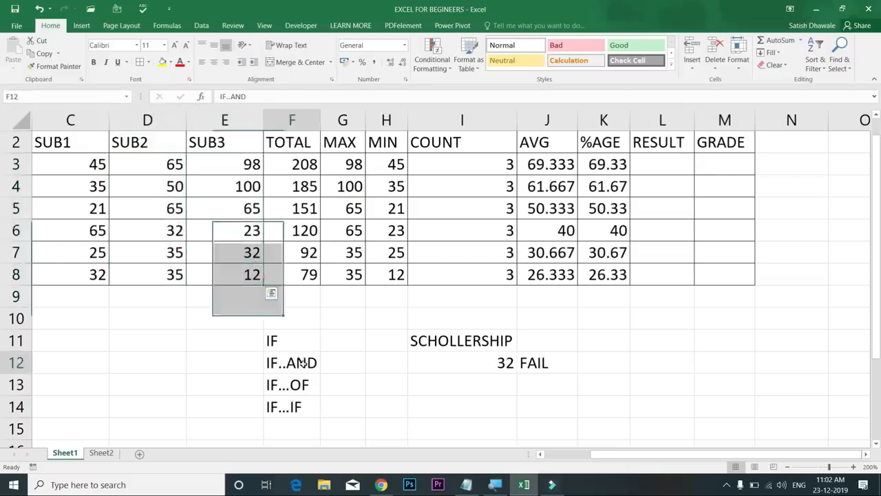
pyautogui.doubleClick(305, 380)
pyautogui.press('BackSpace')
pyautogui.write('R')
pyautogui.press('Return')
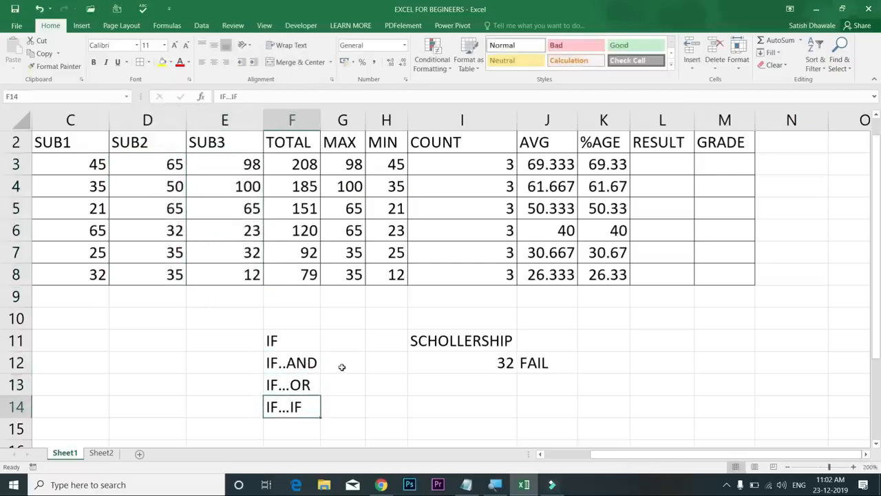
pyautogui.doubleClick(305, 383)
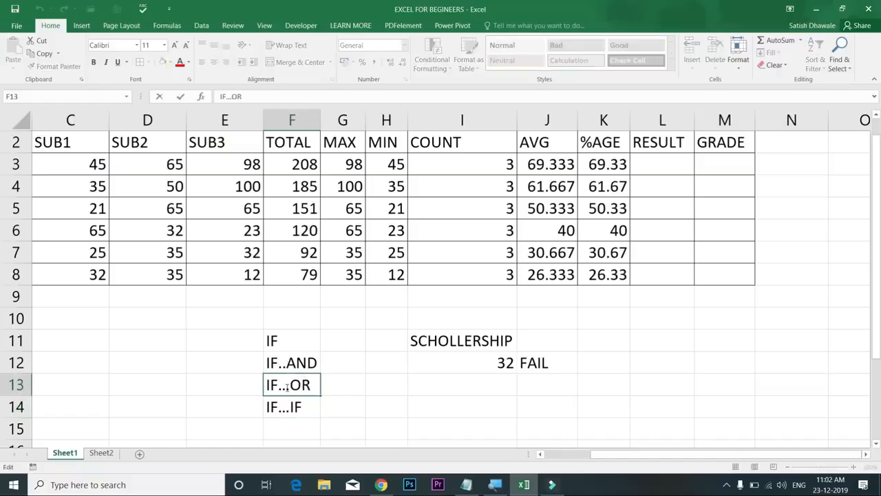
pyautogui.moveTo(290, 385); pyautogui.dragTo(321, 387)
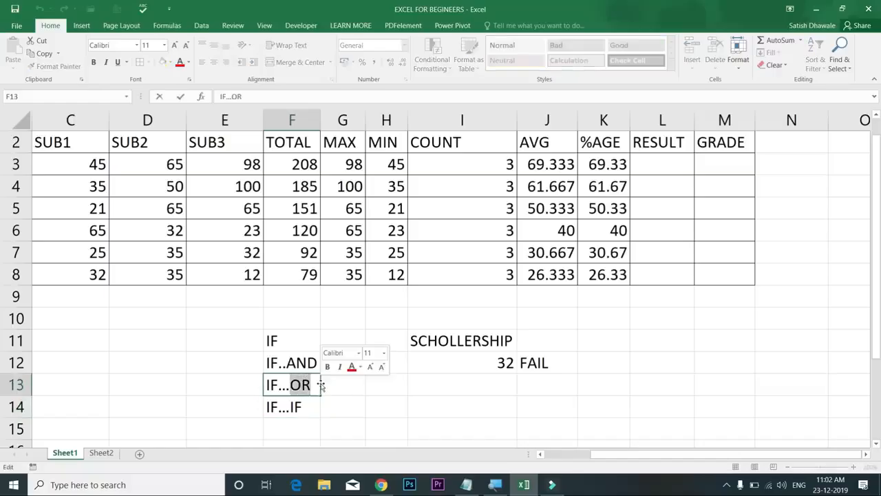
pyautogui.click(336, 388)
pyautogui.click(300, 386)
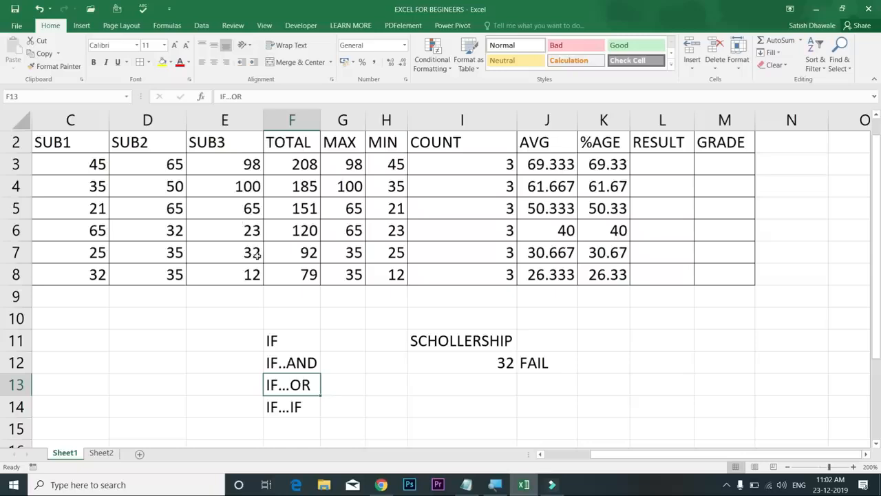
# Highlight the SUB1, SUB2 and SUB3 mark columns, then select L3
pyautogui.moveTo(86, 166); pyautogui.dragTo(86, 274)
pyautogui.moveTo(154, 167); pyautogui.dragTo(153, 277)
pyautogui.moveTo(220, 169); pyautogui.dragTo(225, 277)
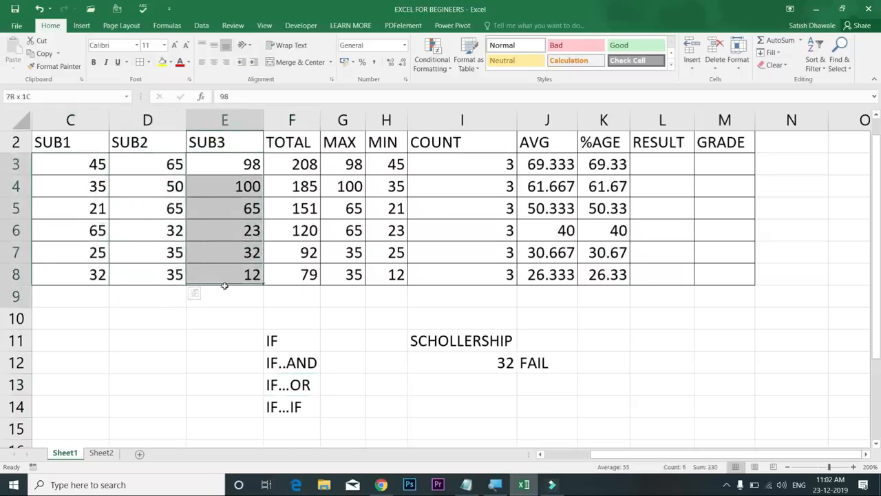
pyautogui.click(672, 164)
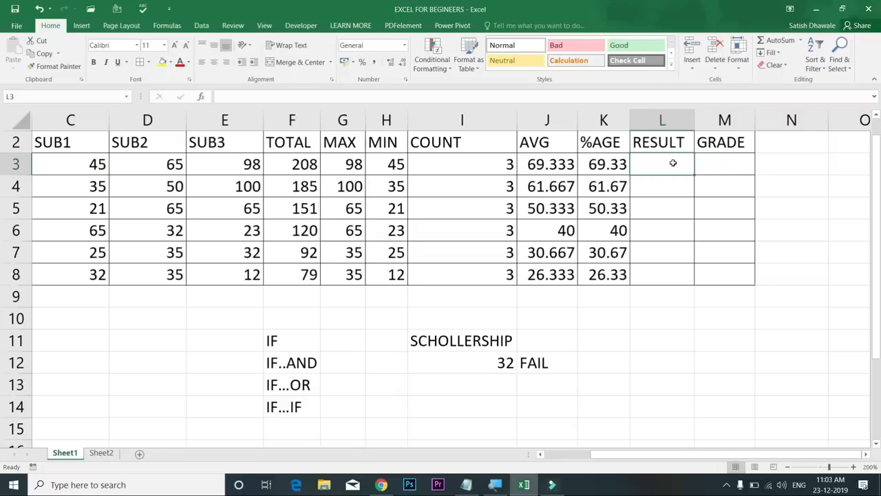
# In L3, start the formula =IF(AND(C3>=35,D3>=35, testing the SUB1 and SUB2 marks
pyautogui.write('=IF')
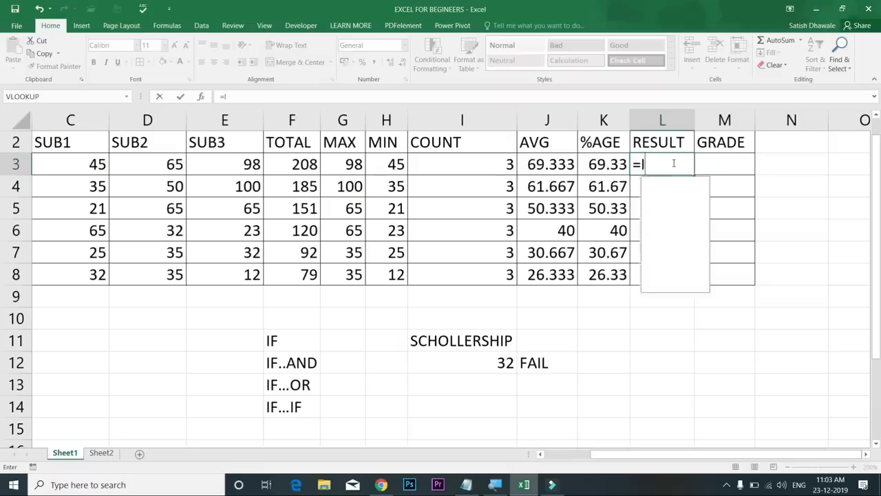
pyautogui.write('(')
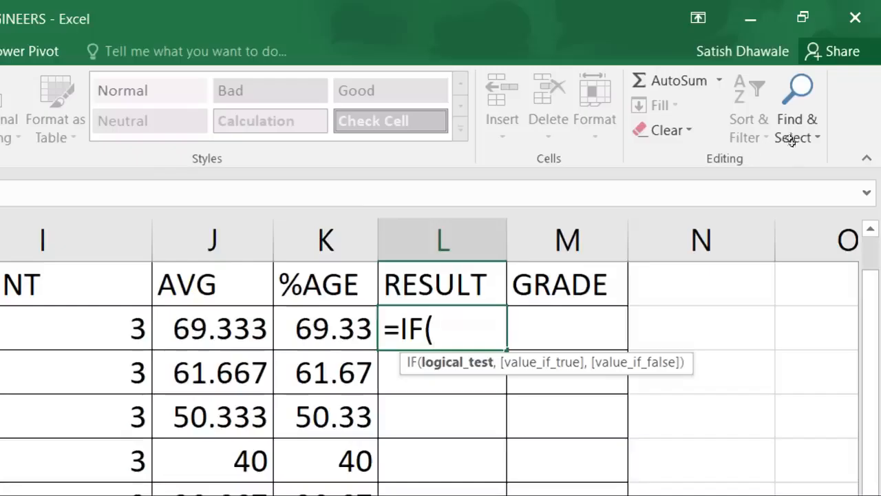
pyautogui.write('AND(')
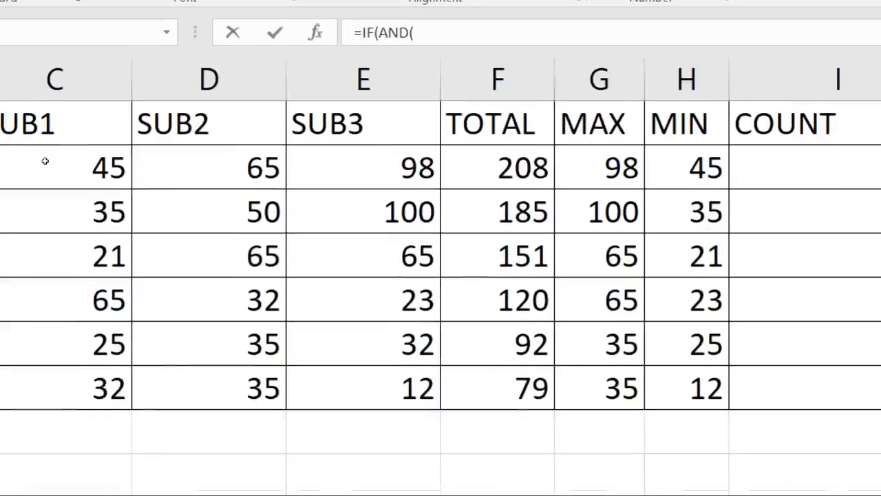
pyautogui.click(51, 160)
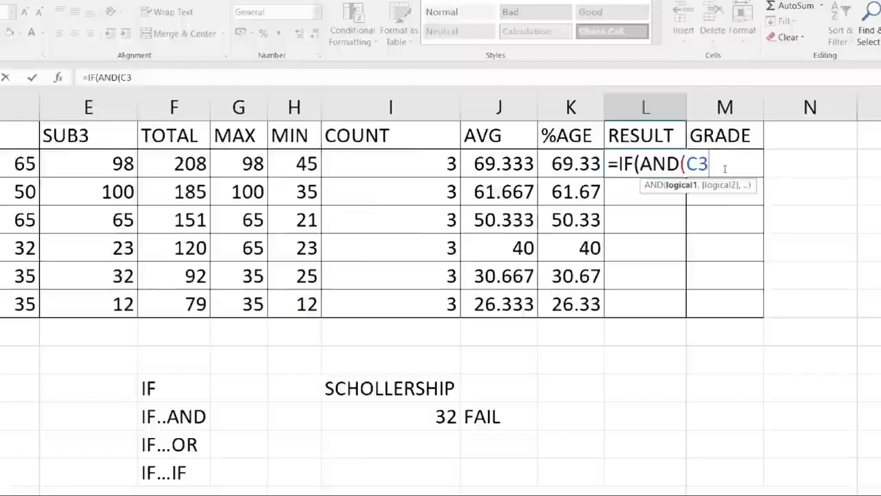
pyautogui.write('>=35,')
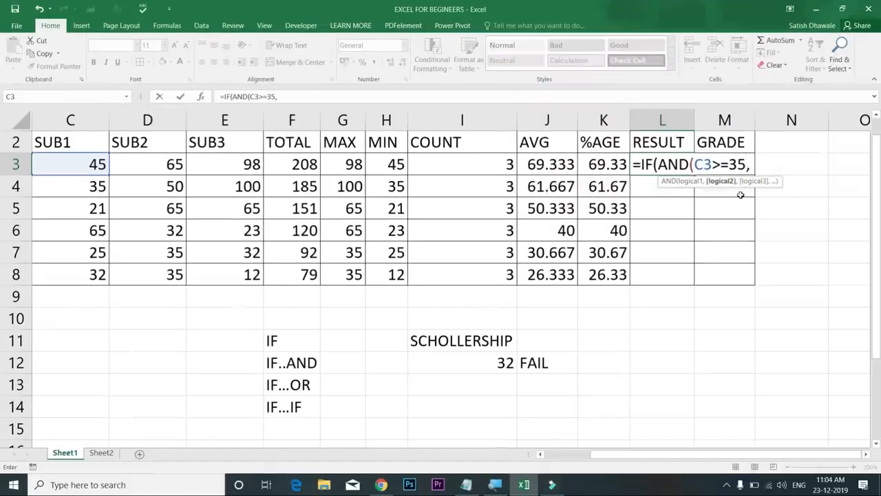
pyautogui.write('D3')
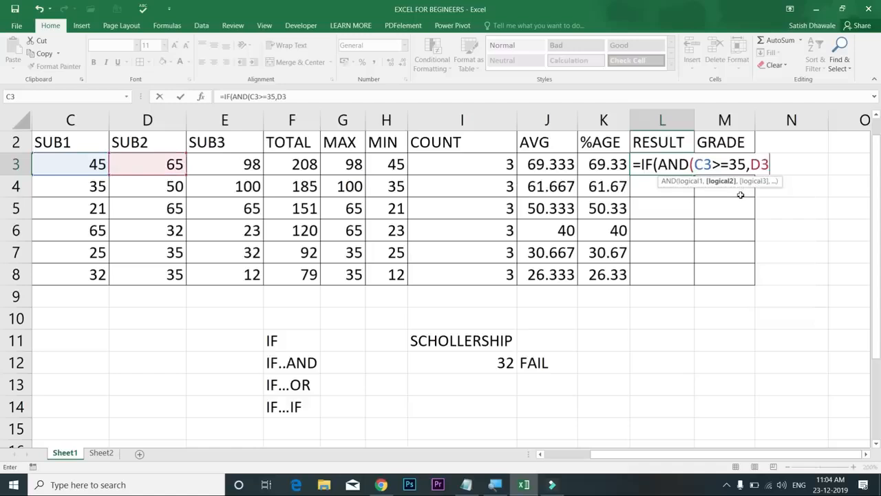
pyautogui.write('>=35')
pyautogui.write(',')
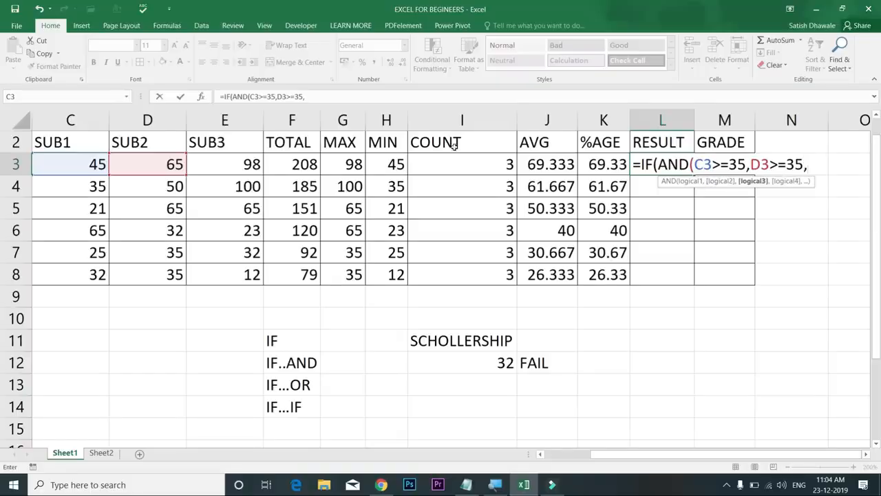
# Finish L3's formula with E3>=35 and "PASS","FAIL" results, and enter it
pyautogui.click(223, 161)
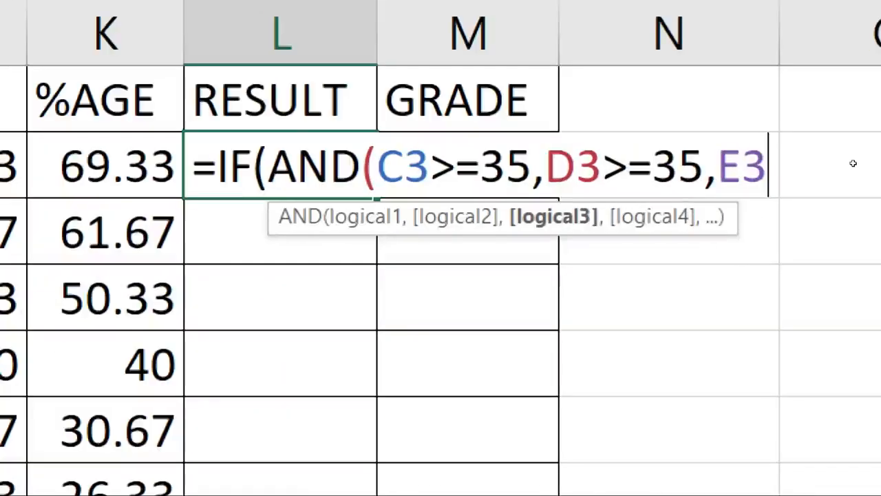
pyautogui.write('>=35')
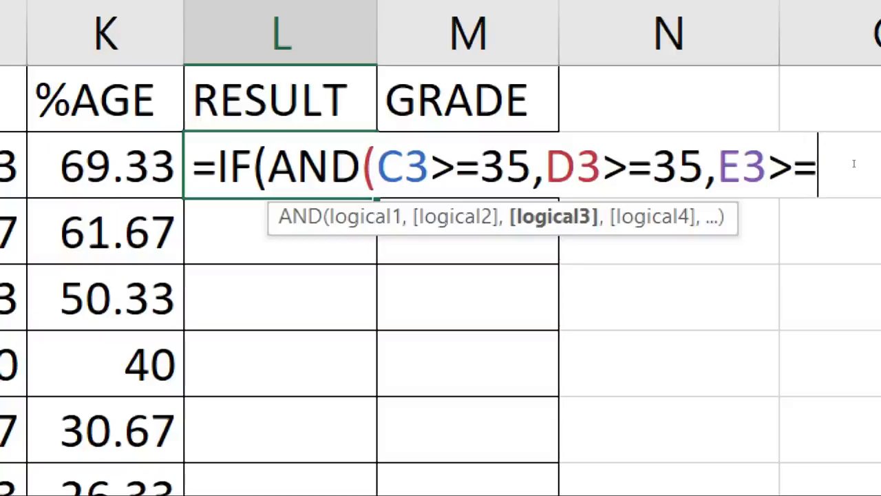
pyautogui.write(')')
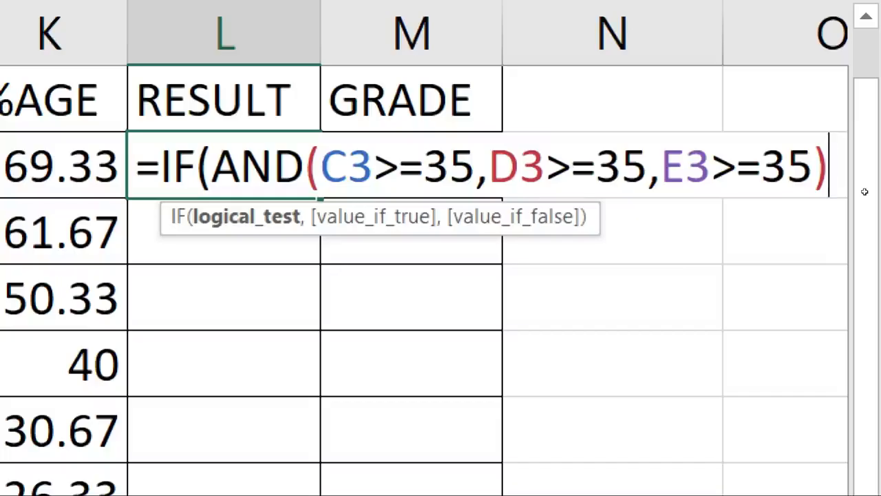
pyautogui.write(',')
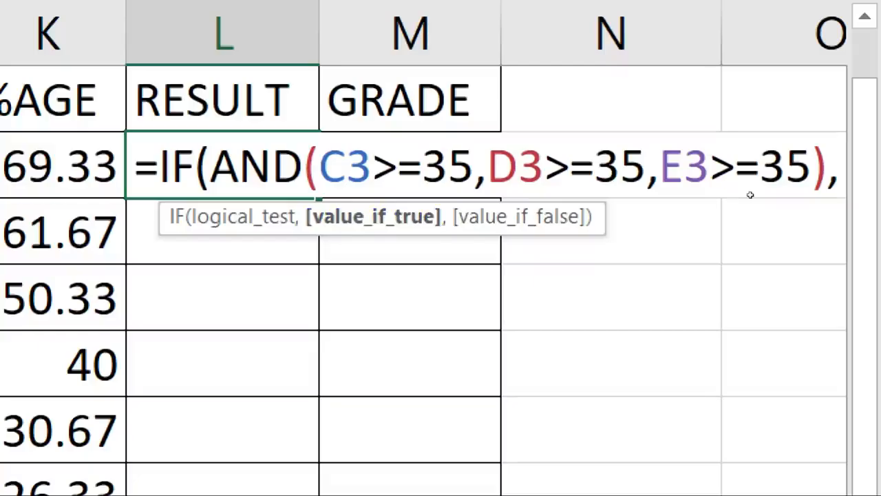
pyautogui.write('"PAS')
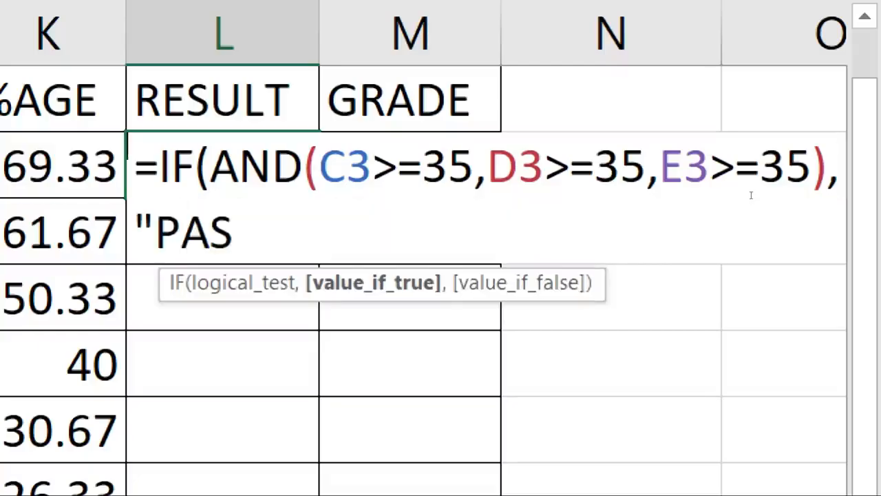
pyautogui.write('S"')
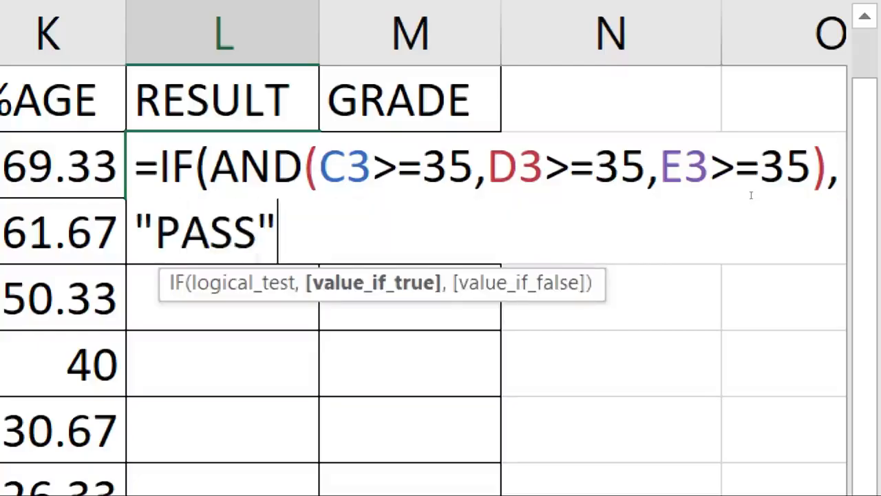
pyautogui.write(',"F')
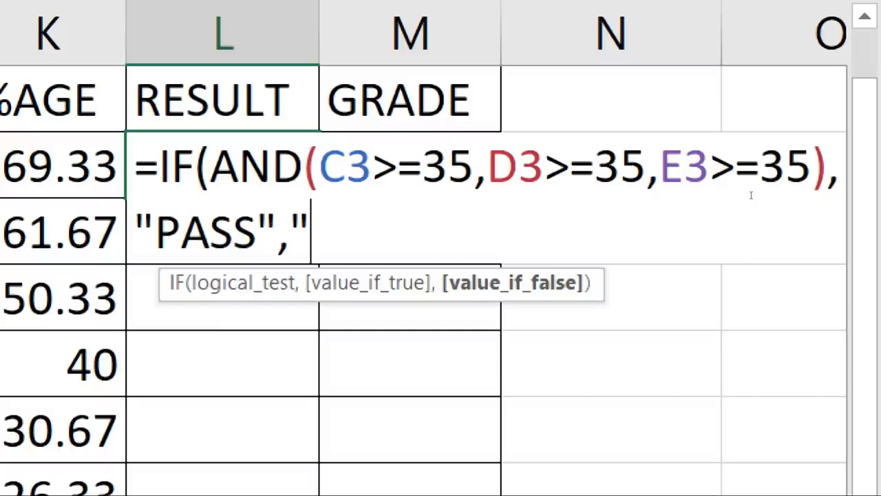
pyautogui.write('AIL"')
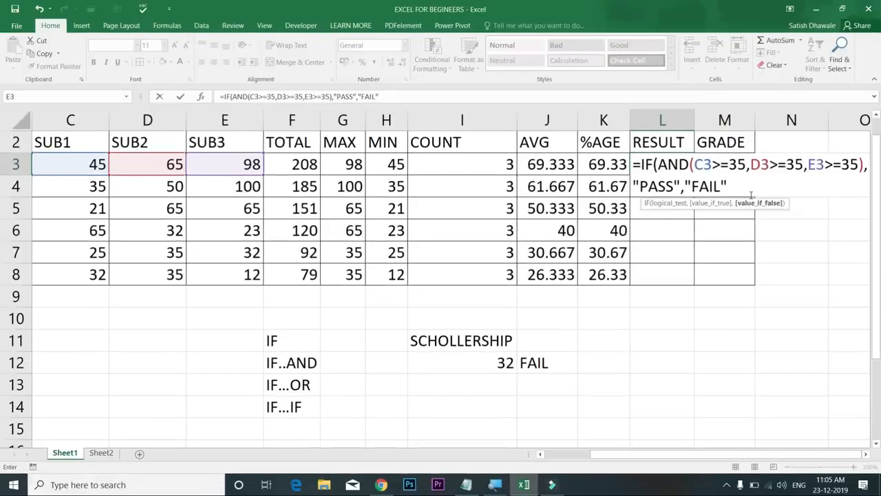
pyautogui.press('Return')
pyautogui.press('Return')
pyautogui.click(686, 167)
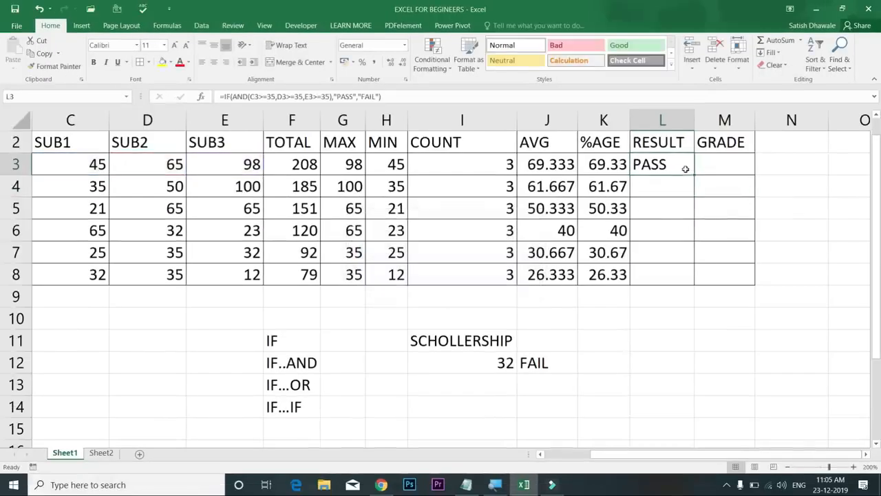
pyautogui.doubleClick(694, 176)
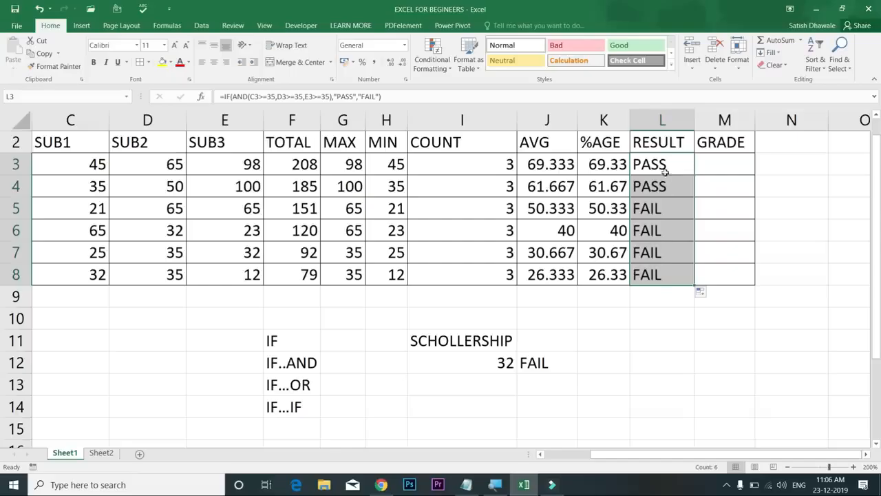
pyautogui.click(665, 185)
pyautogui.moveTo(81, 165); pyautogui.dragTo(223, 193)
pyautogui.click(224, 193)
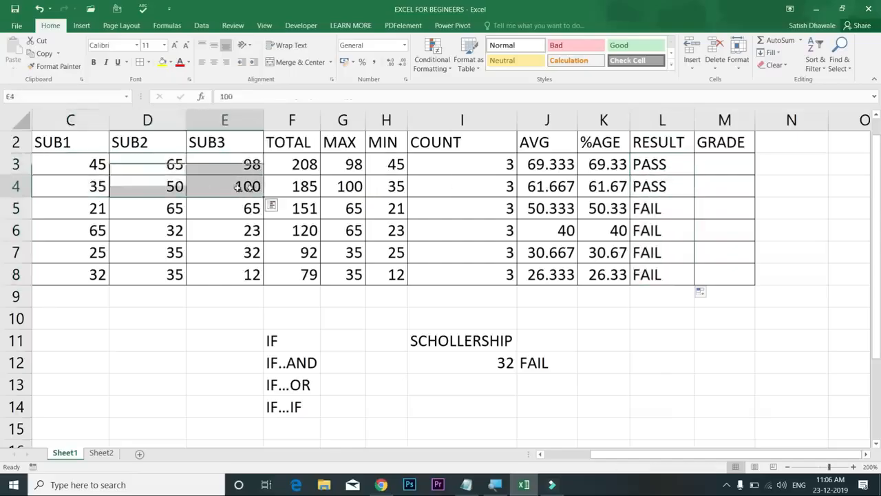
pyautogui.click(92, 210)
pyautogui.moveTo(91, 210); pyautogui.dragTo(244, 230)
pyautogui.moveTo(81, 254); pyautogui.dragTo(227, 253)
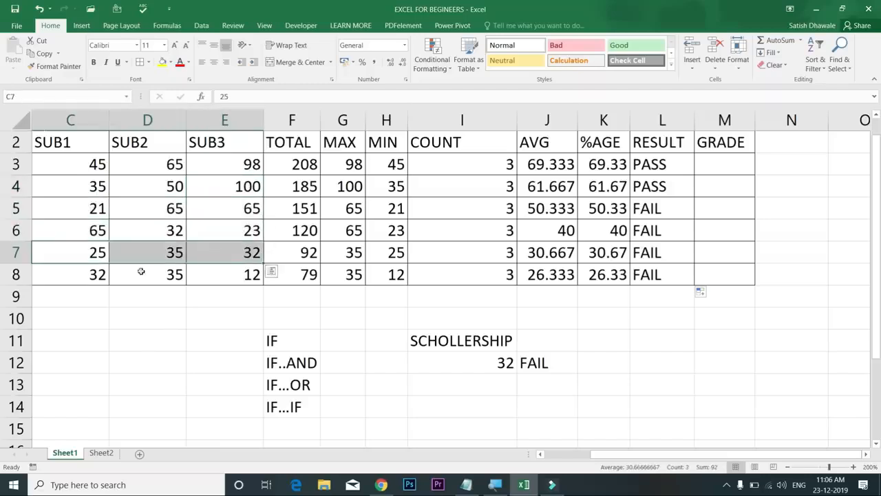
pyautogui.click(106, 252)
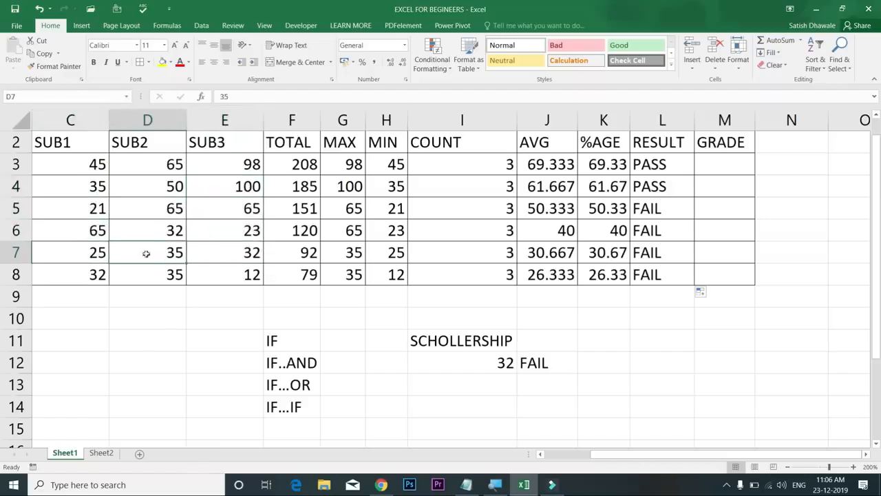
pyautogui.write('65')
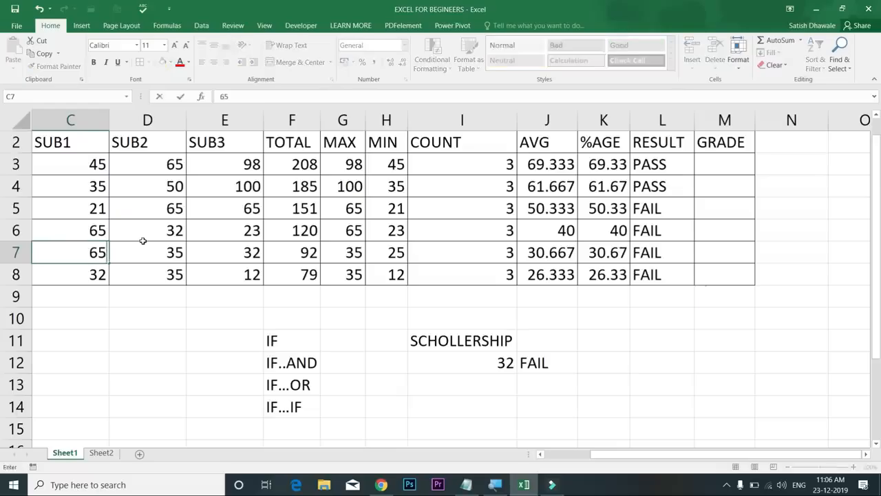
pyautogui.press('Tab')
pyautogui.press('Tab')
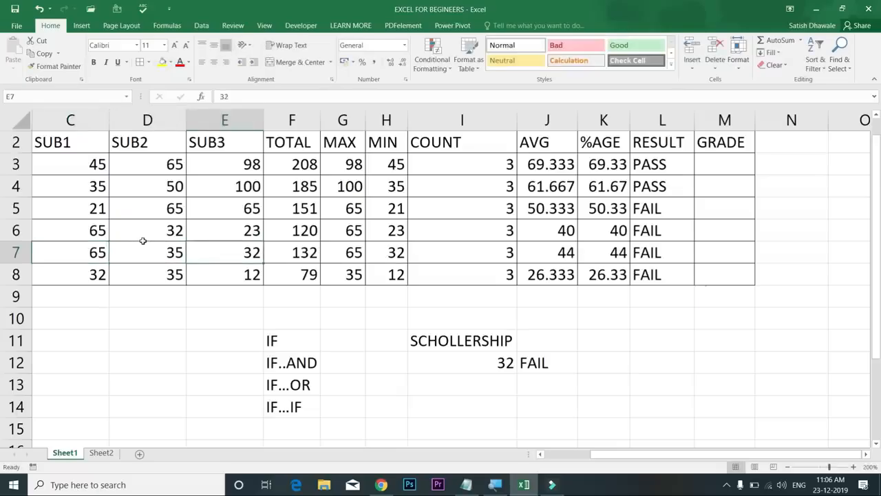
pyautogui.write('65')
pyautogui.press('Tab')
pyautogui.press('Tab')
pyautogui.press('Tab')
pyautogui.press('Tab')
pyautogui.press('Tab')
pyautogui.press('Tab')
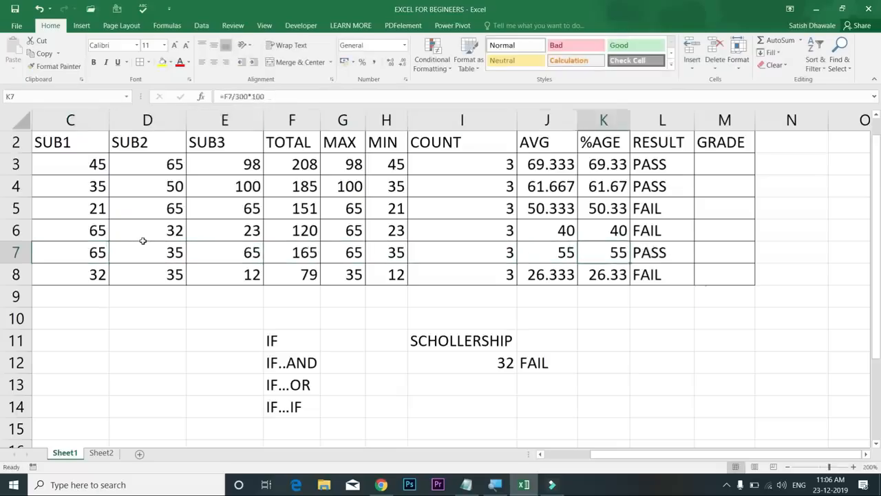
pyautogui.press('Tab')
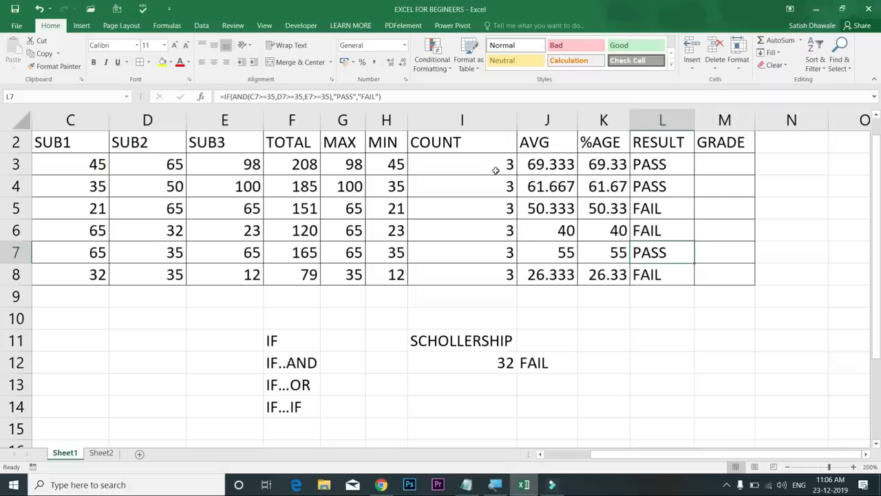
pyautogui.doubleClick(651, 164)
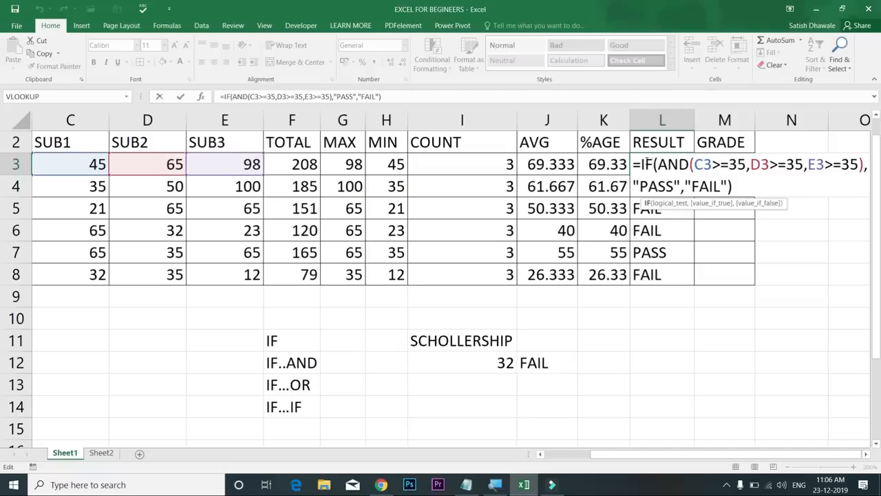
pyautogui.press('Escape')
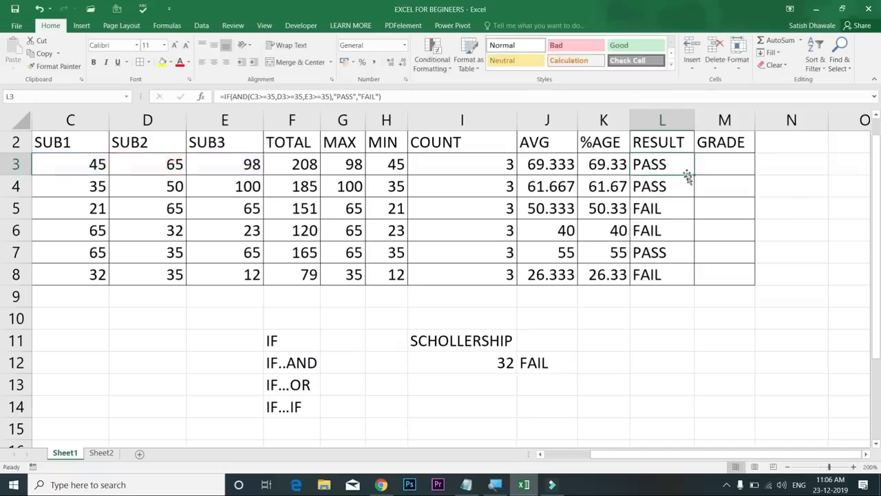
pyautogui.doubleClick(686, 172)
pyautogui.moveTo(721, 166); pyautogui.dragTo(853, 163)
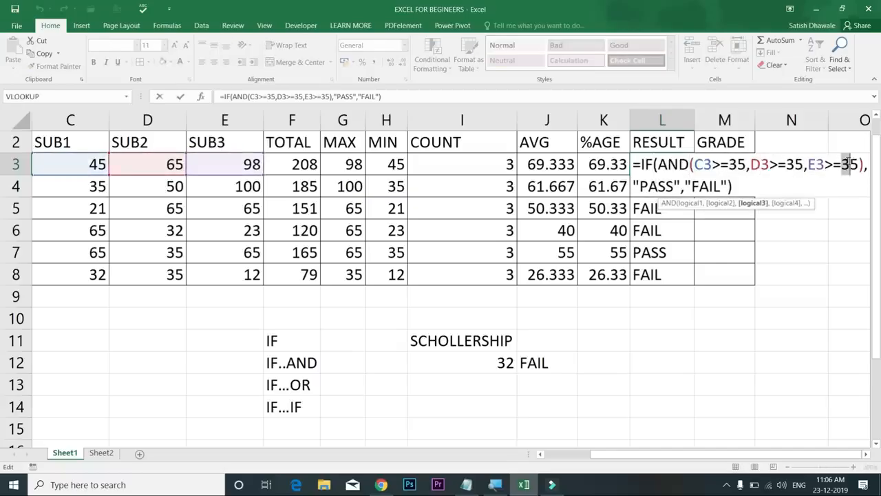
pyautogui.press('Escape')
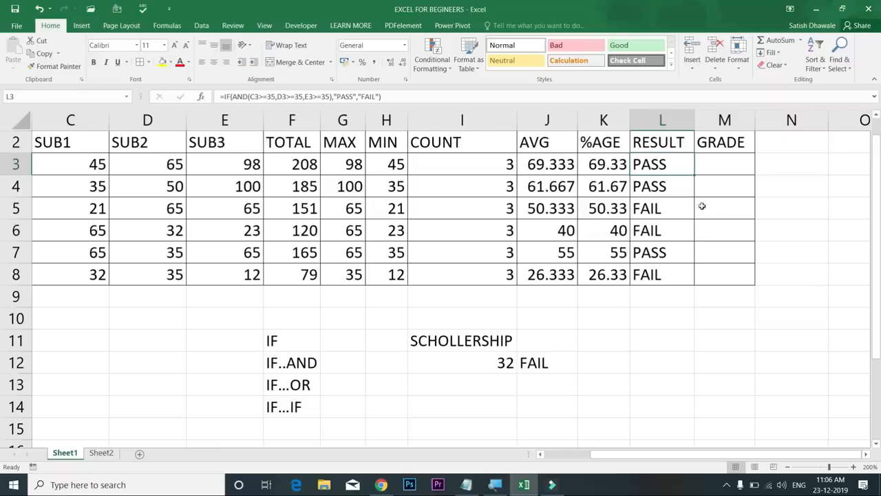
pyautogui.doubleClick(669, 168)
pyautogui.moveTo(695, 164); pyautogui.dragTo(862, 164)
pyautogui.press('Return')
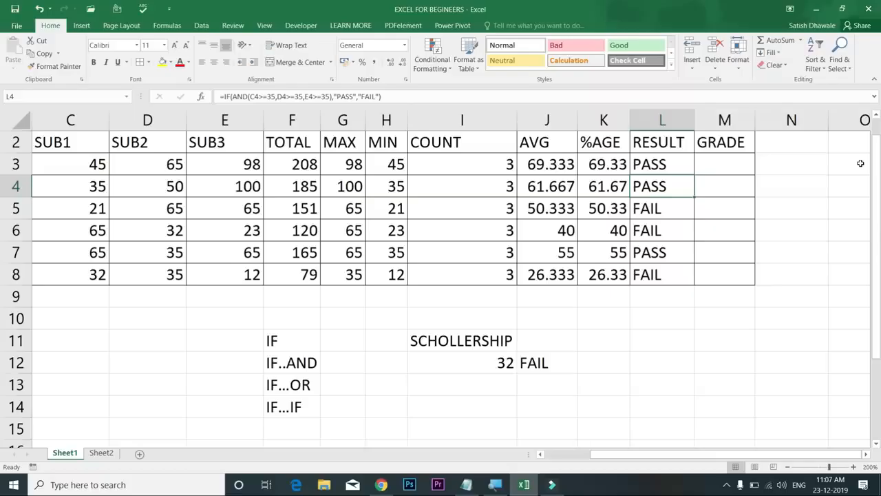
# Insert a new column before GRADE headed RESULT2 and begin =IF(OR( in M3
pyautogui.rightClick(726, 121)
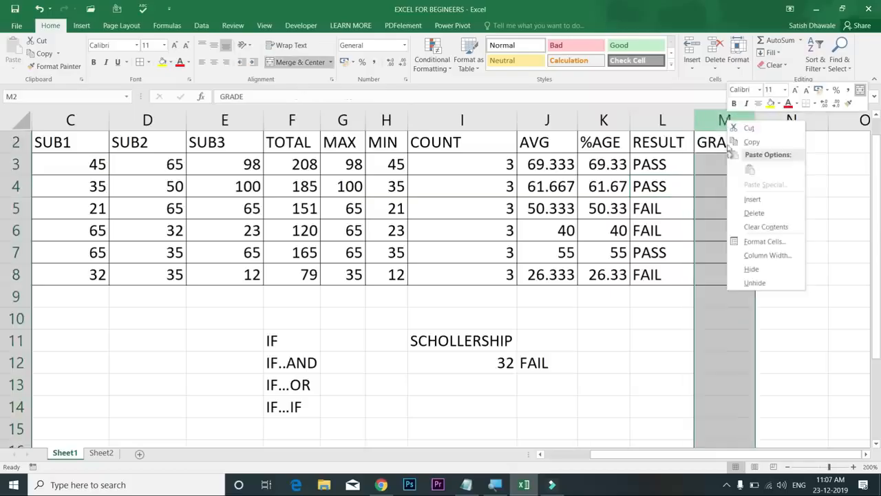
pyautogui.click(752, 200)
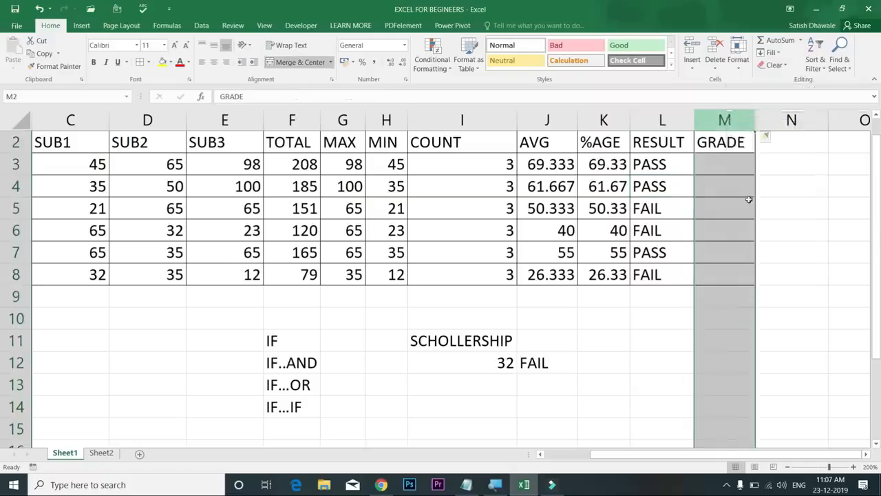
pyautogui.click(726, 148)
pyautogui.write('RESULT')
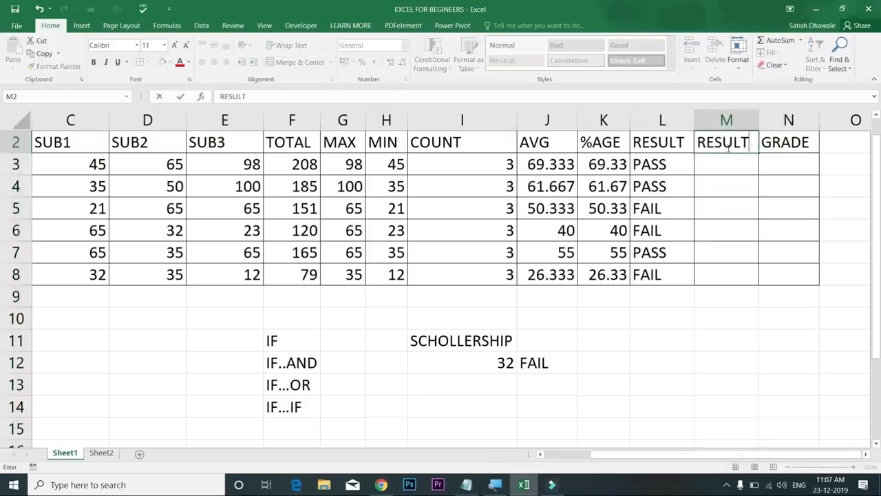
pyautogui.write('2')
pyautogui.press('Return')
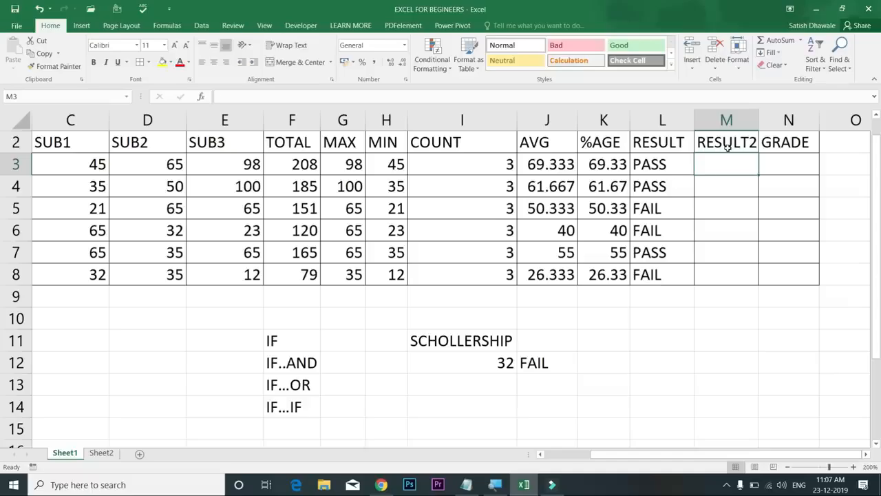
pyautogui.write('=IF(')
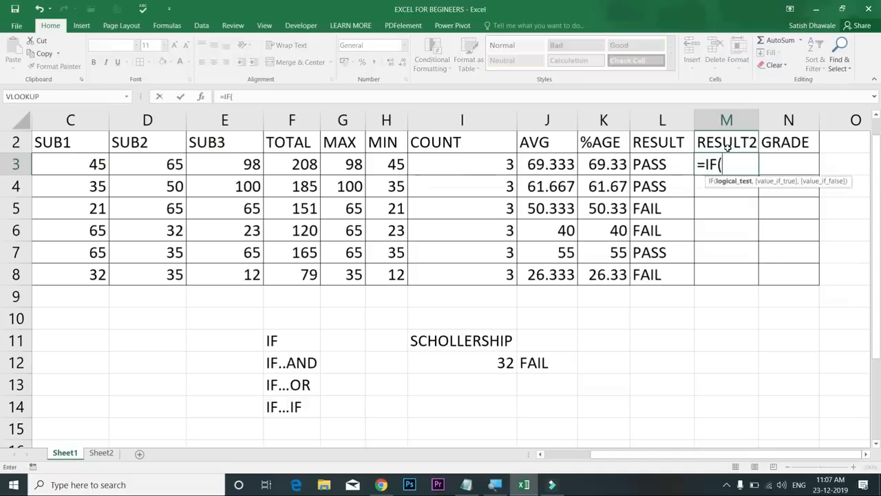
pyautogui.write('OR(')
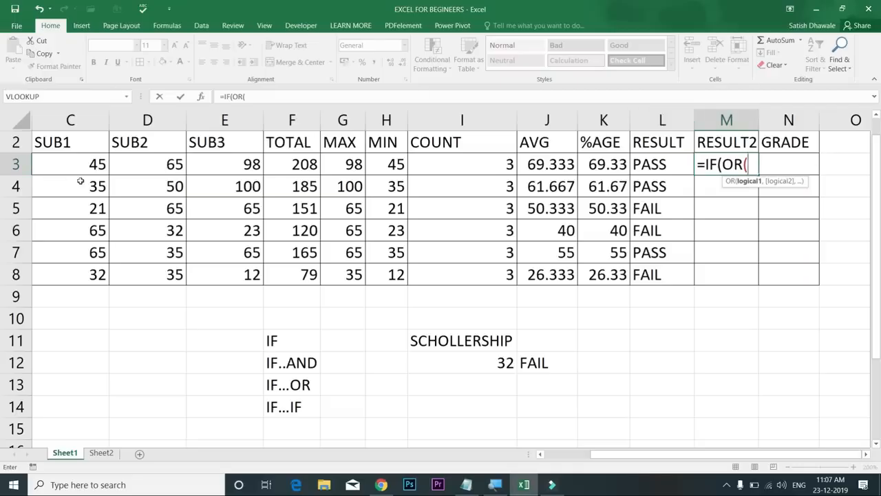
# Complete M3's formula =IF(OR(C3<35,D3<35,E3<35),"FAIL","PASS") and enter it
pyautogui.click(76, 168)
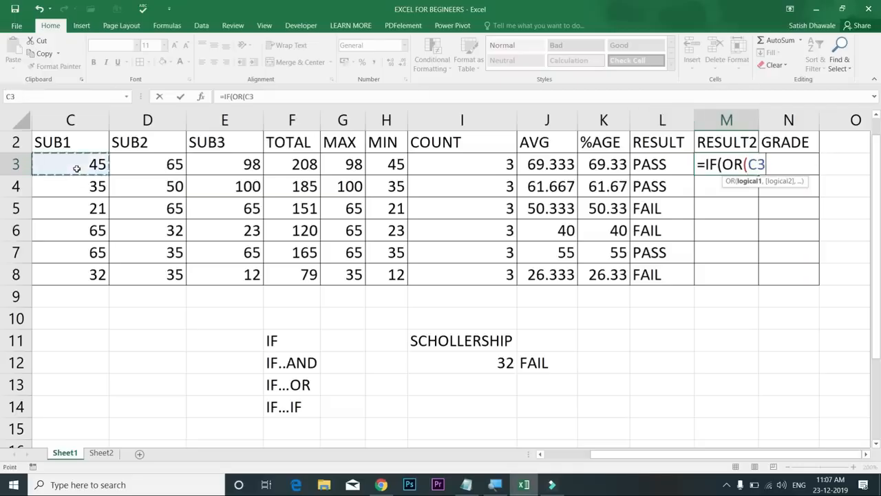
pyautogui.write('<35')
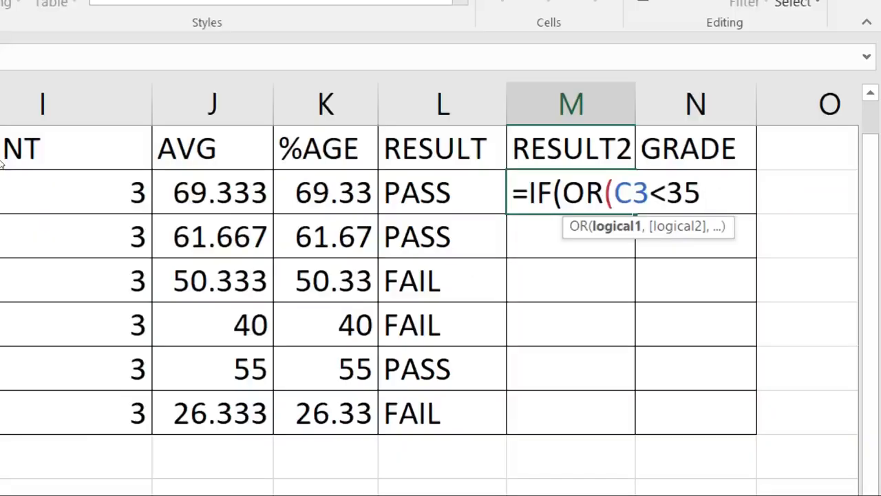
pyautogui.write(',')
pyautogui.write('D3')
pyautogui.write('<35')
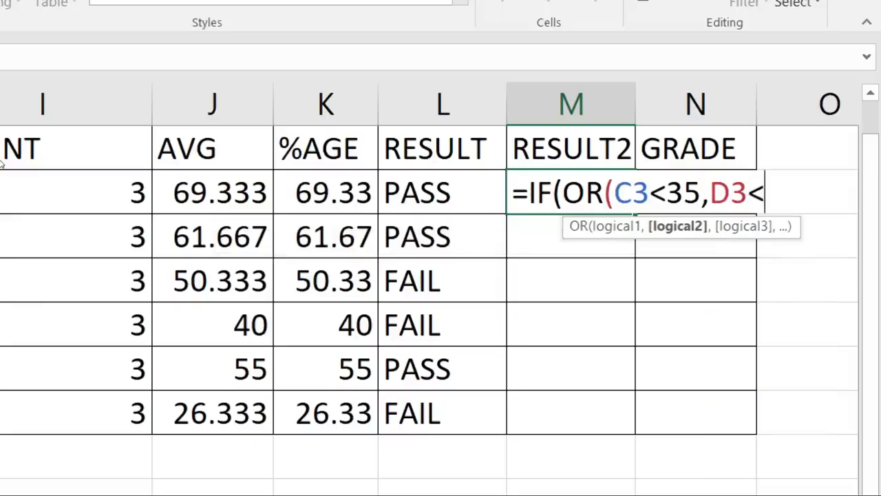
pyautogui.write(',')
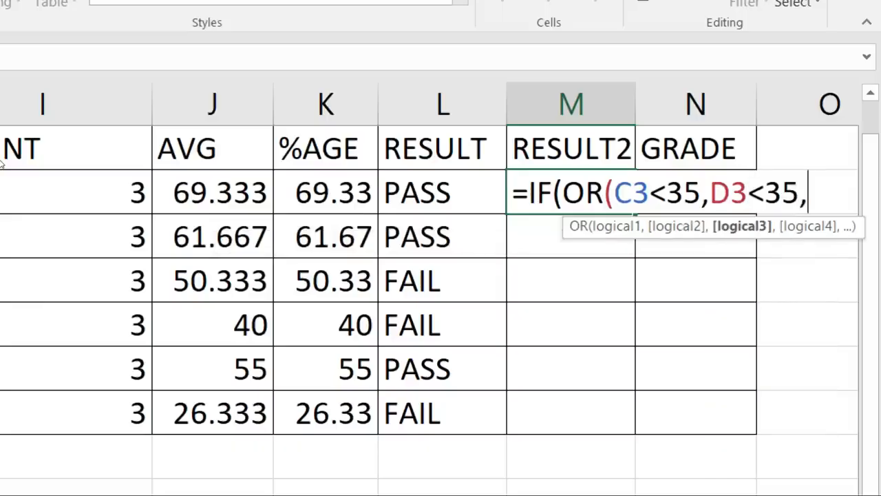
pyautogui.write('E3<35')
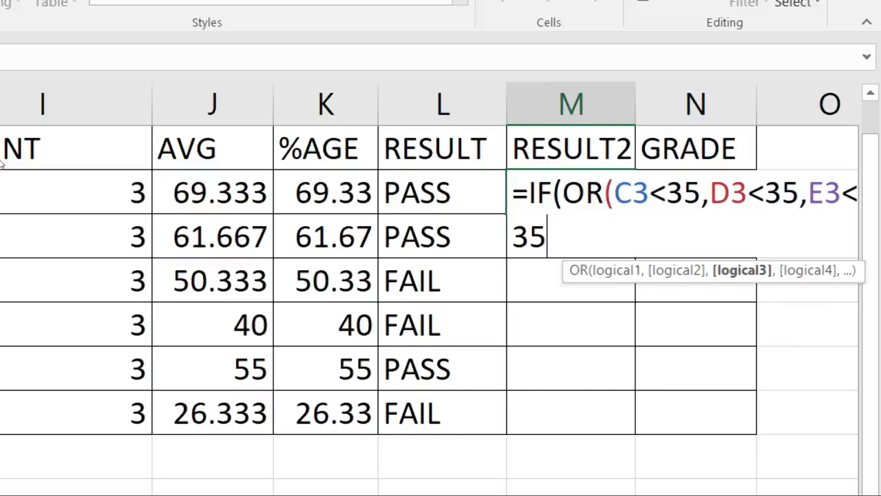
pyautogui.write(')')
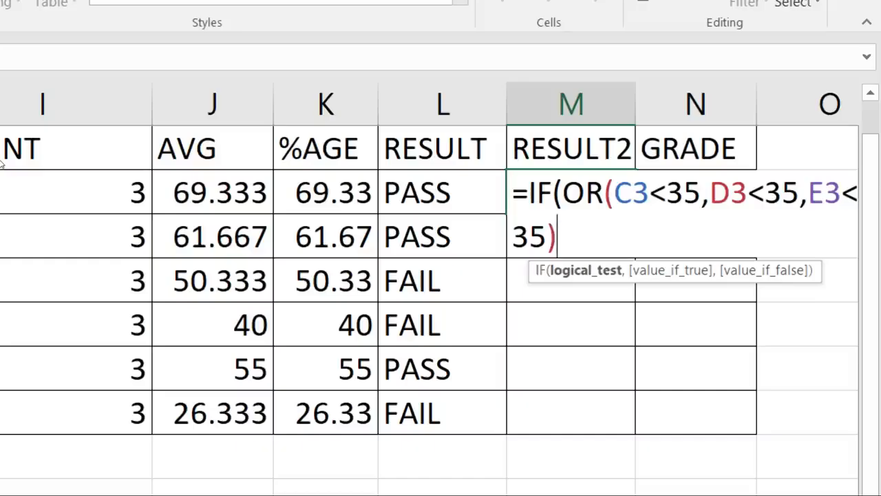
pyautogui.write(',:')
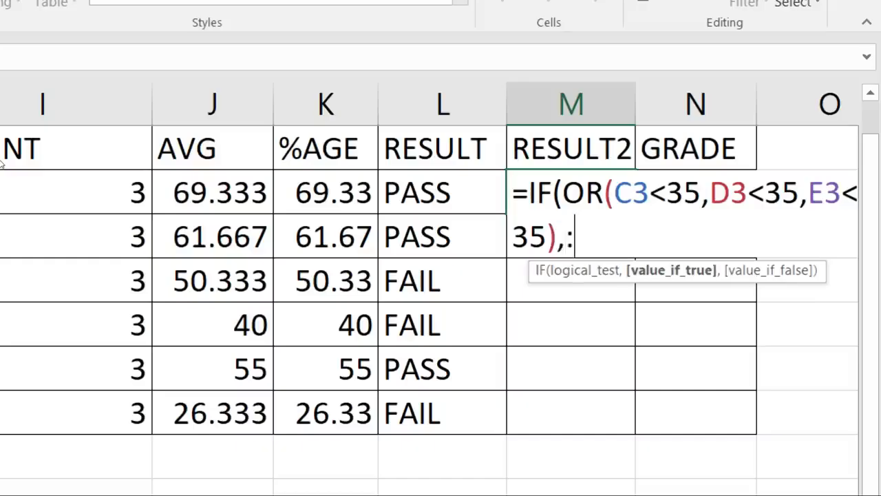
pyautogui.press('BackSpace')
pyautogui.write('"FAI')
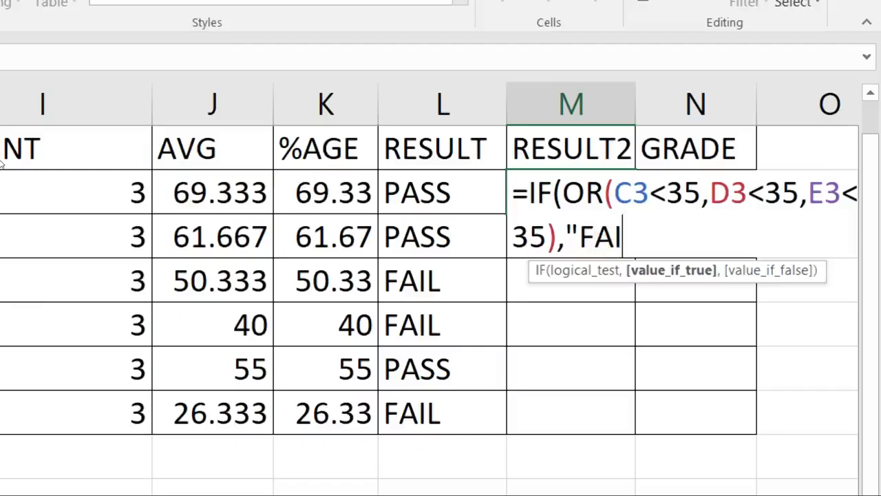
pyautogui.write('L",')
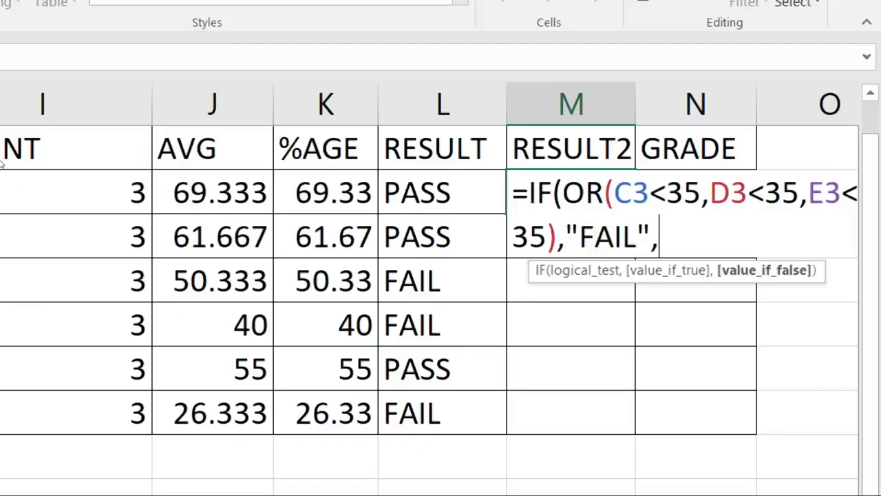
pyautogui.write('"PAS')
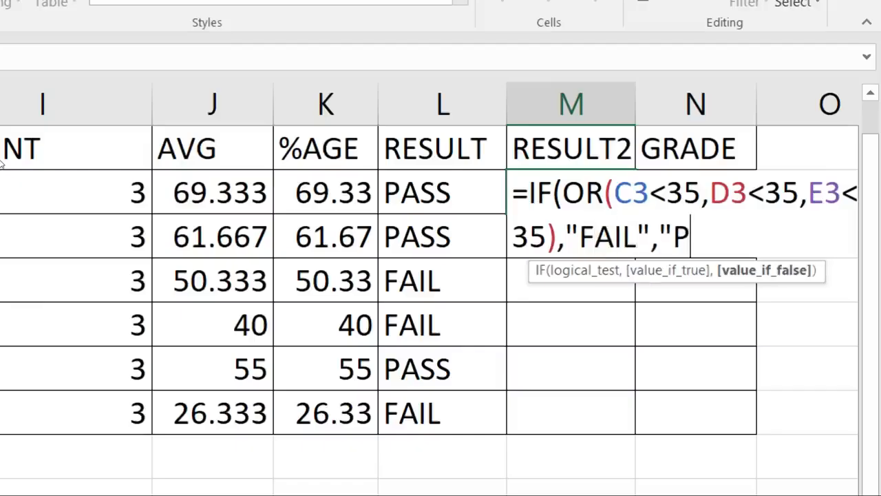
pyautogui.write('S"')
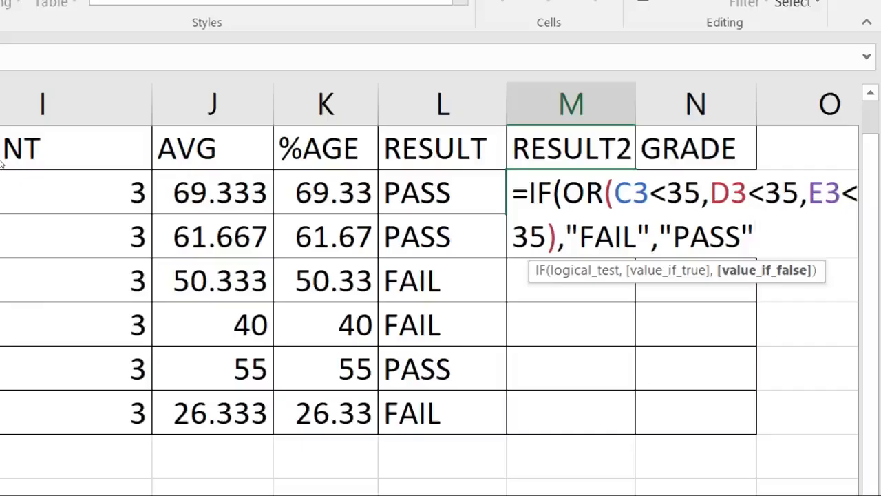
pyautogui.press('Return')
pyautogui.press('Return')
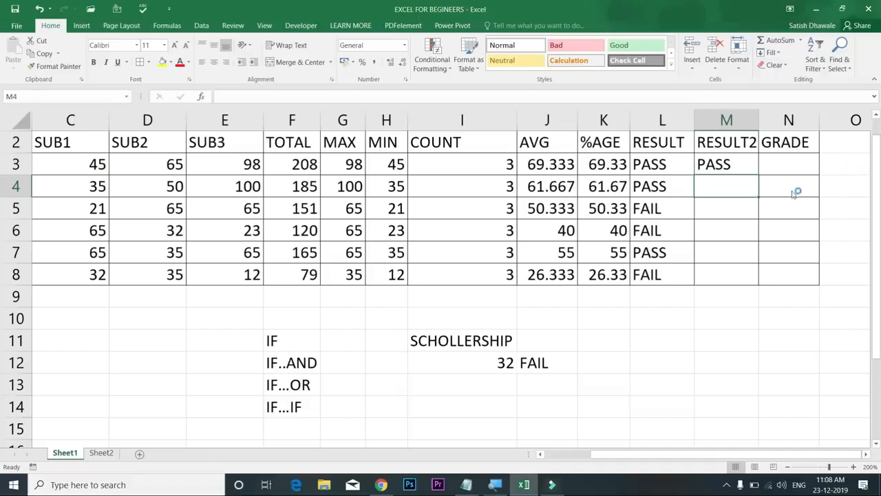
# Fill the OR formula down to M8 and compare RESULT2 against RESULT row by row
pyautogui.click(755, 171)
pyautogui.moveTo(760, 176); pyautogui.dragTo(764, 274)
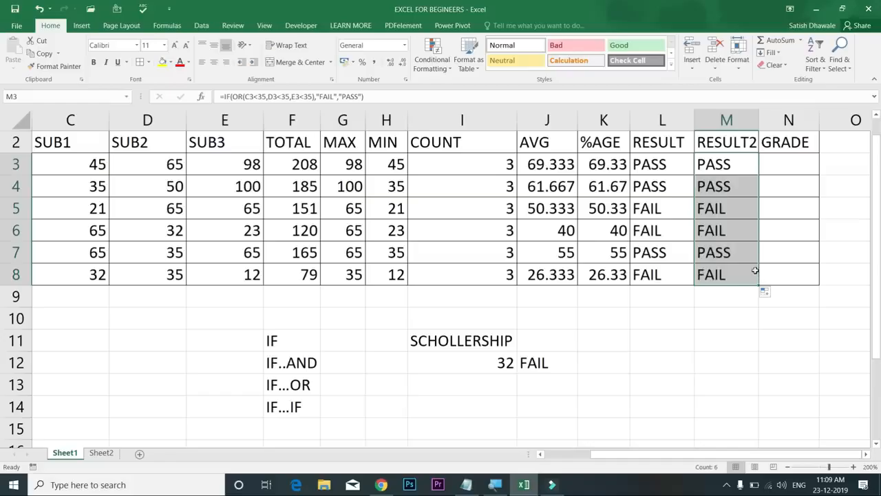
pyautogui.moveTo(659, 167); pyautogui.dragTo(719, 165)
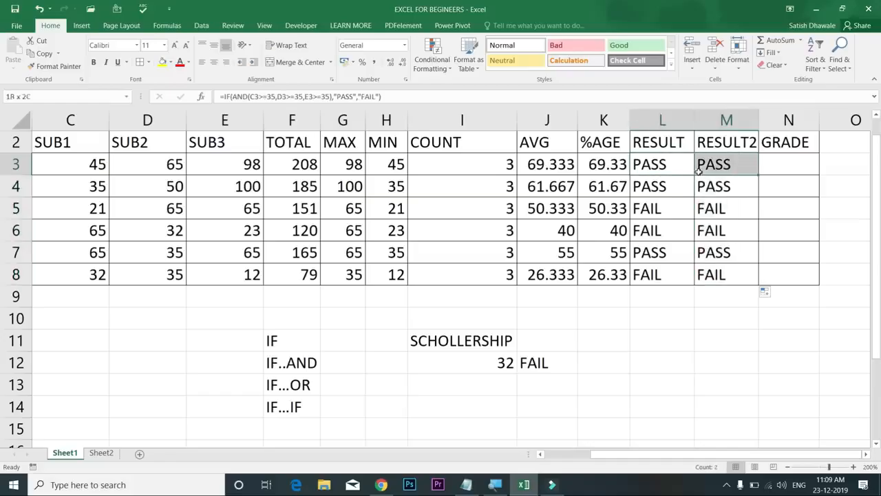
pyautogui.moveTo(665, 179); pyautogui.dragTo(725, 182)
pyautogui.moveTo(680, 205); pyautogui.dragTo(716, 232)
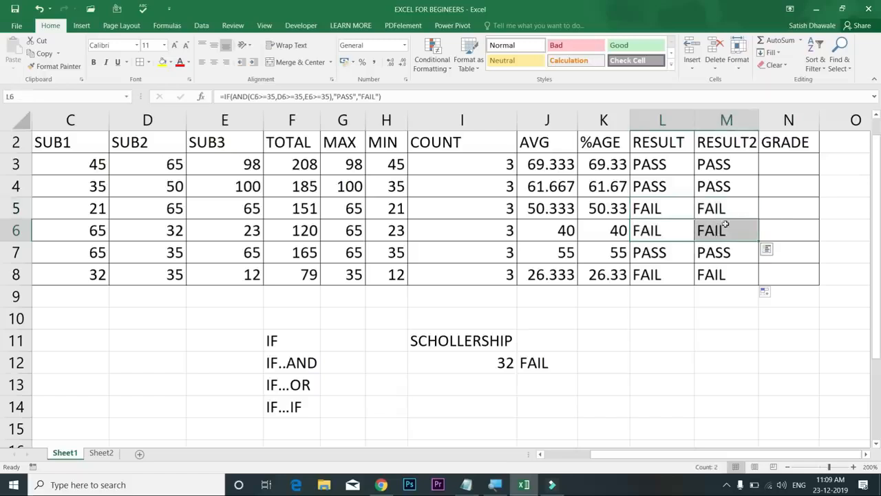
pyautogui.click(736, 164)
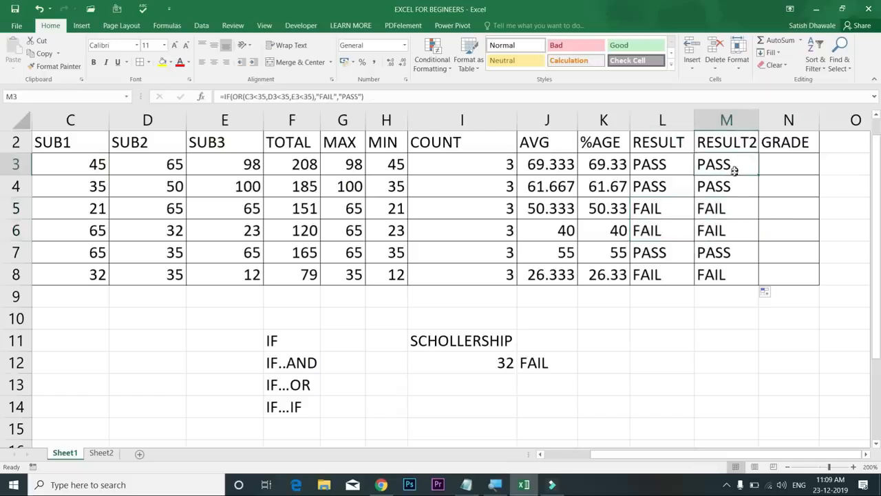
pyautogui.click(867, 454)
# Review M3's OR formula and its 35 thresholds, leaving it unchanged
pyautogui.click(867, 454)
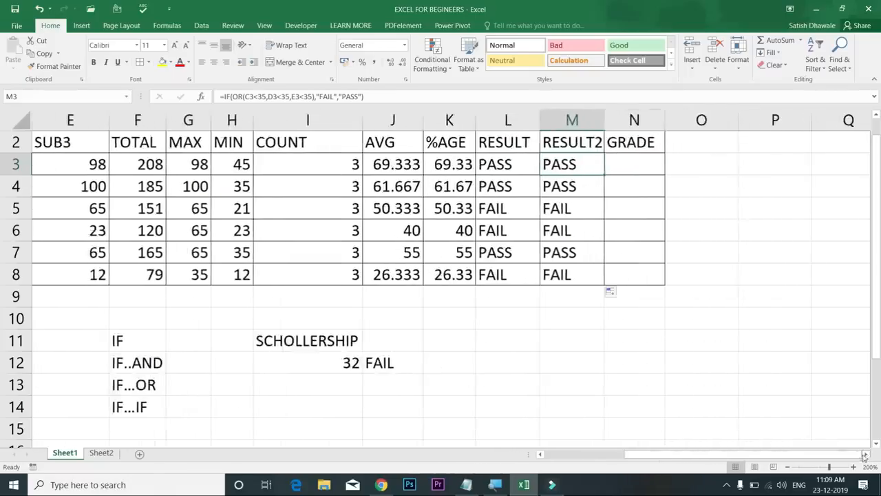
pyautogui.doubleClick(580, 165)
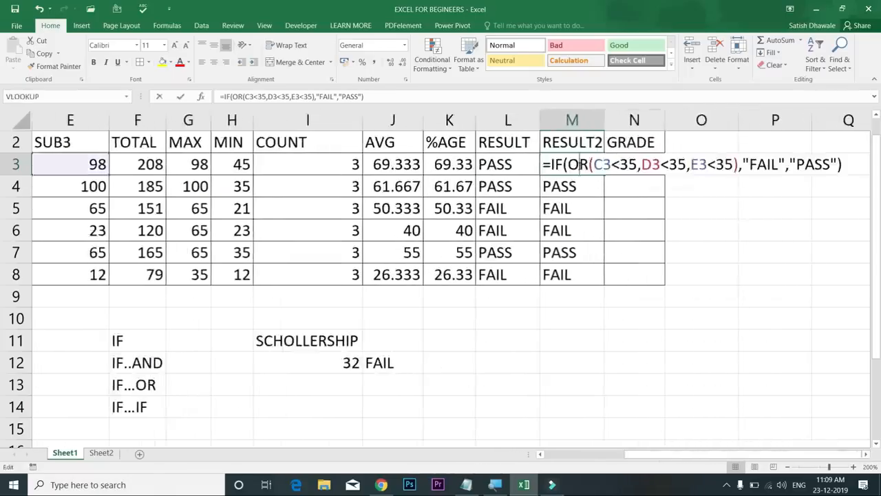
pyautogui.doubleClick(628, 165)
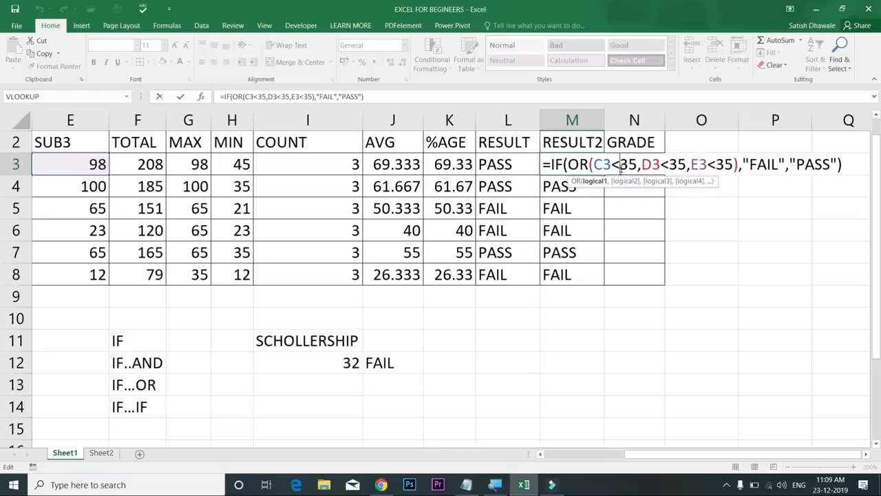
pyautogui.press('Return')
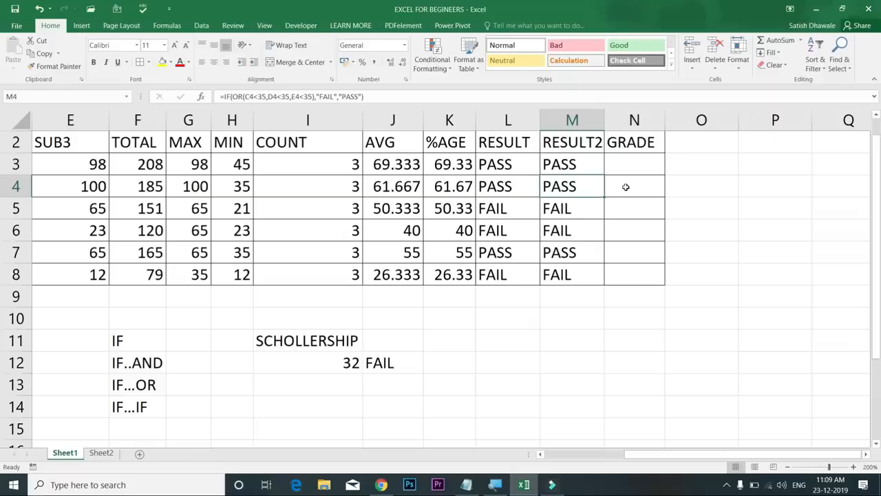
# Re-inspect M3's C3, D3, E3 conditions and FAIL result, commit it, and widen column M
pyautogui.doubleClick(580, 165)
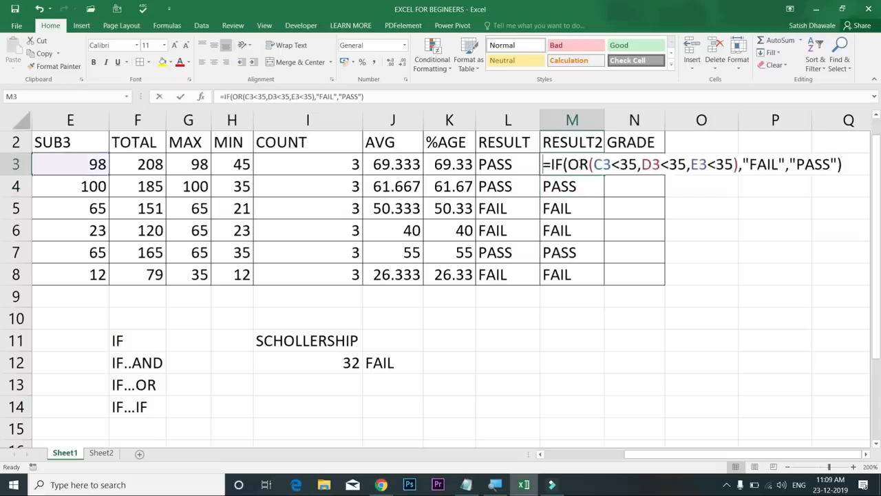
pyautogui.moveTo(595, 165); pyautogui.dragTo(638, 165)
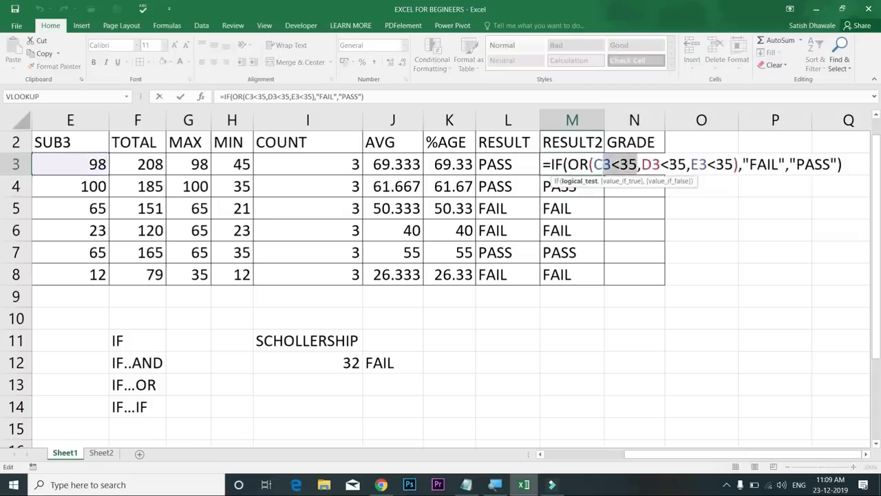
pyautogui.moveTo(757, 165); pyautogui.dragTo(791, 165)
pyautogui.moveTo(654, 165); pyautogui.dragTo(716, 165)
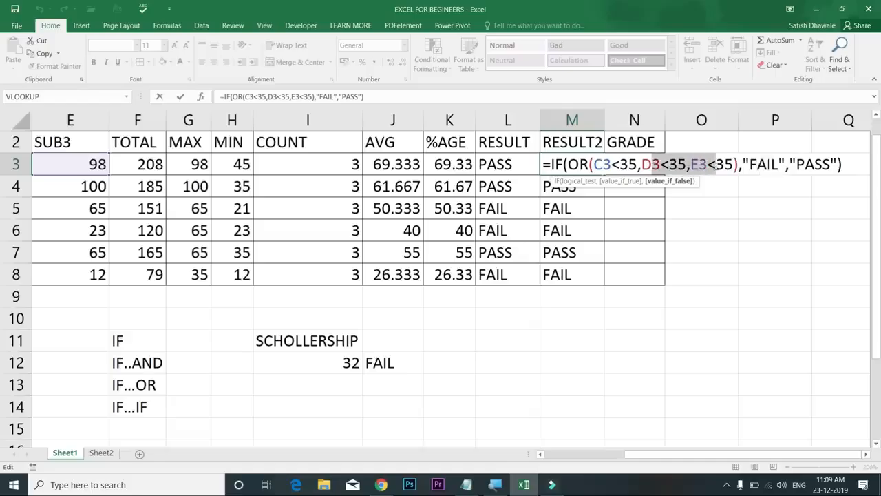
pyautogui.click(668, 165)
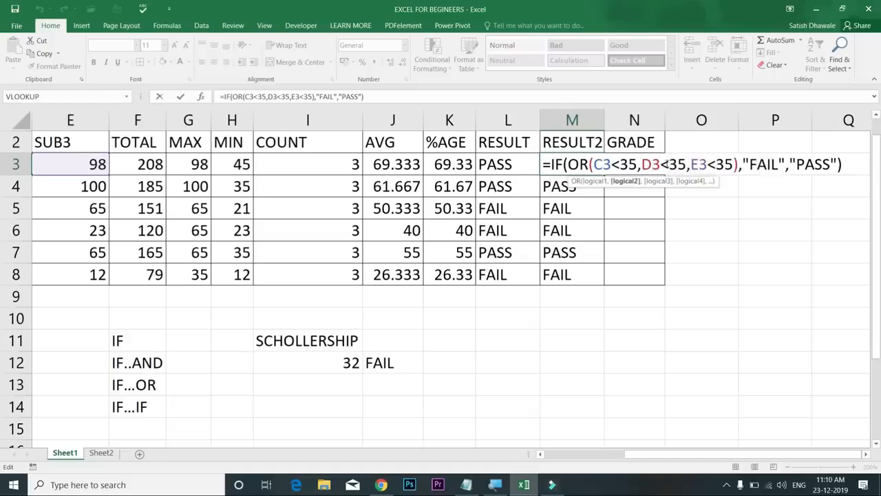
pyautogui.moveTo(751, 165); pyautogui.dragTo(780, 165)
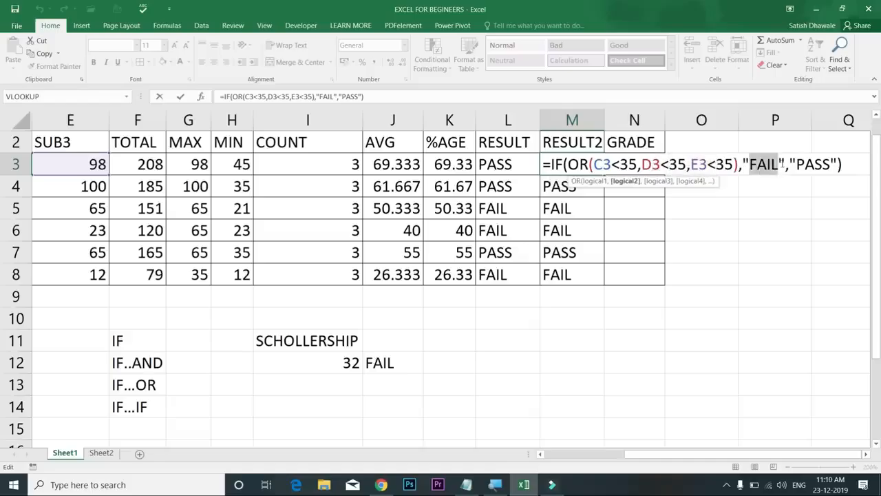
pyautogui.moveTo(691, 165); pyautogui.dragTo(832, 165)
pyautogui.click(666, 165)
pyautogui.click(717, 164)
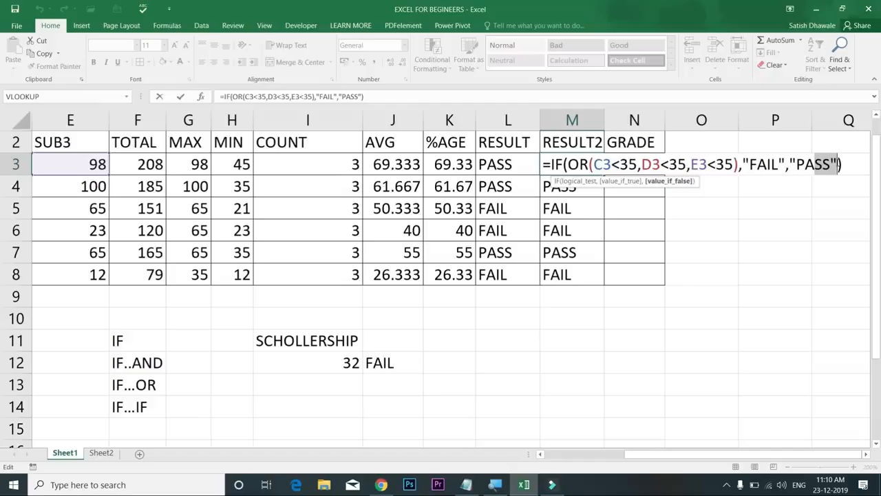
pyautogui.moveTo(750, 164); pyautogui.dragTo(779, 164)
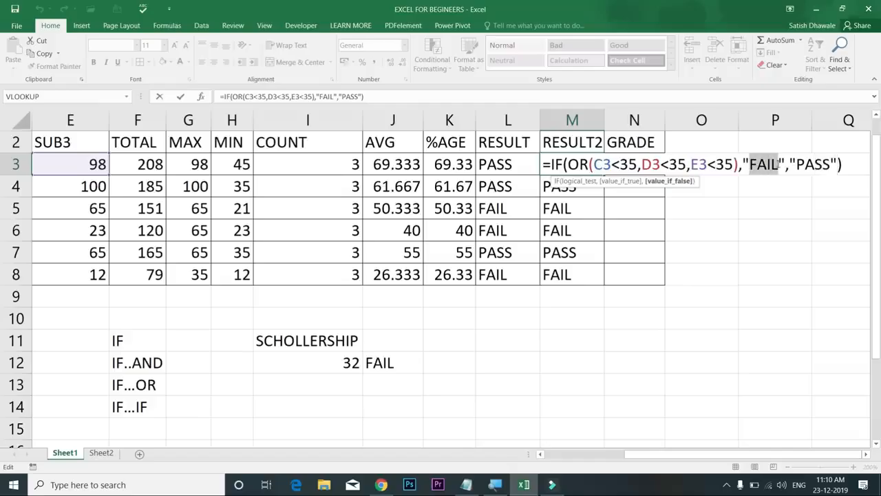
pyautogui.press('Return')
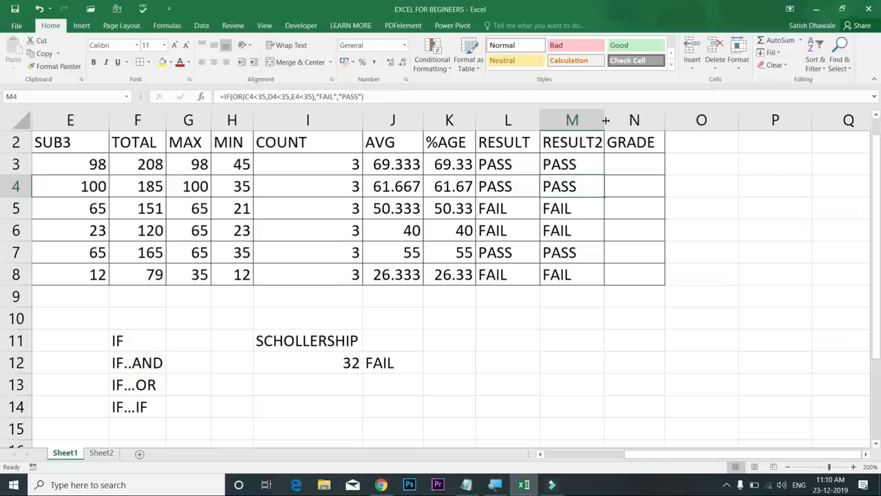
pyautogui.moveTo(605, 121); pyautogui.dragTo(611, 122)
pyautogui.click(649, 165)
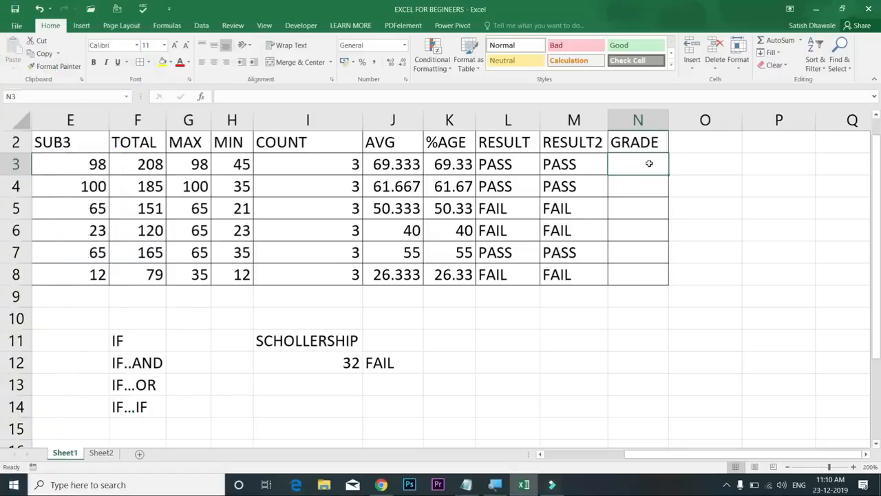
# In N3, begin the grade formula =IF(L3="FAIL","FAIL", for failed students
pyautogui.write('=IF')
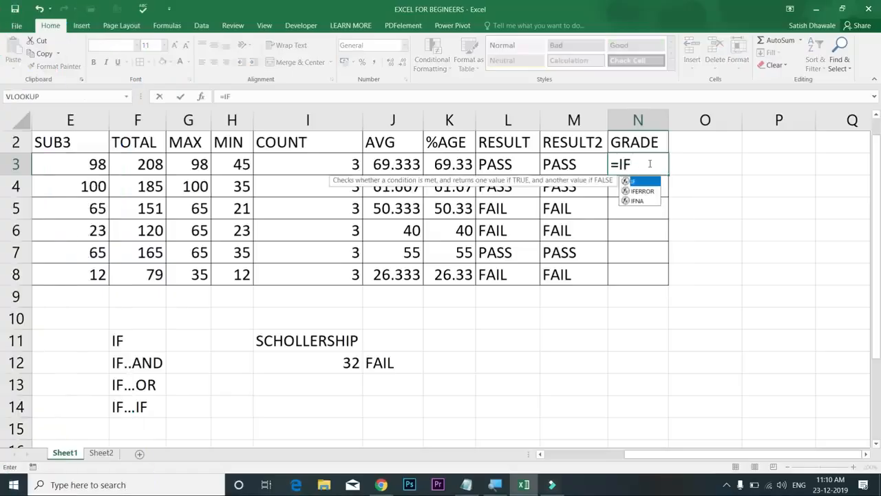
pyautogui.write('(')
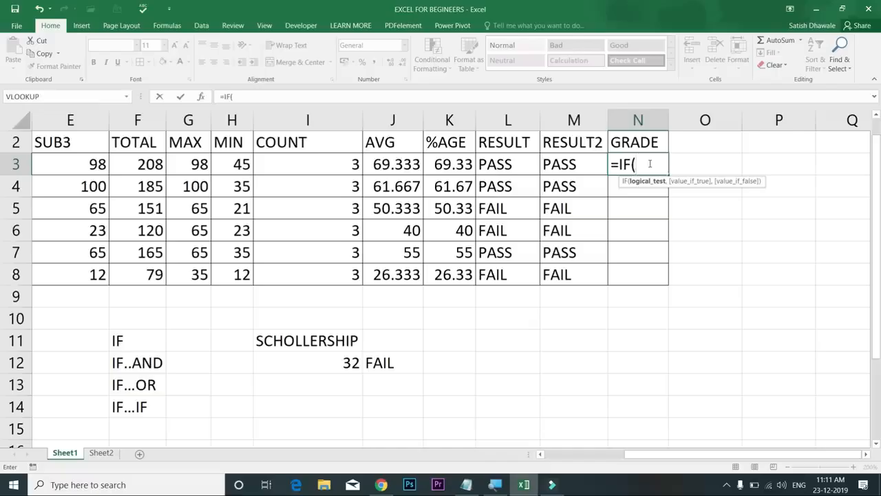
pyautogui.click(498, 166)
pyautogui.click(559, 186)
pyautogui.click(559, 165)
pyautogui.click(530, 168)
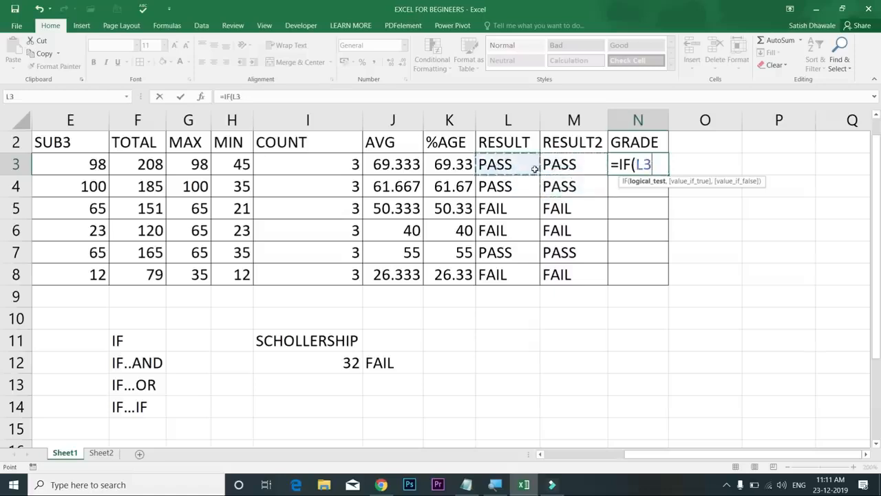
pyautogui.write('="FAIL","FAIL"')
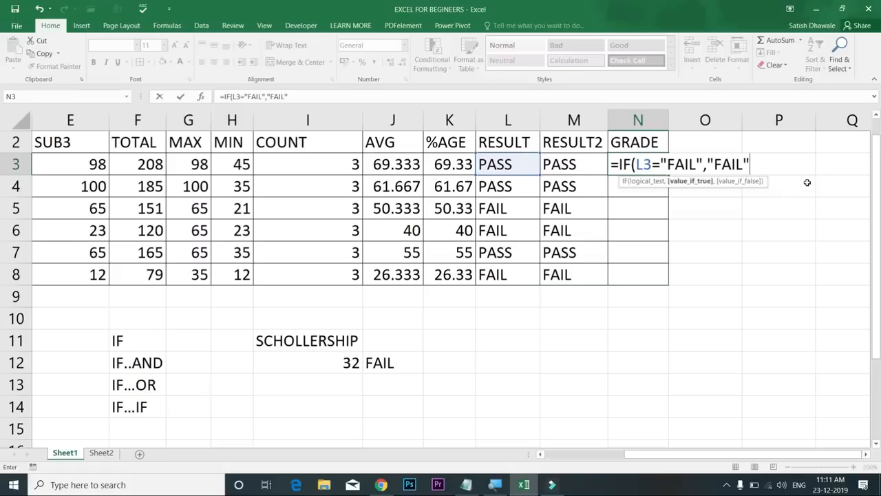
pyautogui.write(',')
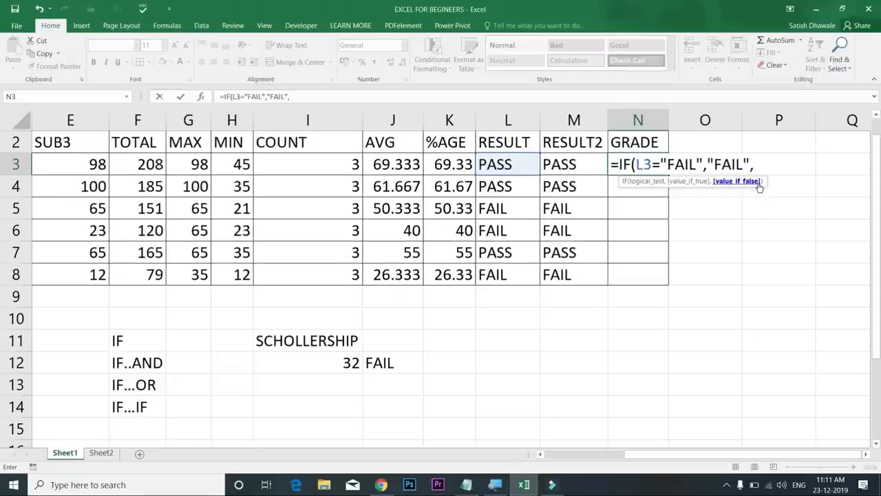
# Add nested branches giving A+ when K3>=75 and A when K3>=60
pyautogui.write('IF(')
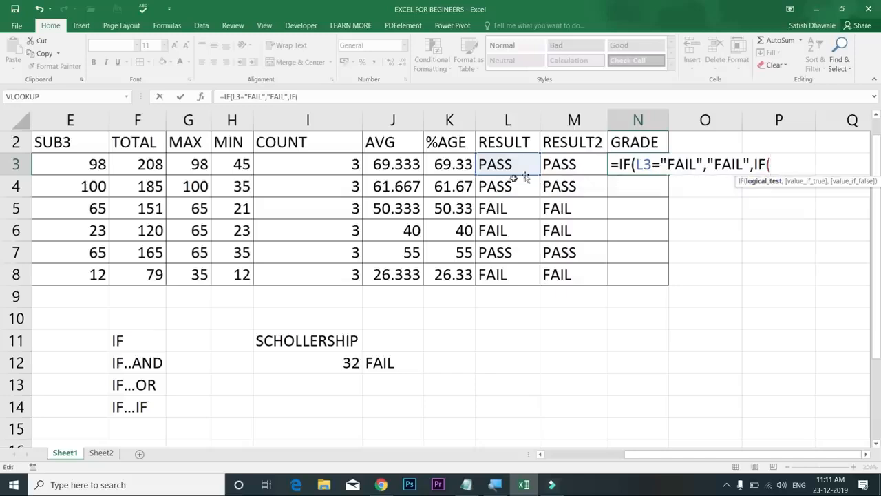
pyautogui.click(453, 166)
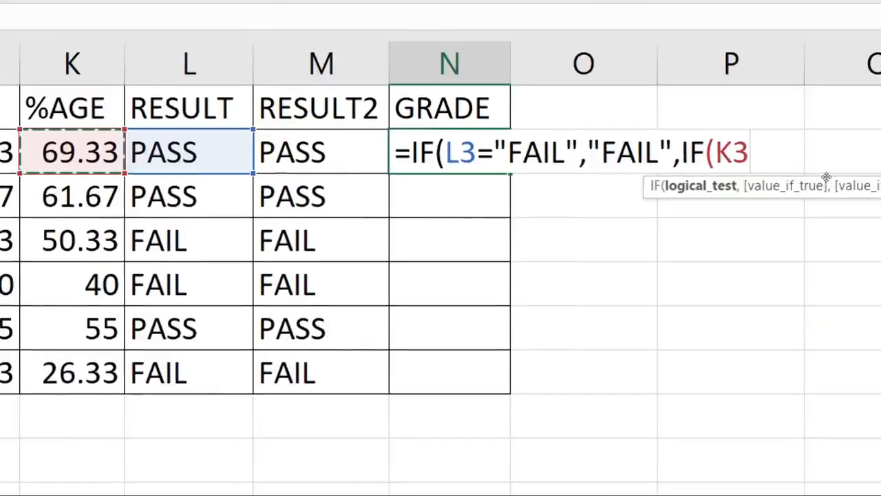
pyautogui.write('75')
pyautogui.press('BackSpace')
pyautogui.press('BackSpace')
pyautogui.write('>=75')
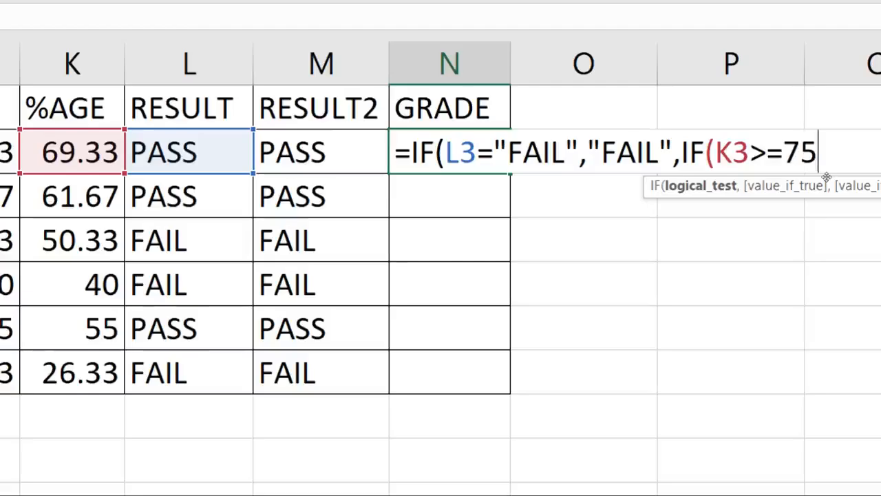
pyautogui.write(',"a+')
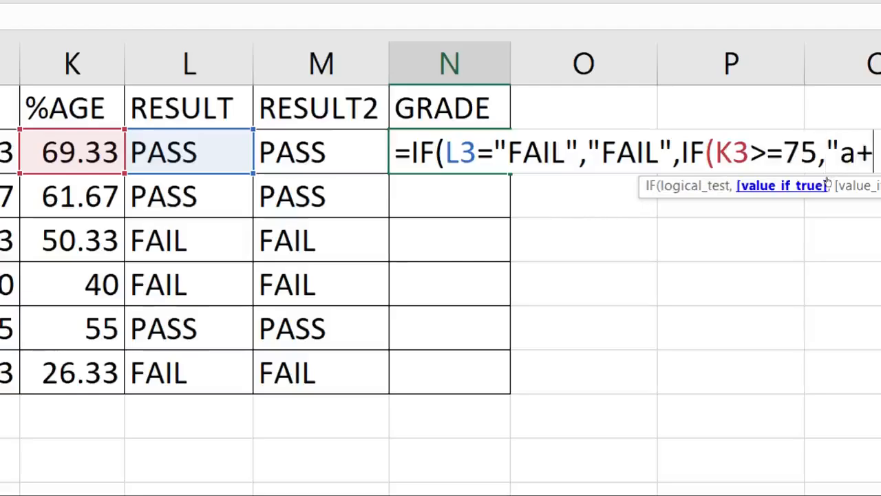
pyautogui.press('BackSpace')
pyautogui.press('BackSpace')
pyautogui.write('A+')
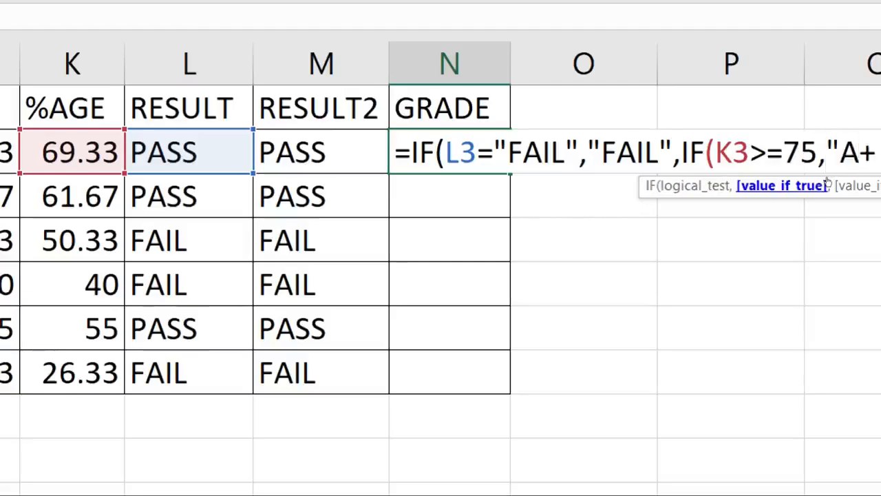
pyautogui.write('"')
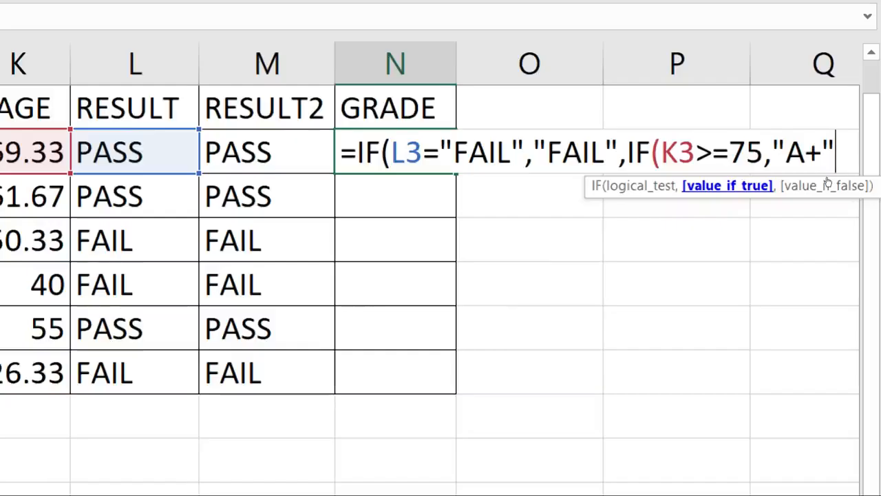
pyautogui.write(',')
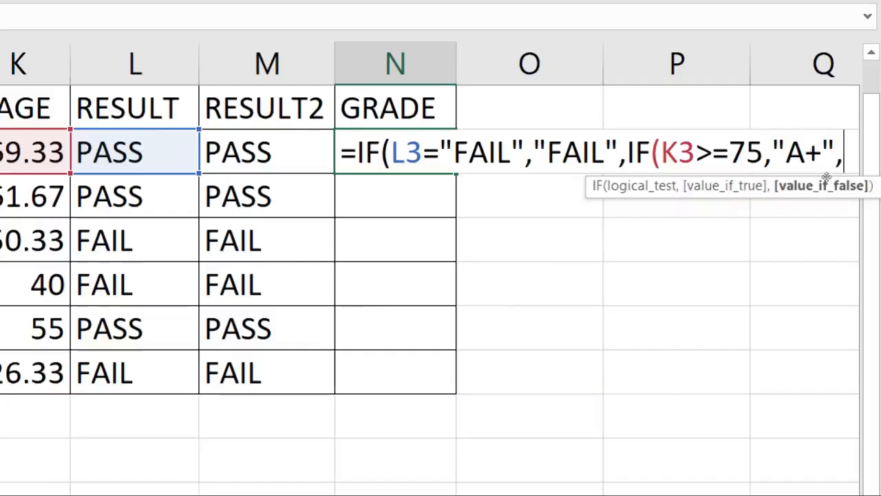
pyautogui.write('IF(')
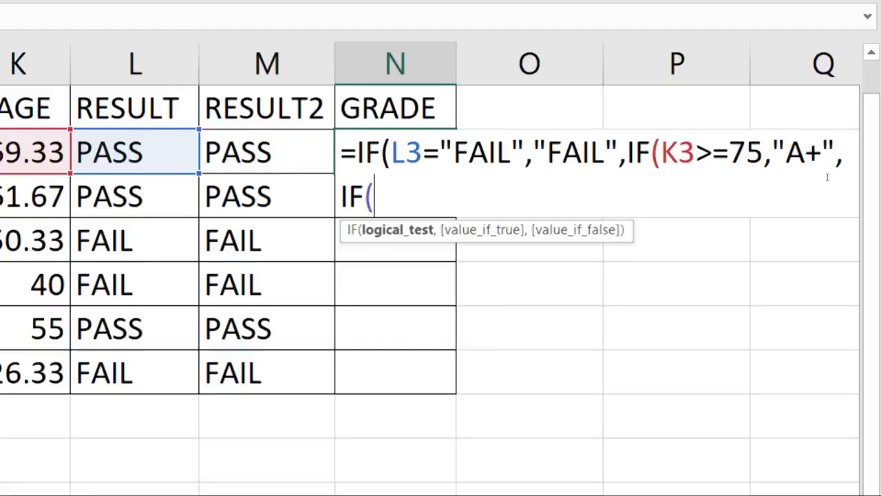
pyautogui.write('K3')
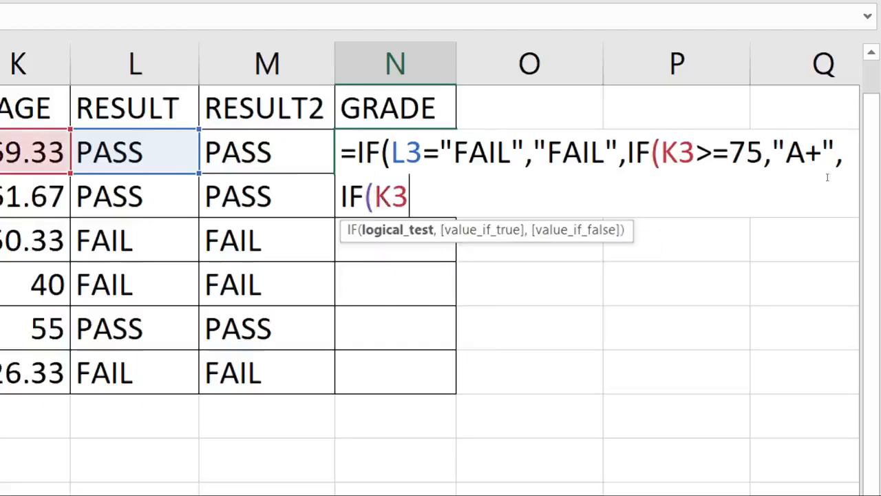
pyautogui.write('>=6')
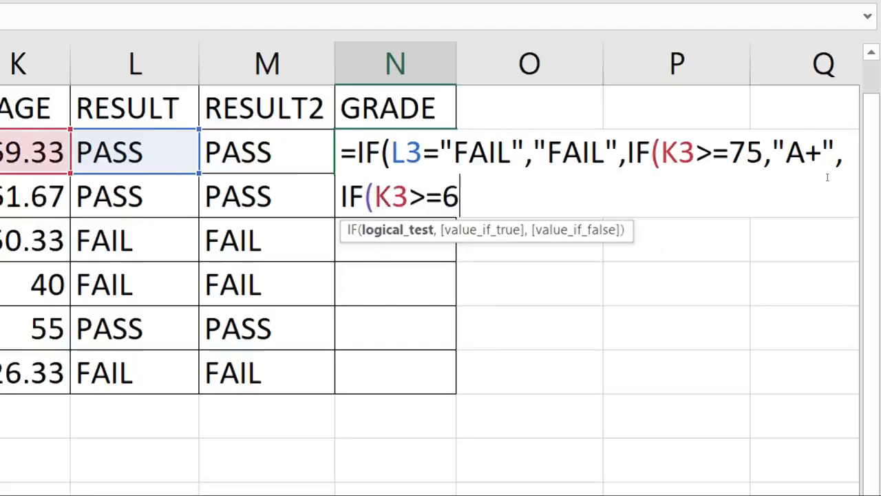
pyautogui.write('0,"')
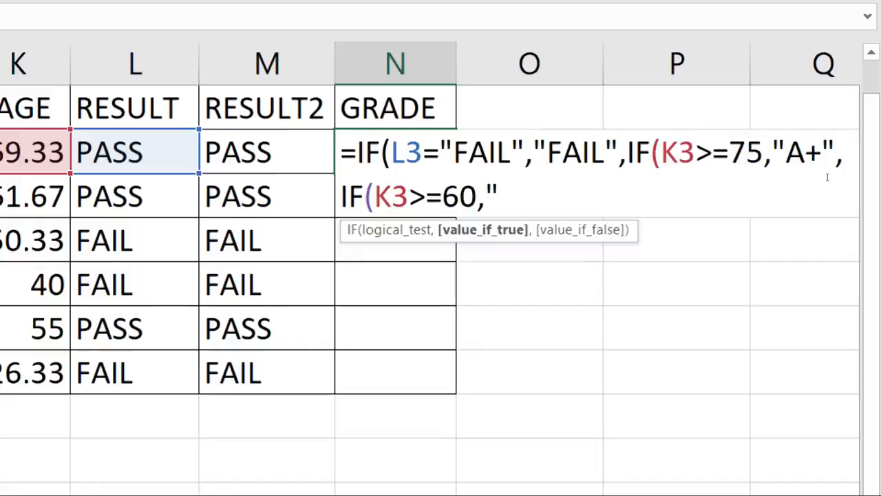
pyautogui.write('A"')
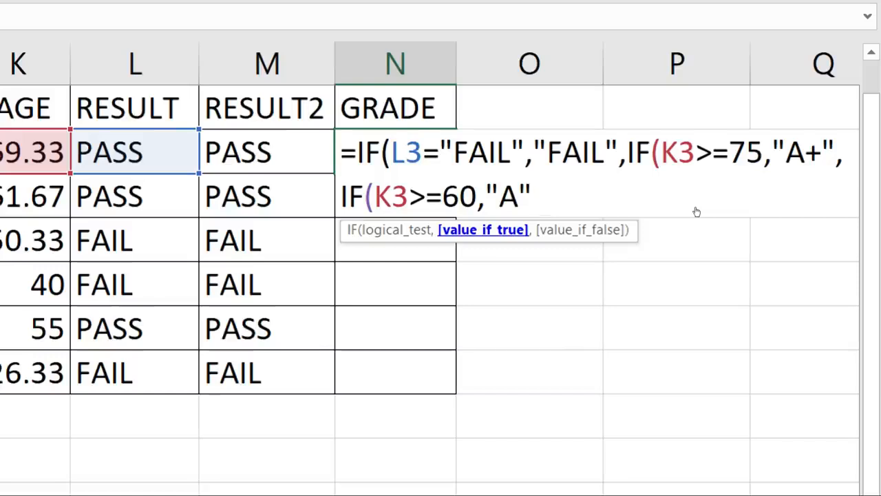
pyautogui.write(',')
pyautogui.write('IF')
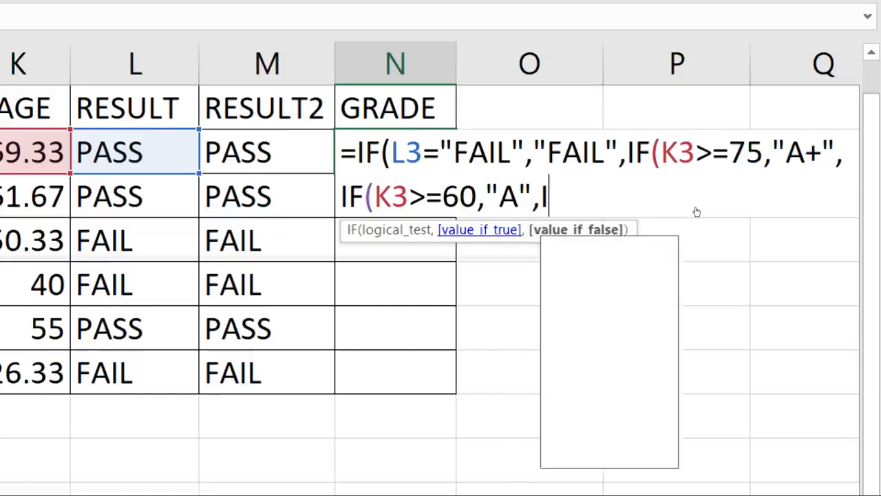
# Add the K3>=45 and K3>=35 branches with grade C, then delete the wrong C at 45
pyautogui.write('(')
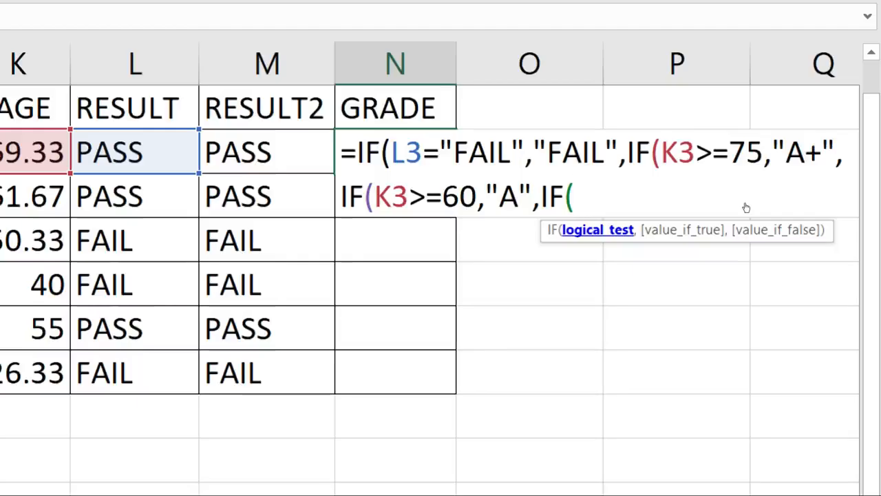
pyautogui.write('K3')
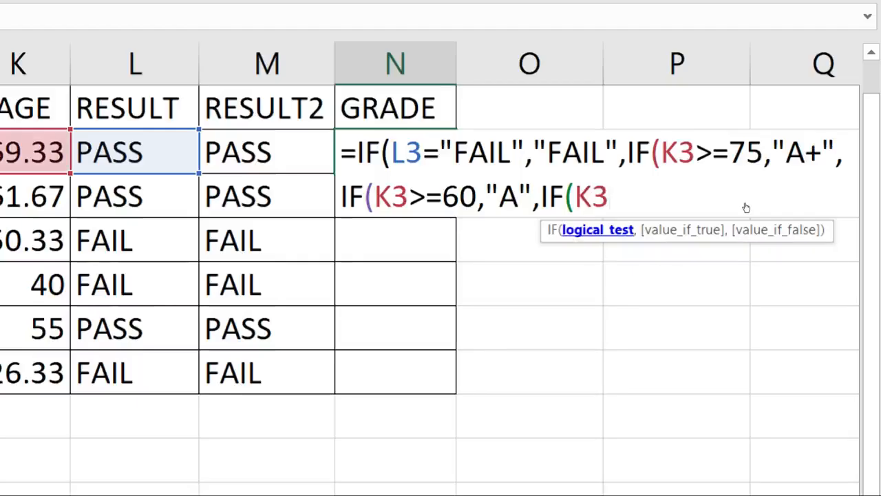
pyautogui.write('>=50')
pyautogui.press('BackSpace')
pyautogui.press('BackSpace')
pyautogui.write('45')
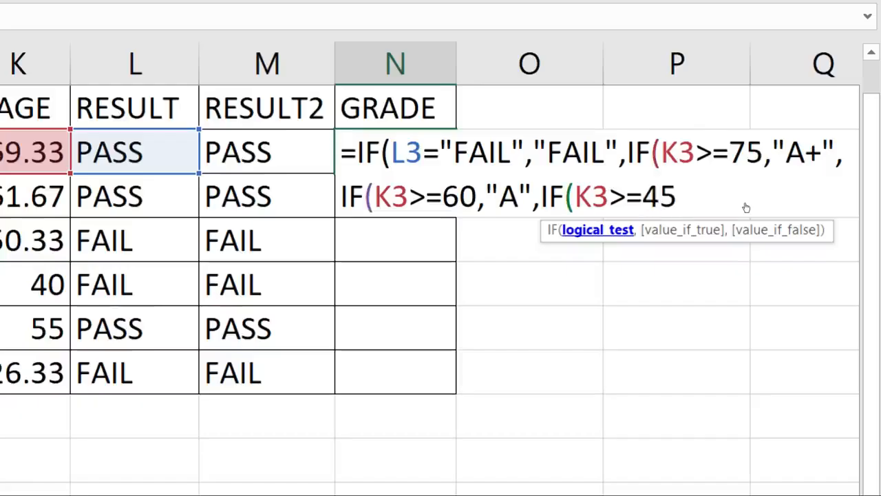
pyautogui.write(',"C"')
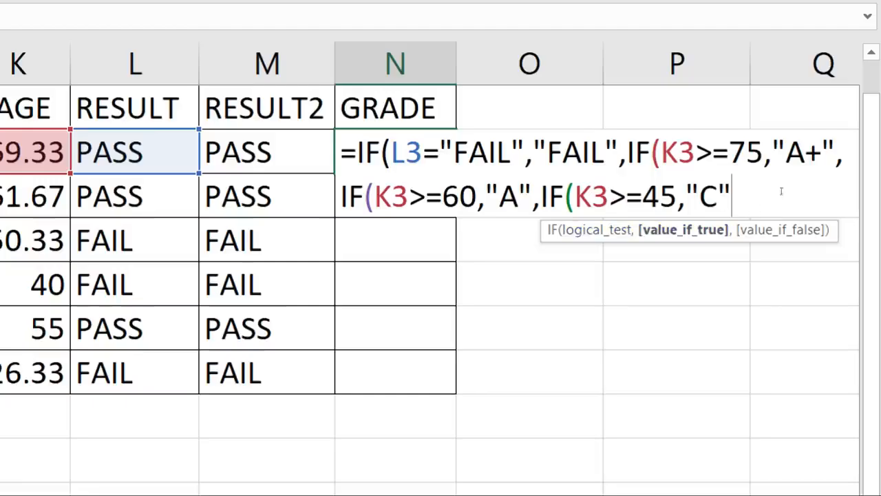
pyautogui.write(',')
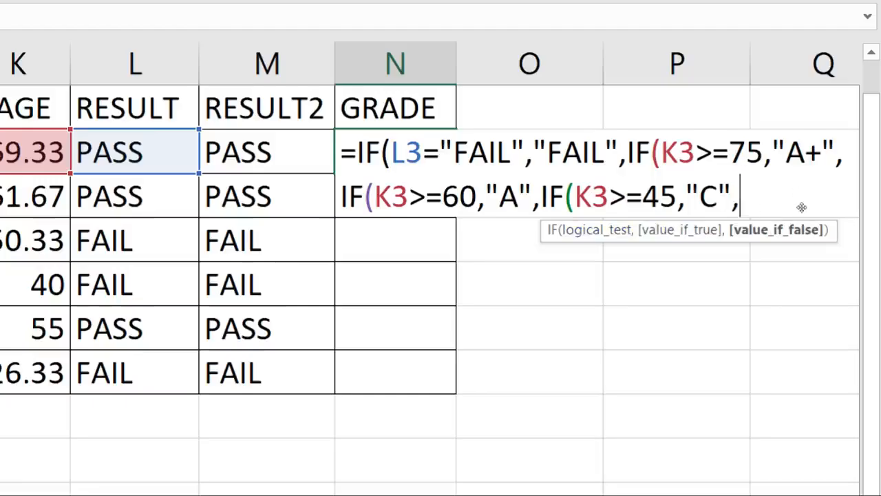
pyautogui.write('IF(')
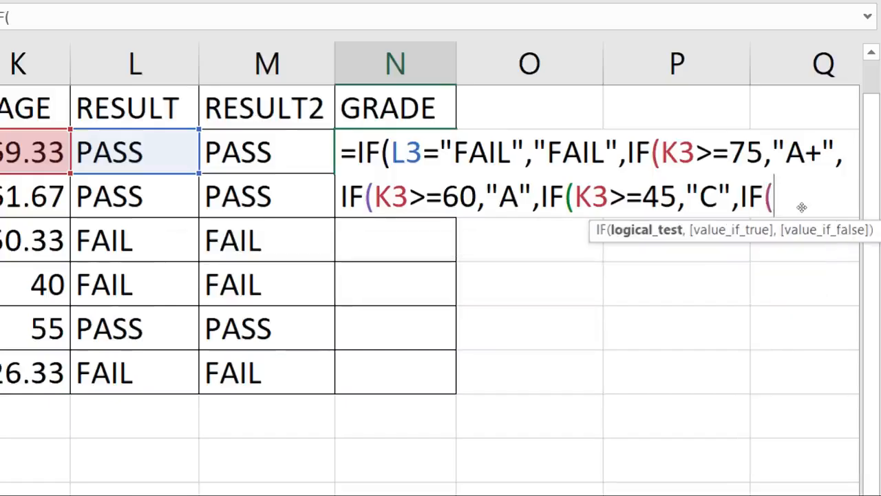
pyautogui.write('K3>=35')
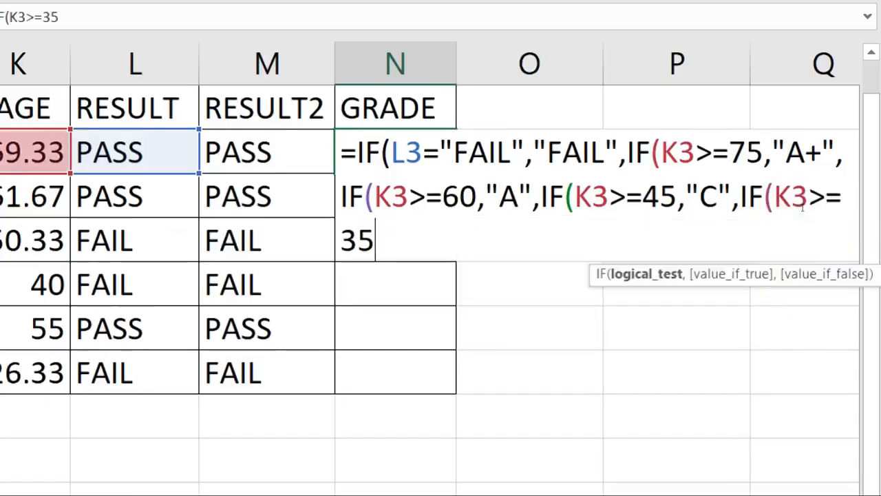
pyautogui.write('"')
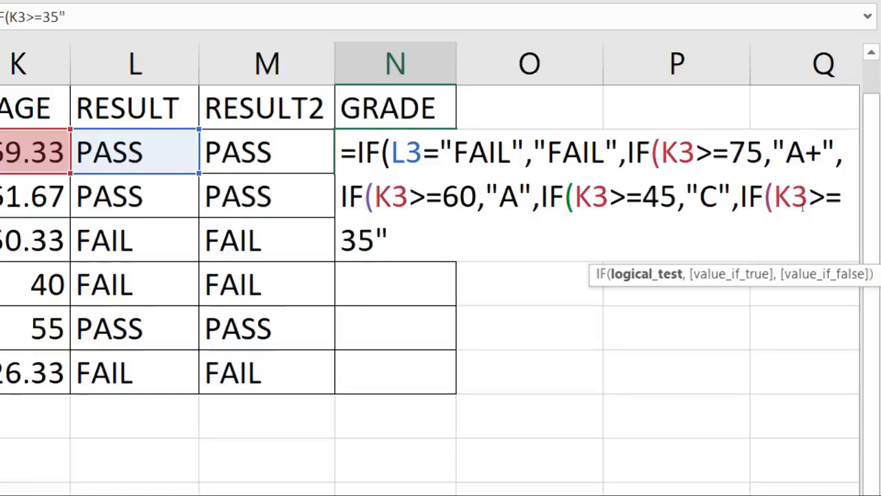
pyautogui.press('BackSpace')
pyautogui.write(',"')
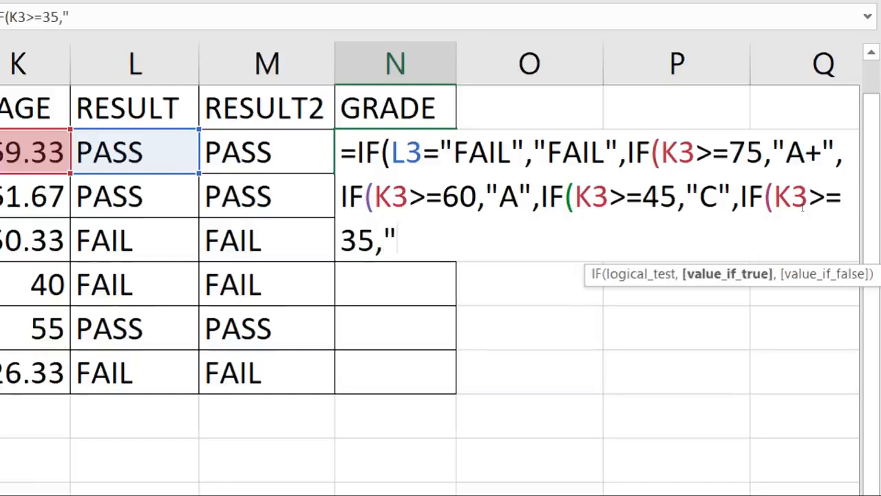
pyautogui.write('C"')
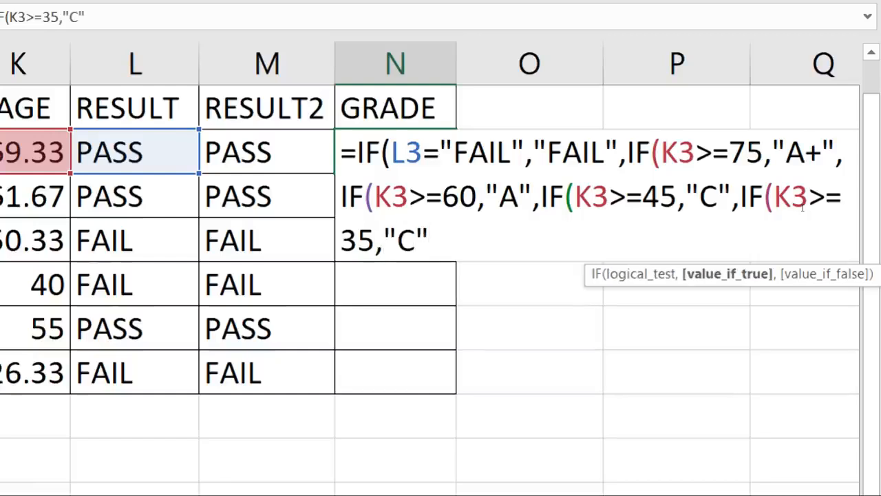
pyautogui.click(718, 196)
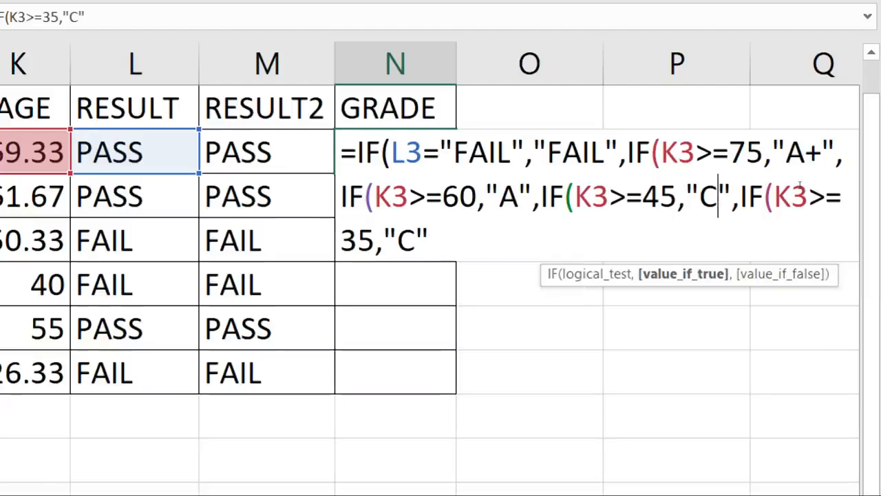
pyautogui.press('BackSpace')
# Make the 45-or-more grade B and commit the nested IF formula in N3
pyautogui.write('B')
pyautogui.press('End')
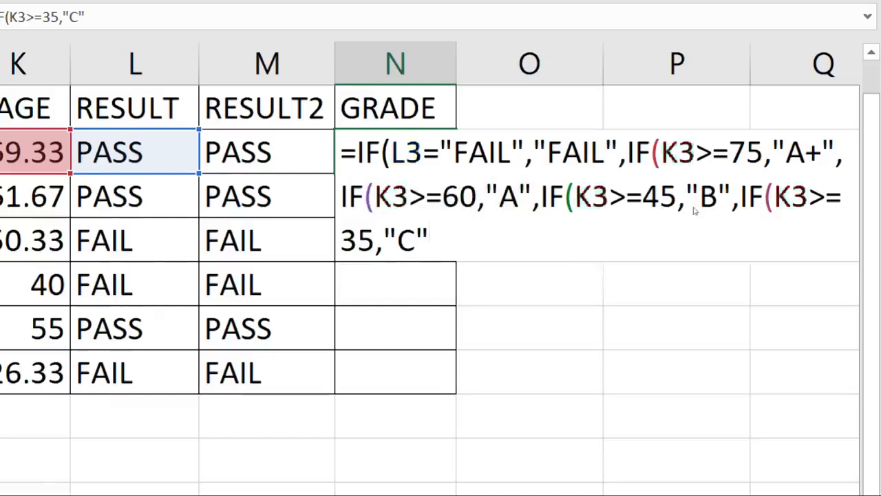
pyautogui.press('Return')
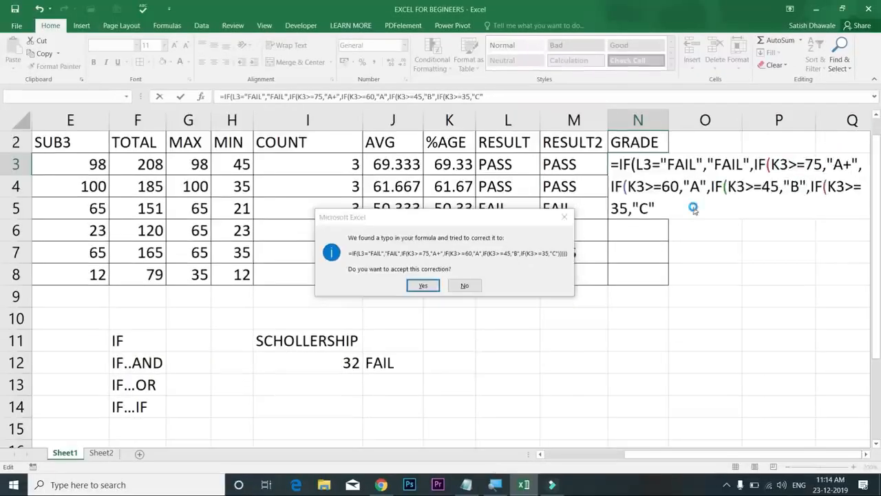
# Accept Excel's parenthesis correction and fill the grade formula down to N8
pyautogui.press('Return')
pyautogui.click(665, 169)
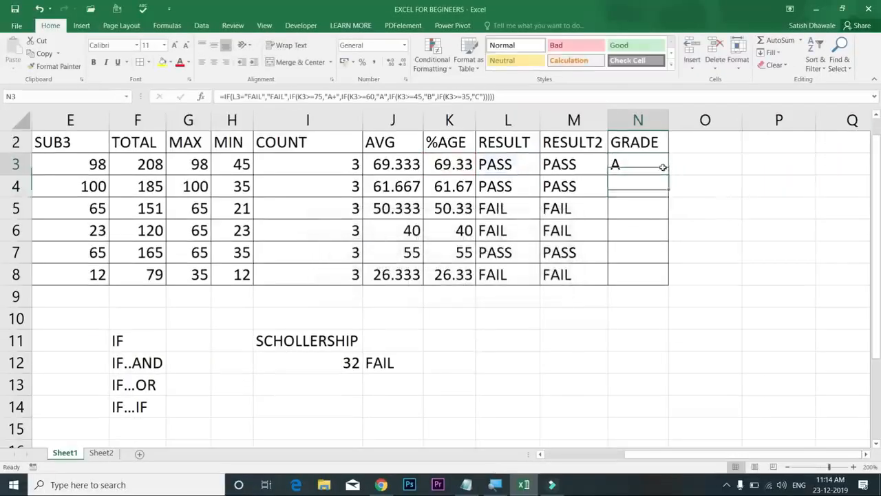
pyautogui.moveTo(669, 173); pyautogui.dragTo(668, 282)
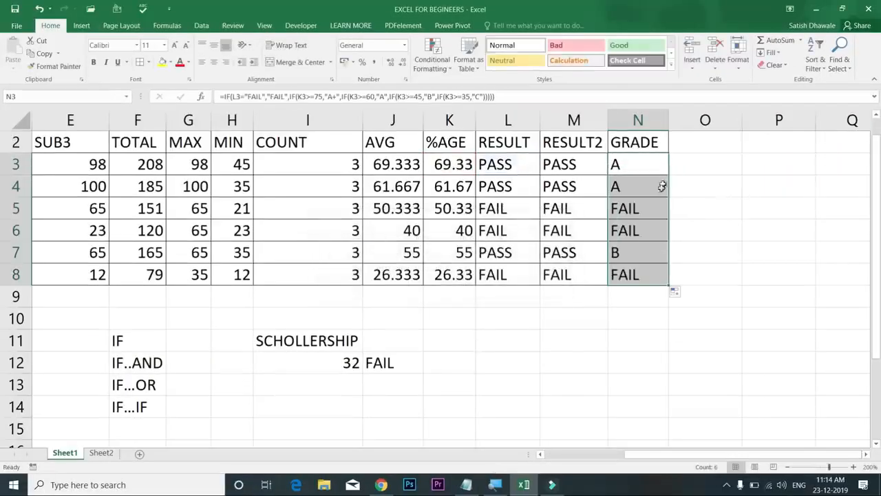
# Check the grades in N5 to N7, K7's percentage formula, and N3's full formula
pyautogui.click(648, 207)
pyautogui.click(639, 231)
pyautogui.click(634, 255)
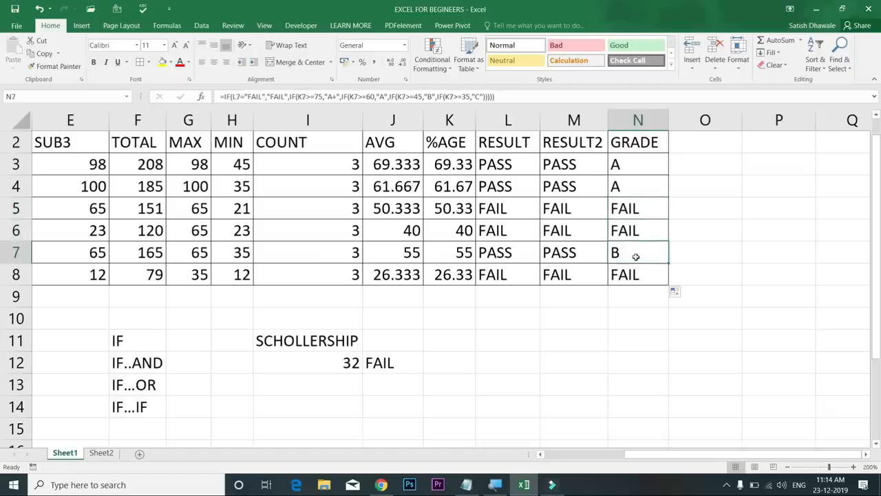
pyautogui.click(467, 256)
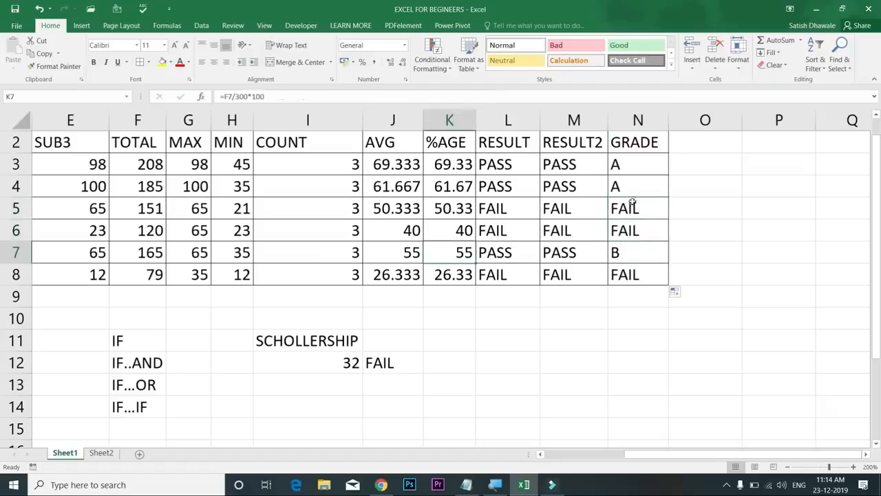
pyautogui.click(643, 163)
pyautogui.moveTo(638, 234); pyautogui.dragTo(669, 282)
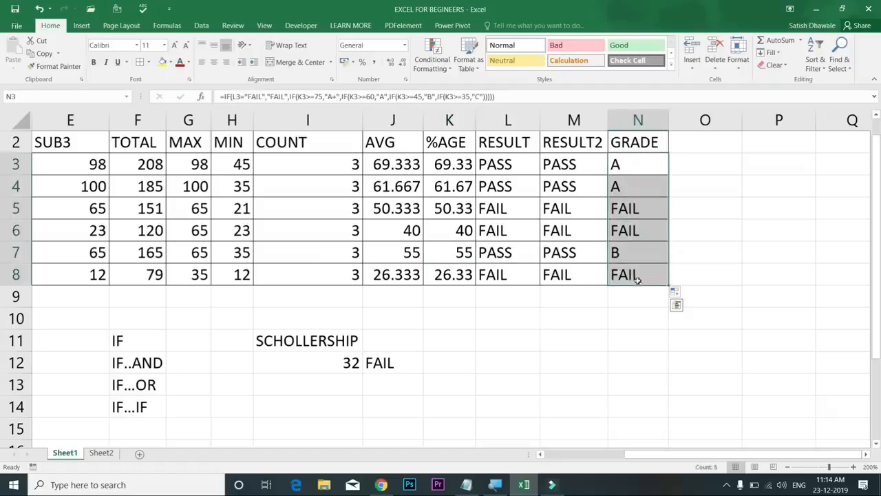
pyautogui.doubleClick(652, 165)
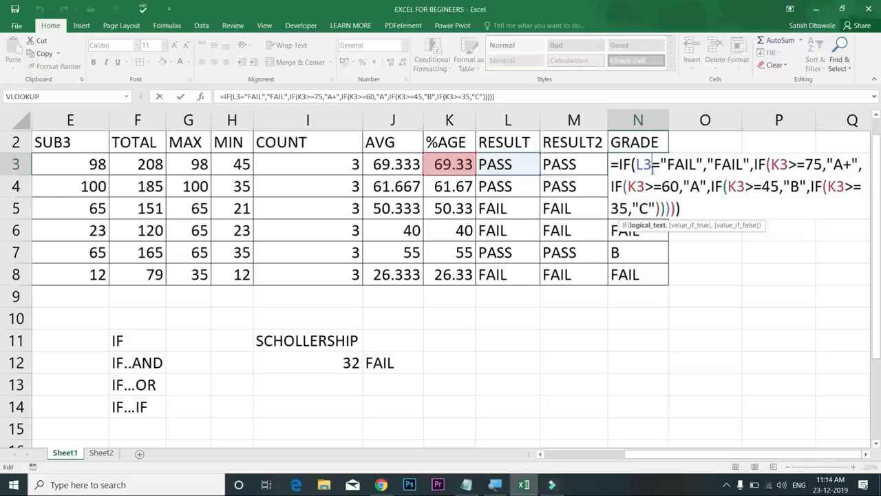
pyautogui.click(691, 207)
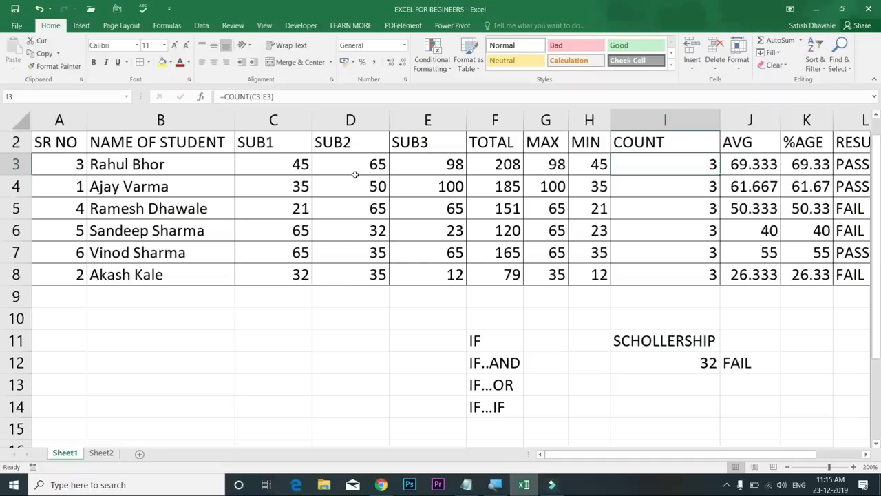
pyautogui.moveTo(180, 160); pyautogui.dragTo(429, 274)
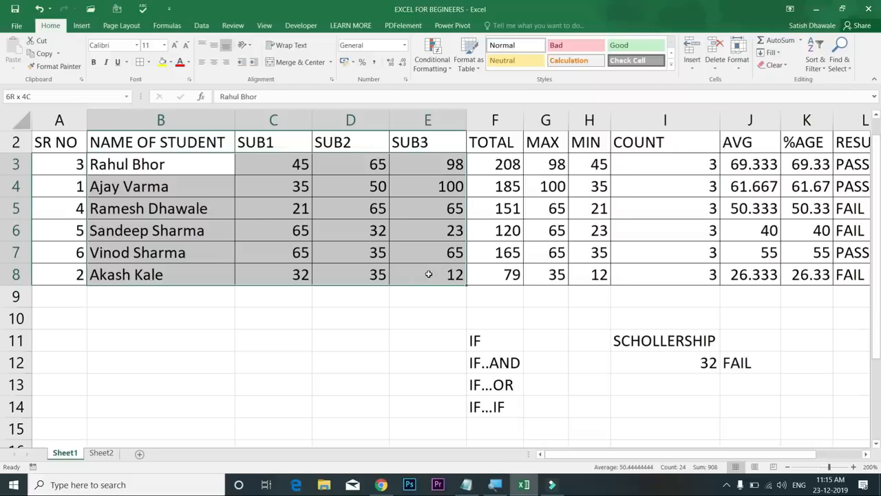
pyautogui.moveTo(428, 274); pyautogui.dragTo(428, 274)
pyautogui.click(85, 26)
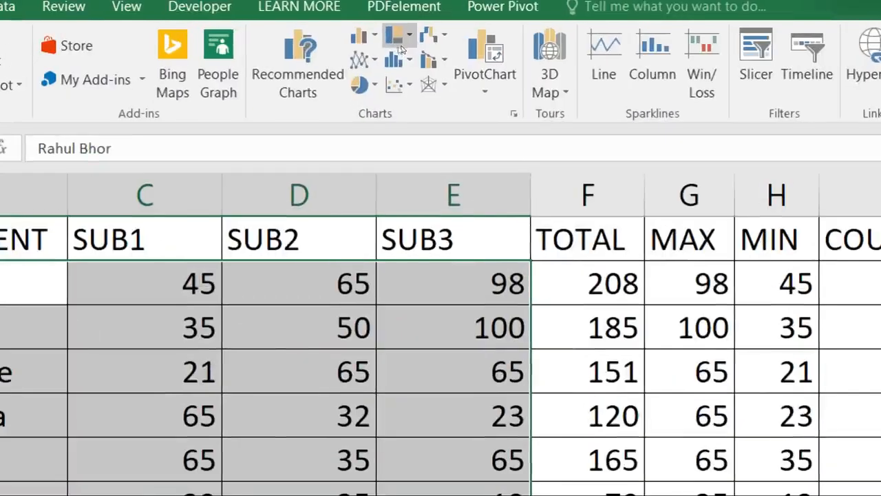
pyautogui.click(372, 39)
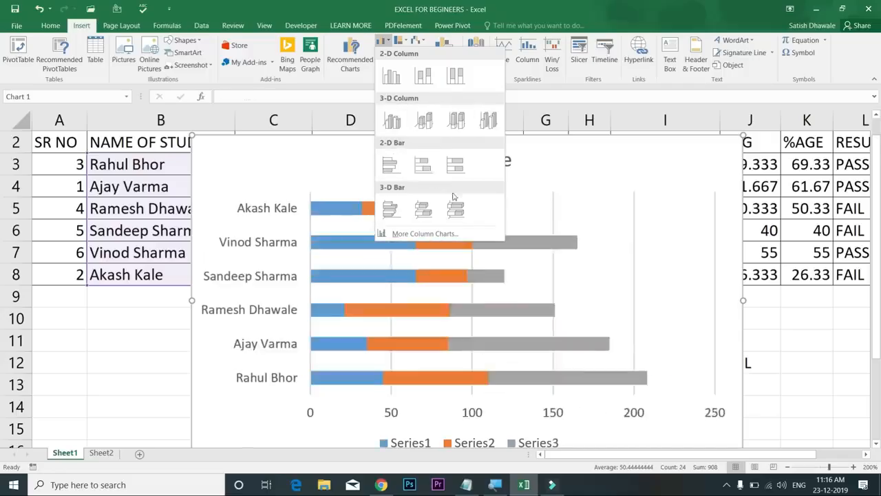
pyautogui.click(390, 77)
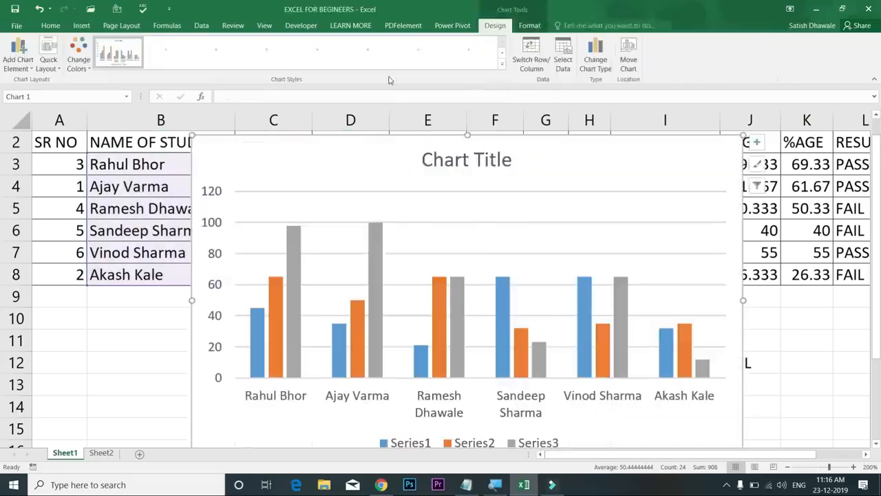
pyautogui.moveTo(581, 162); pyautogui.dragTo(484, 207)
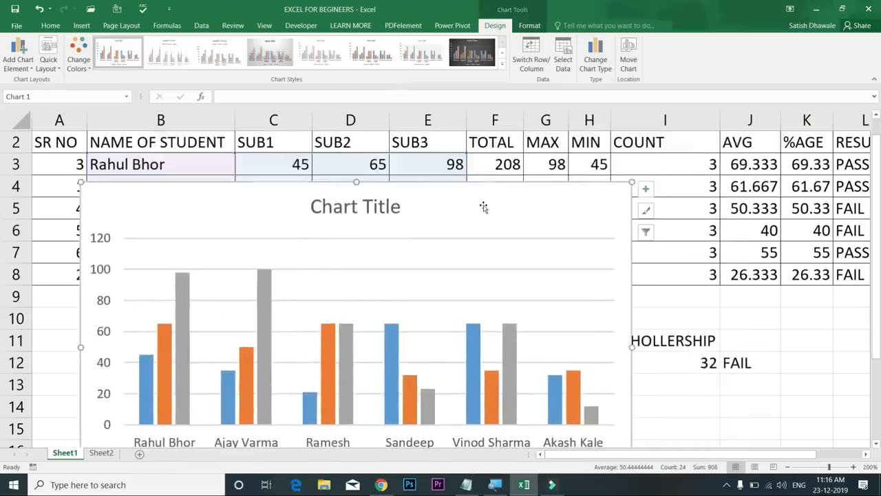
pyautogui.moveTo(484, 207); pyautogui.dragTo(496, 131)
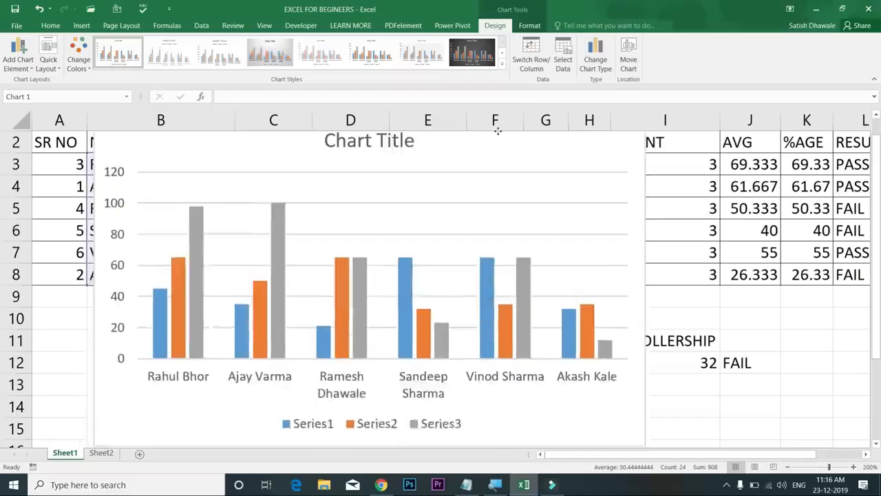
pyautogui.scroll(1, 433, 254)
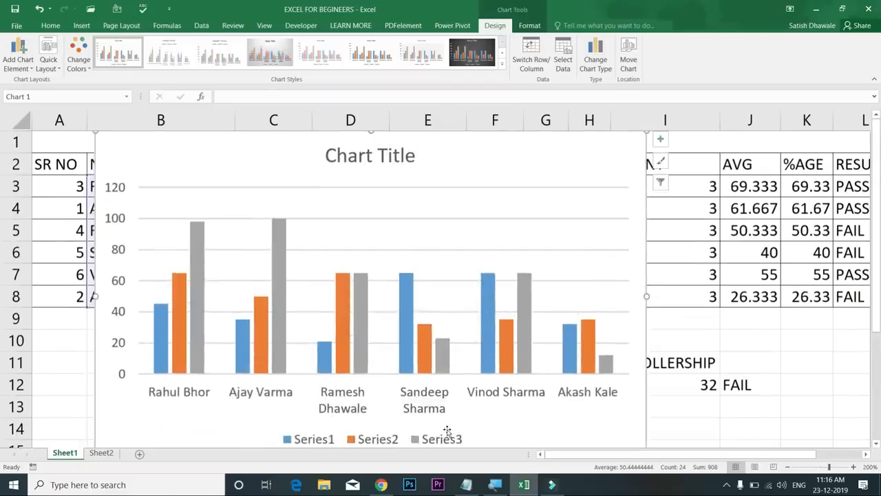
pyautogui.press('Delete')
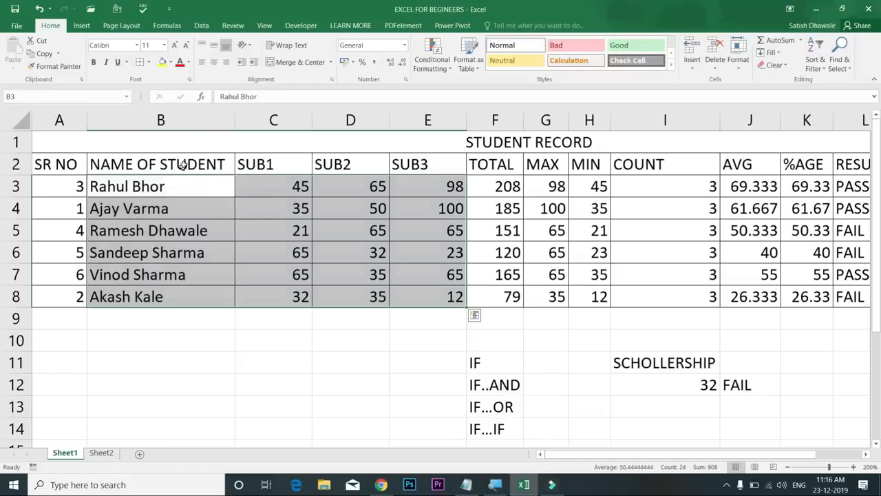
# Chart the names and SUB1–SUB3 marks in B2:E8 as a column chart on a new sheet with F11
pyautogui.moveTo(184, 167); pyautogui.dragTo(236, 179)
pyautogui.moveTo(377, 235); pyautogui.dragTo(421, 289)
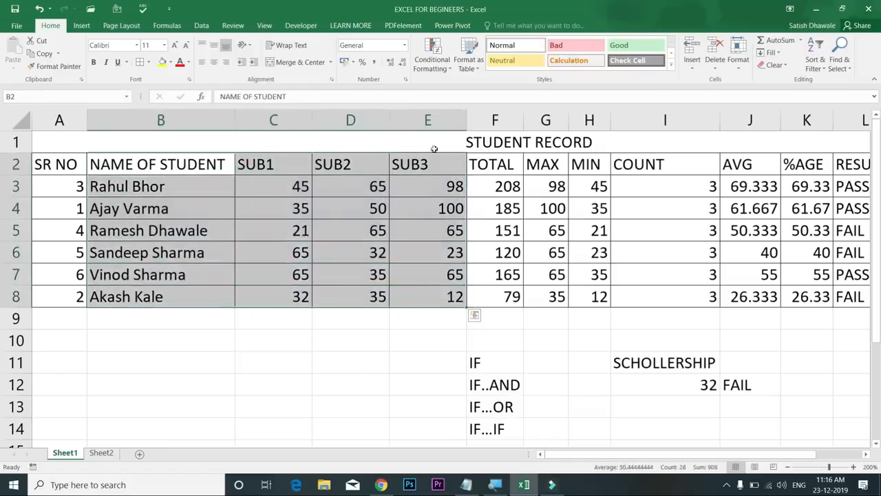
pyautogui.click(81, 25)
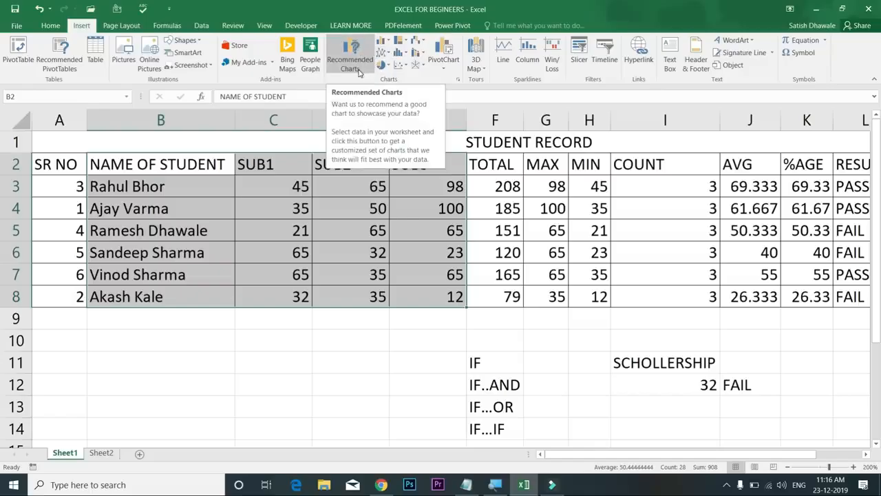
pyautogui.press('F11')
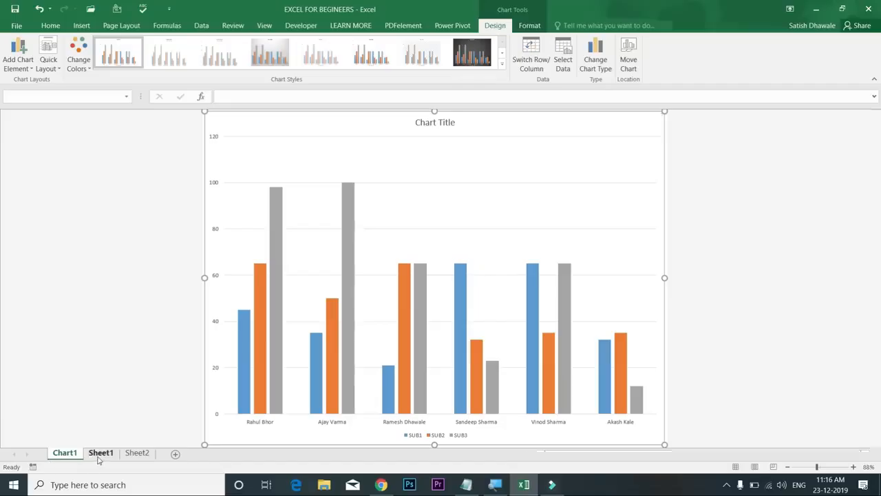
pyautogui.click(99, 455)
pyautogui.click(65, 453)
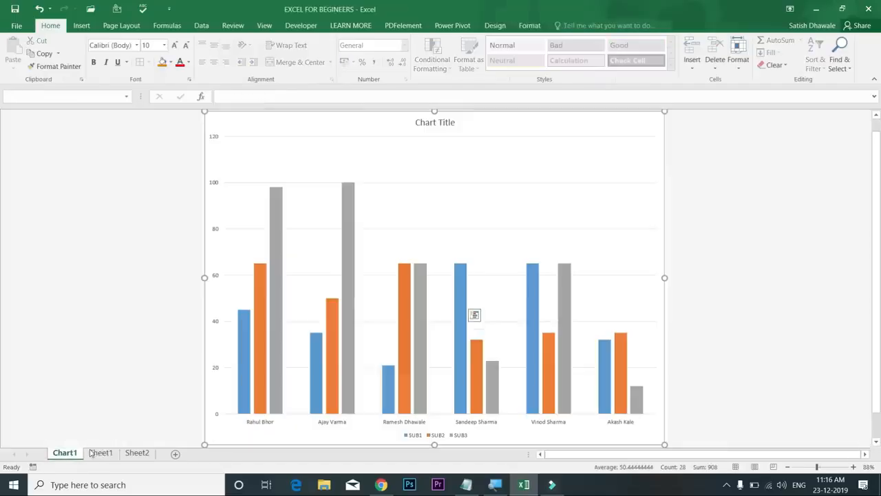
pyautogui.moveTo(398, 344)
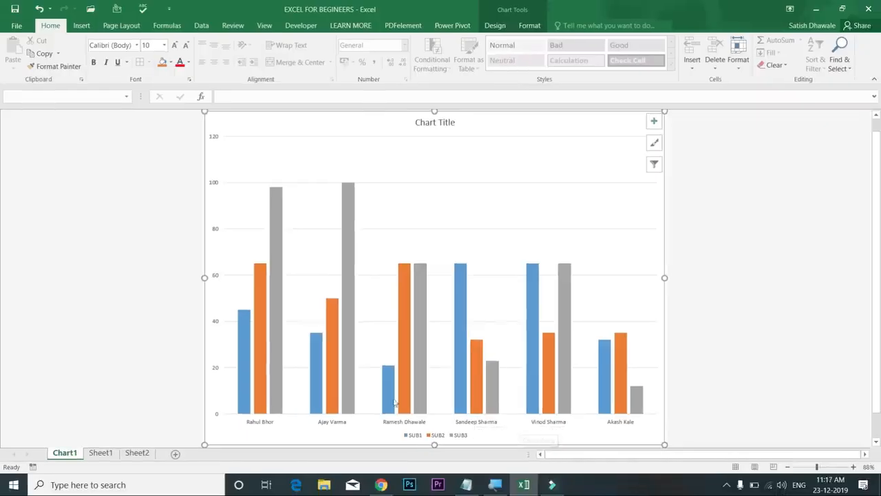
pyautogui.moveTo(625, 376)
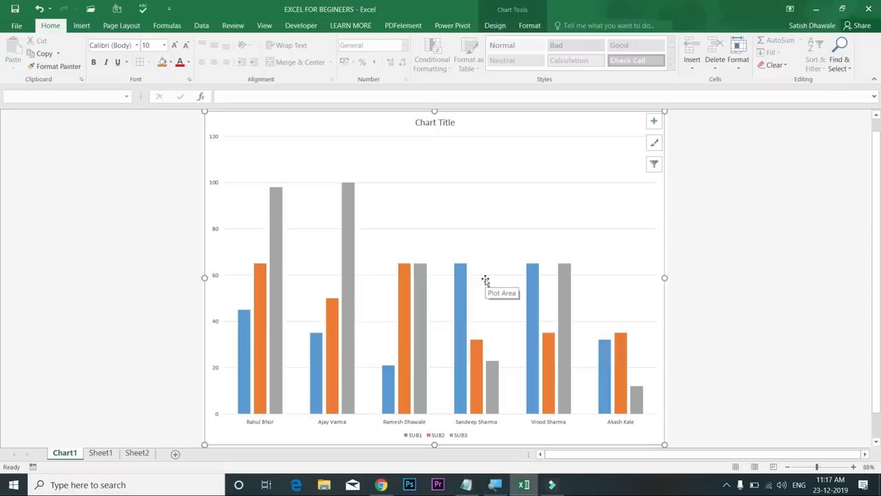
pyautogui.click(499, 26)
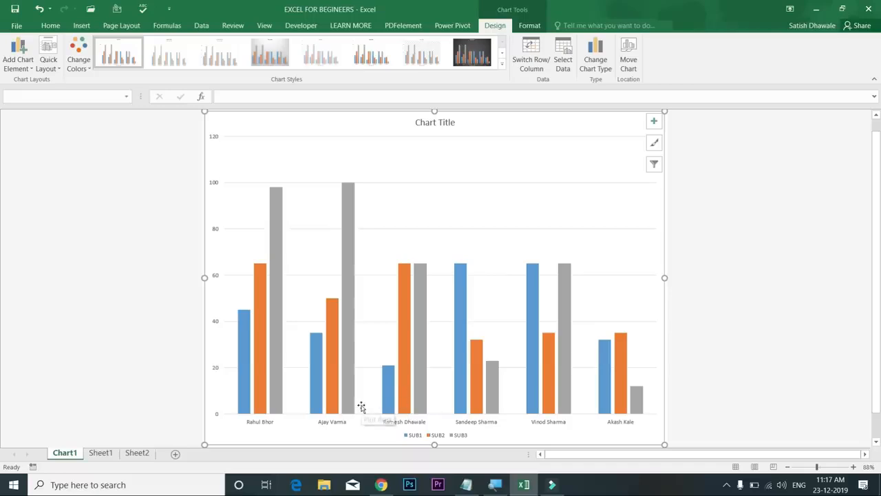
pyautogui.click(336, 428)
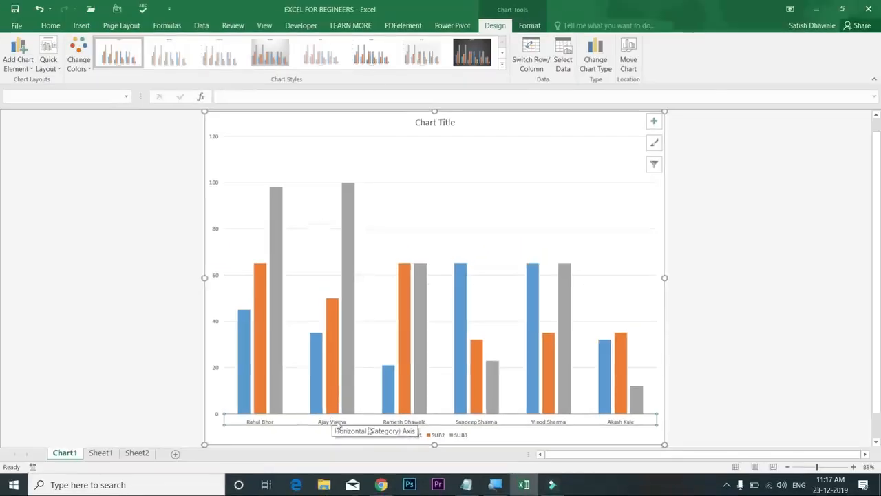
# Make the student-name axis labels 28 pt bold with an orange fill
pyautogui.click(53, 26)
pyautogui.click(176, 46)
pyautogui.click(175, 45)
pyautogui.click(176, 45)
pyautogui.click(176, 46)
pyautogui.click(175, 46)
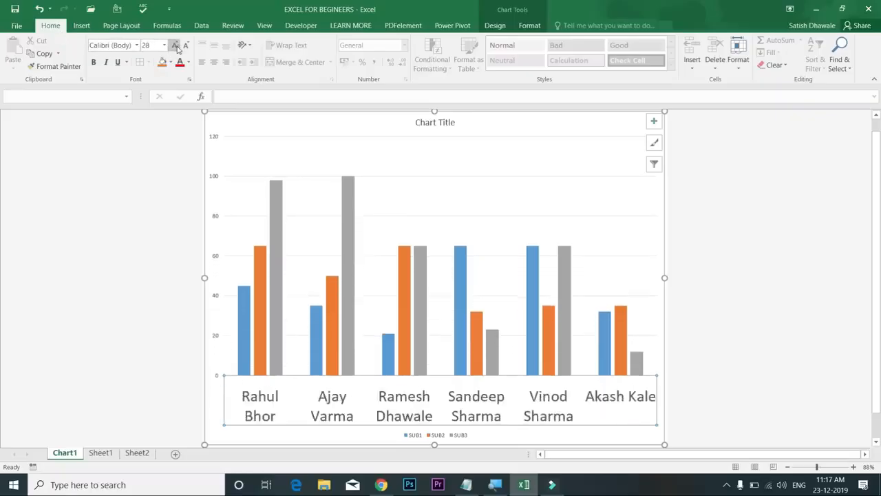
pyautogui.click(175, 45)
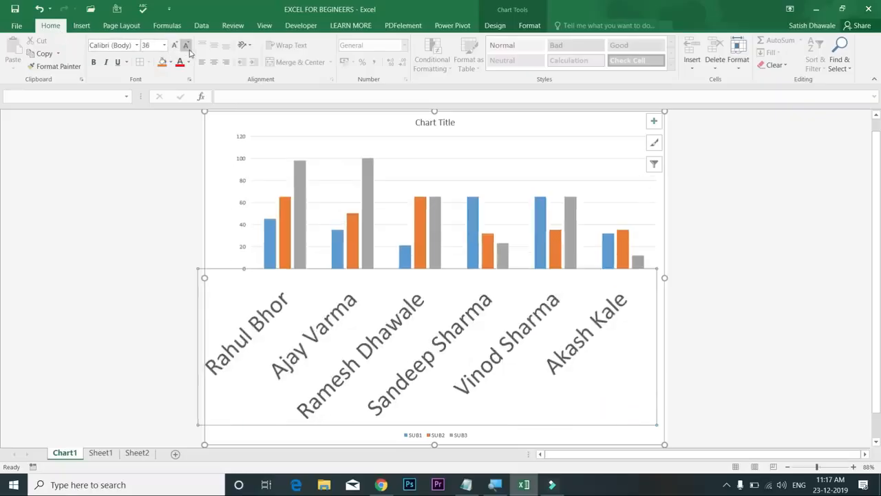
pyautogui.click(186, 45)
pyautogui.click(186, 46)
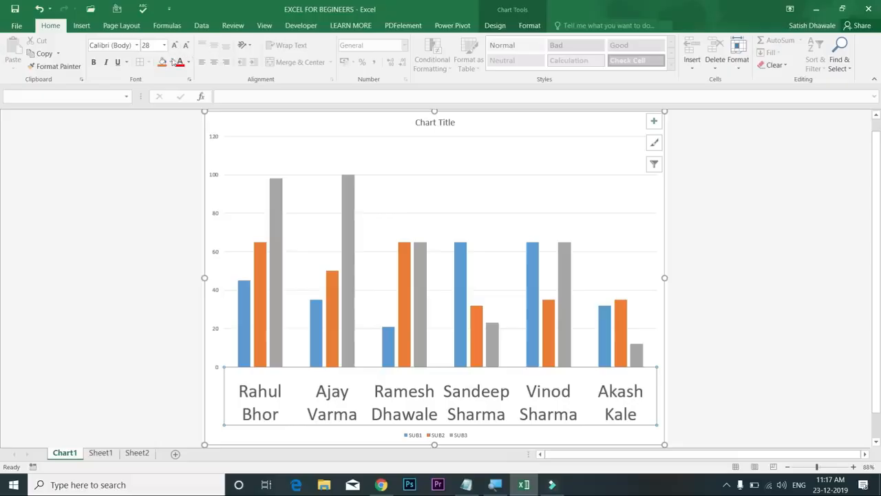
pyautogui.click(162, 63)
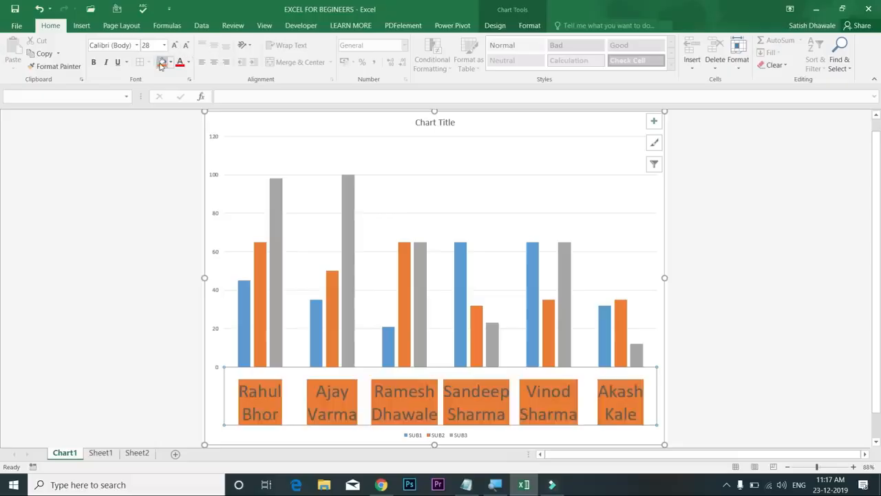
pyautogui.click(94, 63)
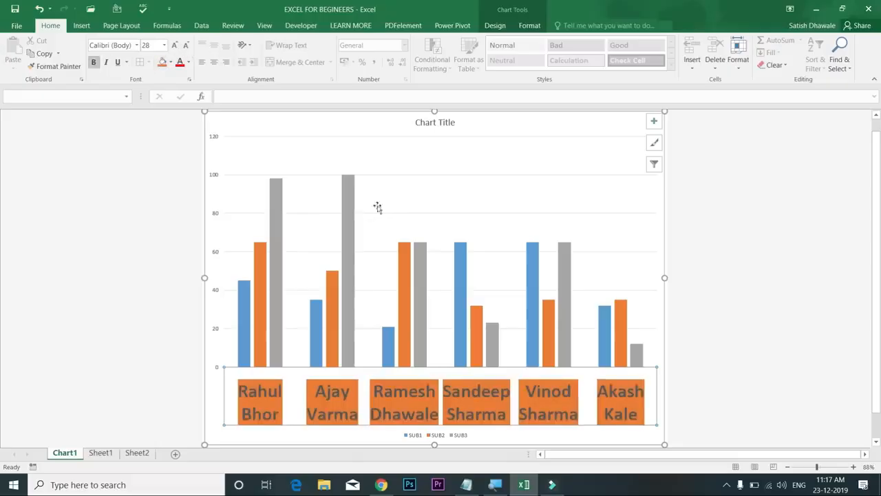
# Enlarge the chart title font to 32 pt
pyautogui.click(441, 124)
pyautogui.click(174, 45)
pyautogui.click(174, 45)
pyautogui.click(174, 46)
pyautogui.click(174, 45)
pyautogui.click(174, 46)
pyautogui.click(174, 46)
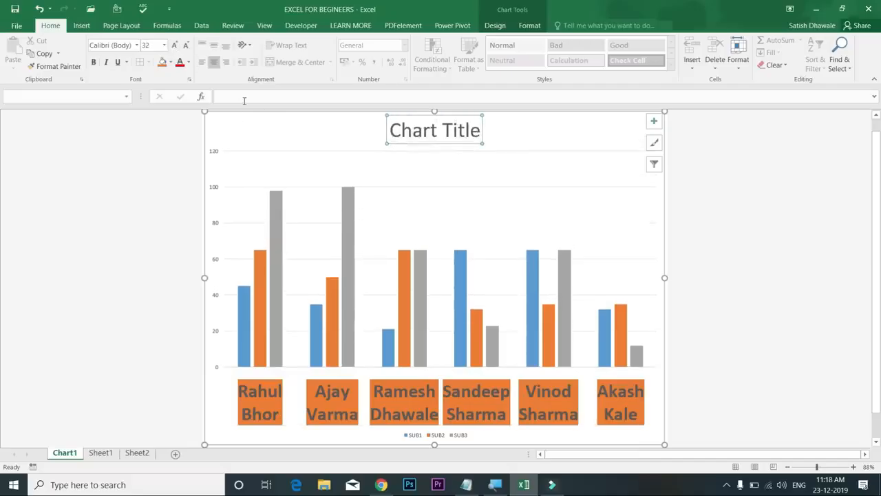
# Rename the chart title to 'student progress'
pyautogui.click(245, 99)
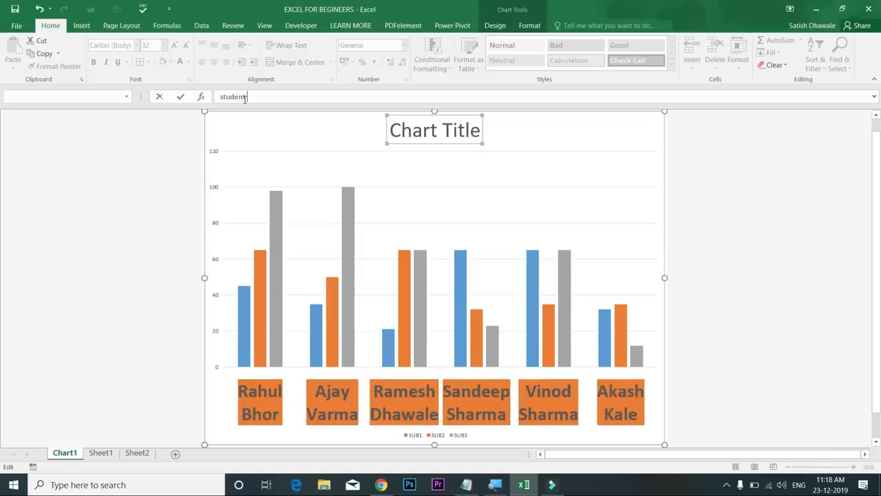
pyautogui.write('student progress')
pyautogui.press('Return')
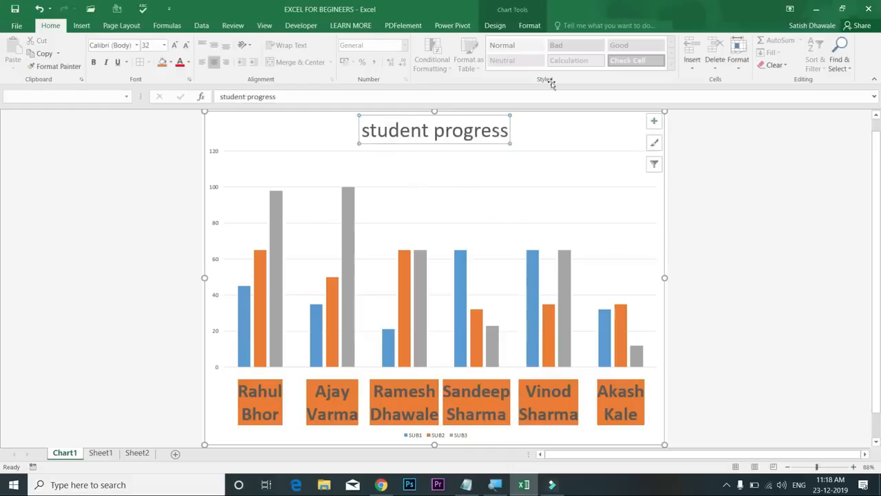
# Apply the grey gradient Style 4 chart style with value labels on the bars
pyautogui.click(496, 28)
pyautogui.click(502, 64)
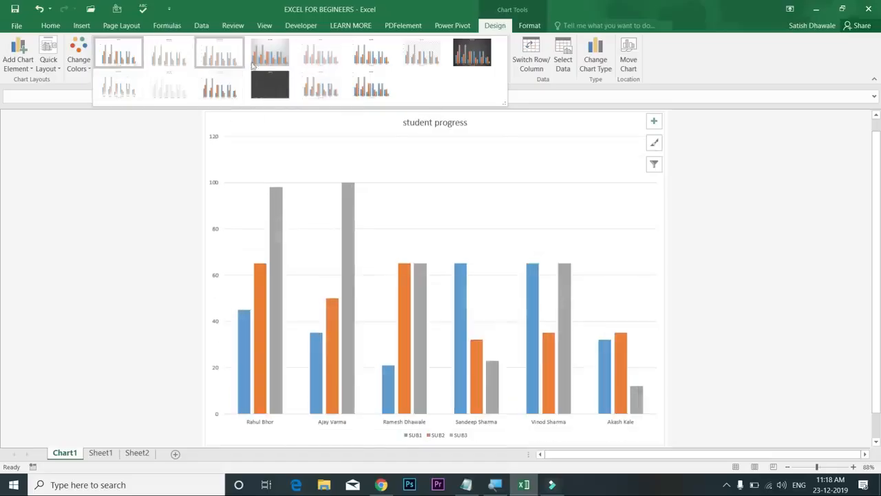
pyautogui.click(264, 63)
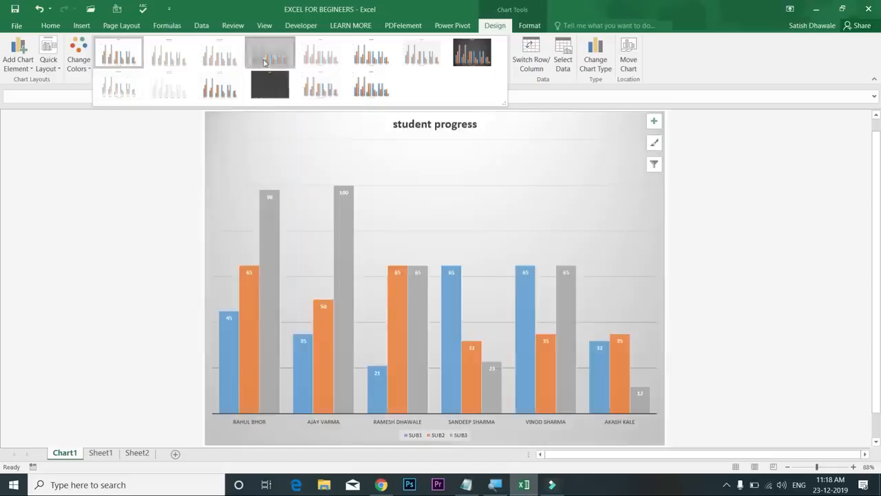
pyautogui.click(400, 425)
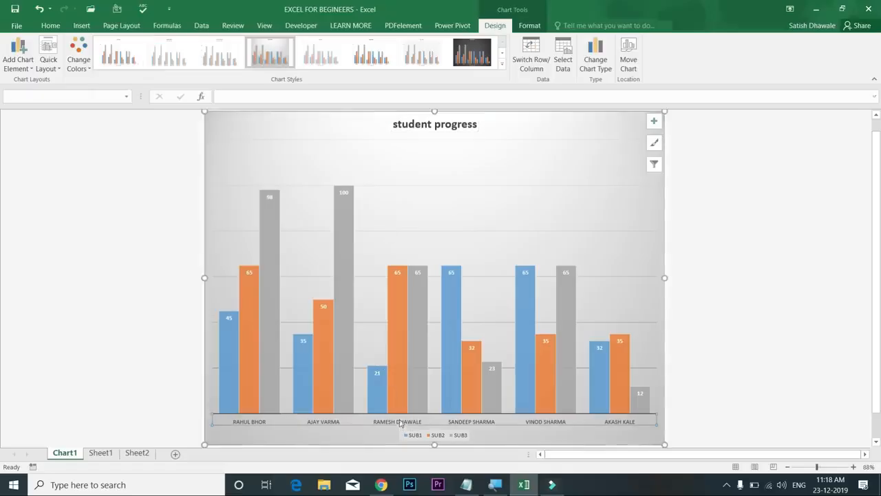
# Set the student-name axis labels to 12 pt bold
pyautogui.click(50, 26)
pyautogui.click(175, 46)
pyautogui.click(175, 46)
pyautogui.click(175, 45)
pyautogui.click(175, 46)
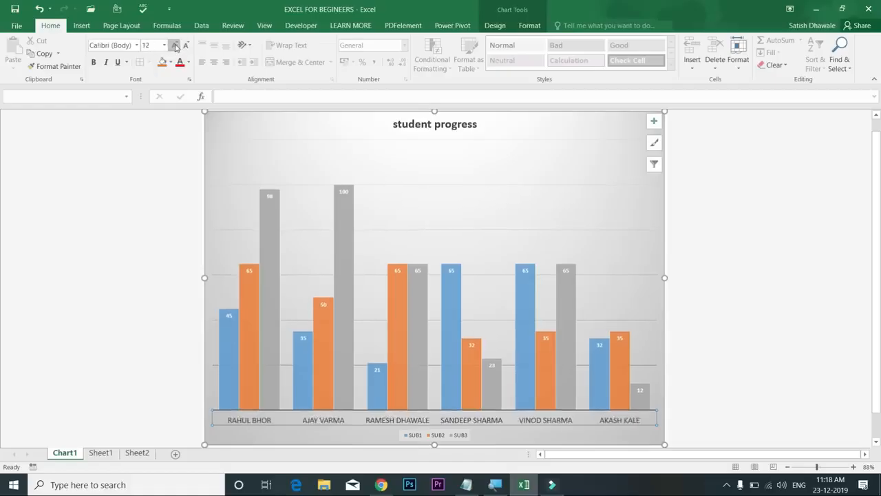
pyautogui.click(175, 46)
pyautogui.click(175, 46)
pyautogui.click(185, 46)
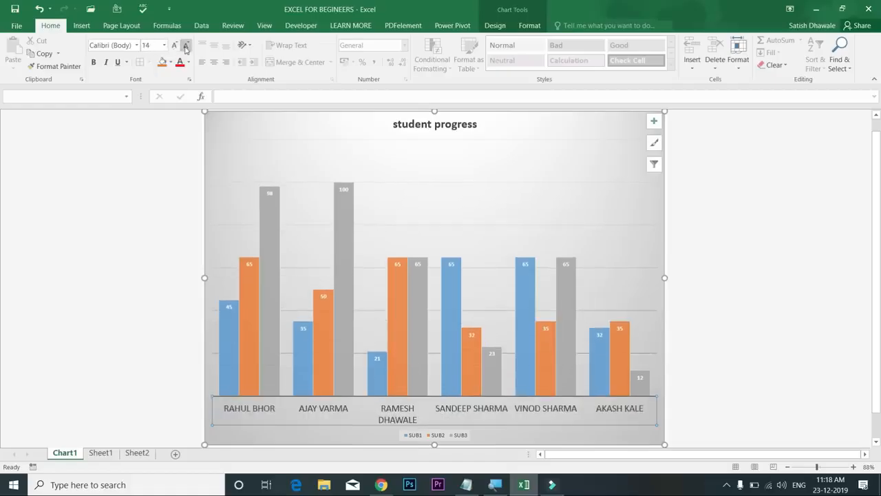
pyautogui.click(185, 46)
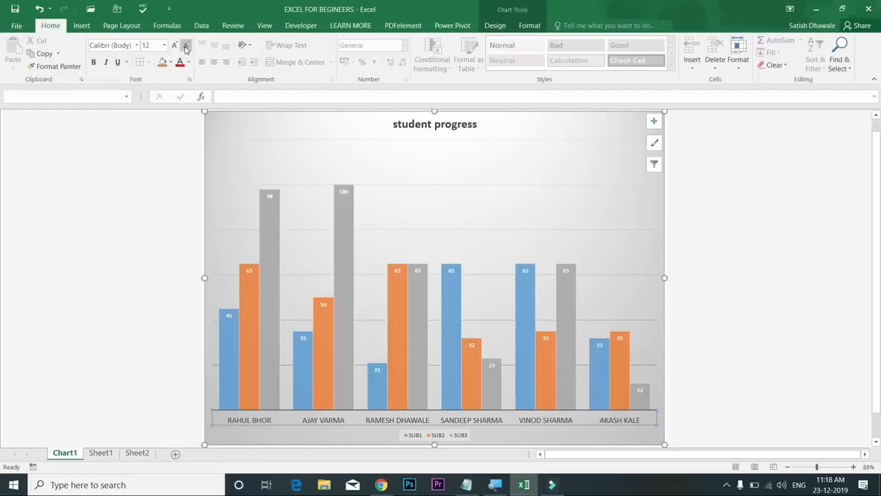
pyautogui.click(95, 63)
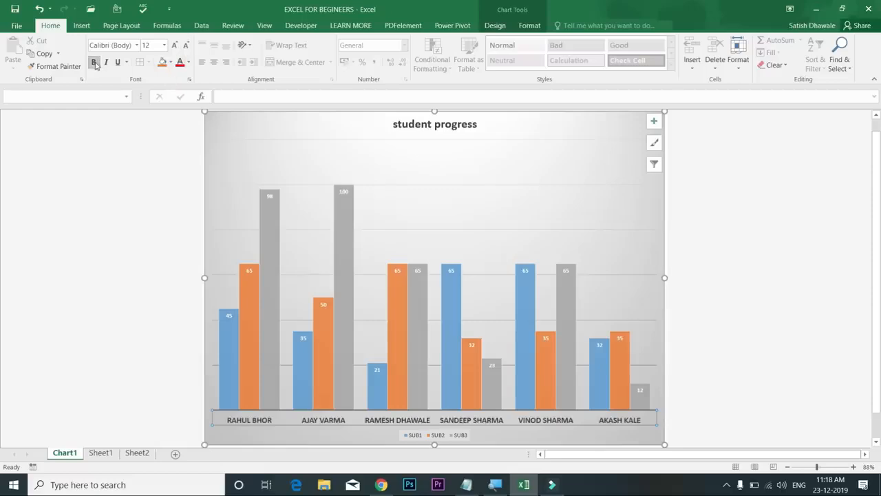
# Move the SUB1–SUB3 legend up beside the chart title
pyautogui.click(435, 436)
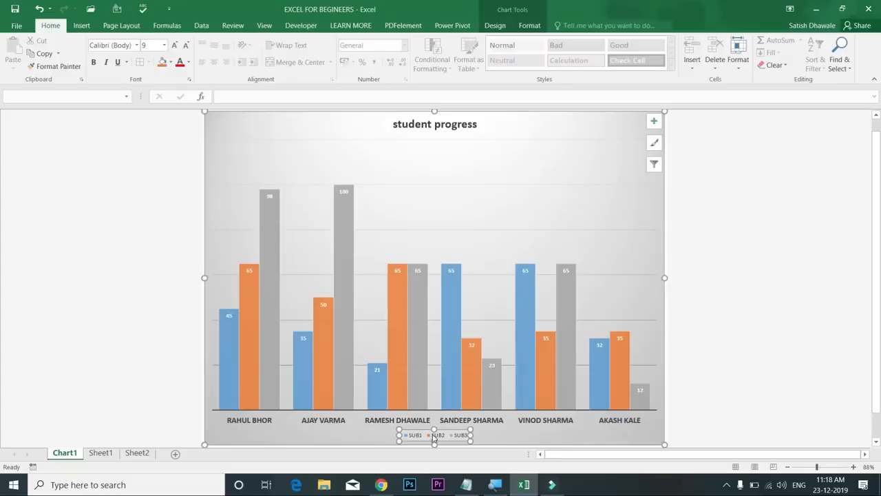
pyautogui.moveTo(433, 438); pyautogui.dragTo(329, 139)
pyautogui.click(308, 128)
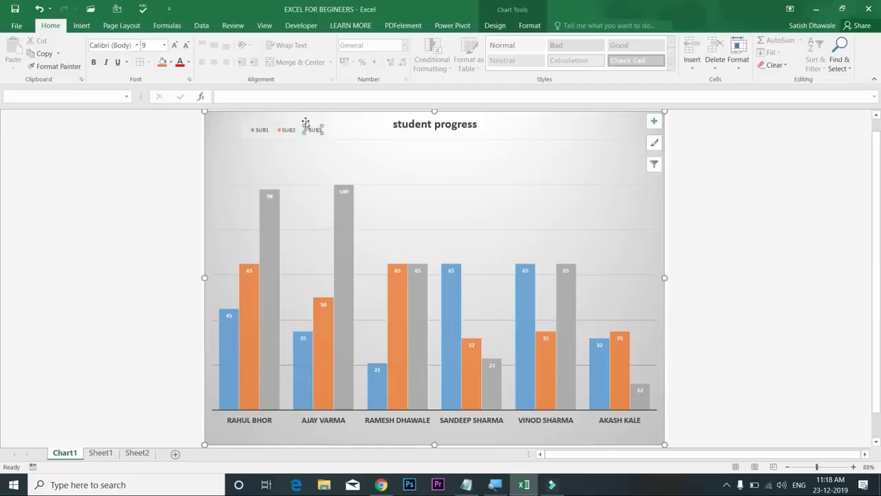
pyautogui.click(307, 135)
# Make the legend text 14 pt bold and widen the legend so SUB3 shows
pyautogui.click(175, 45)
pyautogui.click(175, 46)
pyautogui.click(175, 45)
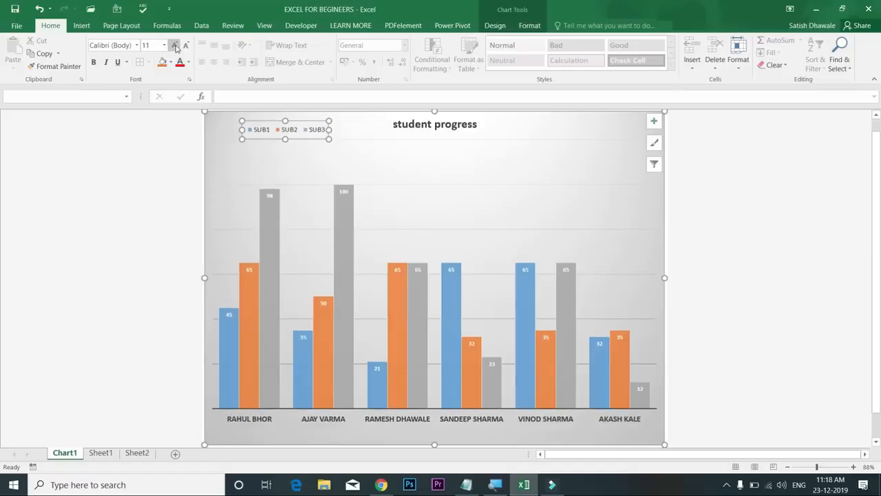
pyautogui.click(175, 46)
pyautogui.click(94, 62)
pyautogui.moveTo(327, 133); pyautogui.dragTo(372, 130)
pyautogui.moveTo(347, 132); pyautogui.dragTo(328, 127)
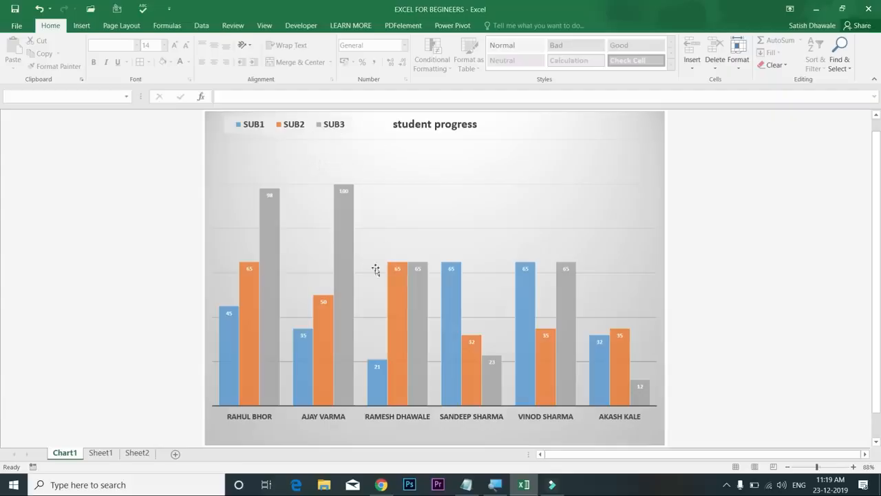
pyautogui.click(402, 279)
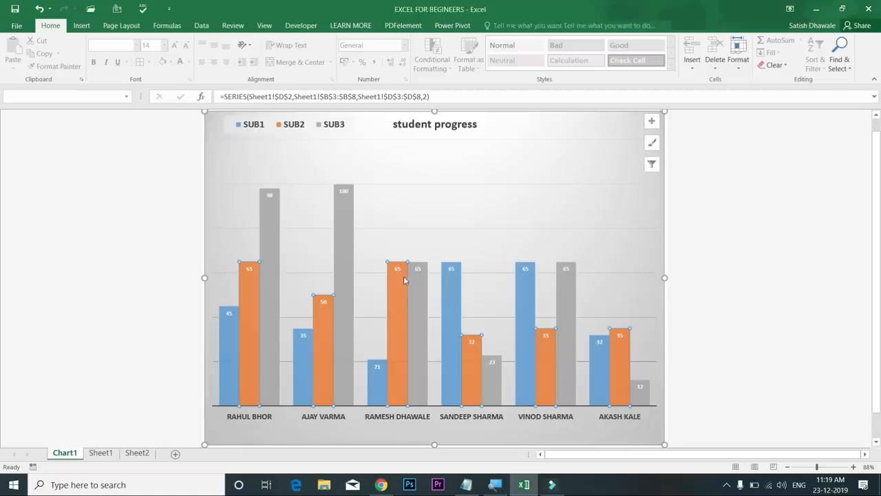
# Try the dark Style 8 chart style, then undo it
pyautogui.click(495, 26)
pyautogui.click(251, 56)
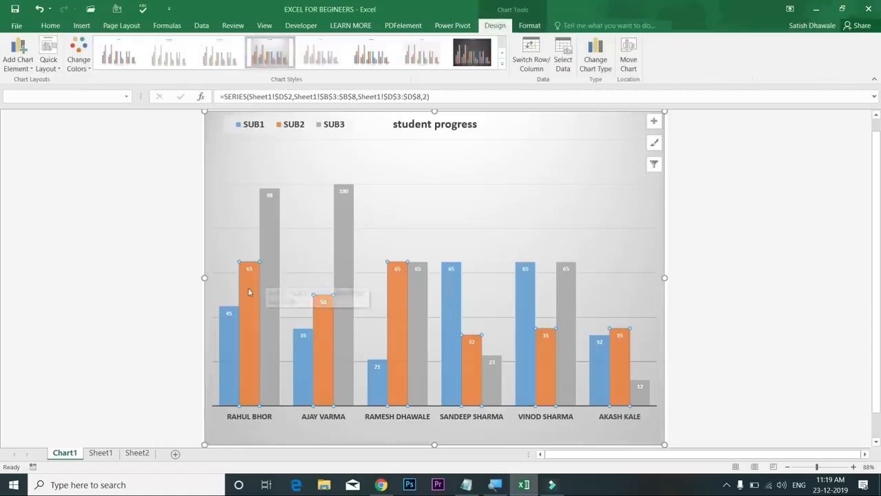
pyautogui.moveTo(248, 288)
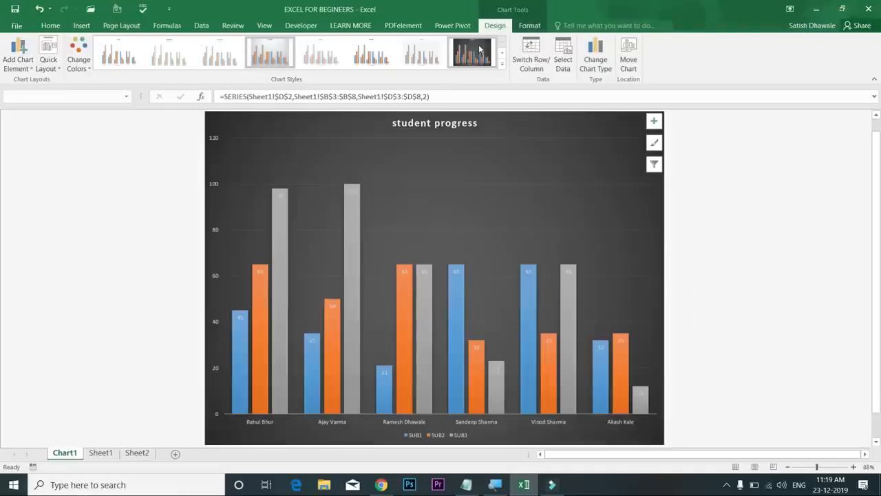
pyautogui.click(480, 48)
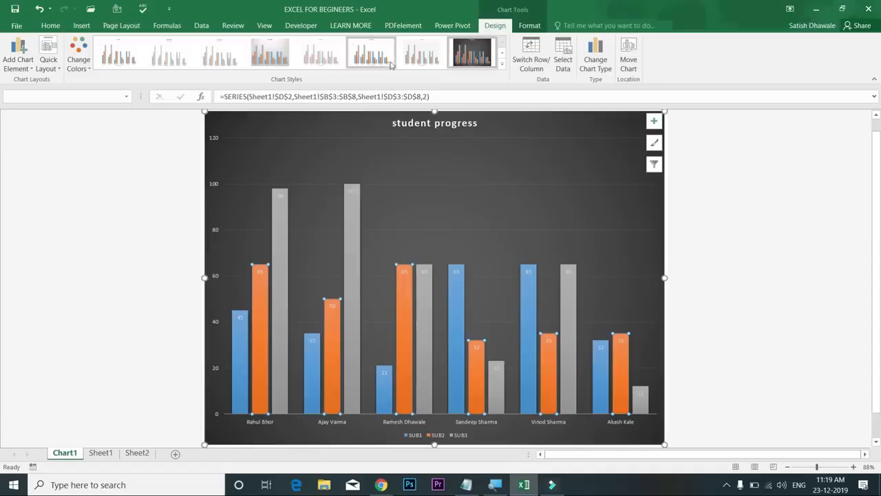
pyautogui.hotkey('ctrl', 'z')
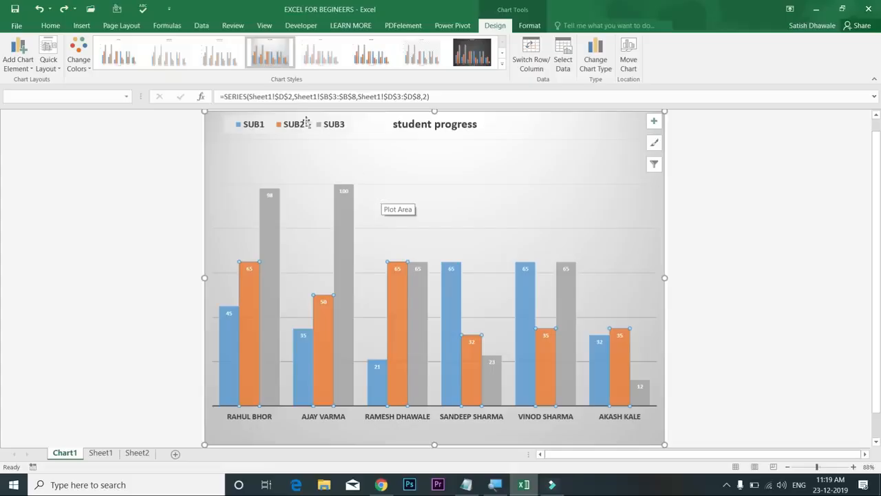
# Recolour the SUB1, SUB2 and SUB3 bars orange, yellow and green
pyautogui.click(87, 69)
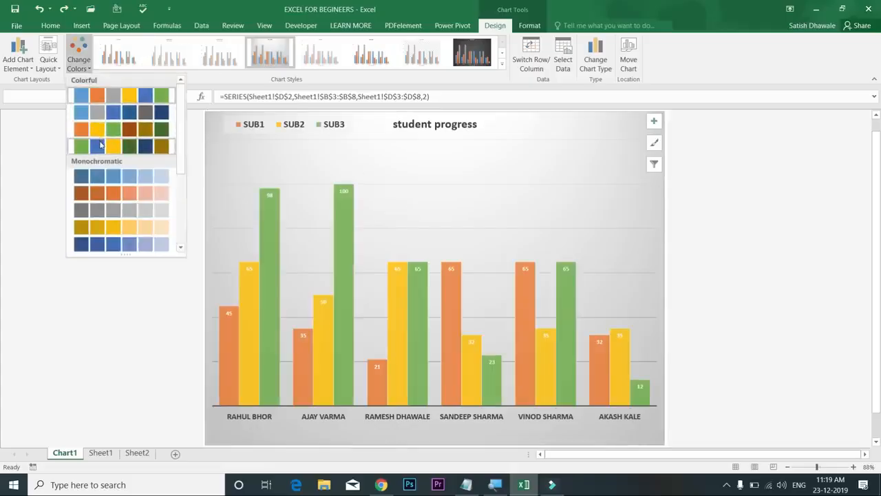
pyautogui.click(99, 138)
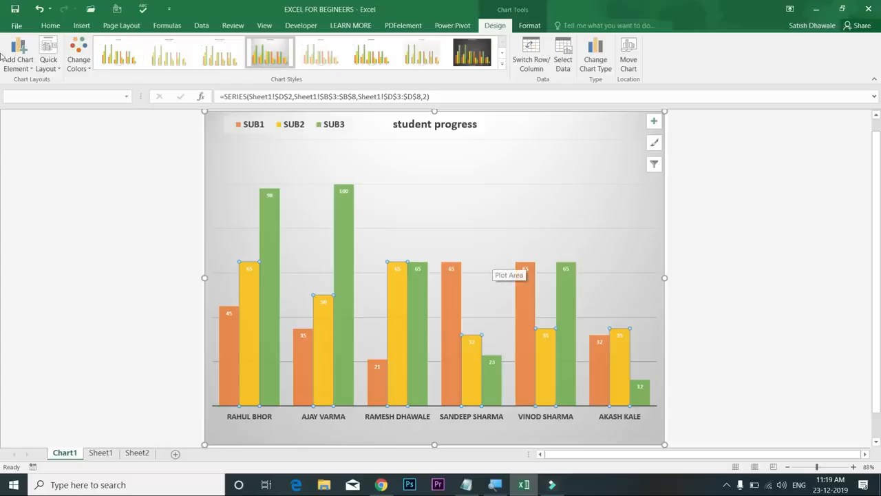
pyautogui.click(56, 70)
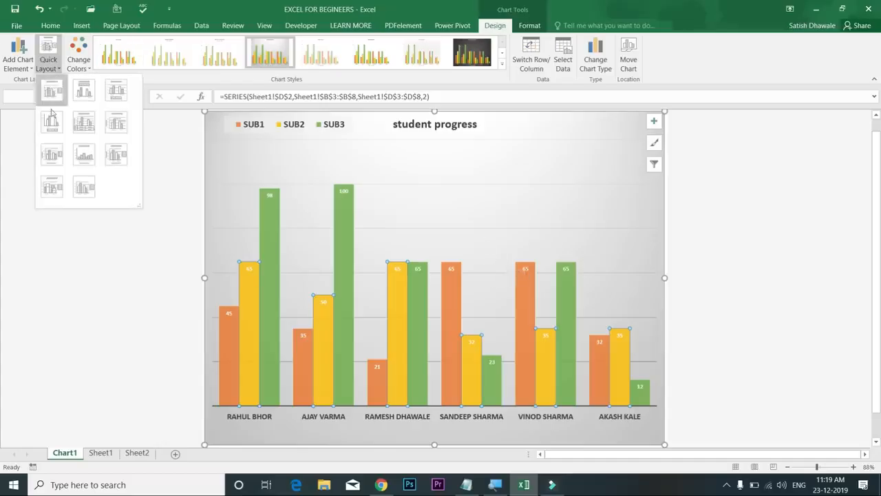
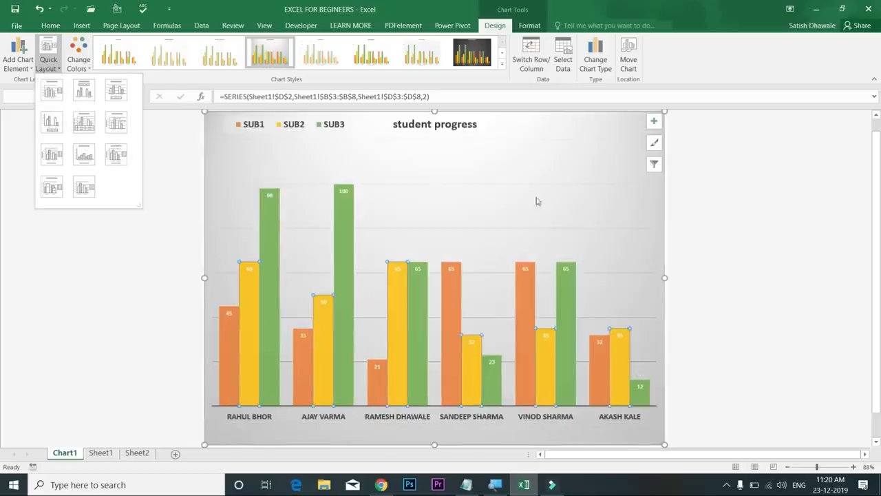
# Add the primary vertical value axis (0–120) to the student progress chart
pyautogui.click(54, 75)
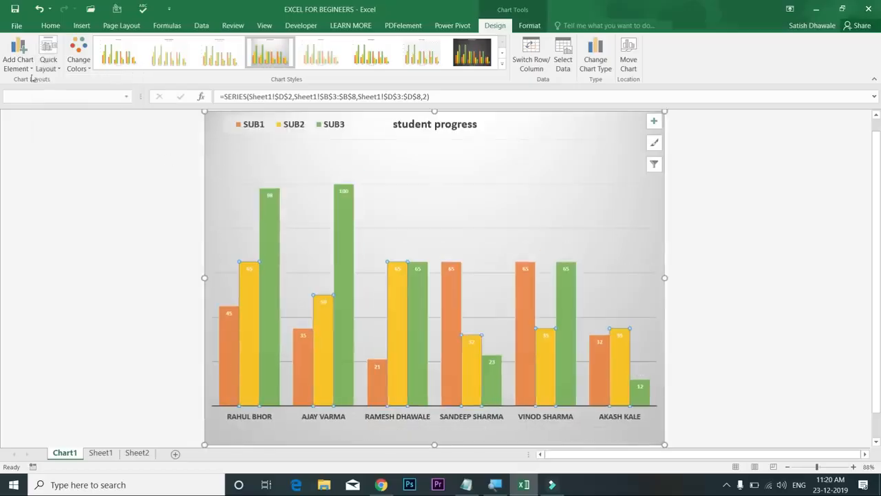
pyautogui.click(15, 71)
pyautogui.moveTo(28, 82)
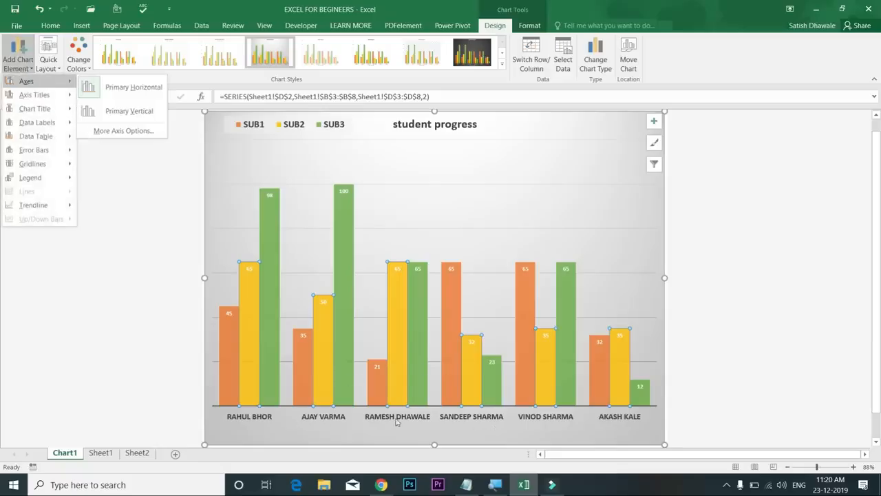
pyautogui.click(147, 117)
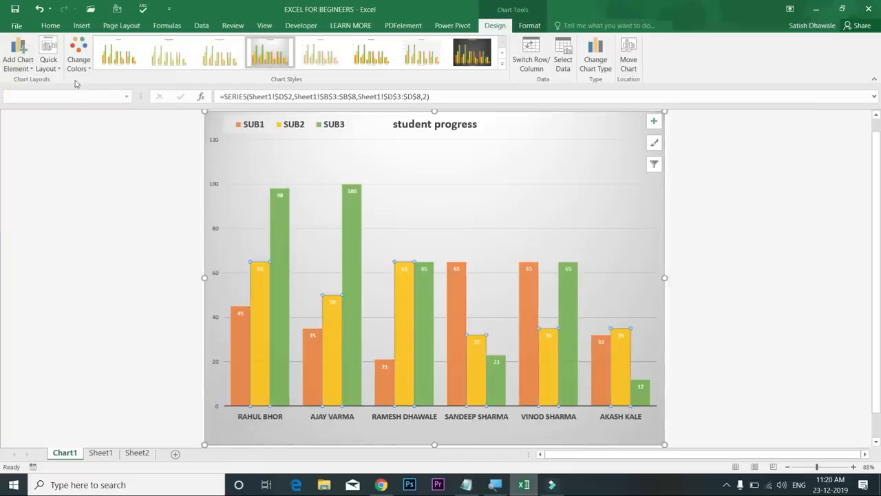
# Add a primary vertical axis title reading 'marks'
pyautogui.click(26, 62)
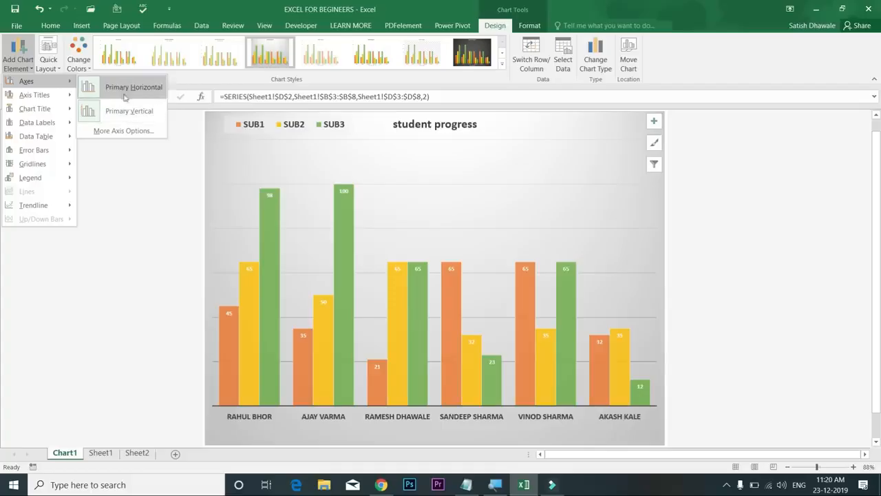
pyautogui.moveTo(62, 99)
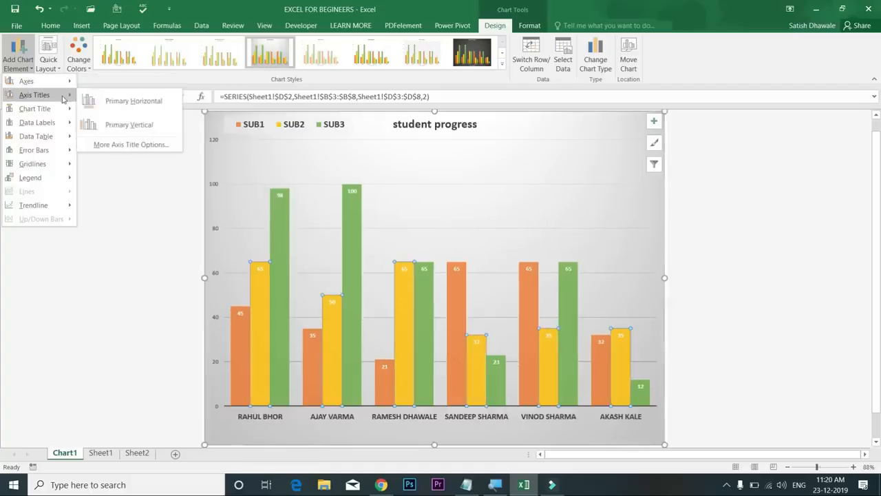
pyautogui.click(129, 125)
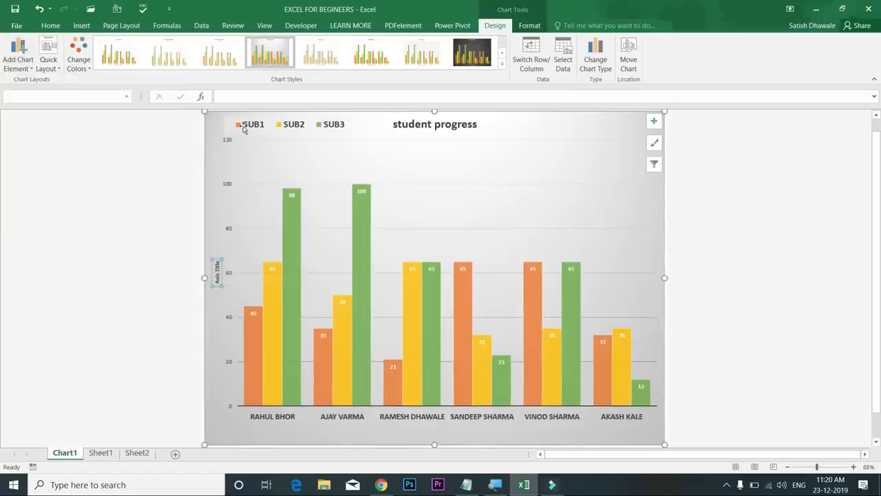
pyautogui.click(243, 96)
pyautogui.write('marks')
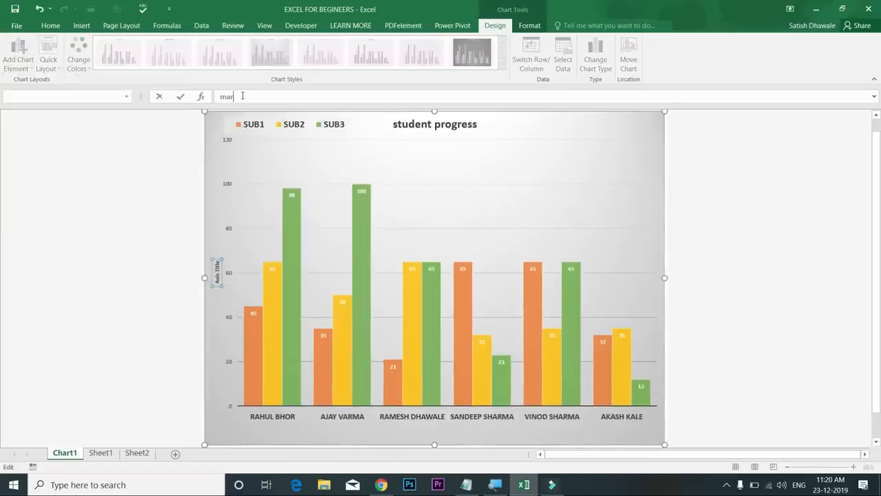
pyautogui.press('Return')
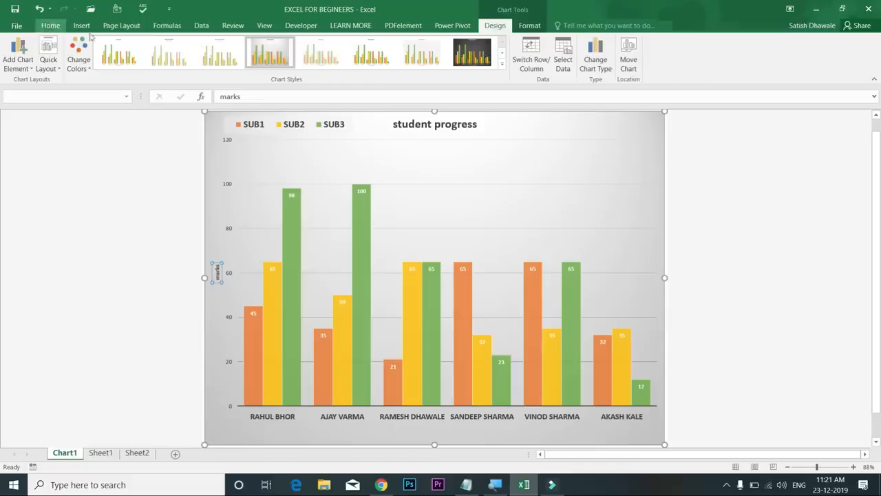
# Enlarge the marks axis title to 24 pt with Increase Font Size
pyautogui.click(49, 28)
pyautogui.click(177, 45)
pyautogui.click(176, 45)
pyautogui.click(176, 45)
pyautogui.click(176, 46)
pyautogui.click(176, 45)
pyautogui.click(176, 45)
pyautogui.click(177, 45)
pyautogui.click(176, 46)
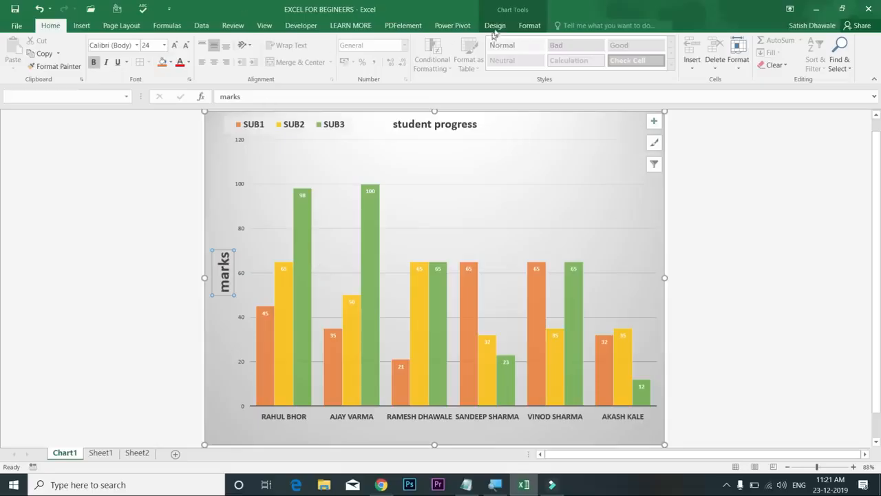
# Add data labels at the inside base of each bar
pyautogui.click(495, 25)
pyautogui.click(20, 55)
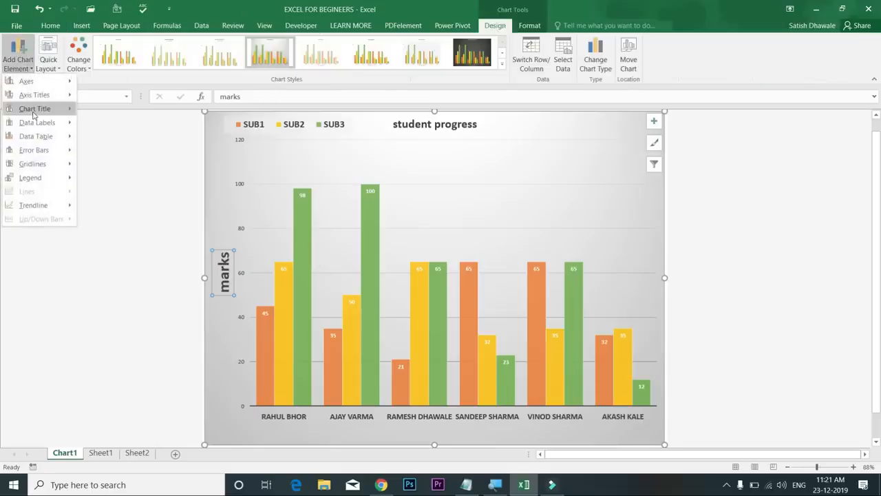
pyautogui.moveTo(33, 112)
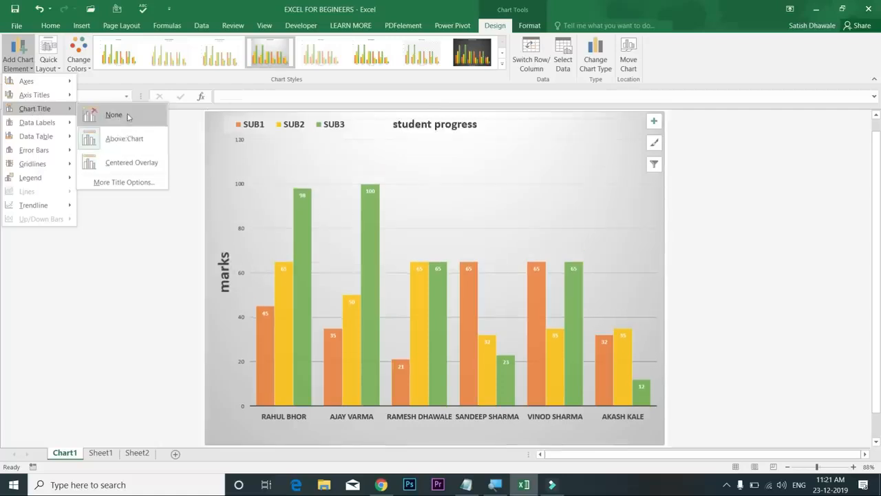
pyautogui.moveTo(53, 127)
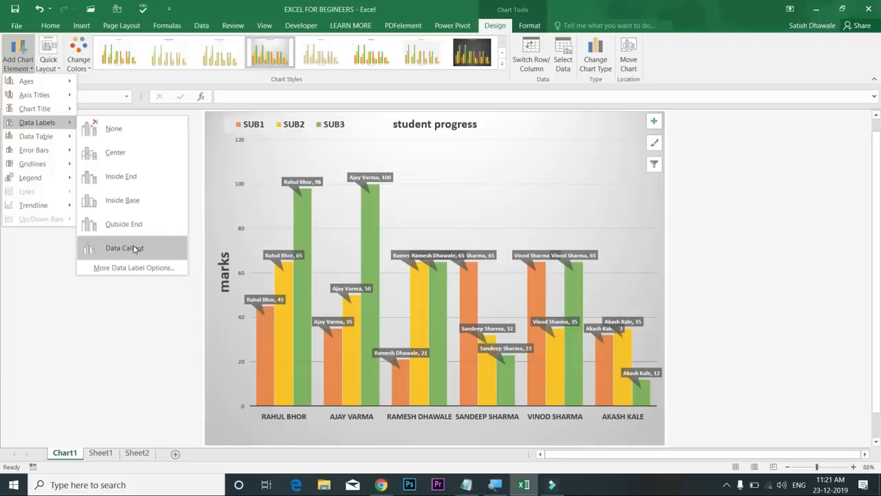
pyautogui.click(132, 200)
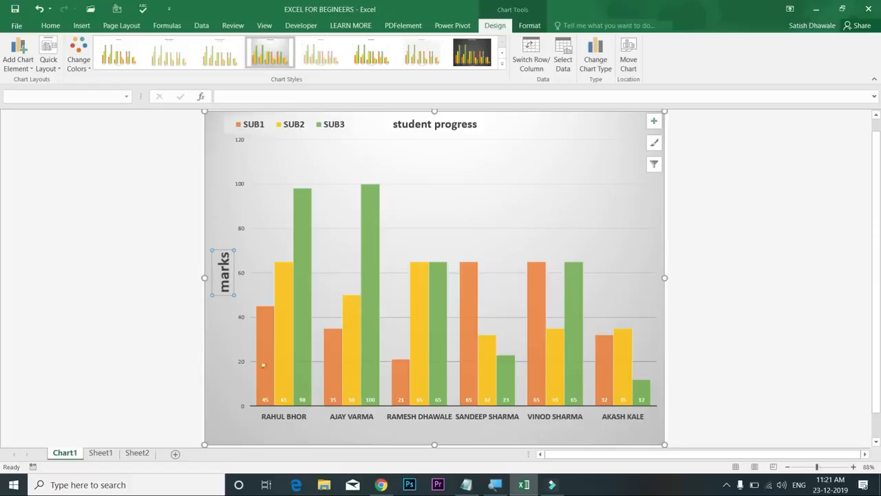
pyautogui.click(268, 399)
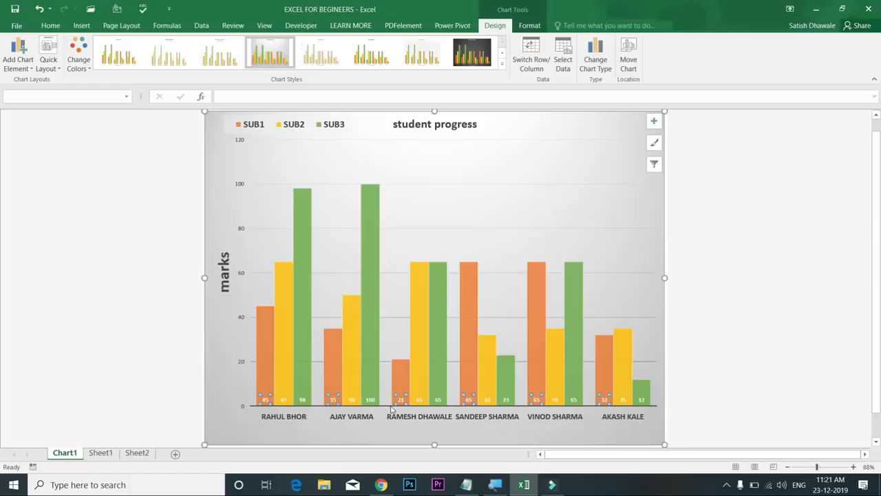
# Add primary minor vertical and minor horizontal gridlines to the chart
pyautogui.click(25, 63)
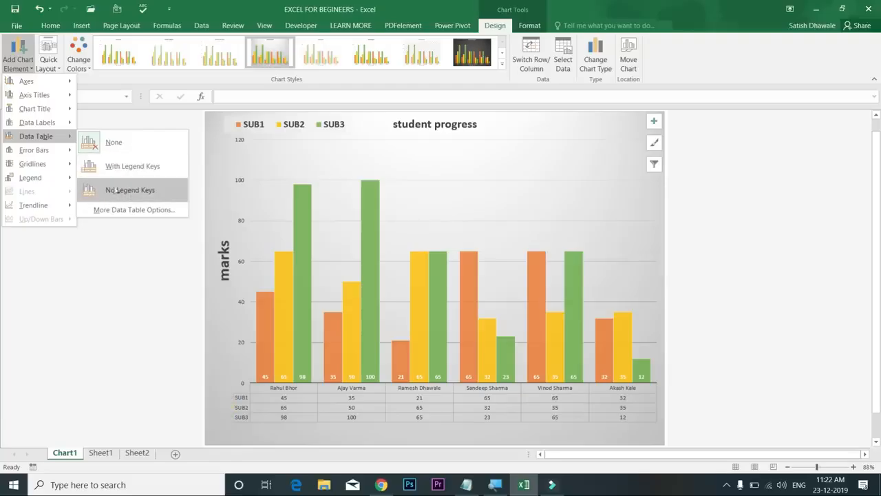
pyautogui.moveTo(52, 170)
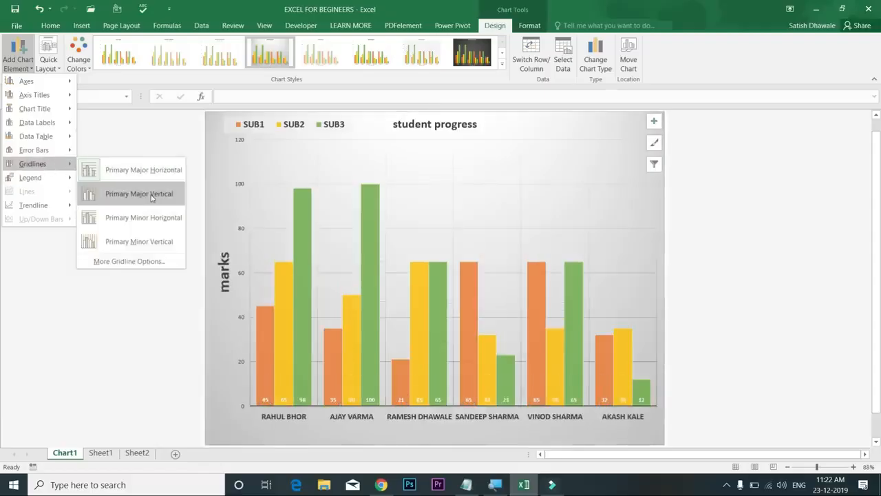
pyautogui.click(140, 241)
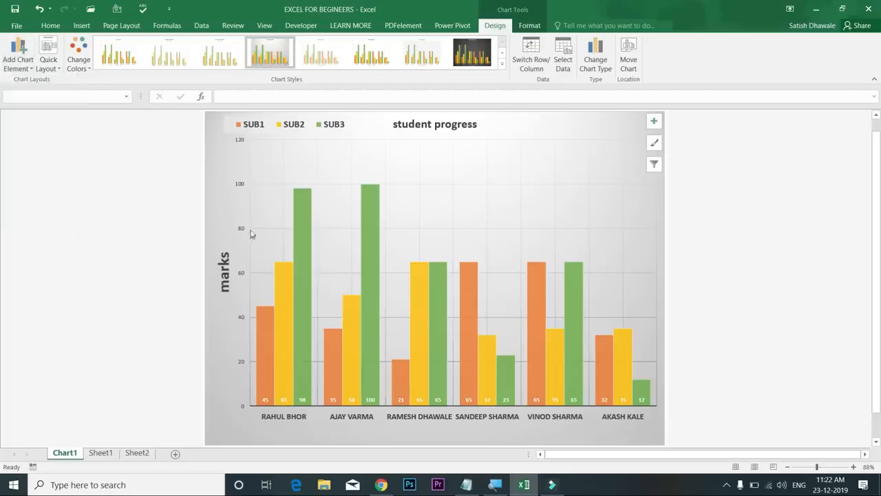
pyautogui.click(18, 58)
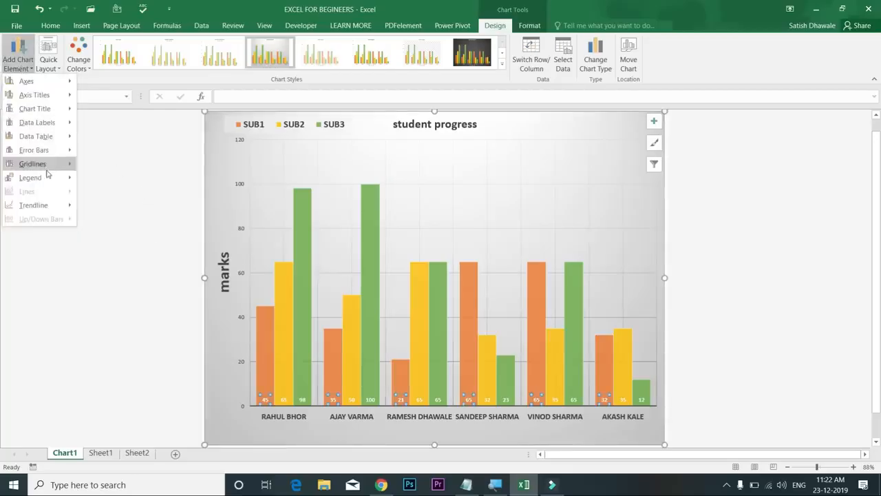
pyautogui.click(148, 217)
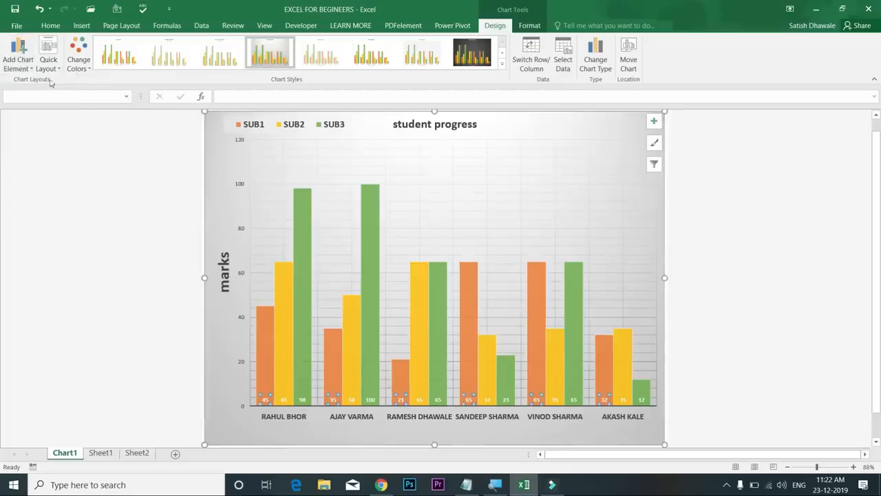
pyautogui.click(18, 56)
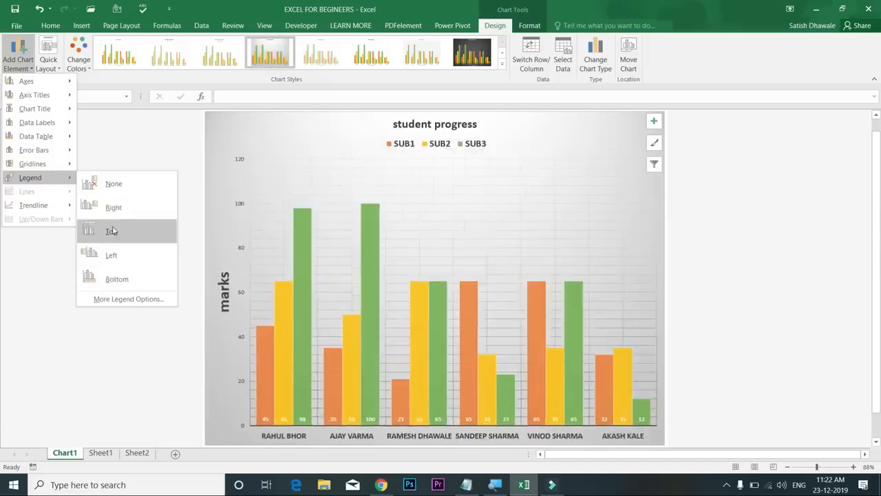
pyautogui.click(112, 231)
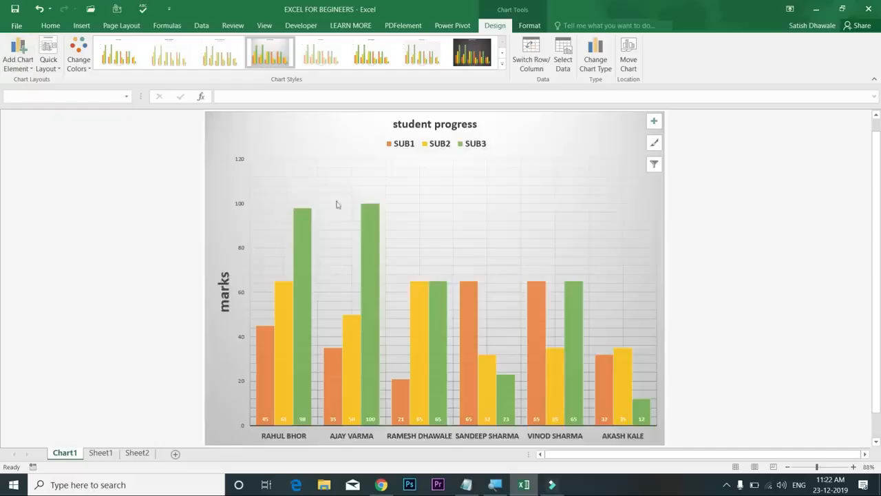
pyautogui.click(442, 143)
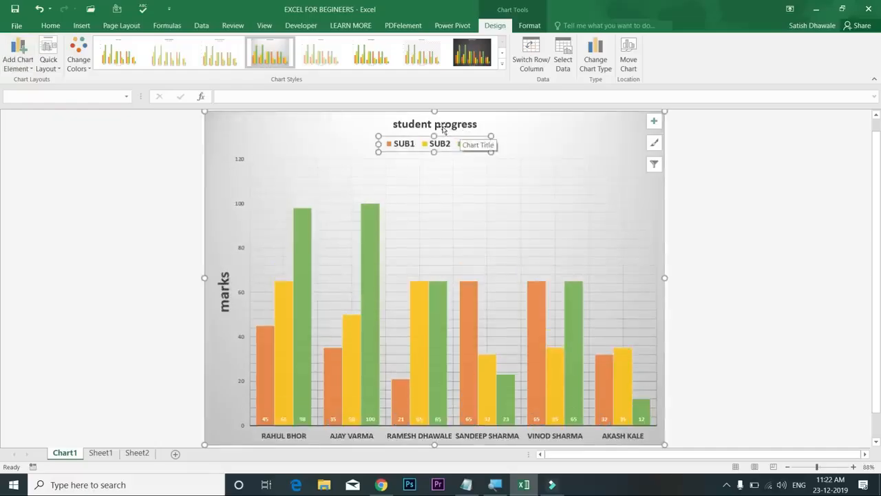
pyautogui.click(12, 65)
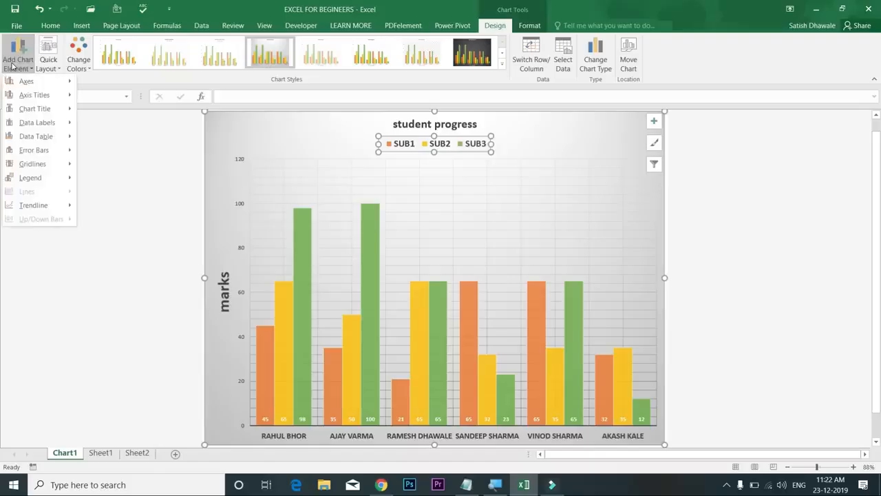
pyautogui.click(12, 65)
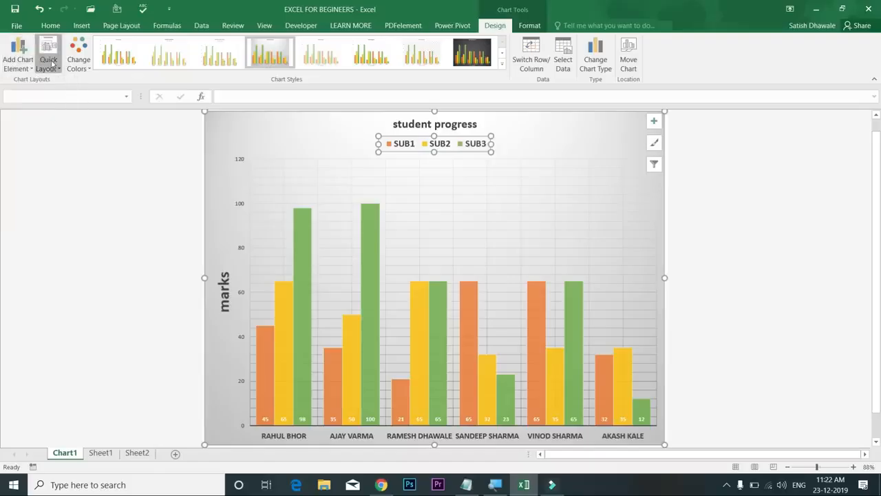
pyautogui.click(50, 63)
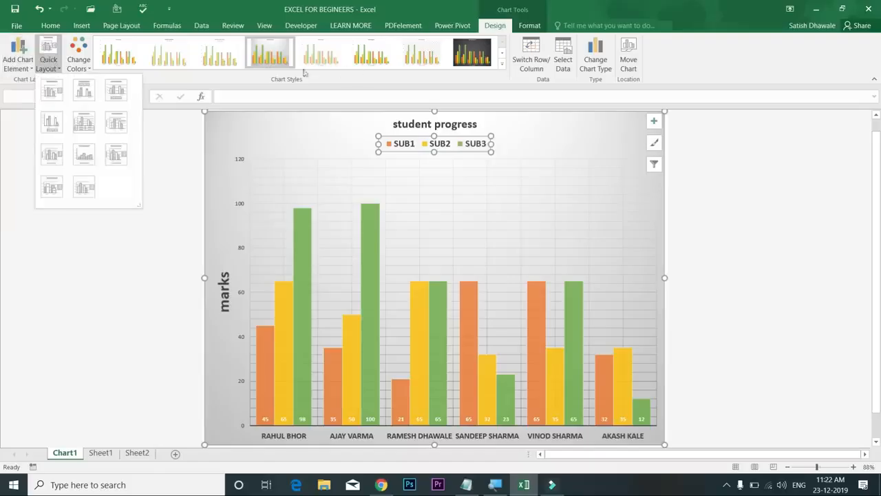
pyautogui.click(535, 83)
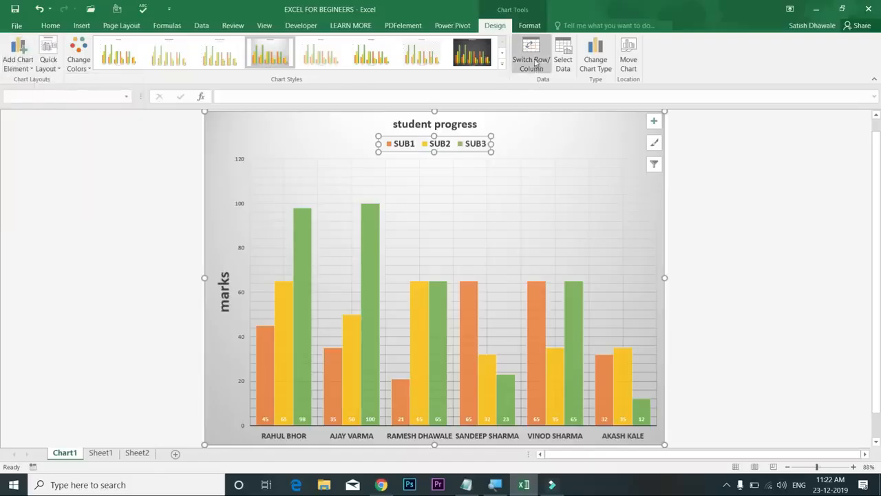
pyautogui.click(535, 61)
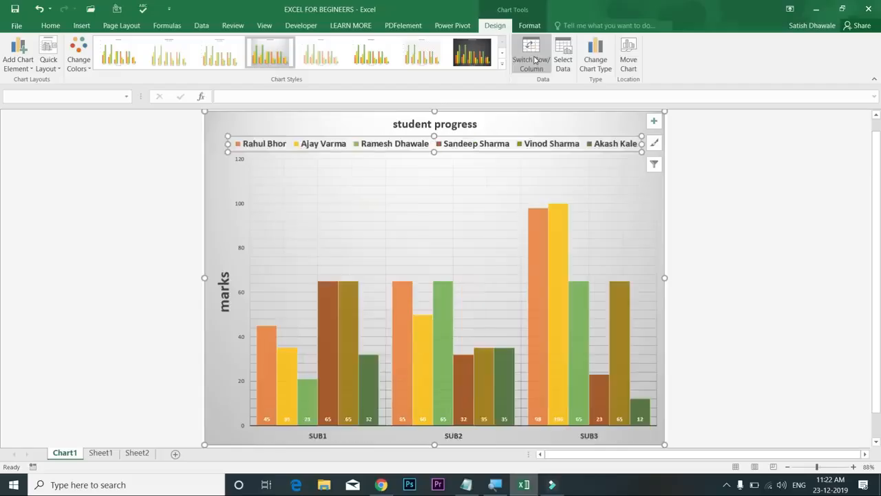
pyautogui.click(535, 60)
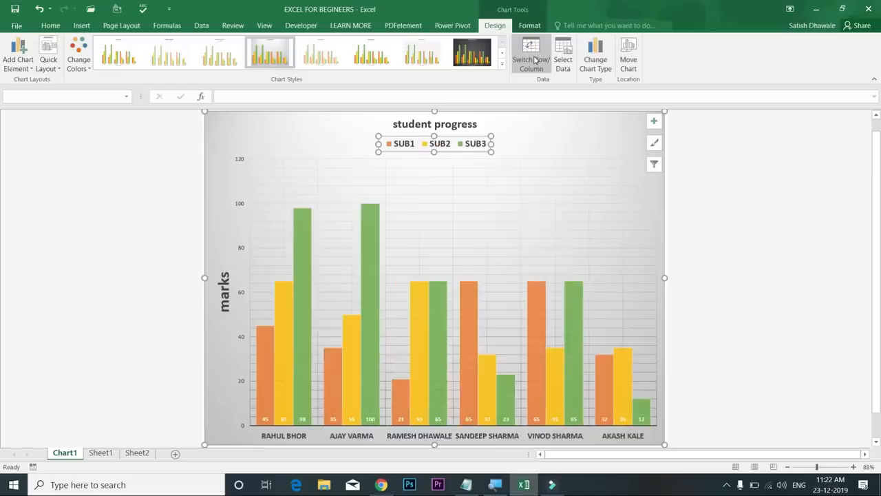
pyautogui.click(535, 60)
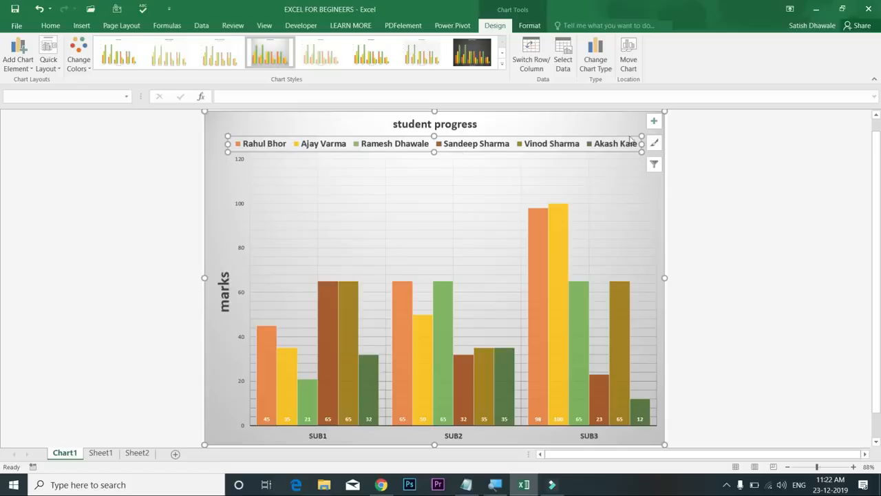
pyautogui.click(537, 63)
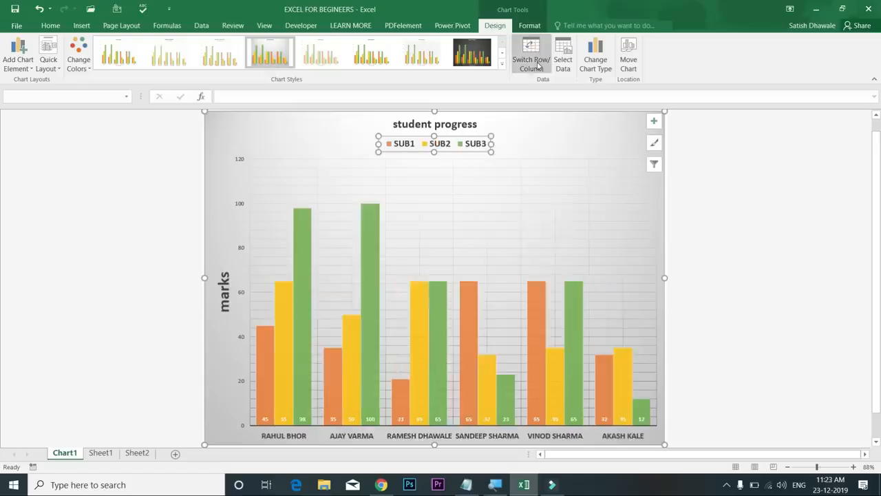
pyautogui.click(538, 65)
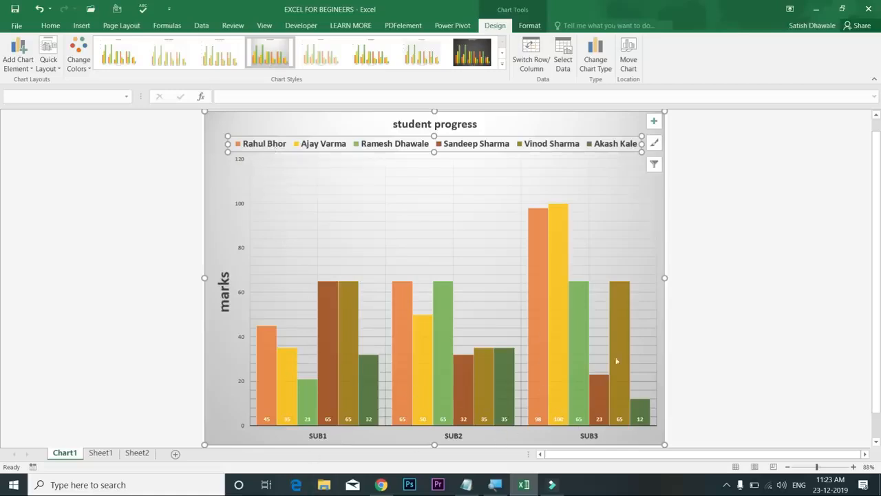
pyautogui.click(540, 63)
pyautogui.click(531, 66)
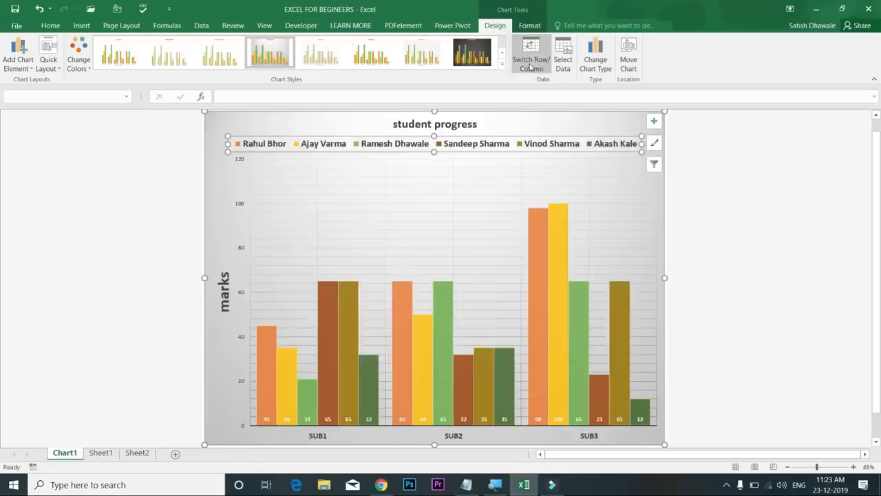
pyautogui.click(561, 61)
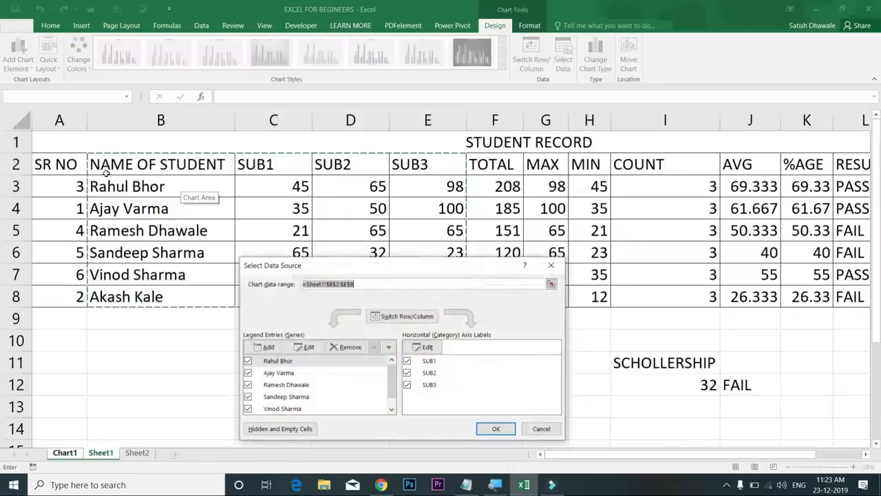
pyautogui.moveTo(110, 163); pyautogui.dragTo(446, 249)
pyautogui.click(485, 422)
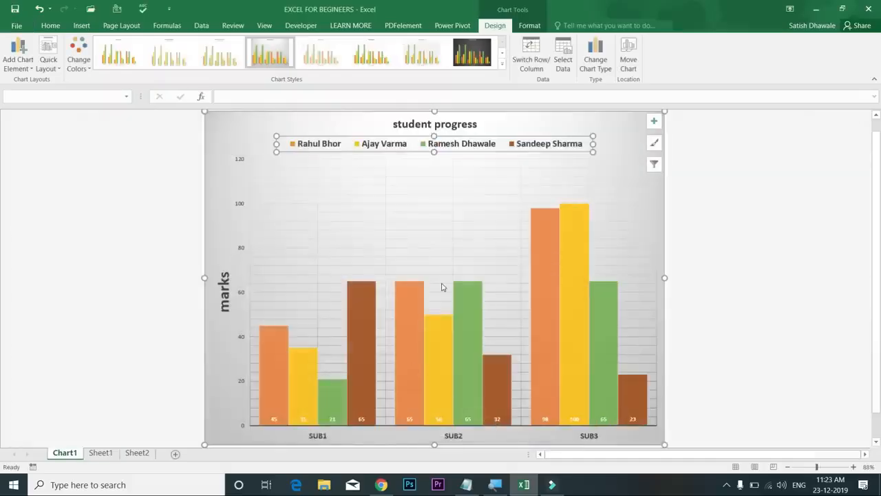
pyautogui.click(564, 60)
pyautogui.moveTo(146, 160); pyautogui.dragTo(432, 290)
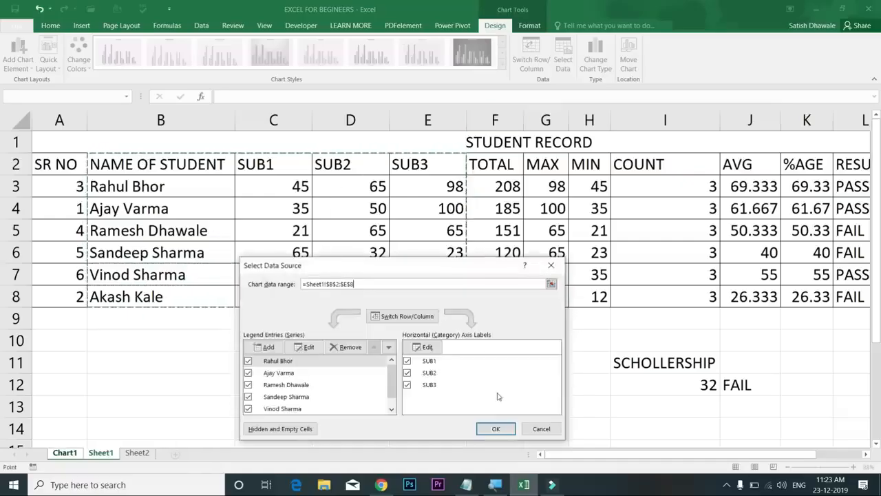
pyautogui.click(496, 430)
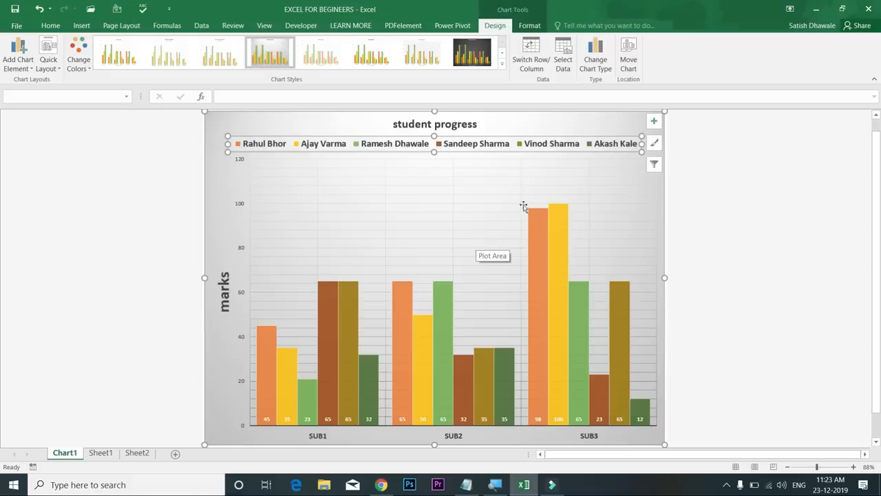
pyautogui.click(597, 64)
pyautogui.click(480, 190)
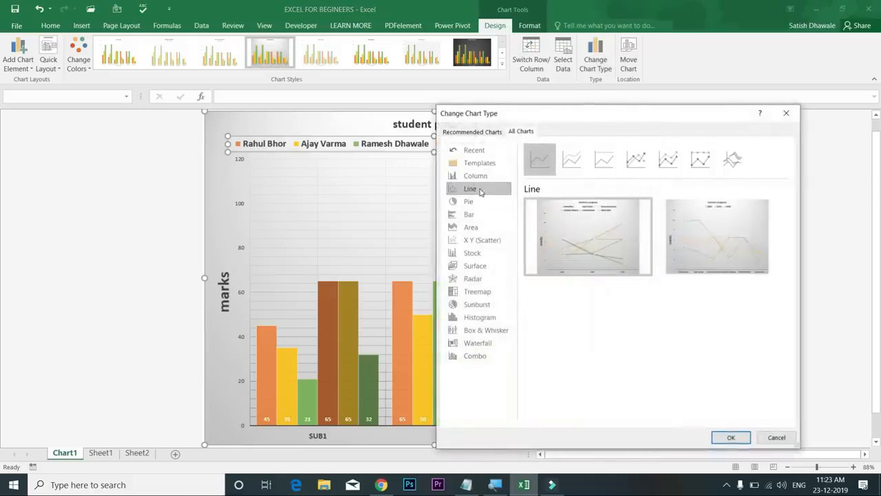
pyautogui.click(482, 203)
pyautogui.click(480, 214)
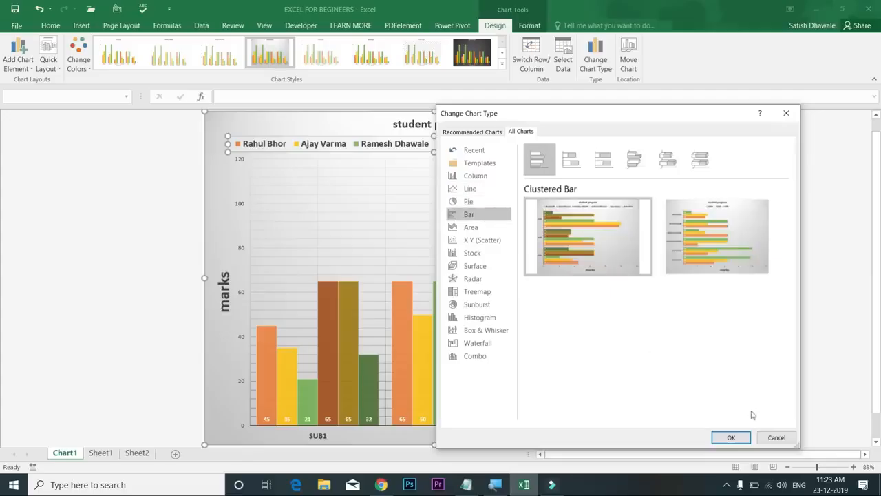
pyautogui.click(724, 437)
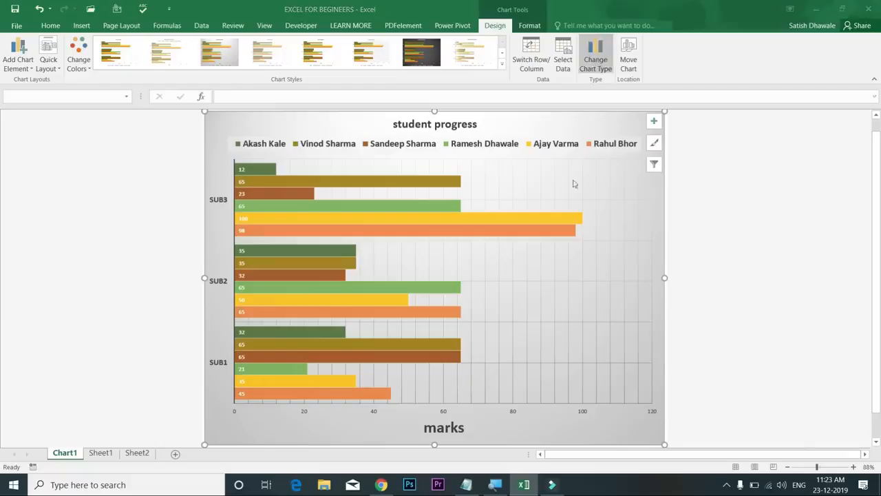
pyautogui.click(594, 71)
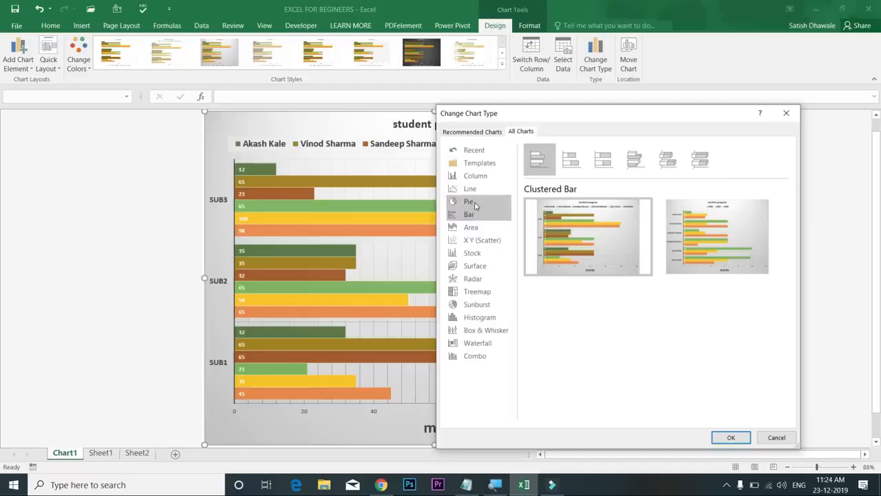
pyautogui.click(482, 177)
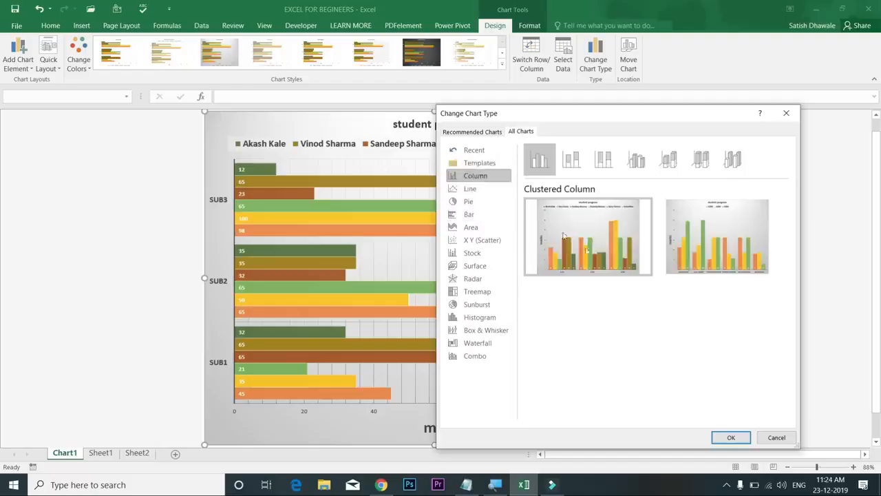
pyautogui.click(729, 439)
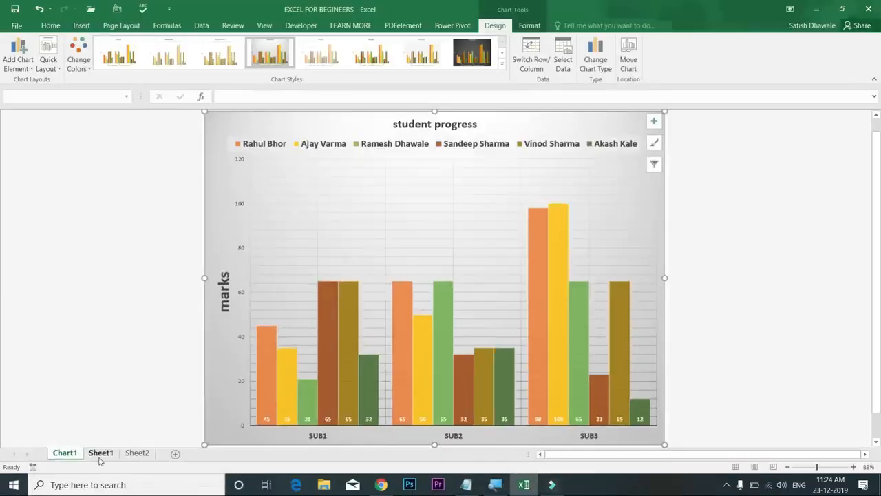
# Move the chart from the Chart1 sheet onto Sheet1 as an embedded object
pyautogui.click(100, 453)
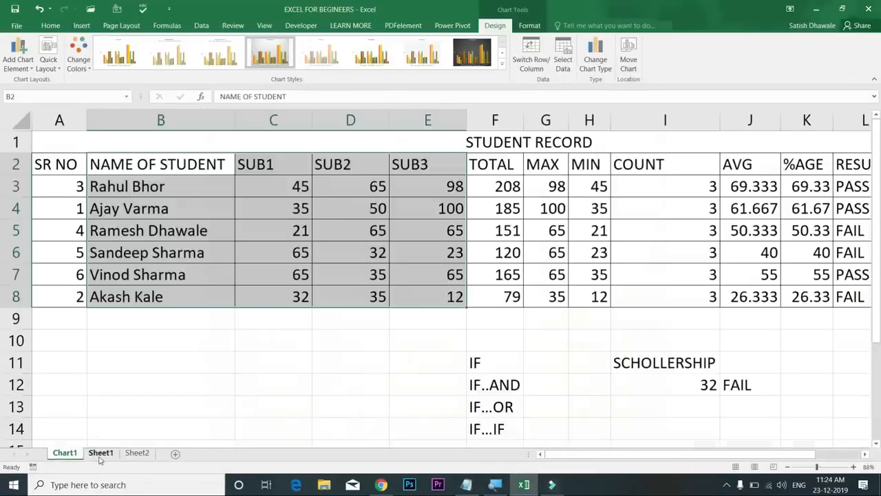
pyautogui.click(64, 454)
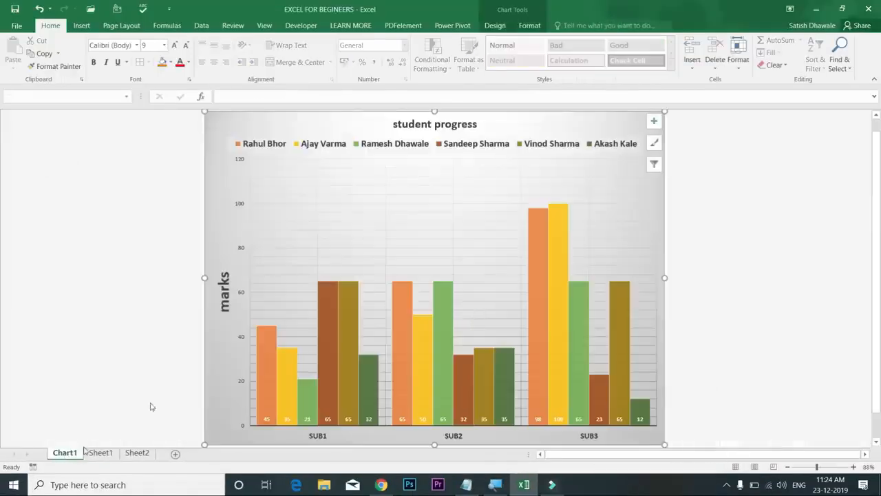
pyautogui.click(493, 26)
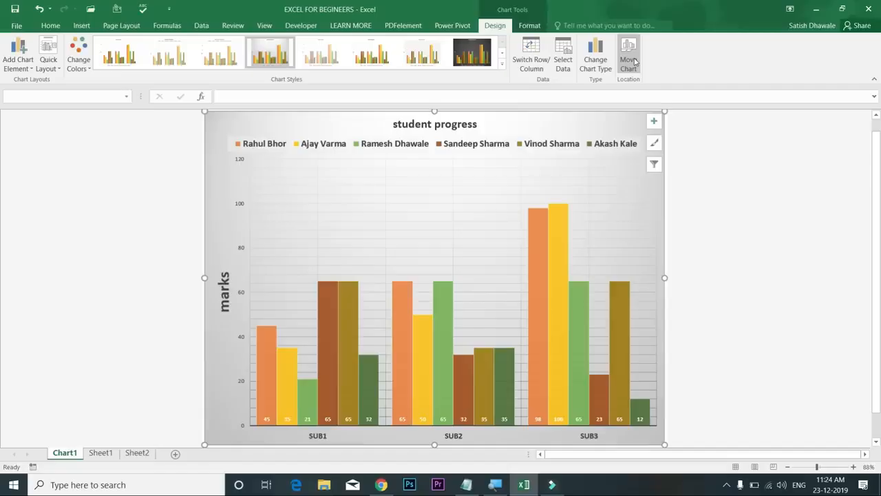
pyautogui.click(629, 61)
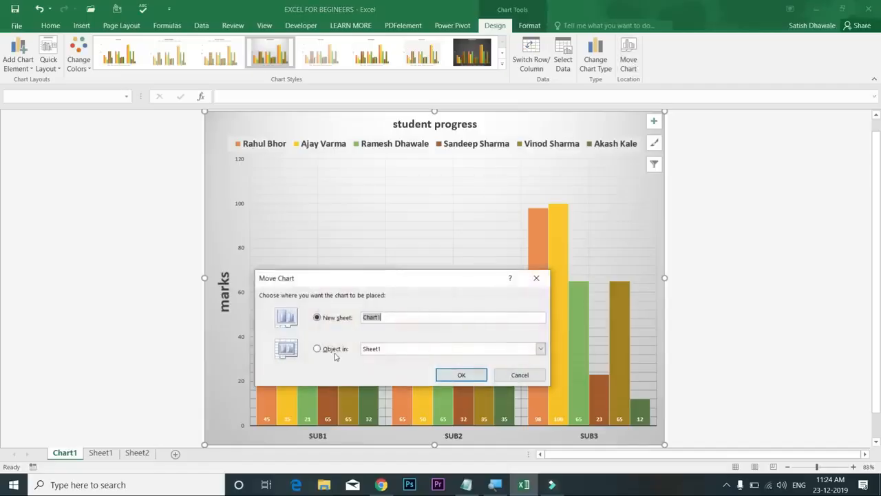
pyautogui.click(334, 351)
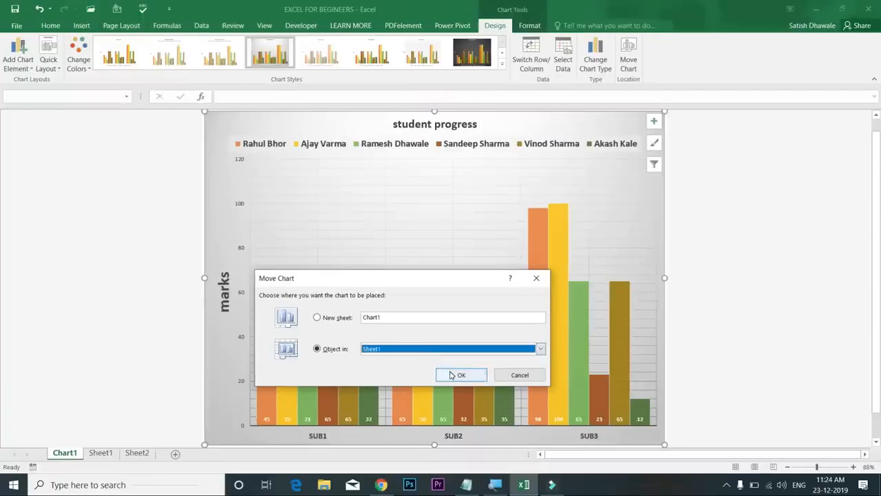
pyautogui.click(453, 374)
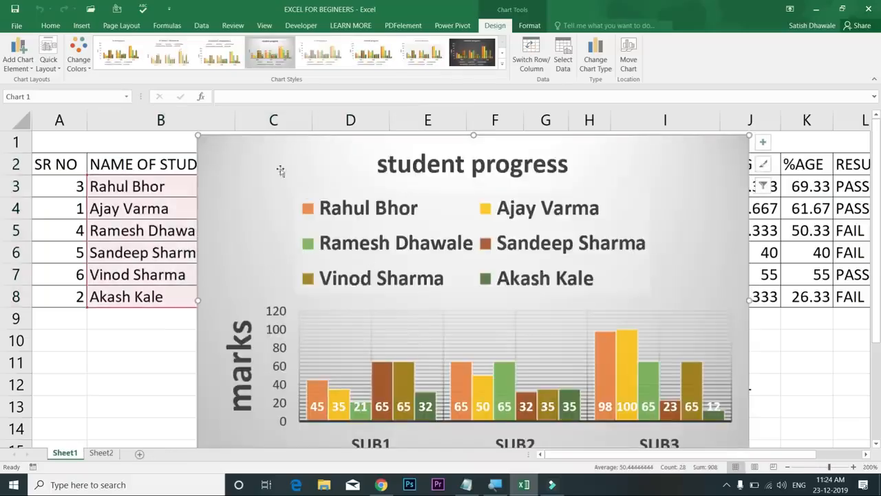
# Shrink the legend text to 6 pt so it fits on one row
pyautogui.click(367, 210)
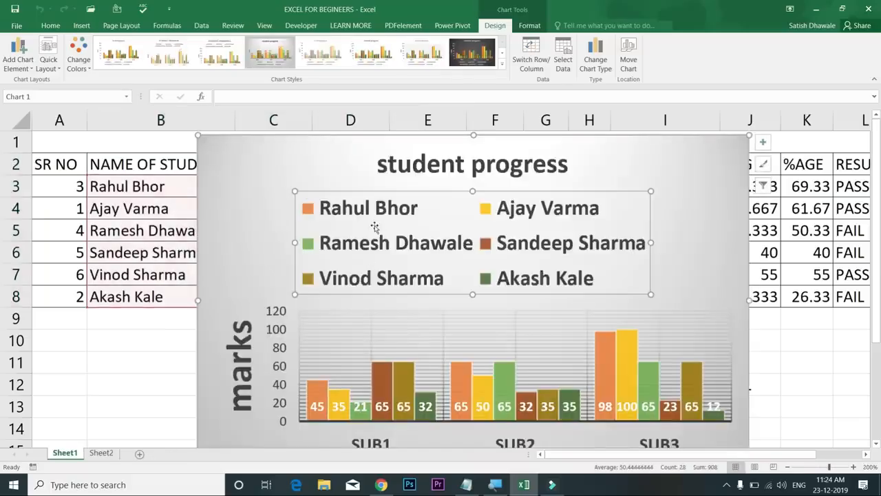
pyautogui.click(51, 25)
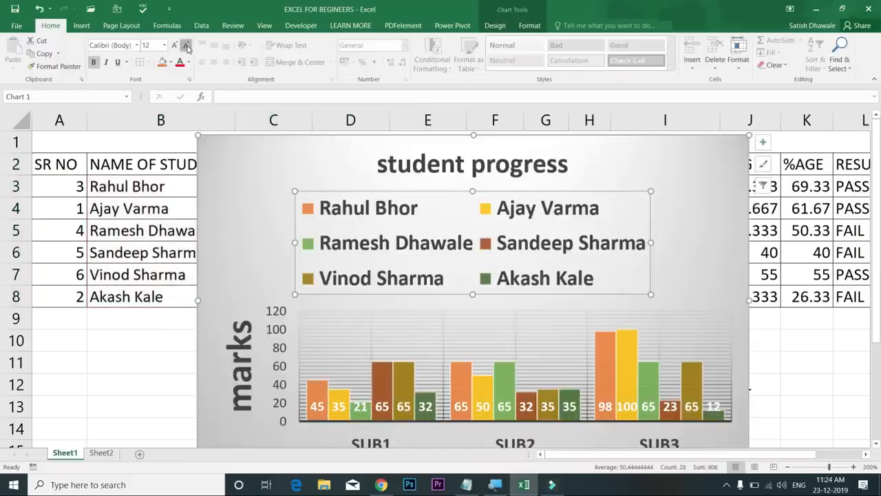
pyautogui.click(186, 45)
pyautogui.click(186, 46)
pyautogui.click(186, 45)
pyautogui.click(186, 46)
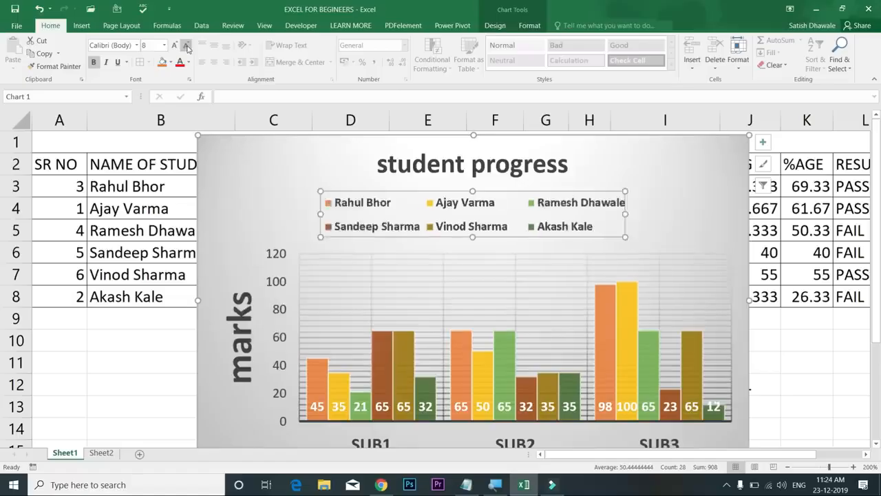
pyautogui.click(186, 46)
pyautogui.click(186, 46)
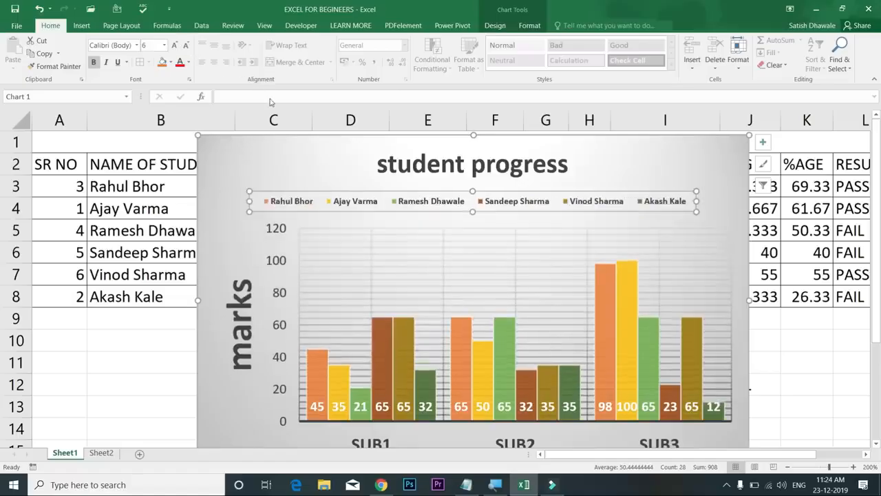
# Reduce the marks axis title to 12 pt
pyautogui.click(257, 336)
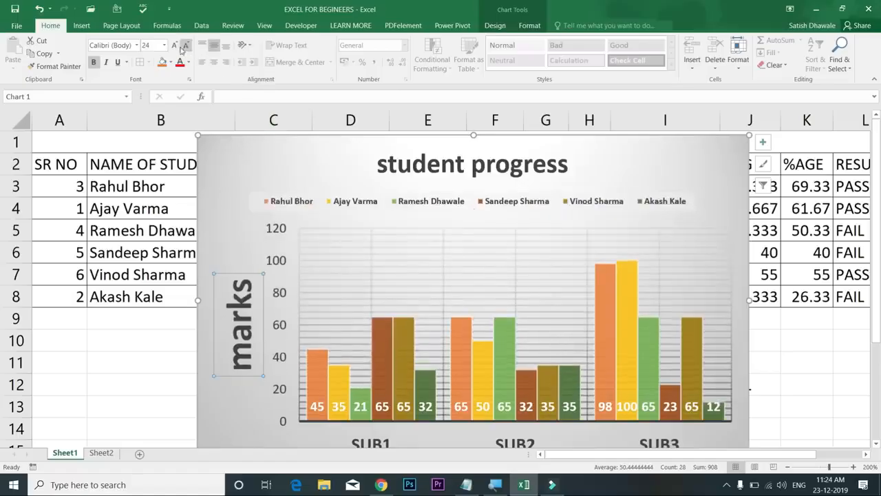
pyautogui.click(186, 46)
pyautogui.click(186, 46)
pyautogui.click(186, 46)
pyautogui.click(186, 45)
pyautogui.click(185, 46)
pyautogui.click(186, 47)
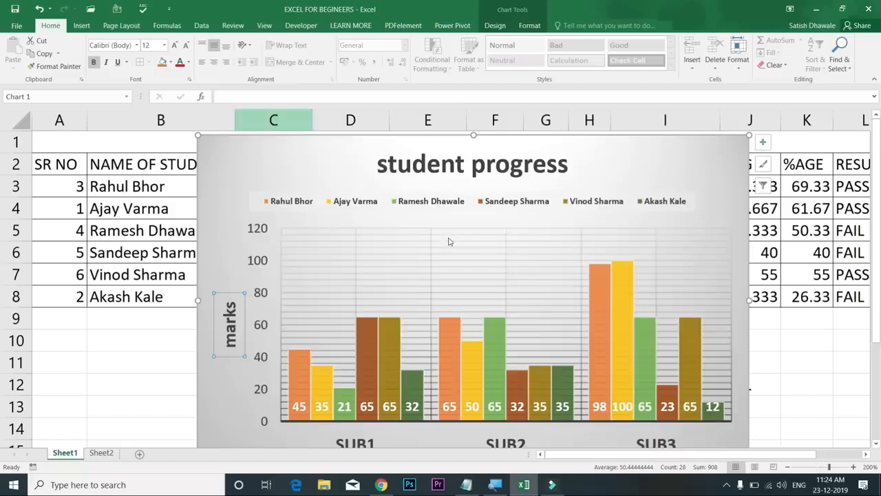
# Delete both the horizontal and vertical gridlines from the chart
pyautogui.click(387, 274)
pyautogui.click(385, 277)
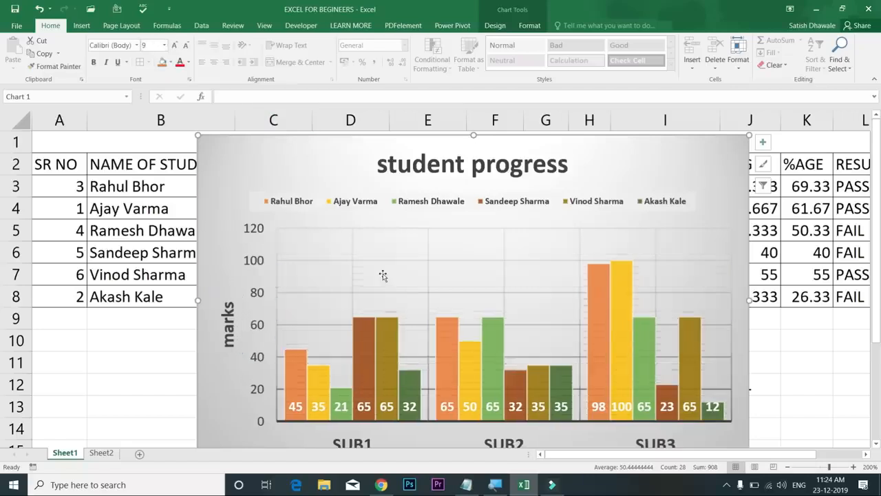
pyautogui.click(376, 266)
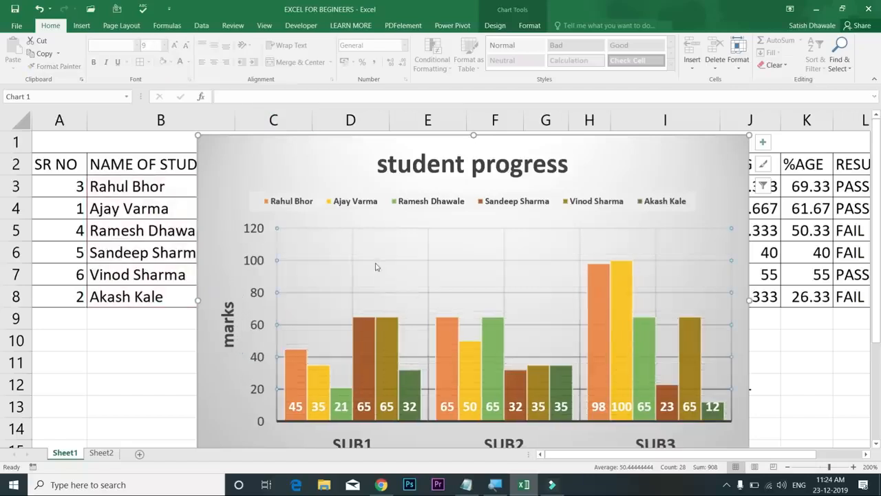
pyautogui.press('Delete')
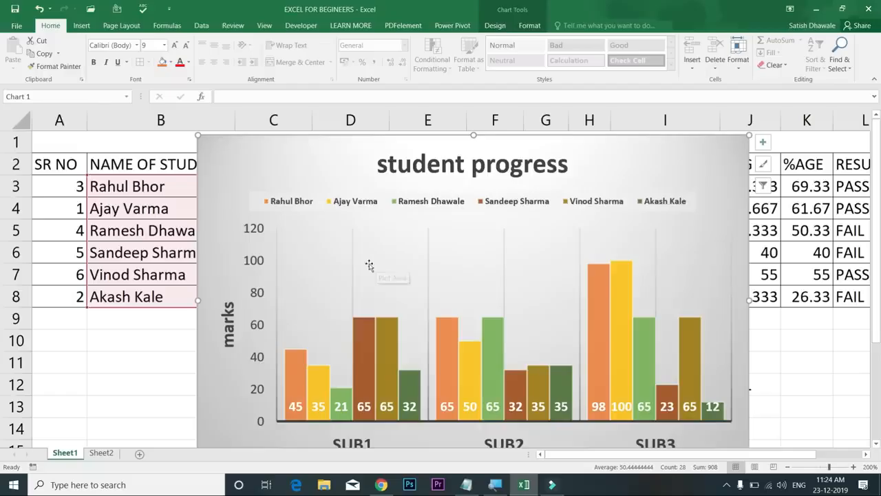
pyautogui.click(355, 266)
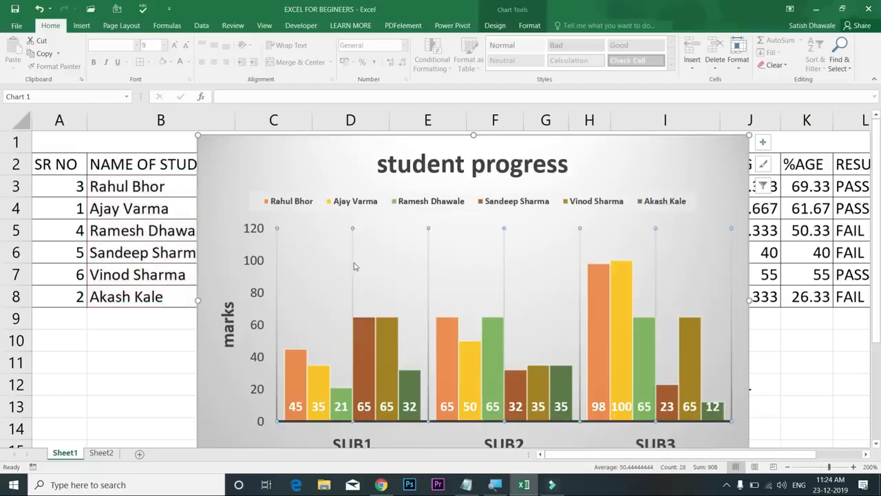
pyautogui.press('Delete')
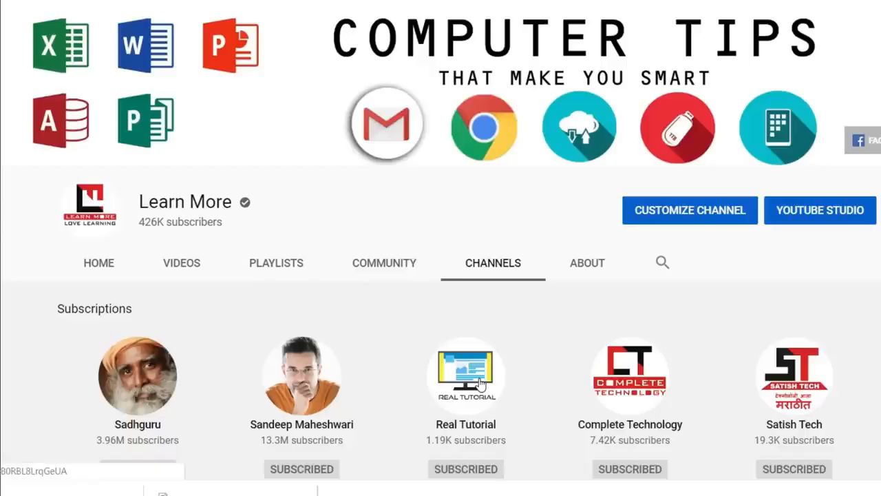
# Open the Real Tutorial channel page and its playlists
pyautogui.click(480, 383)
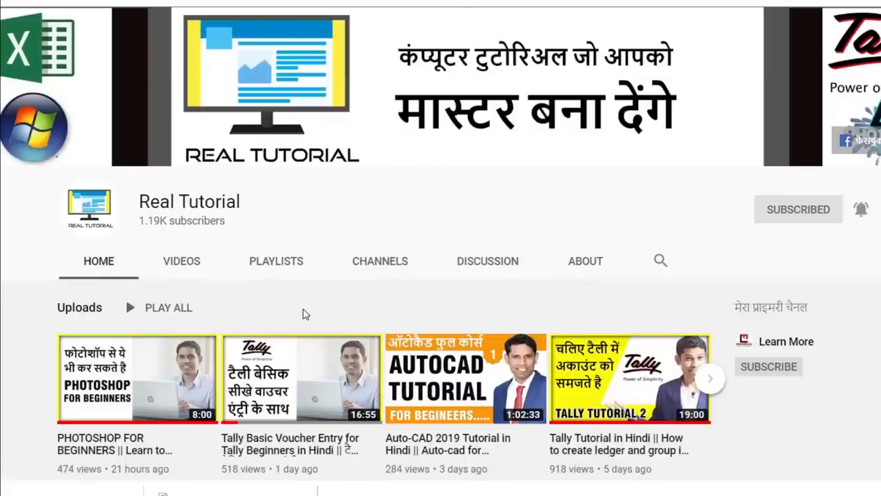
pyautogui.click(278, 268)
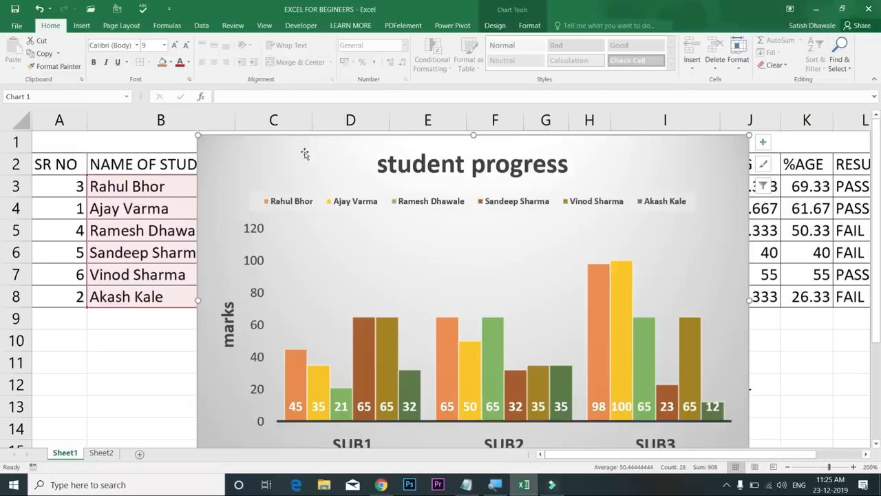
# In Format Chart Area, try several pattern fills for the background, ending on a grid pattern
pyautogui.rightClick(311, 163)
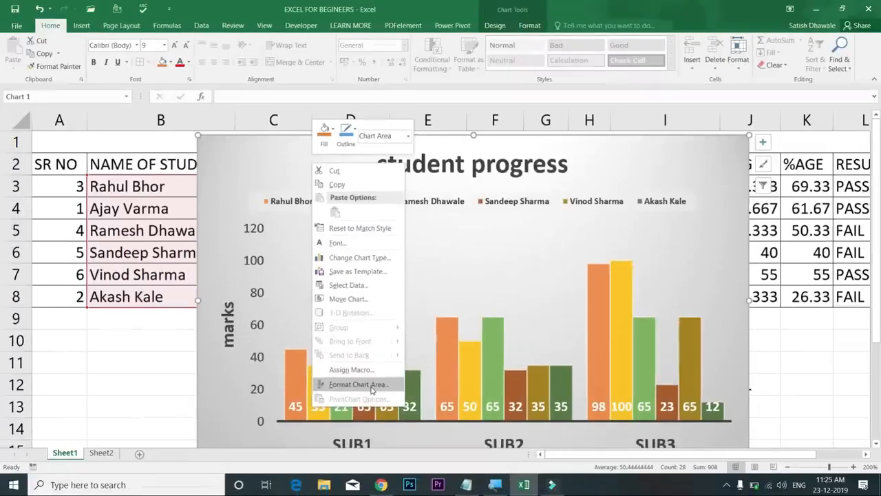
pyautogui.click(358, 384)
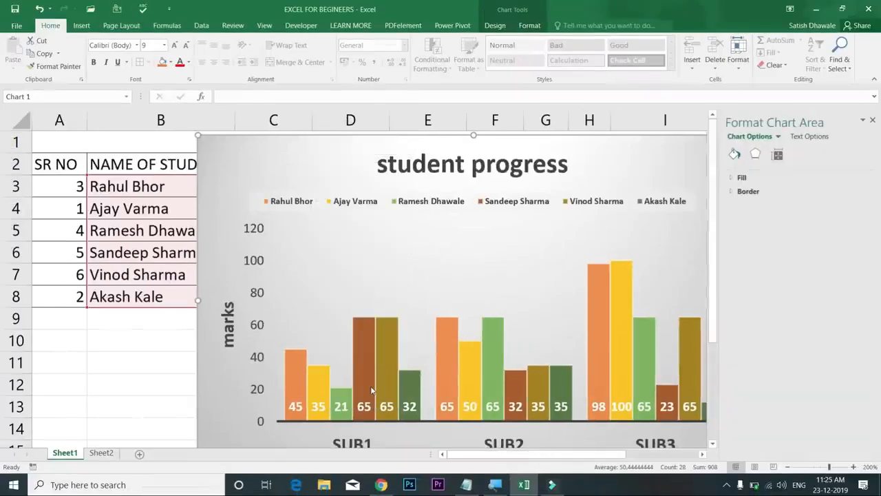
pyautogui.click(742, 178)
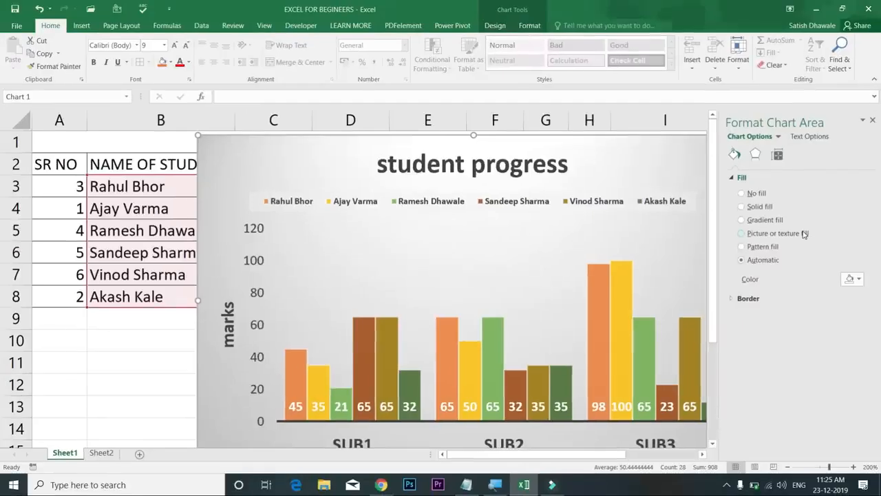
pyautogui.click(799, 234)
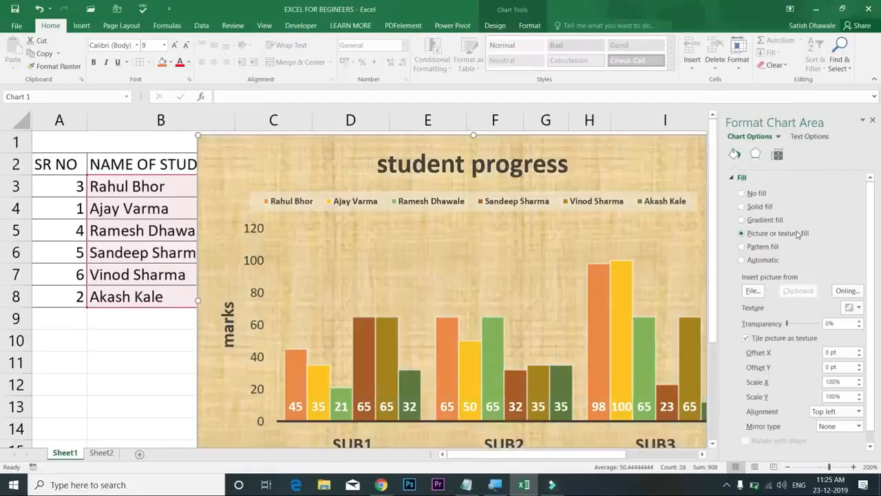
pyautogui.click(771, 248)
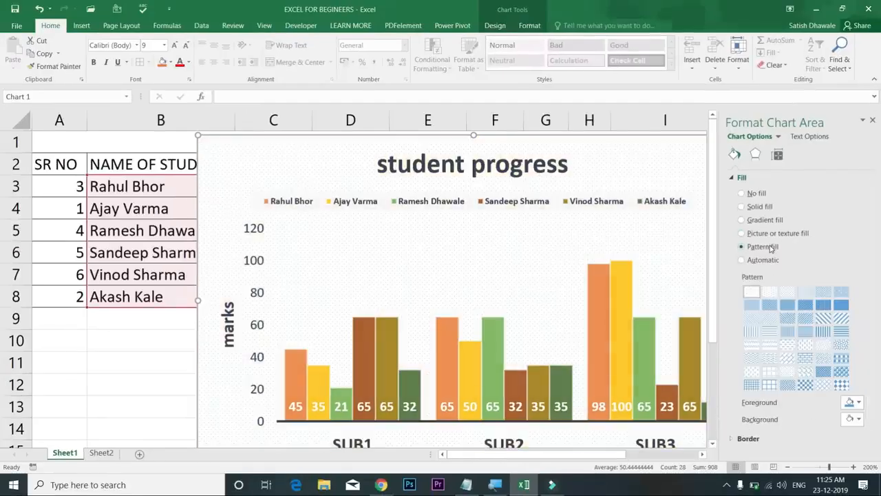
pyautogui.click(788, 331)
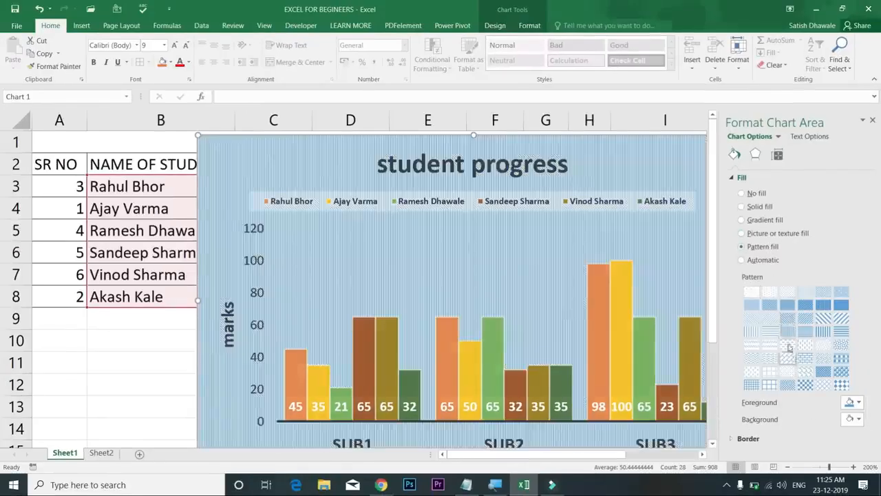
pyautogui.click(787, 319)
pyautogui.click(823, 358)
pyautogui.click(824, 371)
pyautogui.click(788, 372)
pyautogui.click(770, 384)
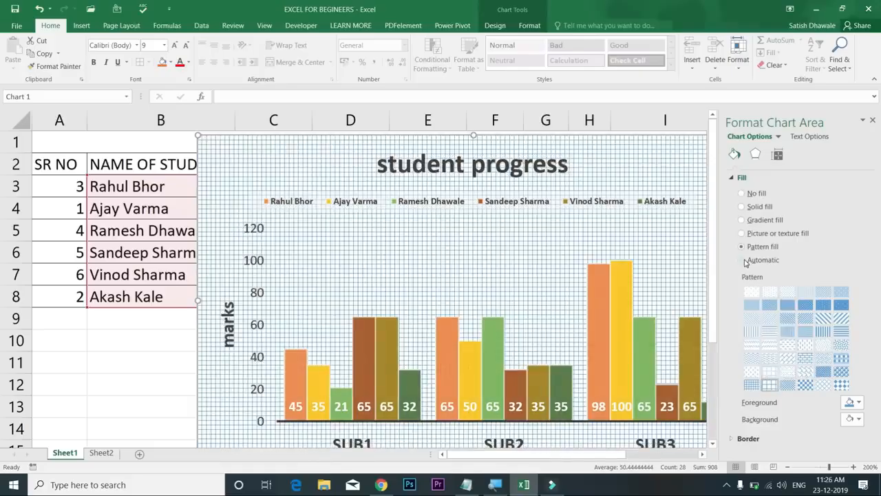
# Switch the background back to the default papyrus texture fill and open the picture file chooser
pyautogui.click(744, 260)
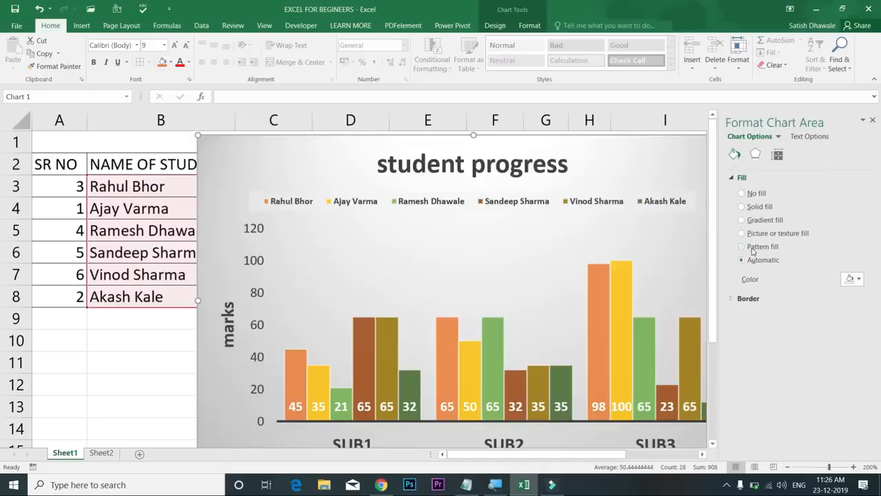
pyautogui.click(749, 247)
pyautogui.click(756, 234)
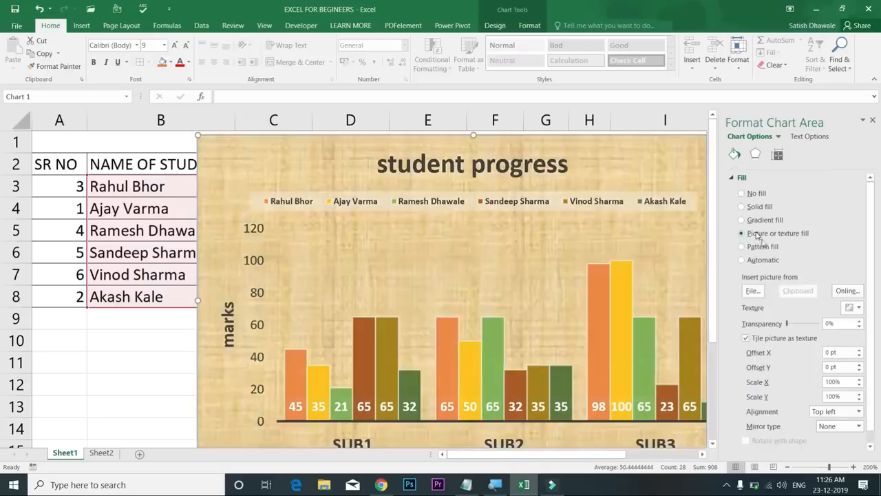
pyautogui.click(753, 292)
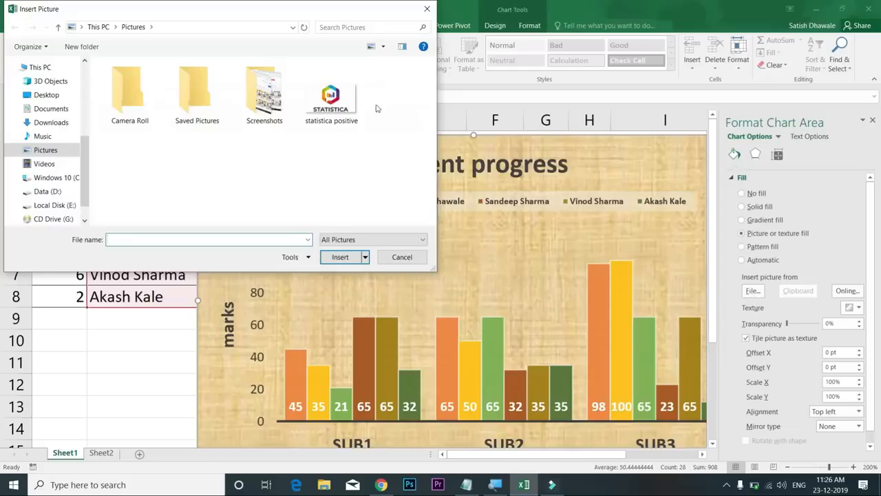
# Set the statistica positive image as the chart background at about 75% transparency, then close the pane
pyautogui.doubleClick(347, 105)
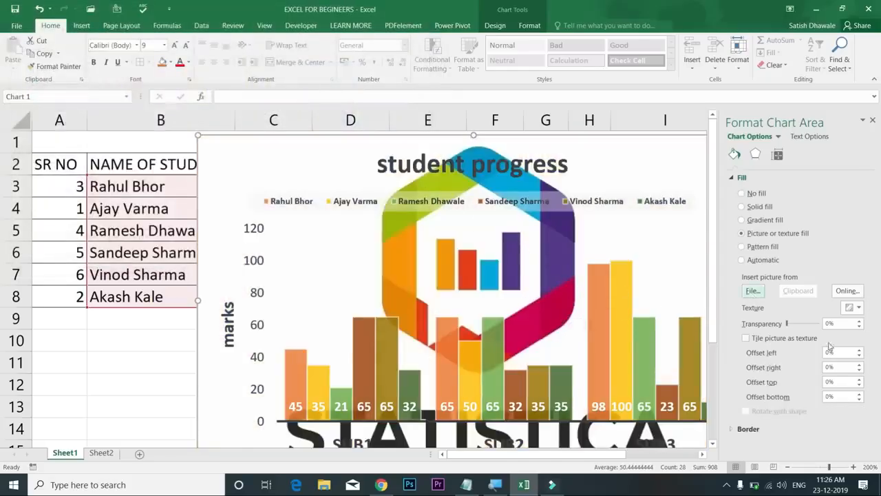
pyautogui.click(810, 327)
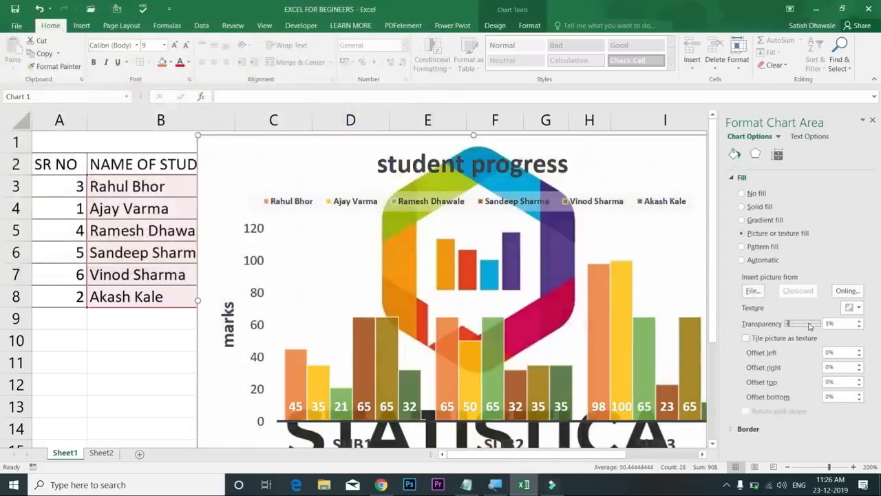
pyautogui.moveTo(790, 325); pyautogui.dragTo(811, 325)
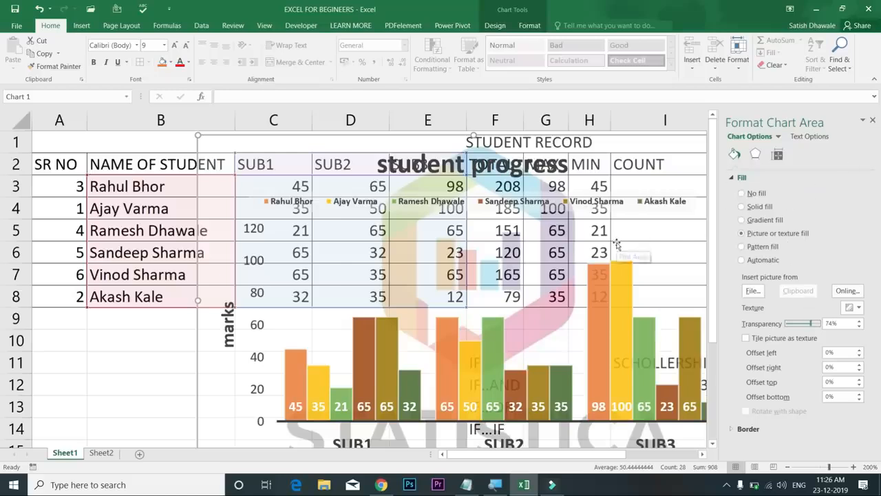
pyautogui.click(872, 120)
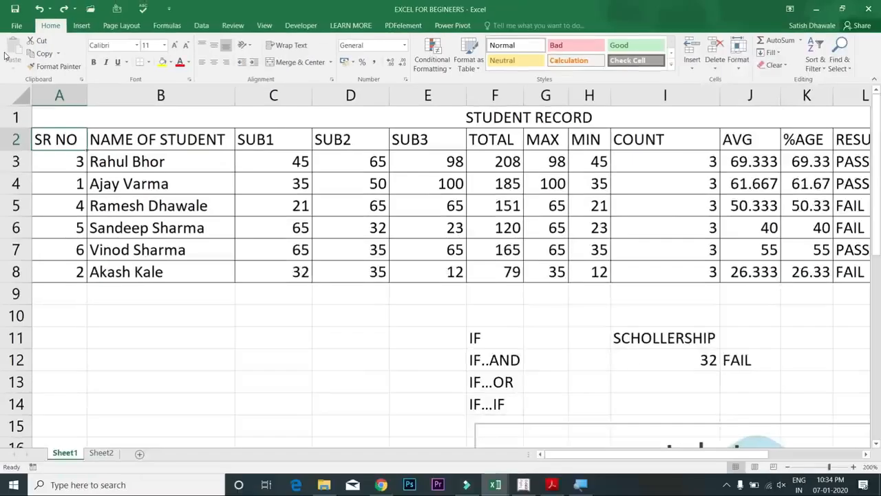
# Copy the student names B2:B8 and paste them starting at B10
pyautogui.moveTo(148, 161); pyautogui.dragTo(147, 271)
pyautogui.hotkey('ctrl', 'c')
pyautogui.click(153, 324)
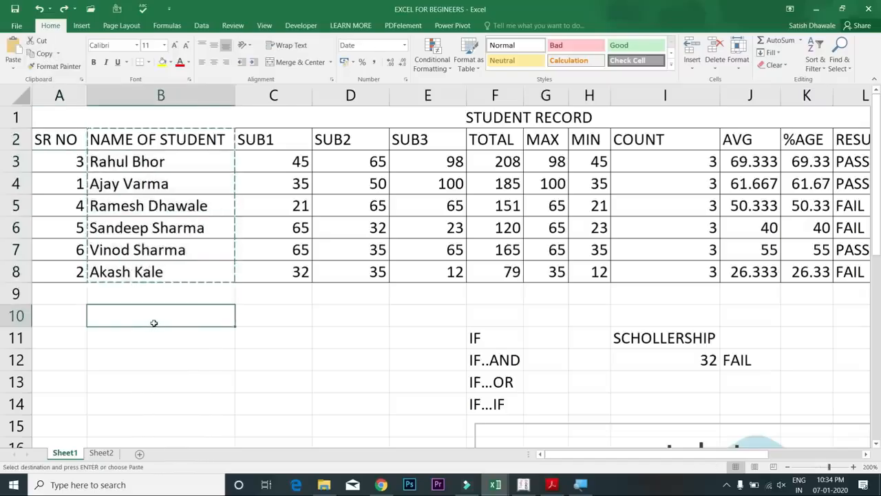
pyautogui.click(14, 52)
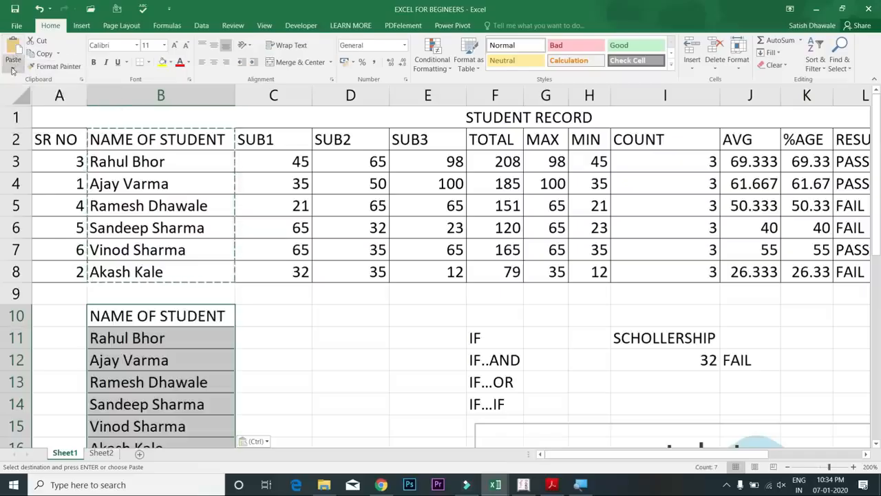
# Open Paste Special from the Paste dropdown and move its window aside
pyautogui.click(13, 68)
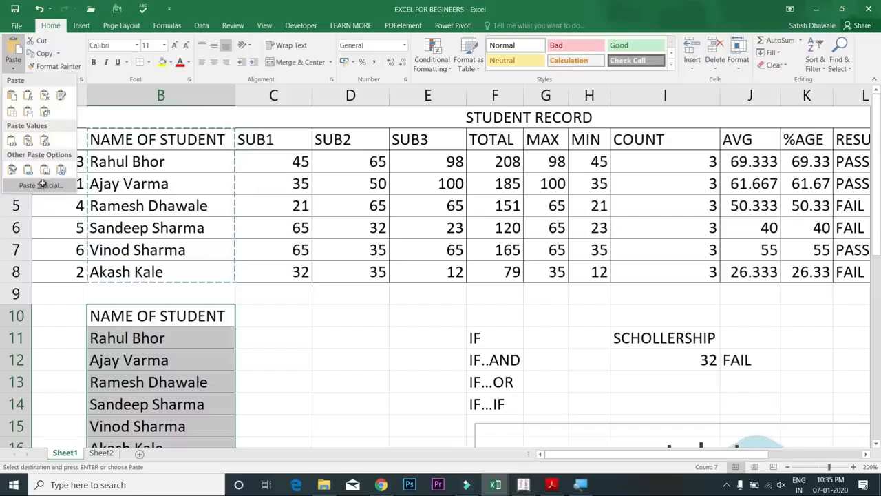
pyautogui.click(42, 184)
pyautogui.moveTo(582, 228); pyautogui.dragTo(455, 208)
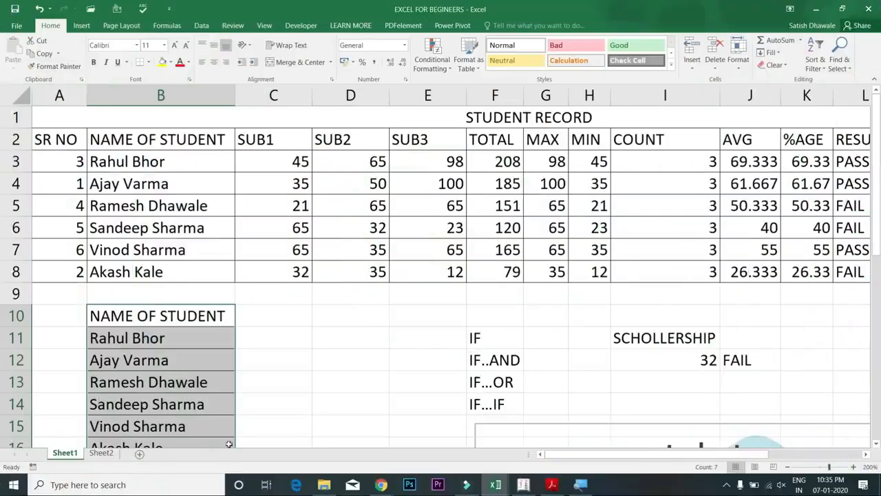
pyautogui.click(184, 317)
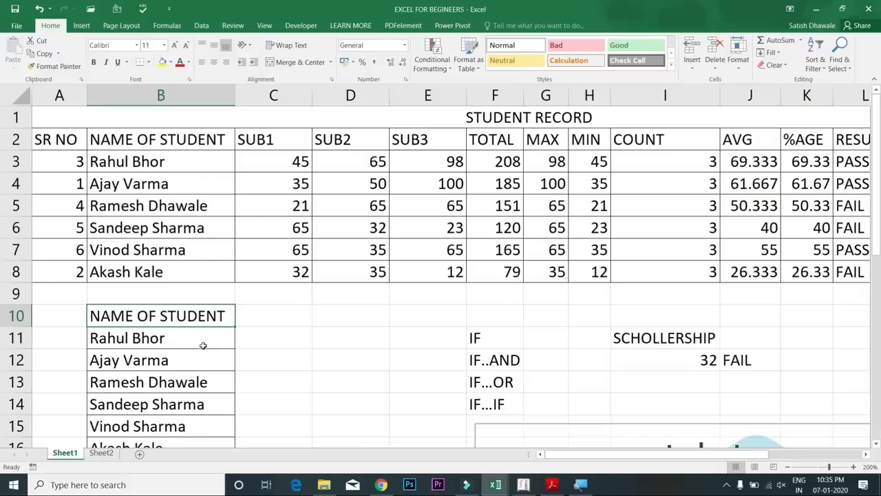
# Give the B10 heading a light-blue fill and underlined text, then pick up its format with Format Painter
pyautogui.click(170, 62)
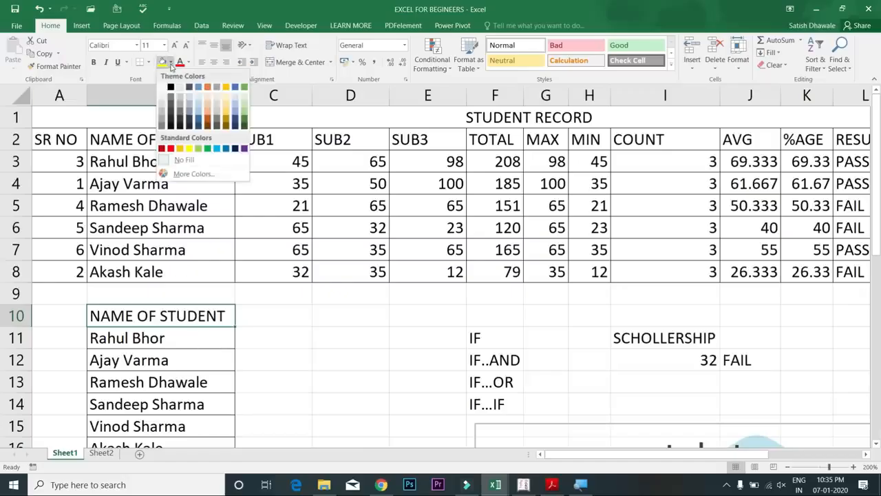
pyautogui.click(198, 108)
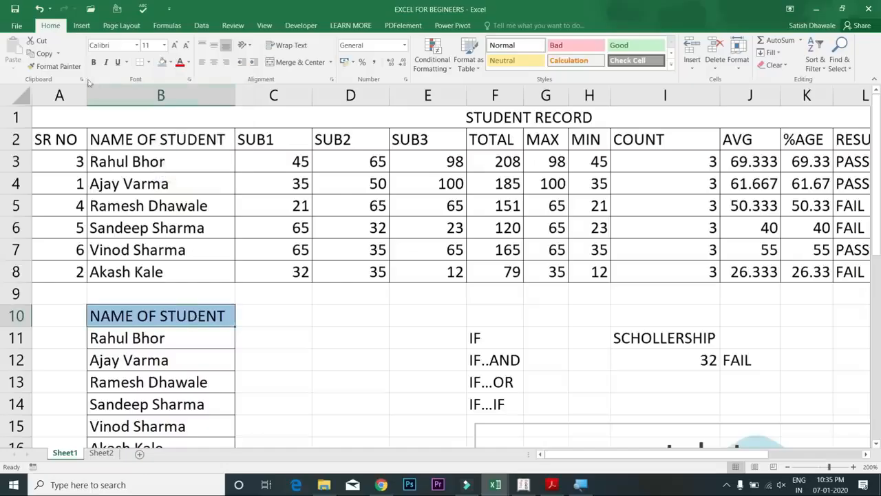
pyautogui.click(119, 63)
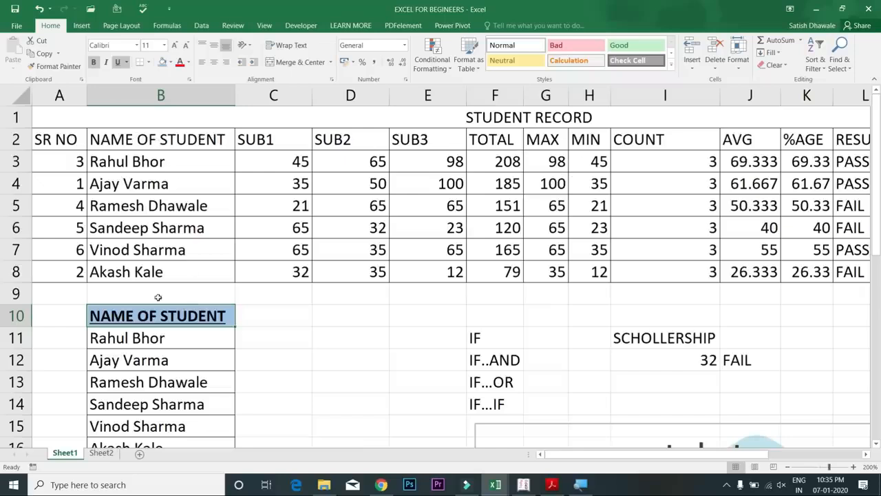
pyautogui.click(281, 335)
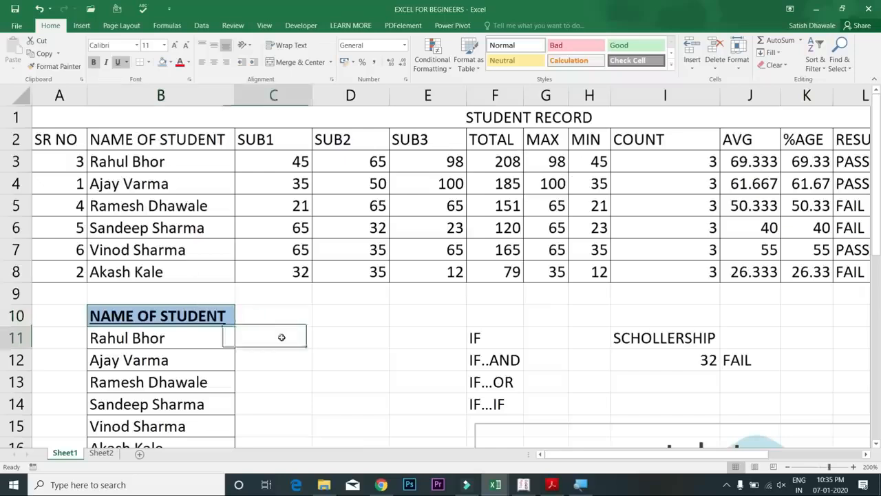
pyautogui.click(197, 315)
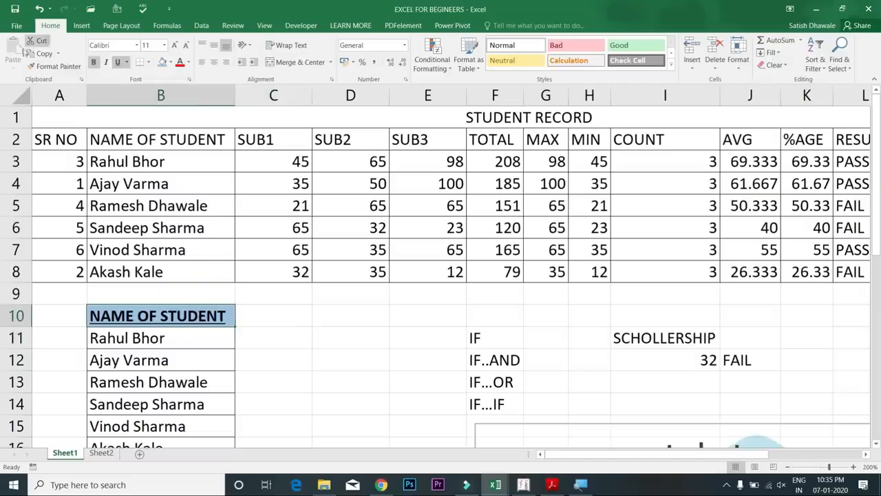
pyautogui.click(39, 66)
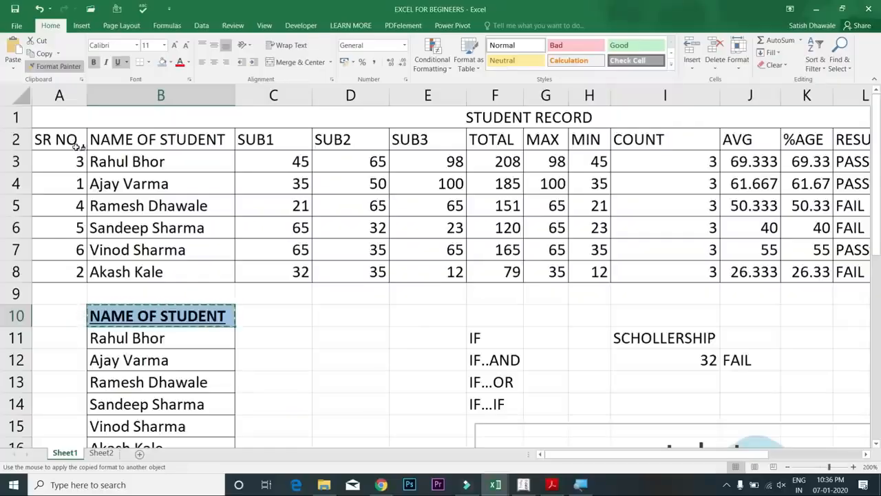
pyautogui.moveTo(77, 141)
pyautogui.mouseDown()
pyautogui.moveTo(399, 142)
pyautogui.moveTo(581, 173)
pyautogui.moveTo(601, 146)
pyautogui.moveTo(857, 140)
pyautogui.mouseUp()
pyautogui.click(207, 166)
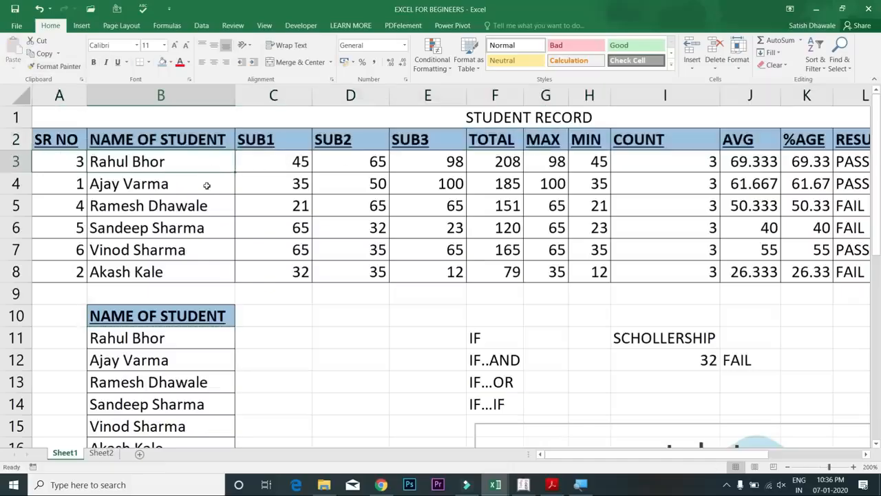
pyautogui.click(188, 318)
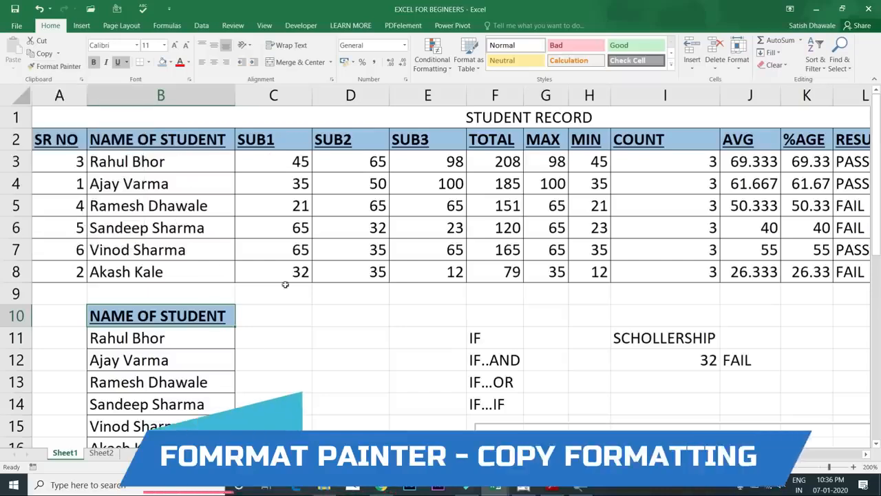
pyautogui.click(55, 66)
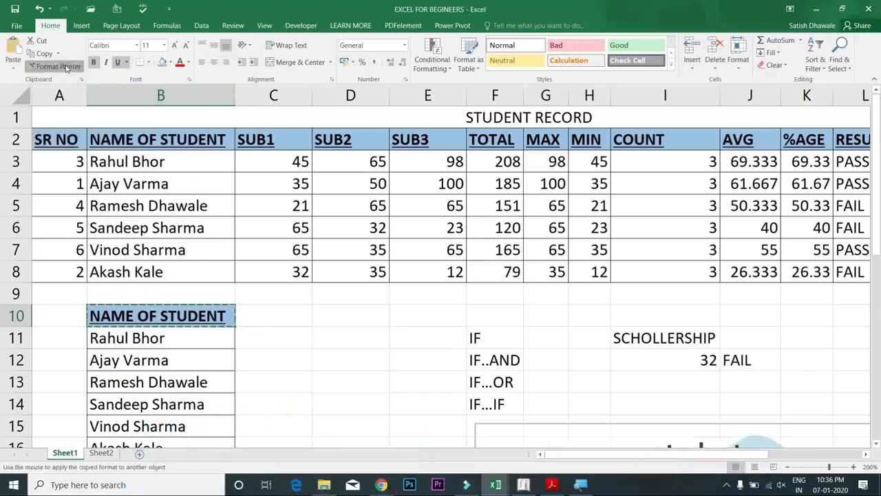
pyautogui.click(172, 184)
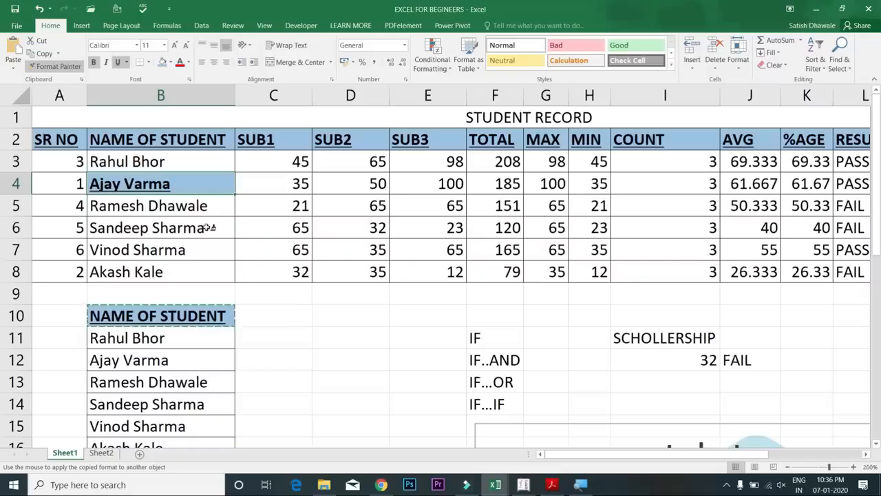
pyautogui.click(209, 227)
pyautogui.click(211, 268)
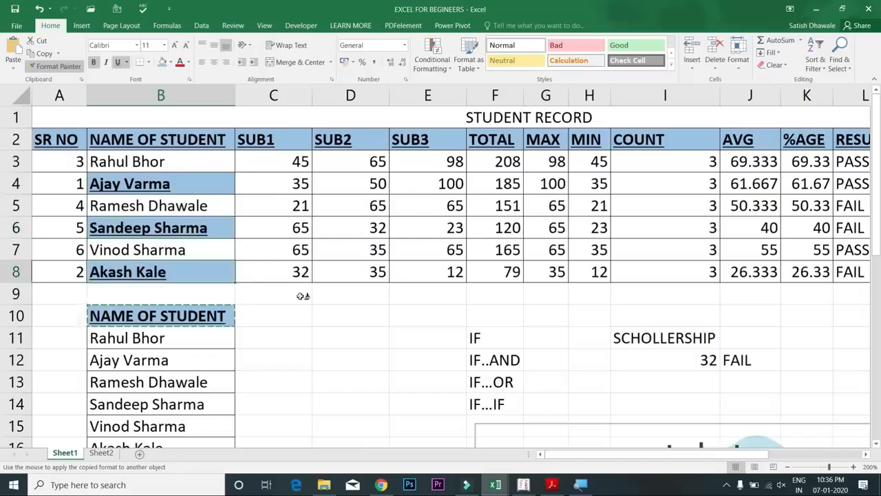
pyautogui.click(682, 341)
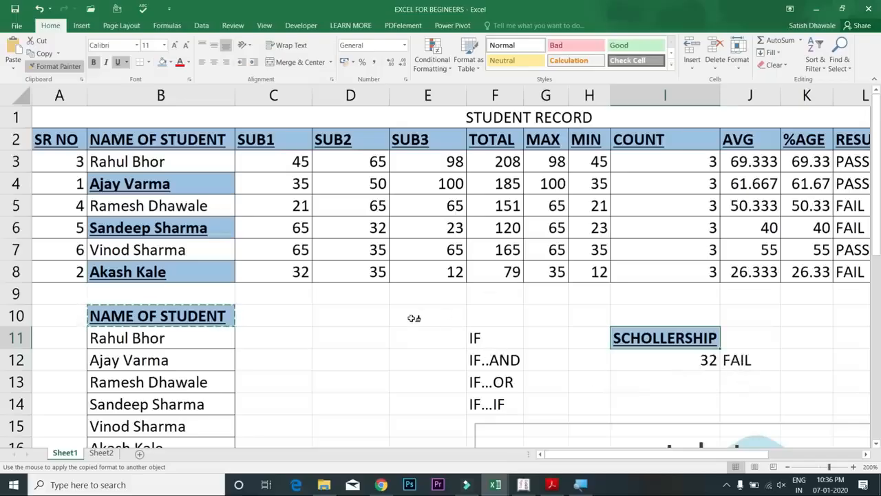
pyautogui.press('Escape')
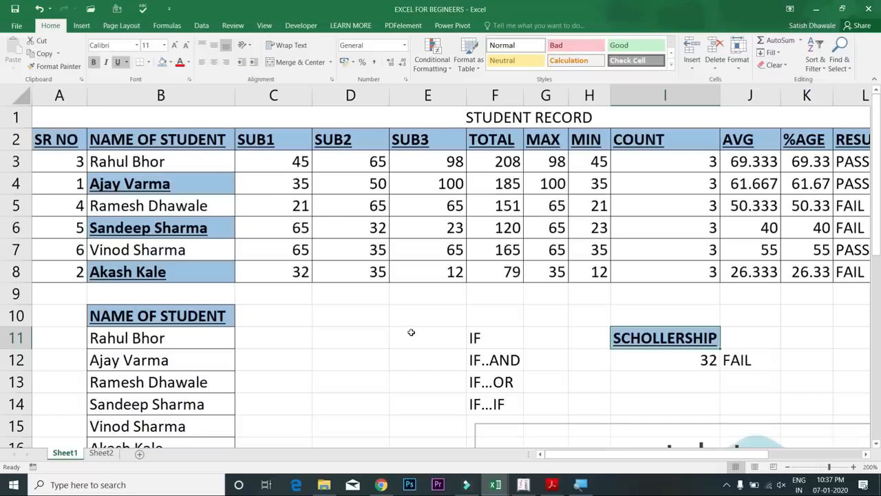
pyautogui.click(209, 316)
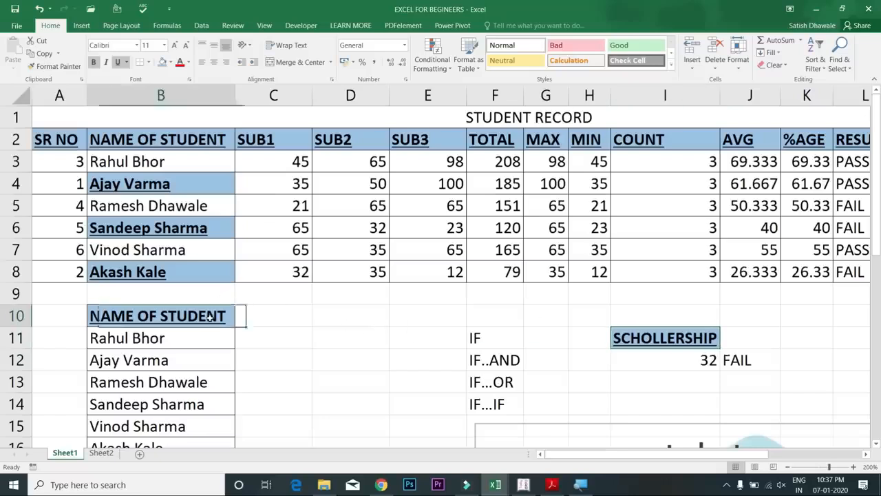
pyautogui.click(55, 66)
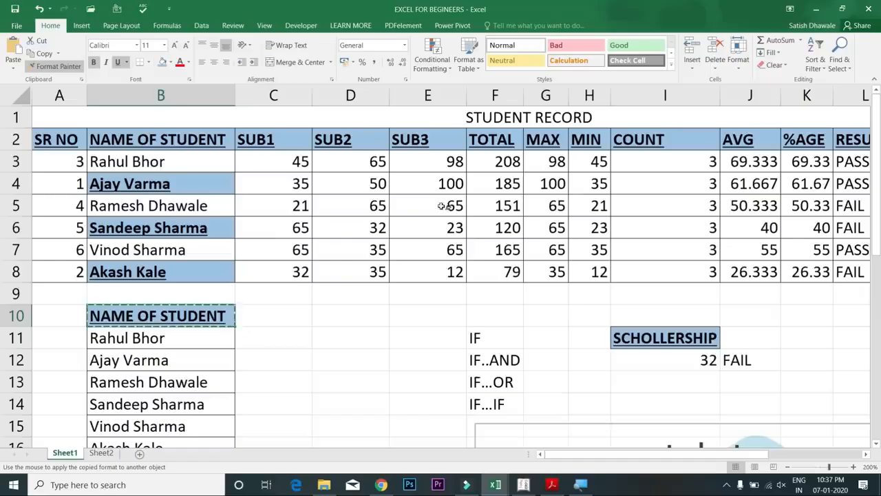
pyautogui.moveTo(454, 231); pyautogui.dragTo(596, 274)
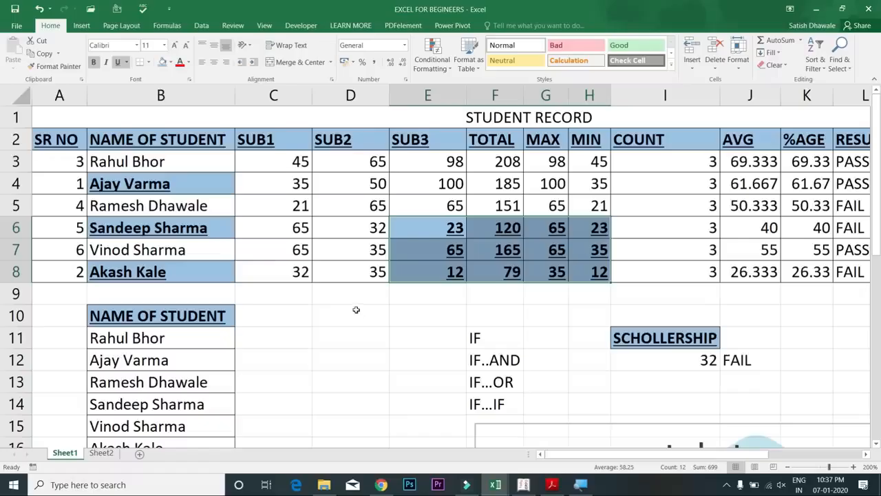
pyautogui.click(214, 314)
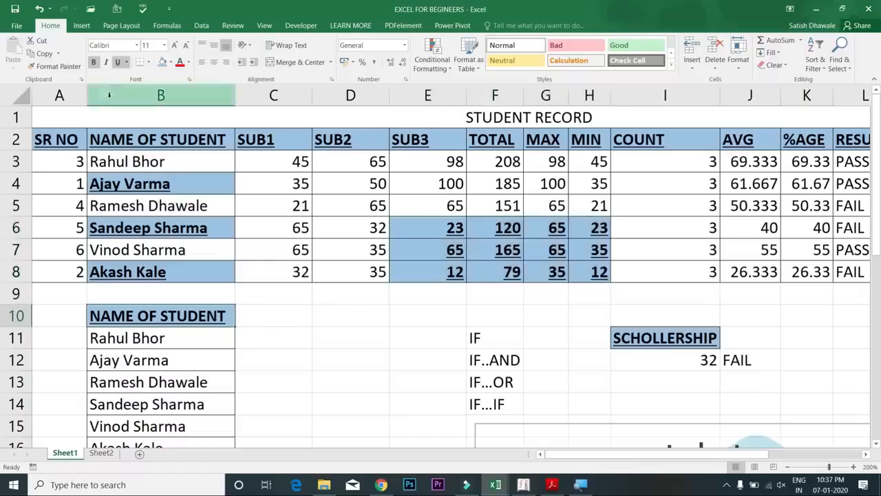
pyautogui.click(54, 66)
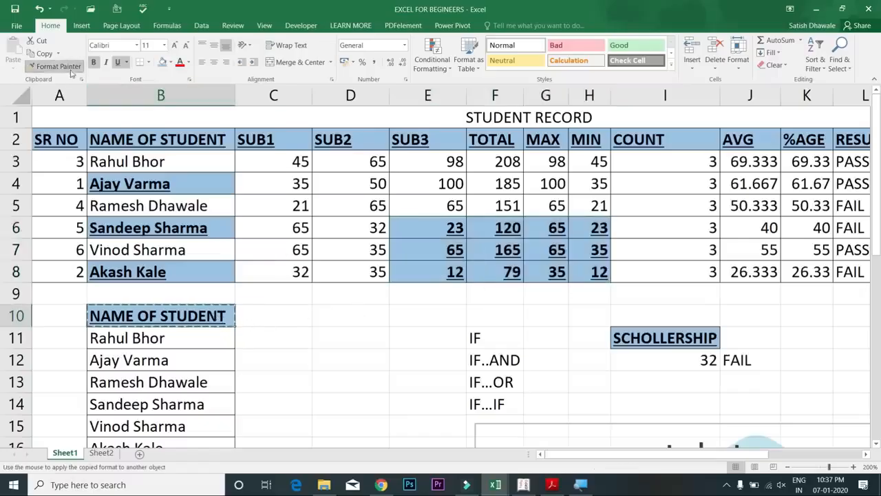
pyautogui.click(301, 207)
pyautogui.click(510, 183)
pyautogui.moveTo(751, 206); pyautogui.dragTo(755, 271)
pyautogui.click(680, 205)
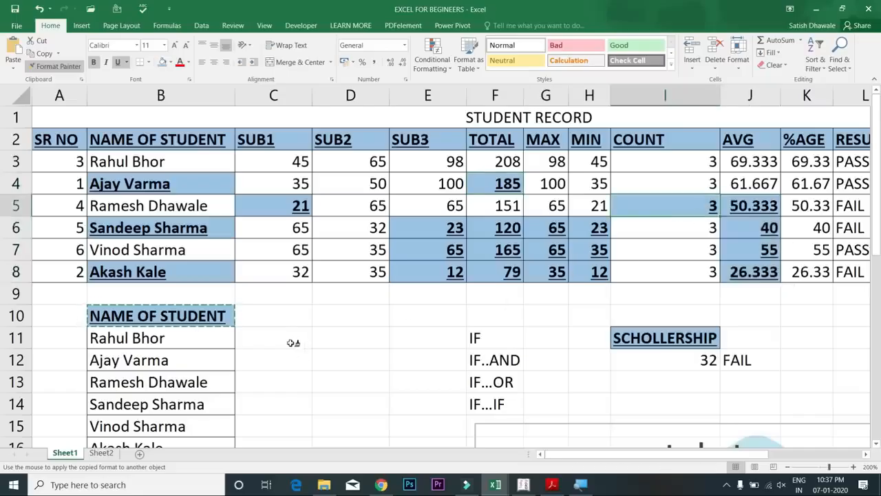
pyautogui.press('Escape')
pyautogui.hotkey('ctrl', 'z')
pyautogui.hotkey('ctrl', 'z')
pyautogui.hotkey('ctrl', 'z')
pyautogui.hotkey('ctrl', 'z')
pyautogui.hotkey('ctrl', 'z')
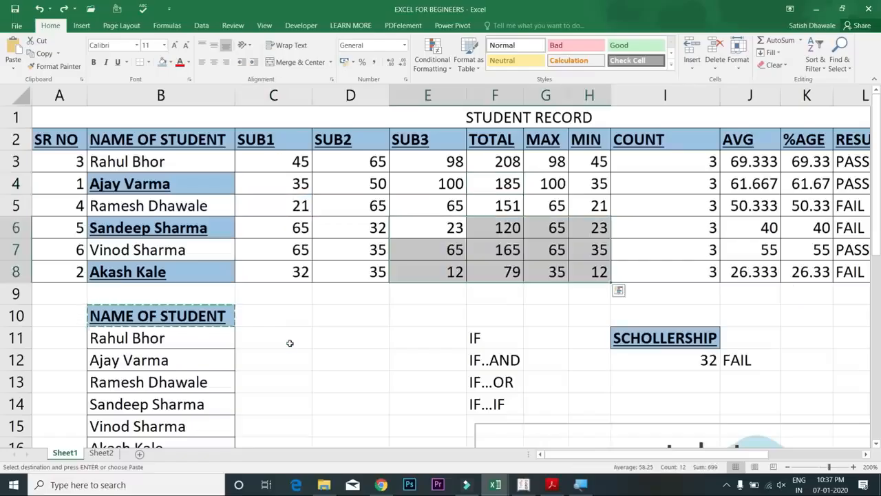
pyautogui.hotkey('ctrl', 'q')
pyautogui.press('Escape')
pyautogui.press('Escape')
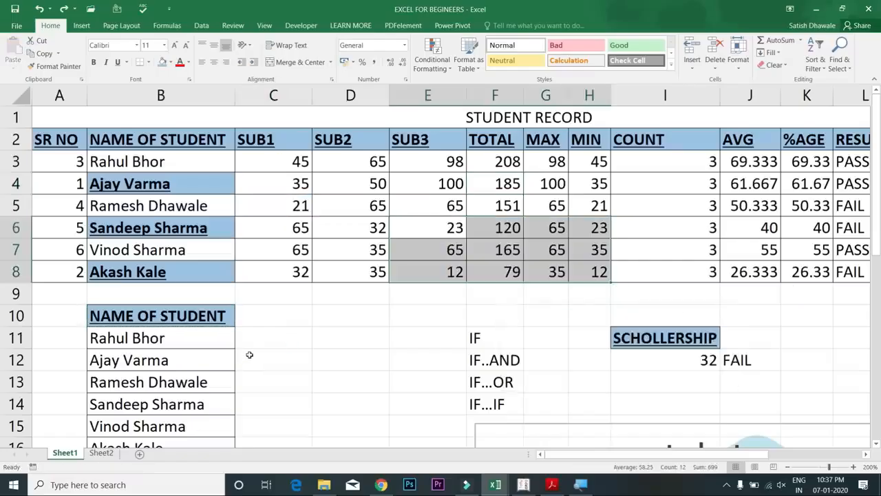
pyautogui.hotkey('ctrl', 'y')
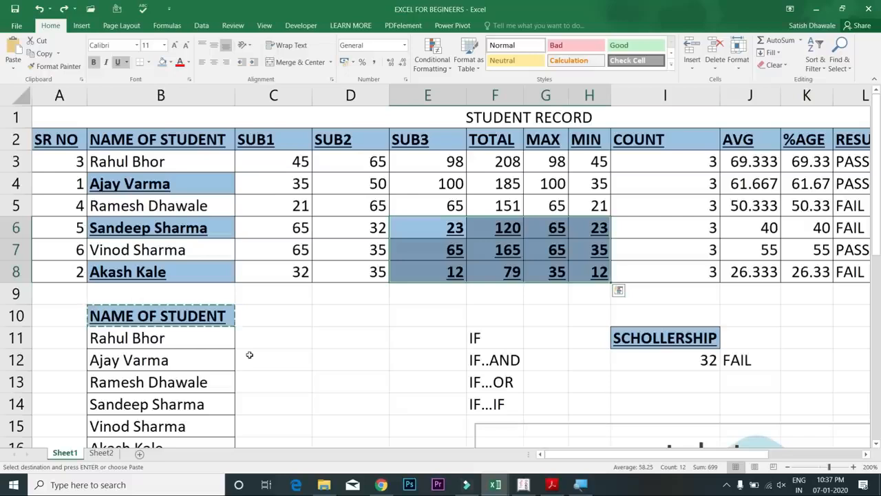
pyautogui.hotkey('ctrl', 'z')
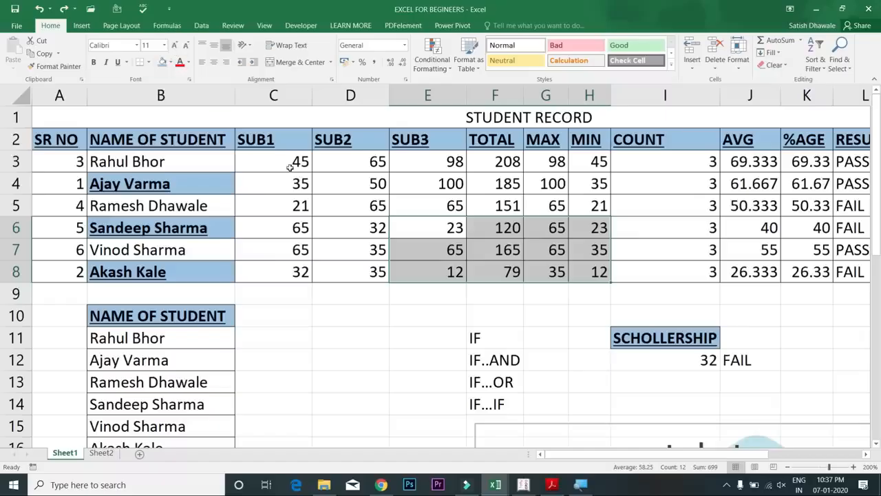
# Give the marks cells C3:E8 a light grey fill and remove all their borders
pyautogui.moveTo(293, 167); pyautogui.dragTo(427, 271)
pyautogui.click(170, 62)
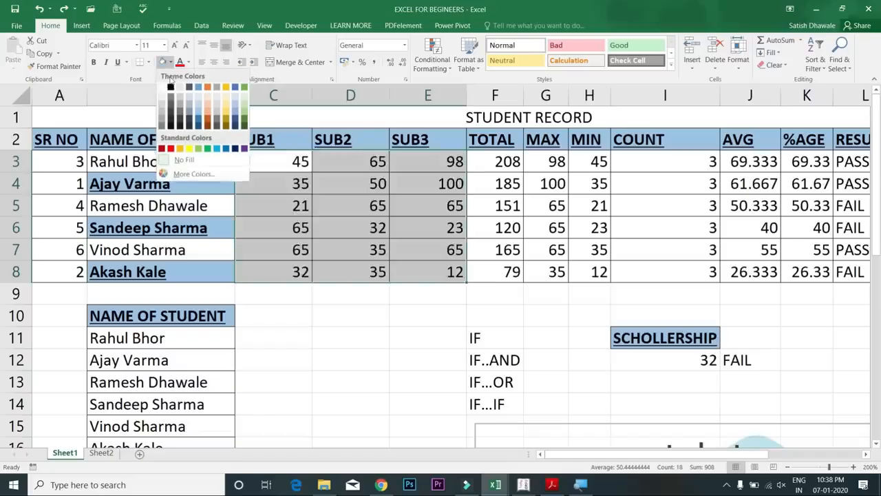
pyautogui.click(161, 102)
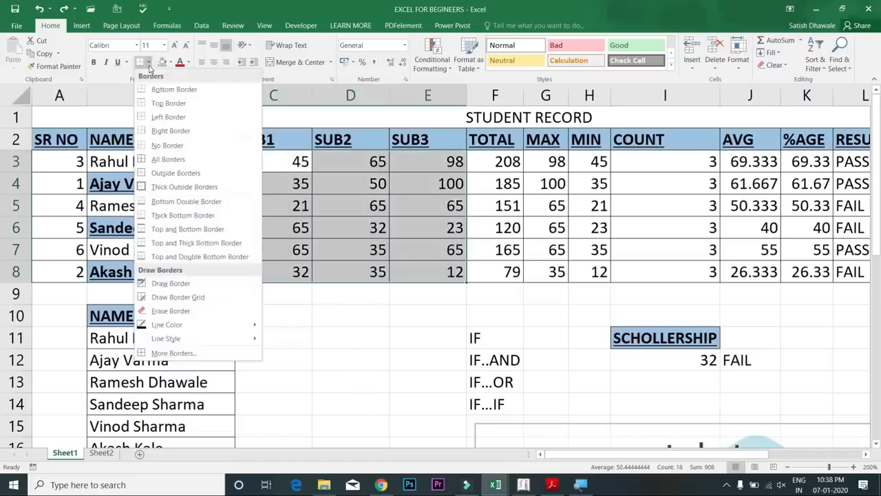
pyautogui.click(167, 146)
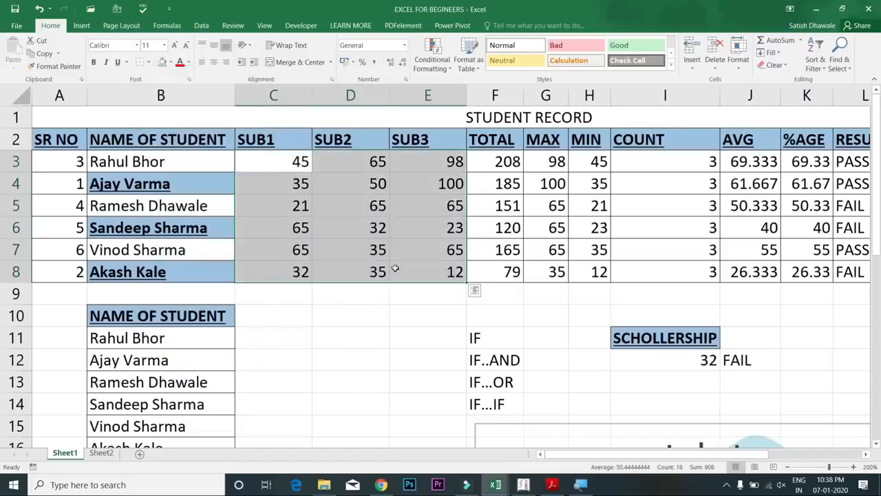
pyautogui.click(385, 313)
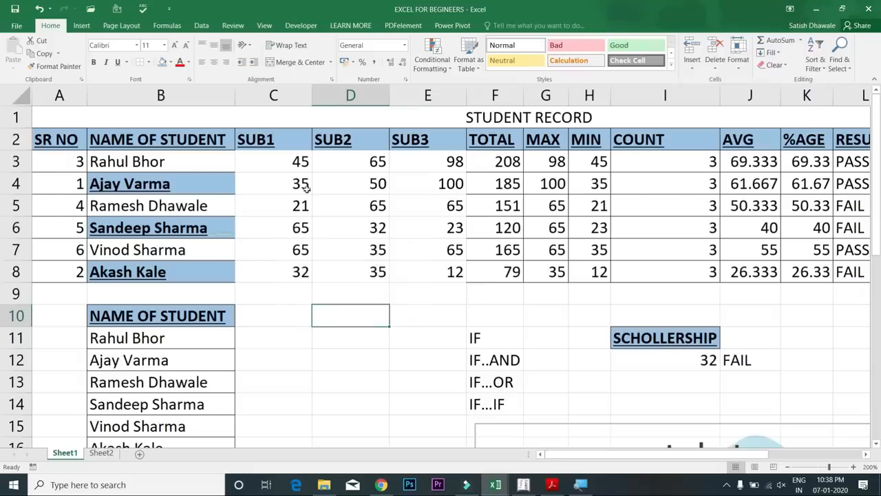
# Put an outside border around the marks block C3:E8
pyautogui.moveTo(292, 165); pyautogui.dragTo(448, 275)
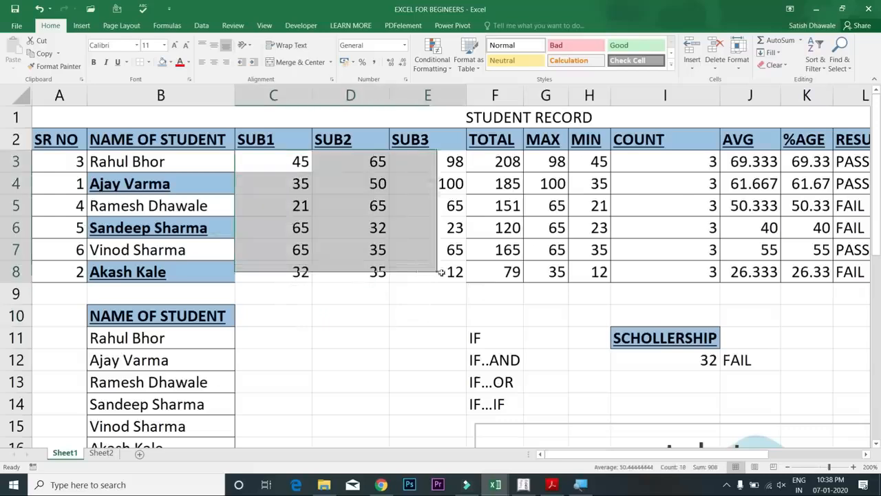
pyautogui.click(149, 63)
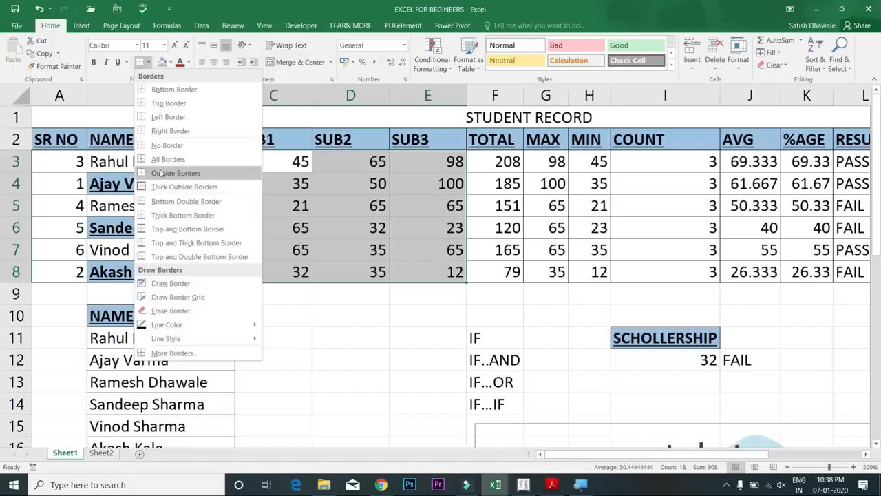
pyautogui.click(160, 172)
pyautogui.click(365, 250)
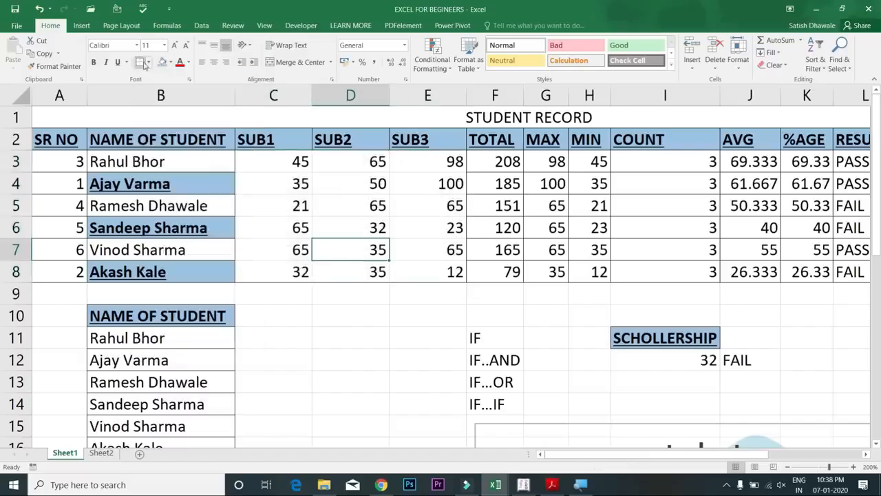
pyautogui.click(171, 63)
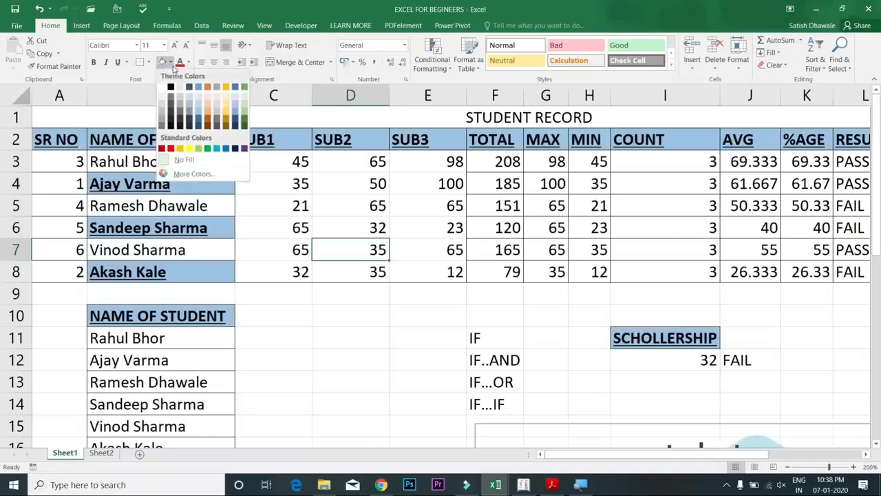
pyautogui.click(365, 201)
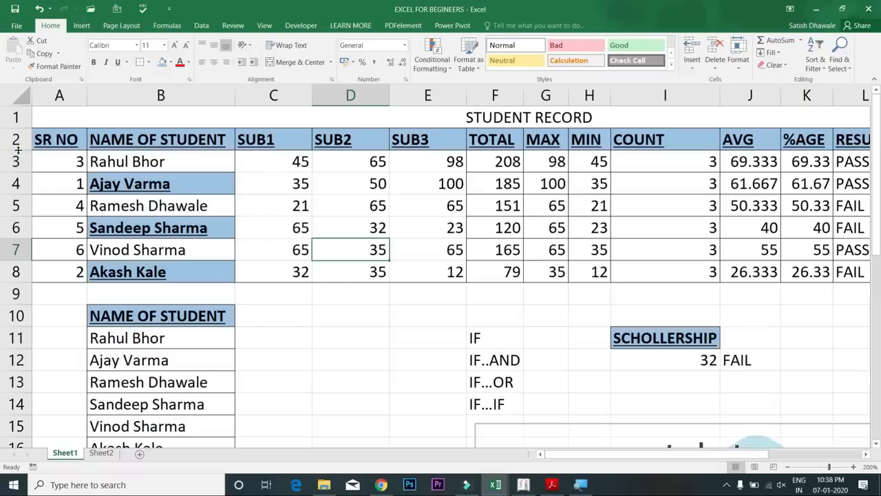
# Widen column B slightly, undoing a trial resize of row 2
pyautogui.moveTo(17, 149); pyautogui.dragTo(18, 173)
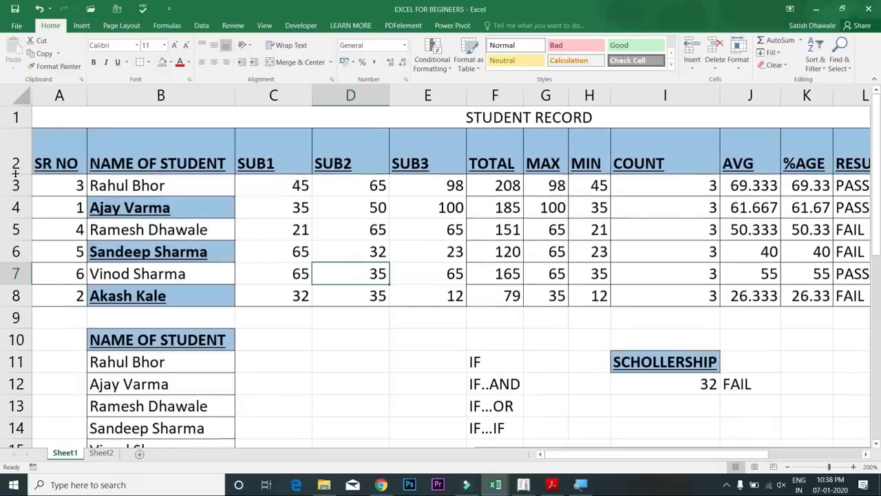
pyautogui.hotkey('ctrl', 'z')
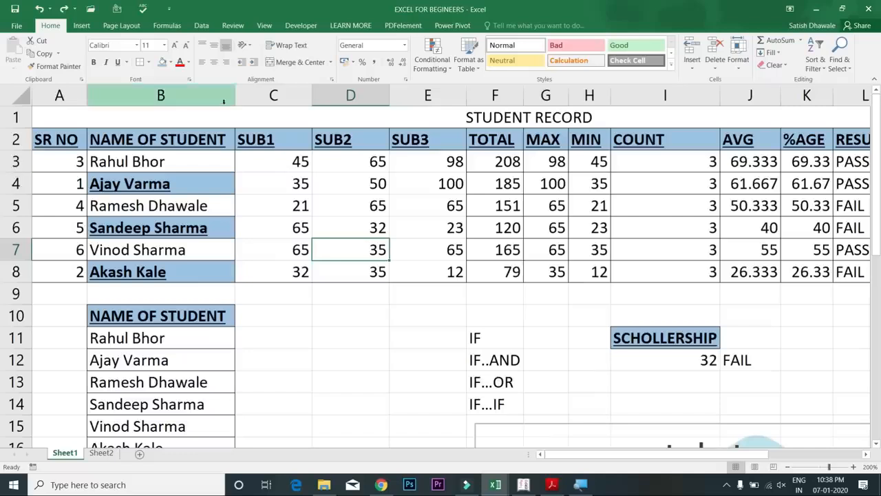
pyautogui.moveTo(235, 97); pyautogui.dragTo(241, 97)
# Select rows 2 to 8 and drag their border down to make them taller
pyautogui.moveTo(15, 149); pyautogui.dragTo(18, 162)
pyautogui.hotkey('ctrl', 'z')
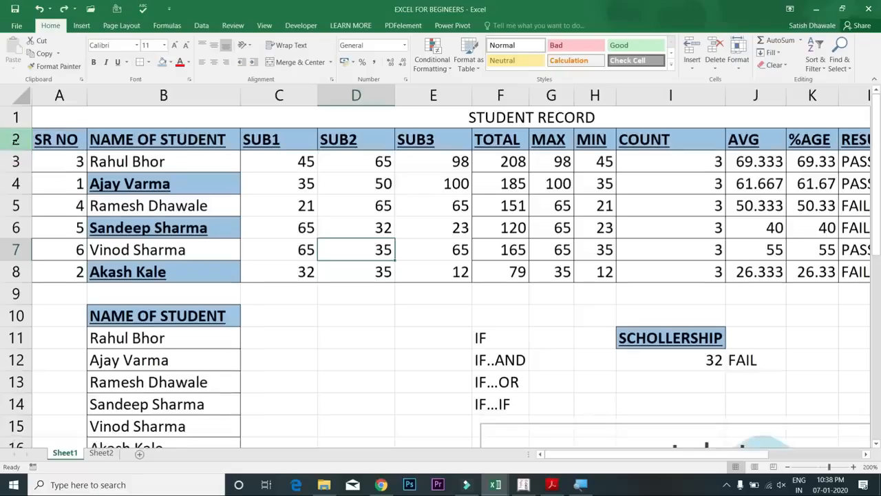
pyautogui.moveTo(17, 140); pyautogui.dragTo(12, 273)
pyautogui.moveTo(21, 236); pyautogui.dragTo(51, 246)
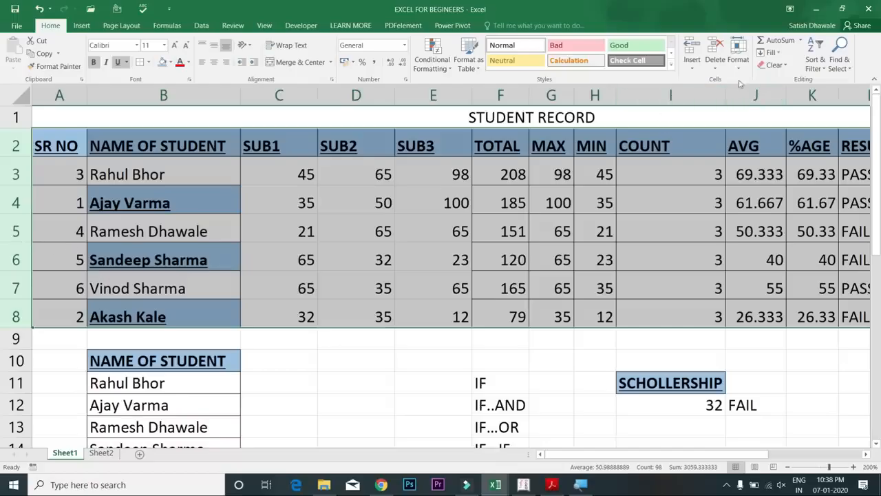
# Set the row height of rows 2–8 to 20 through Home > Format > Row Height
pyautogui.click(739, 59)
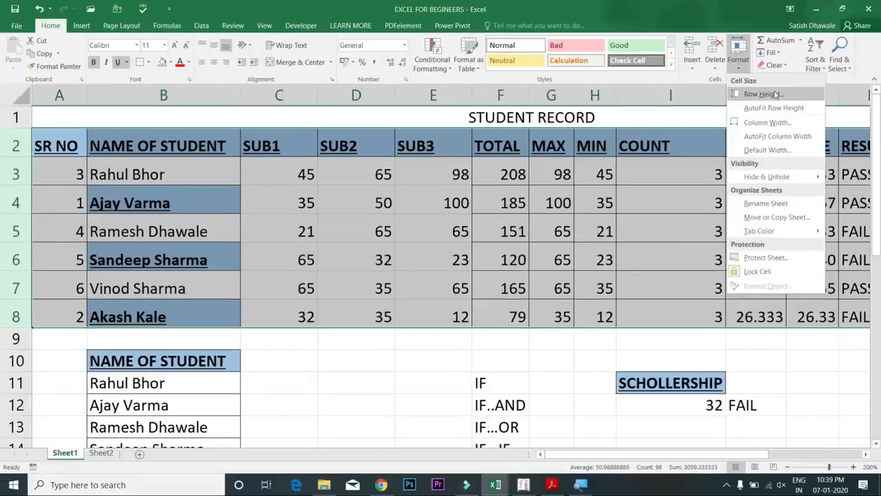
pyautogui.click(770, 94)
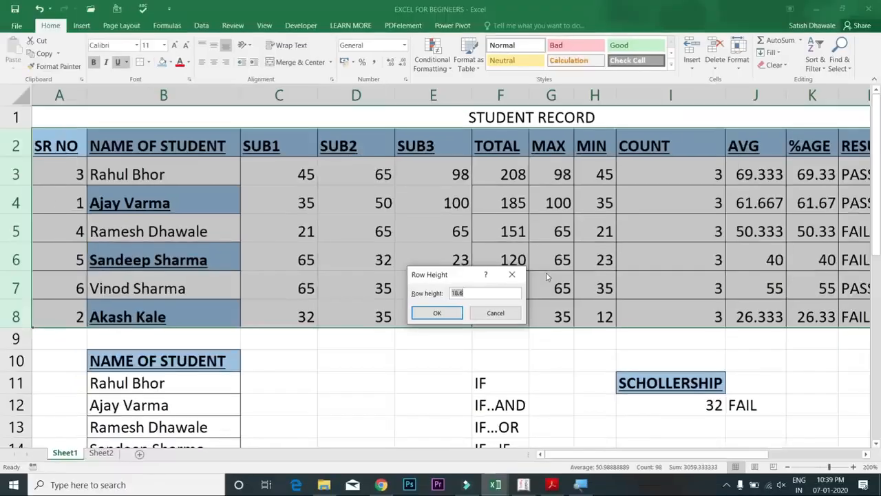
pyautogui.write('20')
pyautogui.press('Return')
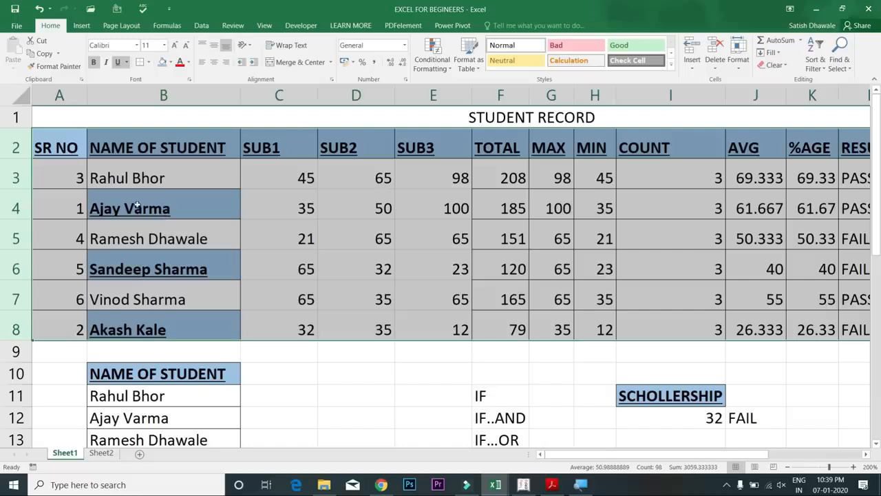
# Drag the rows taller still, undoing an accidental extra row change
pyautogui.moveTo(11, 187); pyautogui.dragTo(14, 205)
pyautogui.click(12, 193)
pyautogui.hotkey('ctrl', 'z')
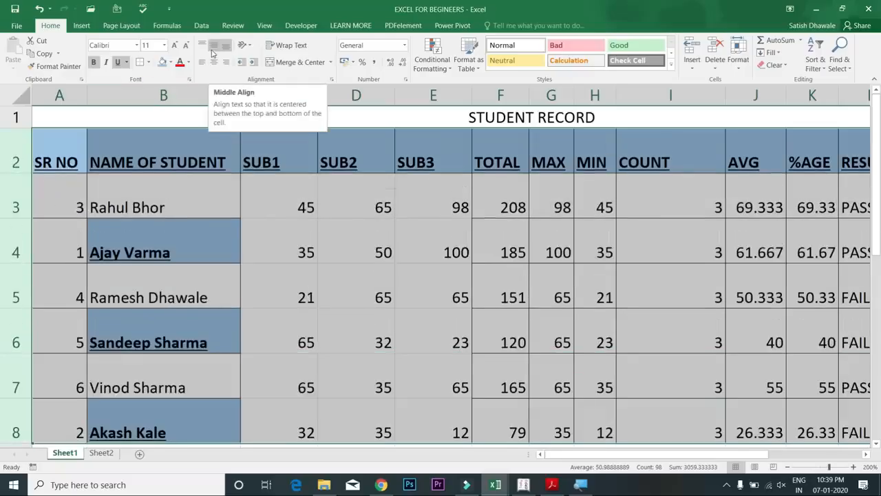
# Keep the table text vertically centred after briefly trying top alignment
pyautogui.click(212, 53)
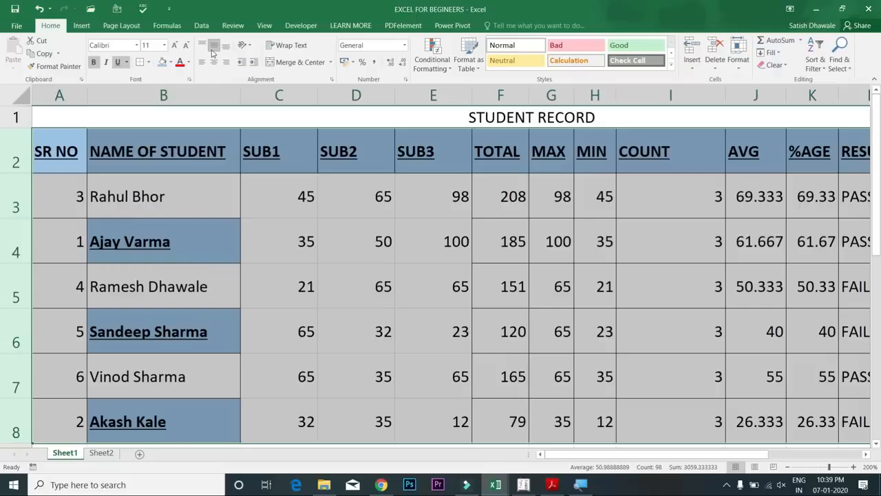
pyautogui.click(203, 47)
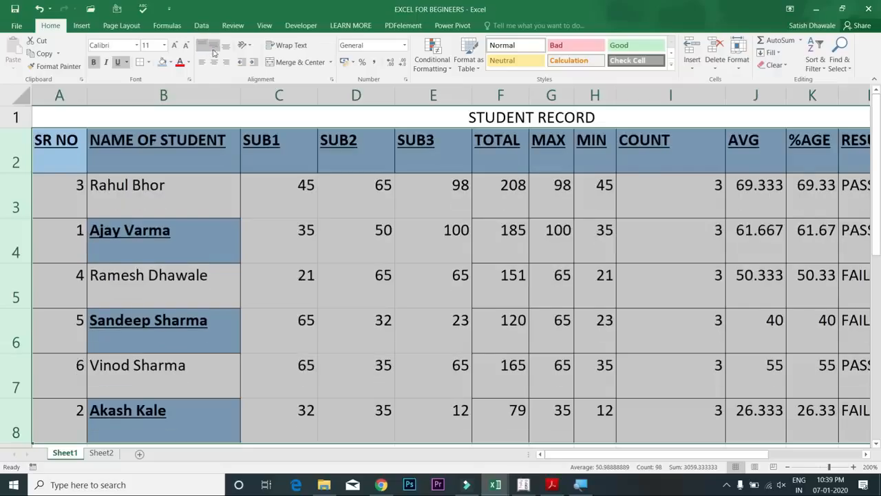
pyautogui.click(213, 51)
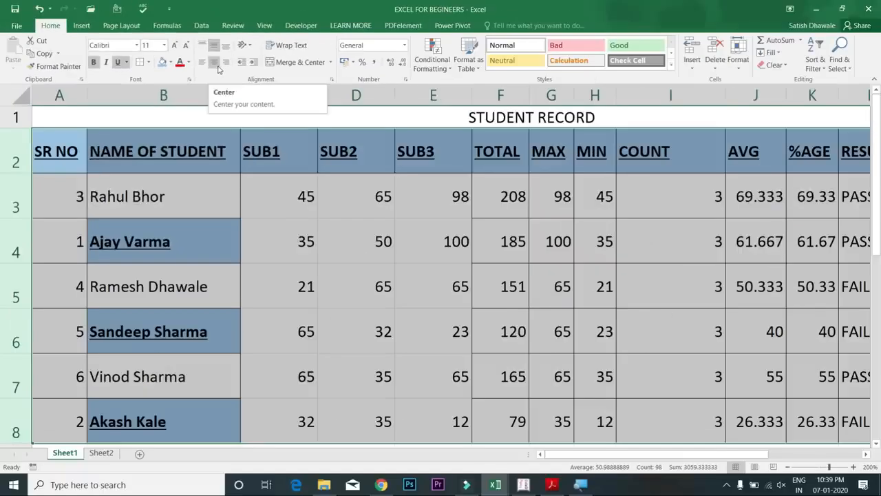
# Left-align the table contents after trying center and right, then select names B3:B10
pyautogui.click(215, 62)
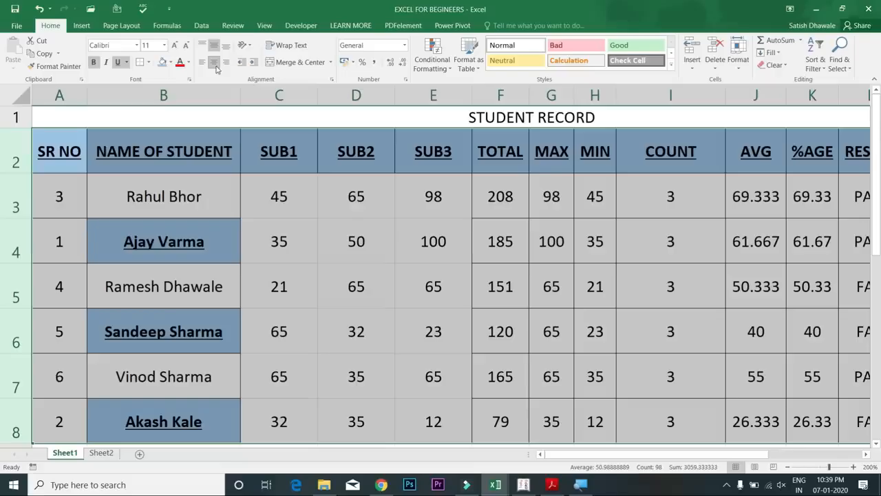
pyautogui.click(202, 62)
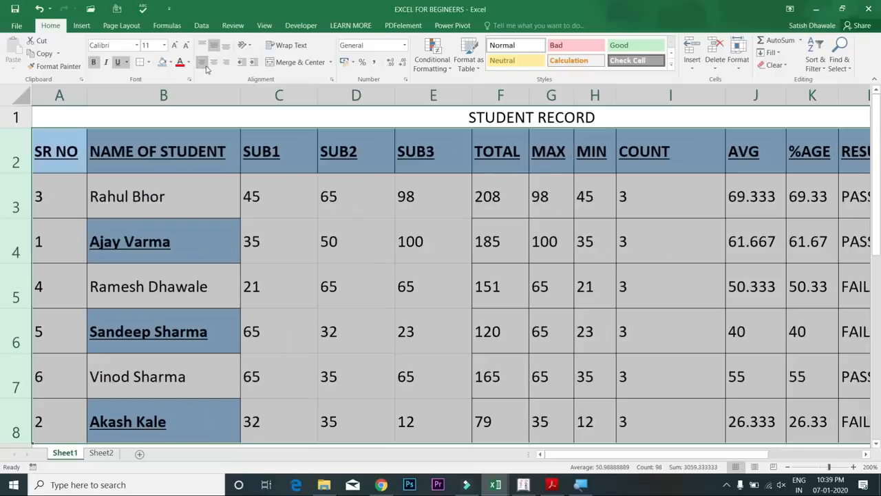
pyautogui.click(215, 62)
pyautogui.click(226, 62)
pyautogui.click(214, 62)
pyautogui.click(202, 62)
pyautogui.moveTo(172, 196); pyautogui.dragTo(184, 281)
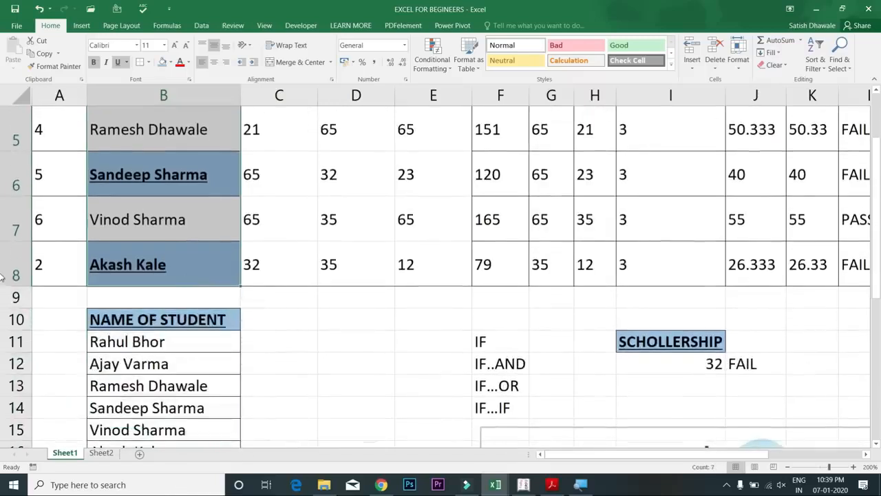
# Settle column B's heading and names at one indent level, then drag header row 2 taller
pyautogui.scroll(2, 879, 273)
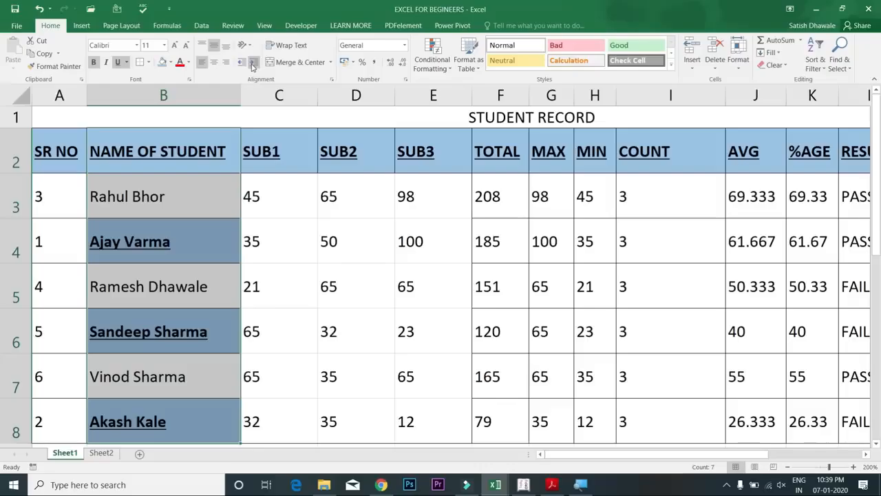
pyautogui.click(253, 63)
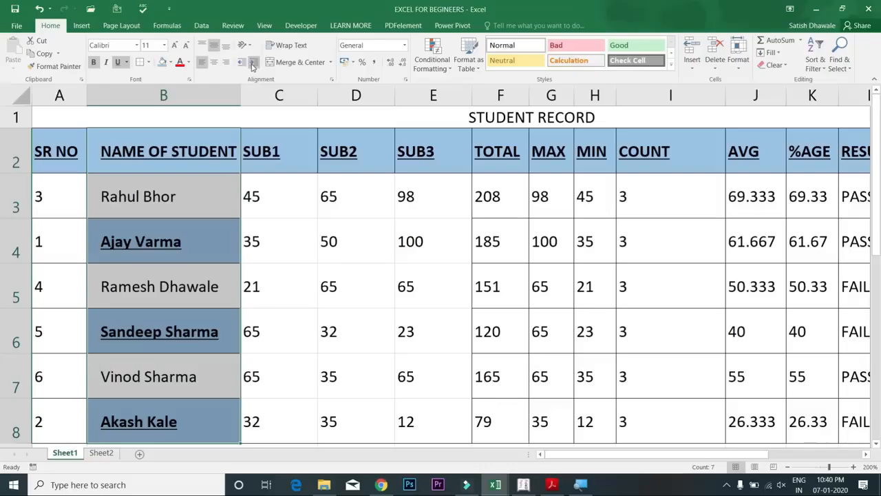
pyautogui.click(243, 66)
pyautogui.click(254, 63)
pyautogui.click(254, 63)
pyautogui.click(242, 64)
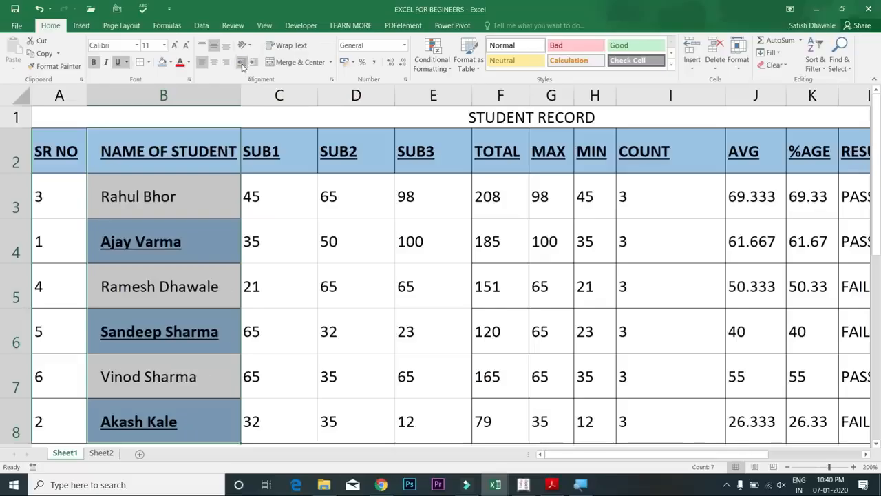
pyautogui.click(242, 63)
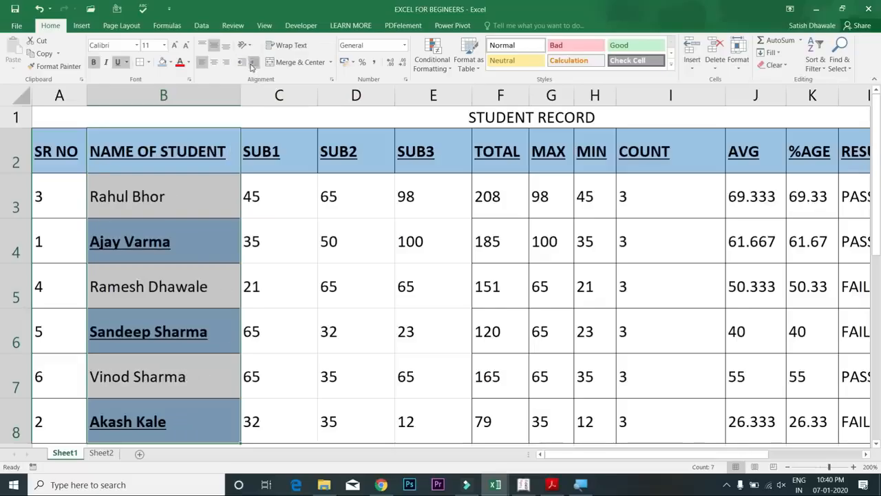
pyautogui.click(253, 63)
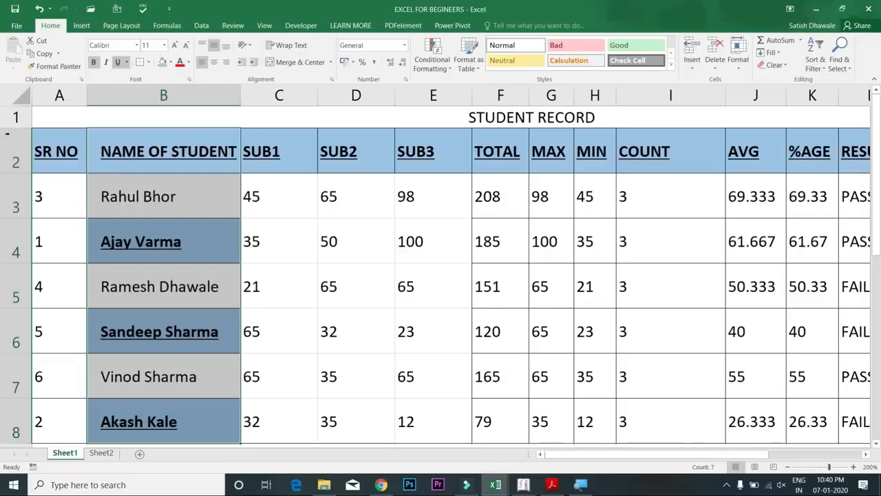
pyautogui.click(12, 159)
pyautogui.moveTo(15, 173); pyautogui.dragTo(21, 193)
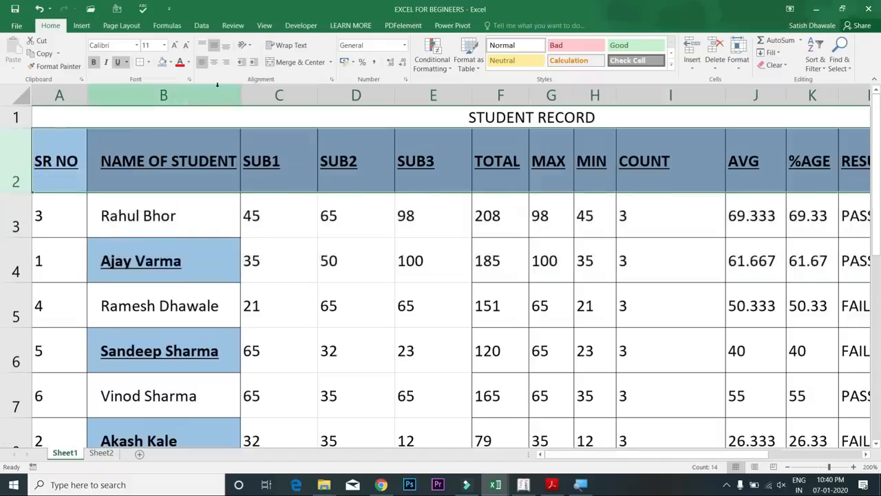
pyautogui.click(249, 45)
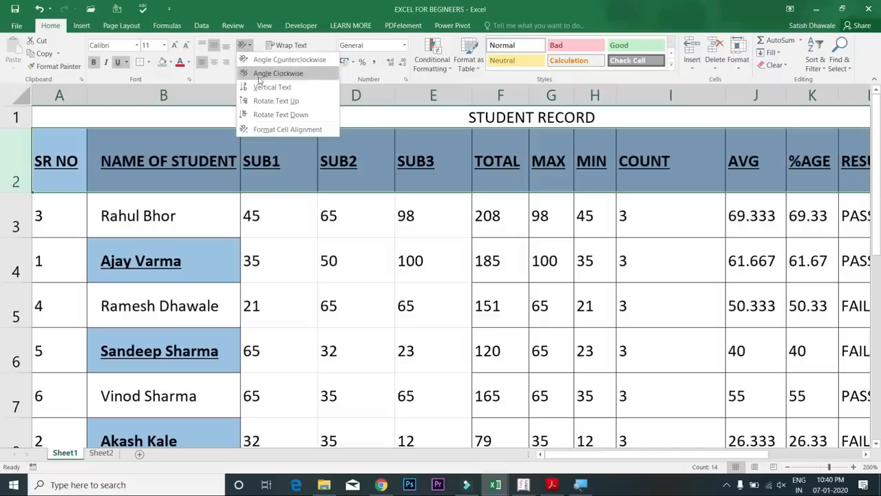
pyautogui.click(260, 74)
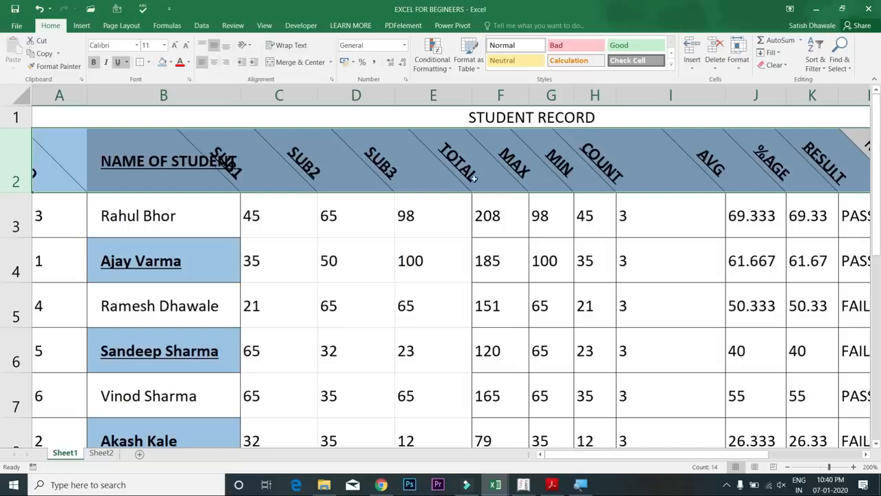
pyautogui.click(249, 48)
pyautogui.click(274, 63)
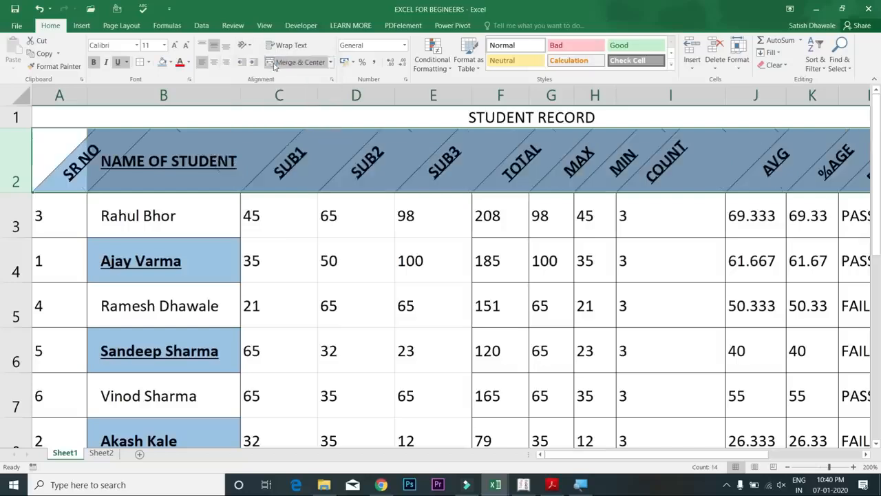
pyautogui.click(244, 46)
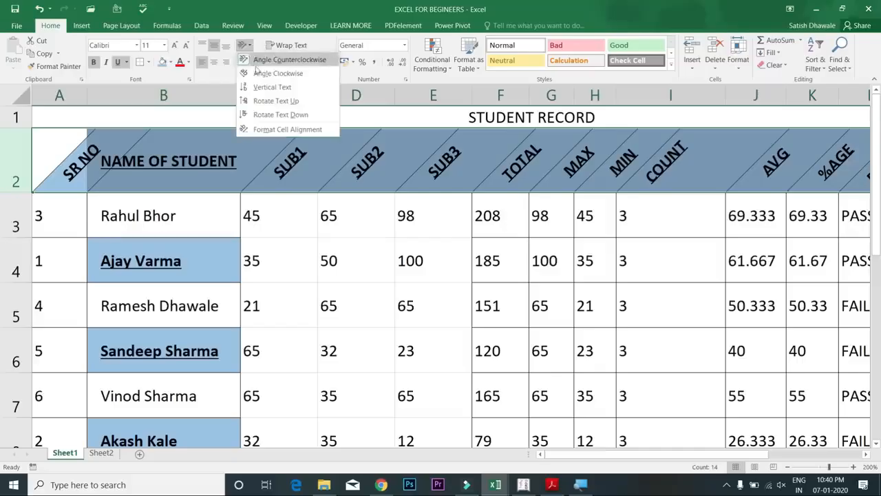
pyautogui.click(265, 62)
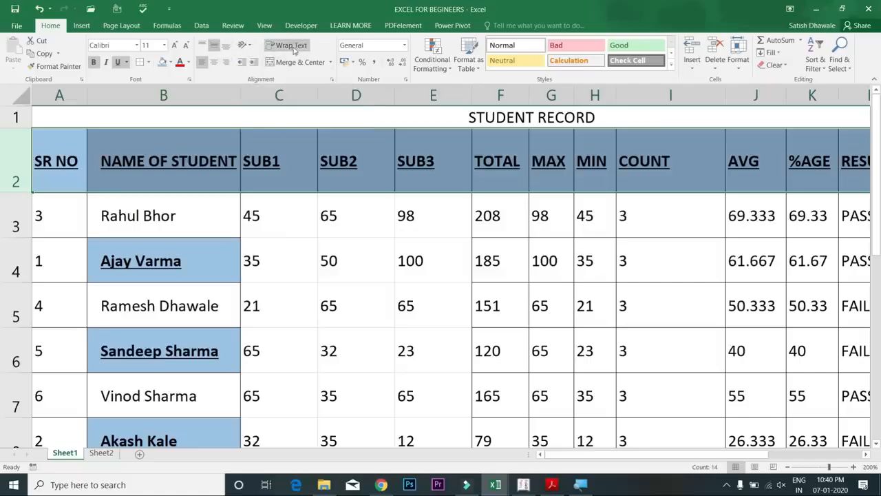
pyautogui.click(531, 121)
pyautogui.doubleClick(81, 155)
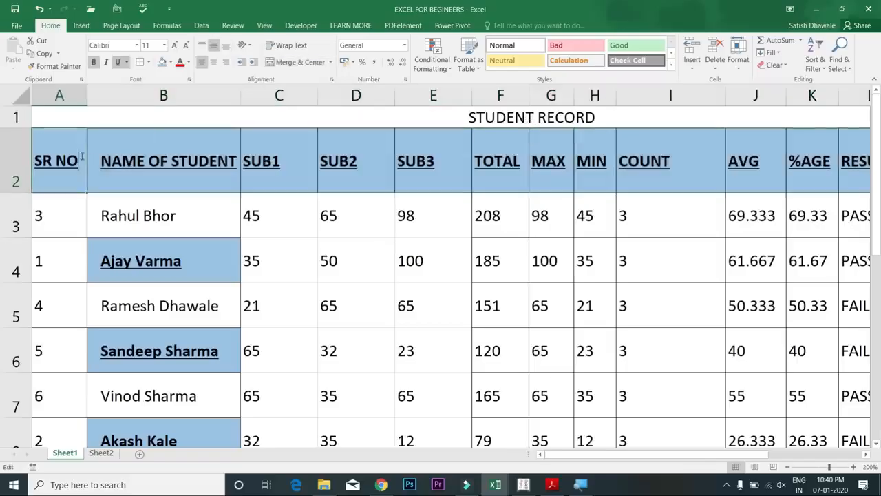
pyautogui.press('Escape')
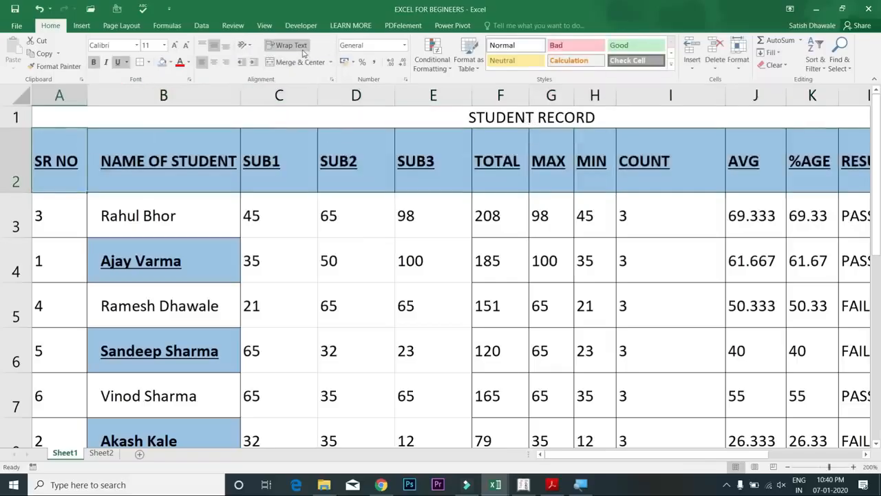
# Widen column B slightly and make header row 2 a bit shorter
pyautogui.click(165, 178)
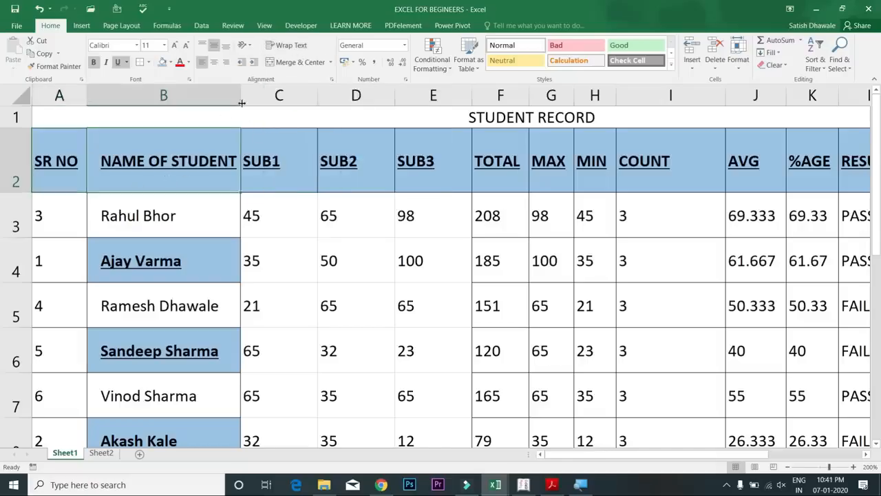
pyautogui.moveTo(242, 101); pyautogui.dragTo(245, 102)
pyautogui.click(265, 102)
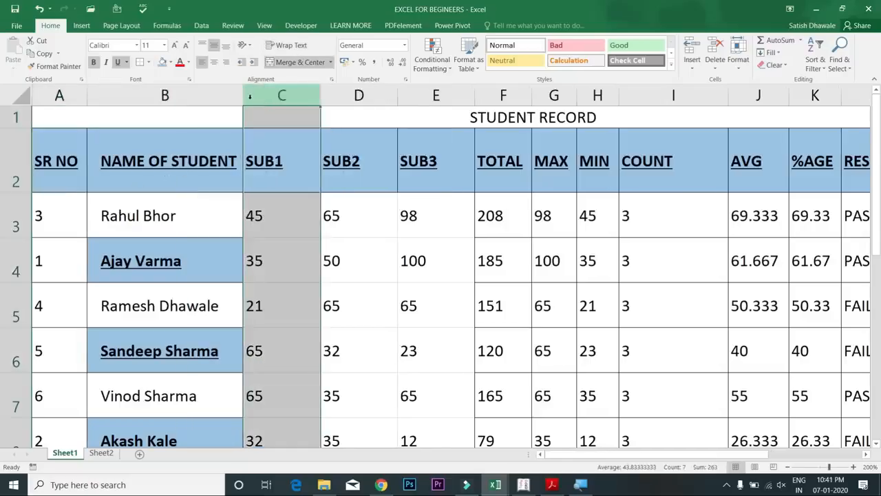
pyautogui.moveTo(22, 192); pyautogui.dragTo(13, 173)
pyautogui.click(23, 175)
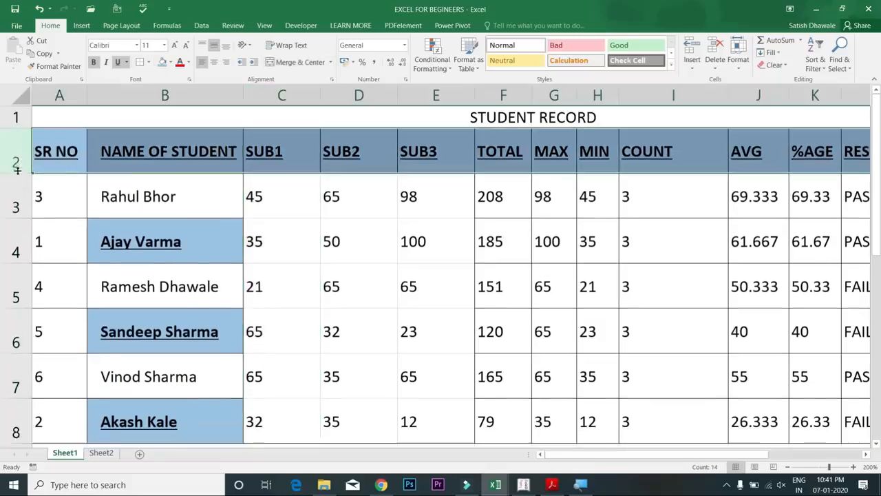
# Edit the B2 header to read NAME OF TALLY STUDENT
pyautogui.doubleClick(199, 150)
pyautogui.write('TALL')
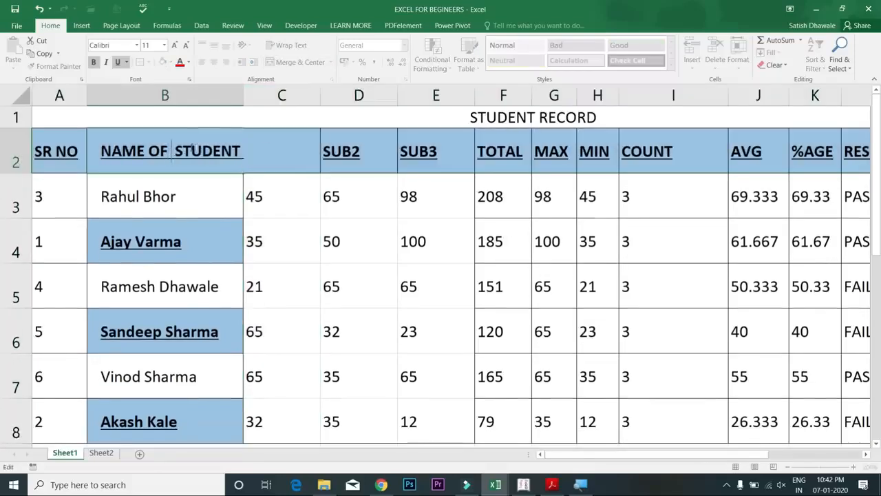
pyautogui.write('Y')
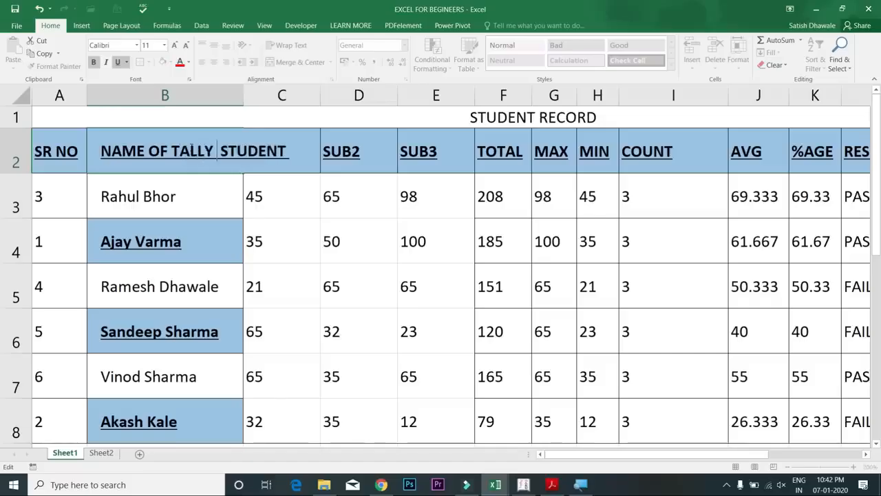
pyautogui.press('Return')
pyautogui.press('Up')
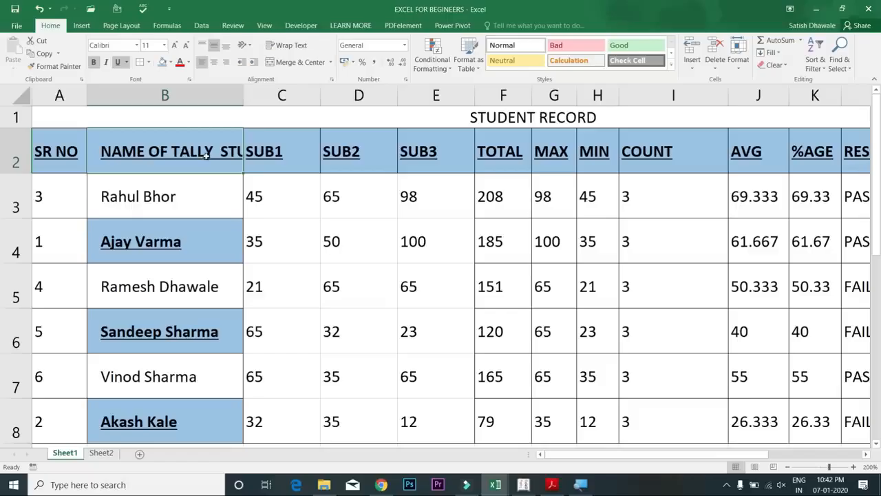
# Try Wrap Text on the B2 header, leaving it on one line
pyautogui.click(291, 49)
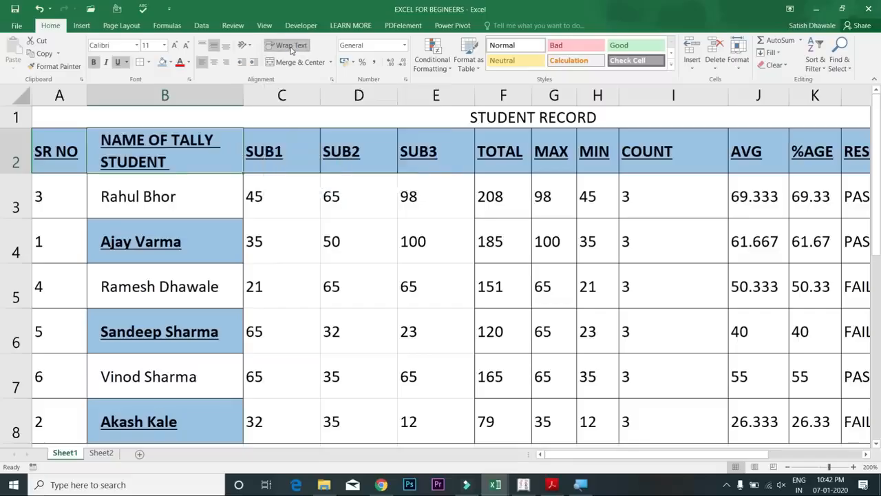
pyautogui.click(291, 47)
pyautogui.click(291, 46)
pyautogui.click(291, 47)
pyautogui.click(292, 47)
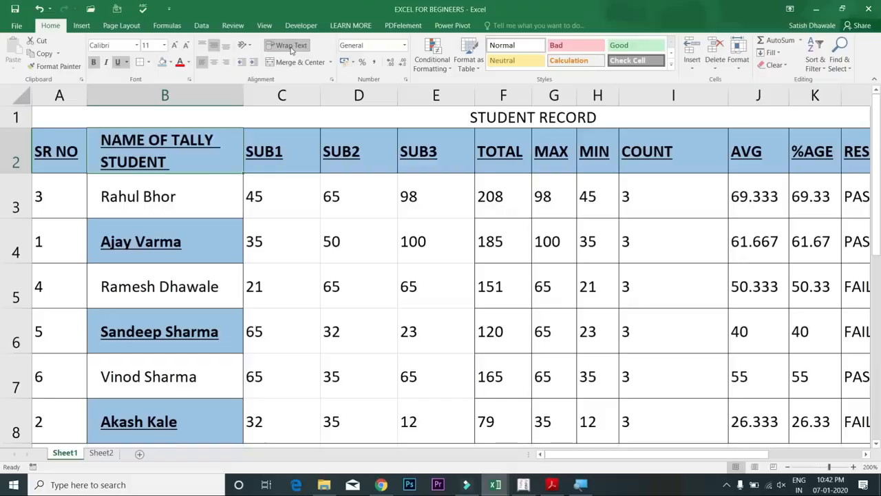
pyautogui.click(291, 49)
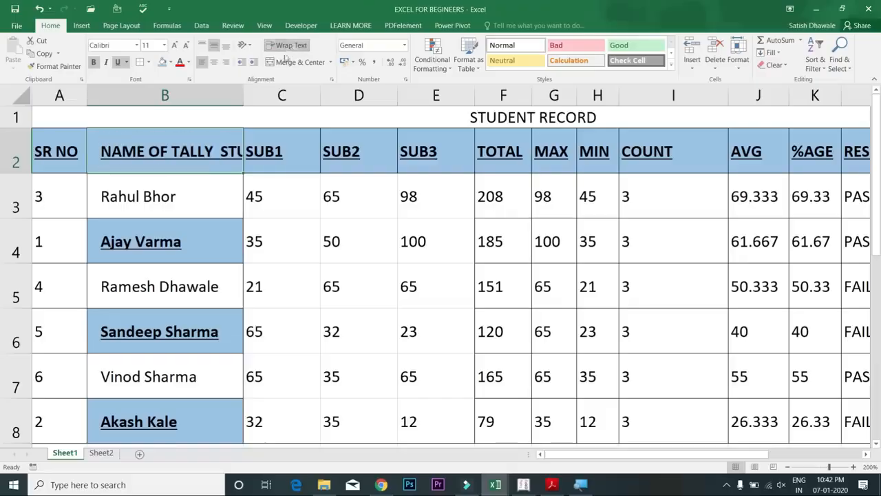
# Insert a line break before STUDENT in B2 and turn Wrap Text on for two lines
pyautogui.doubleClick(213, 150)
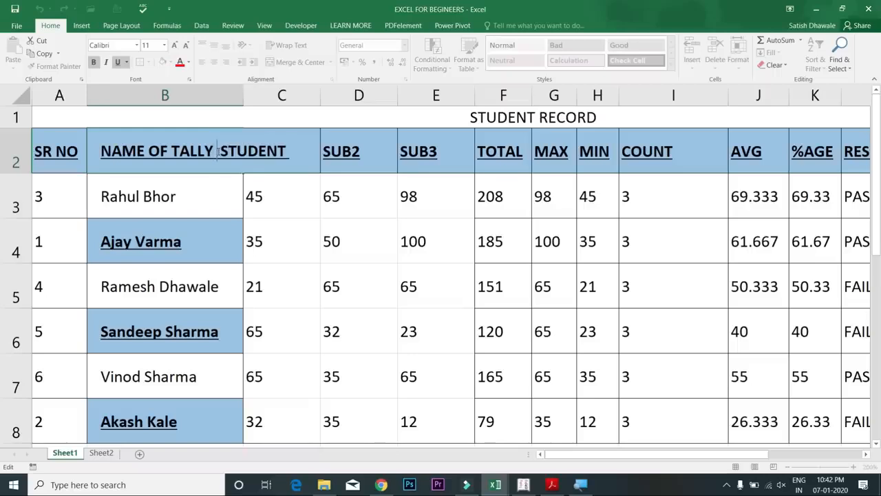
pyautogui.press('Escape')
pyautogui.doubleClick(217, 152)
pyautogui.hotkey('alt', 'Return')
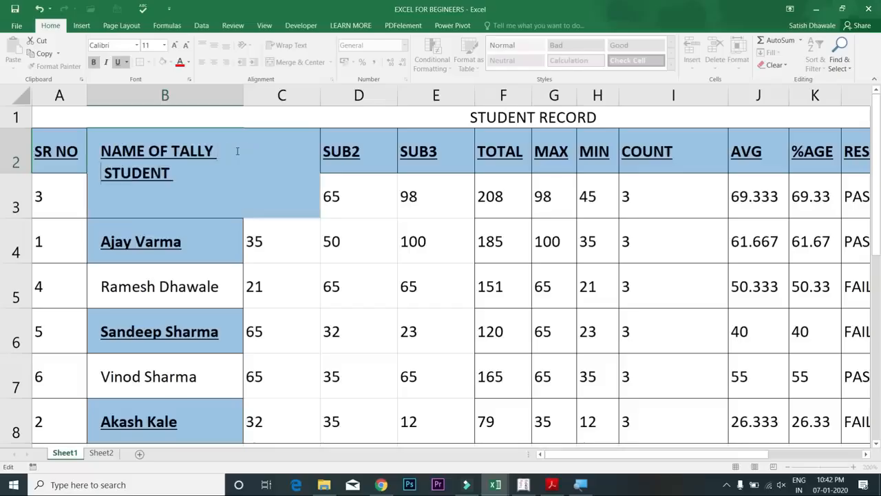
pyautogui.press('Return')
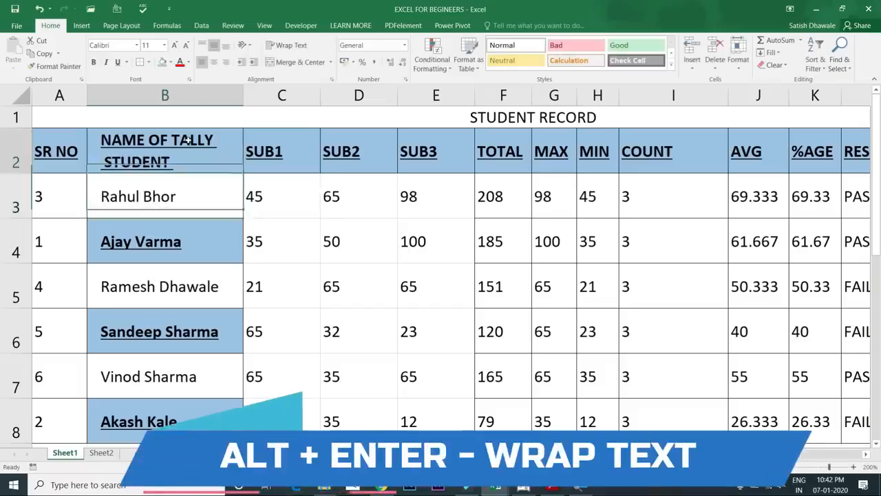
pyautogui.click(188, 141)
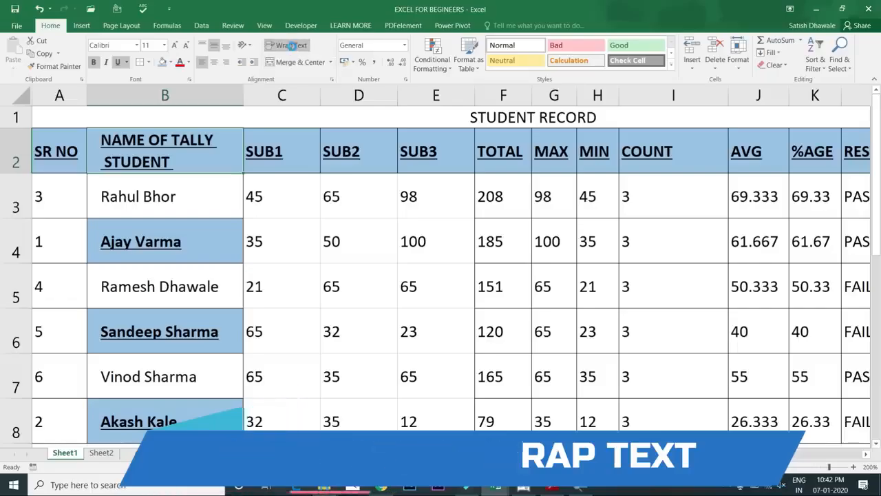
pyautogui.click(292, 46)
pyautogui.click(295, 48)
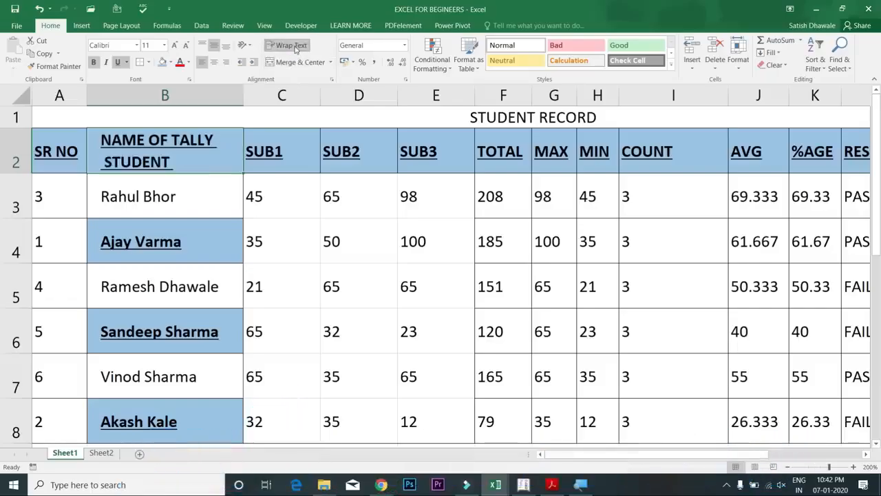
pyautogui.click(296, 48)
pyautogui.click(295, 49)
pyautogui.moveTo(242, 101); pyautogui.dragTo(230, 103)
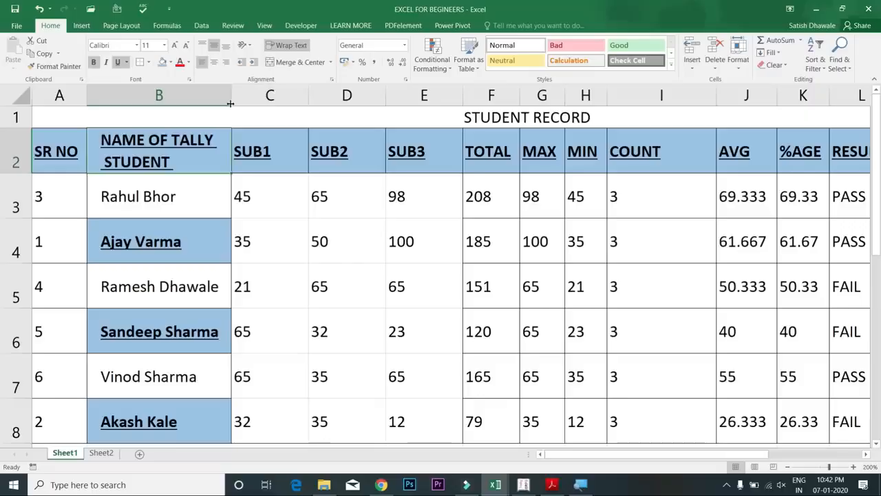
pyautogui.click(265, 152)
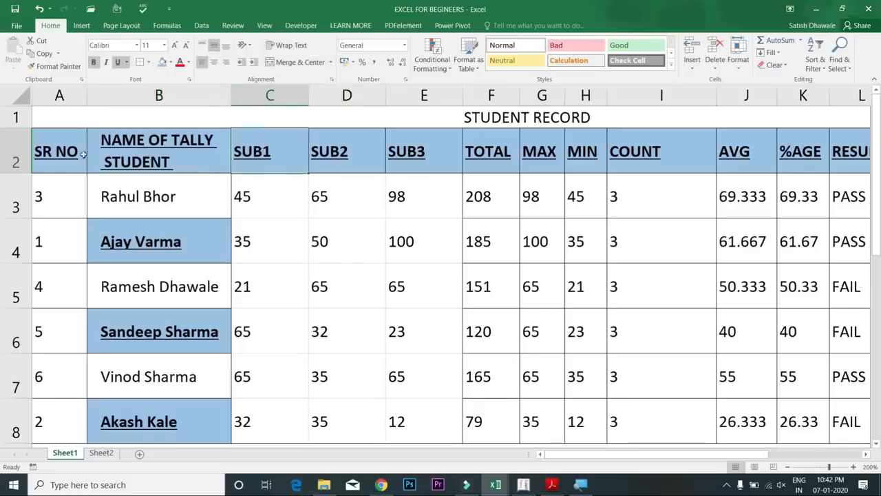
pyautogui.click(152, 159)
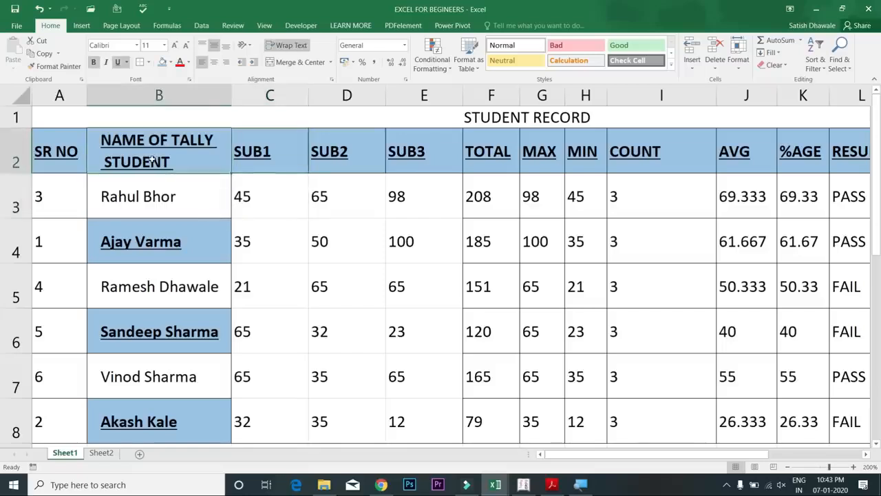
pyautogui.press('Left')
pyautogui.press('Down')
pyautogui.press('Down')
pyautogui.press('Down')
pyautogui.press('Down')
pyautogui.press('Down')
pyautogui.press('Down')
pyautogui.press('Down')
pyautogui.press('Down')
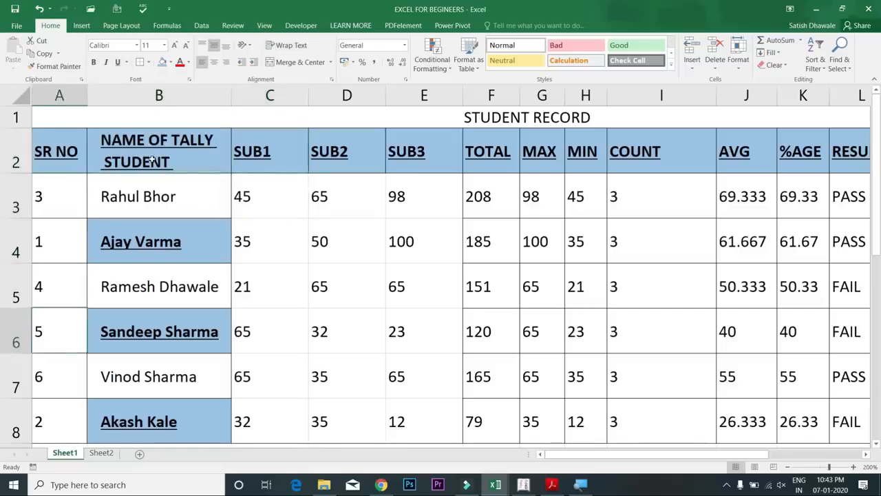
pyautogui.press('Down')
pyautogui.press('Down')
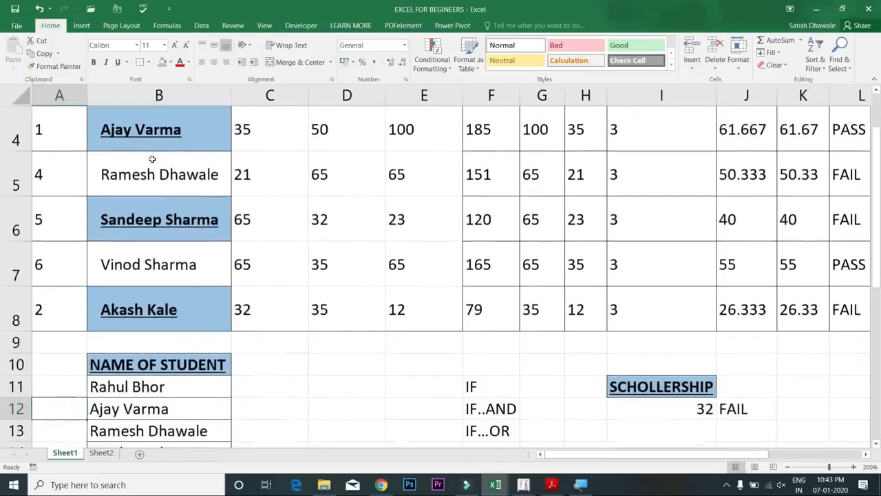
pyautogui.press('Right')
pyautogui.press('Right')
pyautogui.press('Right')
pyautogui.press('Right')
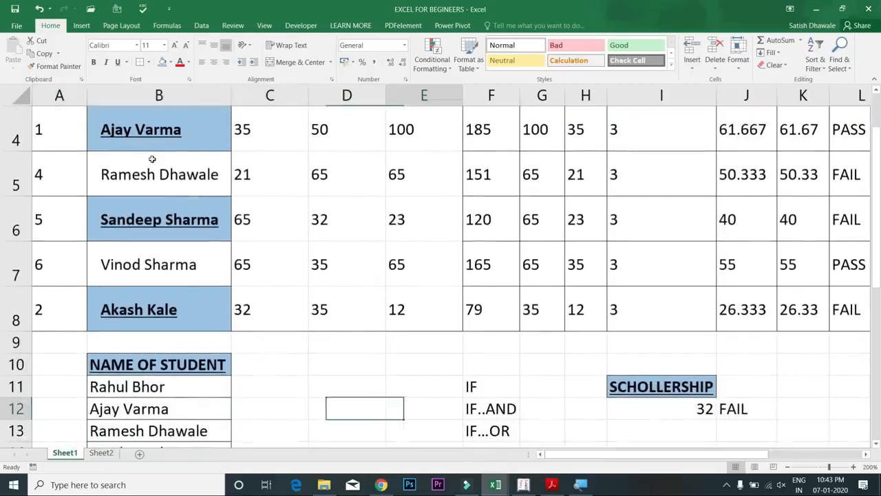
pyautogui.press('Up')
pyautogui.press('Up')
pyautogui.press('Up')
pyautogui.press('Up')
pyautogui.press('Down')
pyautogui.press('Up')
pyautogui.press('Up')
pyautogui.press('Up')
pyautogui.press('Up')
pyautogui.press('Up')
pyautogui.press('Up')
pyautogui.press('Up')
pyautogui.press('Up')
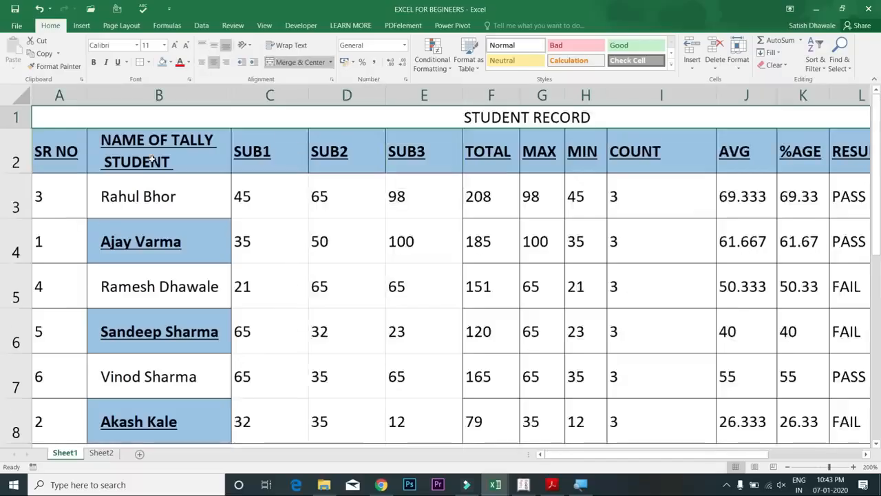
pyautogui.press('Down')
pyautogui.press('Down')
pyautogui.press('Down')
pyautogui.press('Down')
pyautogui.press('Down')
pyautogui.press('Down')
pyautogui.press('Down')
pyautogui.press('Down')
pyautogui.press('Down')
pyautogui.press('Down')
pyautogui.press('Down')
pyautogui.press('Down')
pyautogui.press('Down')
pyautogui.press('Down')
pyautogui.press('Down')
pyautogui.press('Up')
pyautogui.press('Up')
pyautogui.press('Up')
pyautogui.press('Up')
pyautogui.press('Up')
pyautogui.press('Up')
pyautogui.press('Up')
pyautogui.press('Up')
pyautogui.press('Up')
pyautogui.press('Up')
pyautogui.press('Up')
pyautogui.press('Up')
pyautogui.press('Up')
pyautogui.press('Up')
pyautogui.press('Up')
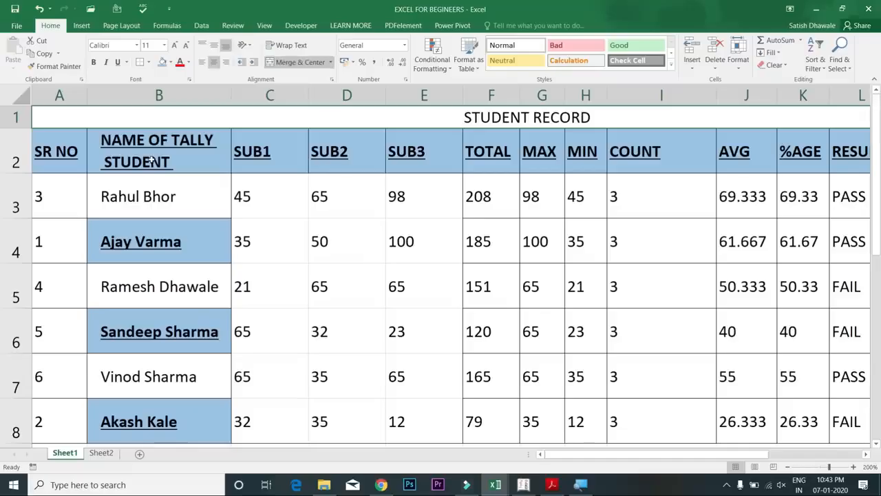
pyautogui.click(85, 140)
pyautogui.click(115, 116)
pyautogui.click(76, 140)
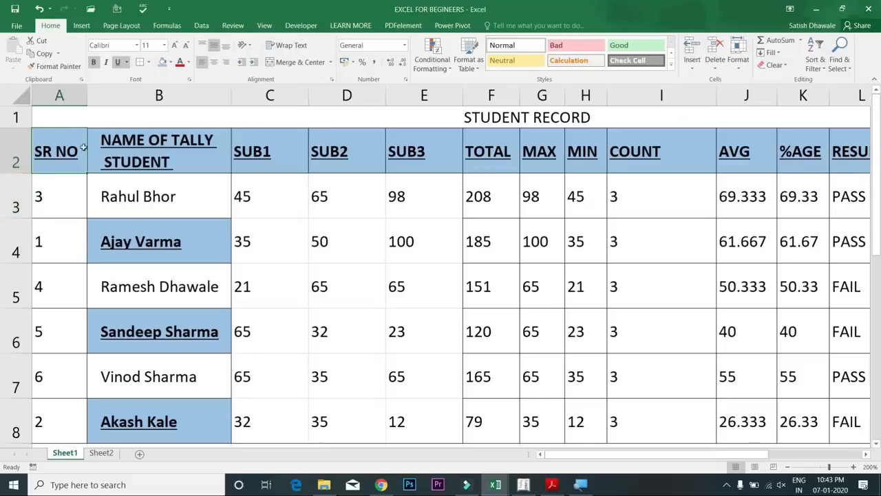
pyautogui.click(64, 193)
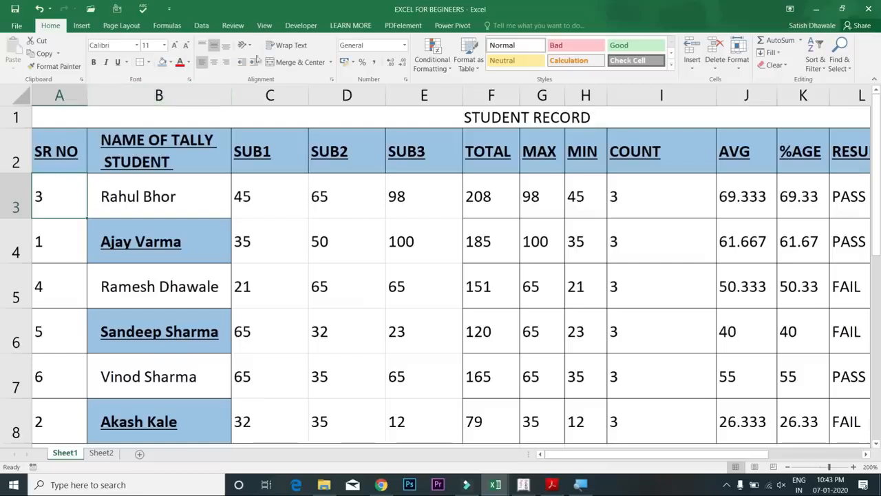
# Freeze the title and heading rows 1–2 above A3 via View > Freeze Panes, then check down column A
pyautogui.click(266, 26)
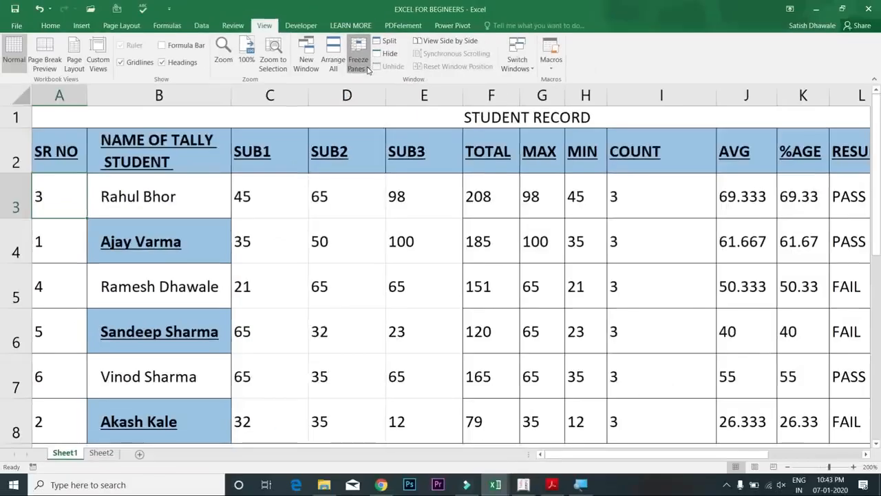
pyautogui.click(370, 71)
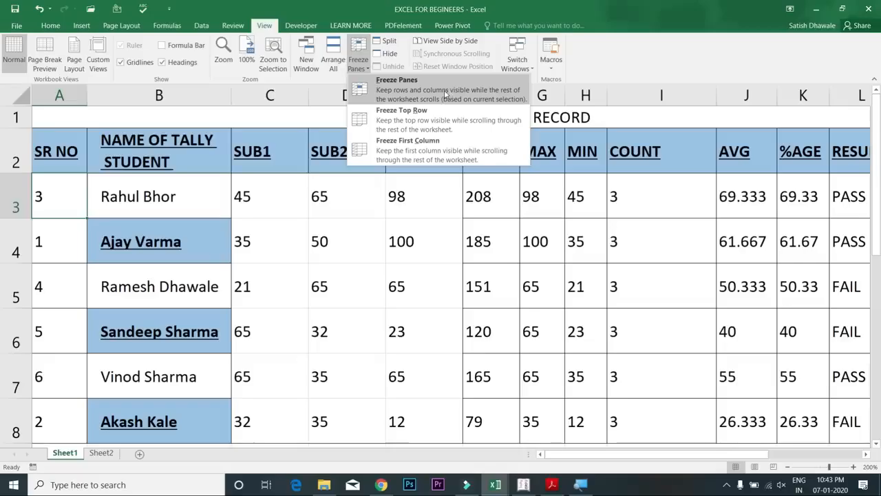
pyautogui.click(426, 90)
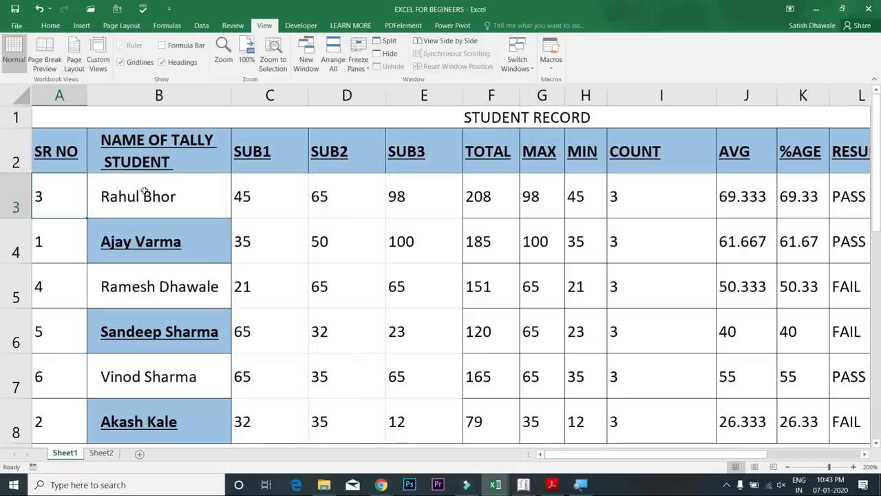
pyautogui.click(226, 187)
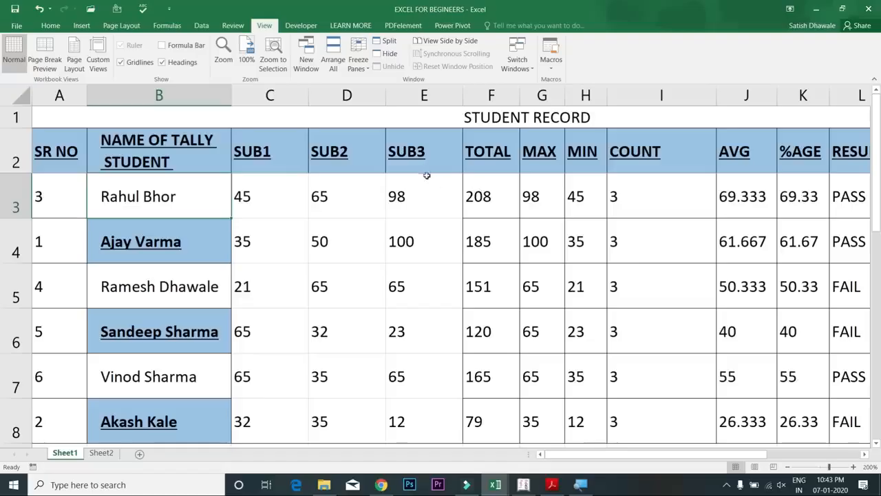
pyautogui.click(83, 188)
pyautogui.press('Down')
pyautogui.press('Down')
pyautogui.press('Down')
pyautogui.press('Down')
pyautogui.press('Down')
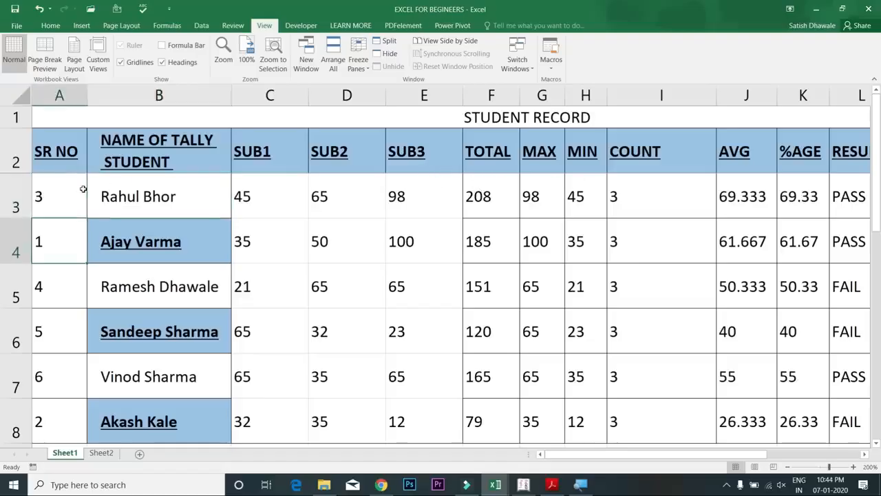
pyautogui.press('Down')
pyautogui.press('Down')
pyautogui.press('Down')
pyautogui.press('Down')
pyautogui.press('Down')
pyautogui.press('Down')
pyautogui.press('Down')
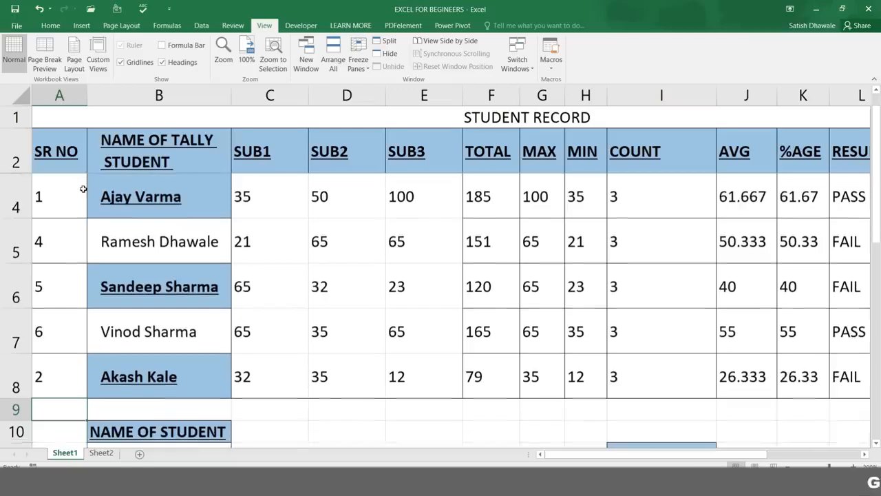
pyautogui.press('Down')
pyautogui.press('Down')
pyautogui.press('Down')
pyautogui.press('Down')
pyautogui.press('Down')
pyautogui.press('Down')
pyautogui.press('Down')
pyautogui.press('Down')
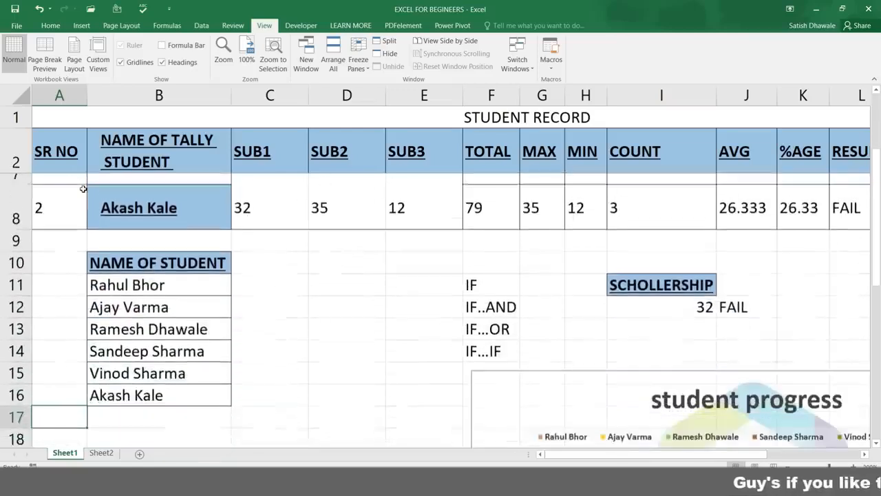
pyautogui.press('Down')
pyautogui.press('Down')
pyautogui.press('Down')
pyautogui.press('Down')
pyautogui.press('Down')
pyautogui.press('Down')
pyautogui.press('Down')
pyautogui.press('Down')
pyautogui.press('Down')
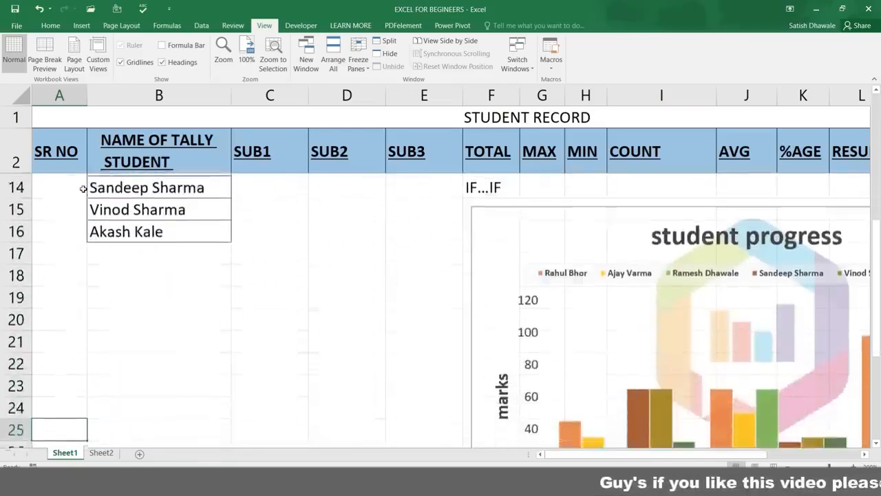
pyautogui.press('Down')
pyautogui.press('Down')
pyautogui.press('Down')
pyautogui.press('Down')
pyautogui.press('Down')
pyautogui.press('Down')
pyautogui.press('Down')
pyautogui.press('Down')
pyautogui.press('Down')
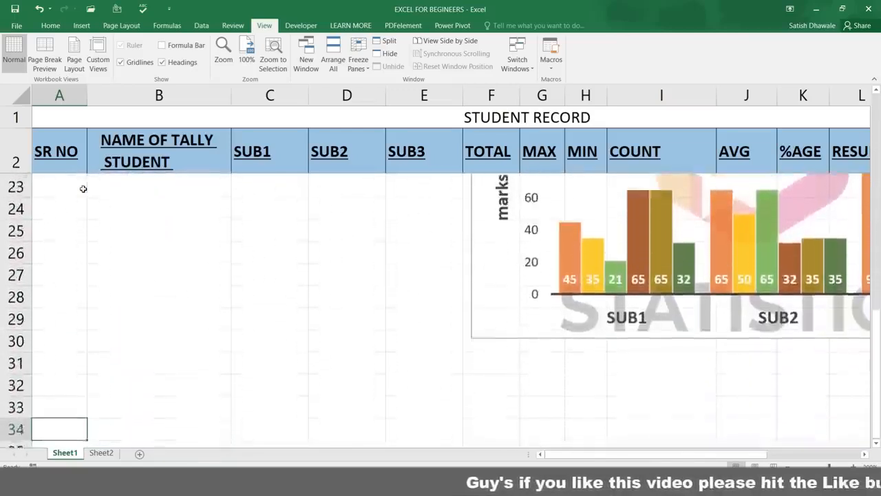
pyautogui.press('Down')
pyautogui.press('Down')
pyautogui.press('Down')
pyautogui.press('Up')
pyautogui.press('Up')
pyautogui.press('Up')
pyautogui.press('Up')
pyautogui.press('Up')
pyautogui.press('Up')
pyautogui.press('Up')
pyautogui.press('Up')
pyautogui.press('Up')
pyautogui.press('Up')
pyautogui.press('Up')
pyautogui.press('Up')
pyautogui.press('Up')
pyautogui.press('Up')
pyautogui.press('Up')
pyautogui.press('Up')
pyautogui.press('Up')
pyautogui.press('Up')
pyautogui.press('Up')
pyautogui.press('Up')
pyautogui.press('Up')
pyautogui.press('Up')
pyautogui.press('Up')
pyautogui.press('Up')
pyautogui.press('Up')
pyautogui.press('Up')
pyautogui.press('Up')
pyautogui.press('Up')
pyautogui.press('Up')
pyautogui.press('Up')
pyautogui.press('Up')
pyautogui.press('Up')
pyautogui.press('Up')
pyautogui.press('Up')
pyautogui.press('Up')
pyautogui.press('Up')
pyautogui.press('Up')
pyautogui.press('Up')
pyautogui.press('Up')
pyautogui.press('Up')
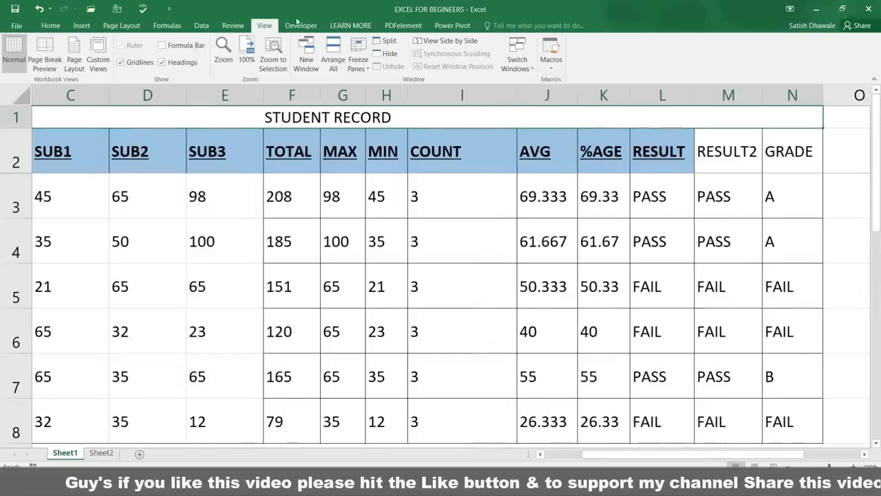
# Unfreeze the panes, move along row 3, and select the name cell B3
pyautogui.click(365, 67)
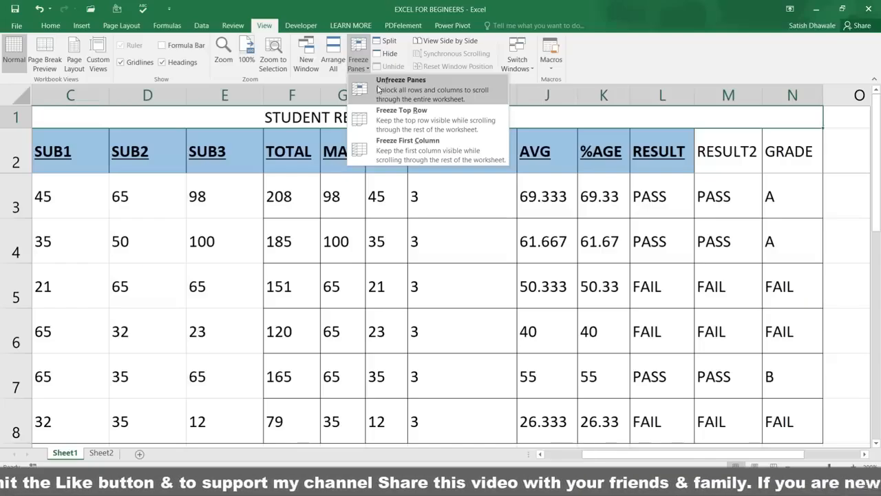
pyautogui.click(378, 89)
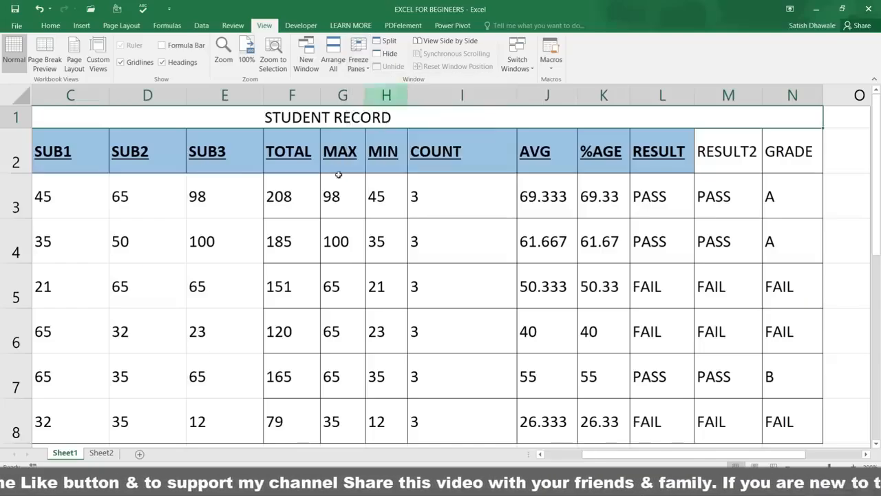
pyautogui.click(291, 214)
pyautogui.press('Right')
pyautogui.press('Right')
pyautogui.press('Right')
pyautogui.press('Right')
pyautogui.press('Right')
pyautogui.press('Right')
pyautogui.press('Right')
pyautogui.press('Right')
pyautogui.press('Right')
pyautogui.press('Right')
pyautogui.press('Right')
pyautogui.press('Right')
pyautogui.press('Right')
pyautogui.press('Right')
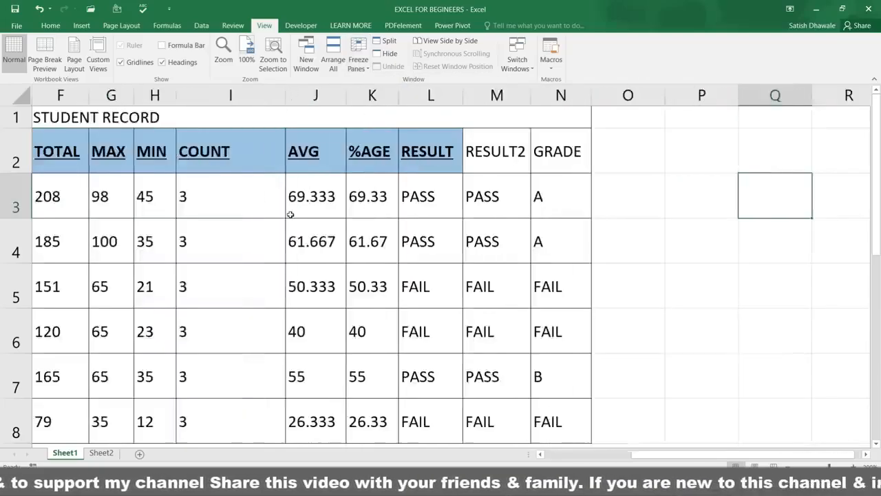
pyautogui.press('Left')
pyautogui.press('Left')
pyautogui.press('Left')
pyautogui.press('Left')
pyautogui.press('Left')
pyautogui.press('Left')
pyautogui.press('Left')
pyautogui.press('Left')
pyautogui.press('Left')
pyautogui.press('Left')
pyautogui.press('Left')
pyautogui.press('Left')
pyautogui.press('Left')
pyautogui.press('Left')
pyautogui.press('Left')
pyautogui.press('Left')
pyautogui.press('Left')
pyautogui.press('Left')
pyautogui.press('Left')
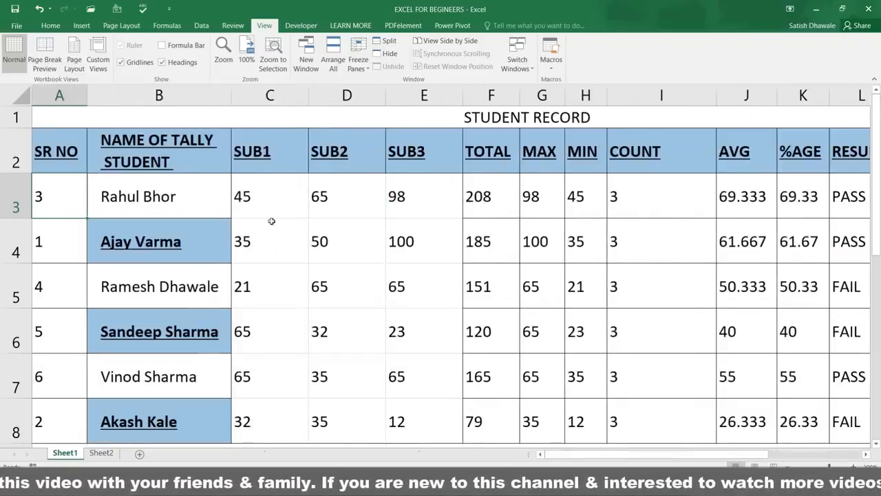
pyautogui.click(138, 188)
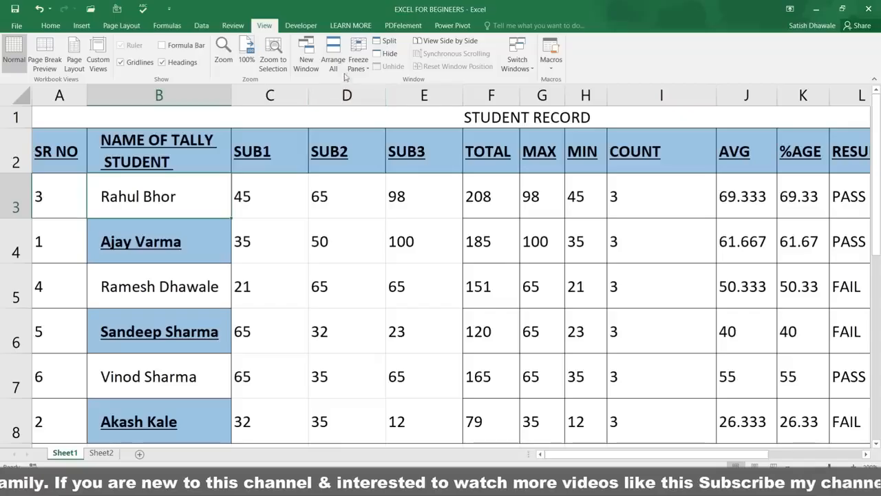
# Freeze rows 1–2 and column A from B3 and check the scrolling, cancelling a stray entry in A3
pyautogui.click(369, 72)
pyautogui.click(378, 93)
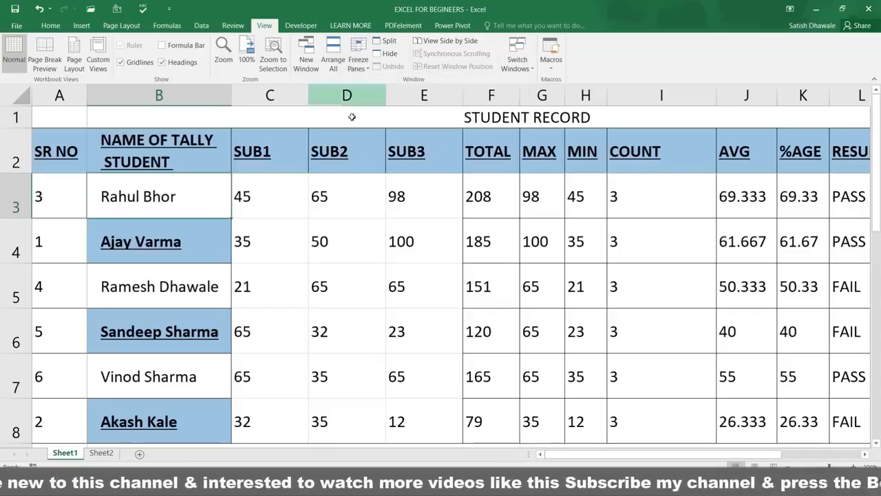
pyautogui.press('Right')
pyautogui.press('Right')
pyautogui.press('Right')
pyautogui.press('Right')
pyautogui.press('Right')
pyautogui.press('Right')
pyautogui.press('Right')
pyautogui.press('Right')
pyautogui.press('Right')
pyautogui.press('Right')
pyautogui.press('Right')
pyautogui.press('Right')
pyautogui.press('Right')
pyautogui.press('Right')
pyautogui.press('Right')
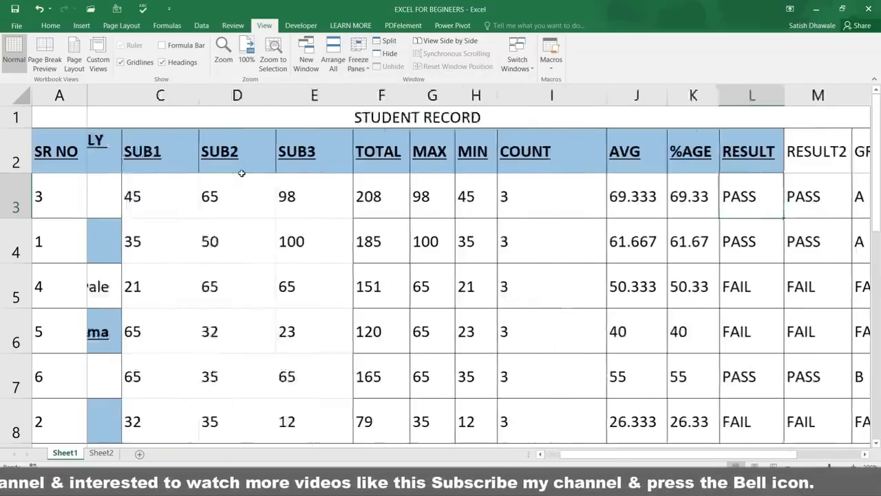
pyautogui.press('Right')
pyautogui.press('Right')
pyautogui.press('Right')
pyautogui.press('Right')
pyautogui.press('Right')
pyautogui.press('Right')
pyautogui.press('Right')
pyautogui.press('Right')
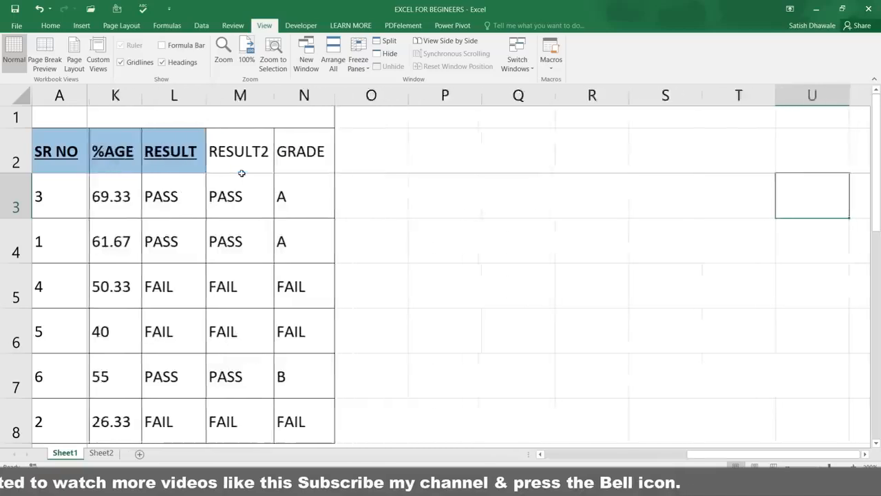
pyautogui.press('Right')
pyautogui.press('Right')
pyautogui.press('Left')
pyautogui.hotkey('ctrl', 'Left')
pyautogui.hotkey('ctrl', 'Left')
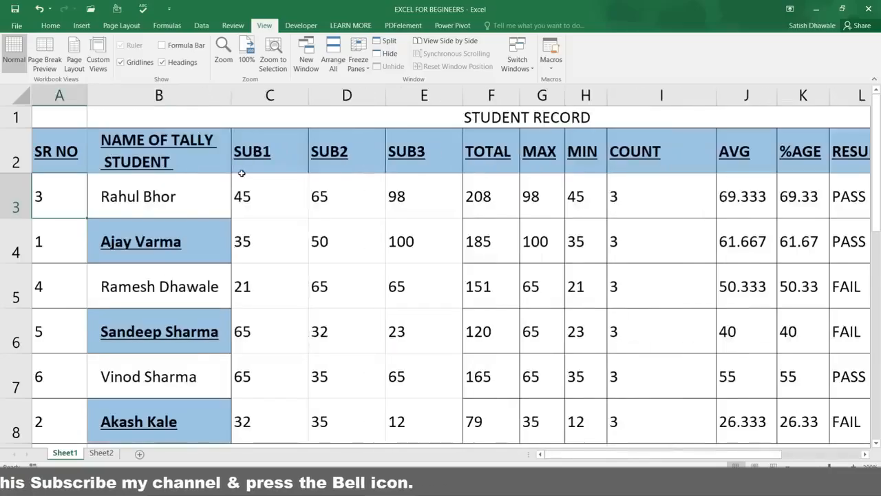
pyautogui.press('Down')
pyautogui.press('Down')
pyautogui.press('Down')
pyautogui.press('Down')
pyautogui.press('Down')
pyautogui.press('Down')
pyautogui.press('Down')
pyautogui.press('Down')
pyautogui.press('Down')
pyautogui.press('Down')
pyautogui.press('Down')
pyautogui.press('Down')
pyautogui.press('Down')
pyautogui.press('Down')
pyautogui.press('Down')
pyautogui.press('Down')
pyautogui.press('Down')
pyautogui.press('Down')
pyautogui.press('Down')
pyautogui.press('Down')
pyautogui.press('Down')
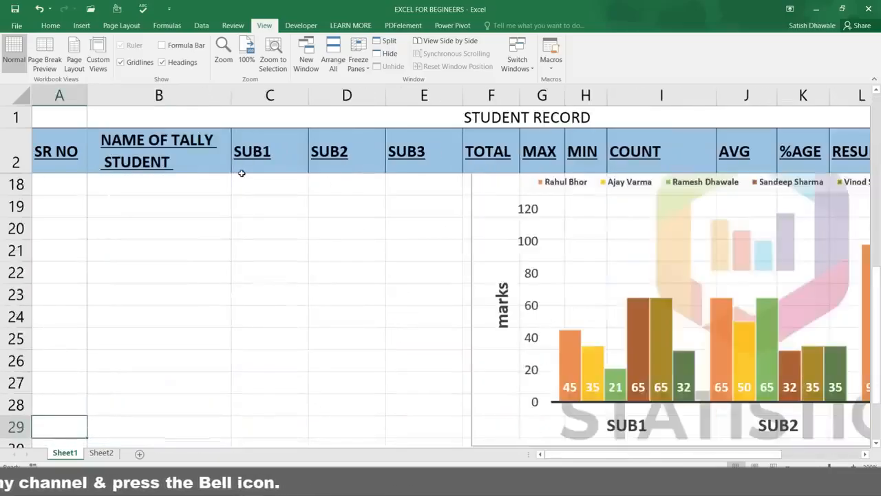
pyautogui.press('Up')
pyautogui.press('Up')
pyautogui.press('Up')
pyautogui.press('Up')
pyautogui.press('Up')
pyautogui.press('Up')
pyautogui.press('Up')
pyautogui.press('Up')
pyautogui.press('Up')
pyautogui.press('Up')
pyautogui.press('Up')
pyautogui.press('Up')
pyautogui.press('Up')
pyautogui.press('Up')
pyautogui.press('Up')
pyautogui.press('Up')
pyautogui.press('Up')
pyautogui.press('Up')
pyautogui.press('Up')
pyautogui.press('Up')
pyautogui.press('Right')
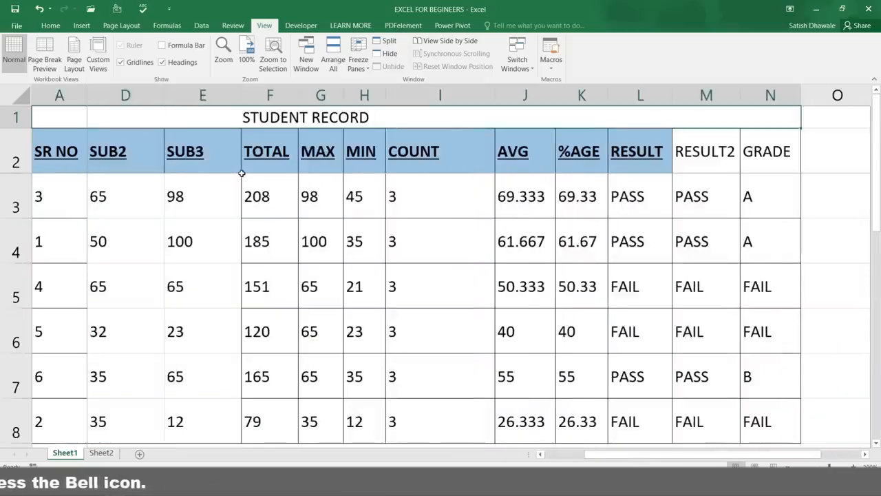
pyautogui.press('Left')
pyautogui.press('Down')
pyautogui.press('Down')
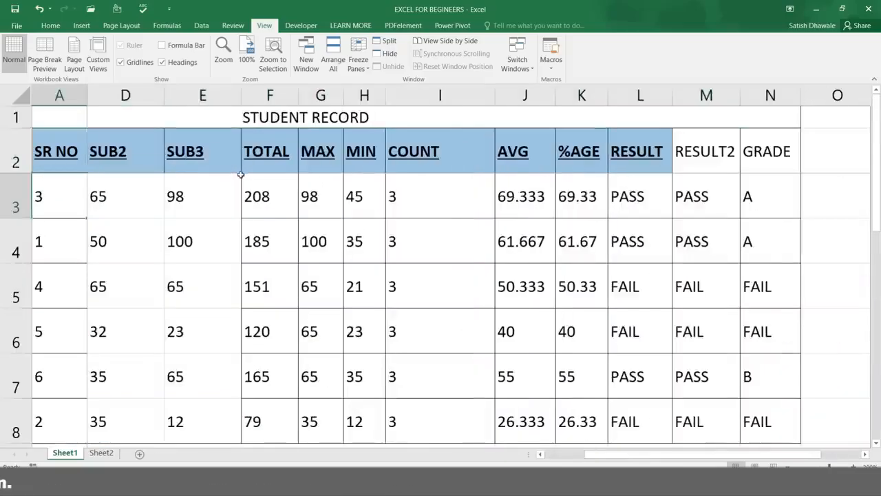
pyautogui.write('0')
pyautogui.press('Escape')
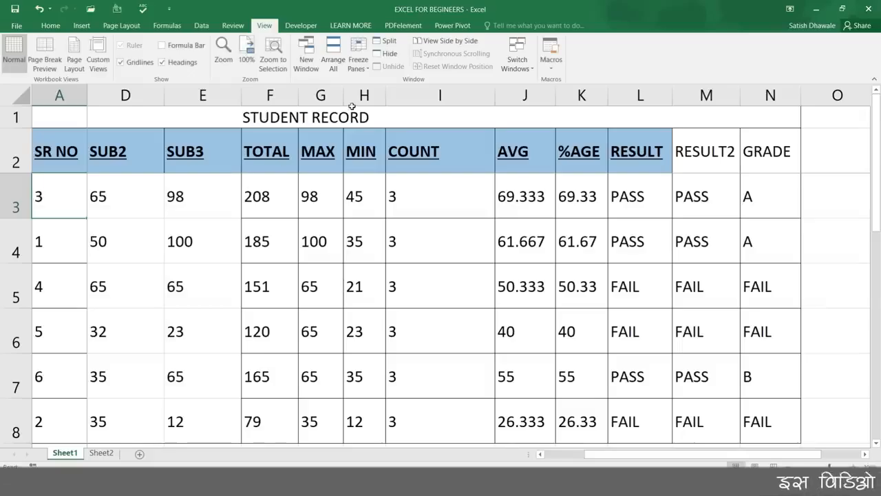
# Unfreeze the panes again and select the SR NO heading in A2 with Home showing
pyautogui.click(358, 58)
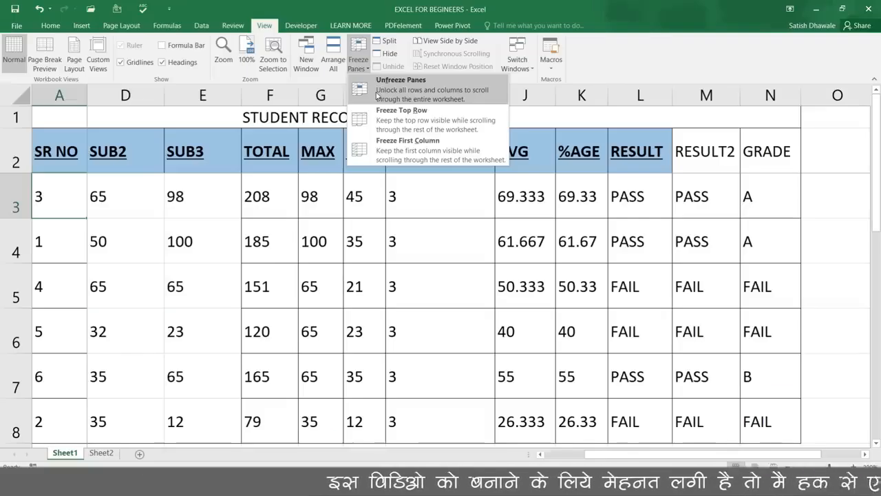
pyautogui.click(377, 95)
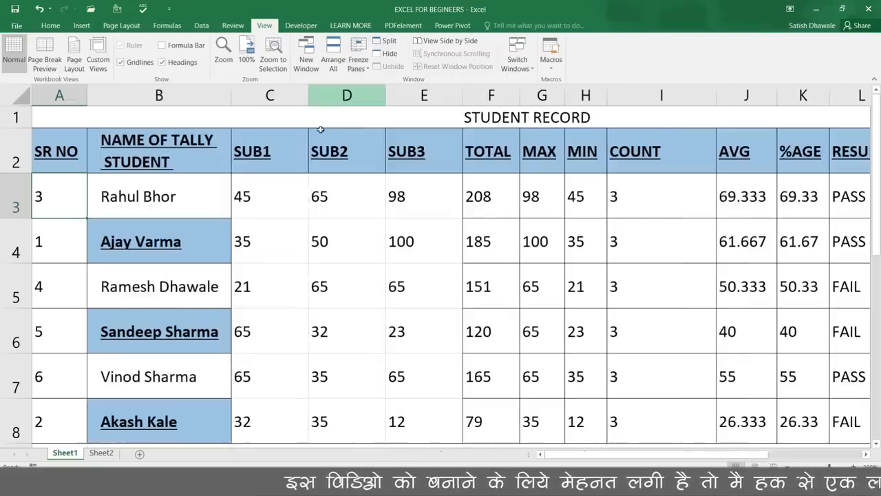
pyautogui.click(57, 151)
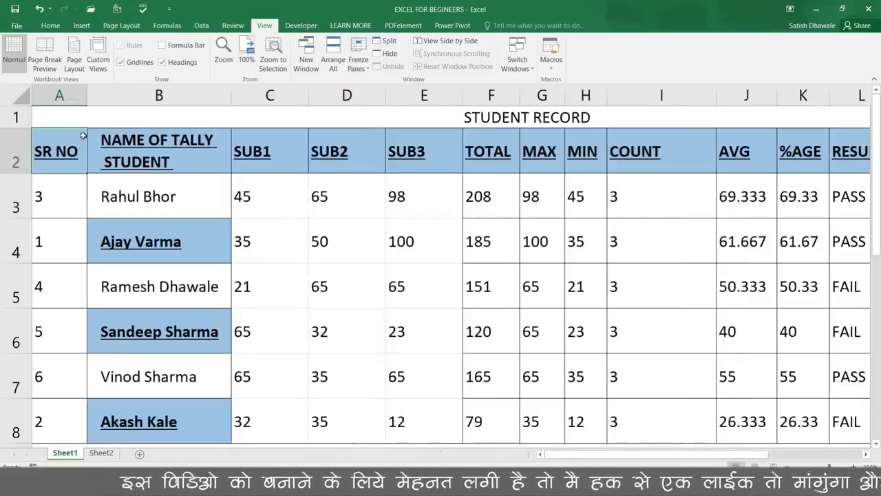
pyautogui.click(62, 26)
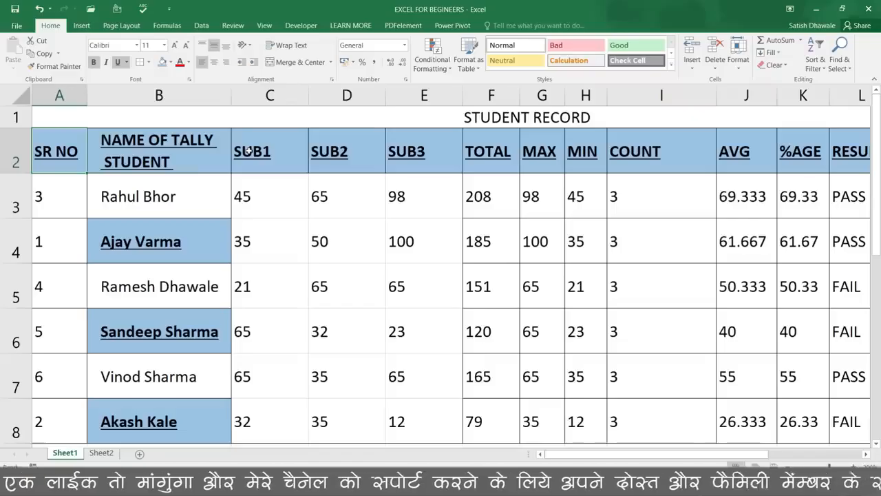
# Scroll down and enter 20-02-2019 in cell C19
pyautogui.moveTo(877, 182); pyautogui.dragTo(878, 284)
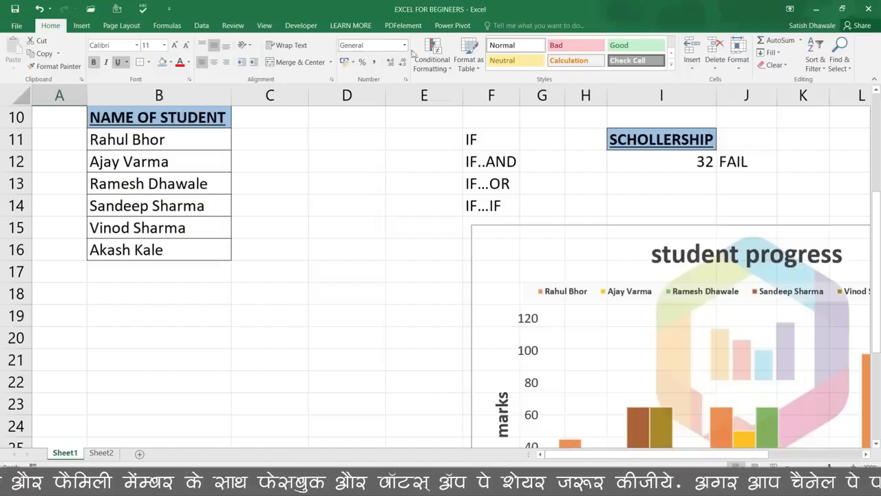
pyautogui.click(278, 312)
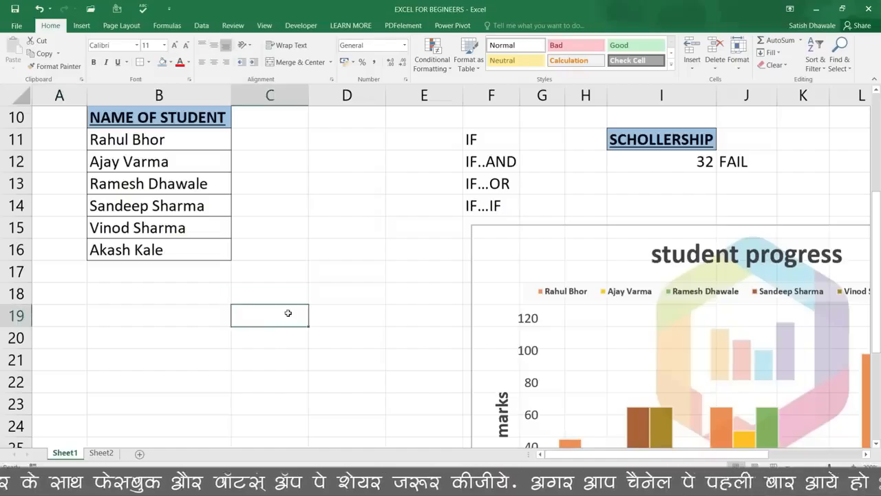
pyautogui.write('20-02')
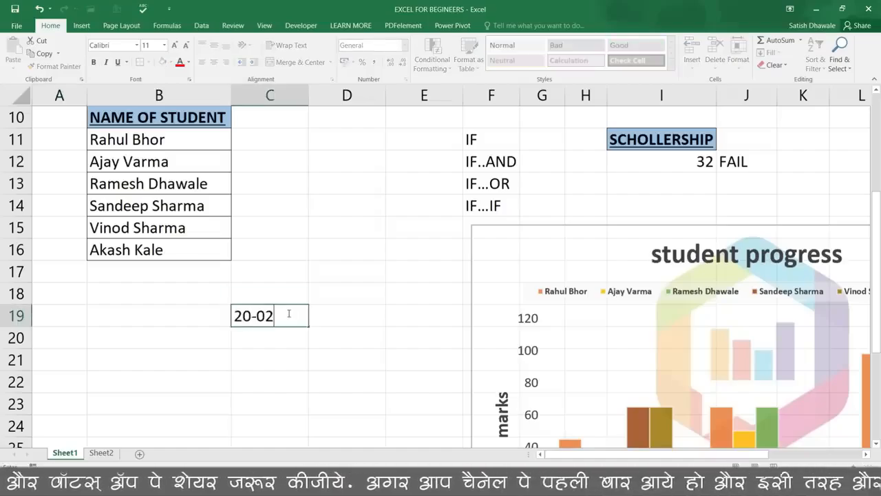
pyautogui.write('-2019')
pyautogui.press('Return')
# Widen column C and overwrite C19 with 35, which displays as 04-02-1900
pyautogui.moveTo(305, 100); pyautogui.dragTo(335, 100)
pyautogui.click(311, 315)
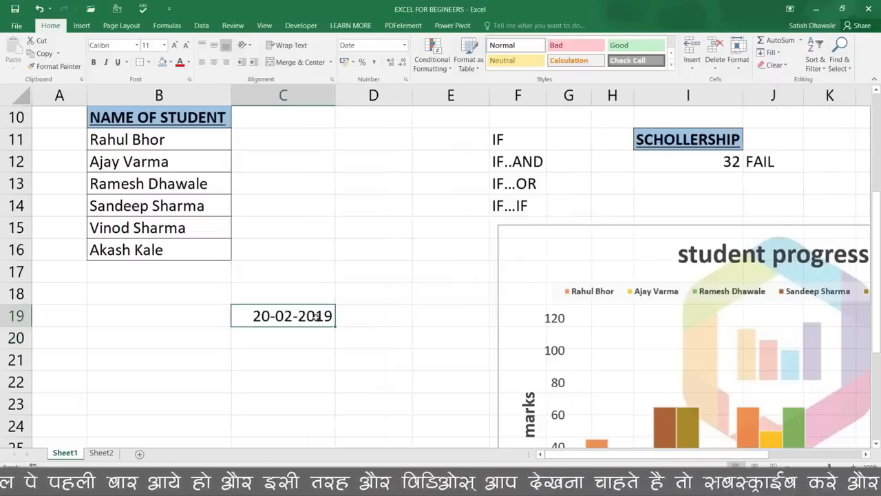
pyautogui.write('35')
pyautogui.press('Return')
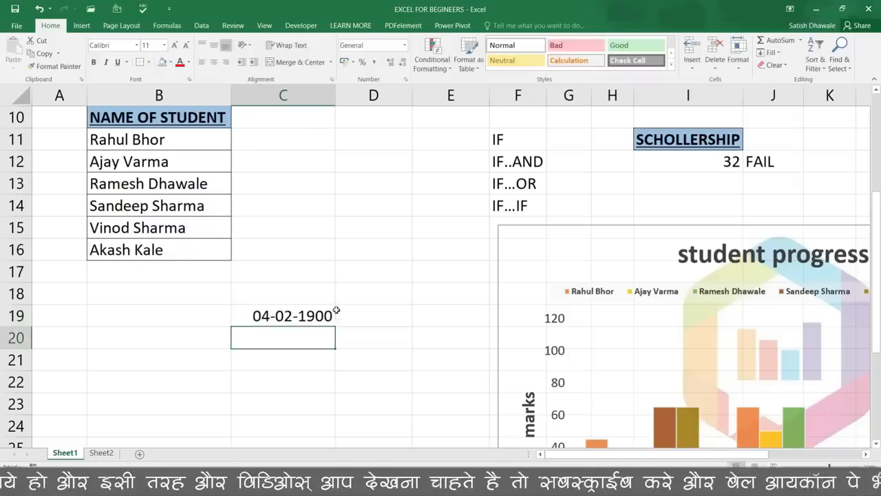
pyautogui.click(293, 315)
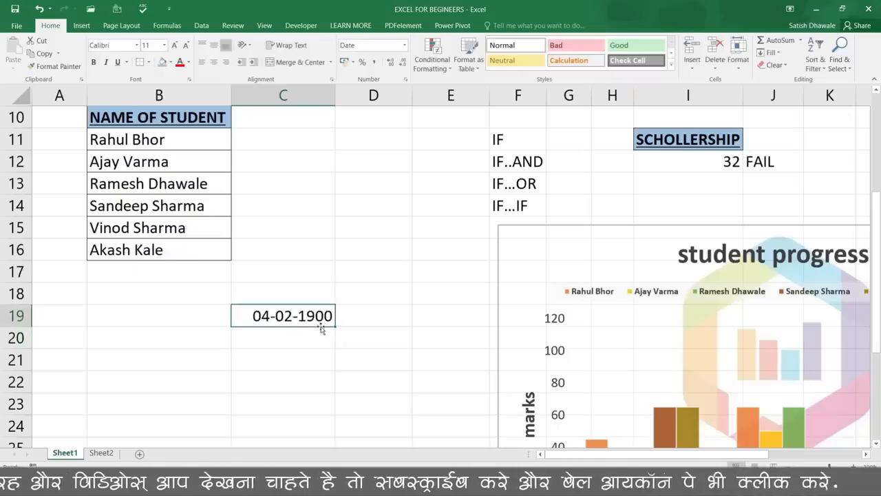
# Format C19 as Number with two decimals, then as General so it shows 35
pyautogui.click(404, 46)
pyautogui.click(405, 46)
pyautogui.click(405, 47)
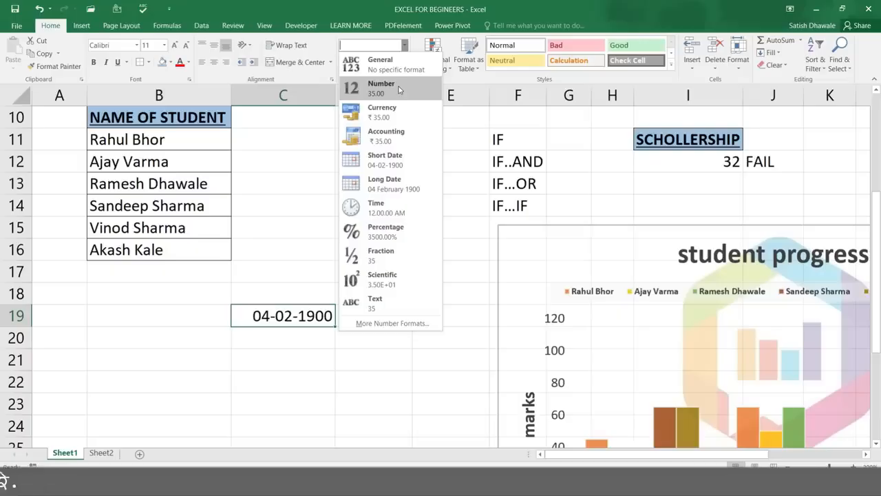
pyautogui.click(383, 88)
pyautogui.click(405, 46)
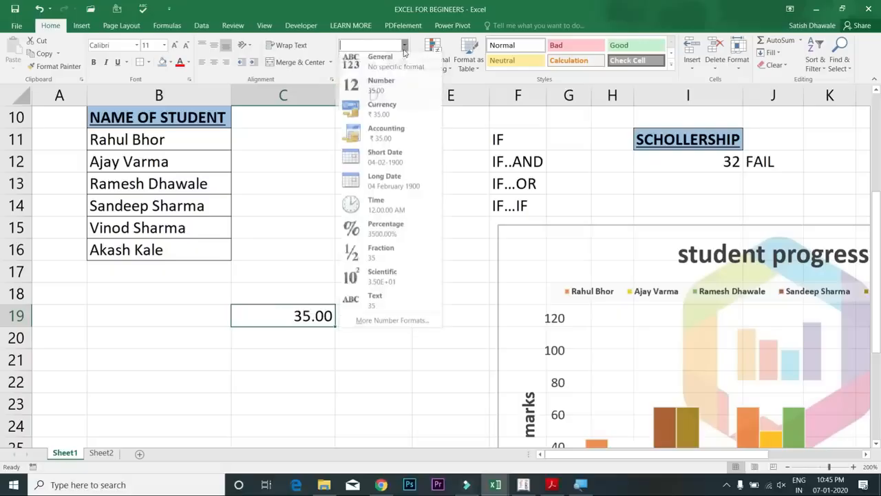
pyautogui.click(391, 67)
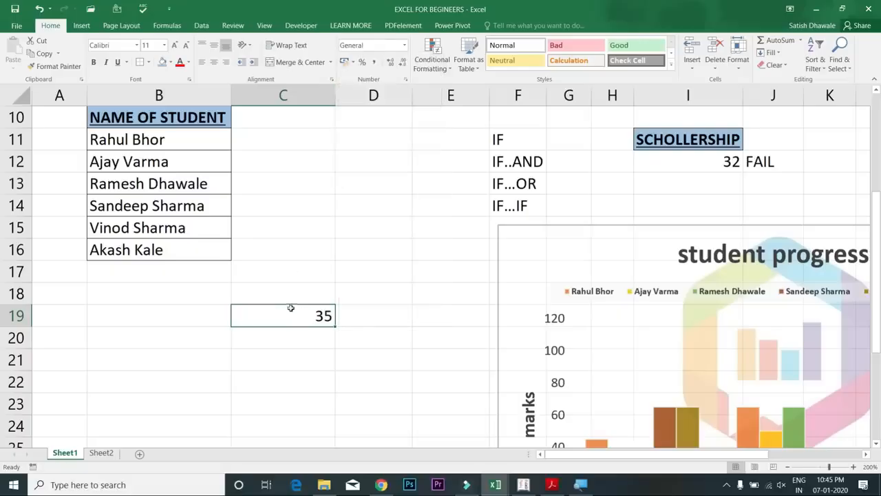
pyautogui.click(405, 46)
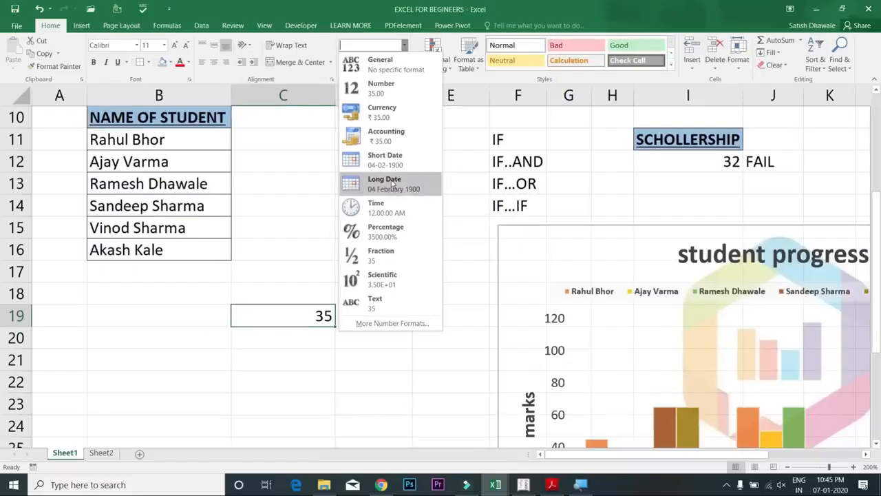
# Enter the date 20-02-2019 in C19, fixing a typo, and reselect the cell
pyautogui.click(303, 325)
pyautogui.write('20-20')
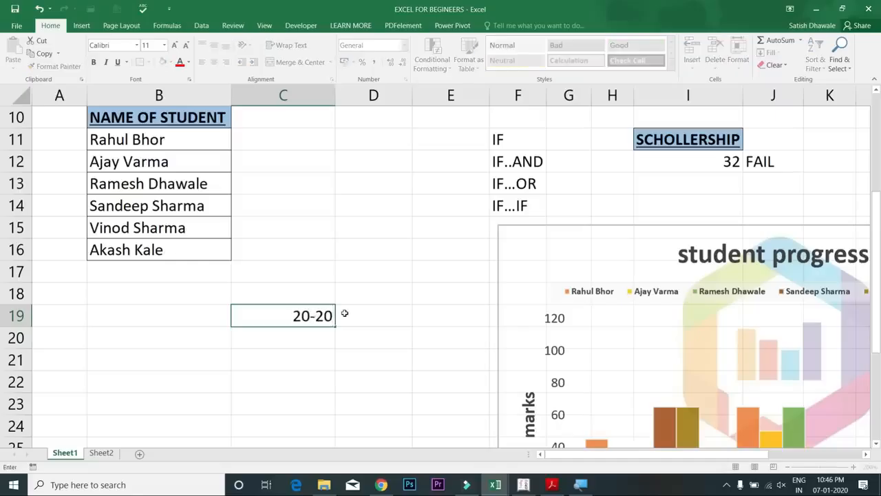
pyautogui.press('BackSpace')
pyautogui.write('-2019')
pyautogui.press('Return')
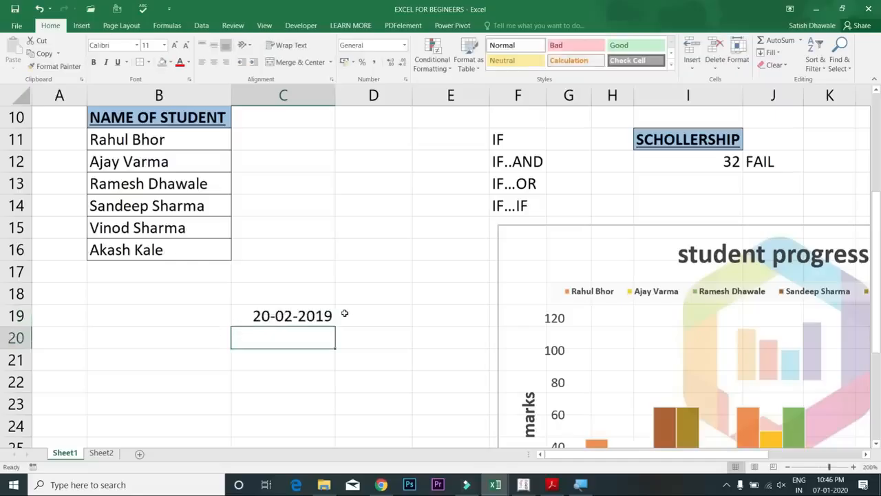
pyautogui.click(321, 314)
pyautogui.click(362, 318)
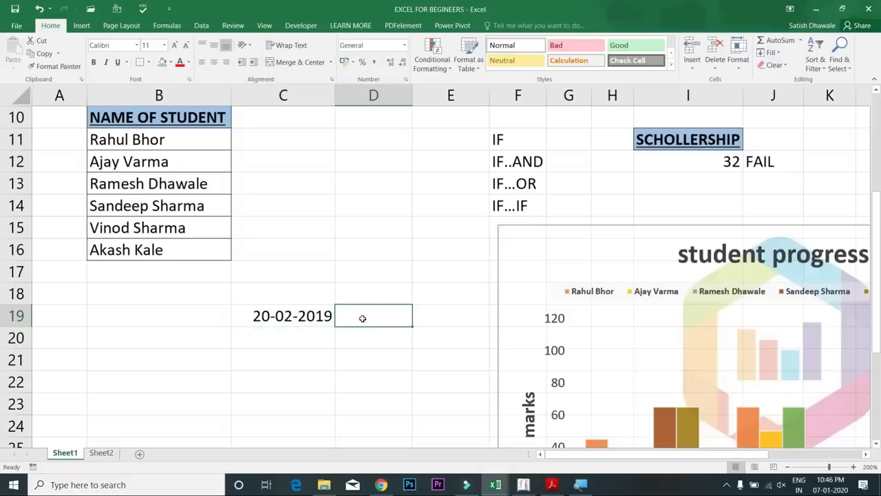
pyautogui.press('Left')
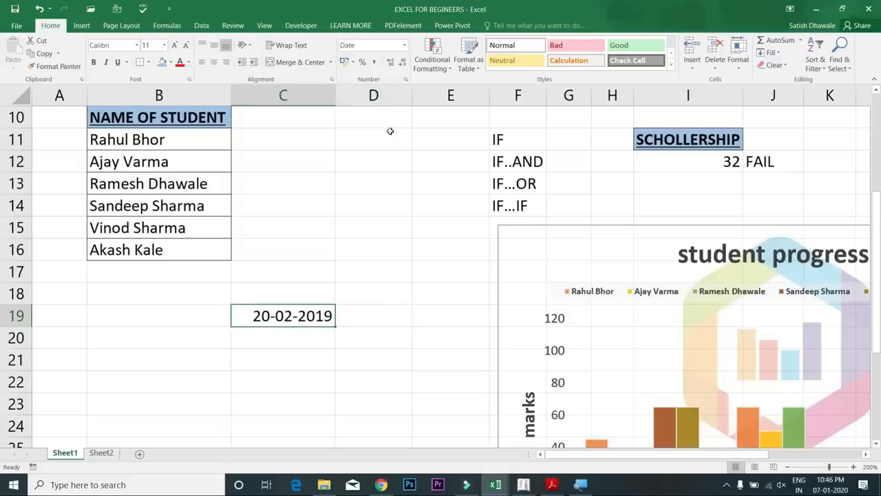
# Switch C19 to General to show serial 43516, then apply Short Date format
pyautogui.click(404, 45)
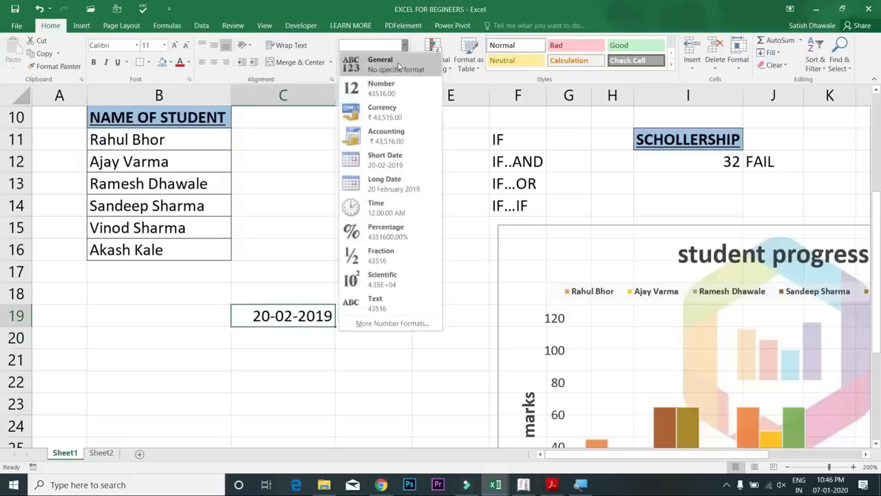
pyautogui.click(398, 65)
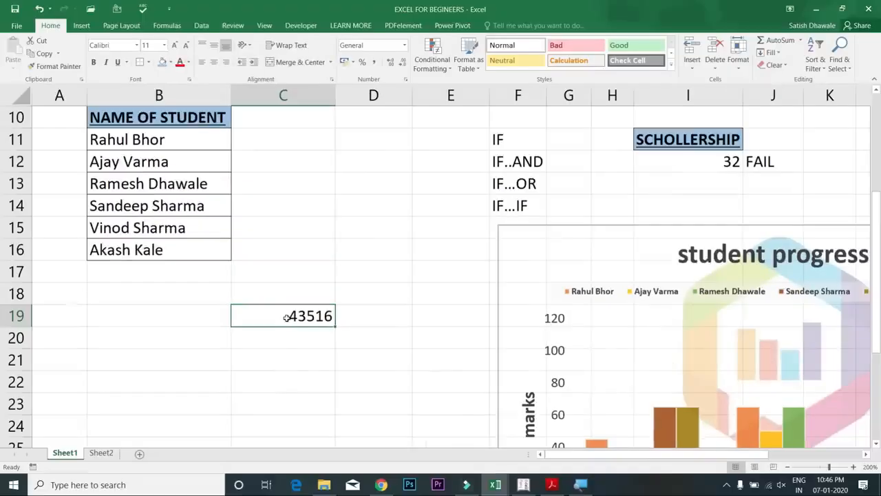
pyautogui.click(406, 47)
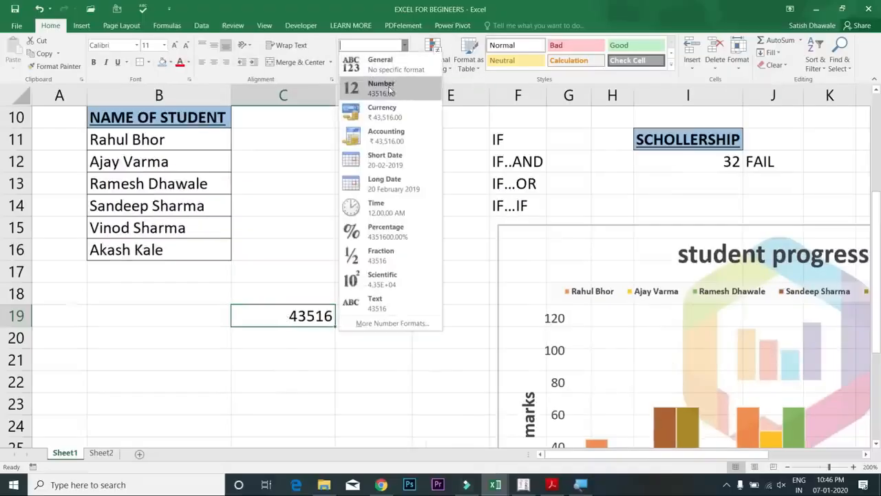
pyautogui.click(390, 160)
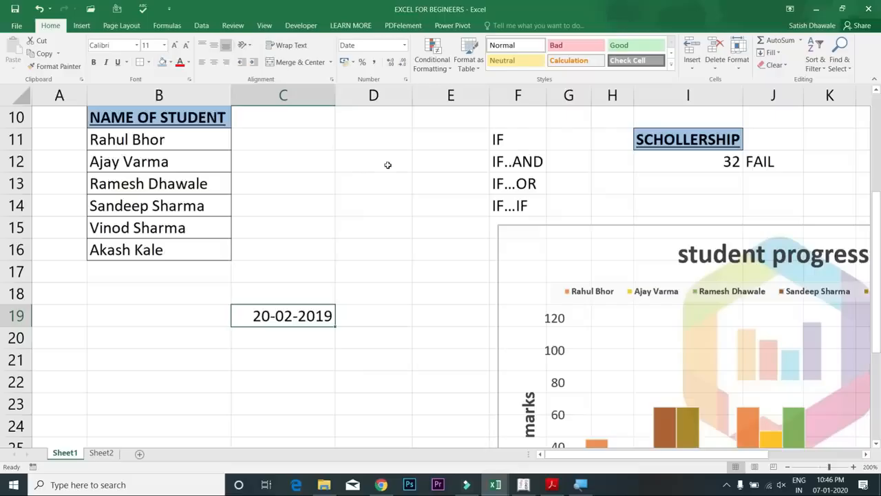
# Cycle C19 through time, number and General formats, ending on the date 20-Feb-19
pyautogui.hotkey('ctrl', 'shift', '3')
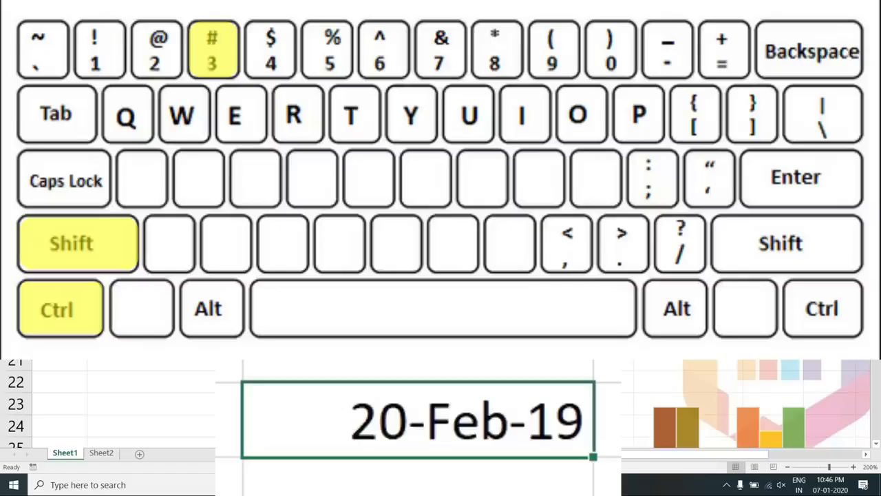
pyautogui.hotkey('ctrl', 'shift', '2')
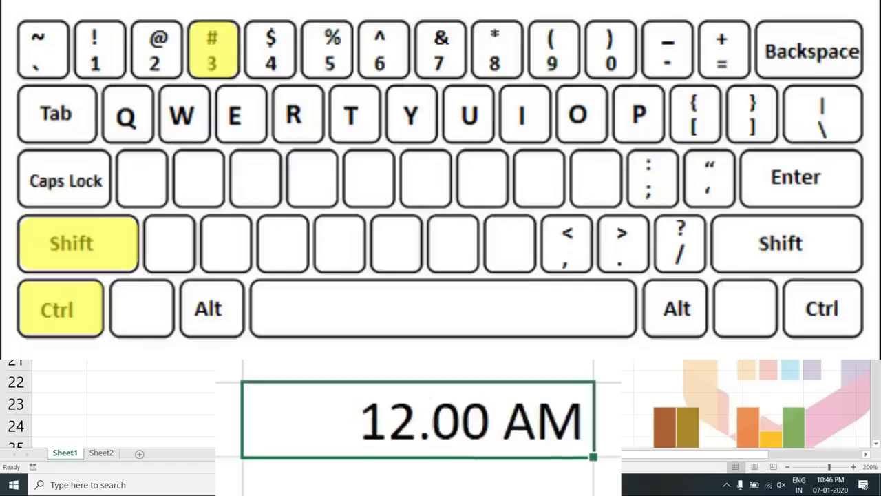
pyautogui.hotkey('ctrl', 'shift', '3')
pyautogui.hotkey('ctrl', 'shift', '1')
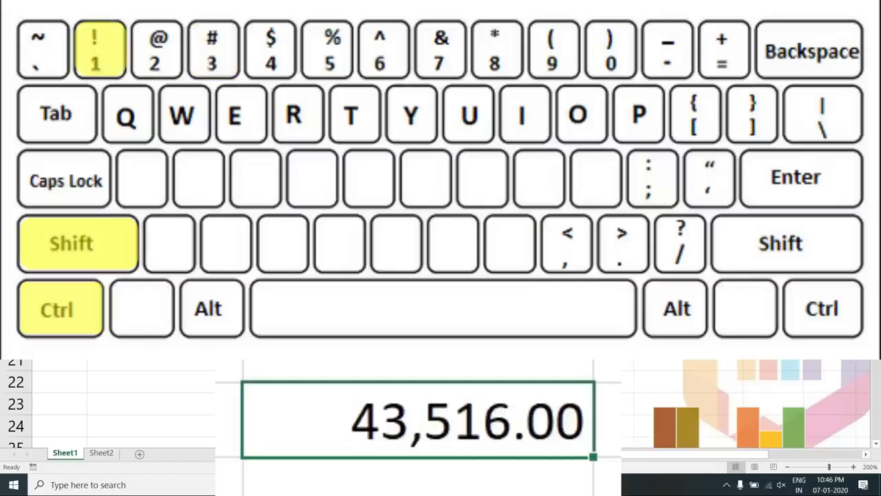
pyautogui.hotkey('ctrl', 'shift', '2')
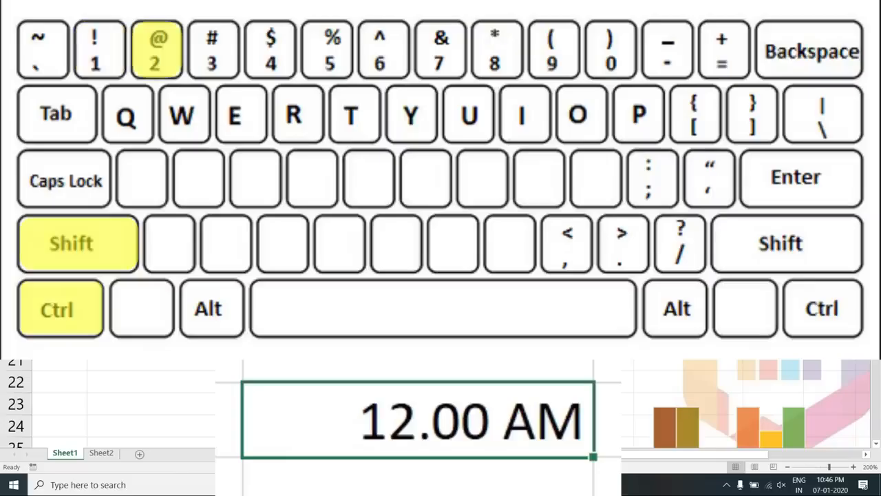
pyautogui.hotkey('ctrl', 'shift', '`')
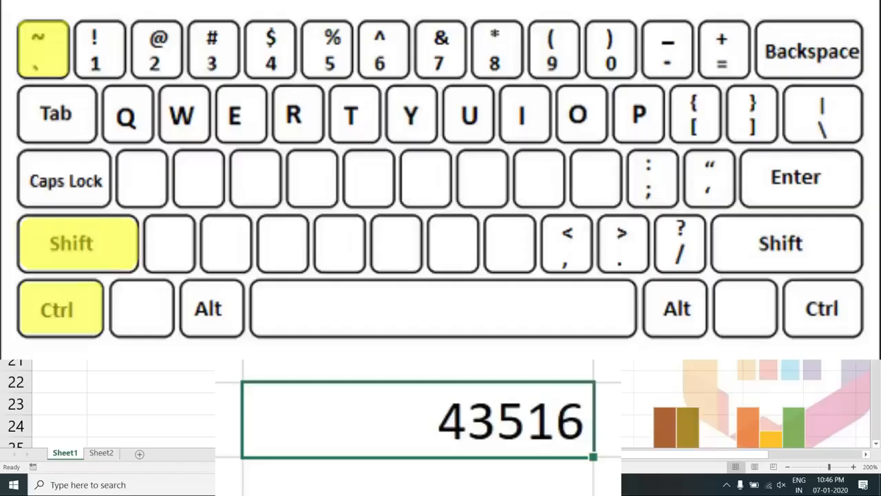
pyautogui.hotkey('ctrl', 'shift', '1')
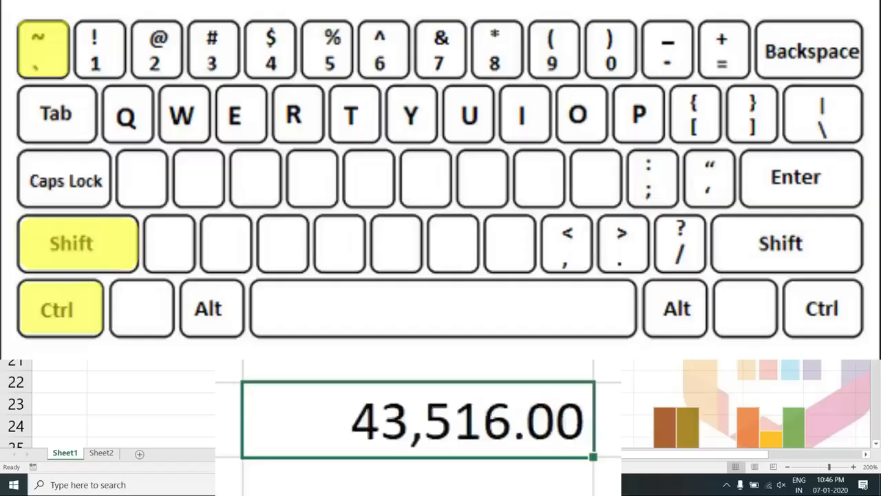
pyautogui.hotkey('ctrl', 'shift', '2')
pyautogui.hotkey('ctrl', 'shift', '3')
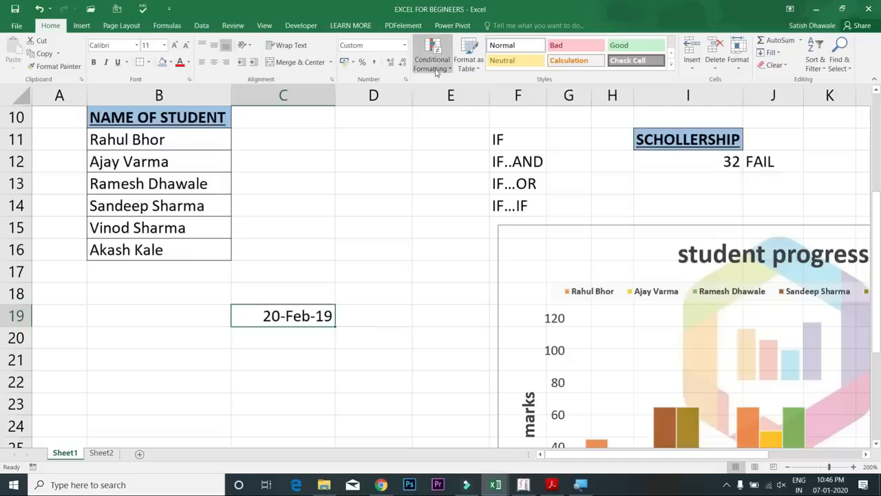
pyautogui.click(433, 69)
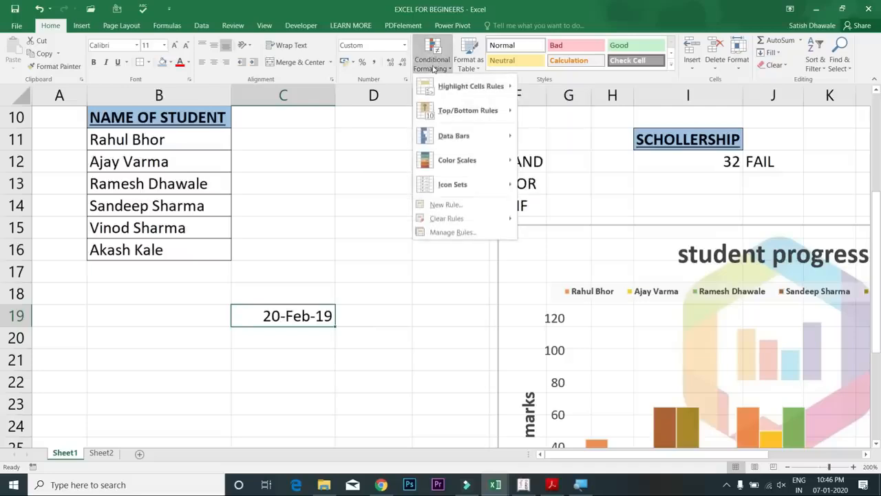
pyautogui.click(434, 70)
pyautogui.click(470, 69)
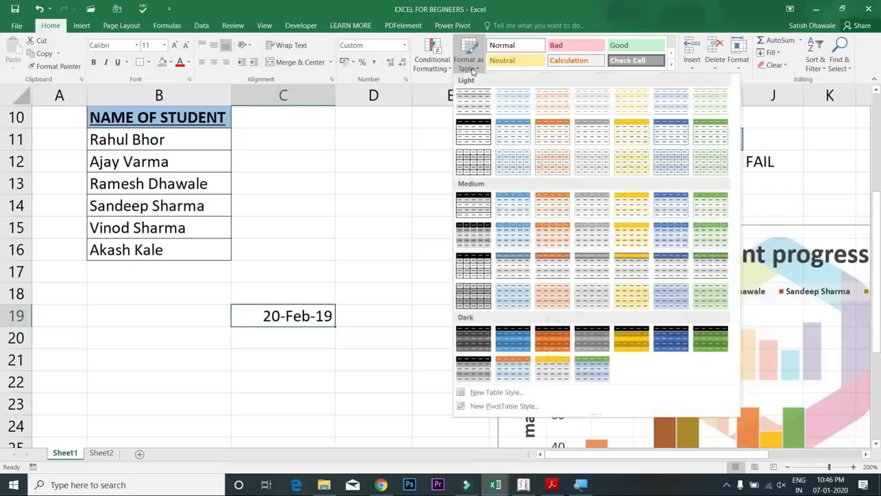
pyautogui.click(298, 312)
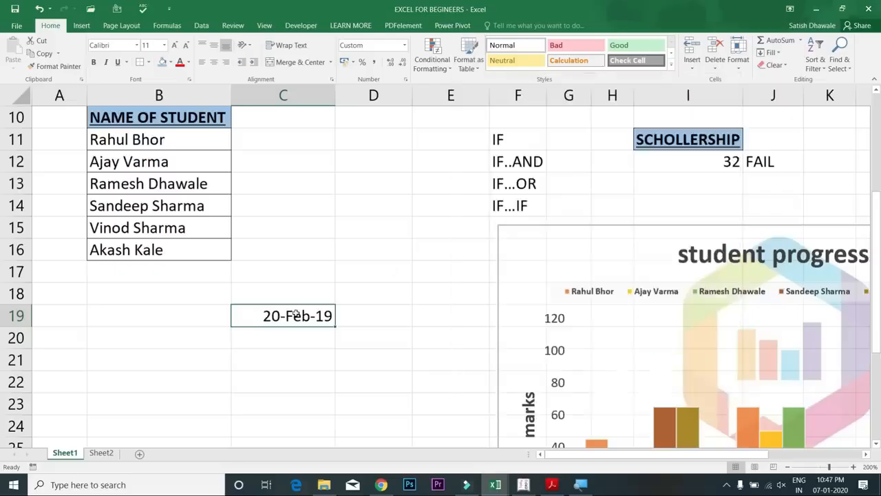
pyautogui.click(672, 68)
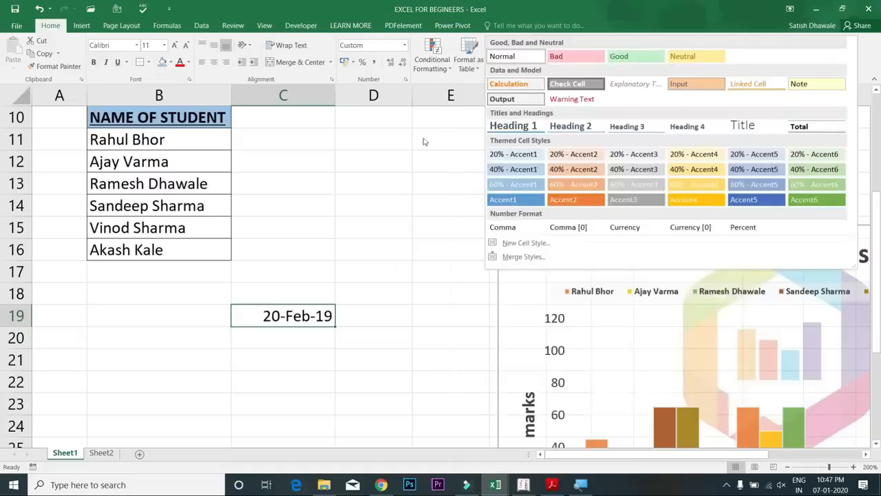
pyautogui.click(425, 139)
pyautogui.click(694, 67)
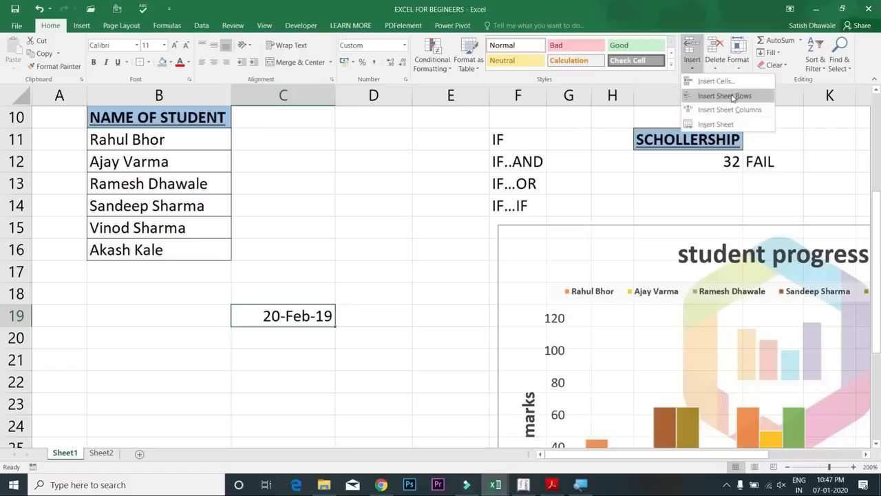
pyautogui.click(19, 143)
pyautogui.click(19, 139)
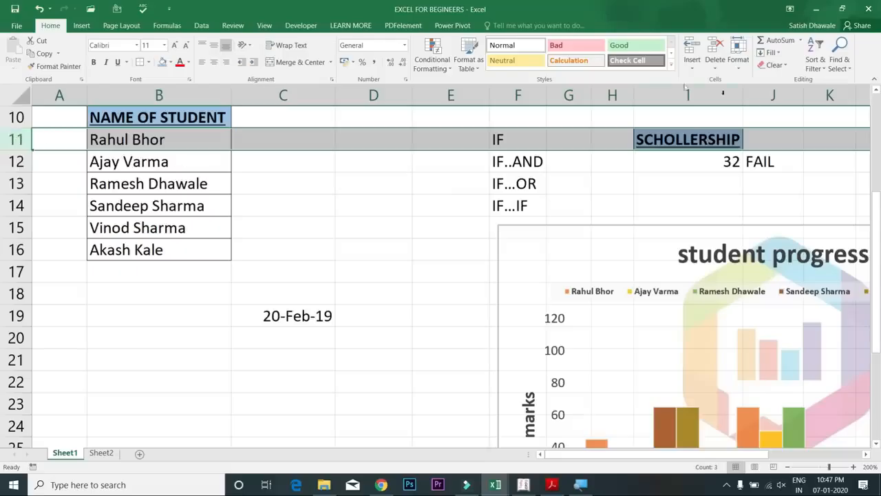
pyautogui.click(700, 68)
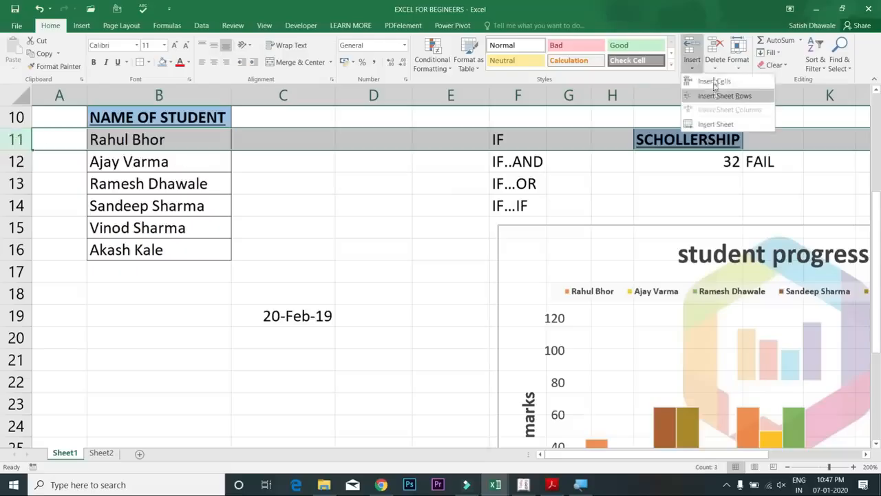
pyautogui.click(716, 67)
pyautogui.click(716, 67)
pyautogui.click(717, 67)
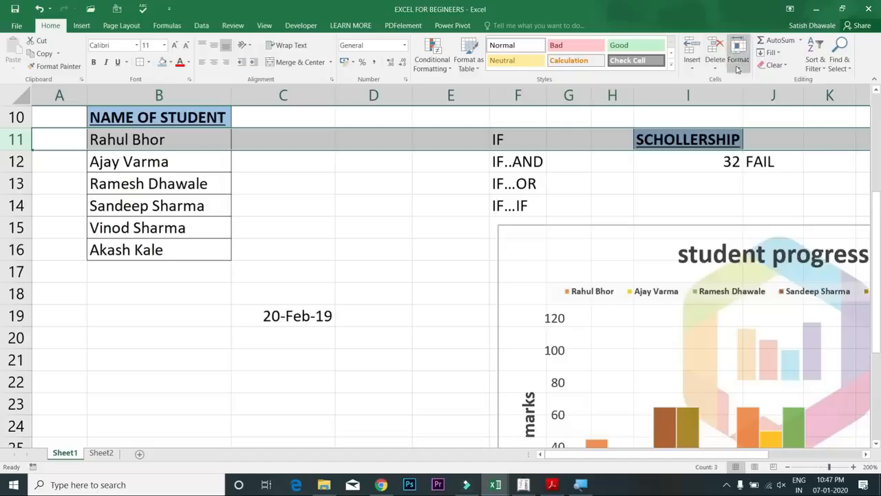
pyautogui.click(738, 60)
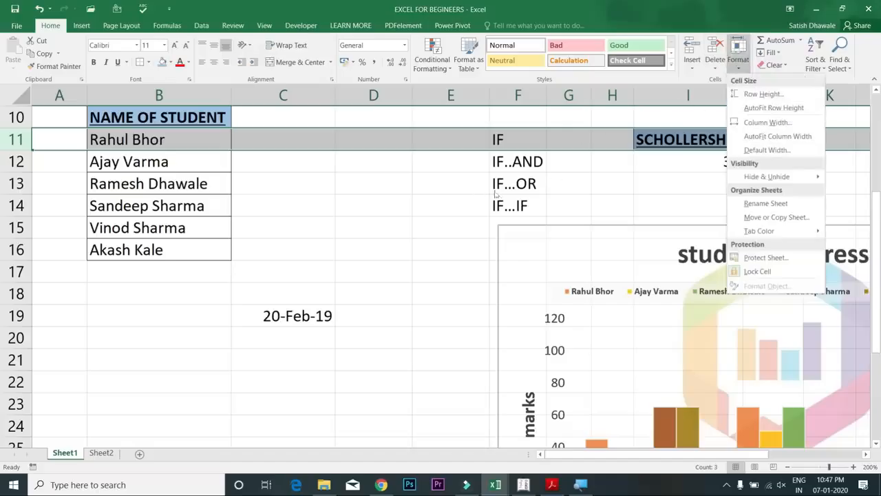
pyautogui.click(420, 188)
pyautogui.click(419, 185)
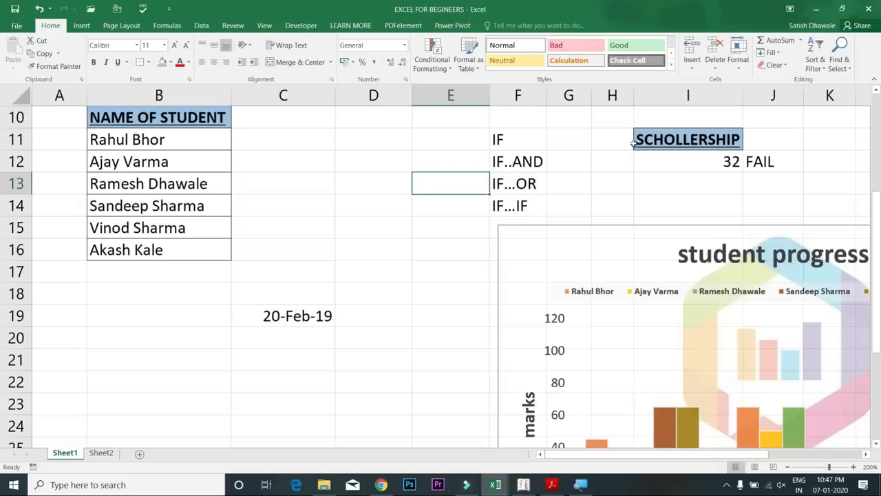
pyautogui.click(788, 67)
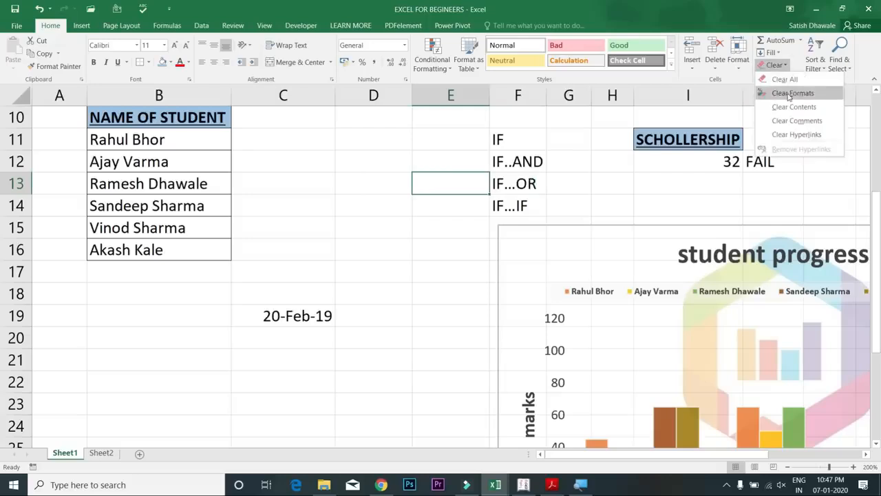
pyautogui.click(407, 154)
pyautogui.moveTo(360, 124); pyautogui.dragTo(372, 100)
pyautogui.moveTo(188, 227); pyautogui.dragTo(173, 402)
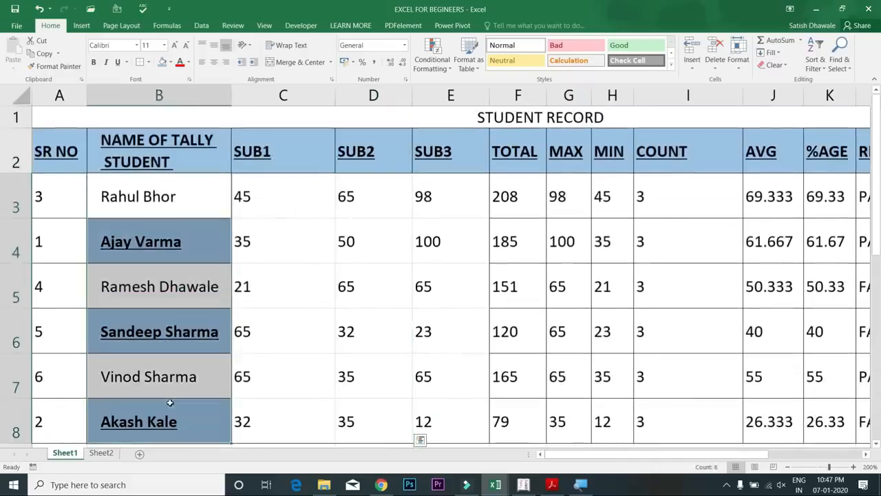
pyautogui.click(772, 64)
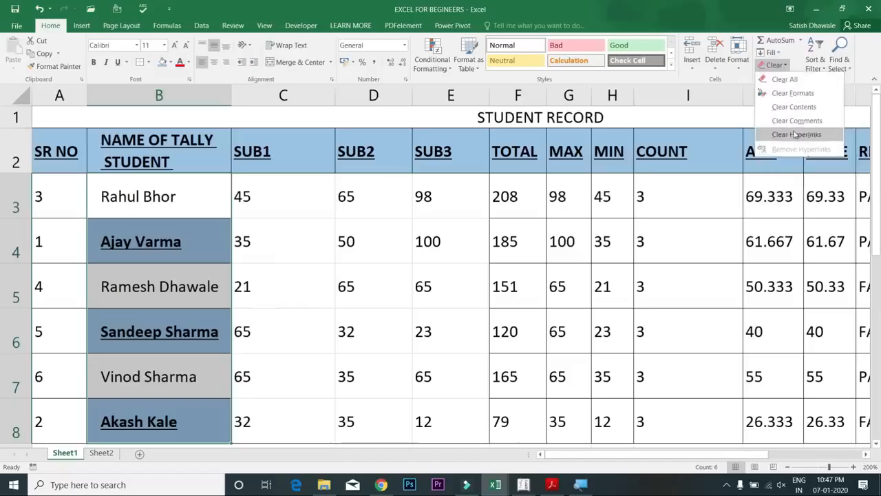
pyautogui.click(794, 82)
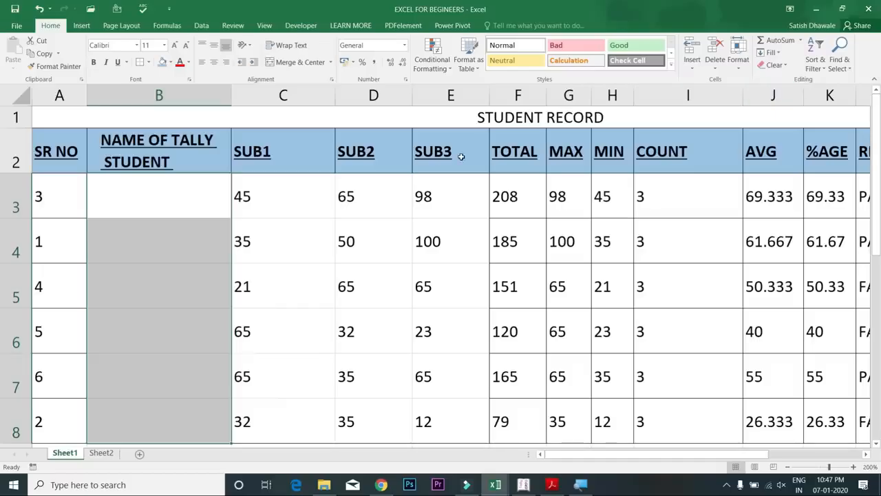
pyautogui.hotkey('ctrl', 'z')
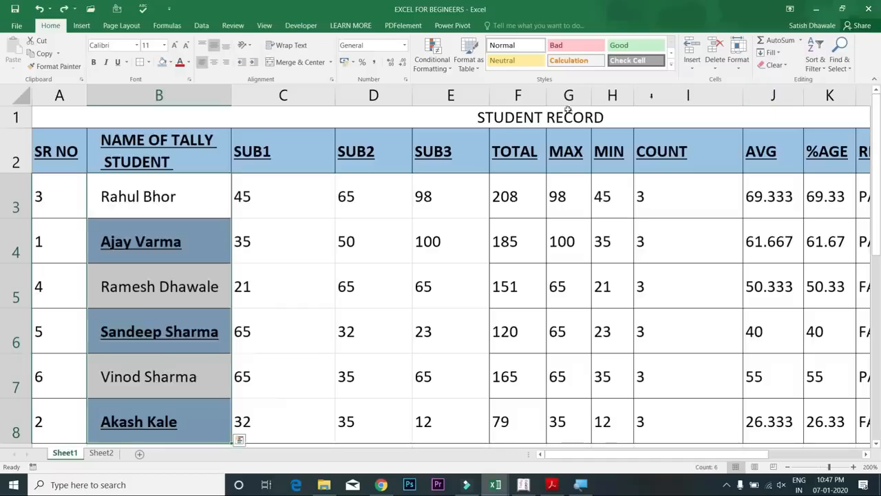
pyautogui.click(774, 65)
pyautogui.click(790, 107)
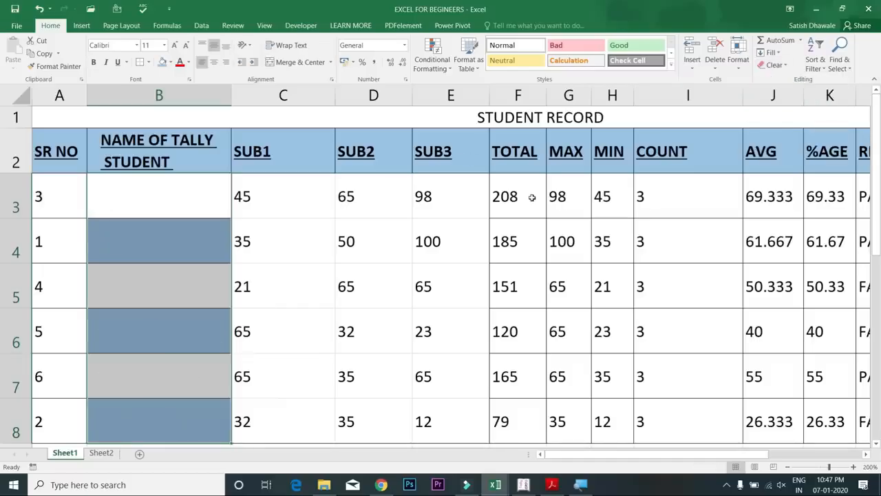
pyautogui.hotkey('ctrl', 'z')
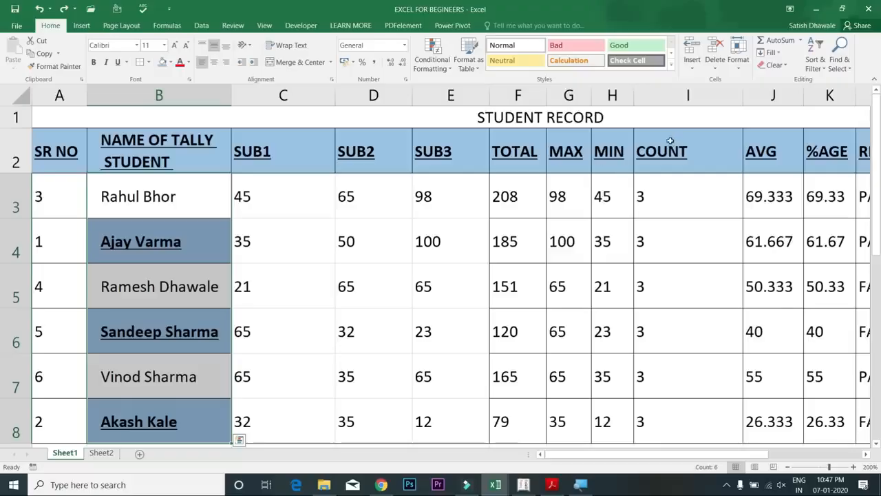
pyautogui.click(777, 56)
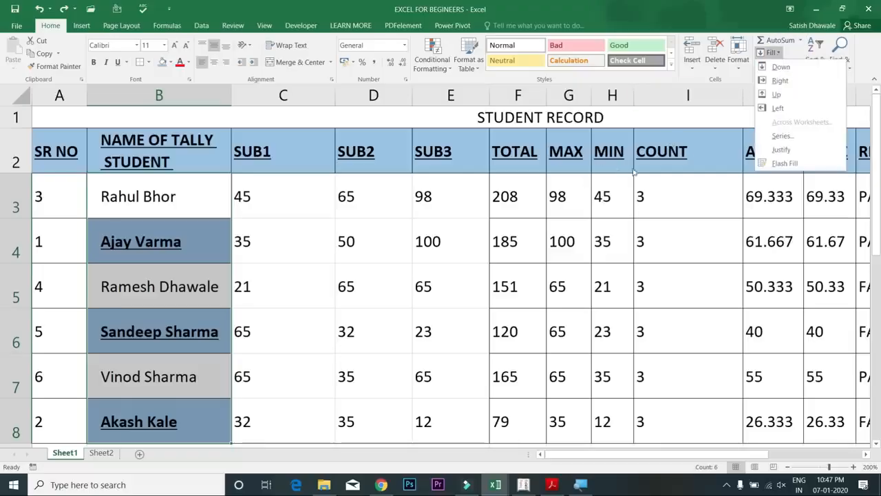
pyautogui.doubleClick(544, 254)
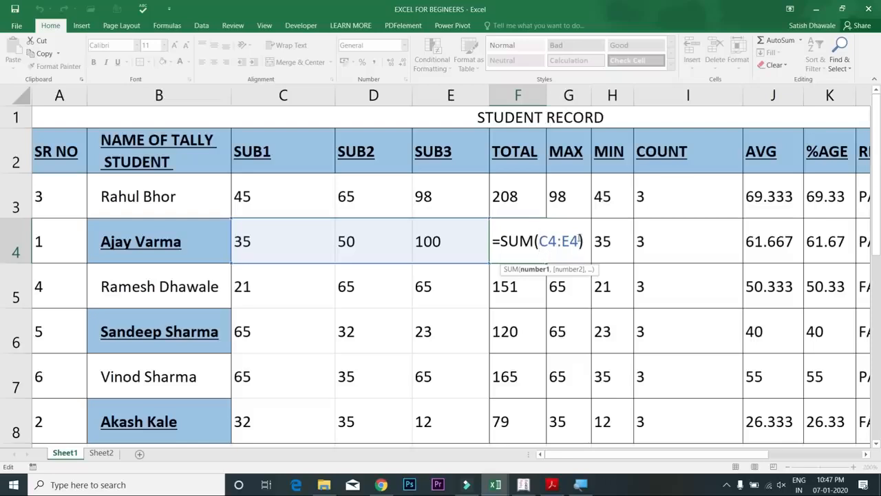
pyautogui.press('Escape')
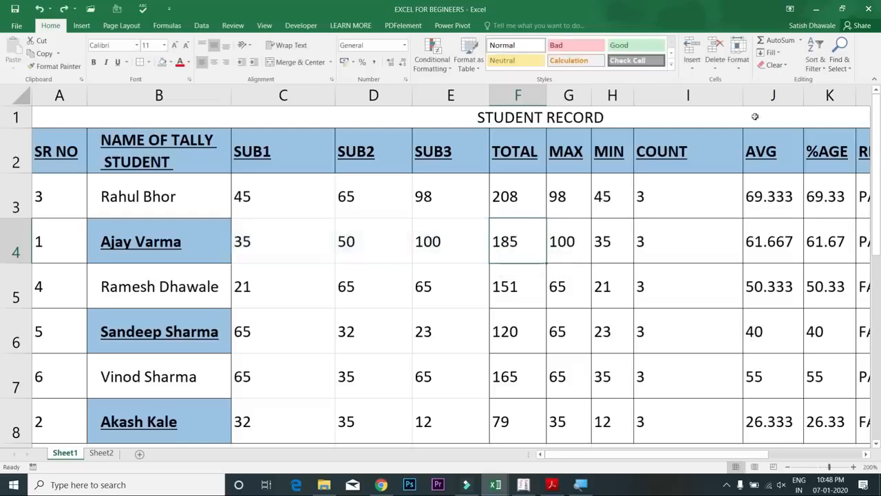
pyautogui.click(839, 64)
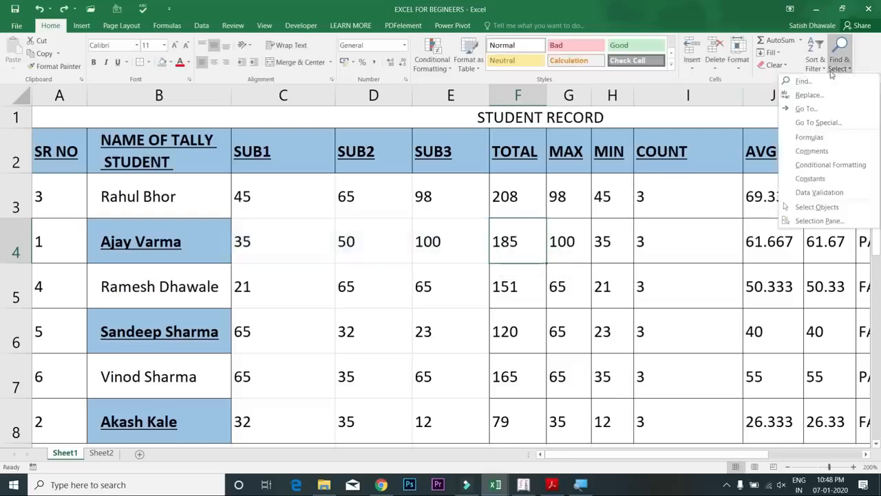
# Replace SUB with SUBJECT across the sheet so headers read SUBJECT1, SUBJECT2 and SUBJECT3
pyautogui.click(820, 100)
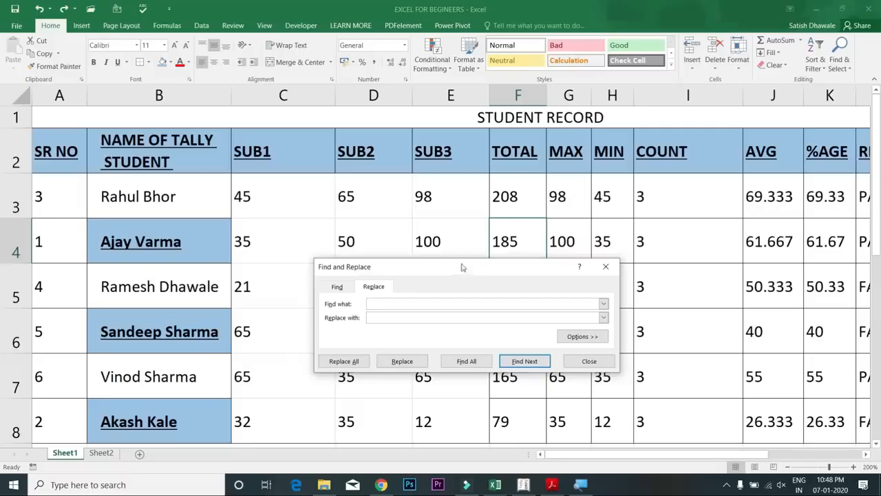
pyautogui.click(501, 210)
pyautogui.moveTo(501, 210); pyautogui.dragTo(502, 238)
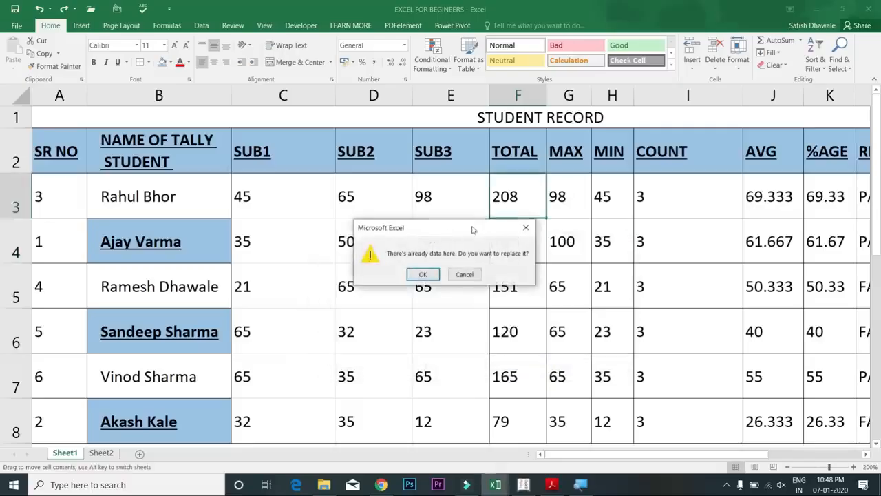
pyautogui.click(464, 273)
pyautogui.click(390, 310)
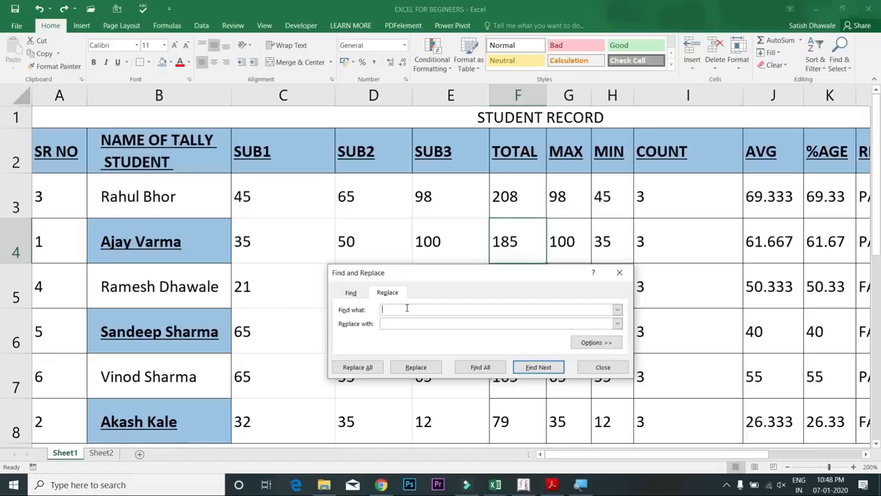
pyautogui.write('SU')
pyautogui.write('SUB')
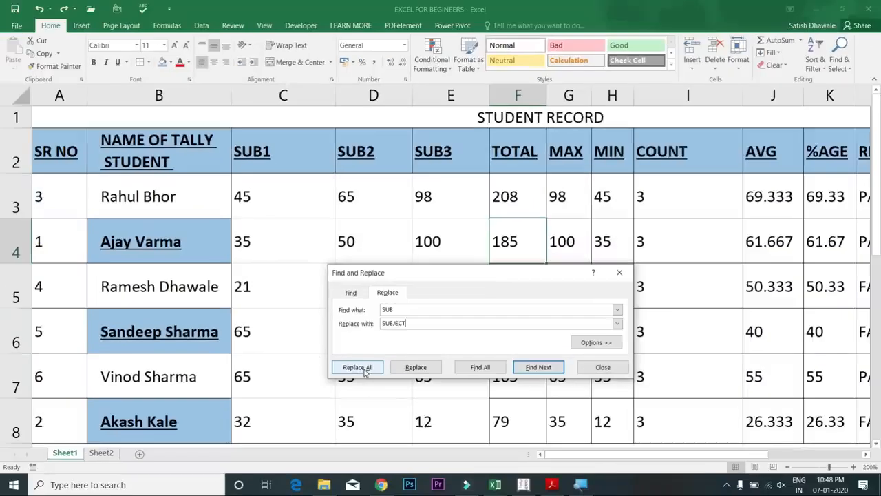
pyautogui.click(365, 370)
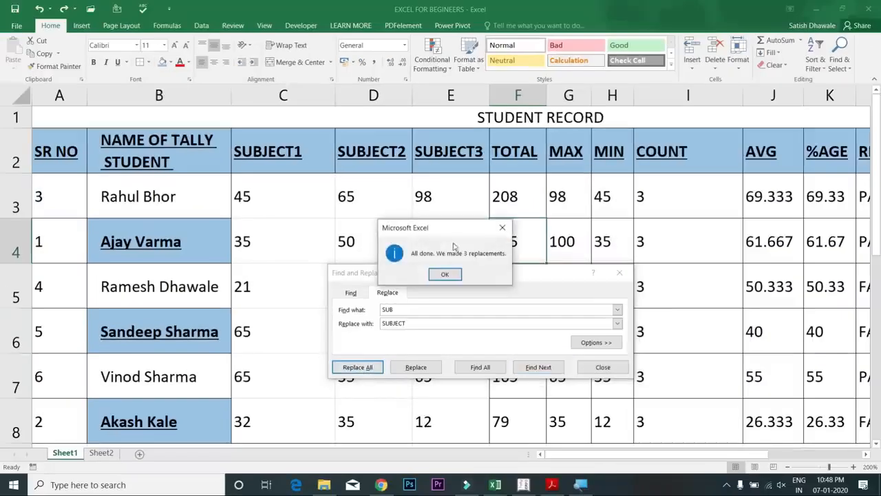
pyautogui.click(448, 275)
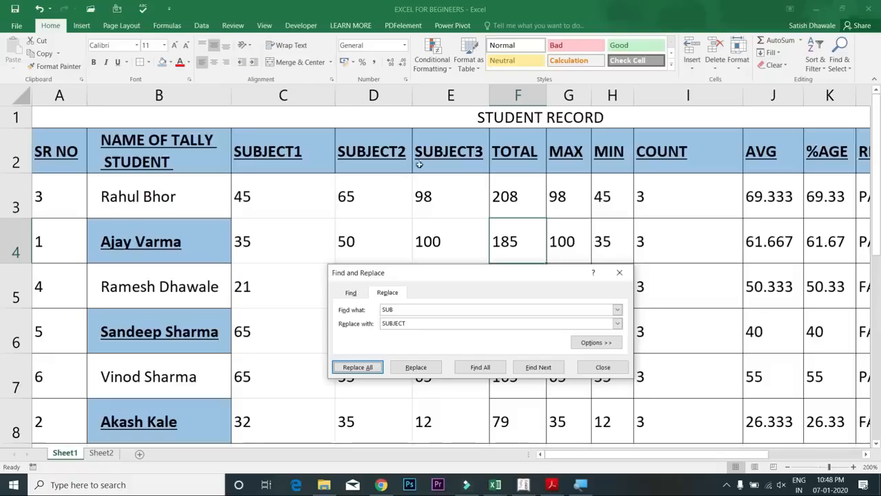
pyautogui.click(619, 274)
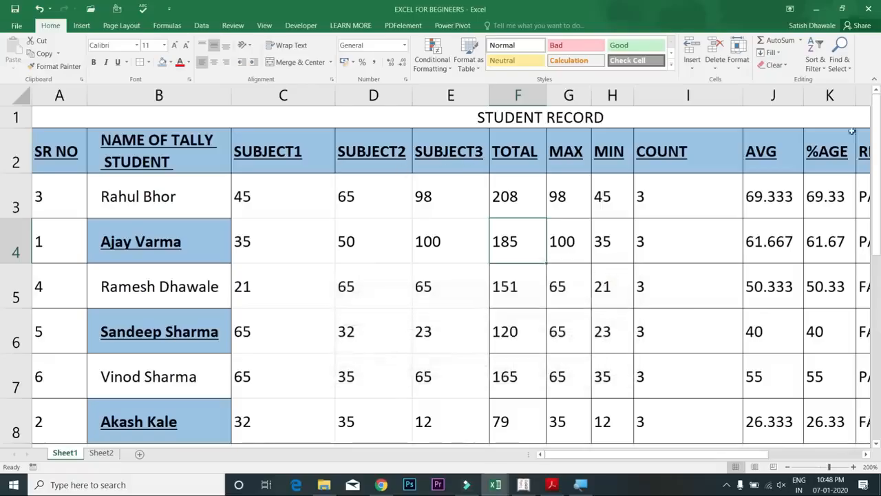
# Open the Find window from Find & Select, then dismiss it
pyautogui.click(839, 61)
pyautogui.click(824, 84)
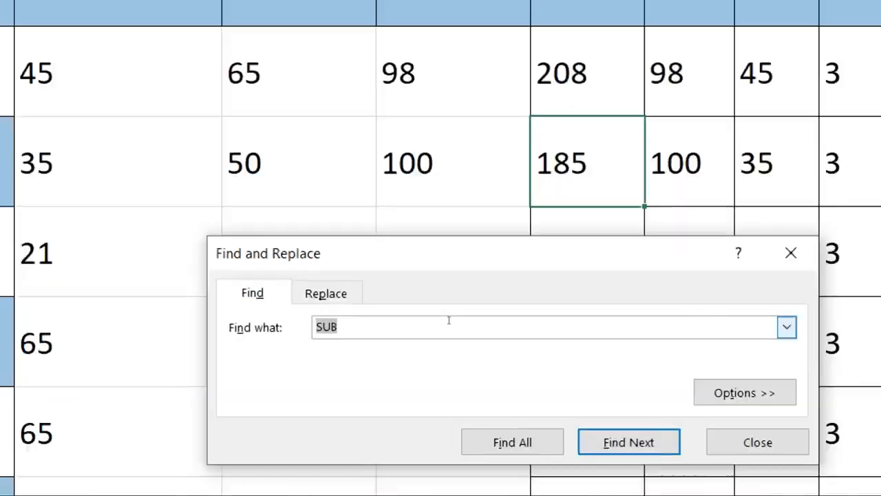
pyautogui.press('Escape')
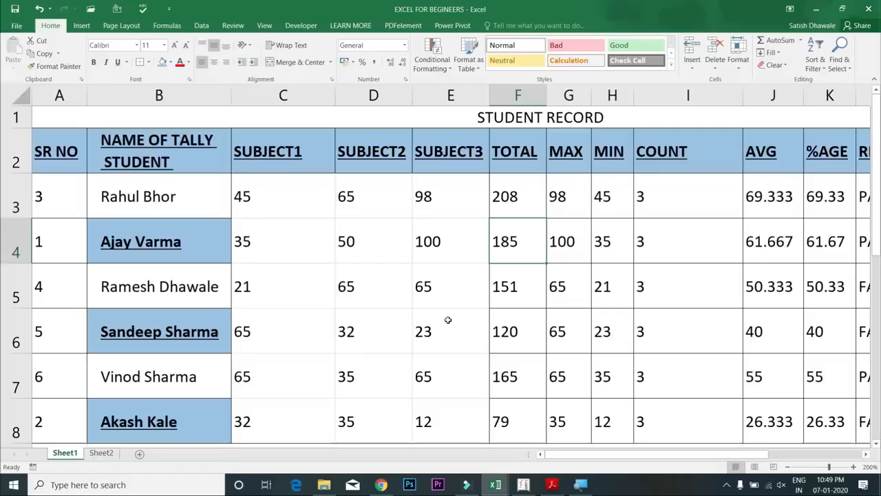
# Check the print preview, then cycle the cell through General, time, number and date formats
pyautogui.click(346, 203)
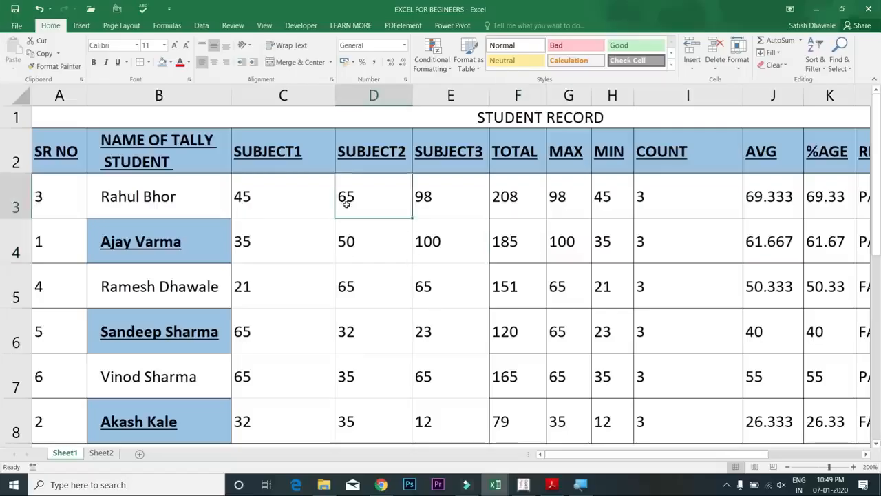
pyautogui.hotkey('ctrl', 'p')
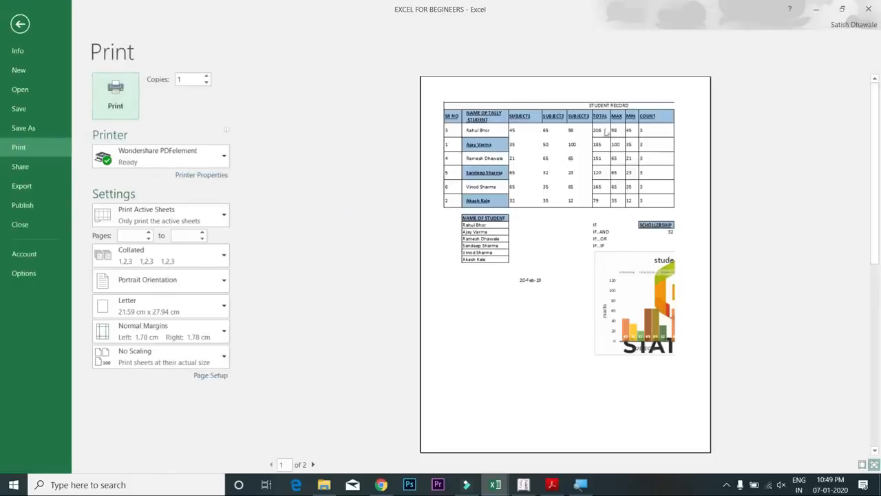
pyautogui.press('Escape')
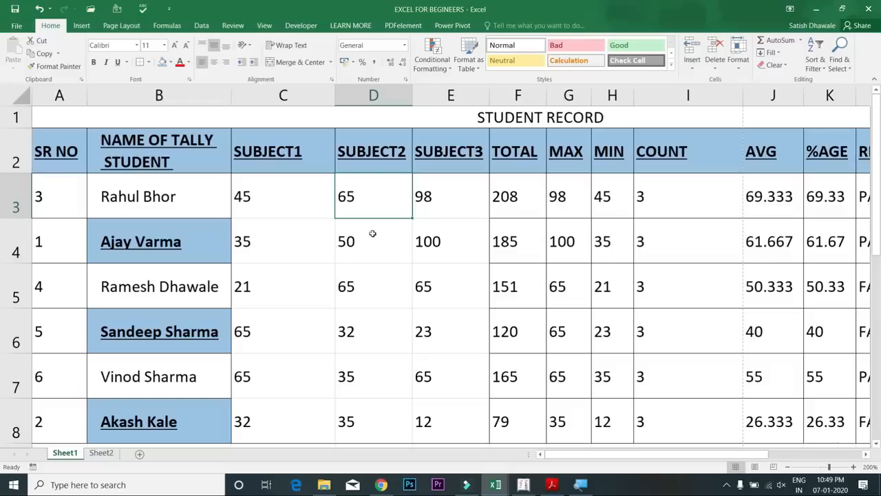
pyautogui.hotkey('ctrl', 'a')
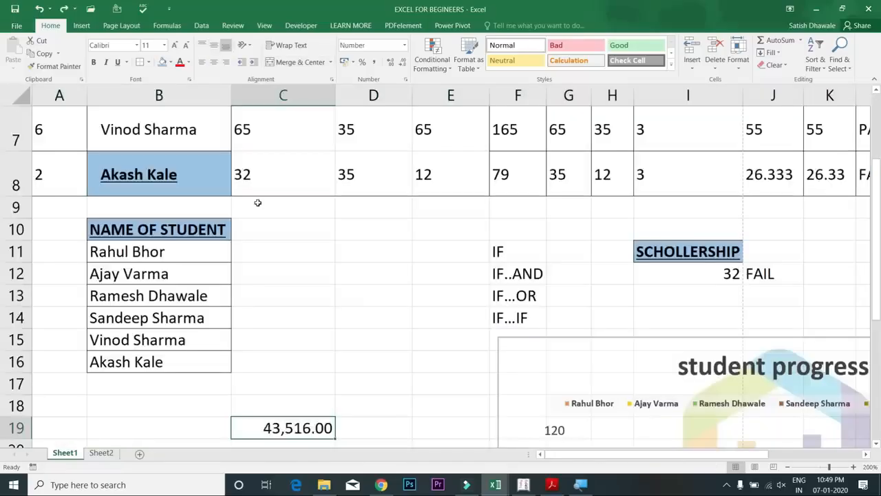
pyautogui.hotkey('ctrl', 'shift', '~')
pyautogui.hotkey('ctrl', 'shift', '@')
pyautogui.hotkey('ctrl', 'shift', '!')
pyautogui.hotkey('ctrl', 'shift', '#')
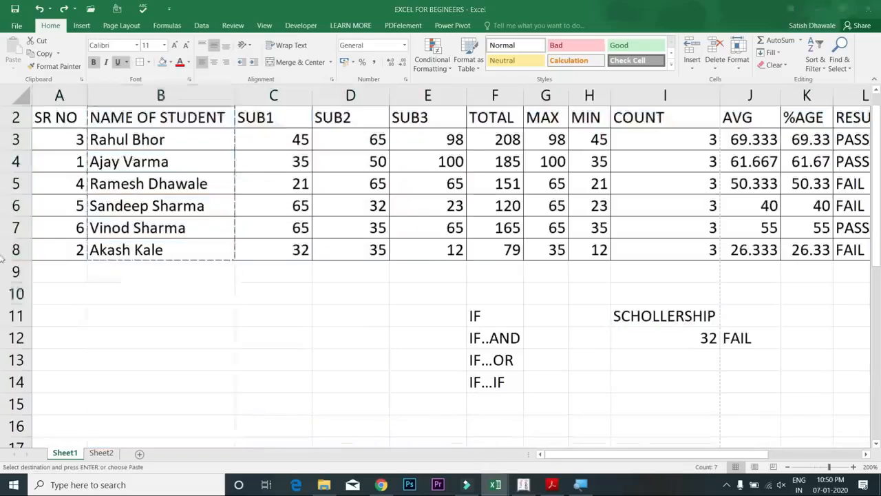
# Undo the pasted name list, delete the progress chart, and clear the IF and scholarship notes
pyautogui.hotkey('ctrl', 'n')
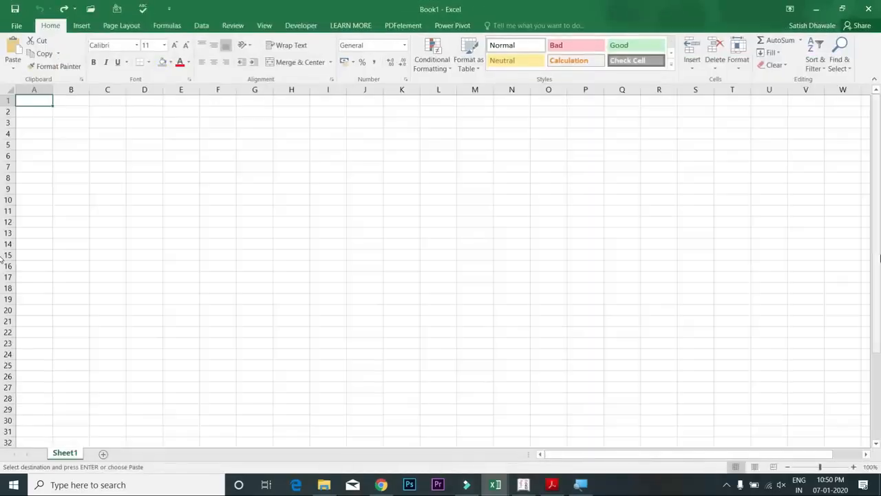
pyautogui.hotkey('ctrl', 'y')
pyautogui.hotkey('ctrl', 'y')
pyautogui.hotkey('ctrl', 'y')
pyautogui.hotkey('ctrl', 'y')
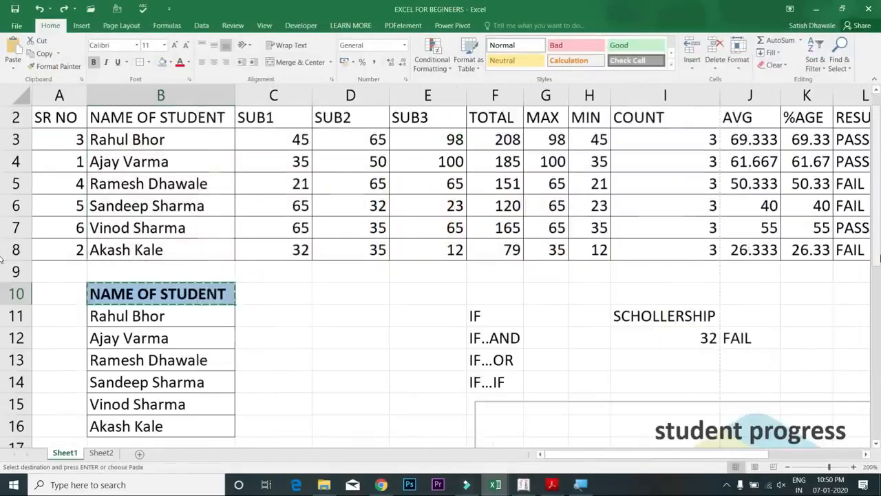
pyautogui.hotkey('ctrl', 'b')
pyautogui.hotkey('ctrl', 'z')
pyautogui.hotkey('ctrl', 'z')
pyautogui.hotkey('ctrl', 'z')
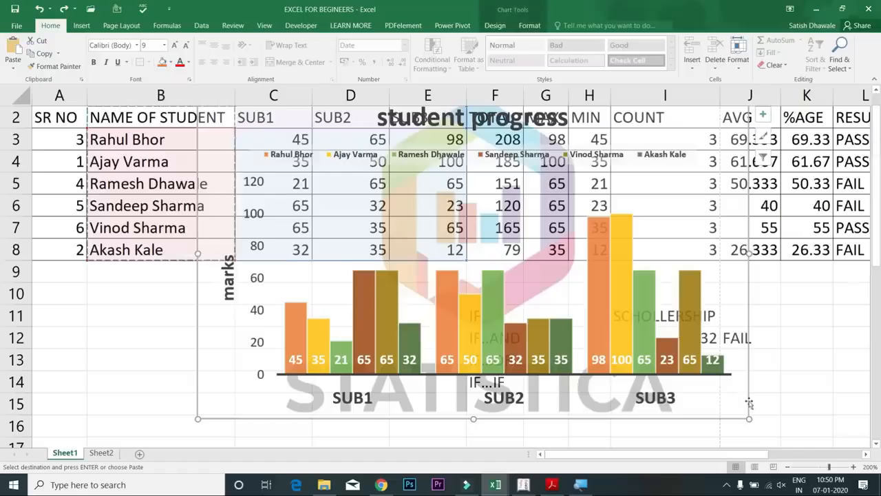
pyautogui.press('Delete')
pyautogui.moveTo(486, 293); pyautogui.dragTo(739, 417)
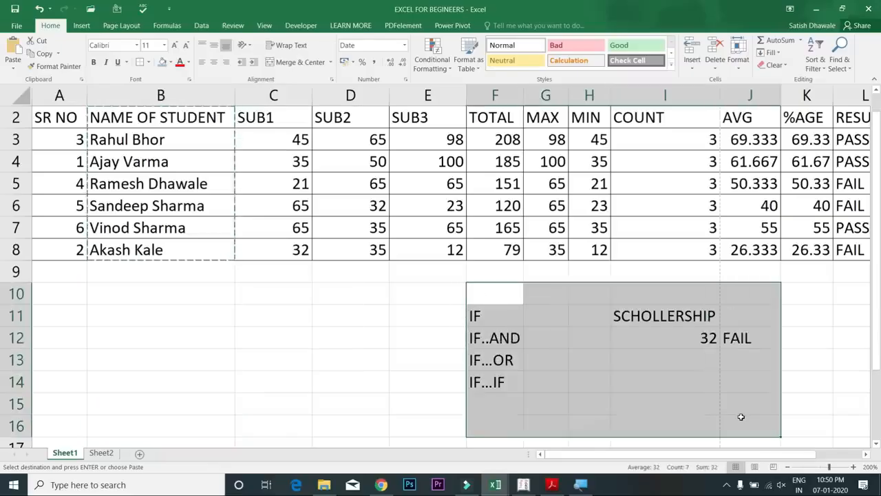
pyautogui.press('Delete')
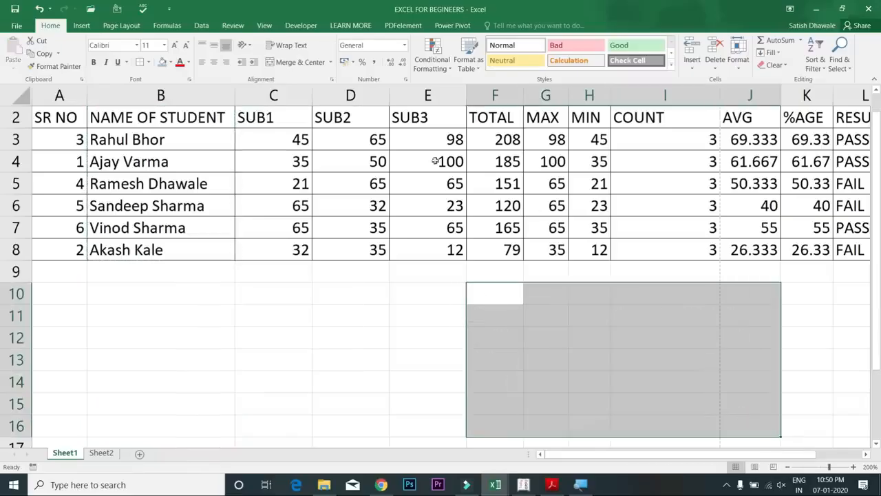
pyautogui.click(238, 140)
pyautogui.click(44, 117)
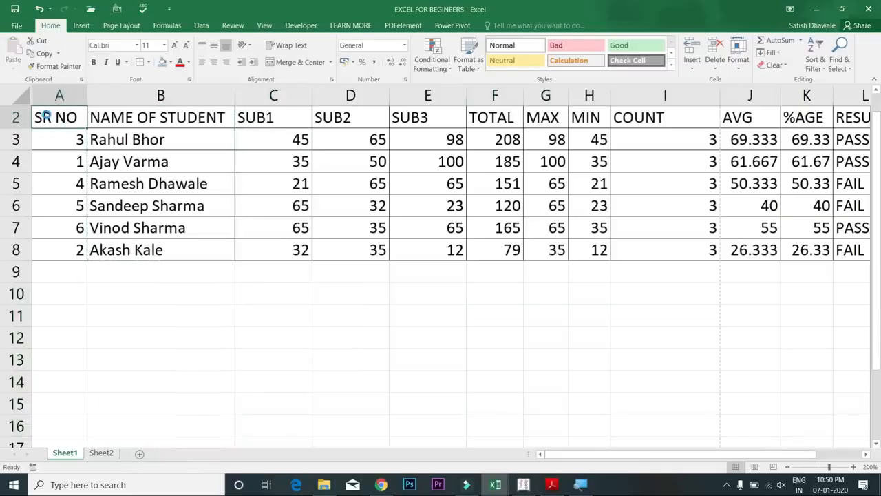
pyautogui.hotkey('ctrl', 'p')
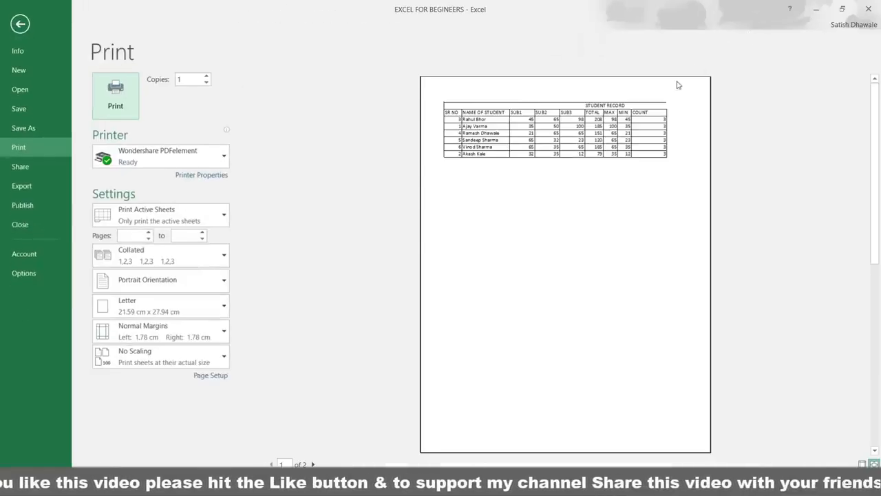
# AutoFit every student table column to its contents, including the COUNT column
pyautogui.press('Escape')
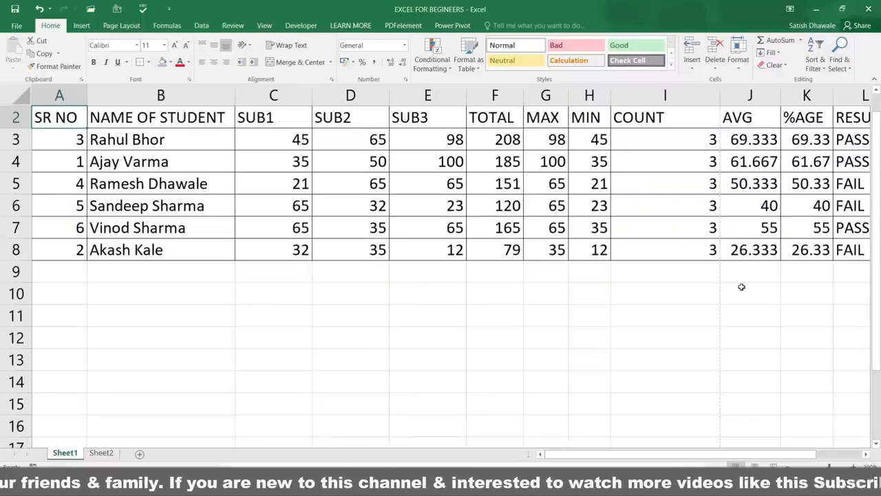
pyautogui.doubleClick(719, 96)
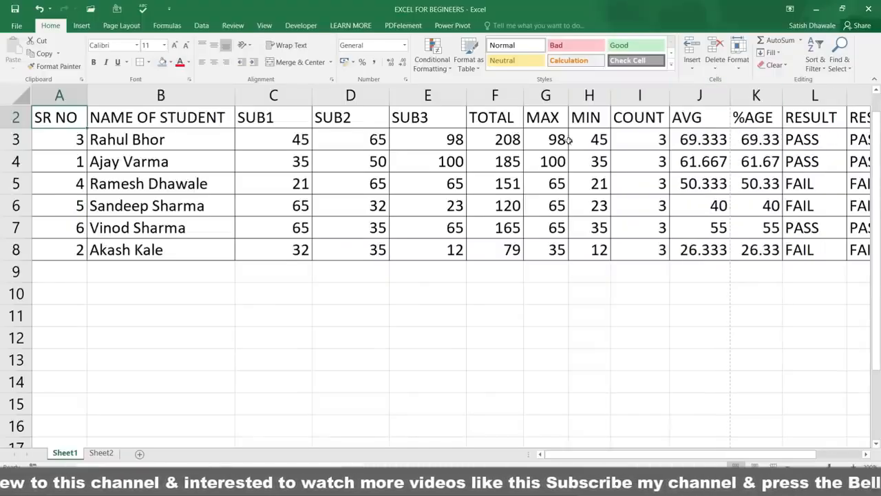
pyautogui.click(501, 134)
pyautogui.click(464, 117)
pyautogui.hotkey('ctrl', 'a')
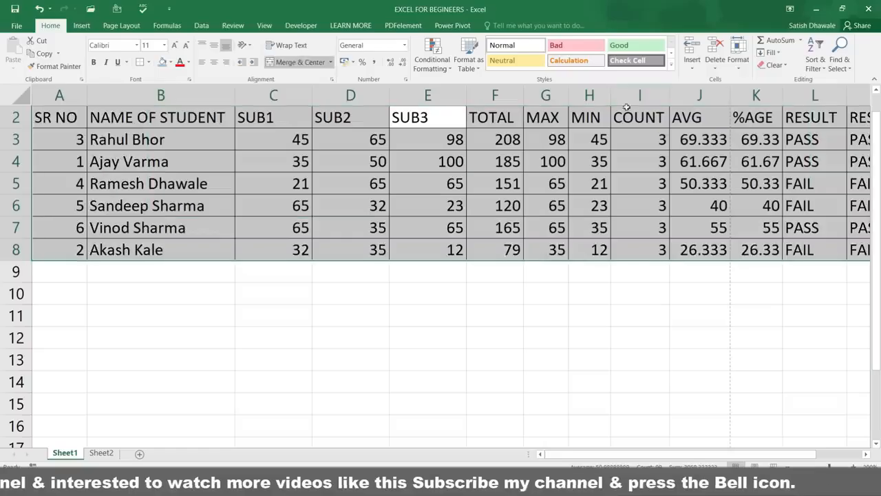
pyautogui.press('alt')
pyautogui.press('h')
pyautogui.press('o')
pyautogui.press('i')
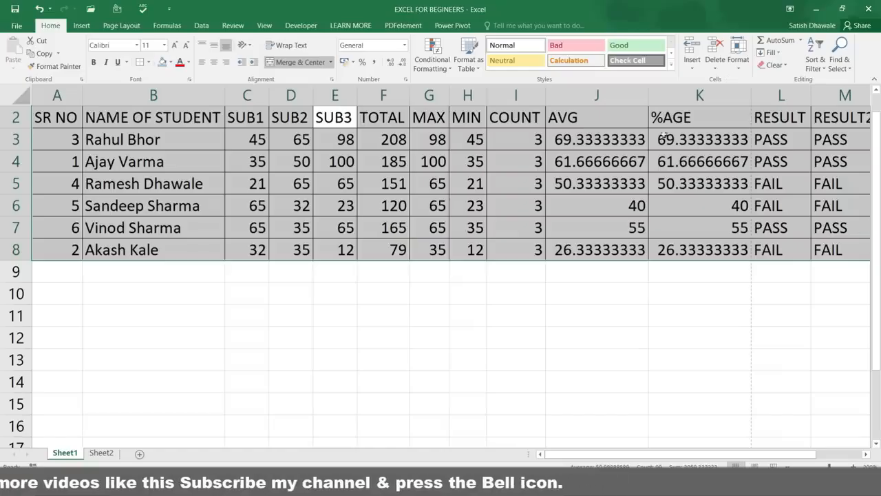
pyautogui.click(625, 124)
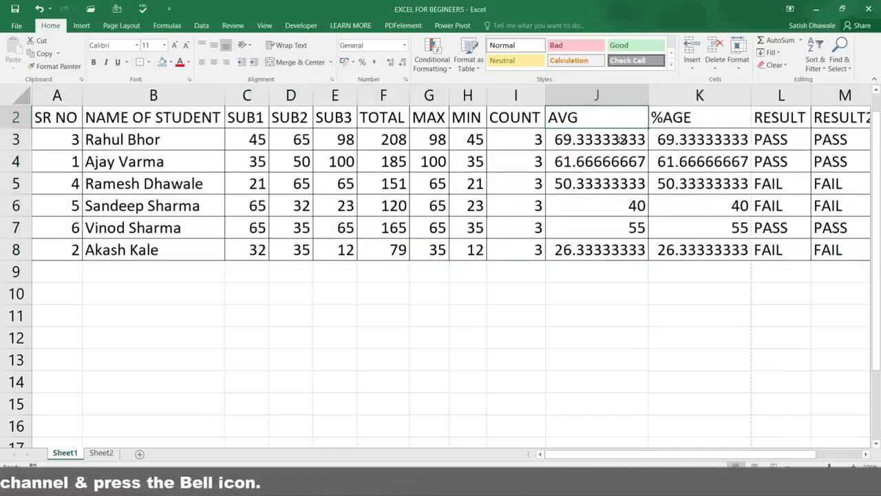
pyautogui.hotkey('ctrl', 'p')
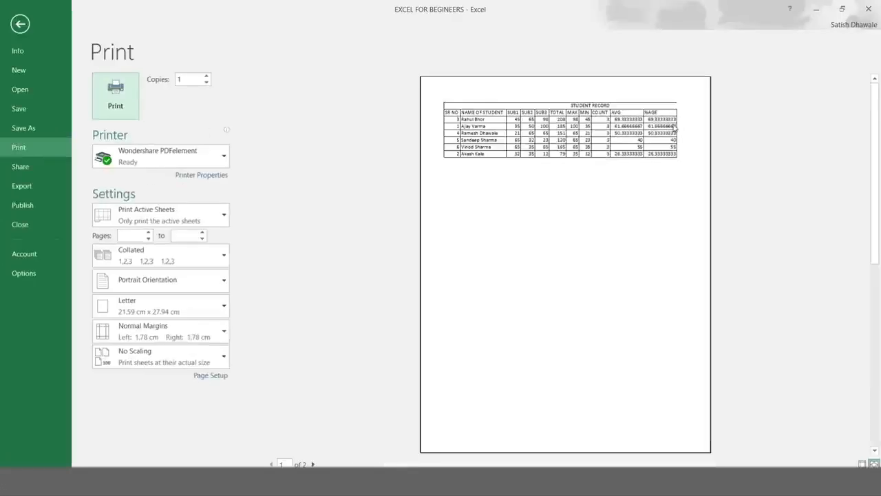
pyautogui.press('Escape')
# Format the AVG and %AGE values as Number with two decimals and autofit those columns
pyautogui.moveTo(622, 137); pyautogui.dragTo(685, 243)
pyautogui.click(392, 62)
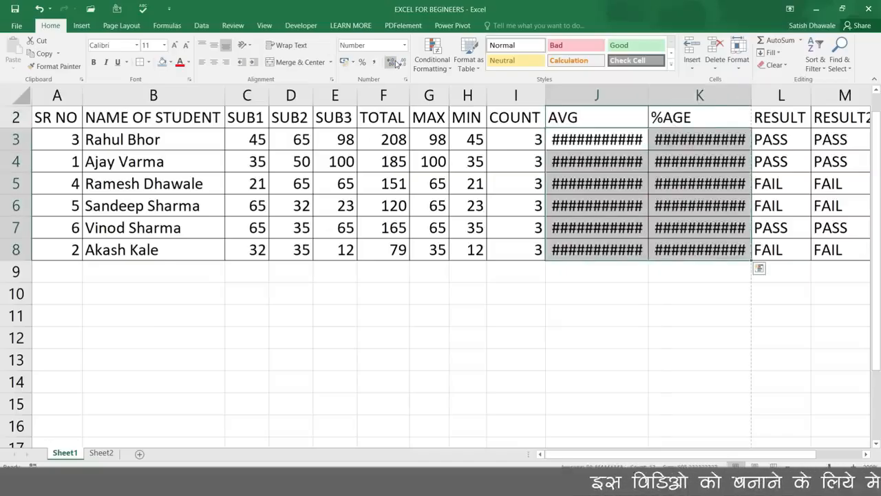
pyautogui.click(397, 63)
pyautogui.click(403, 63)
pyautogui.click(402, 62)
pyautogui.click(403, 62)
pyautogui.click(403, 63)
pyautogui.click(403, 63)
pyautogui.click(402, 62)
pyautogui.click(403, 63)
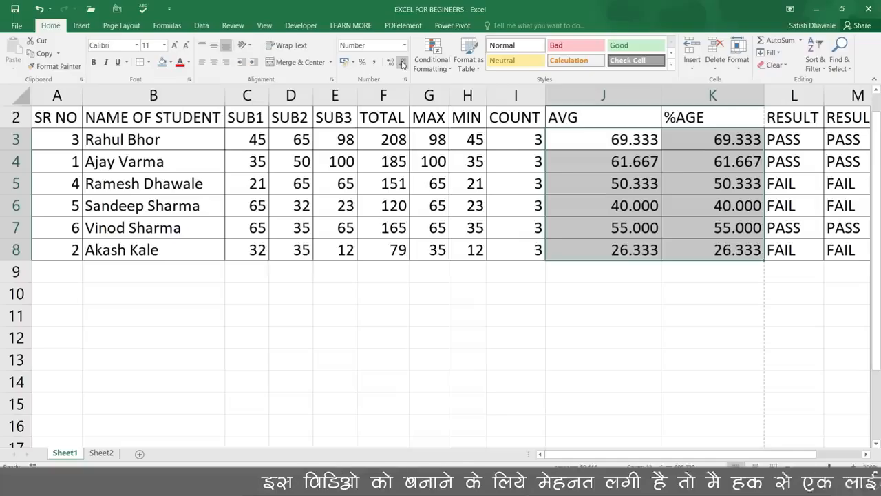
pyautogui.click(402, 62)
pyautogui.press('super+h')
pyautogui.hotkey('alt', 'h')
pyautogui.press('o')
pyautogui.press('i')
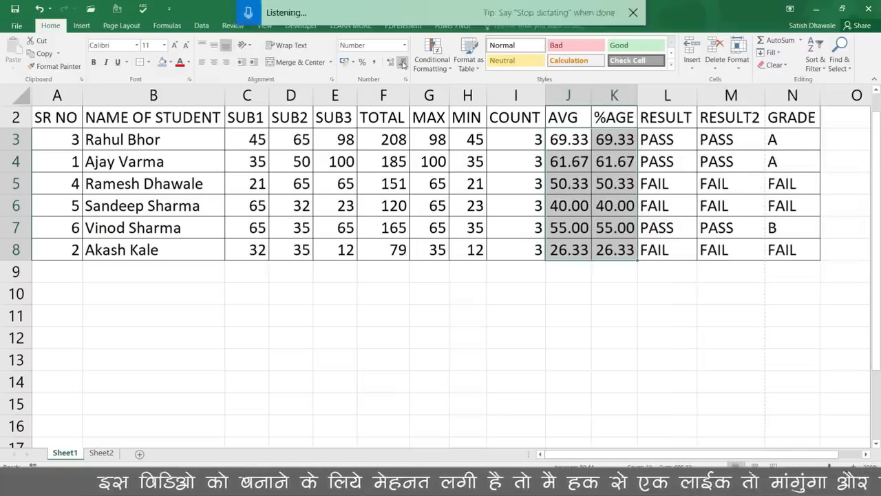
pyautogui.click(687, 171)
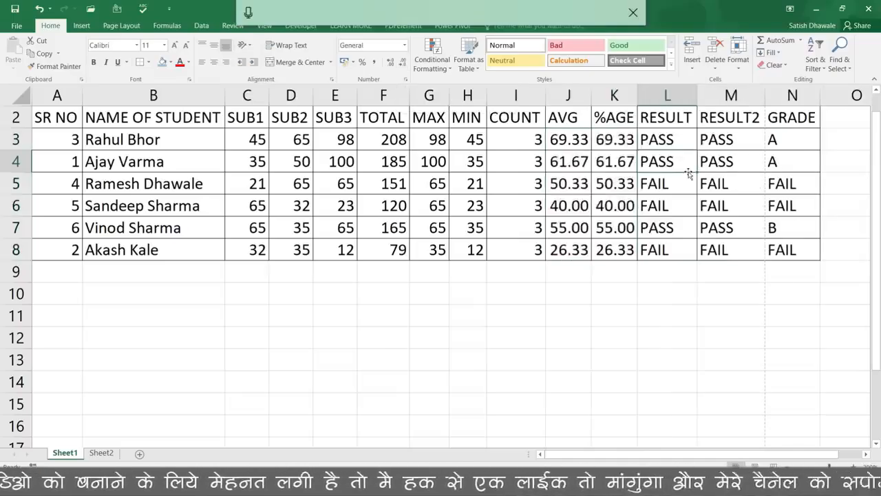
pyautogui.hotkey('ctrl', 'p')
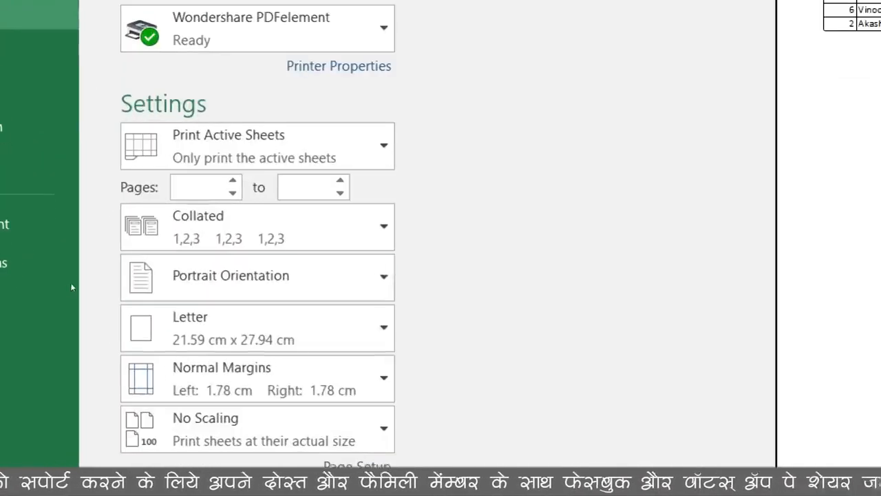
# Keep portrait orientation after trying landscape, and widen the right margin so GRADE fits one page
pyautogui.click(102, 289)
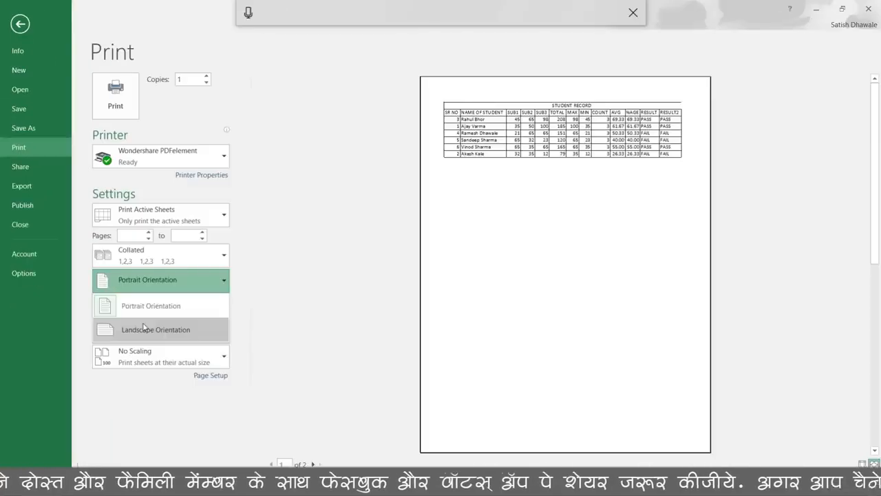
pyautogui.click(166, 375)
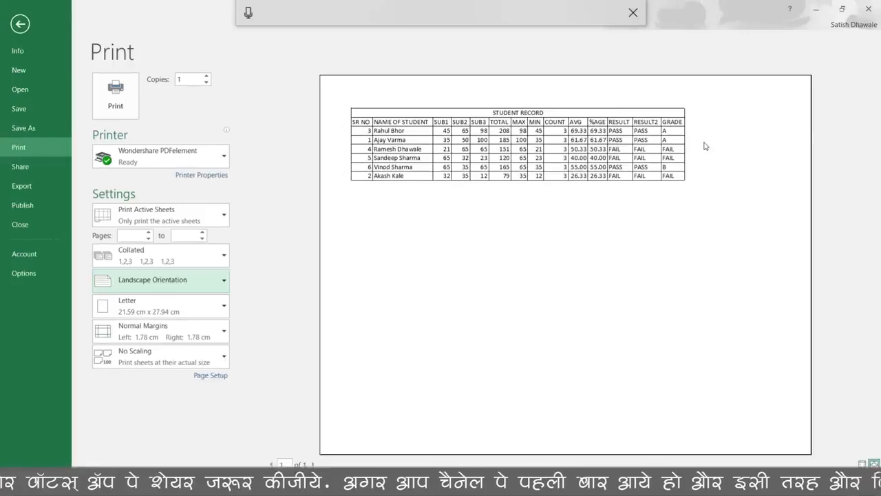
pyautogui.click(173, 285)
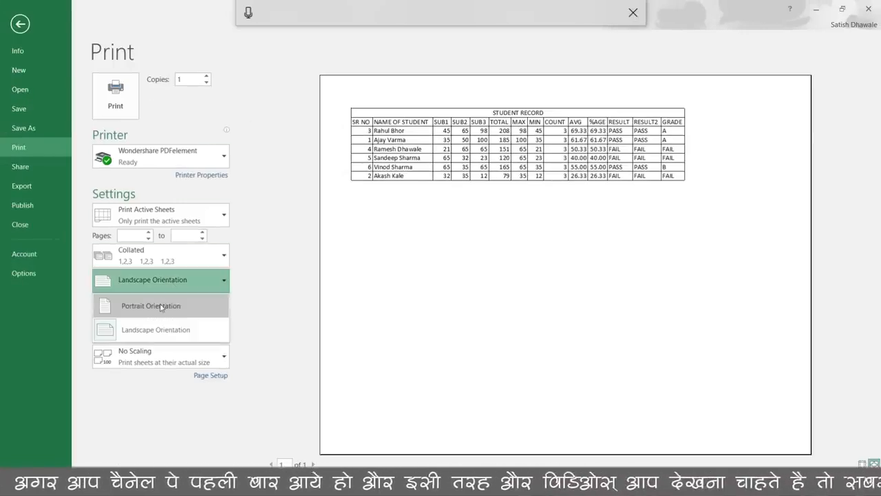
pyautogui.click(161, 307)
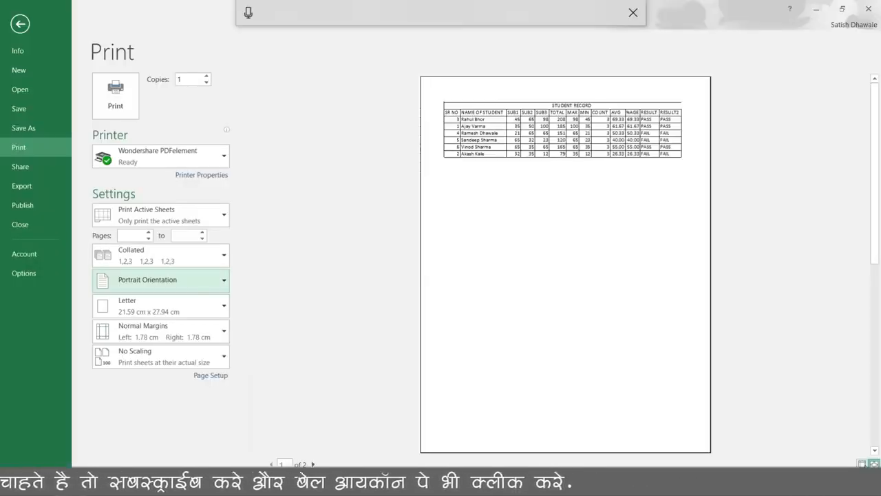
pyautogui.click(862, 464)
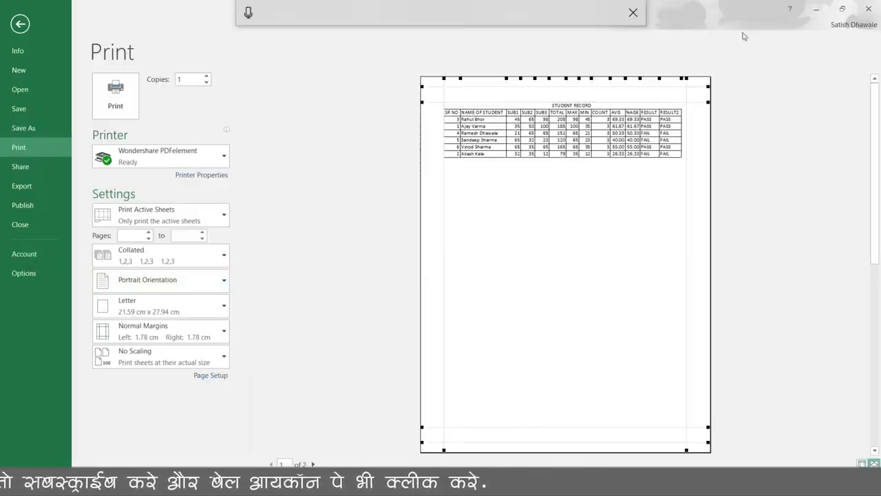
pyautogui.moveTo(687, 80); pyautogui.dragTo(708, 79)
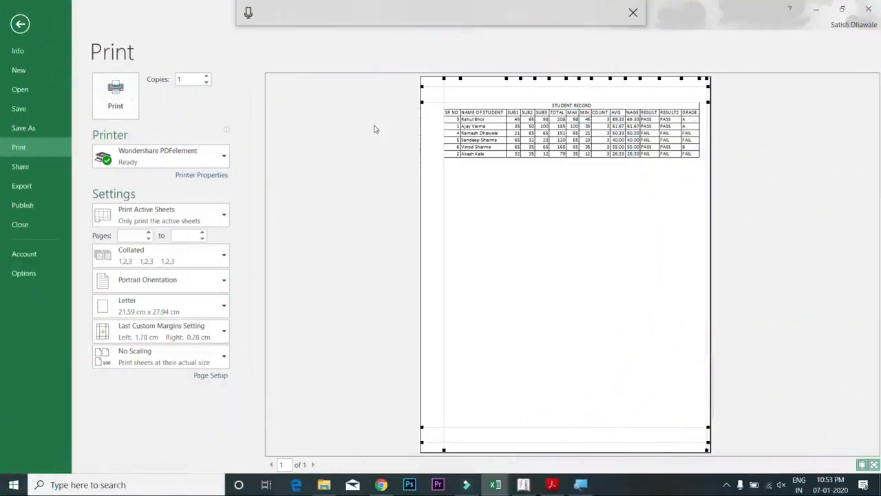
pyautogui.press('Escape')
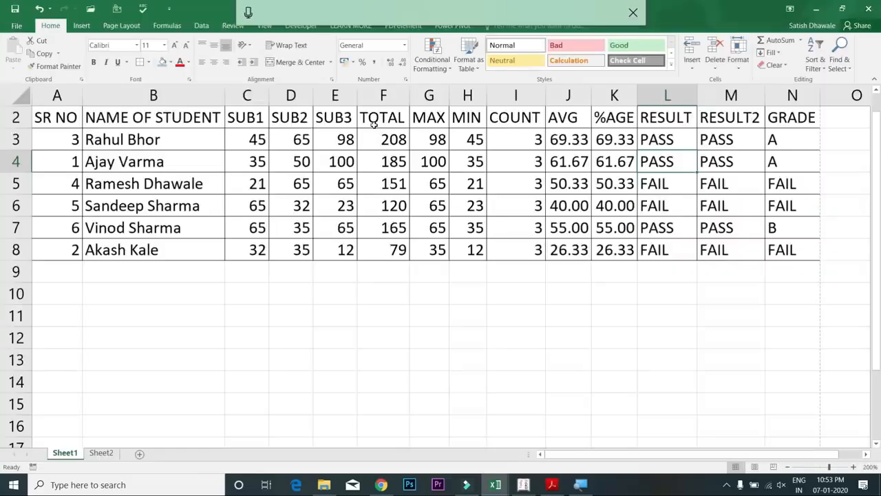